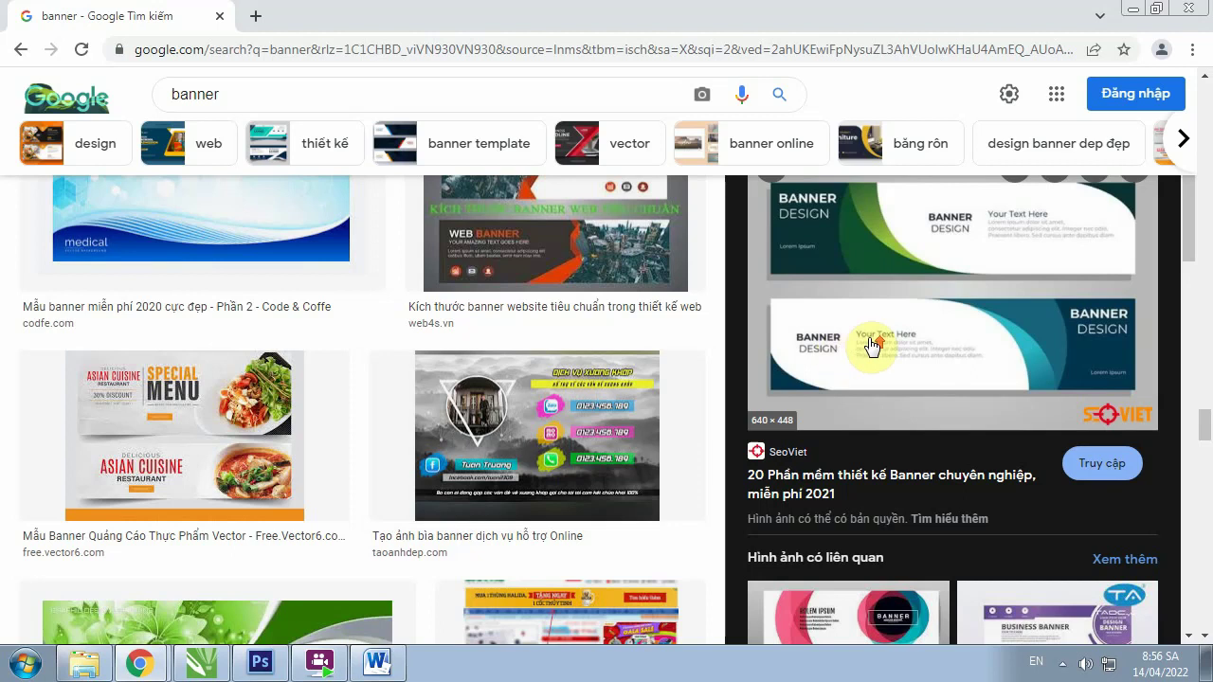
Copy the two-banner design image from the Google Images results
scroll(857, 345, "up", 1)
right_click(925, 289)
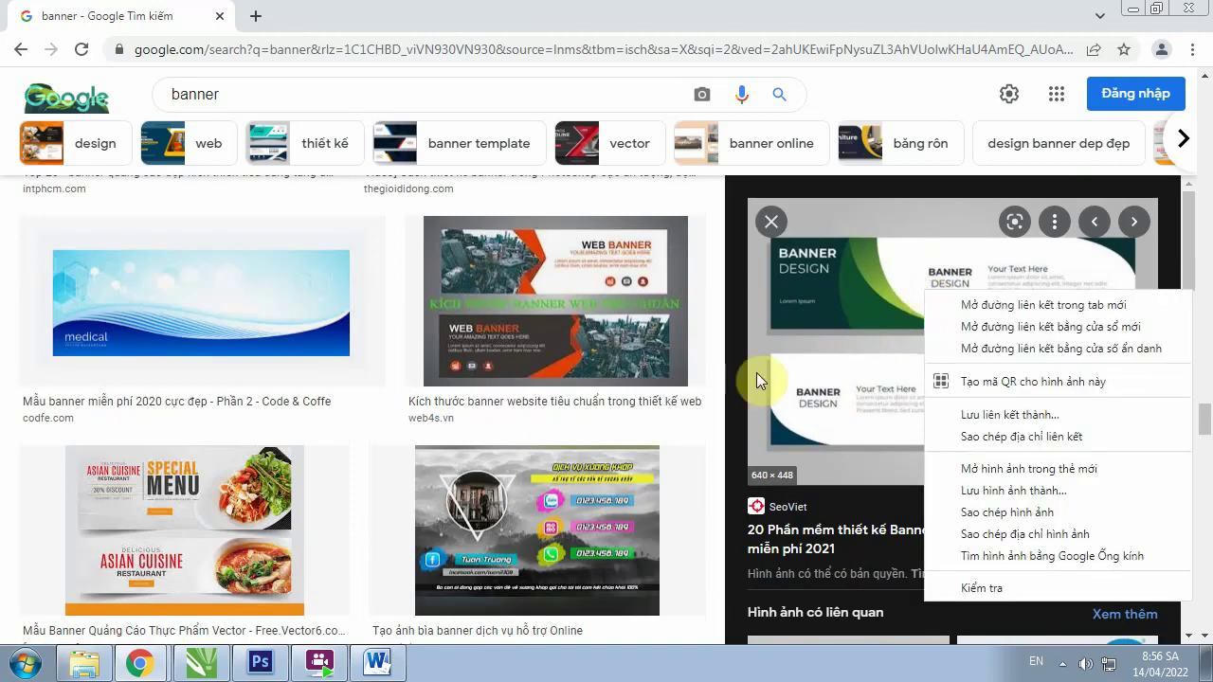
left_click(1004, 513)
Paste the banner into Untitled-1 as a 22.578 × 15.804 cm reference bitmap
left_click(204, 668)
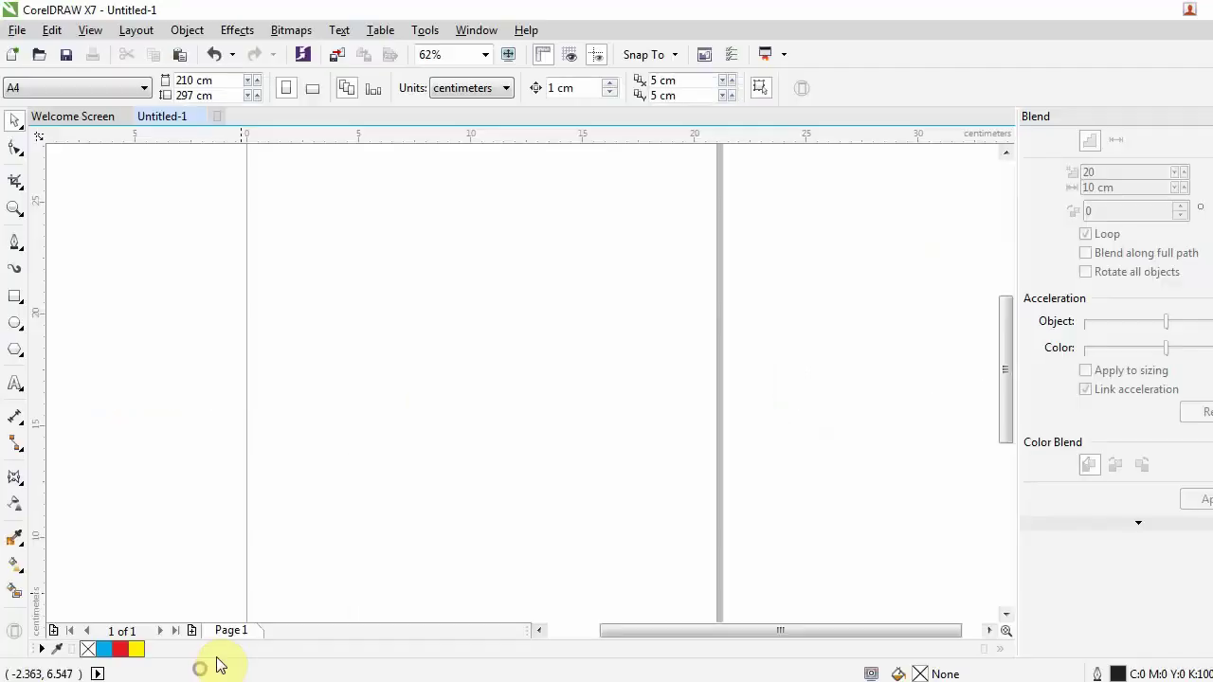
key("ctrl+v")
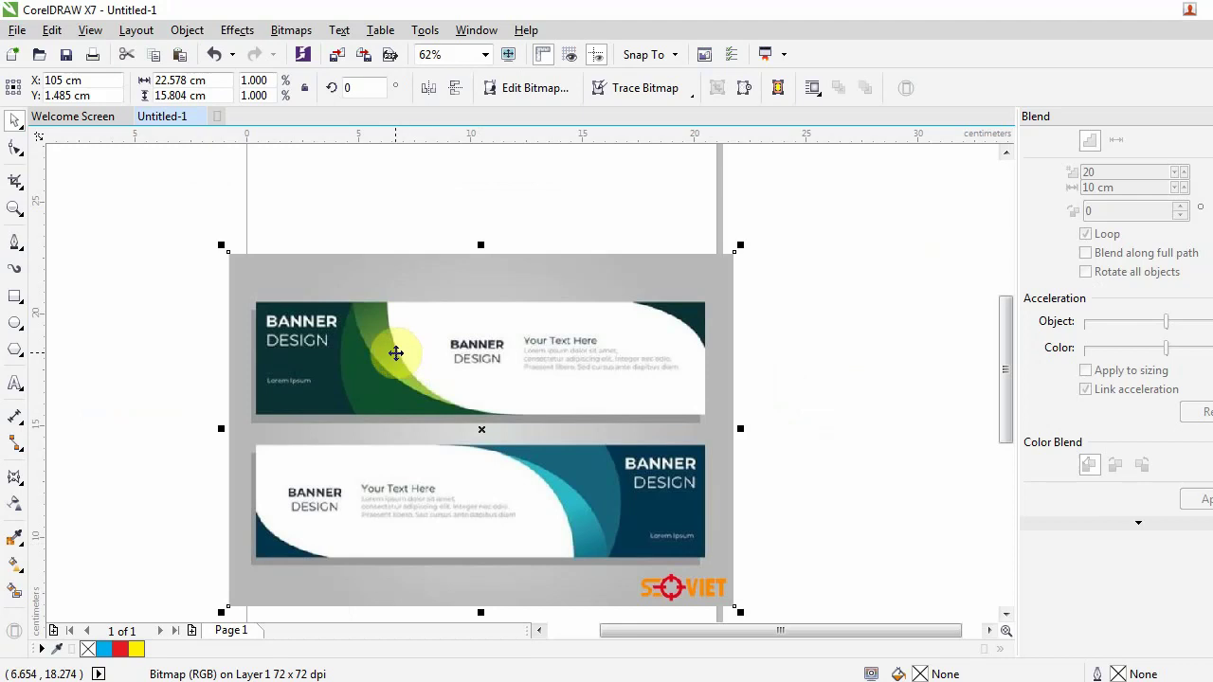
scroll(355, 289, "down", 1)
scroll(345, 302, "up", 1)
scroll(344, 301, "up", 1)
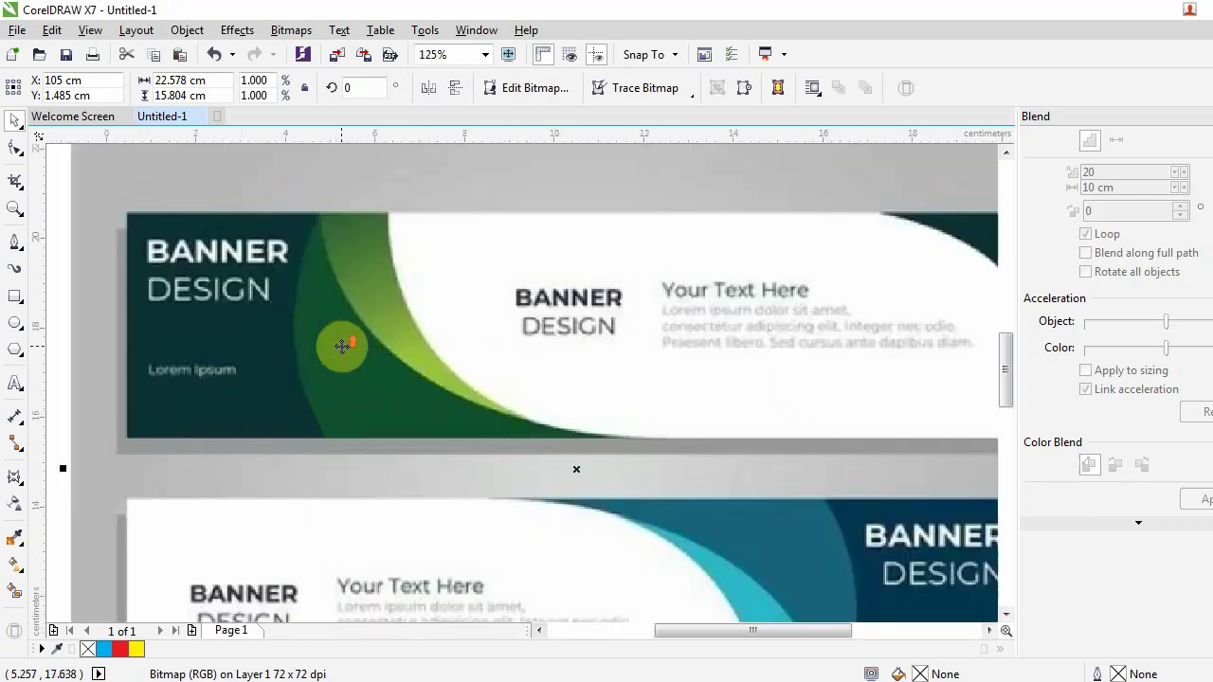
scroll(265, 262, "down", 1)
scroll(319, 263, "up", 1)
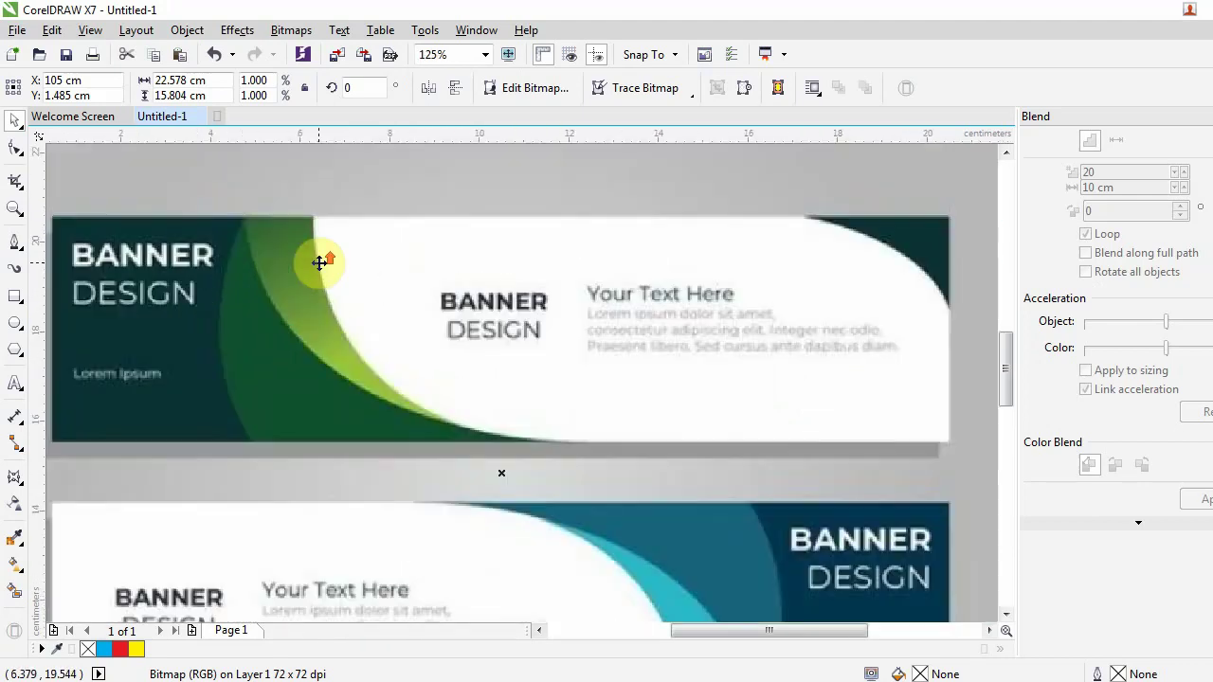
left_click(21, 298)
scroll(82, 209, "down", 1)
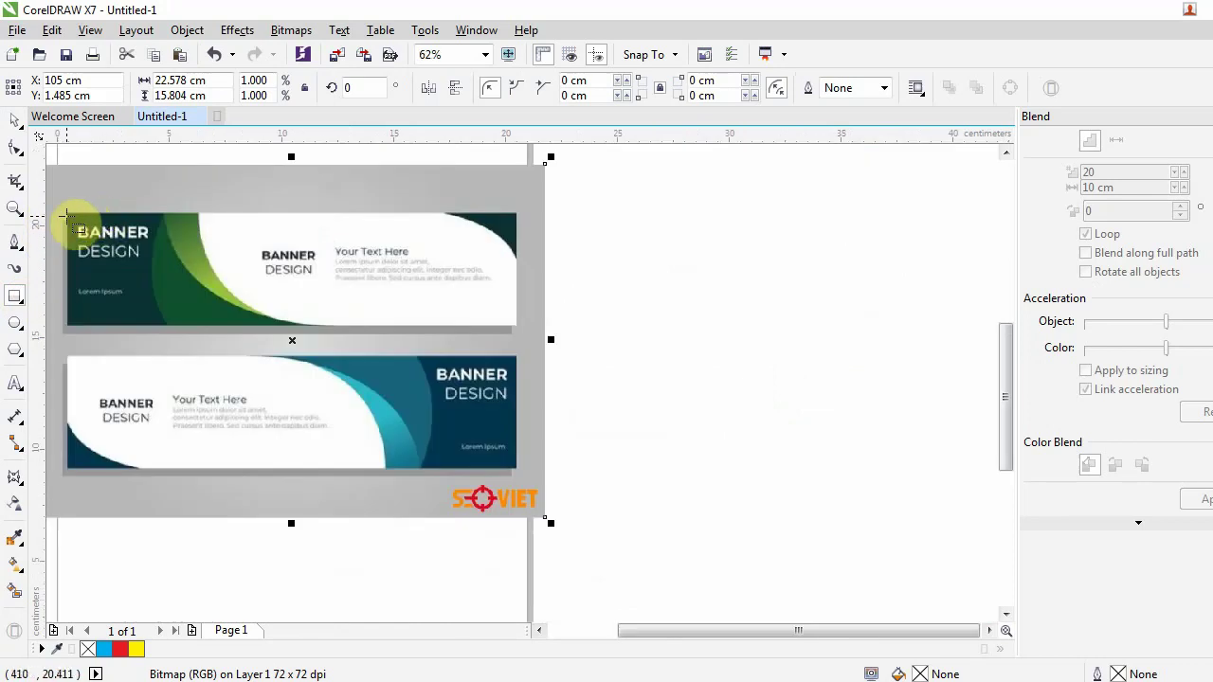
Draw a 20.108 × 4.995 cm rectangle framing the top green banner
left_click_drag(66, 212, 518, 326)
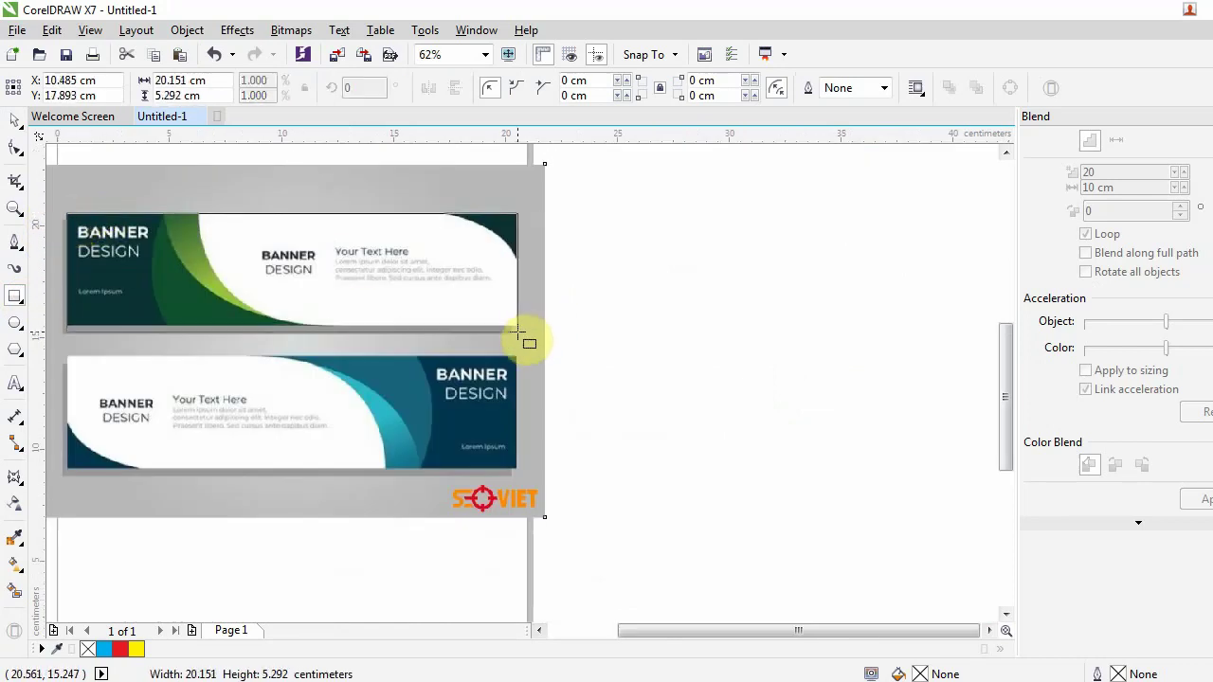
left_click_drag(518, 326, 518, 328)
scroll(280, 270, "down", 1)
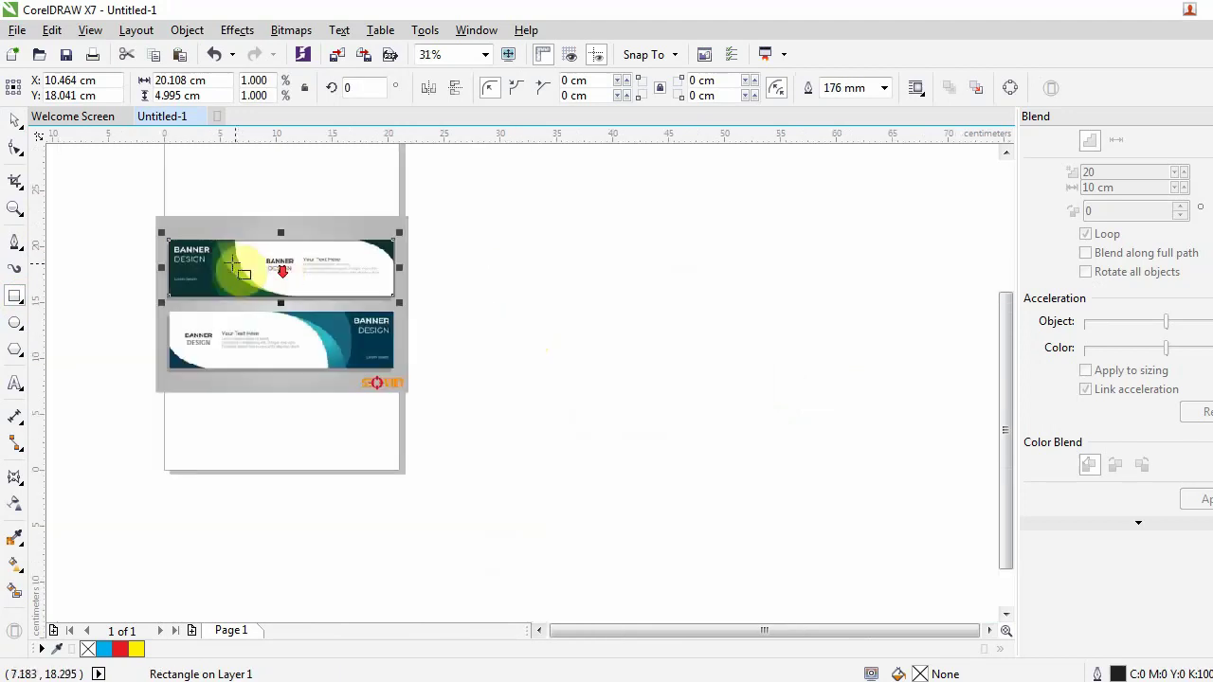
scroll(218, 261, "up", 2)
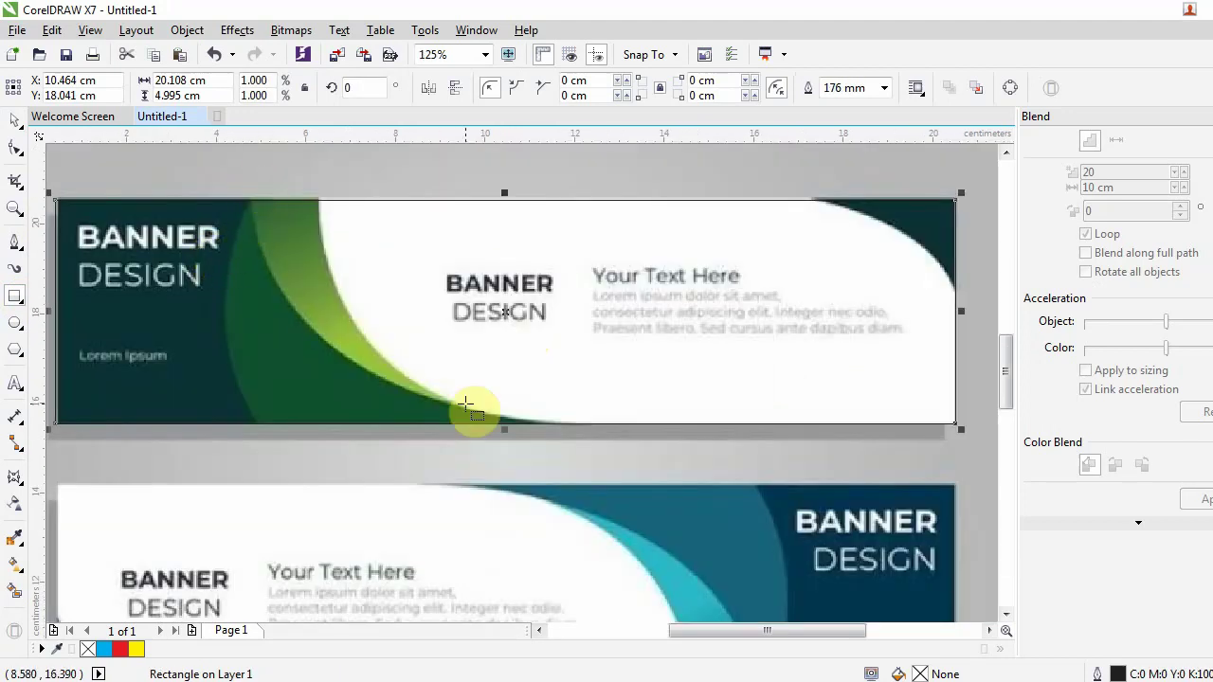
scroll(559, 384, "down", 1)
scroll(547, 374, "up", 1)
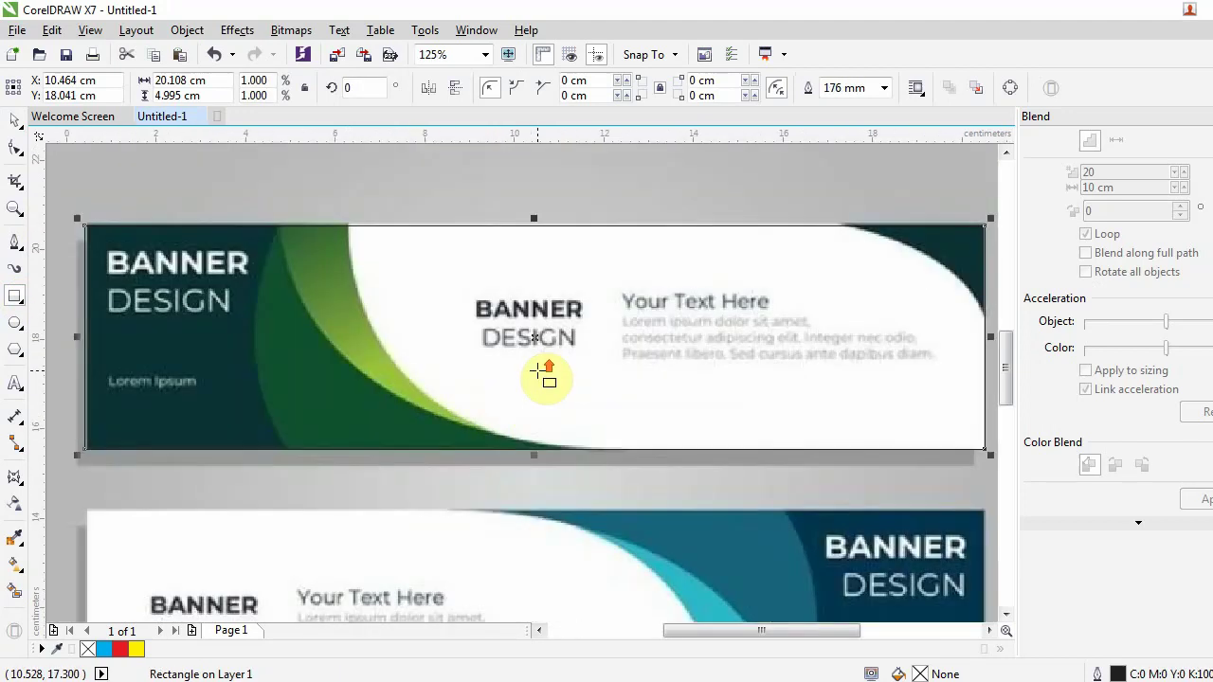
Draw a Bezier curve along the green wave's outer edge, ending below the banner
left_click(15, 242)
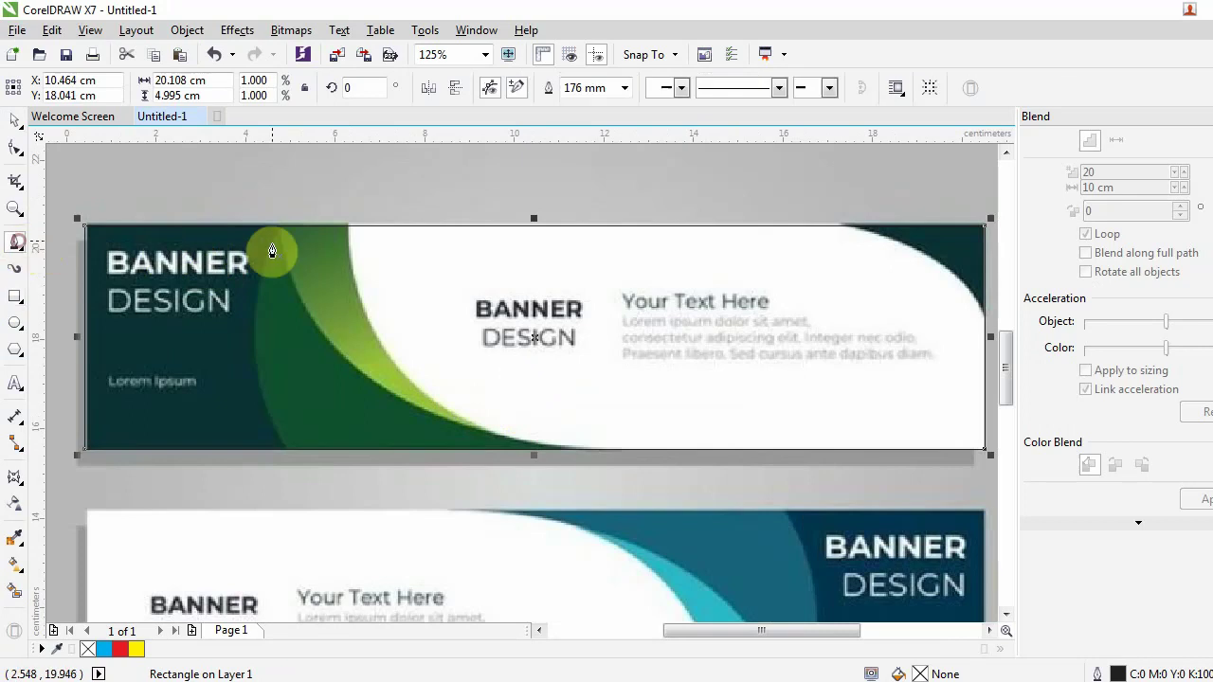
left_click(274, 203)
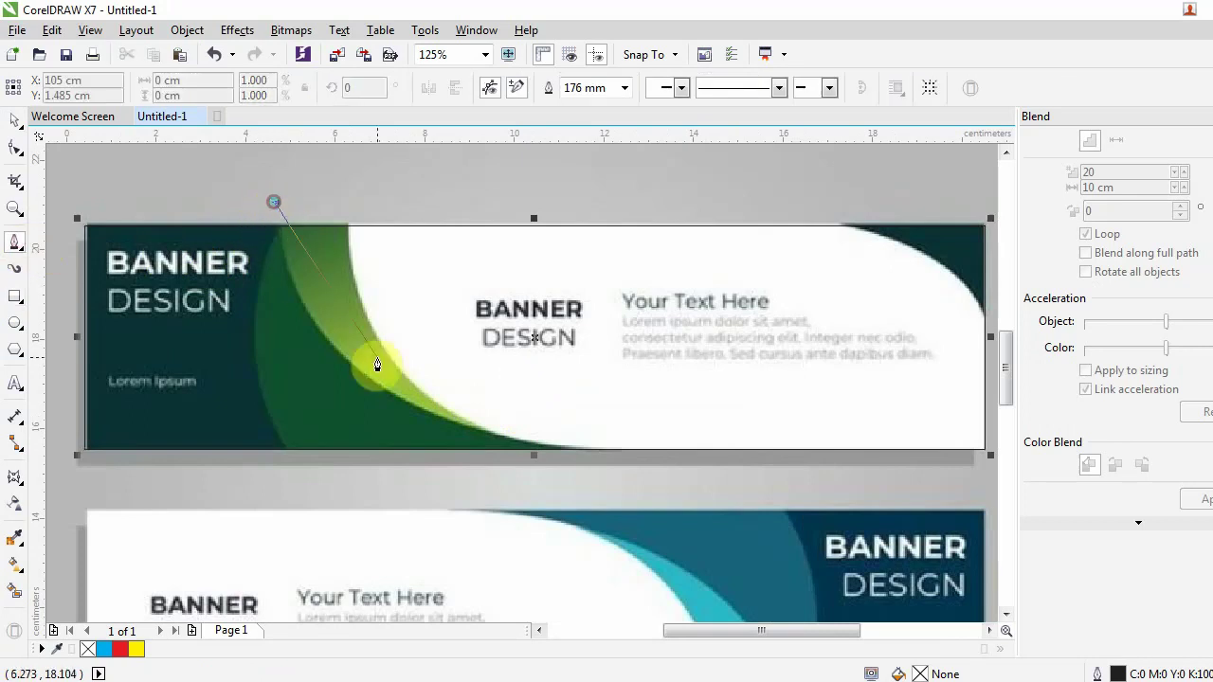
mouse_move(429, 414)
left_mouse_down()
mouse_move(546, 487)
mouse_move(589, 487)
left_mouse_up()
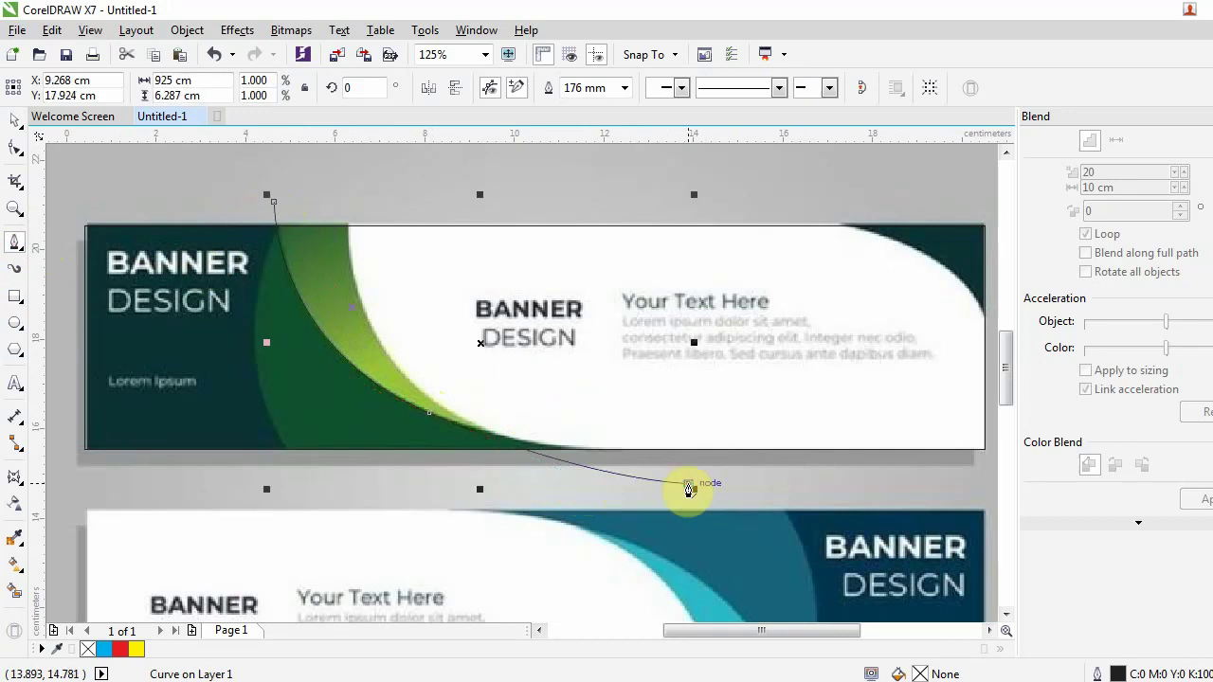
left_click(689, 488)
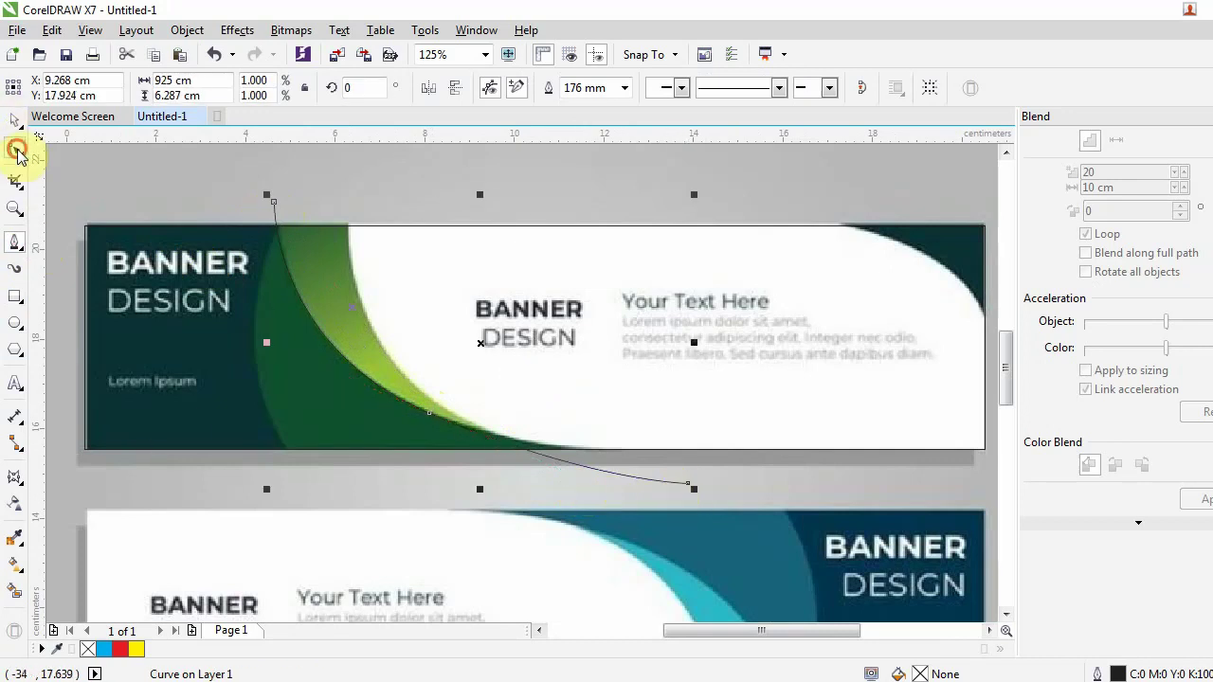
Reshape the curve's tail by repositioning its end node near the banner's bottom
left_click(15, 148)
left_click(687, 484)
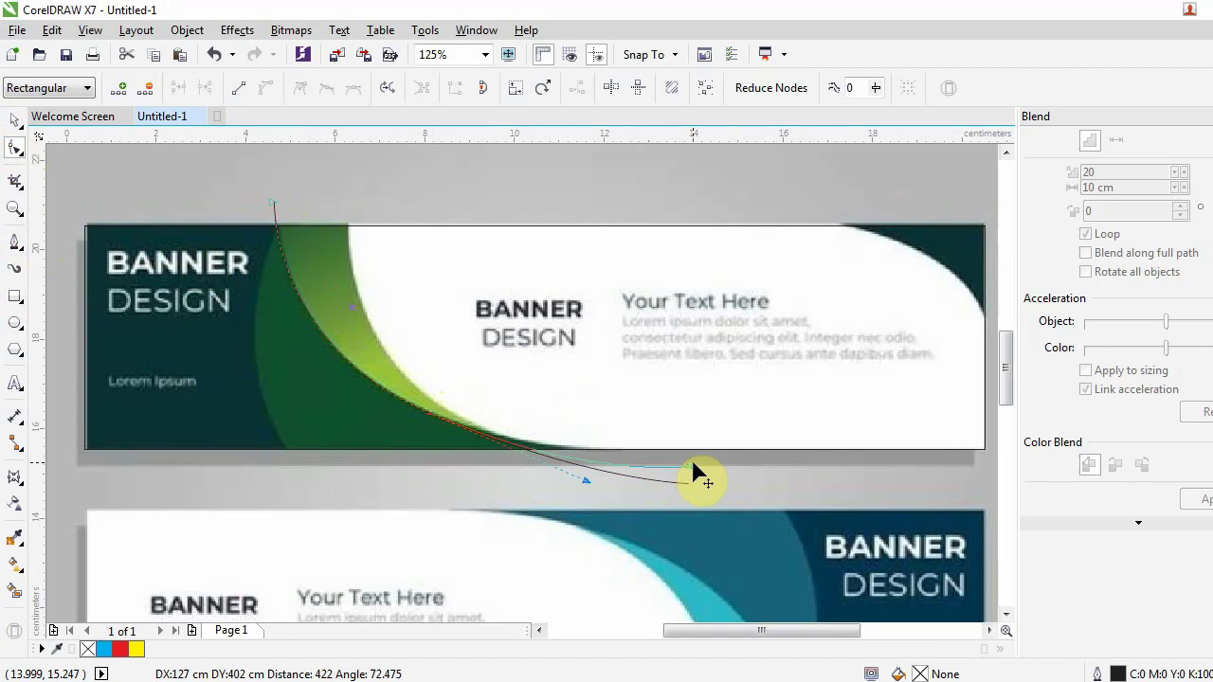
left_click_drag(693, 465, 717, 439)
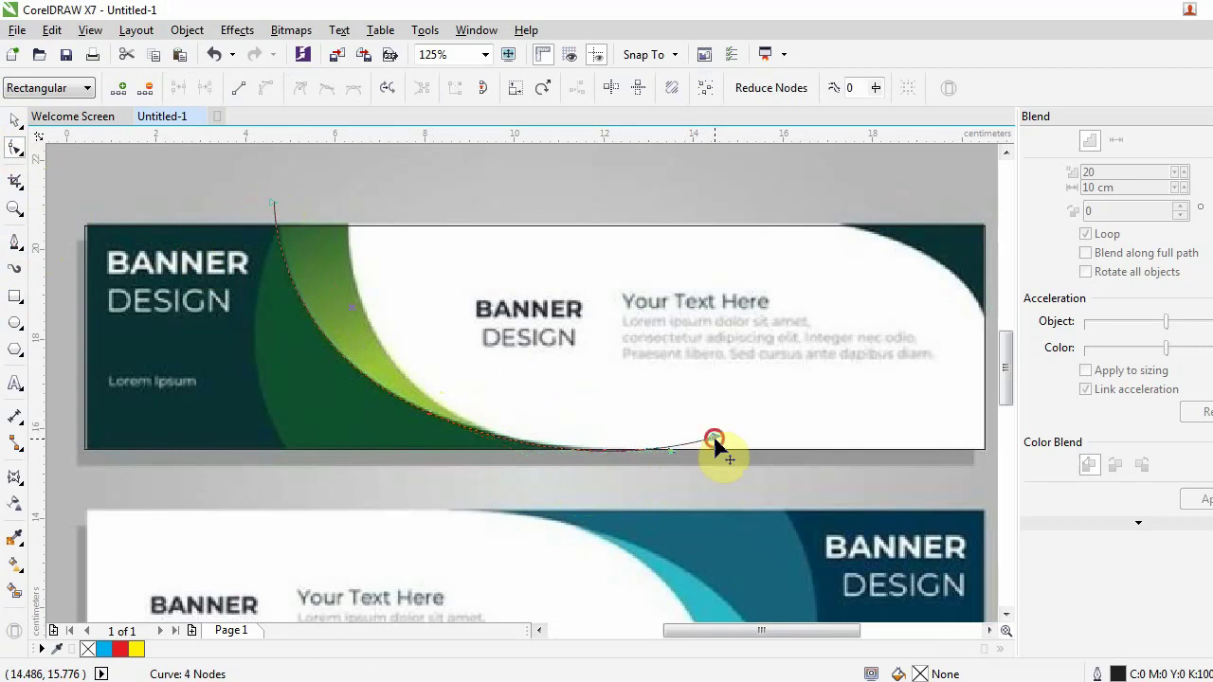
left_click_drag(714, 442, 725, 473)
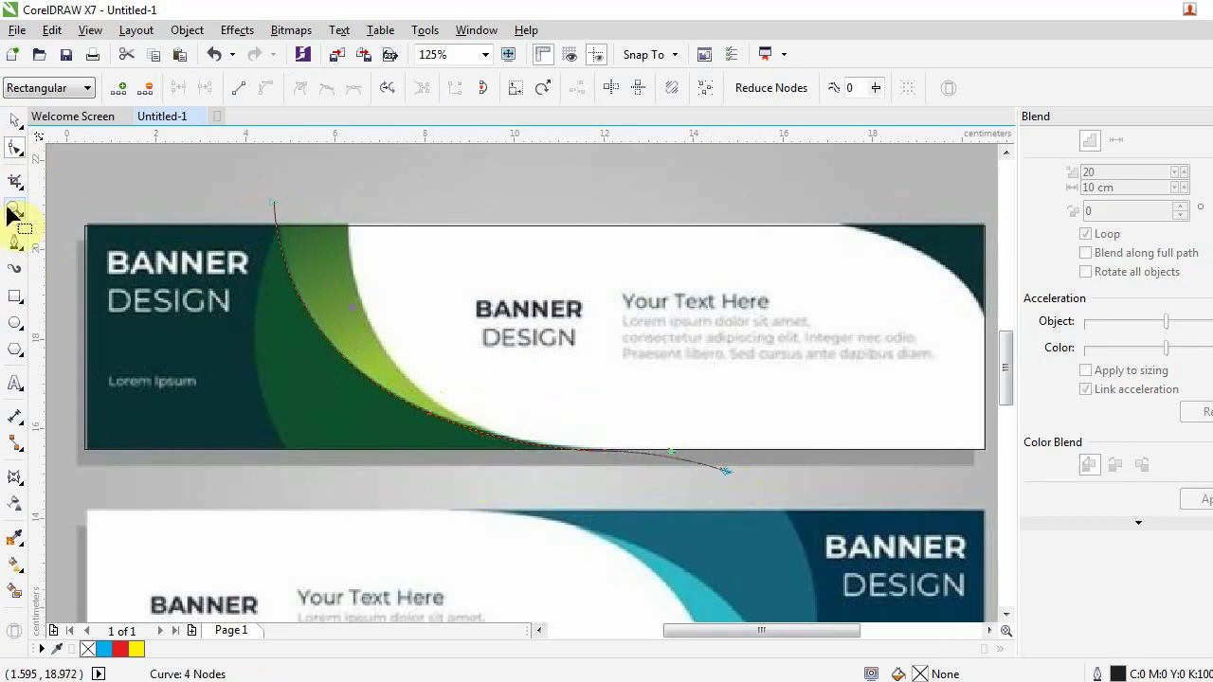
Trace Bezier curves along the lime wave's inner white edge and the left dark-green arc
left_click(15, 243)
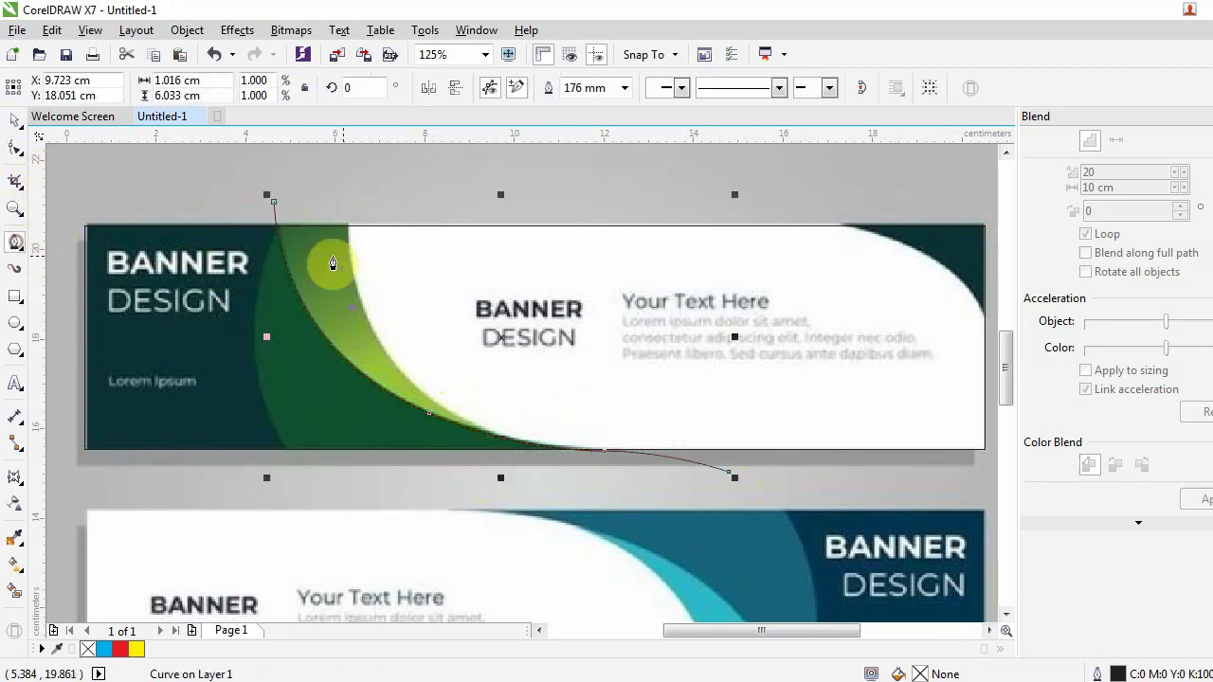
left_click(348, 214)
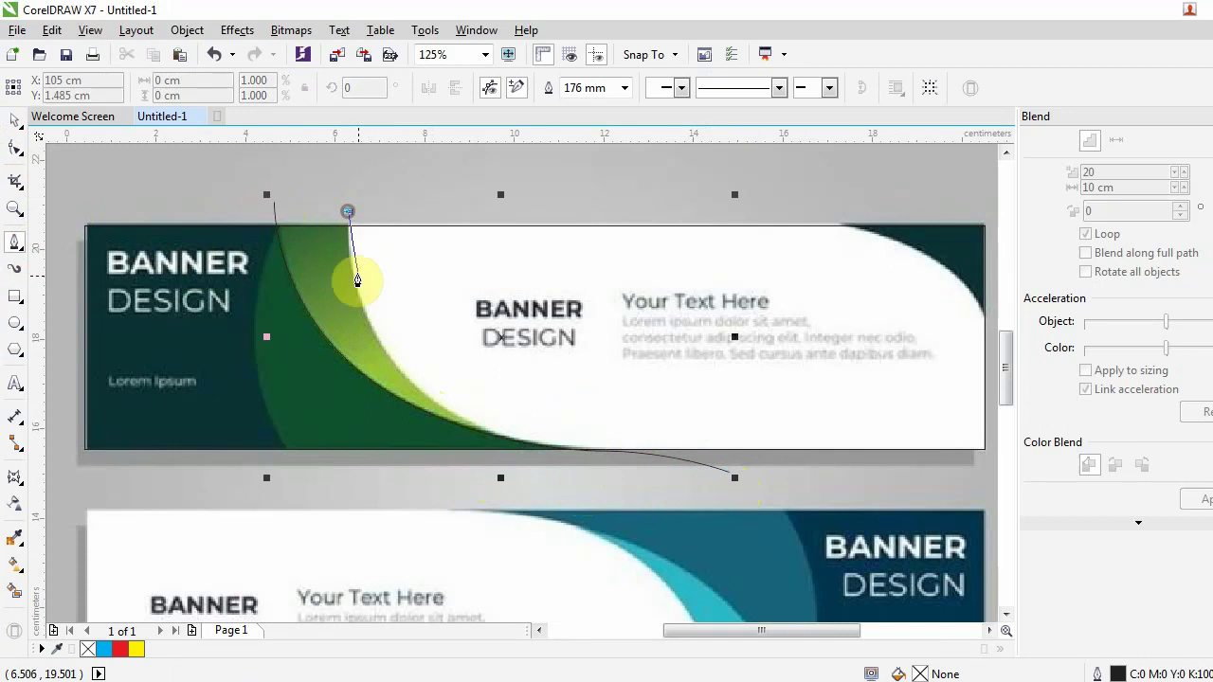
left_click(379, 342)
left_click_drag(394, 386, 408, 396)
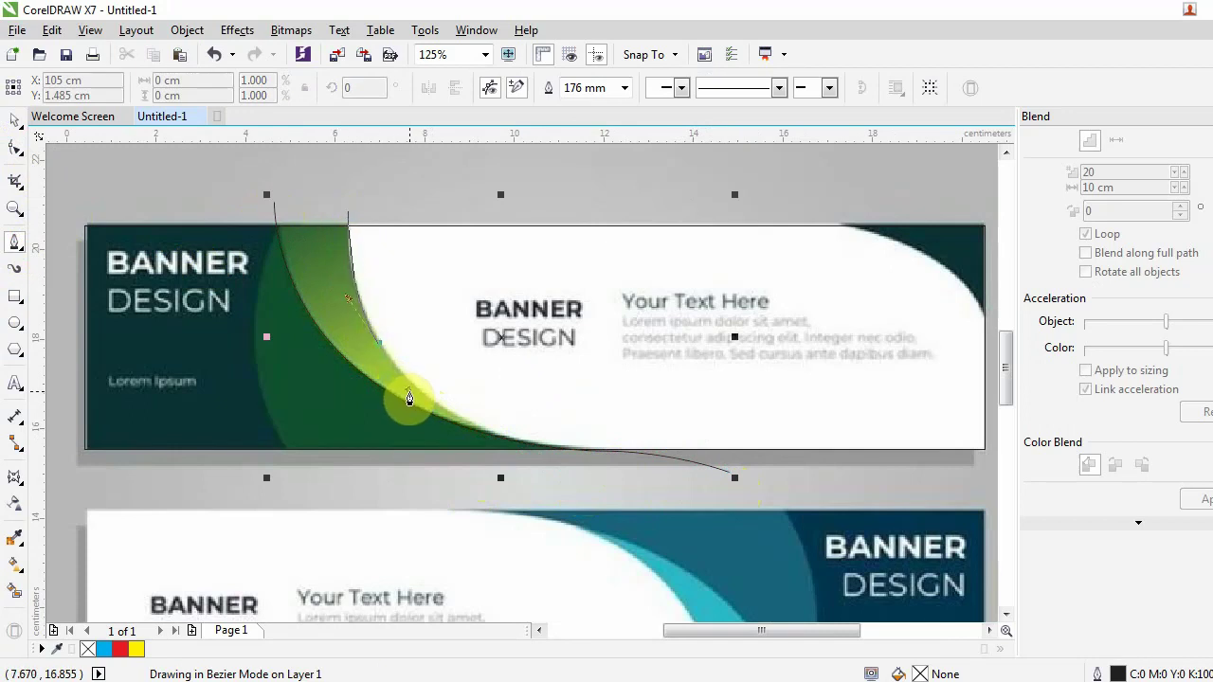
left_click_drag(409, 398, 413, 402)
mouse_move(637, 477)
left_mouse_down()
mouse_move(678, 497)
mouse_move(794, 518)
mouse_move(780, 515)
left_mouse_up()
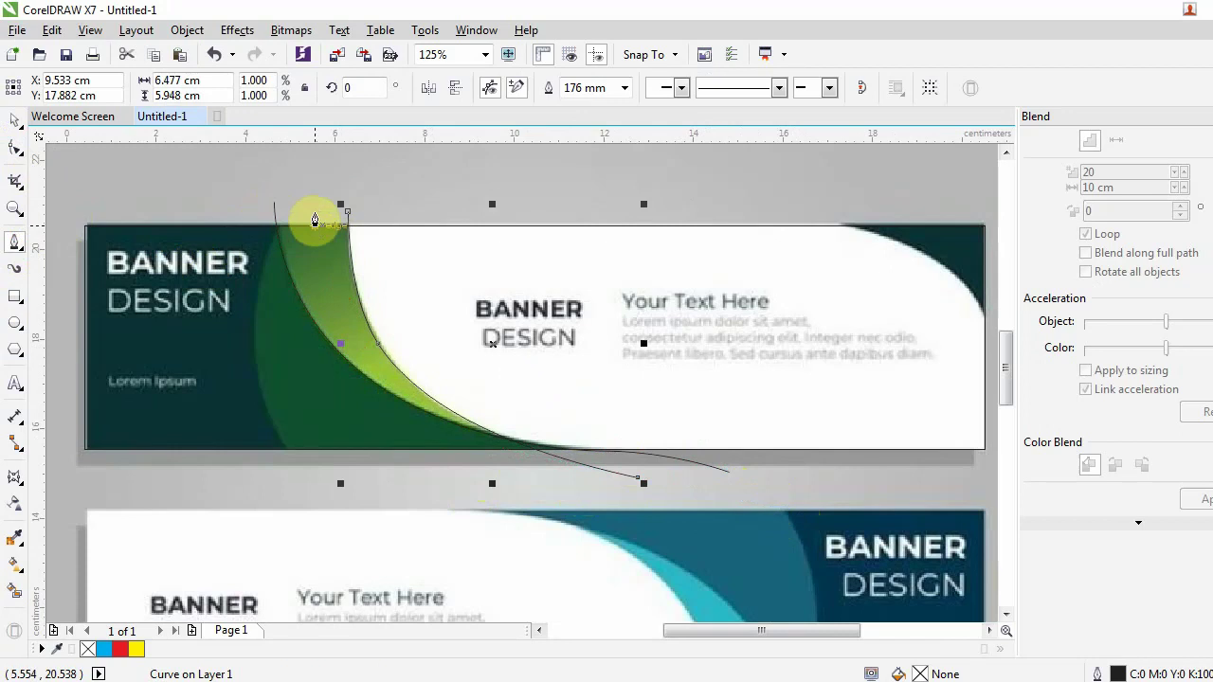
mouse_move(298, 188)
left_mouse_down()
mouse_move(250, 360)
mouse_move(269, 437)
left_mouse_up()
left_click_drag(319, 508, 339, 539)
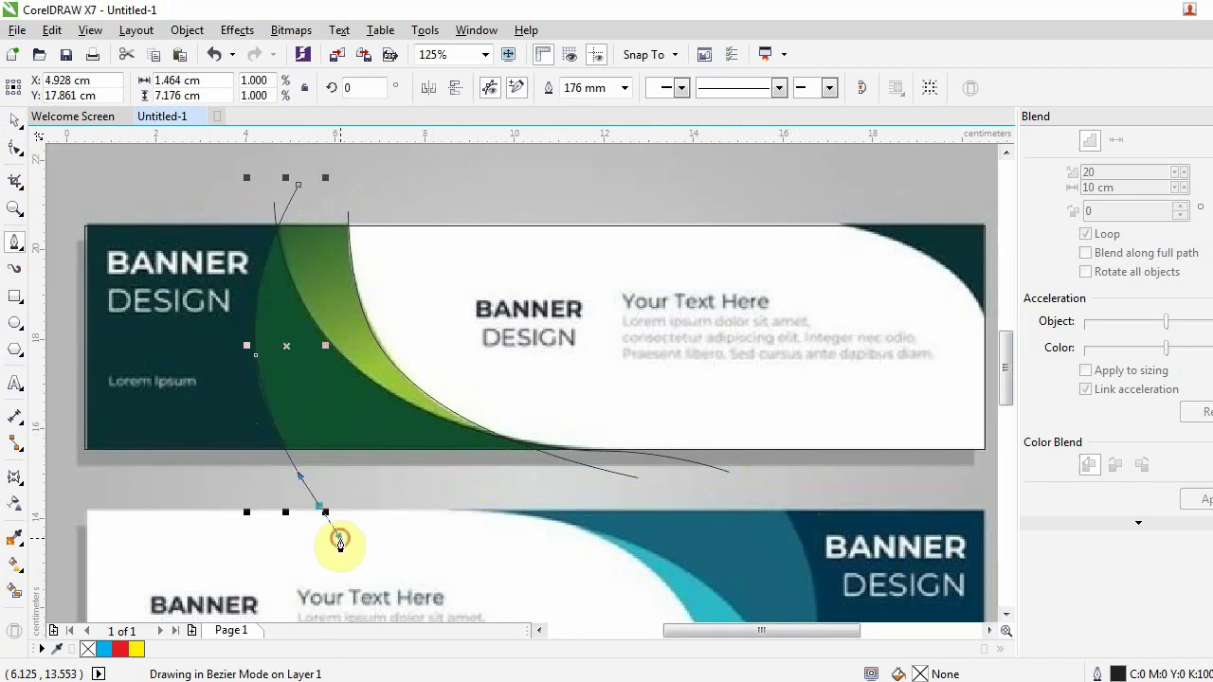
Adjust the left arc curve's middle node to better follow the arc
left_click(16, 148)
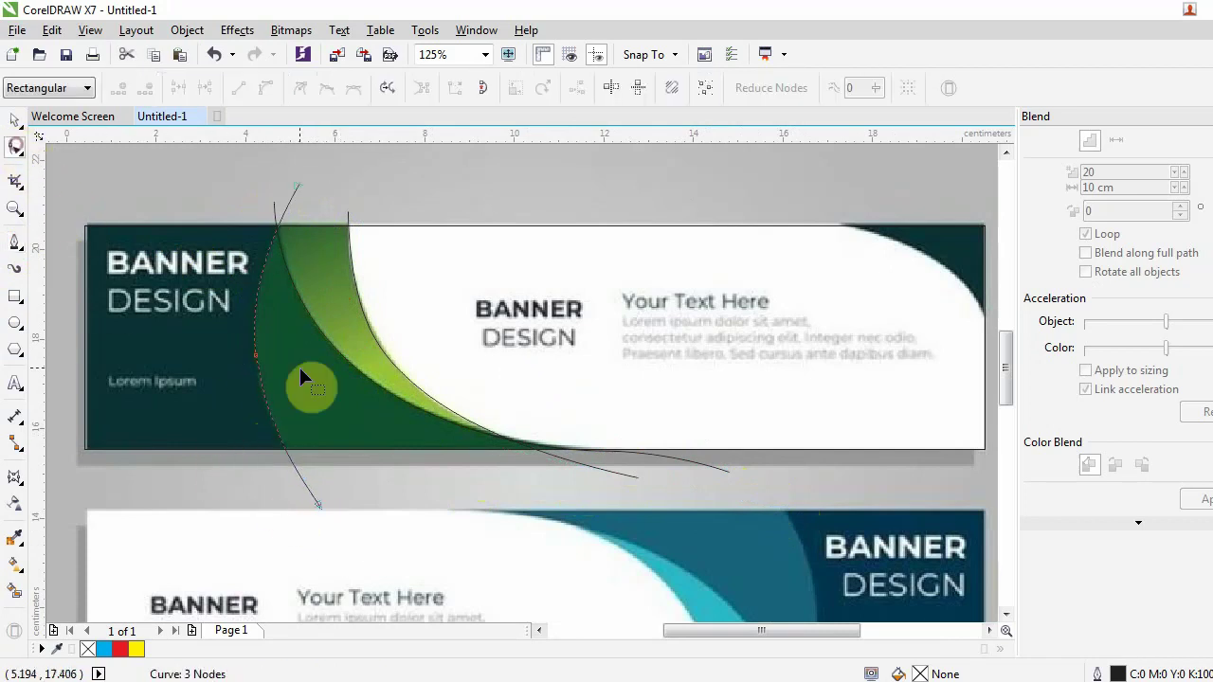
left_click(256, 354)
scroll(262, 360, "up", 2)
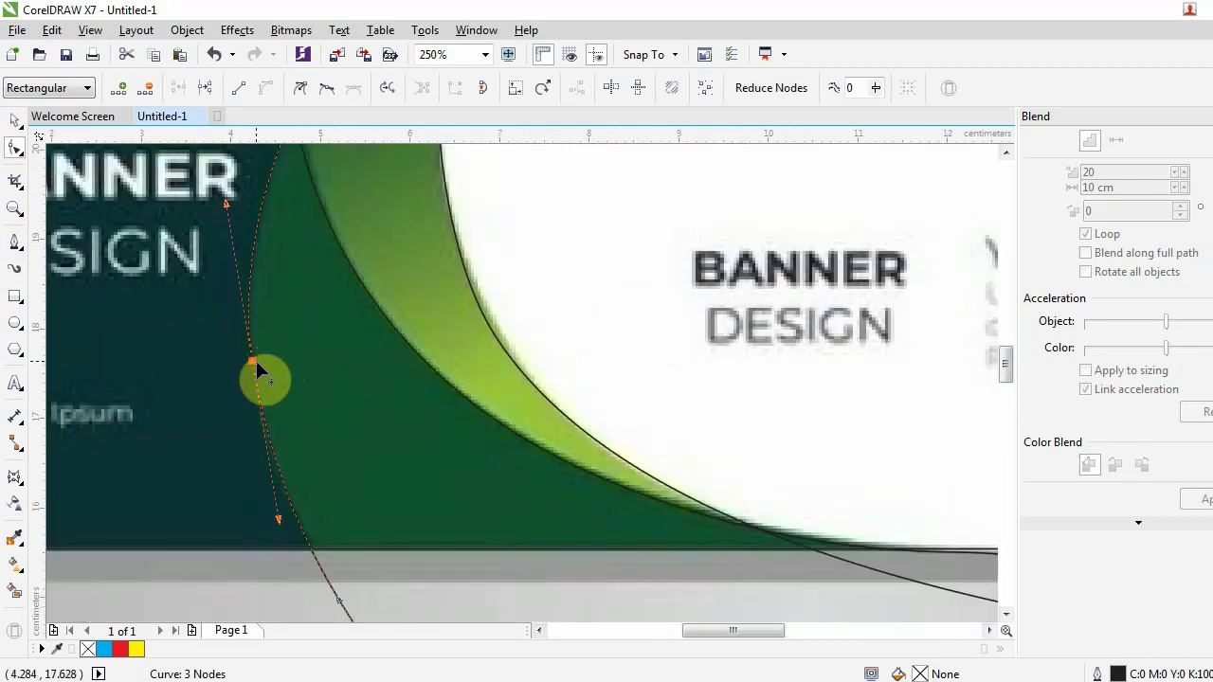
left_click_drag(255, 359, 252, 366)
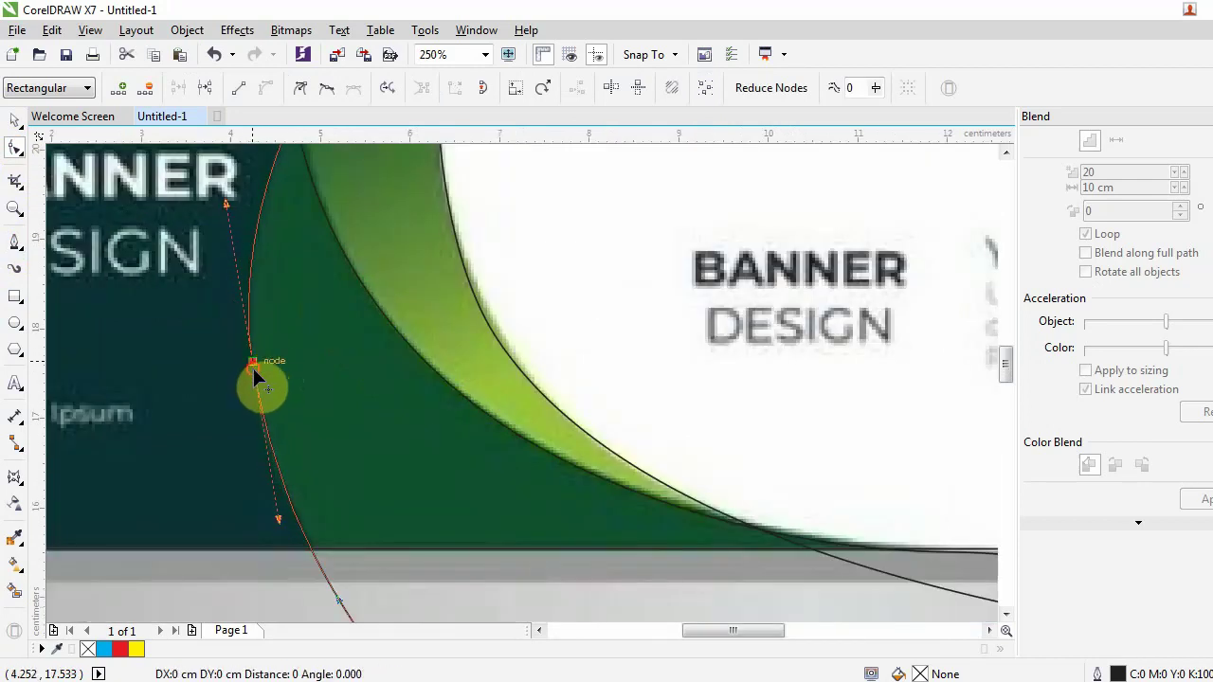
scroll(330, 342, "down", 3)
scroll(351, 316, "up", 1)
scroll(356, 317, "up", 1)
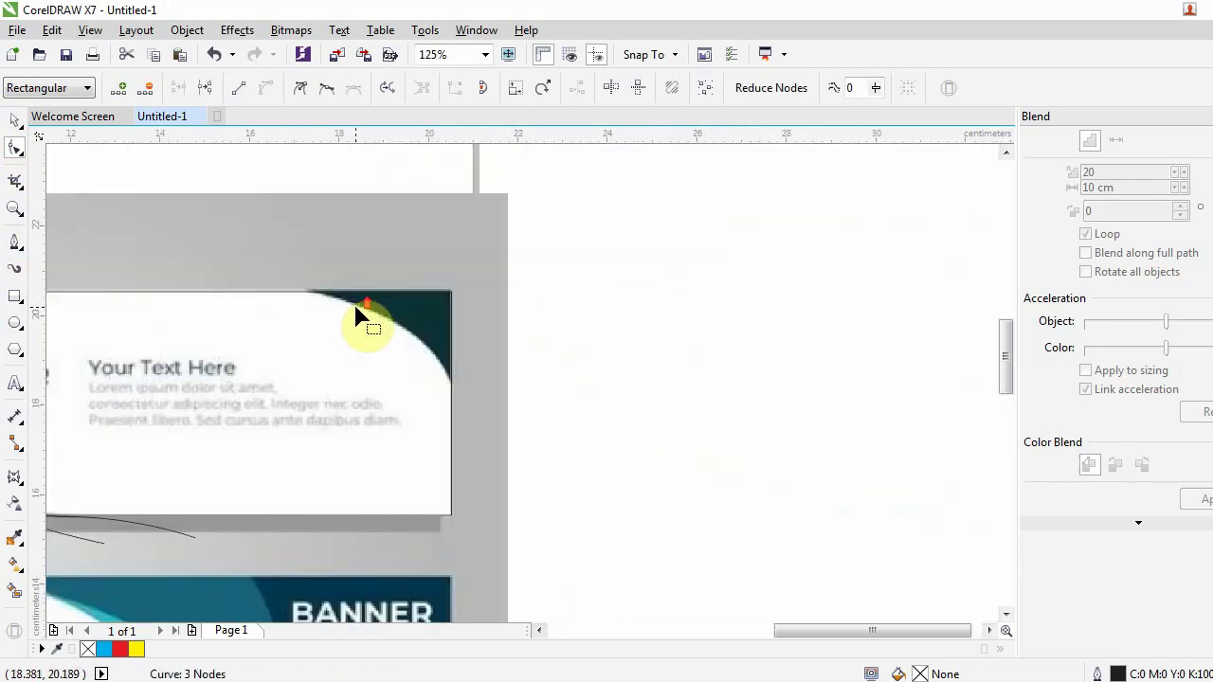
Trace a Bezier curve along the dark corner at the top banner's right end
left_click(16, 243)
left_click(199, 260)
mouse_move(428, 331)
left_mouse_down()
mouse_move(478, 363)
mouse_move(599, 588)
left_mouse_up()
left_click(517, 391)
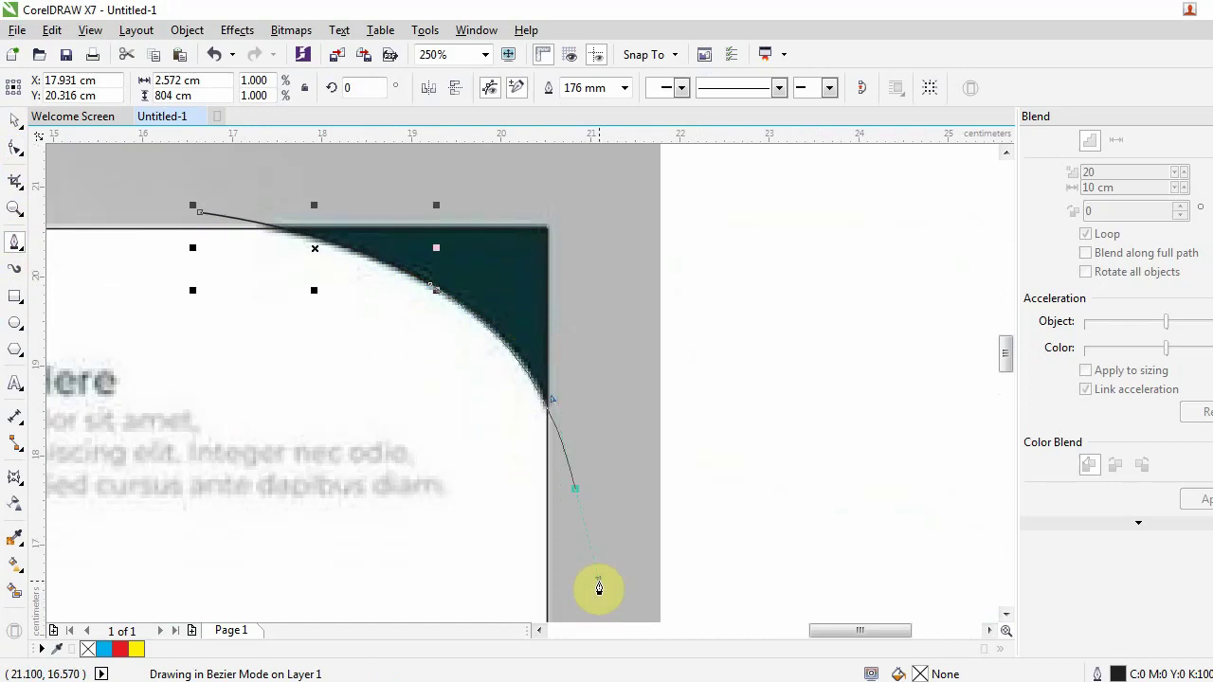
left_click_drag(599, 593, 599, 593)
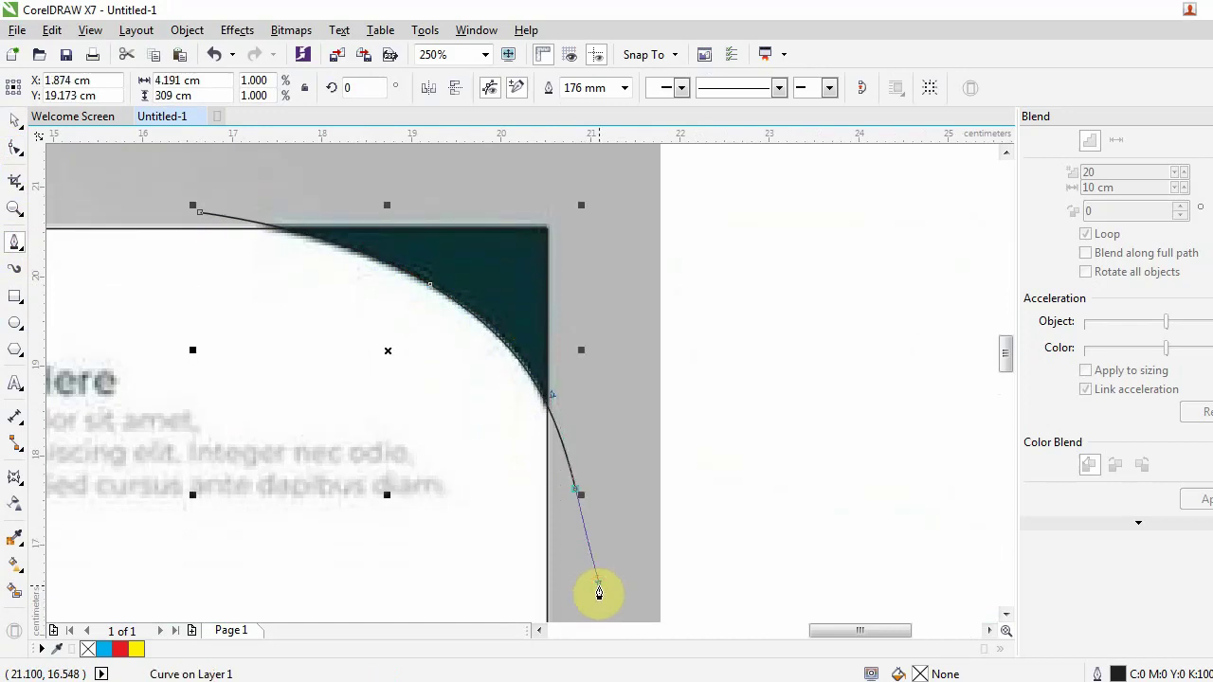
scroll(663, 322, "down", 3)
scroll(573, 289, "up", 1)
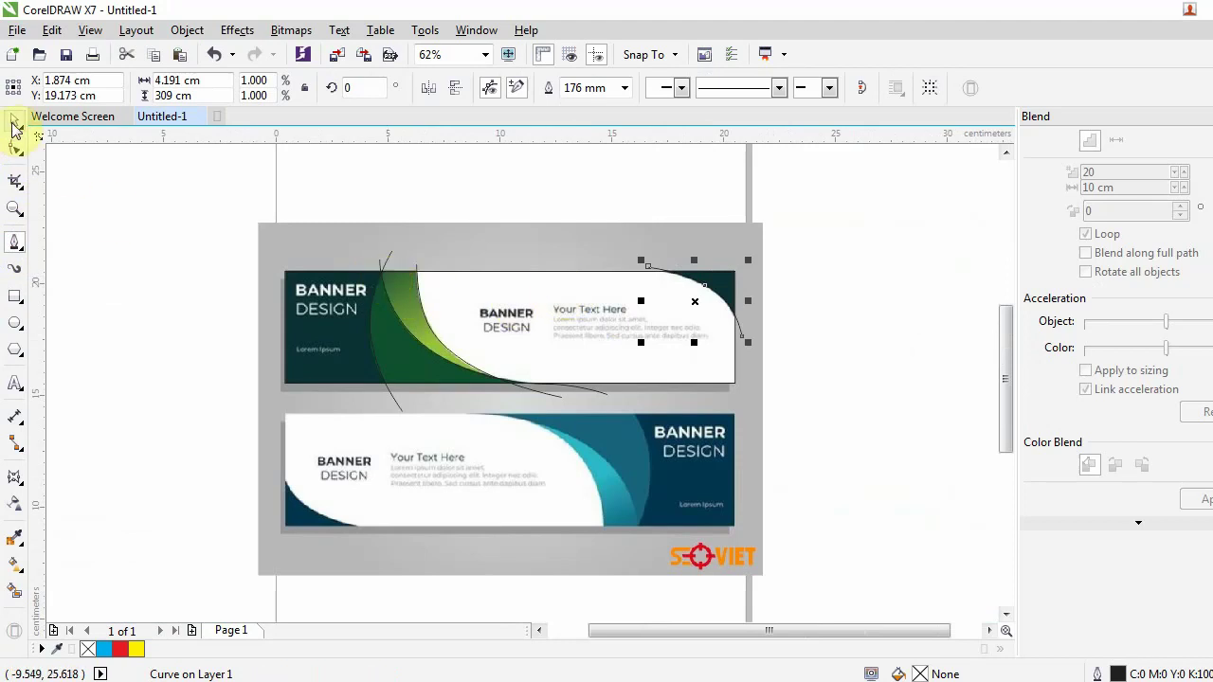
Move the rectangle and its four traced curves beside the reference image
left_click(14, 124)
mouse_move(201, 240)
left_mouse_down()
mouse_move(772, 399)
mouse_move(778, 420)
left_mouse_up()
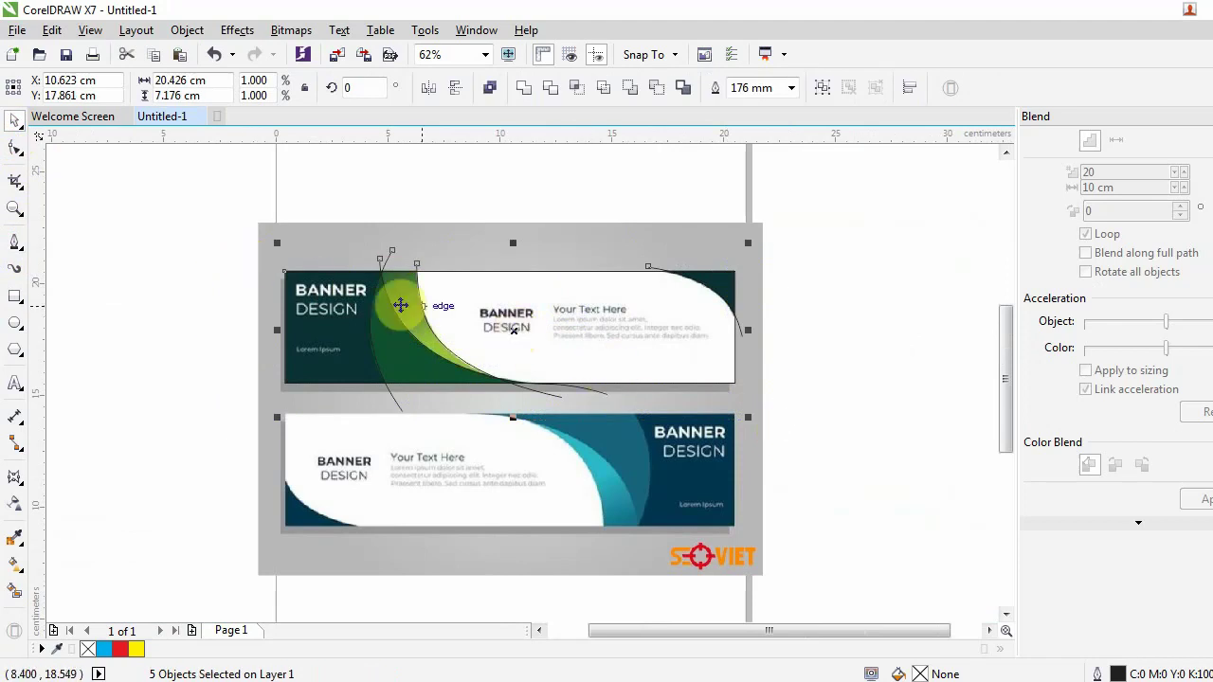
scroll(400, 305, "down", 1)
mouse_move(461, 306)
left_mouse_down()
mouse_move(715, 309)
mouse_move(676, 287)
left_mouse_up()
scroll(677, 284, "up", 1)
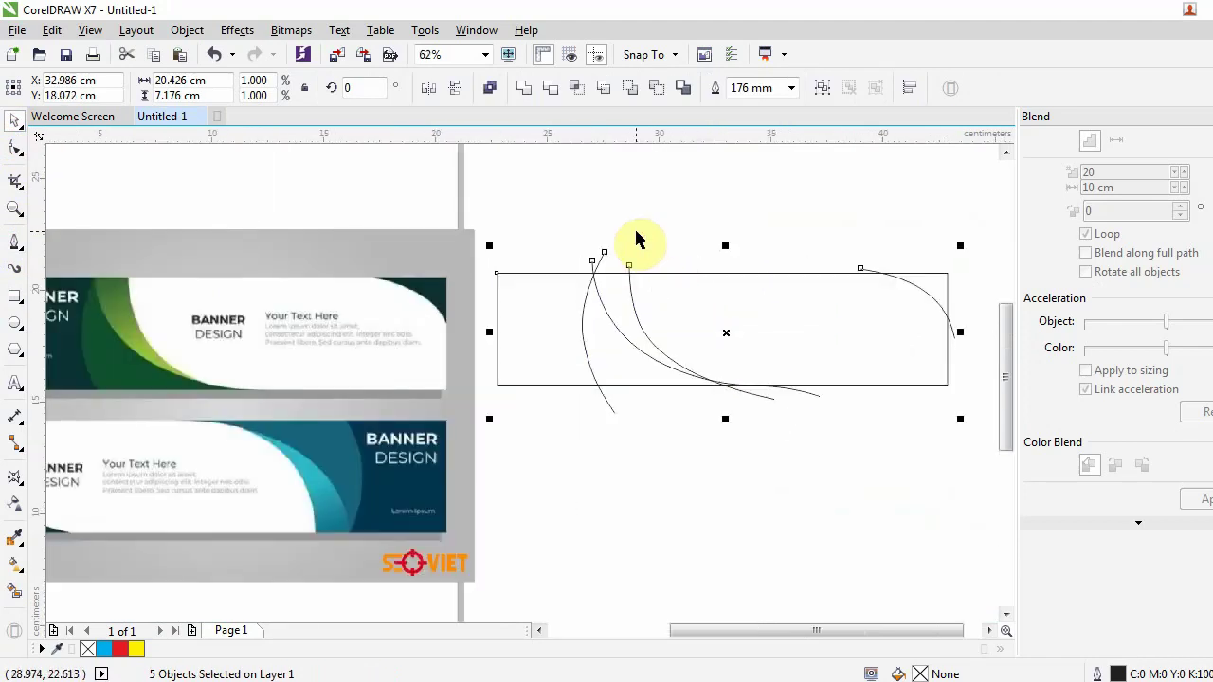
left_click(636, 238)
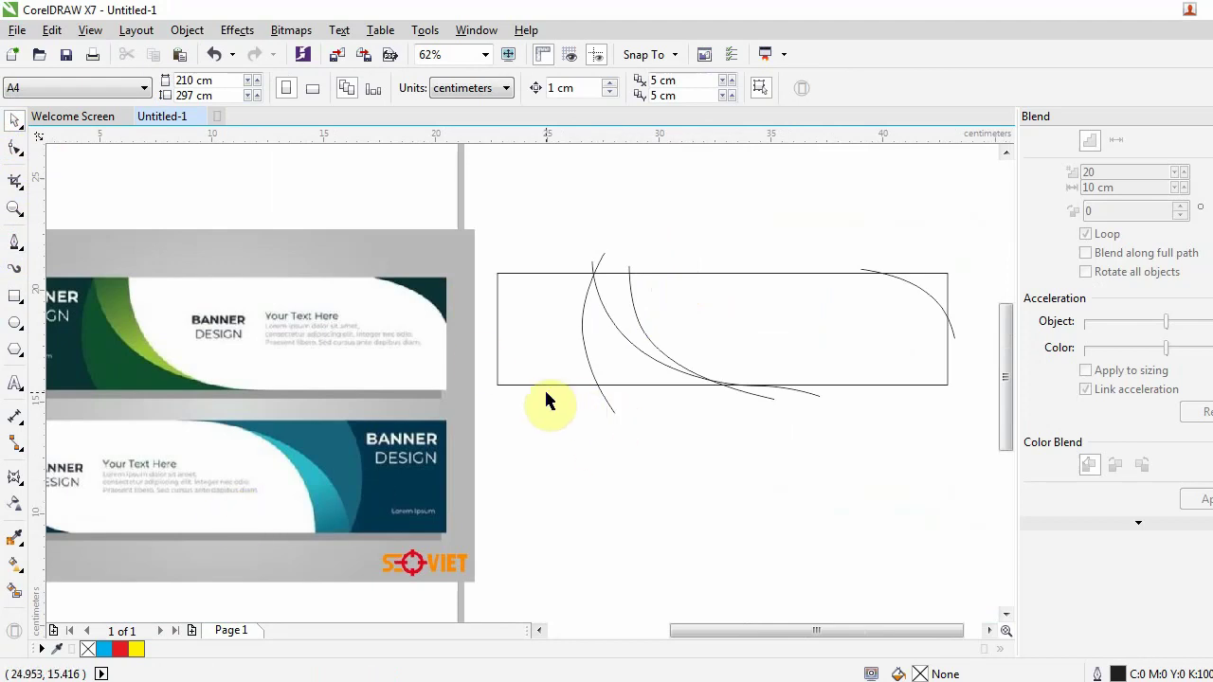
scroll(512, 350, "down", 1)
scroll(275, 346, "up", 1)
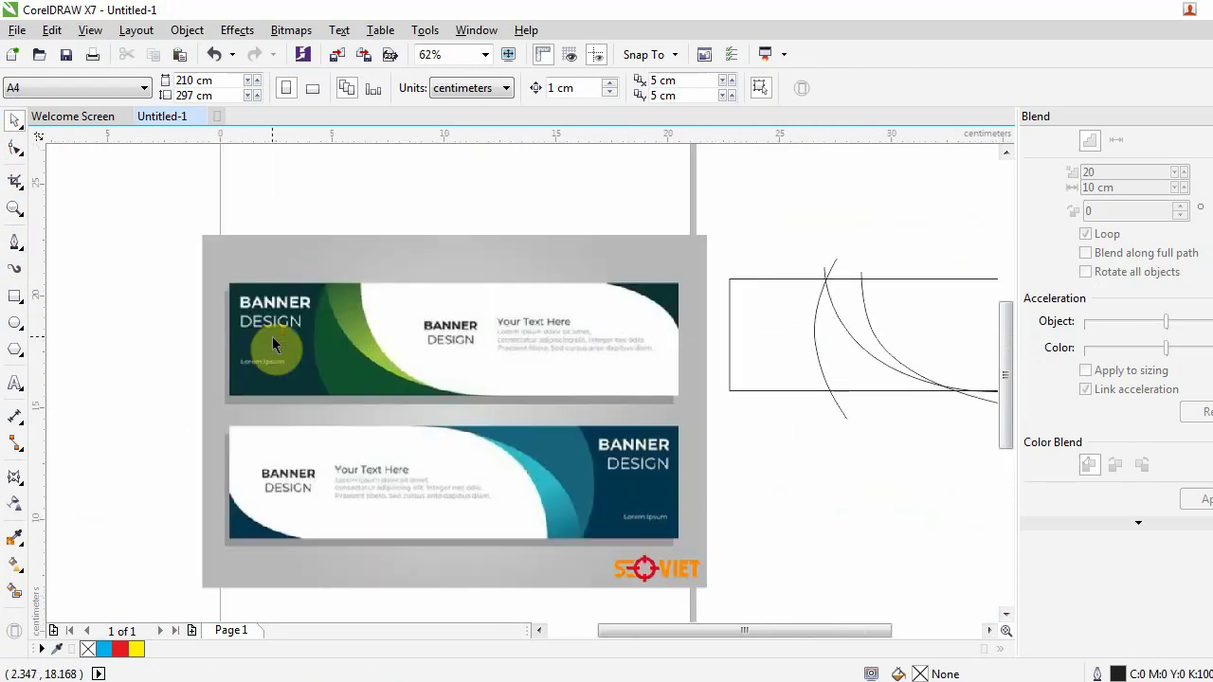
Smart-fill the rectangle's left region with dark teal sampled from the reference
left_click(738, 390)
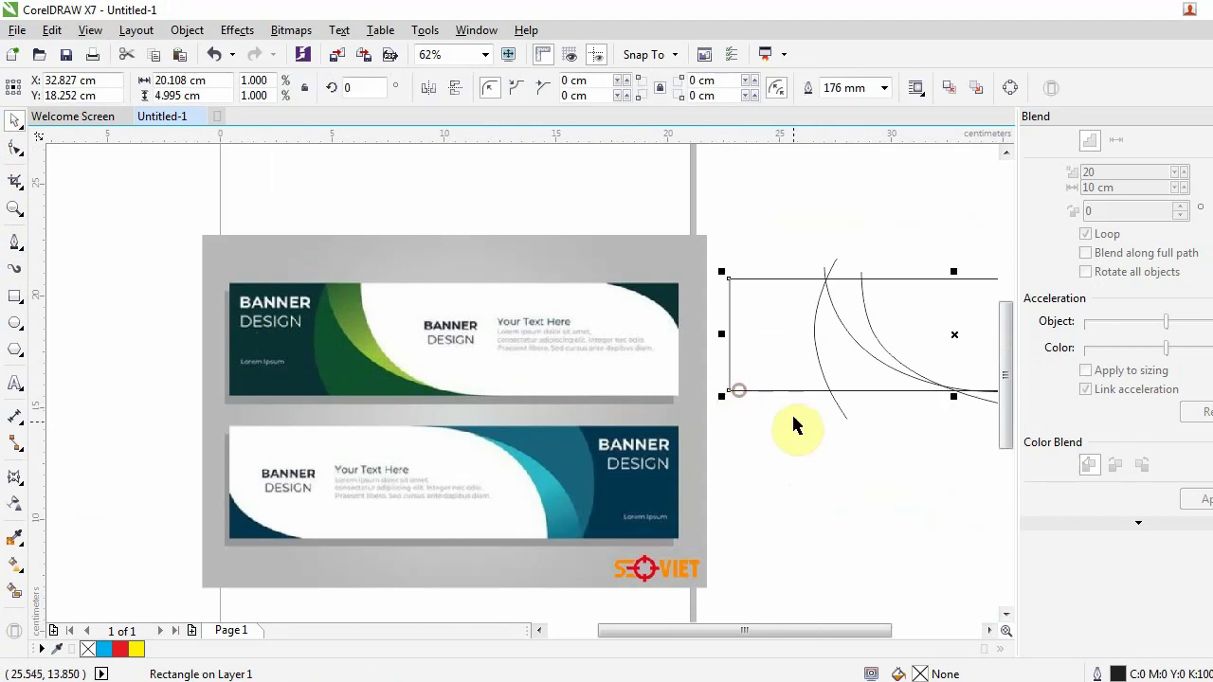
left_click(785, 414)
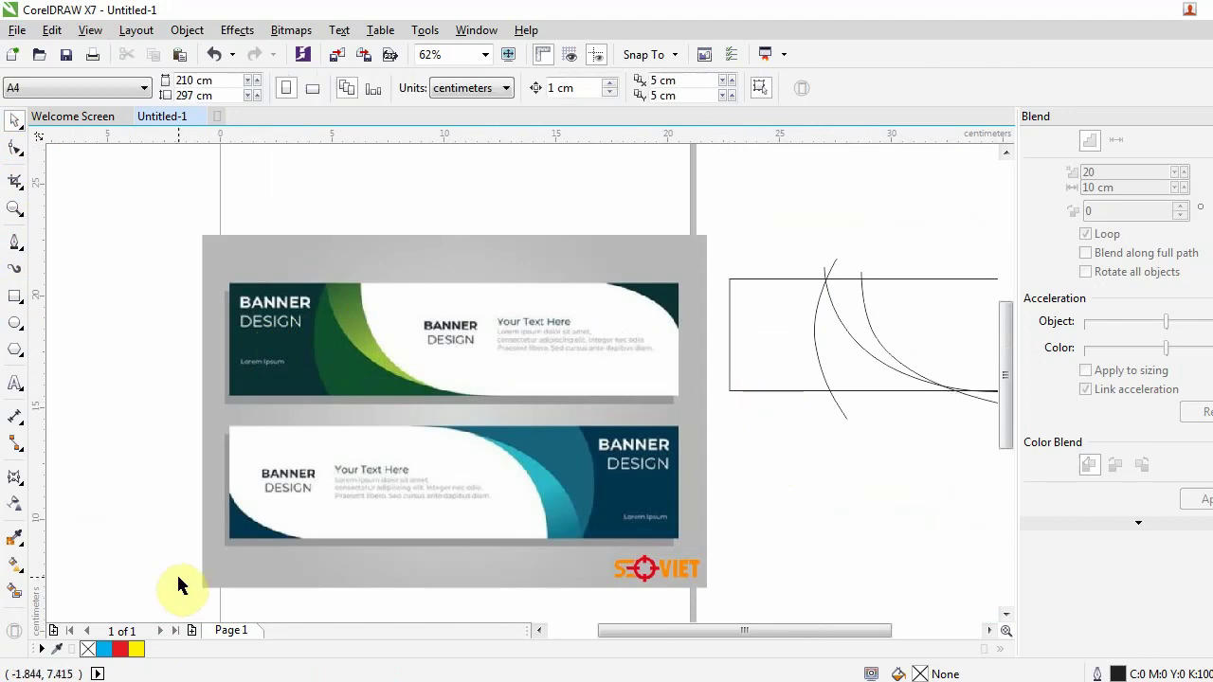
left_click(15, 593)
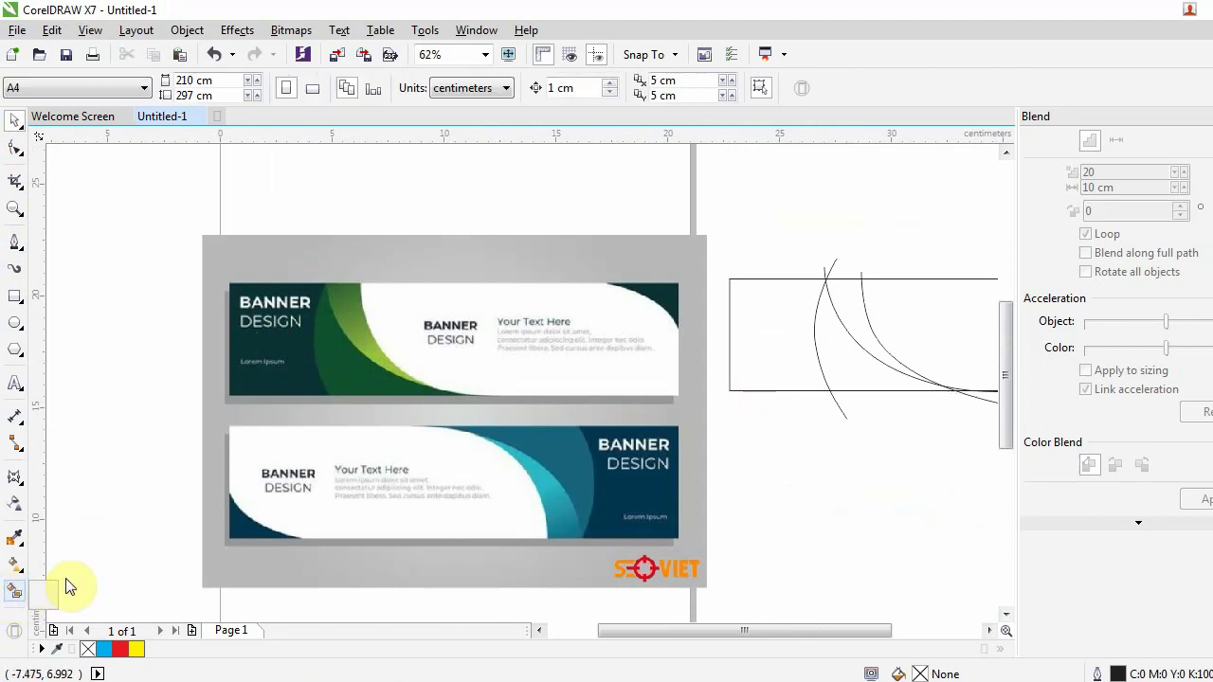
left_click(15, 592)
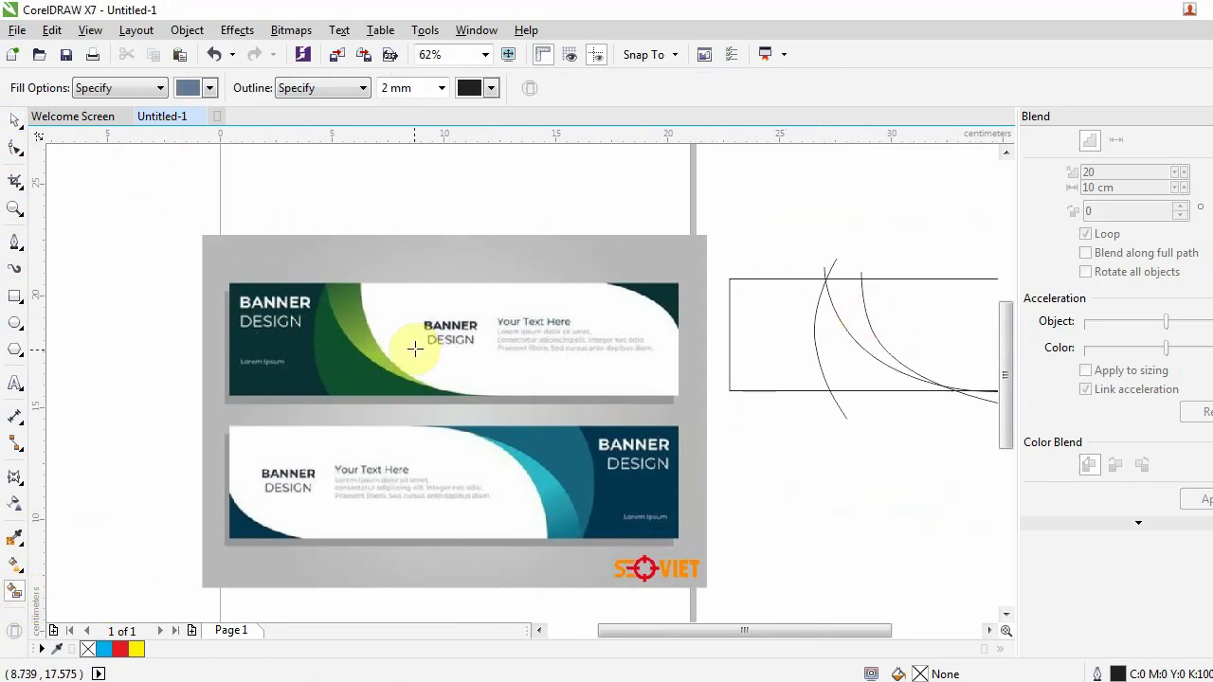
left_click(210, 88)
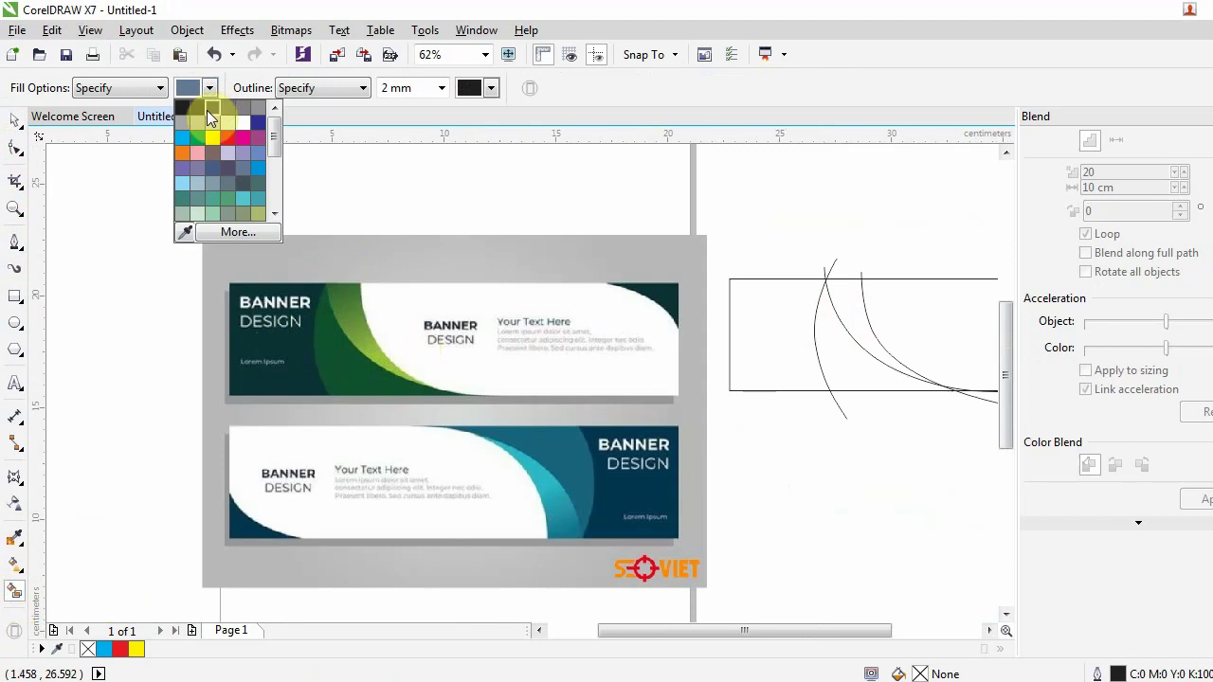
left_click(187, 232)
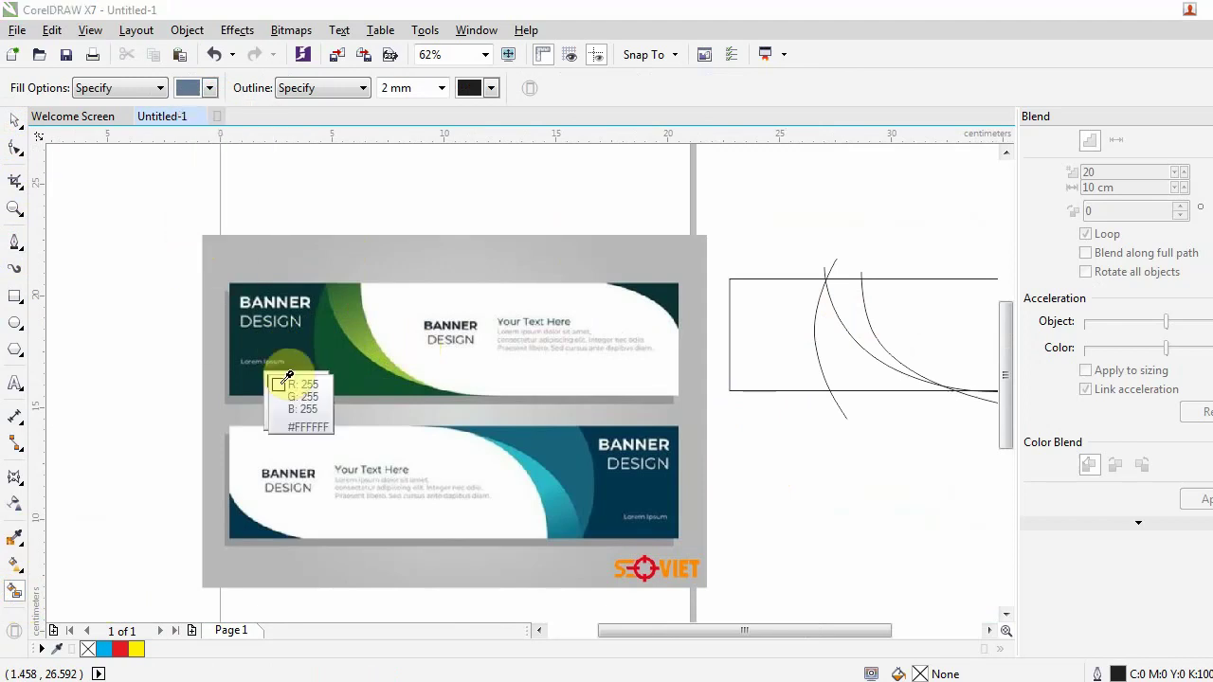
left_click(271, 379)
left_click(755, 354)
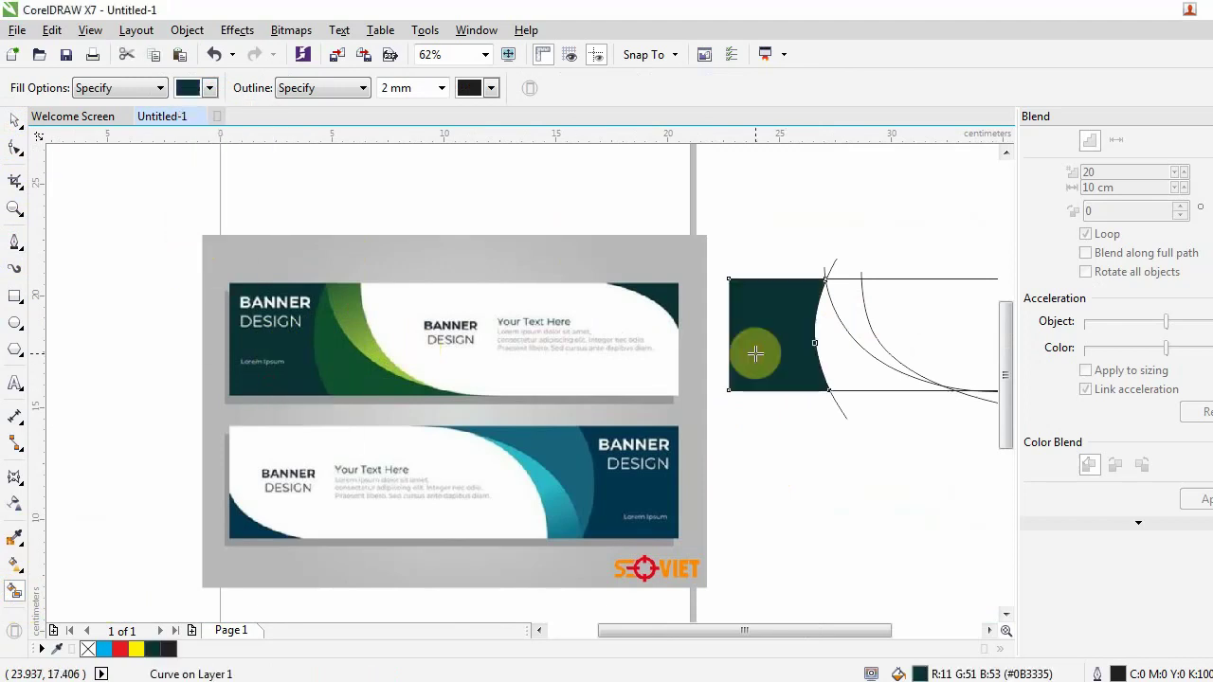
Fill the two wave bands with green and darker green sampled from the banner
left_click(210, 88)
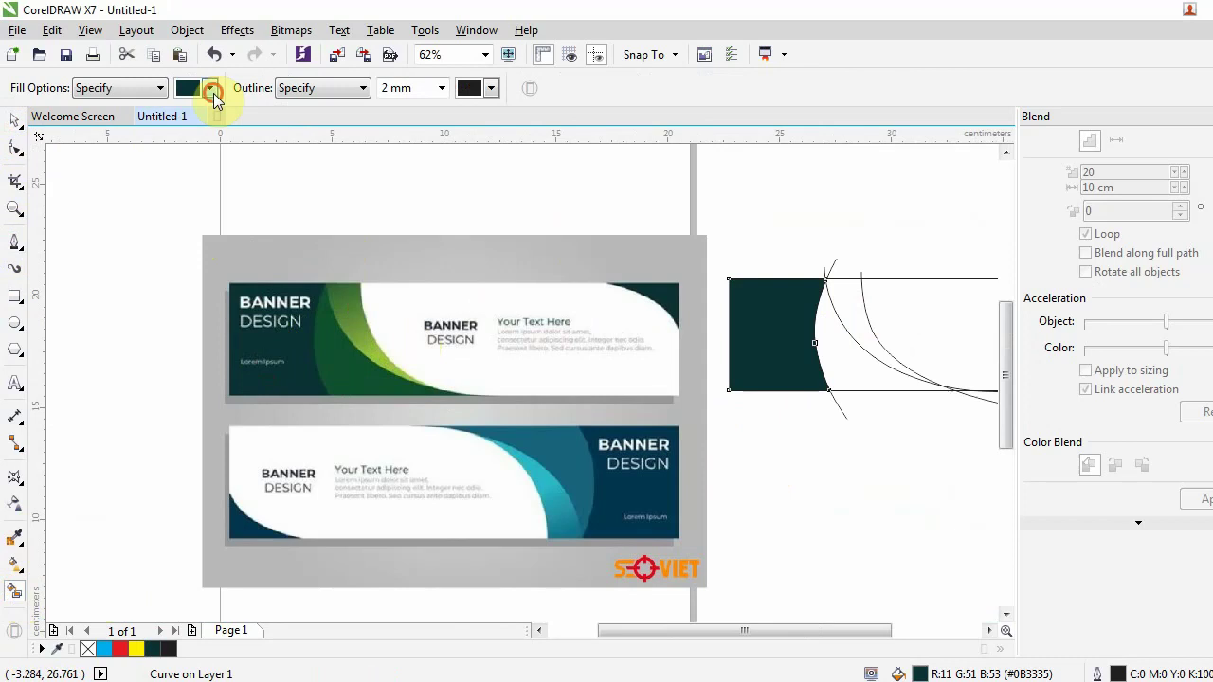
left_click(183, 232)
left_click(358, 305)
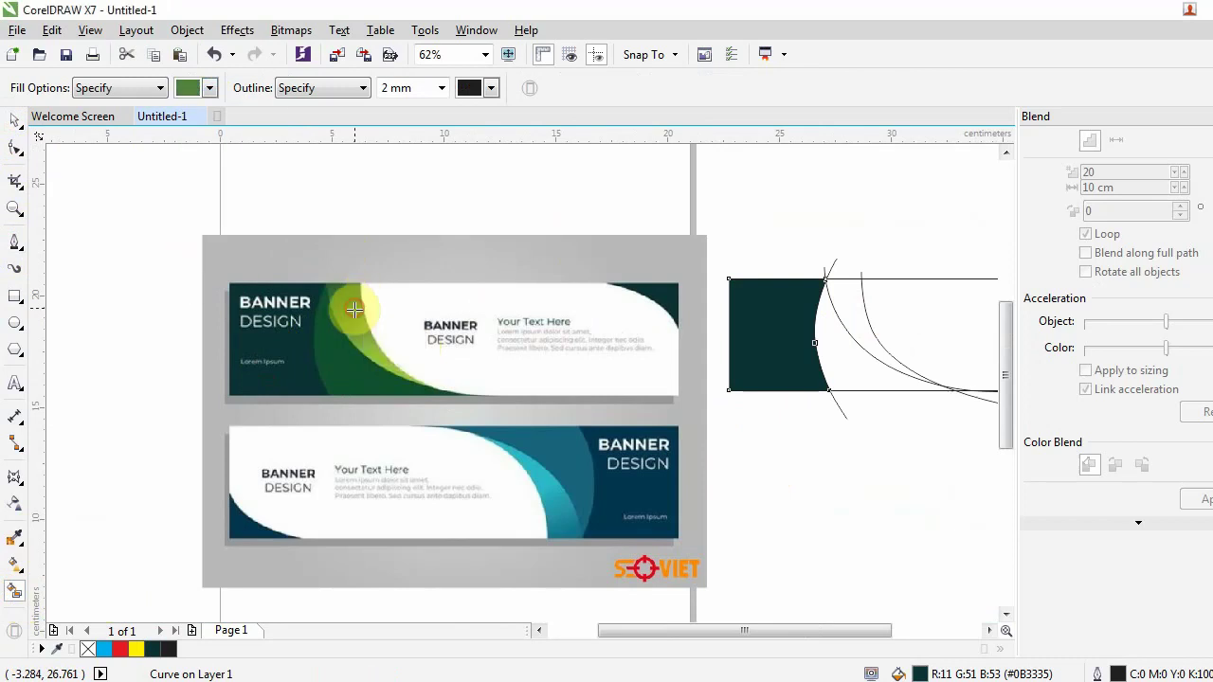
left_click(854, 308)
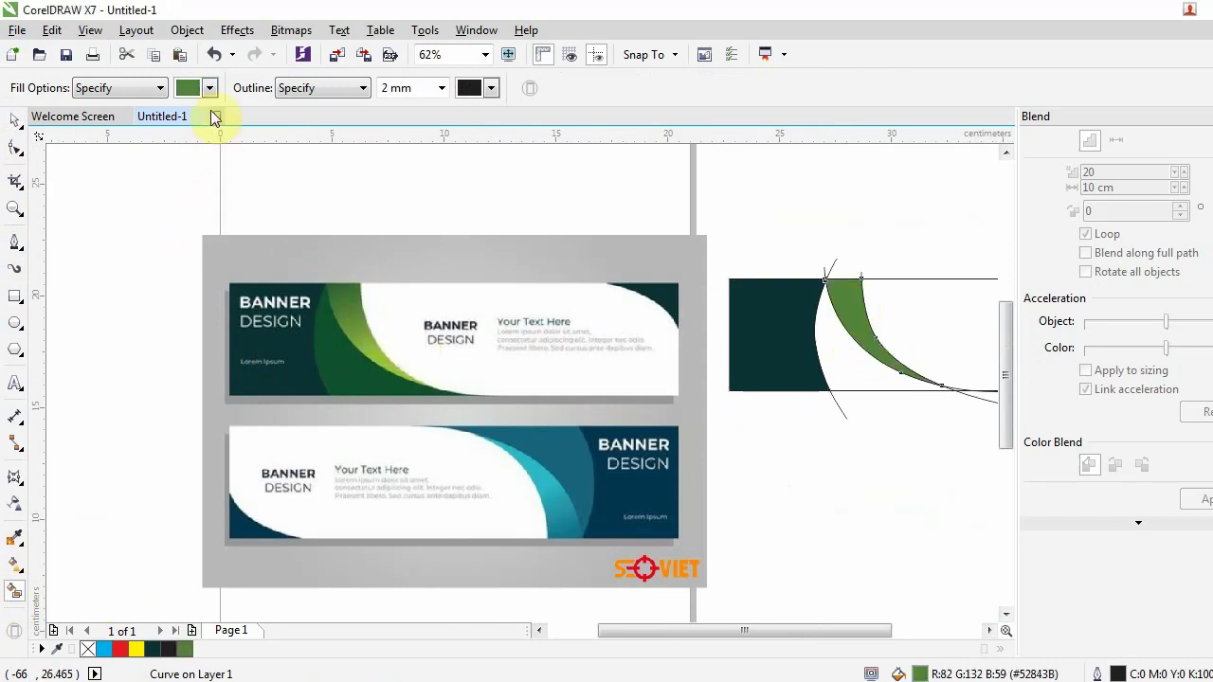
left_click(209, 88)
left_click(186, 233)
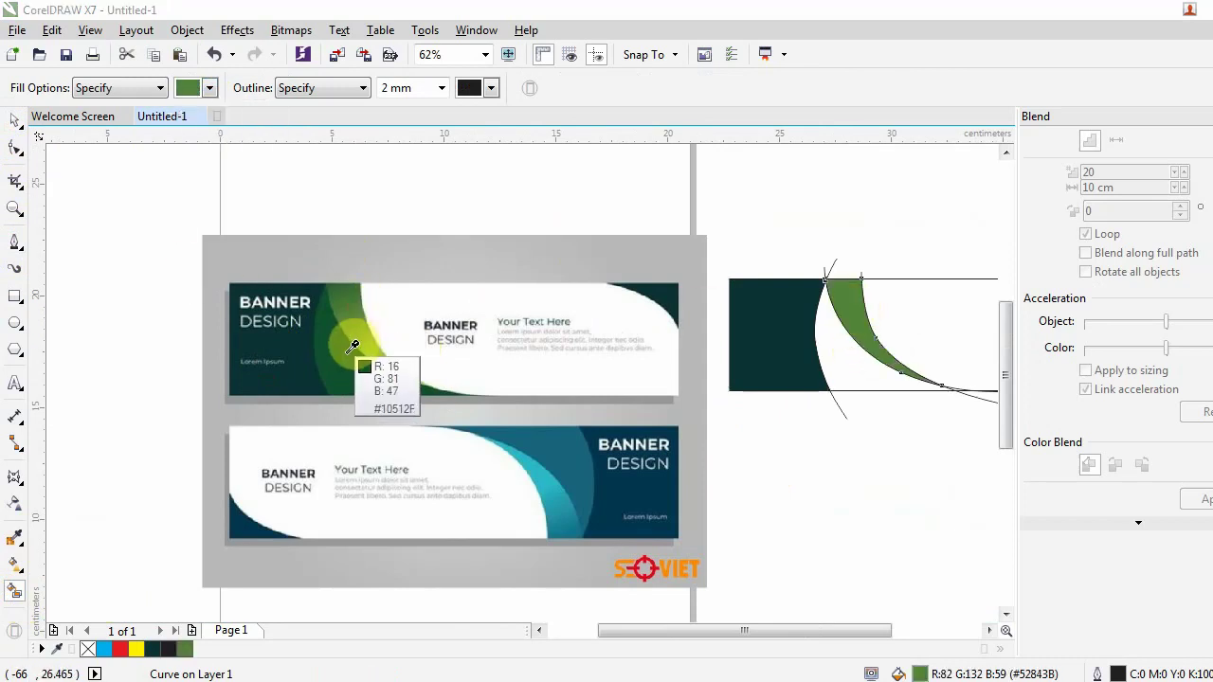
left_click(334, 324)
left_click(858, 372)
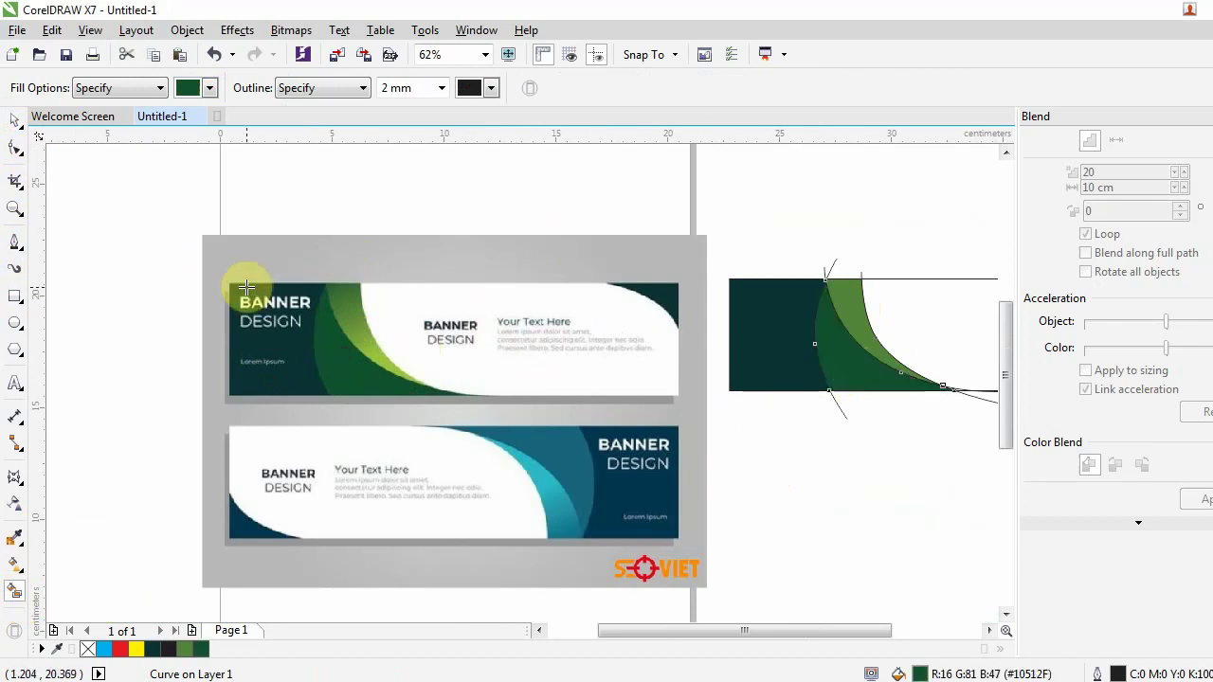
Fill the top-right corner region with the sampled dark teal
scroll(252, 290, "down", 2)
scroll(542, 291, "up", 2)
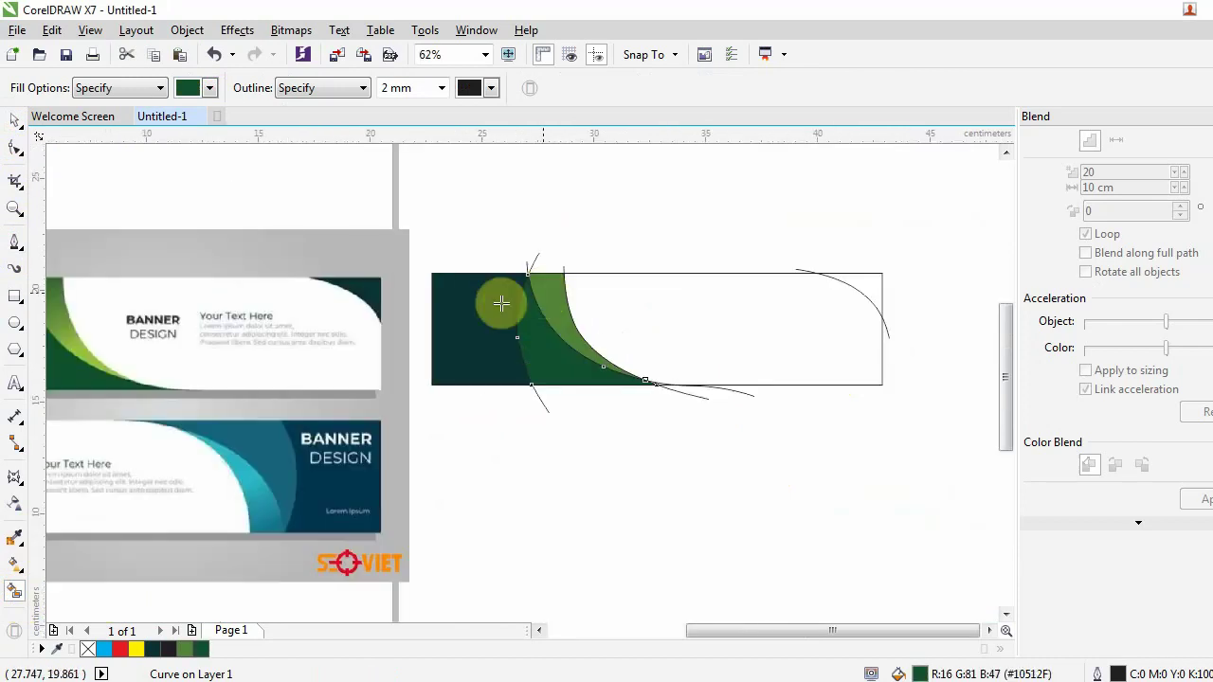
left_click(208, 88)
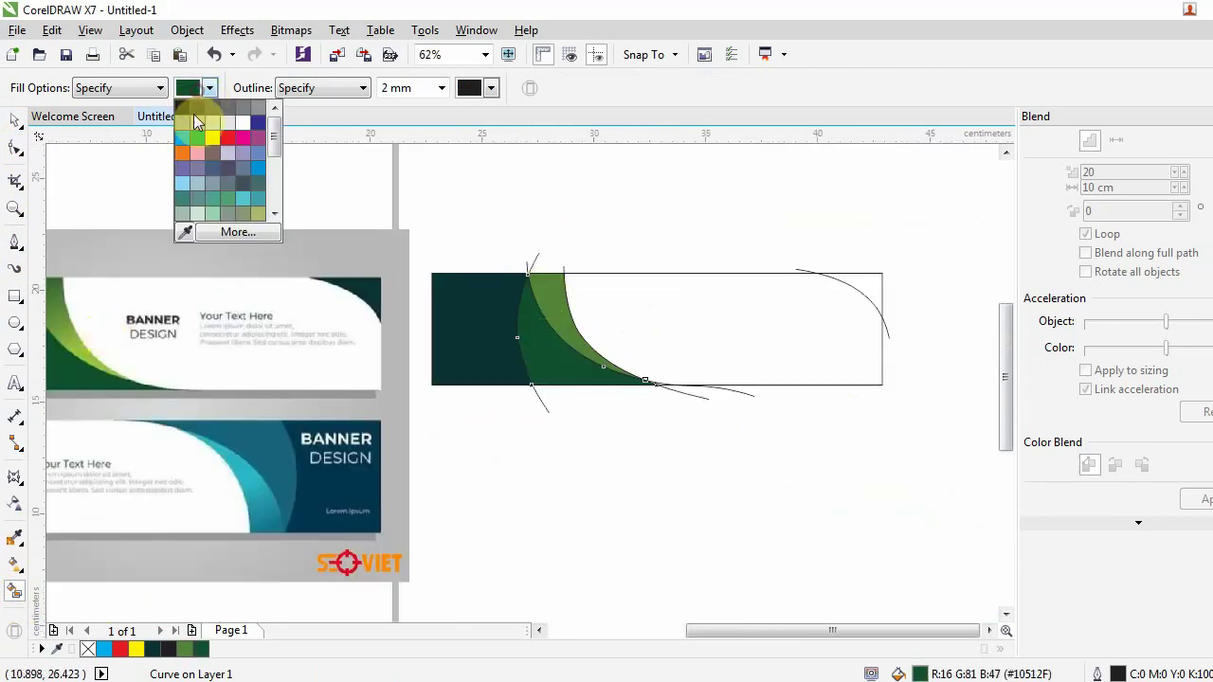
left_click(185, 232)
left_click(364, 267)
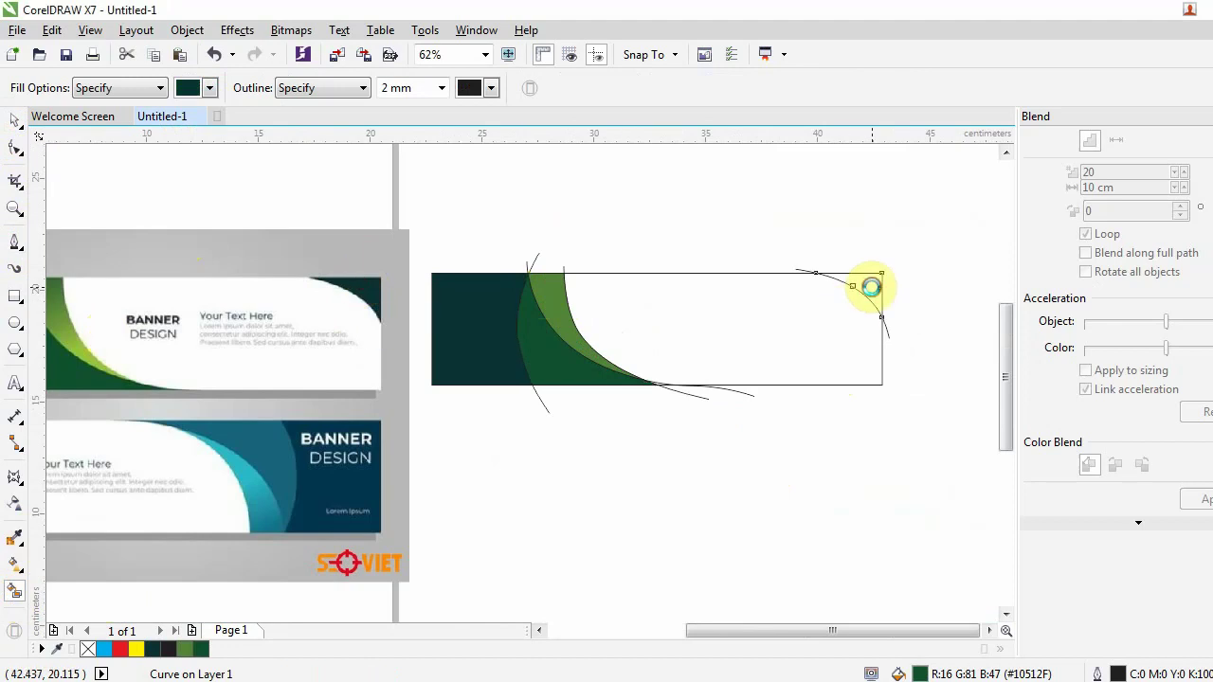
left_click(866, 281)
left_click(15, 123)
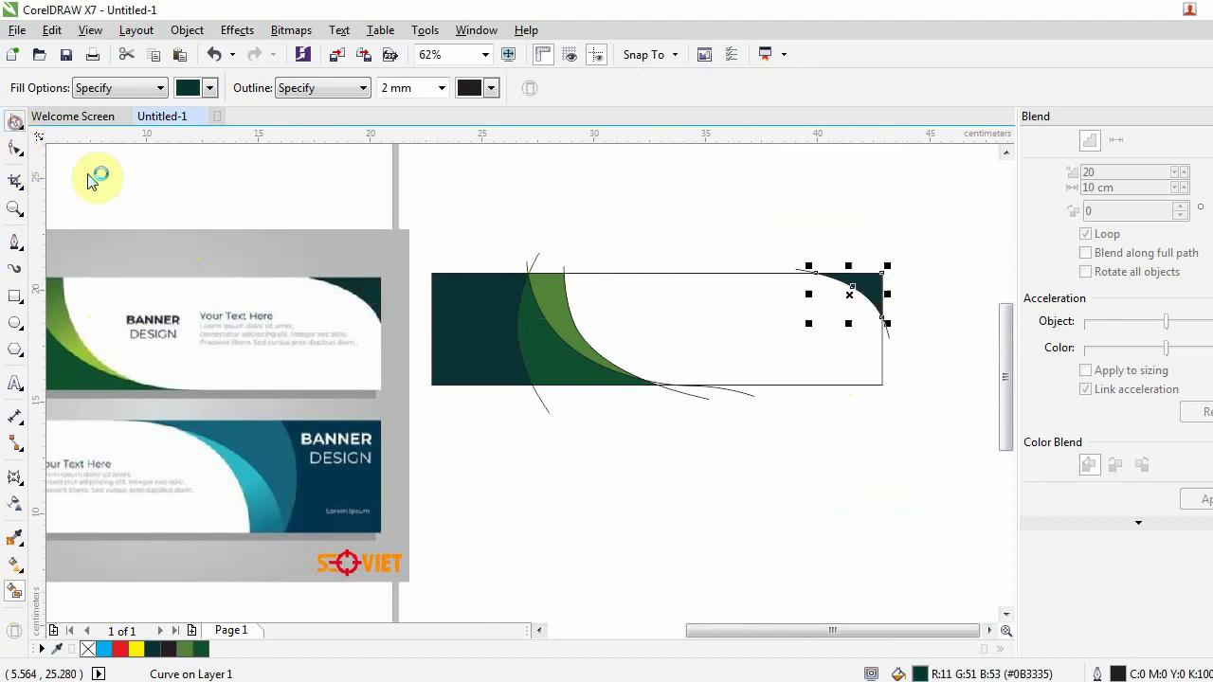
Delete the three leftover trace curves, keeping only the filled banner shapes
left_click(520, 221)
left_click(745, 395)
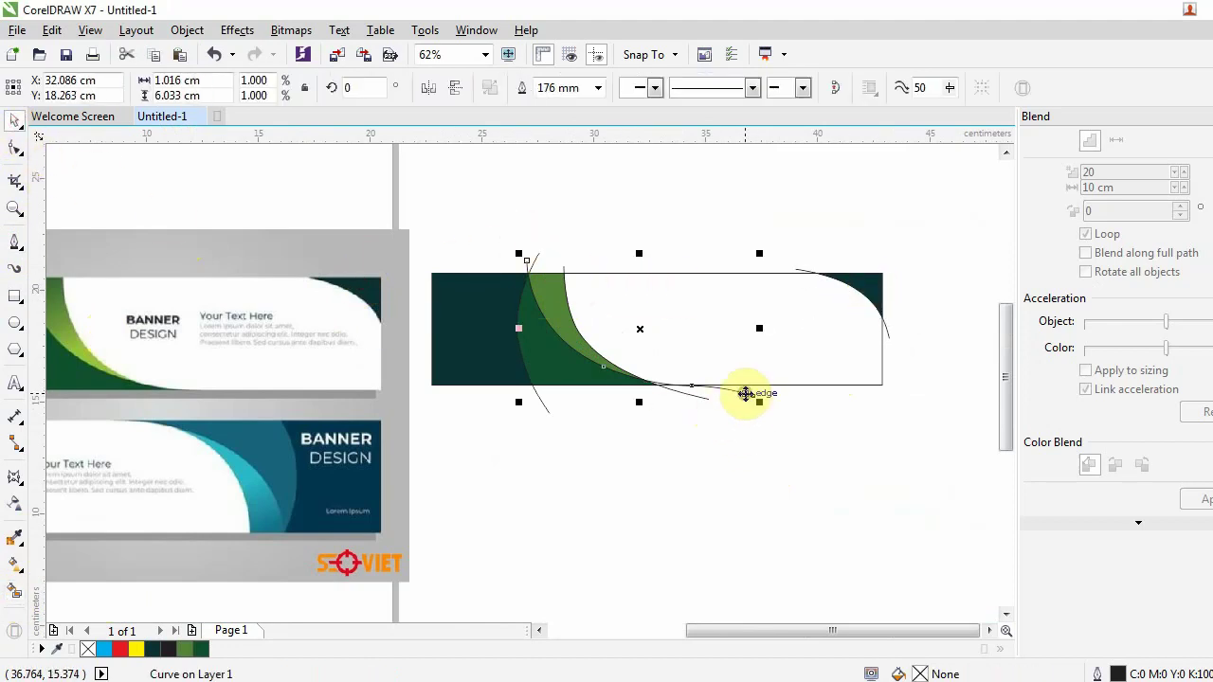
left_click(688, 409)
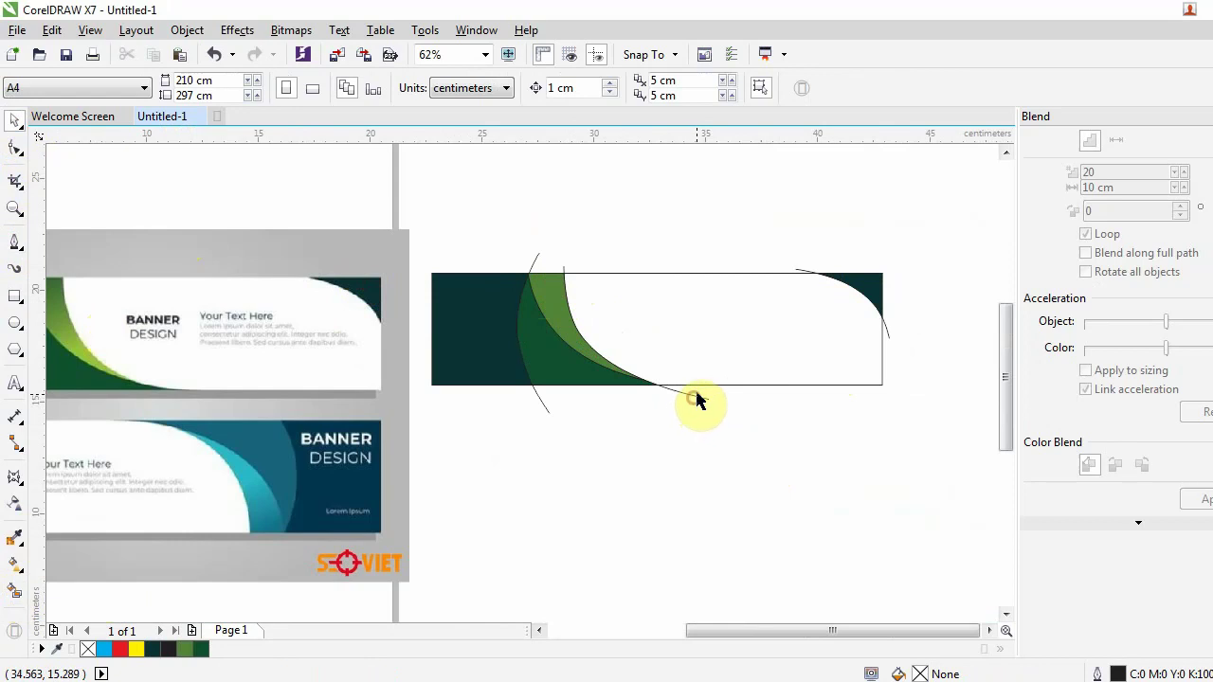
left_click(696, 396)
key("Delete")
left_click(546, 411)
key("Delete")
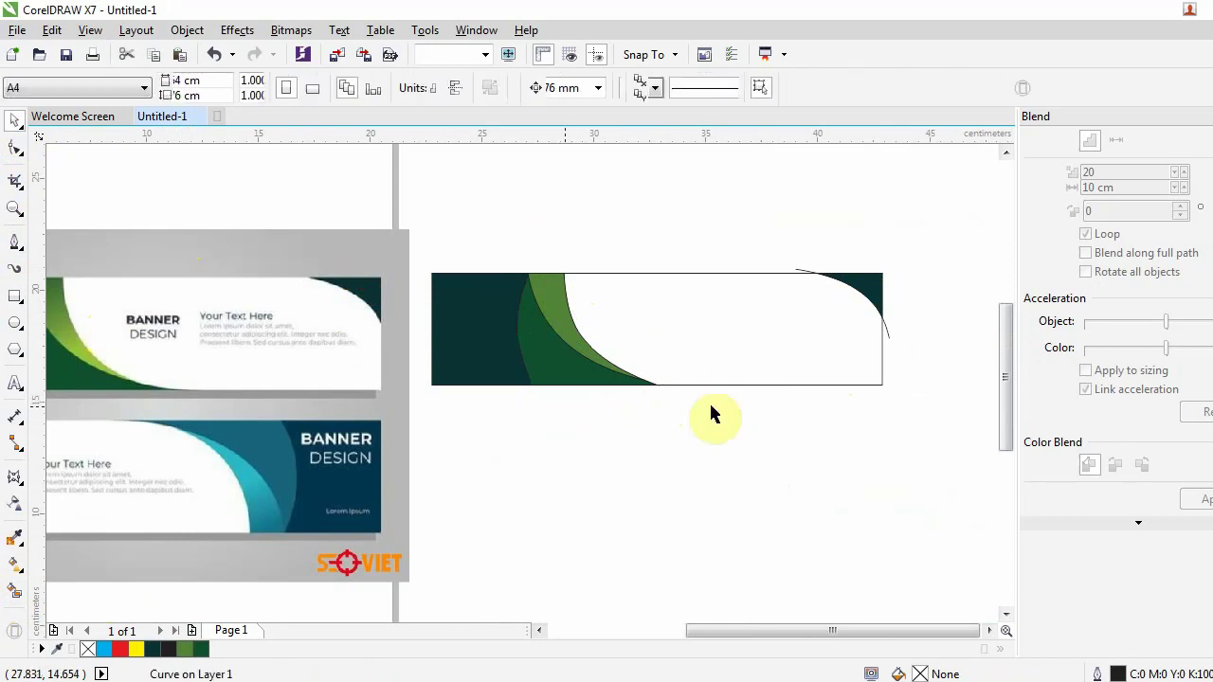
left_click(889, 339)
key("Delete")
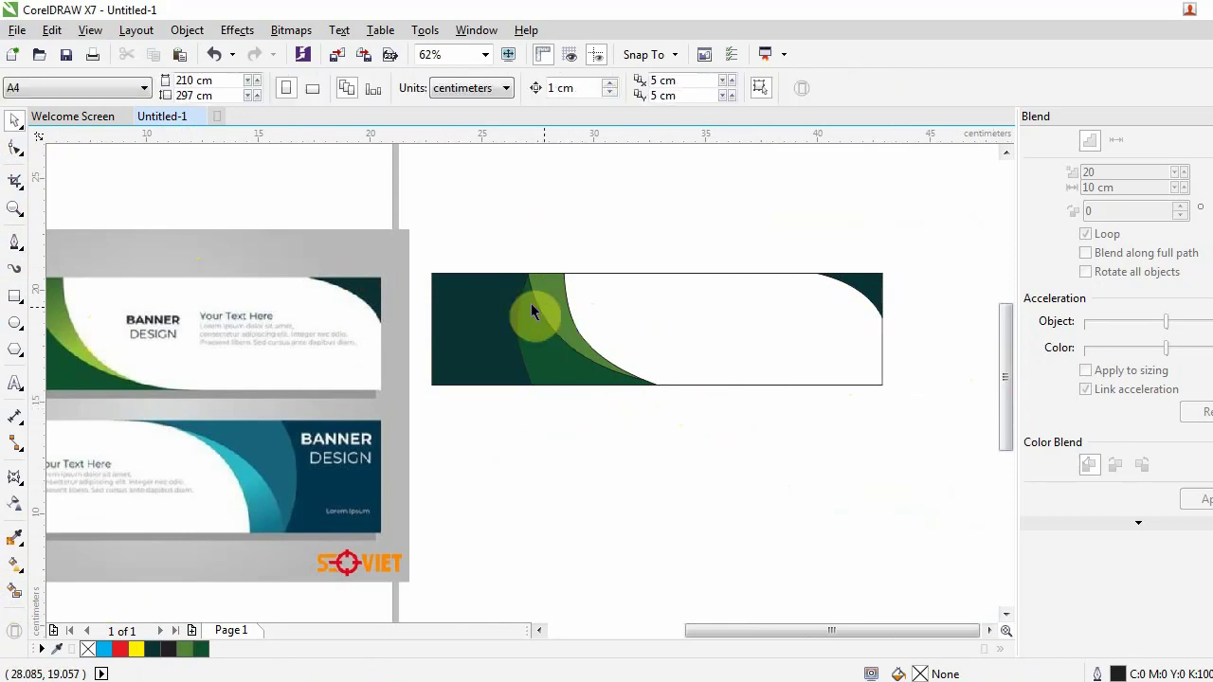
left_click(550, 289)
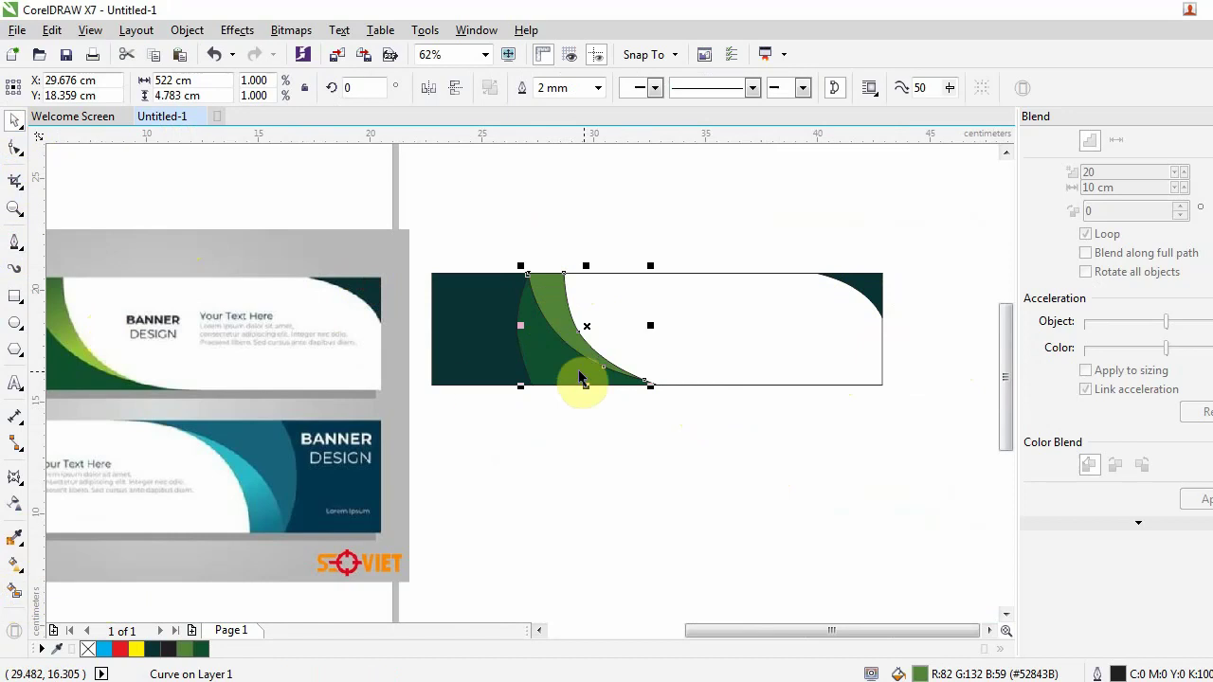
Give the lime wave band a linear fountain fill from sampled dark green to #9BC736
left_click(15, 569)
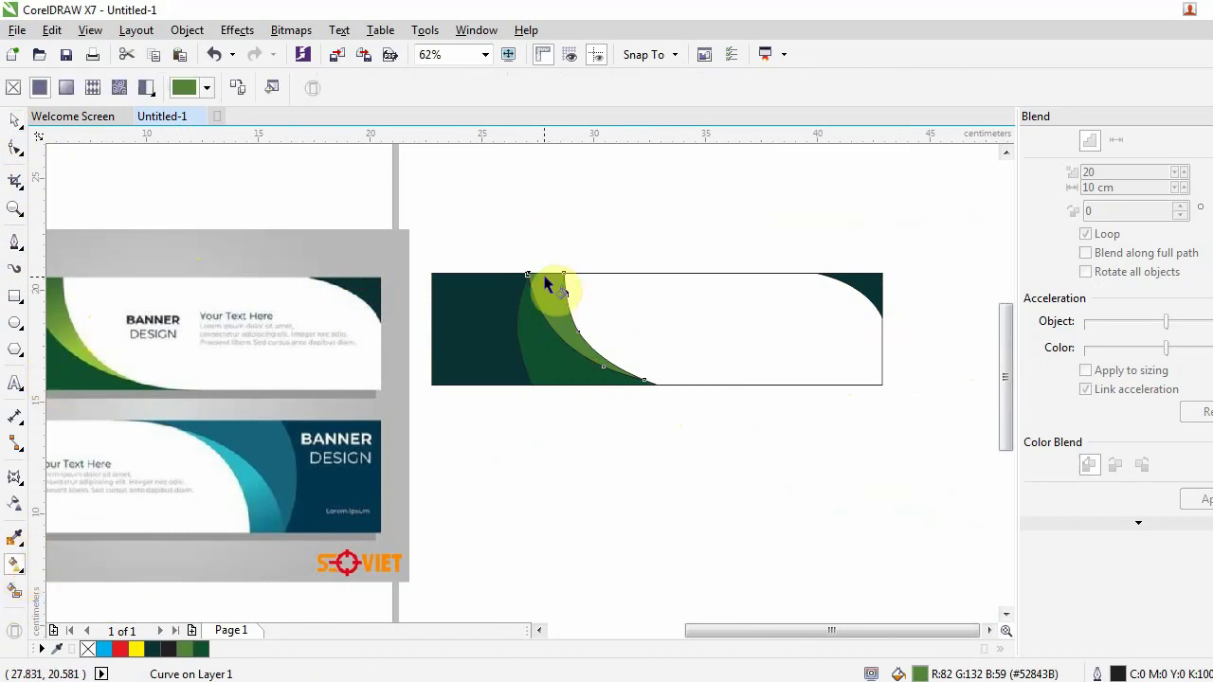
left_click_drag(541, 272, 636, 400)
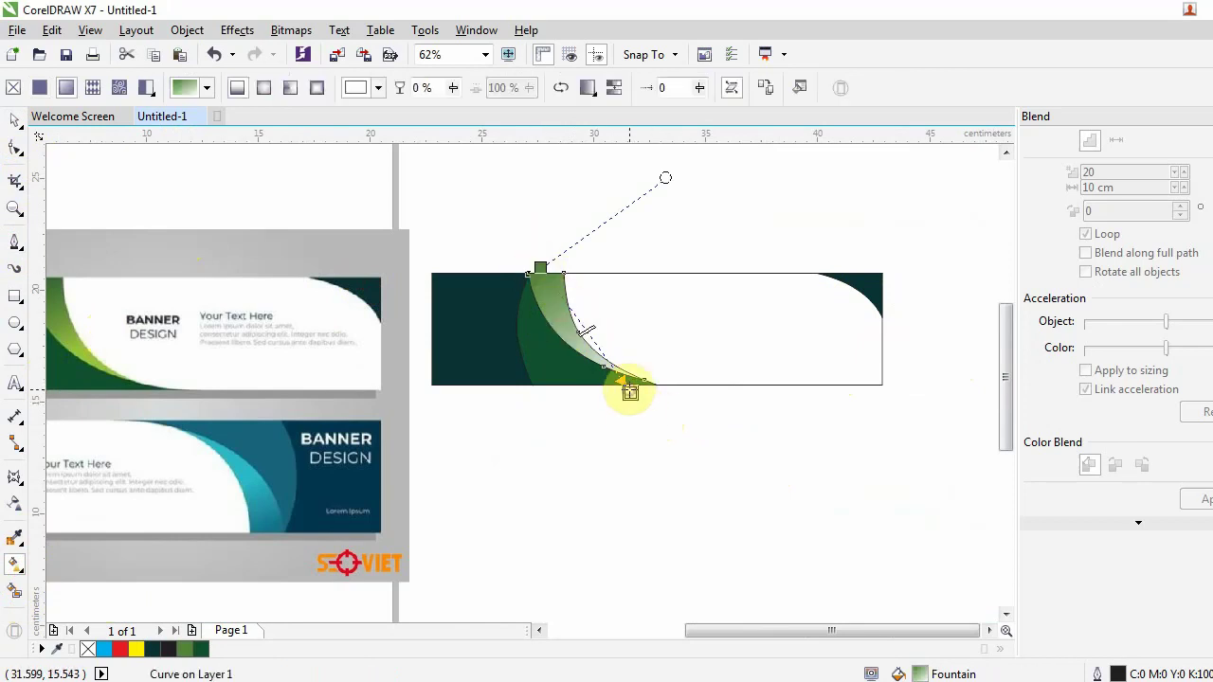
left_click(674, 394)
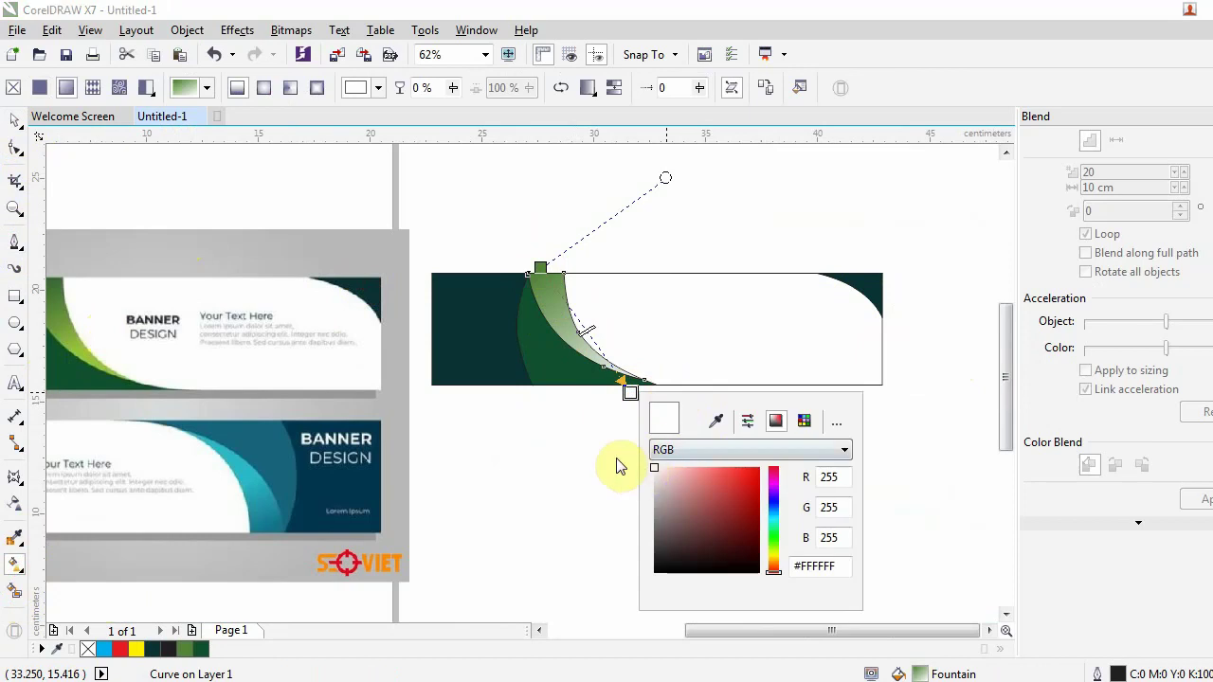
left_click(715, 420)
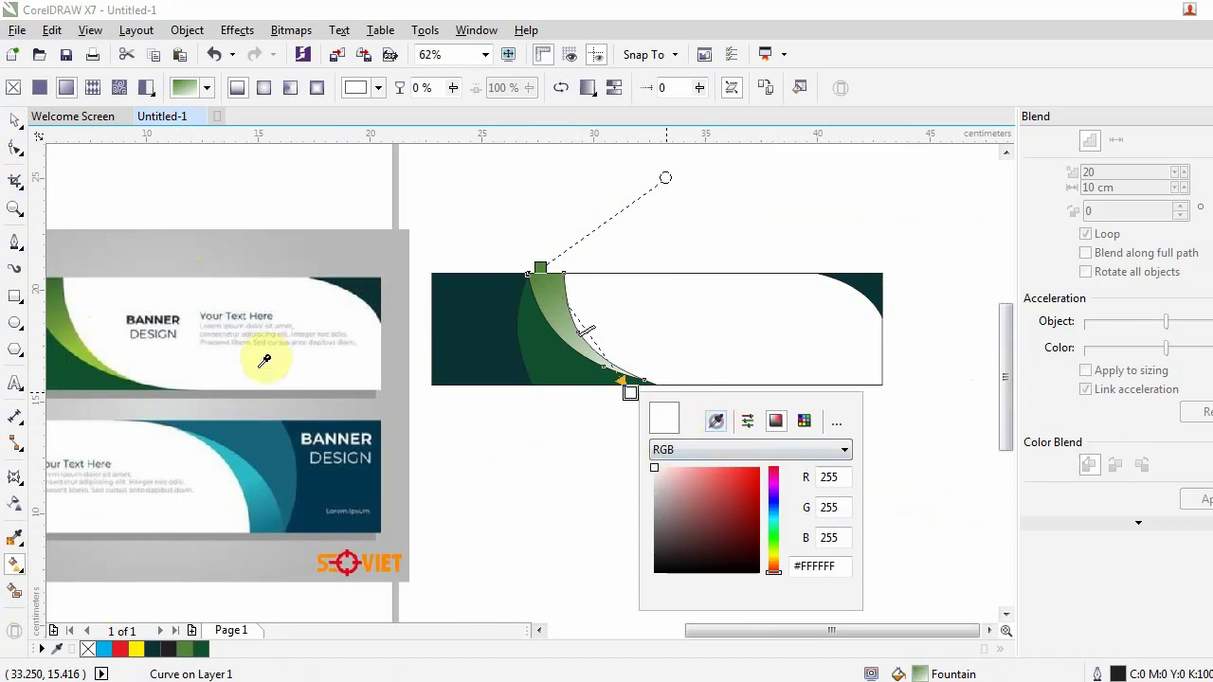
left_click(80, 345)
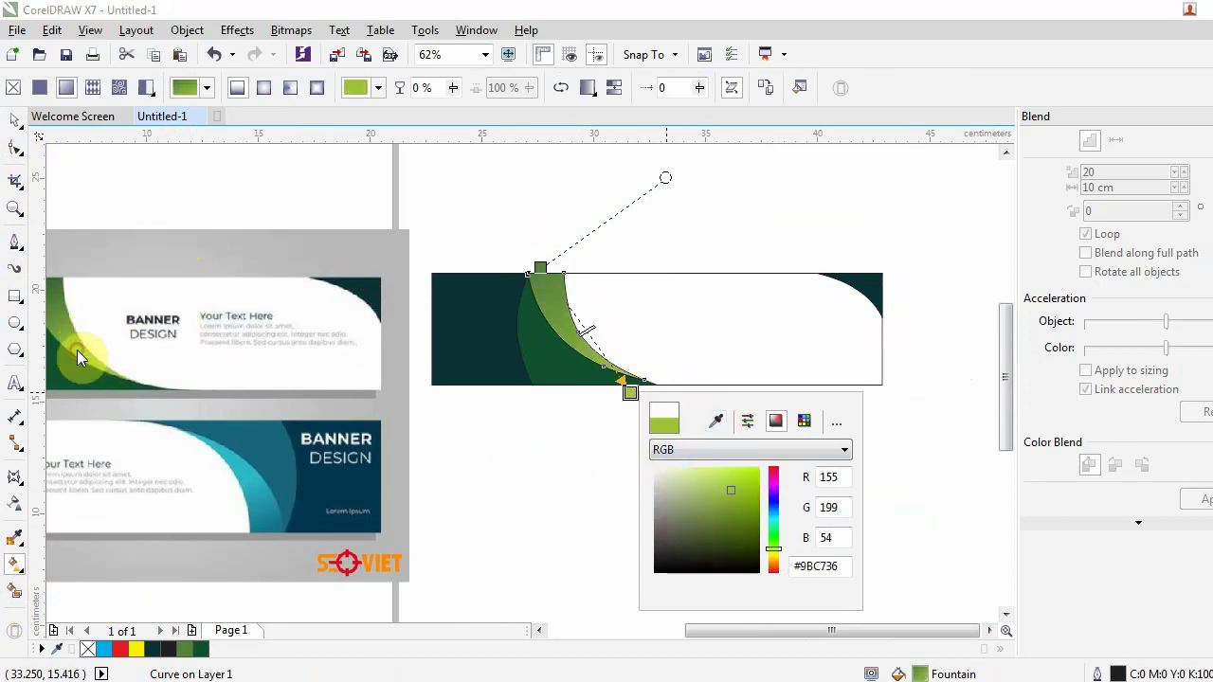
left_click(540, 269)
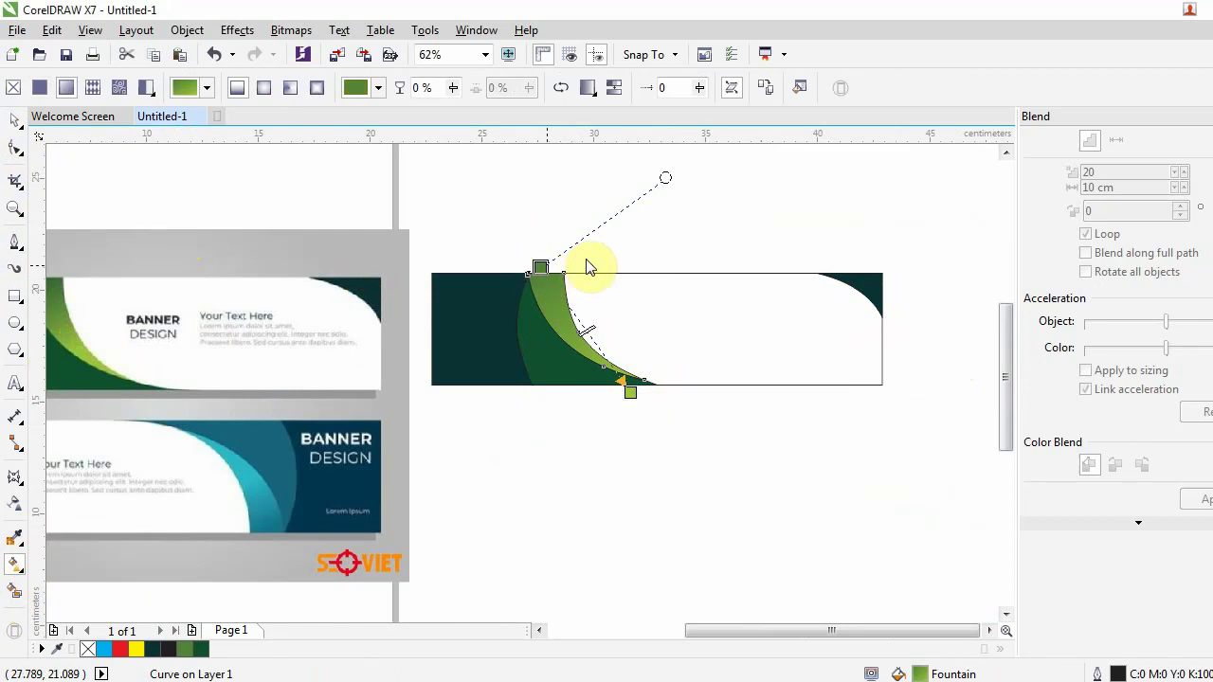
left_click(625, 295)
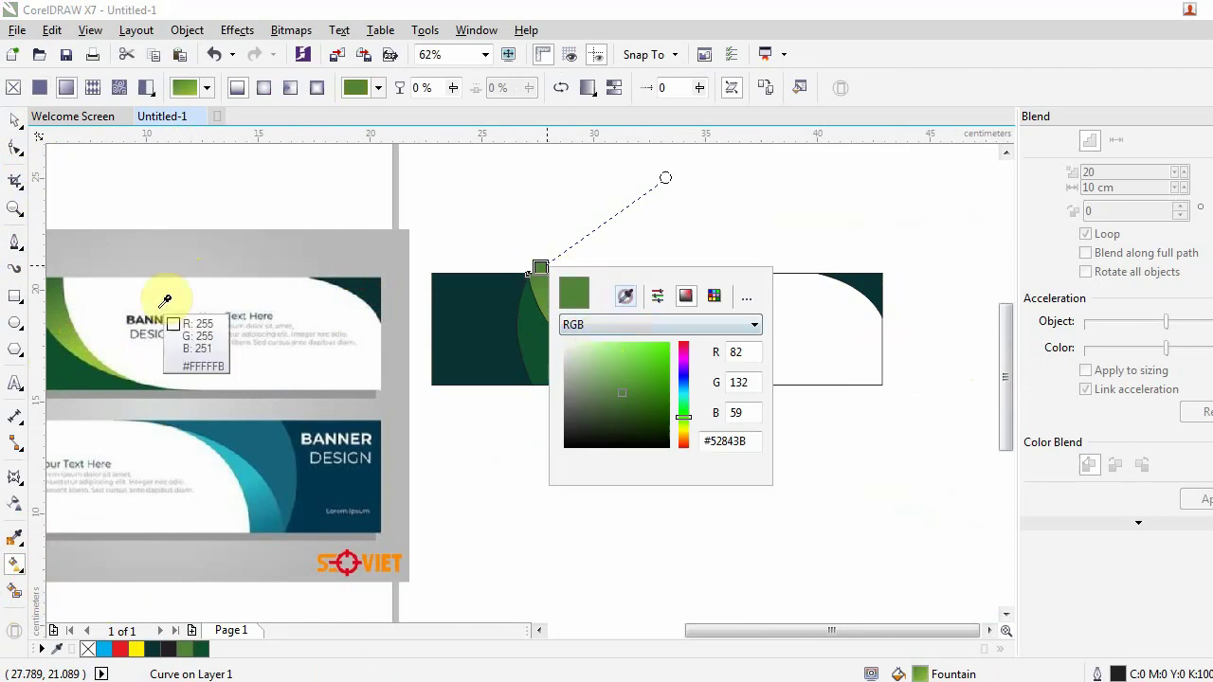
left_click(58, 272)
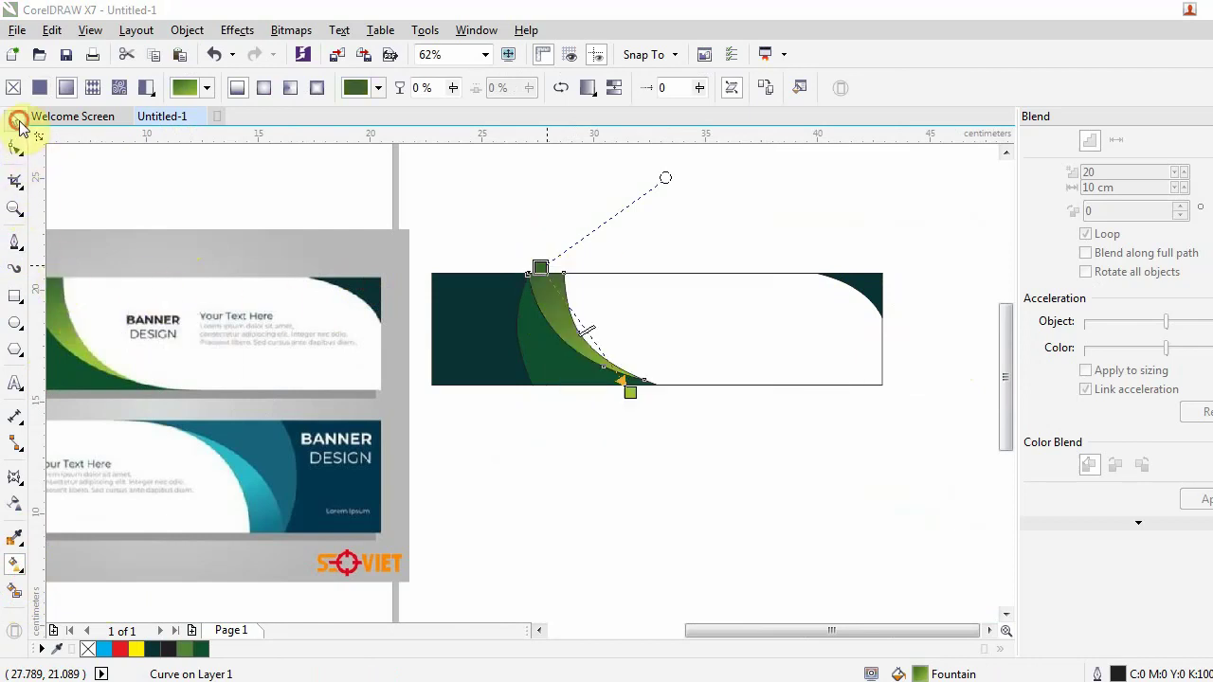
left_click(15, 122)
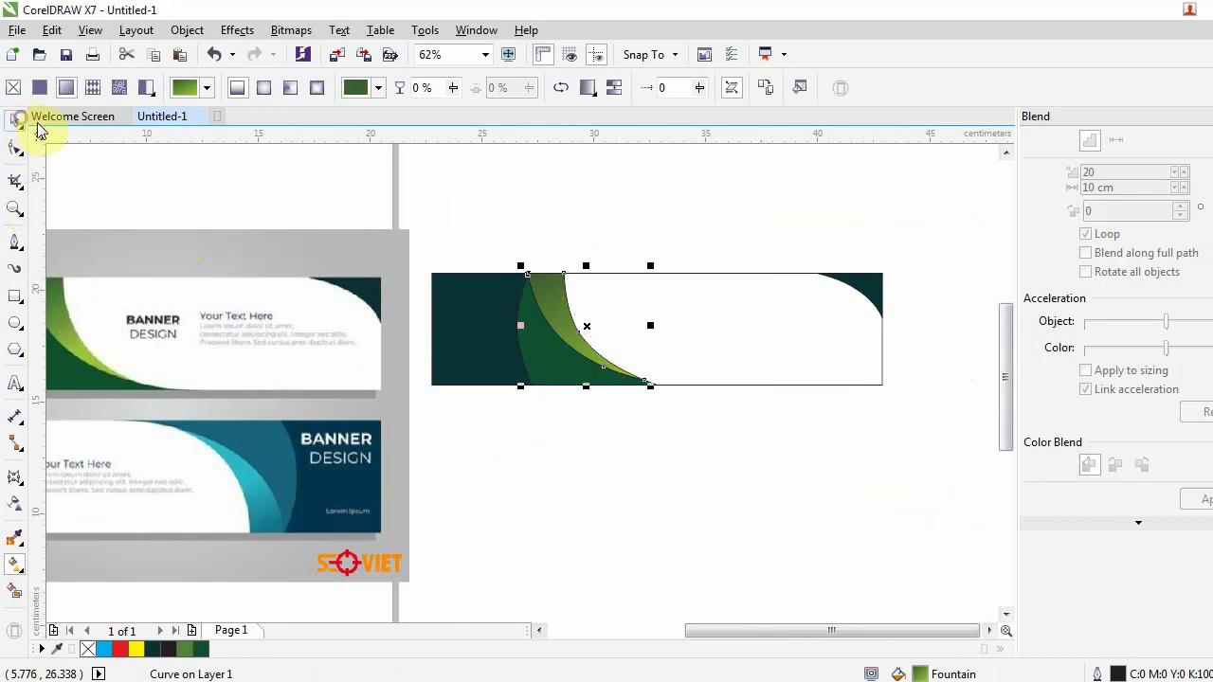
scroll(527, 267, "down", 2)
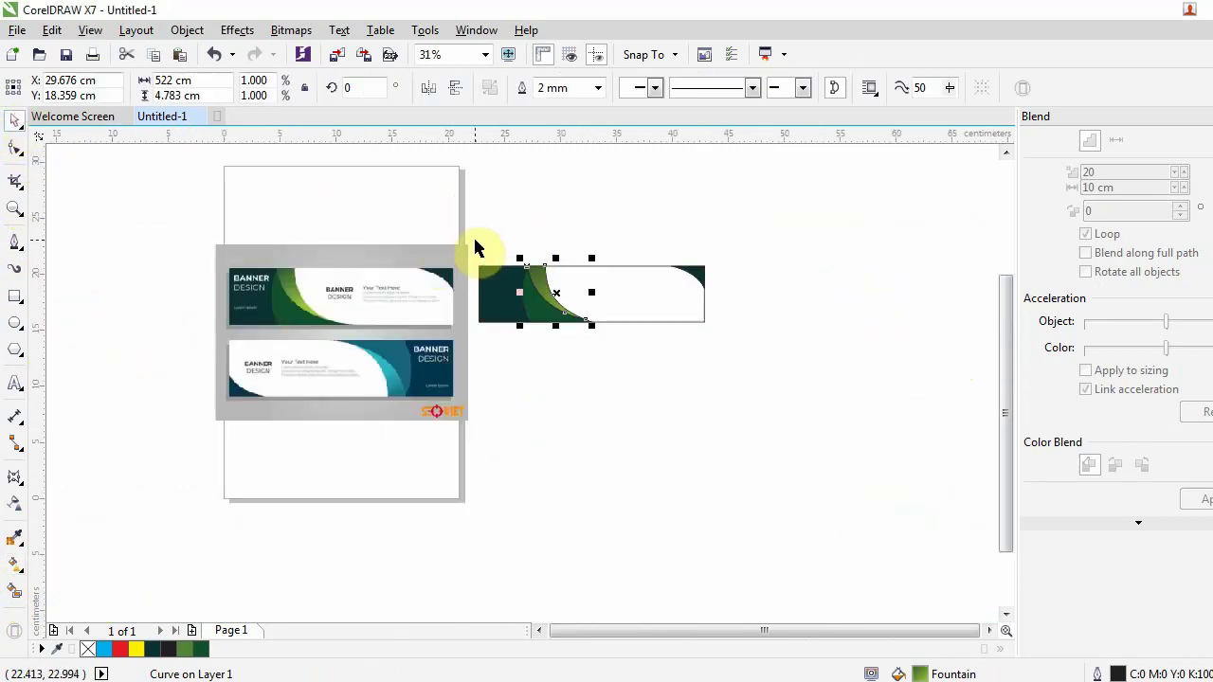
Move the five traced banner objects to the top-left of the page
left_click_drag(477, 248, 730, 366)
mouse_move(650, 316)
left_mouse_down()
mouse_move(377, 225)
mouse_move(331, 224)
left_mouse_up()
scroll(275, 189, "up", 2)
left_click(692, 235)
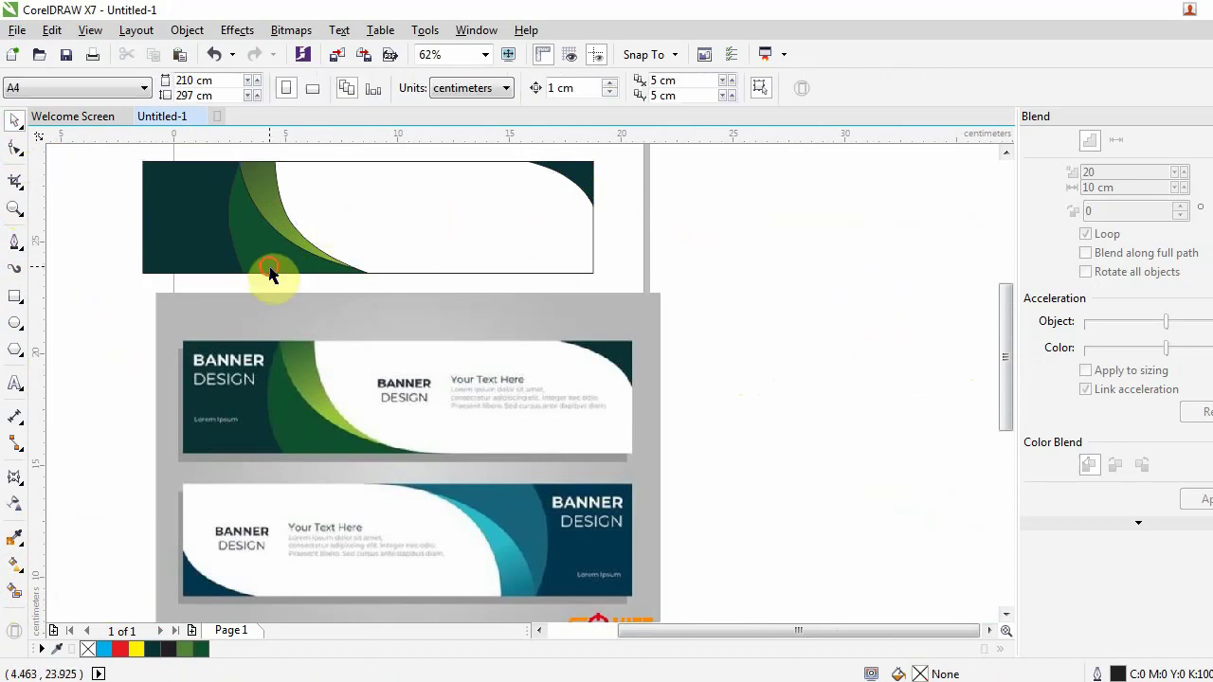
Give the dark green wave a vertical fountain fill ending in sampled grey-blue #ABC0C8
left_click(270, 271)
left_click(17, 572)
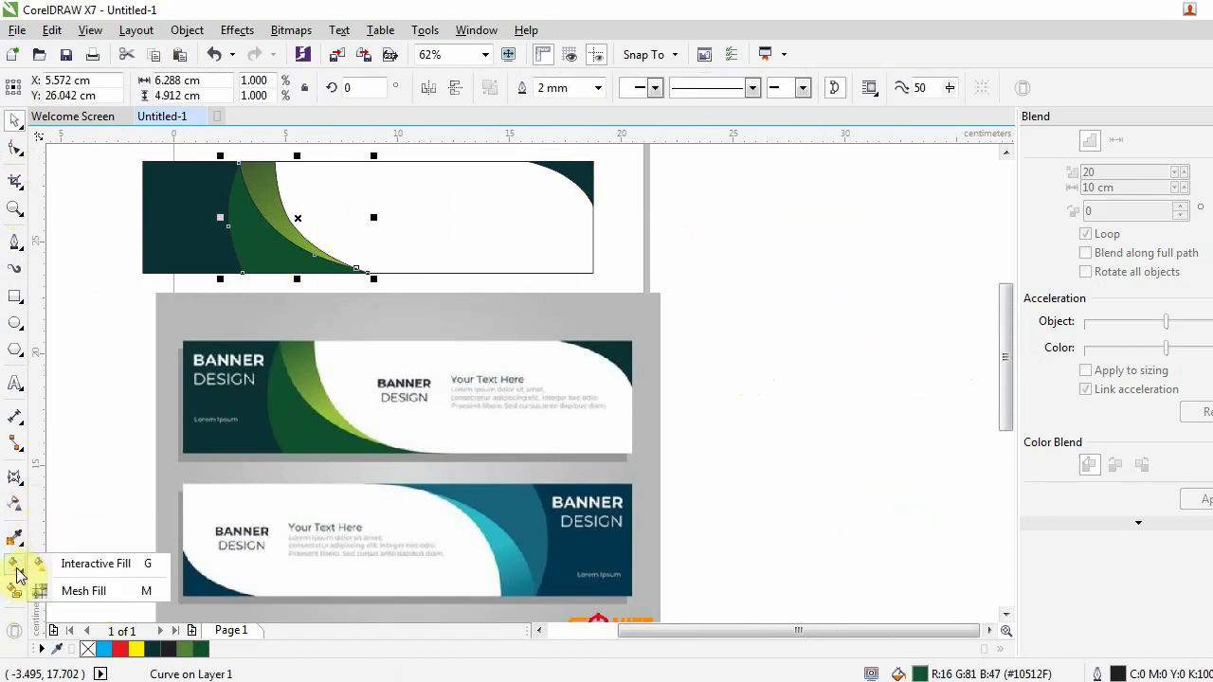
left_click(65, 566)
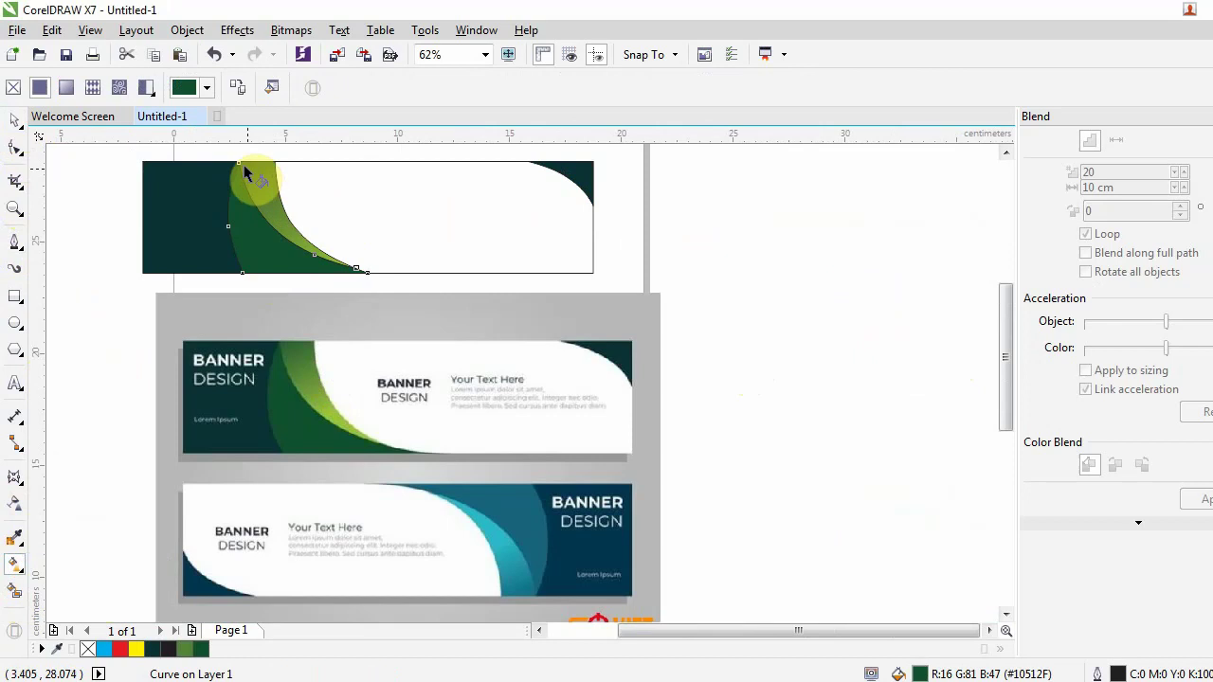
left_click_drag(239, 166, 239, 220)
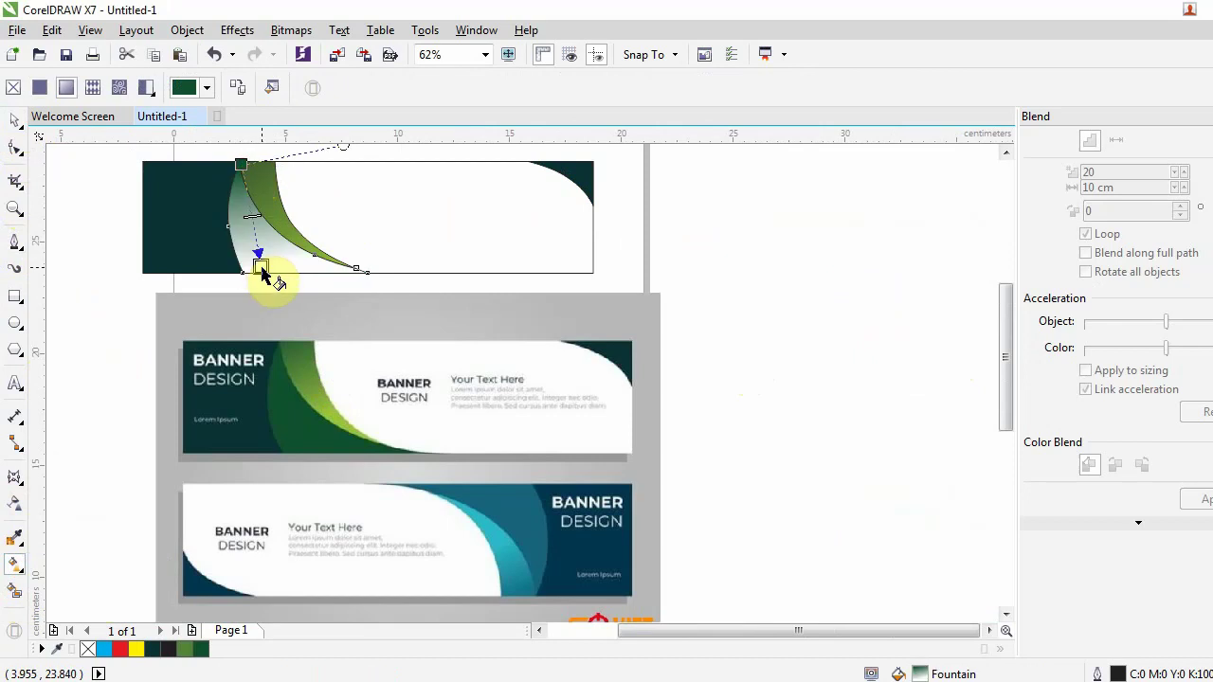
left_click_drag(258, 268, 254, 285)
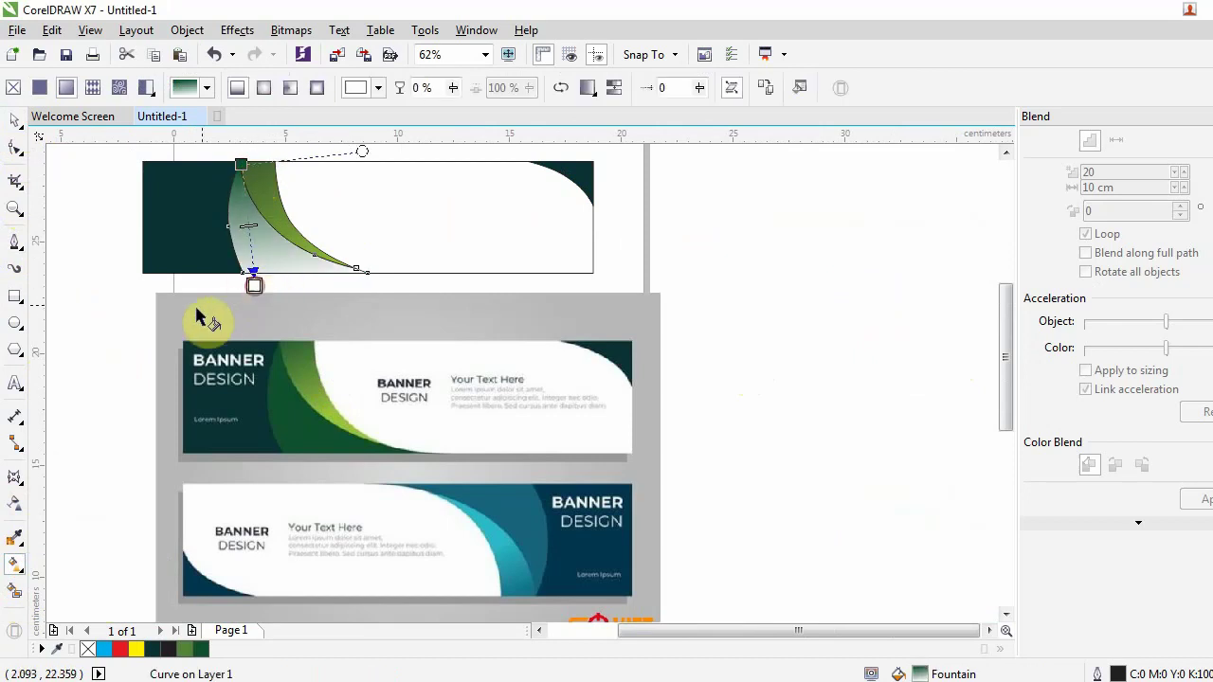
left_click(254, 285)
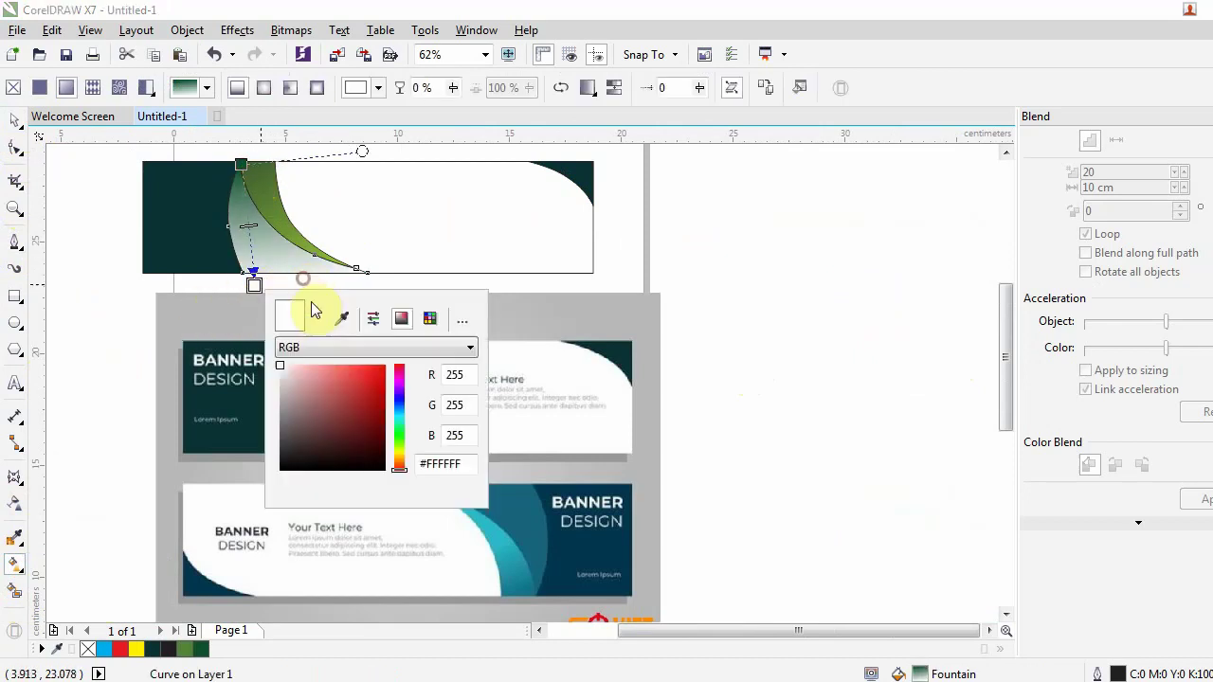
left_click(343, 319)
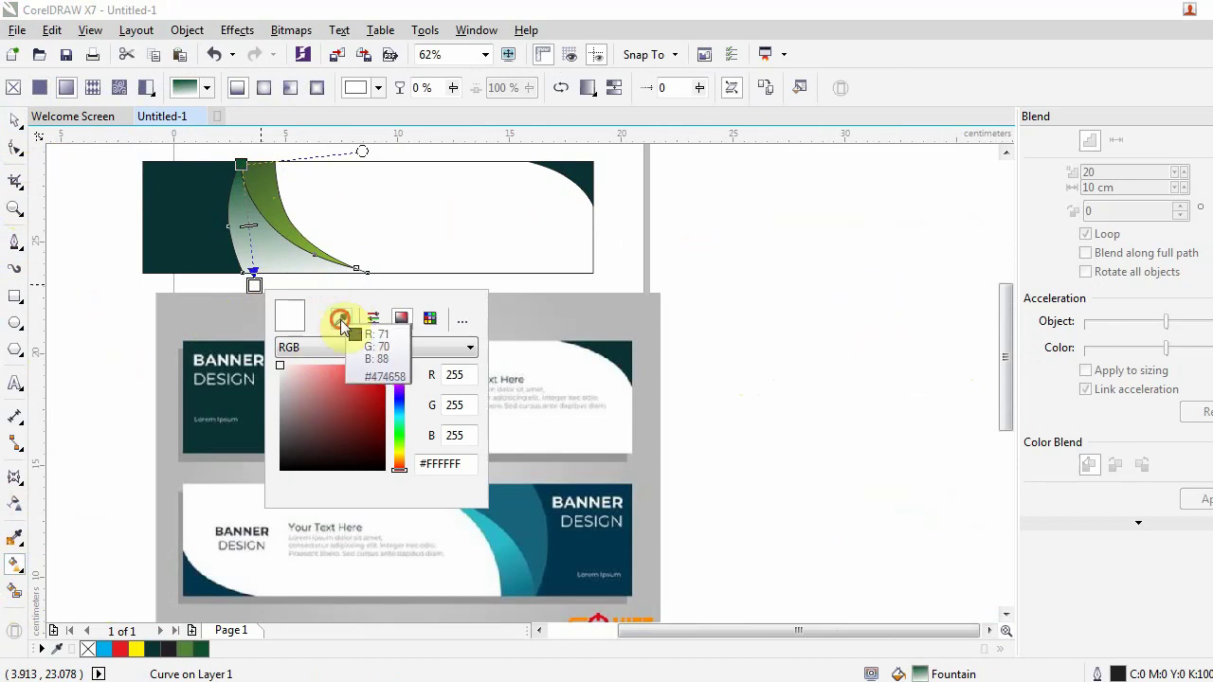
left_click(248, 249)
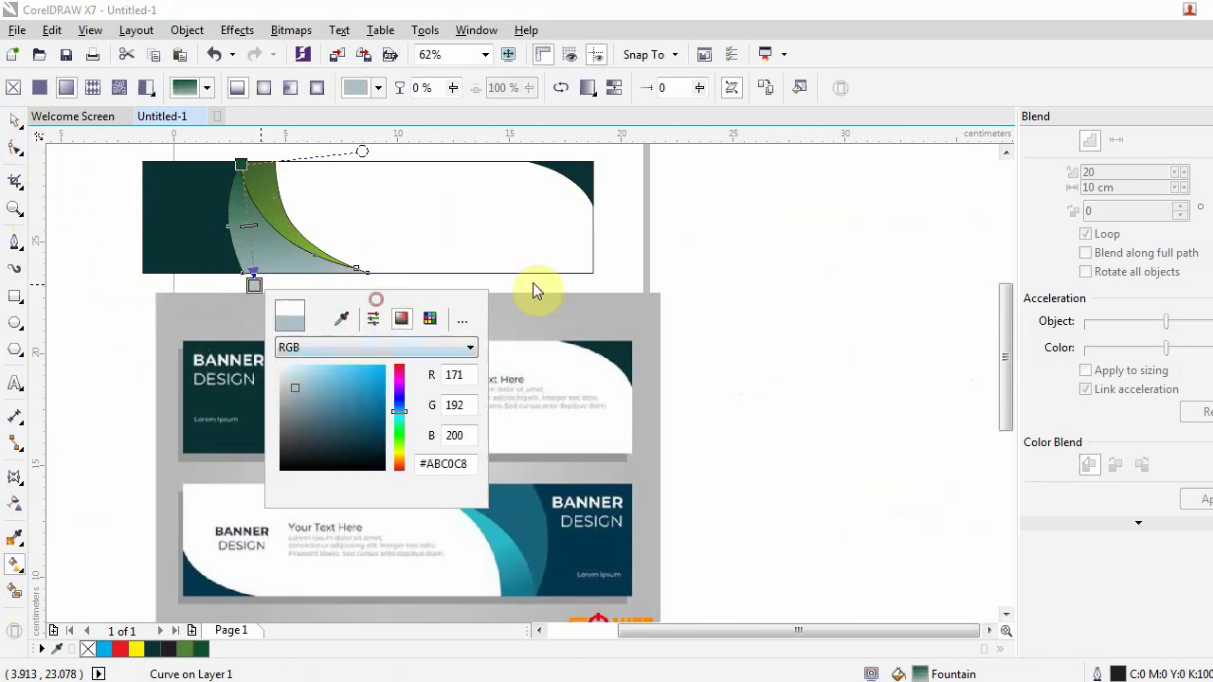
left_click(13, 121)
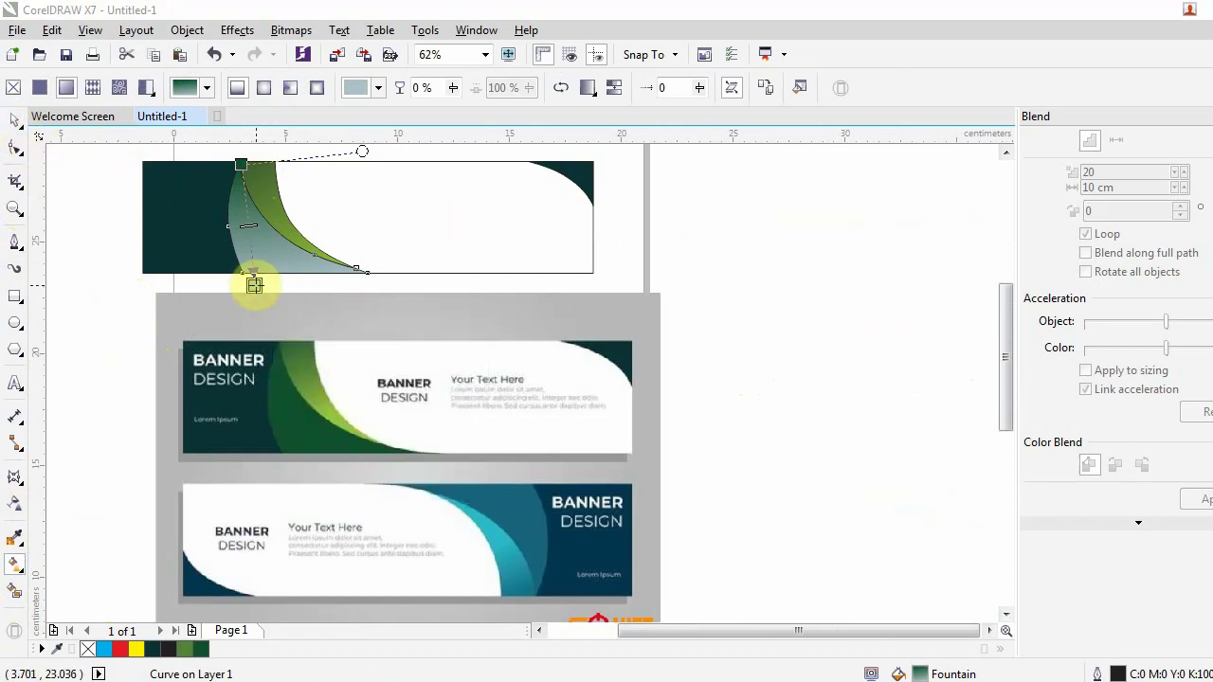
left_click(13, 121)
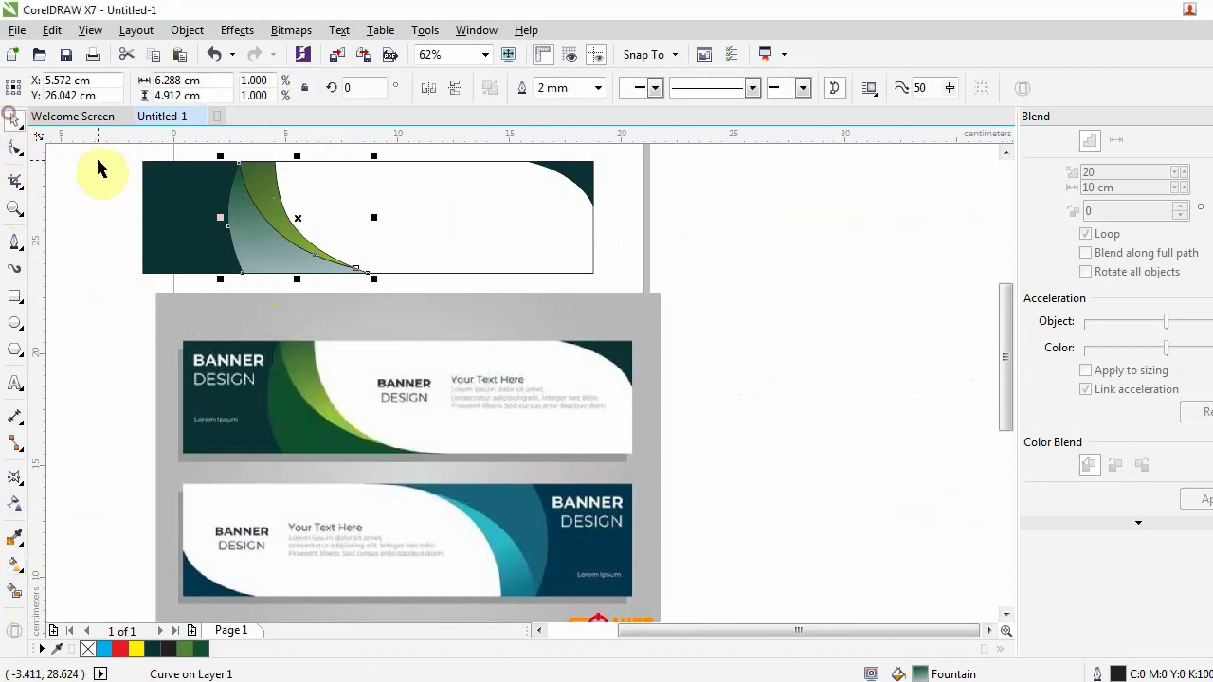
Shift the whole traced banner to the right
mouse_move(95, 157)
left_mouse_down()
mouse_move(316, 218)
mouse_move(651, 277)
mouse_move(654, 289)
left_mouse_up()
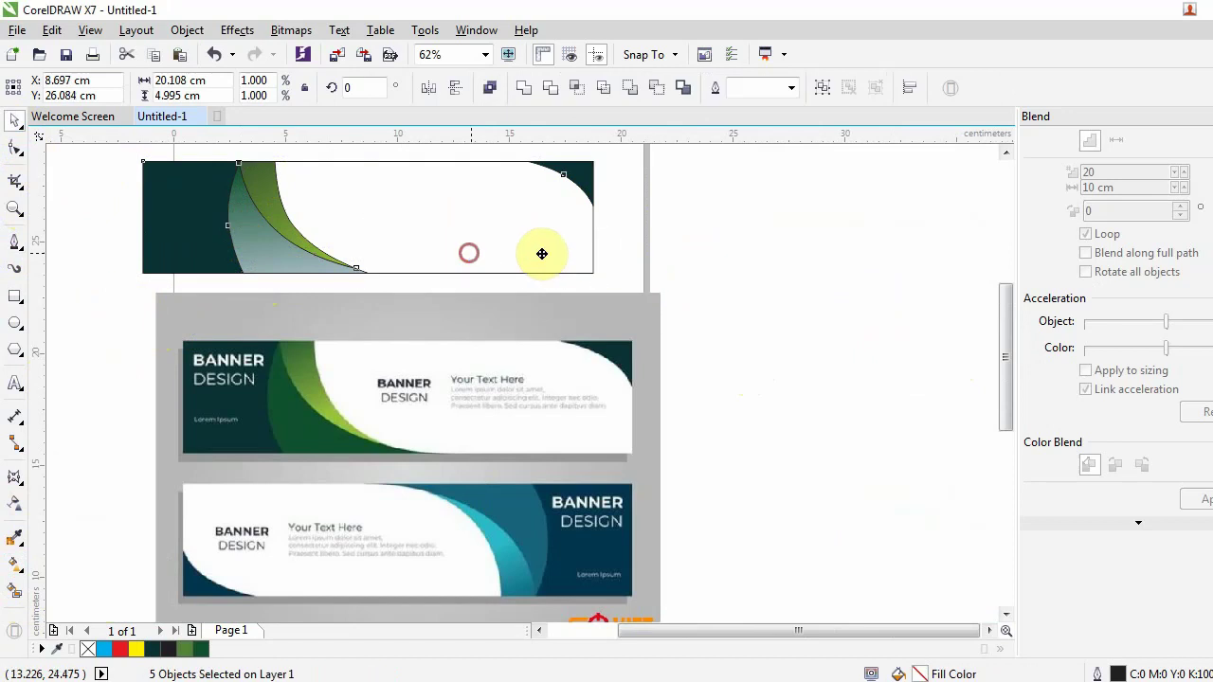
left_click_drag(471, 252, 609, 252)
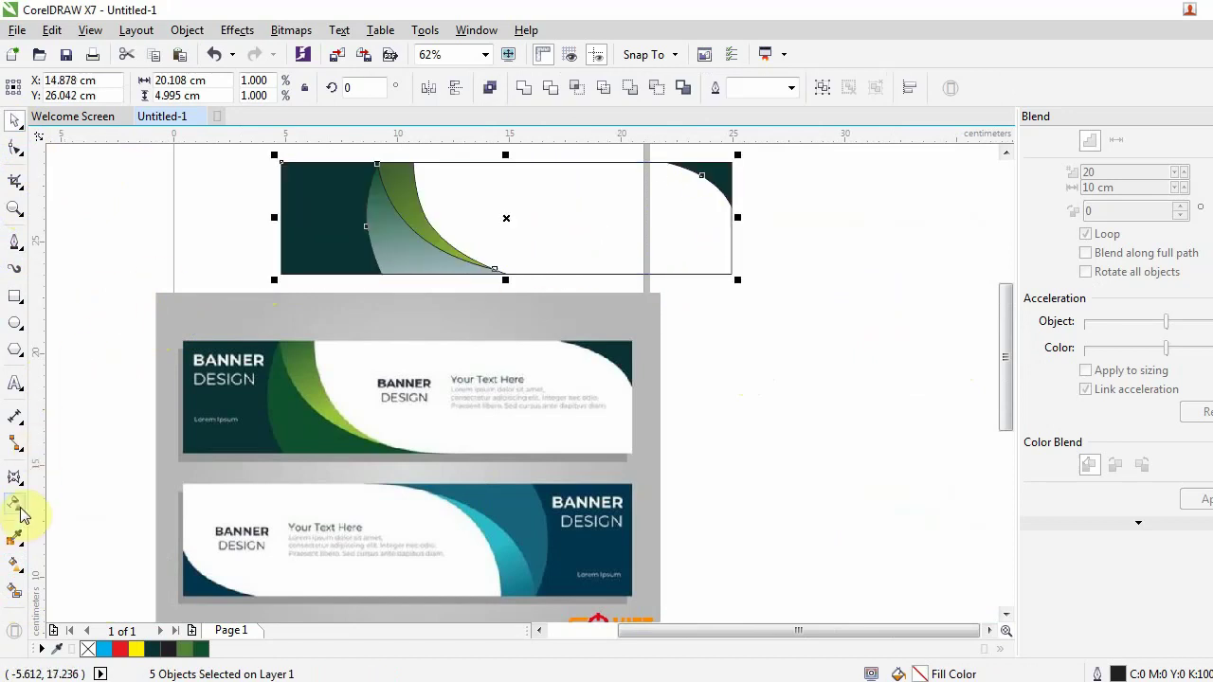
left_click(13, 567)
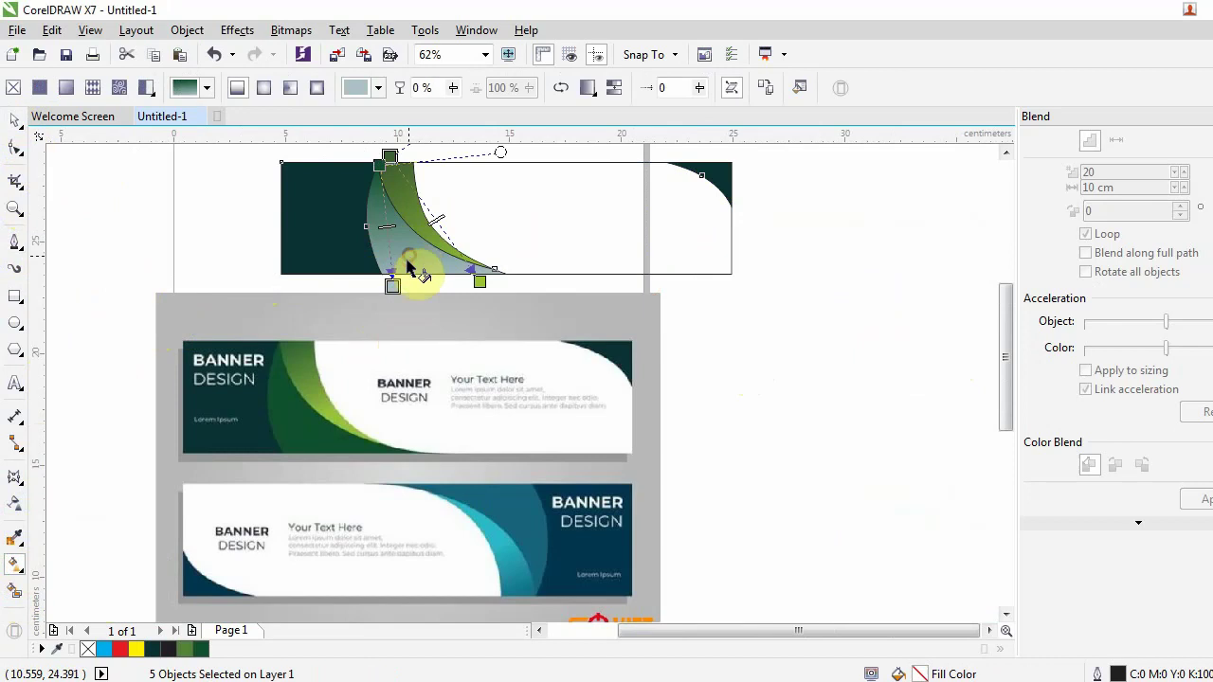
left_click(15, 120)
Set the gradient's bottom node to dark green #10512F sampled from the reference
left_click(420, 258)
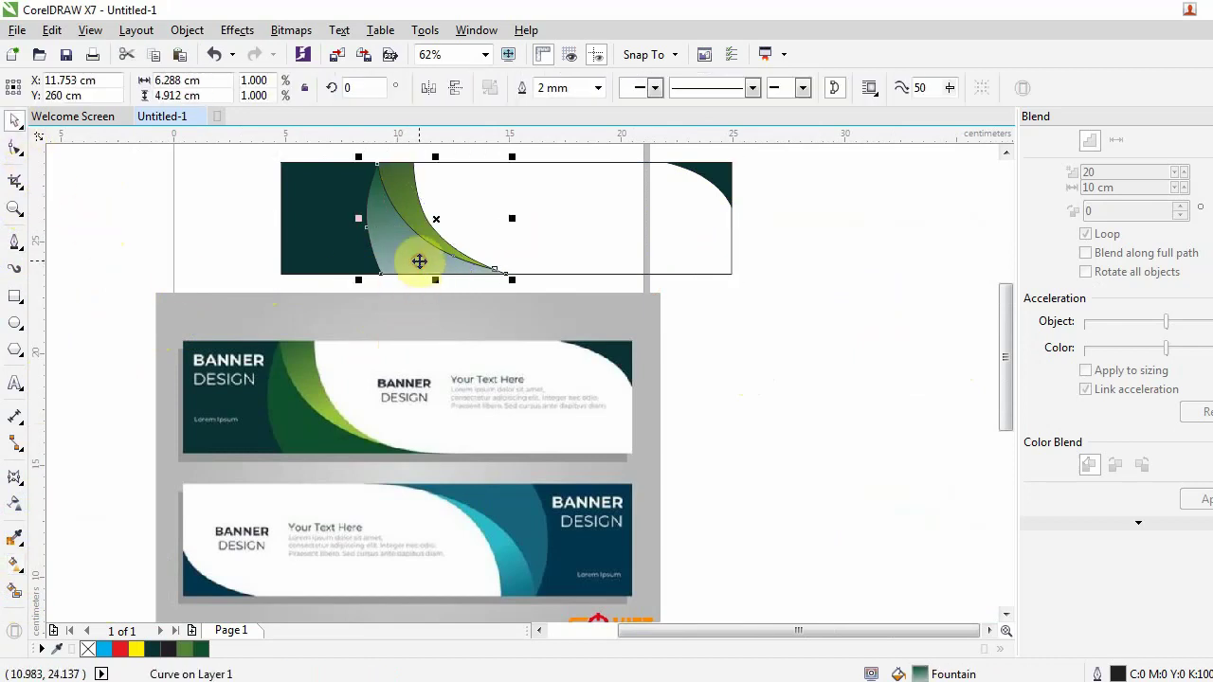
left_click(15, 565)
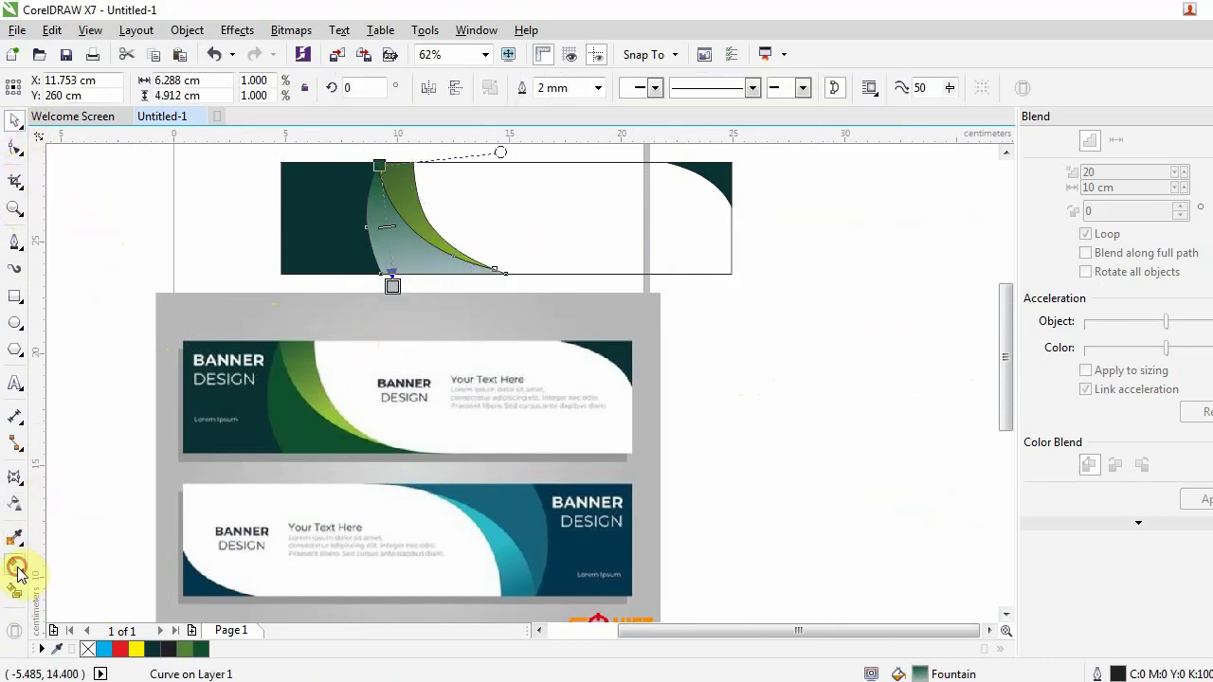
left_click(393, 285)
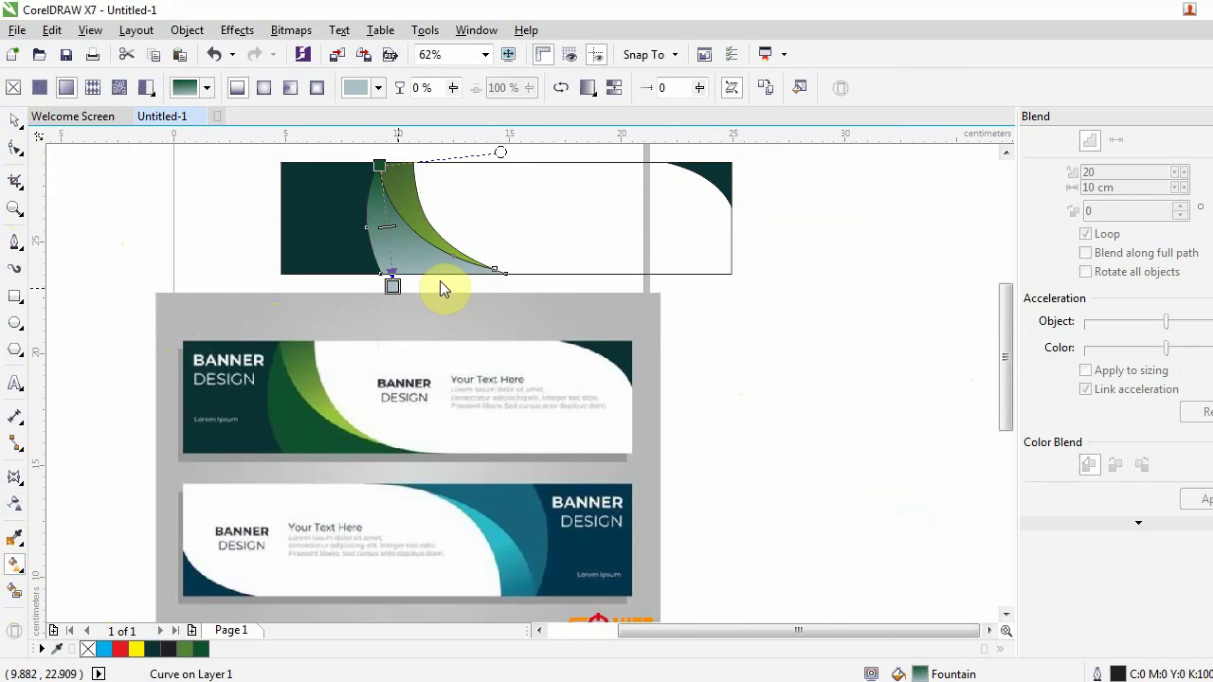
left_click(480, 323)
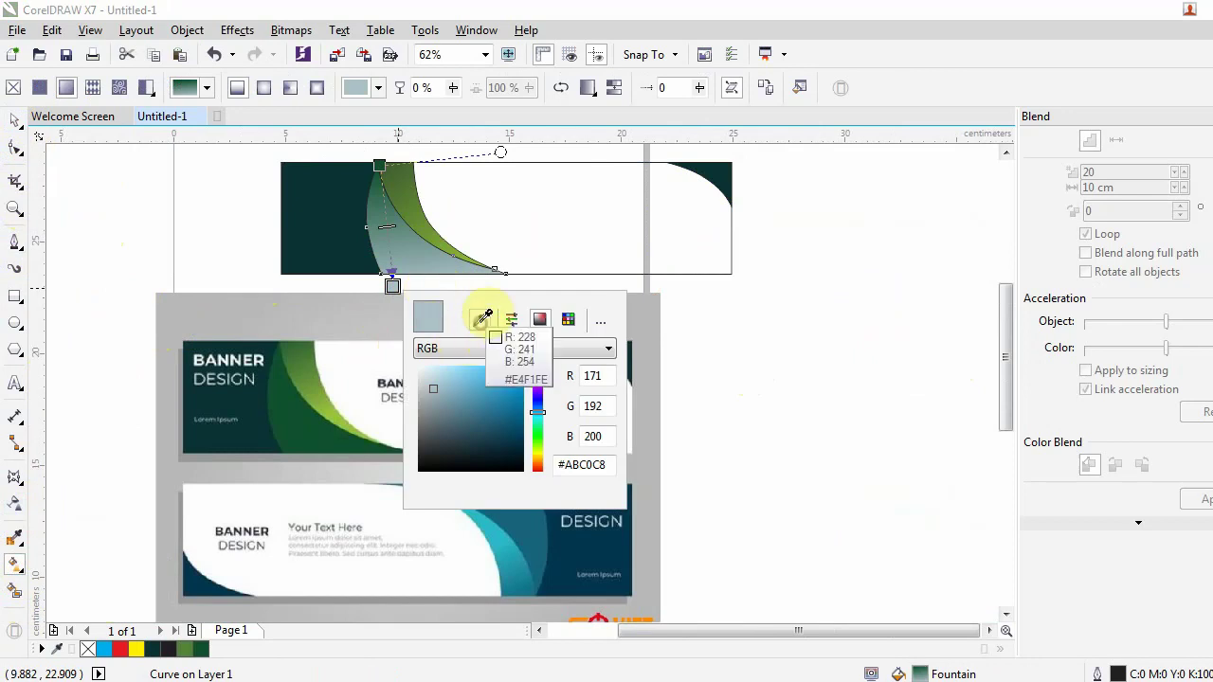
left_click(289, 451)
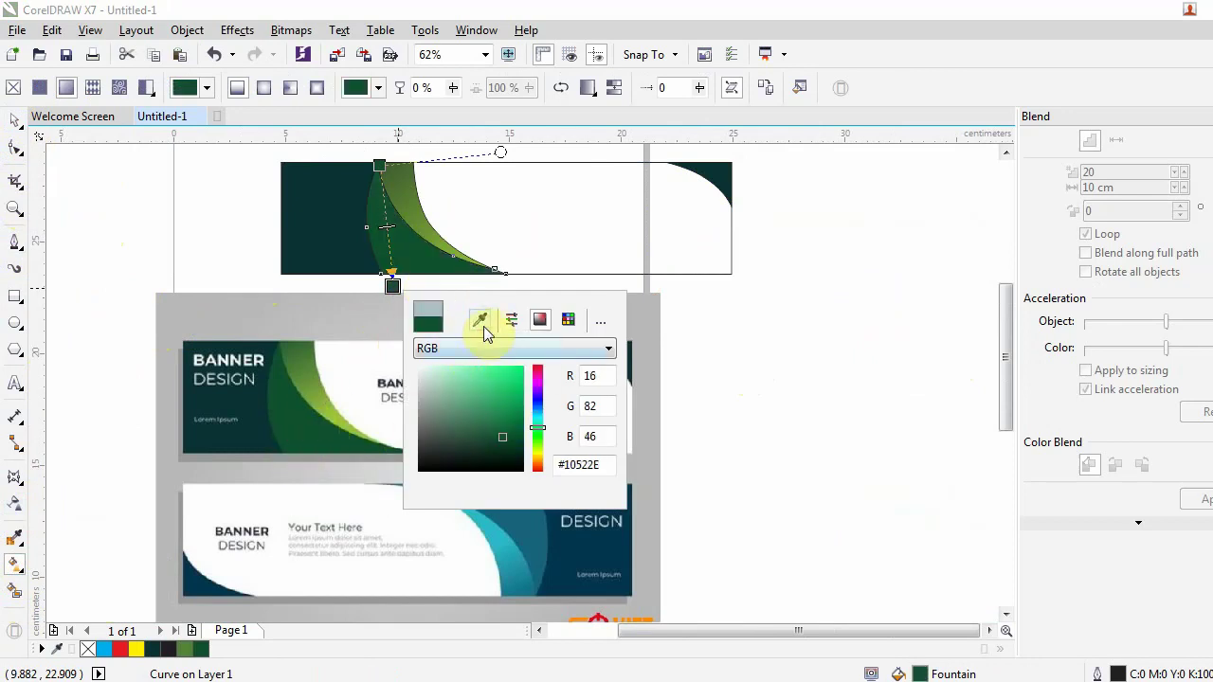
left_click(480, 323)
left_click(290, 432)
left_click(494, 420)
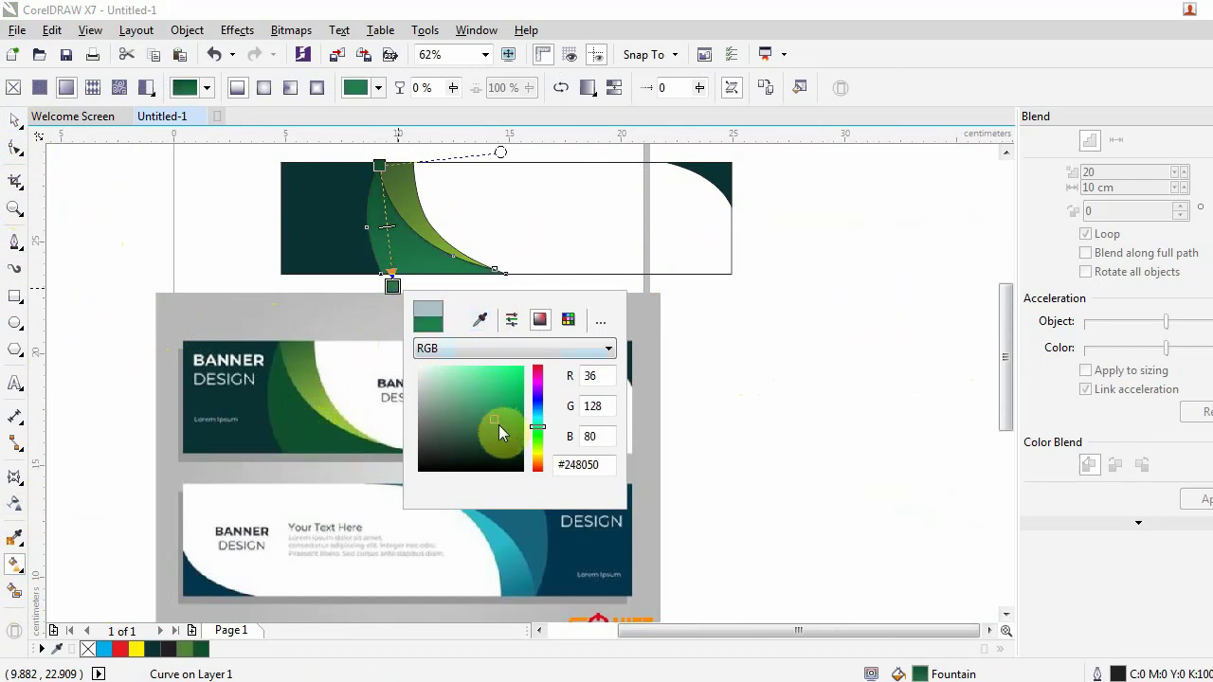
left_click(480, 320)
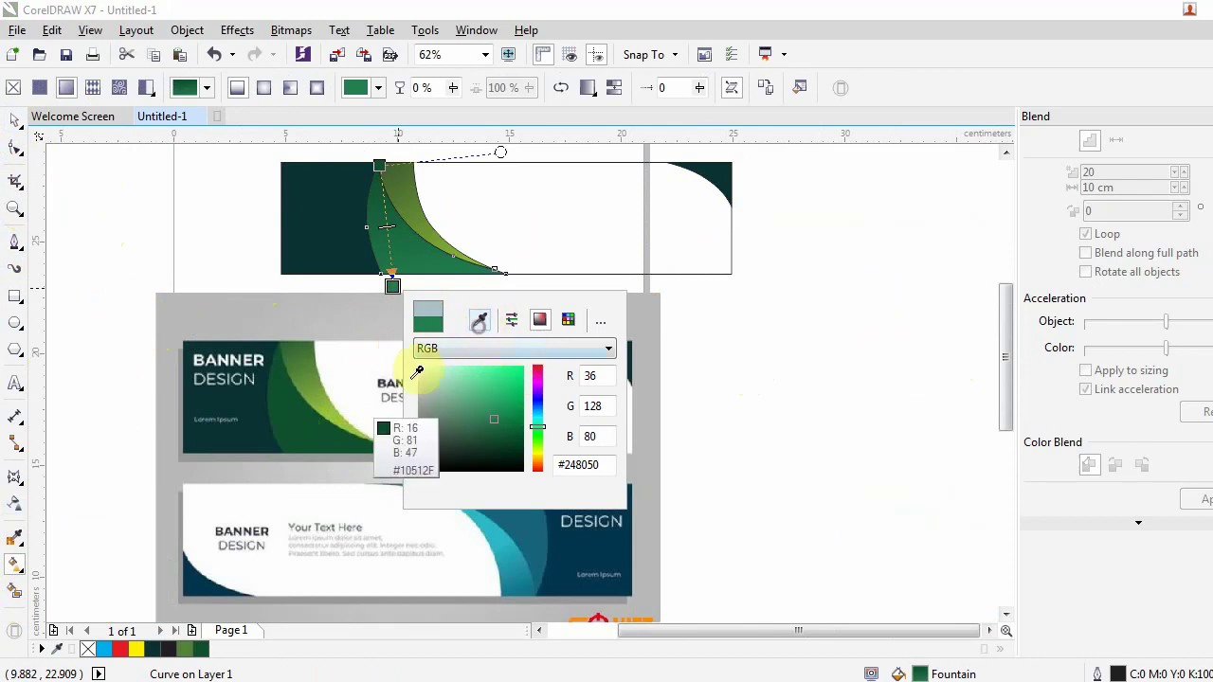
left_click(309, 445)
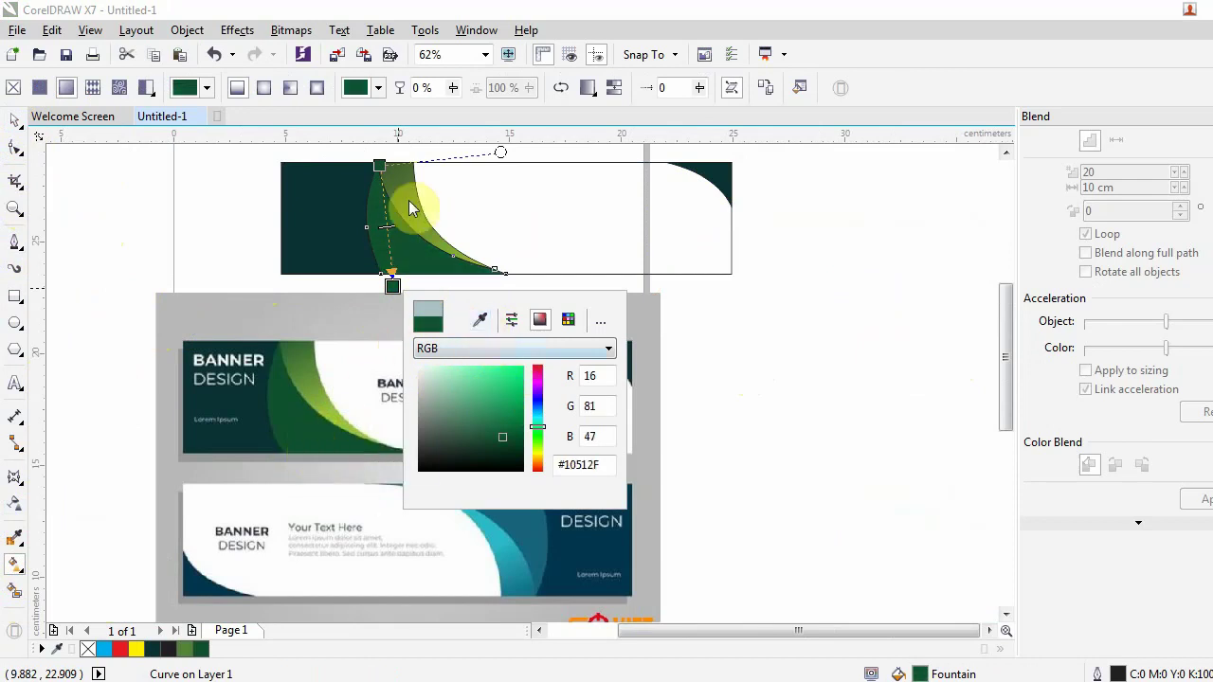
left_click(380, 166)
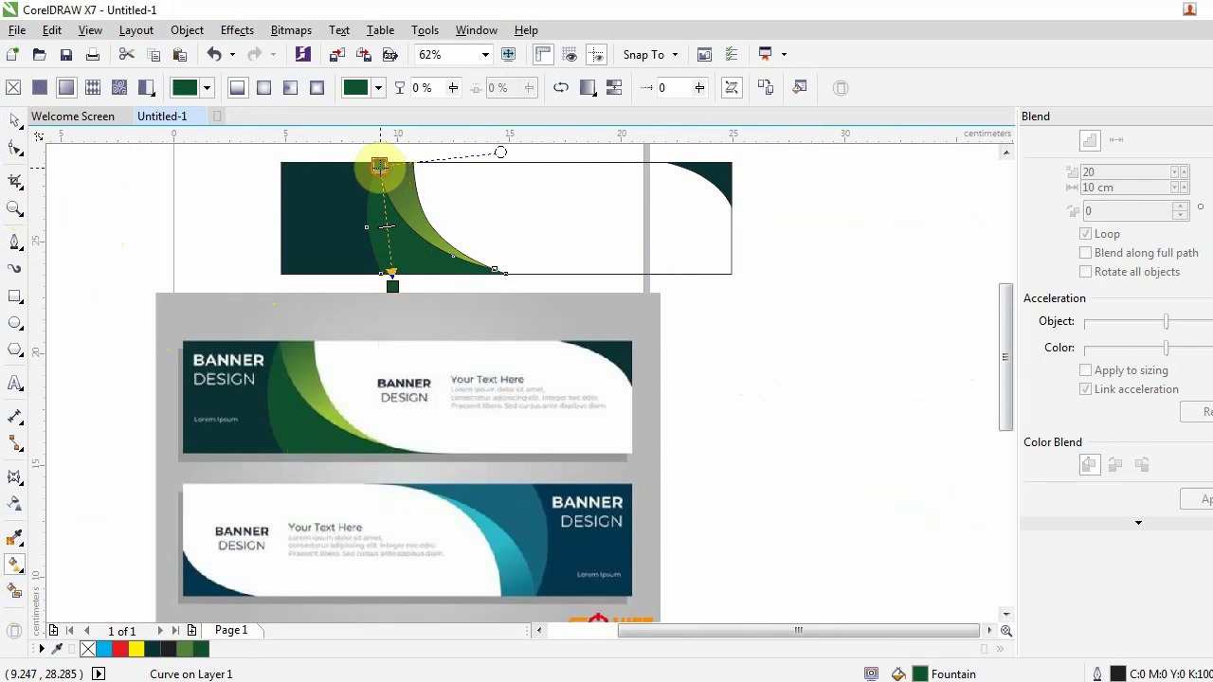
Sample green #10502E for the gradient's top node
left_click(381, 166)
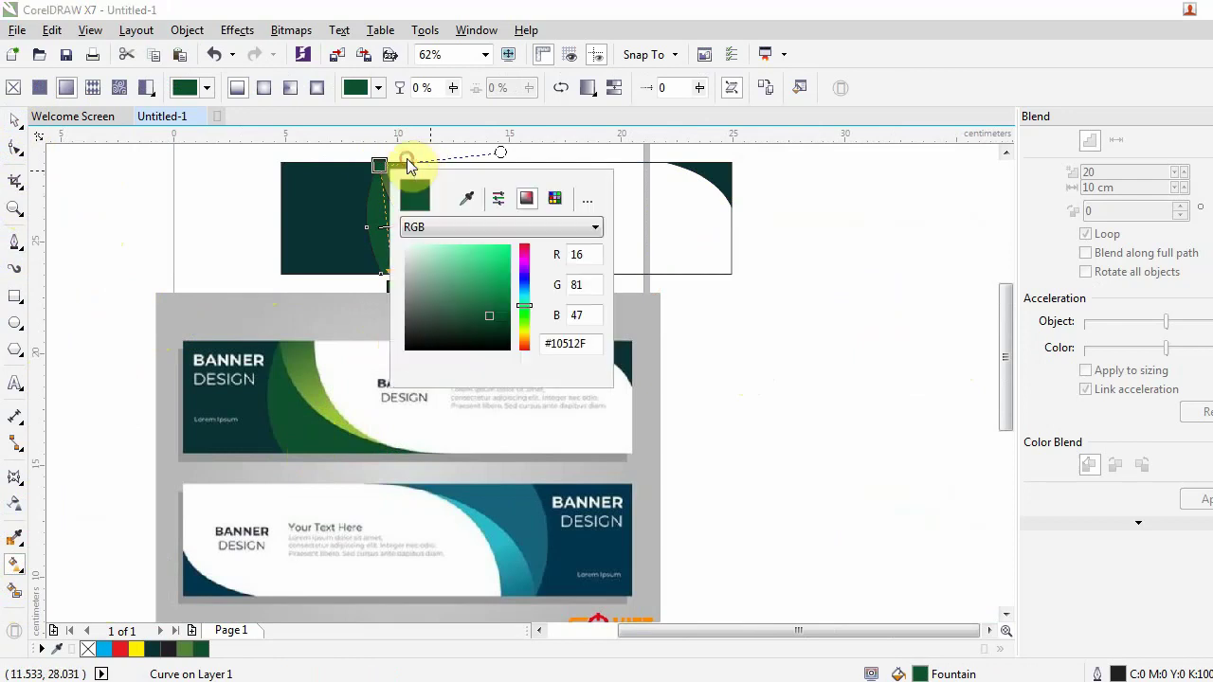
left_click(466, 197)
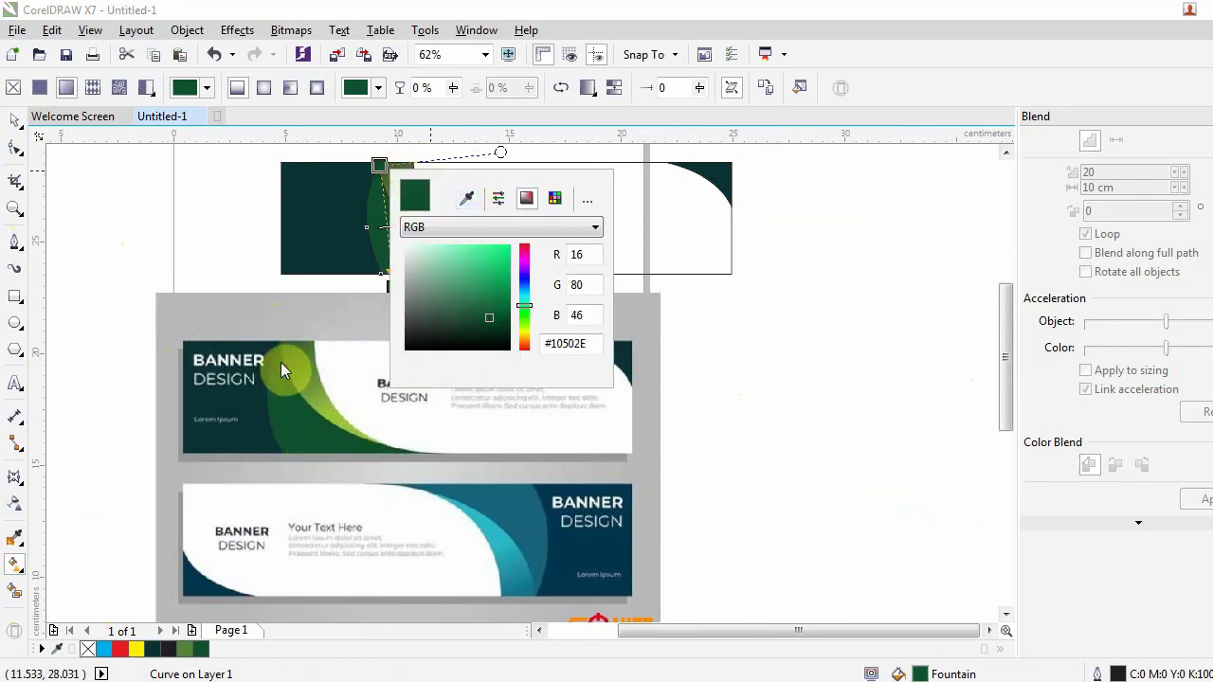
left_click(15, 133)
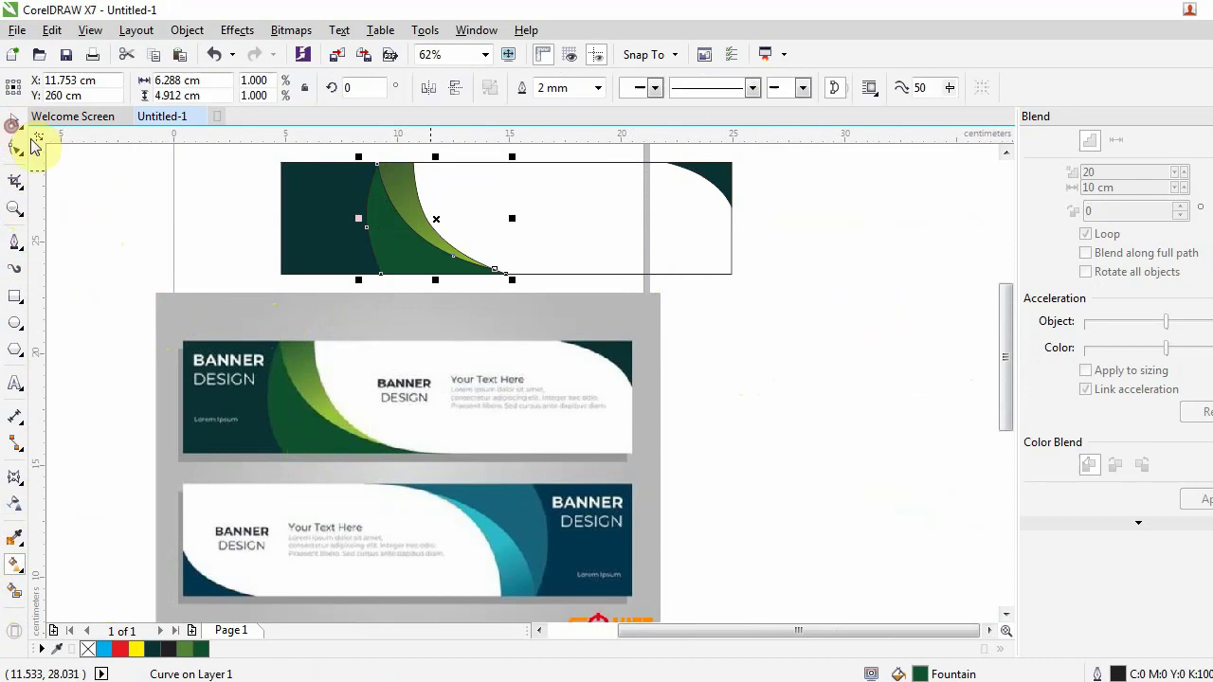
left_click(220, 216)
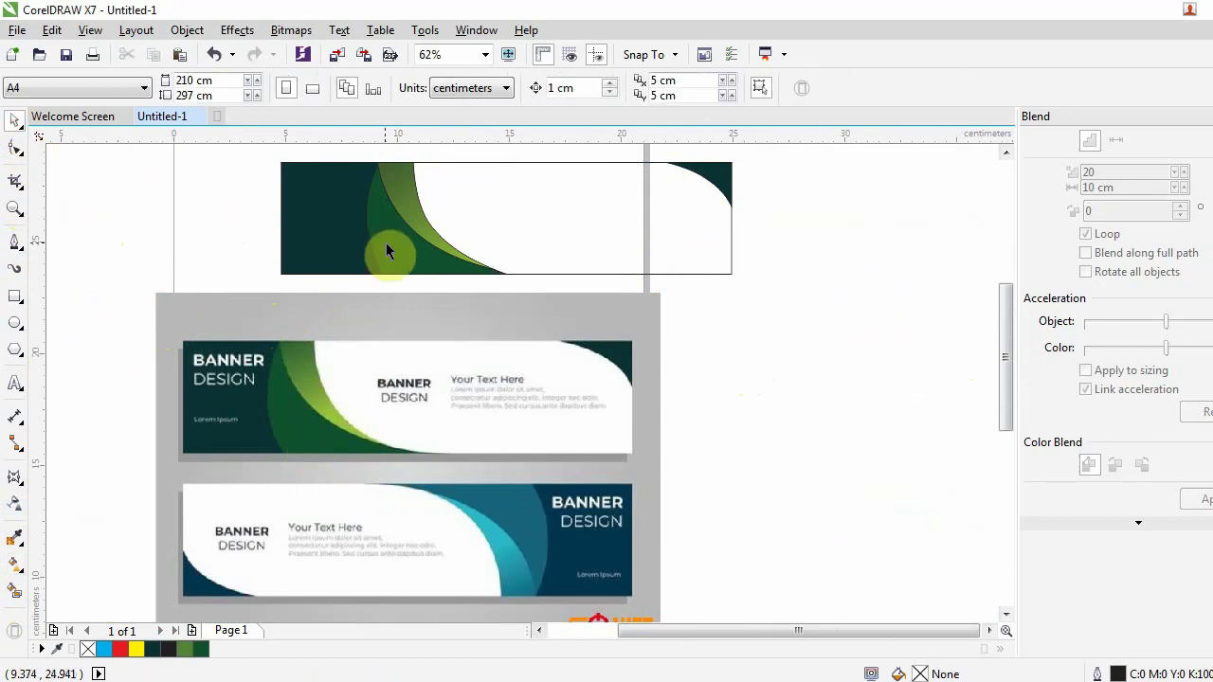
Select the green wave, then the dark left rectangle of the banner
left_click(385, 242)
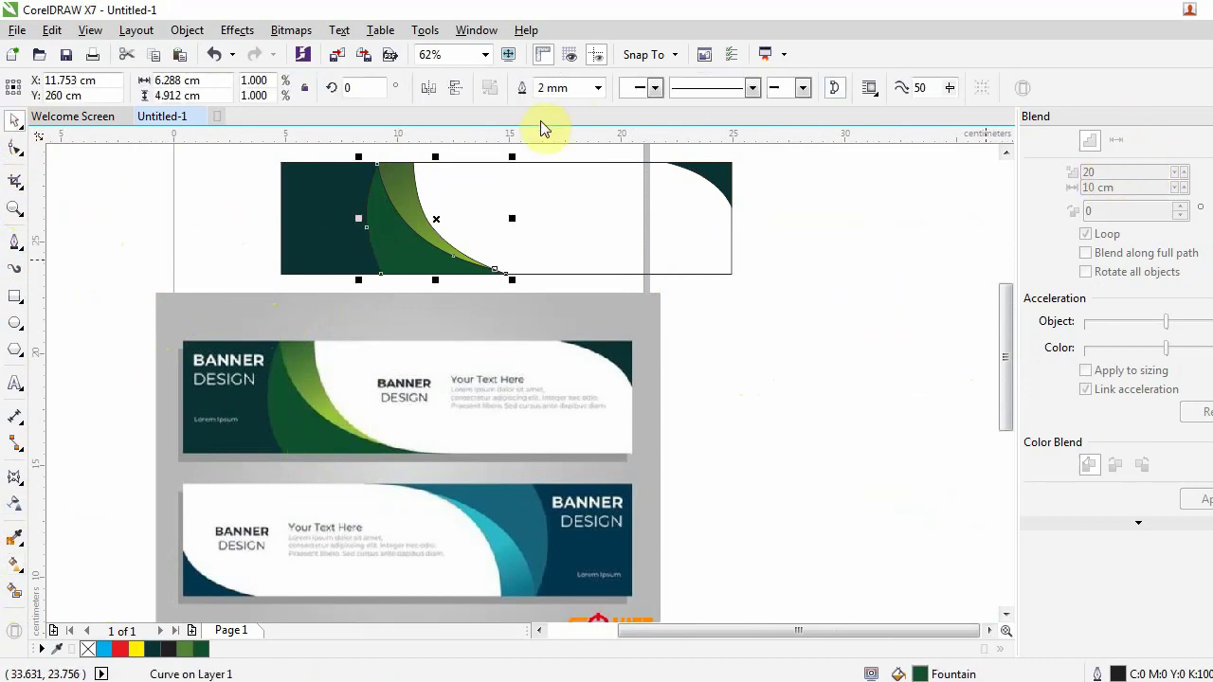
left_click(224, 225)
left_click(327, 224)
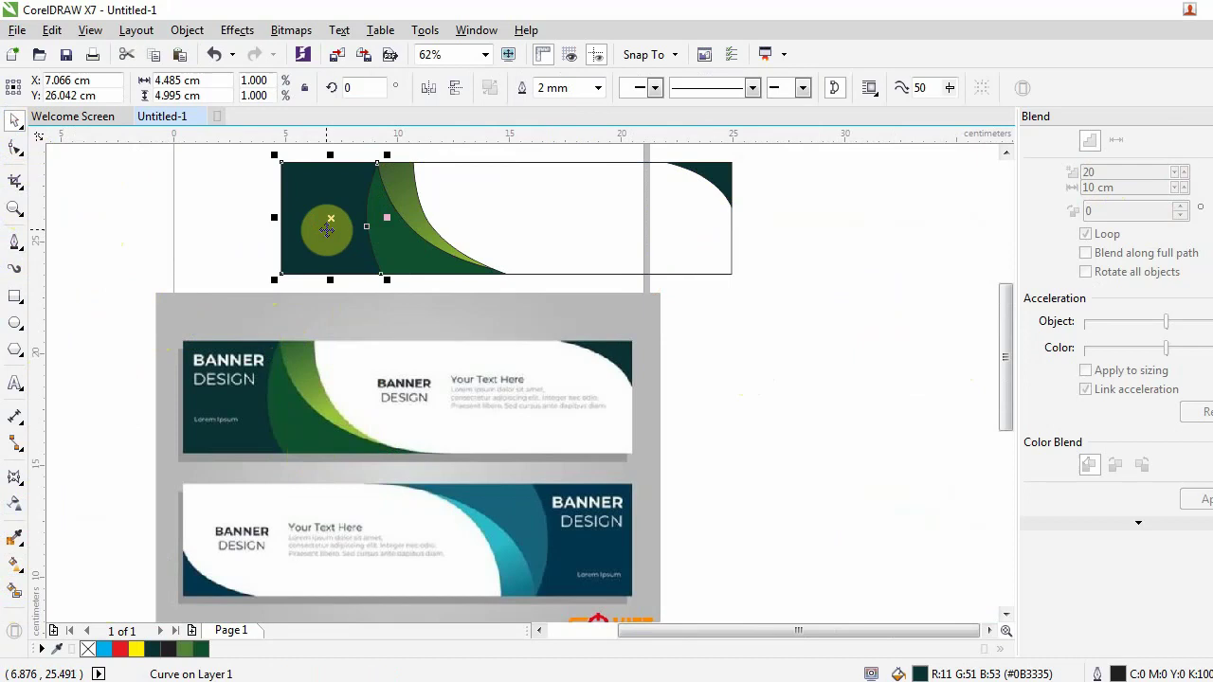
scroll(207, 346, "up", 2)
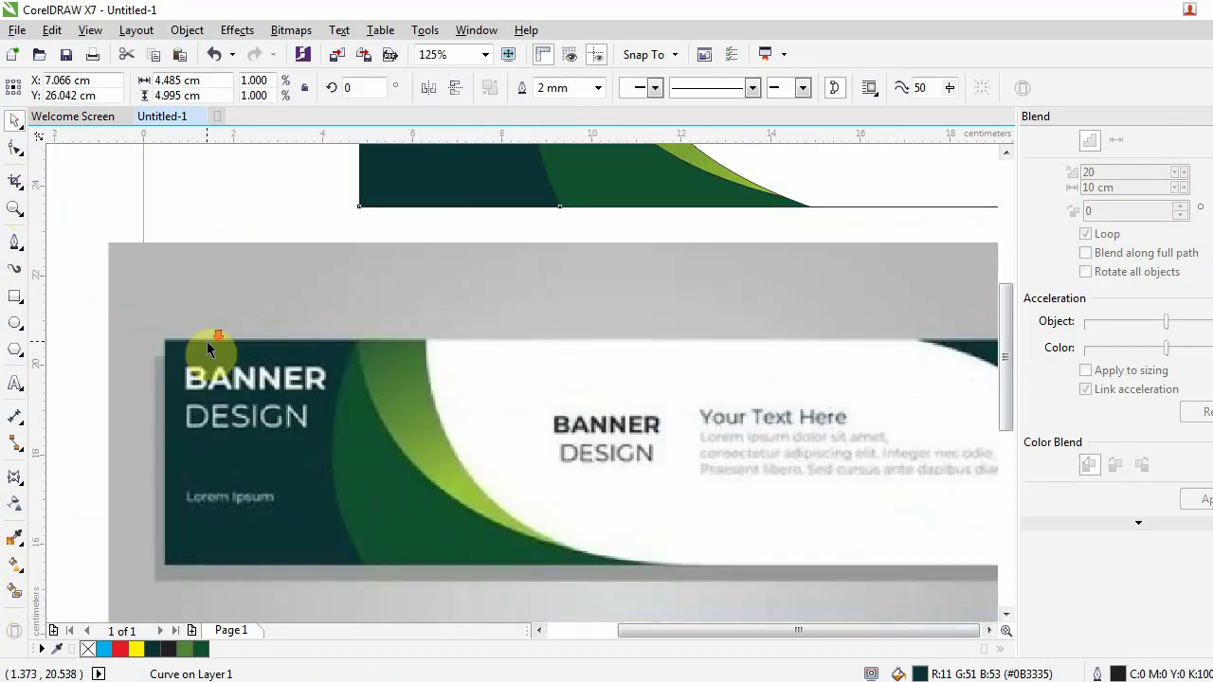
scroll(207, 343, "down", 1)
scroll(319, 182, "up", 1)
scroll(320, 182, "down", 1)
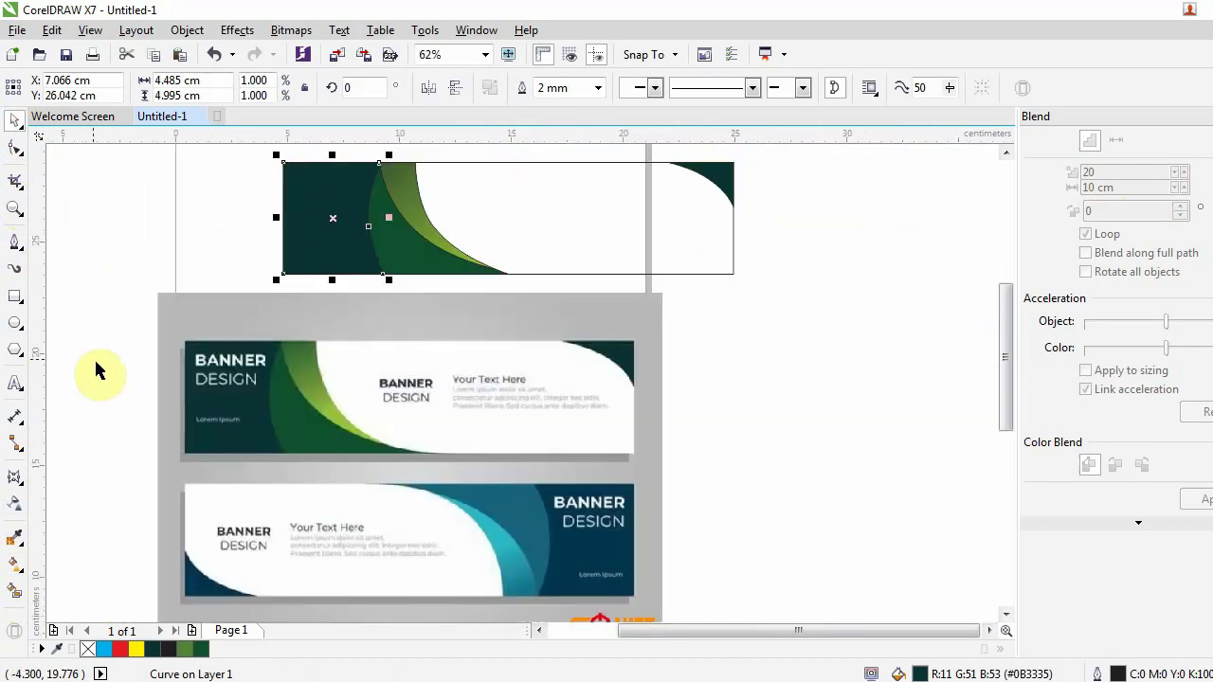
Give the dark left shape a fountain fill starting with sampled dark teal #083435
left_click(15, 563)
left_click_drag(362, 210, 271, 210)
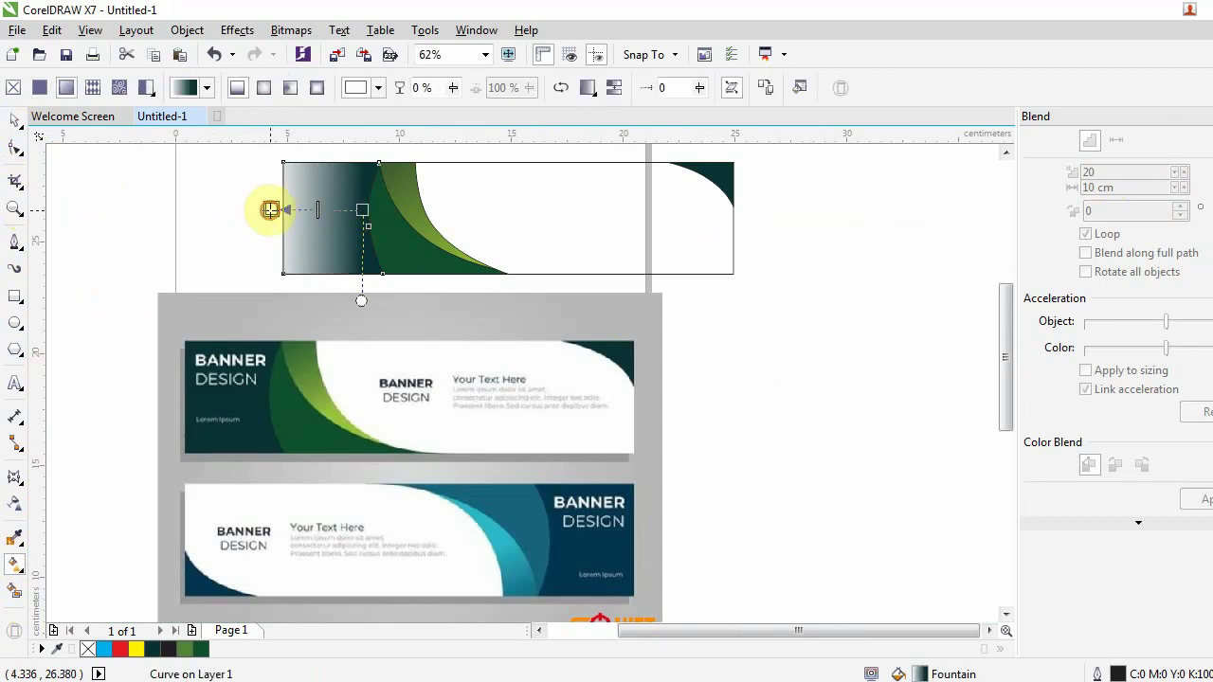
left_click(271, 209)
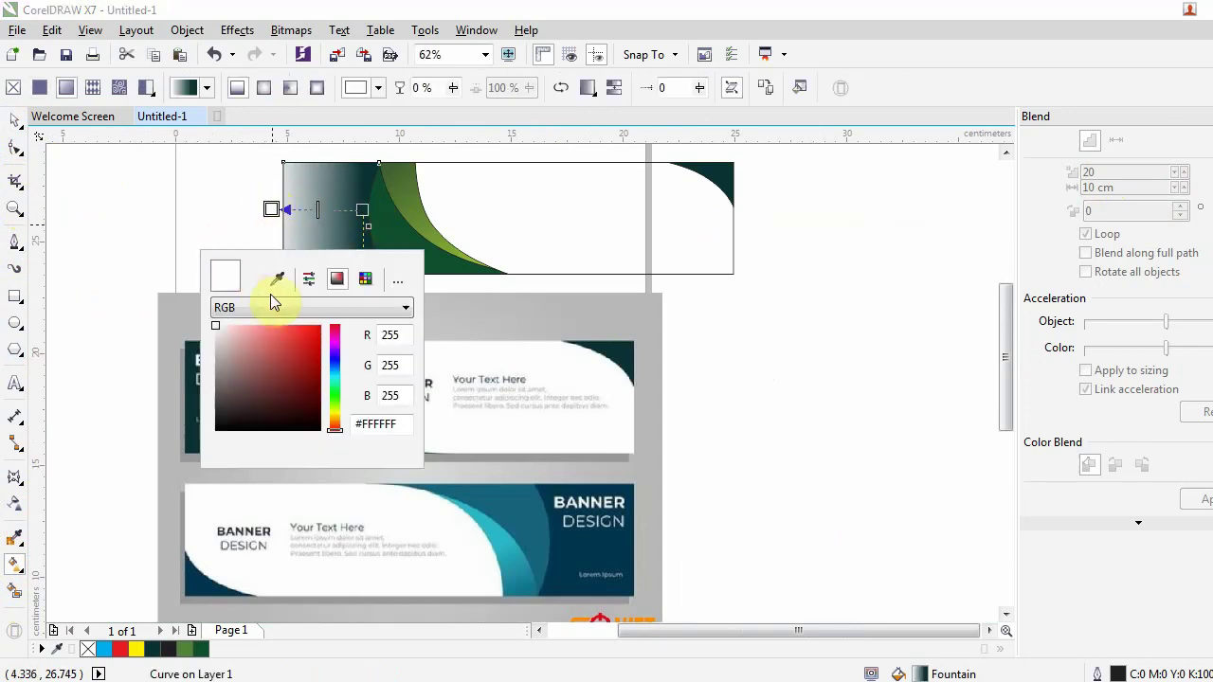
left_click(278, 277)
left_click(192, 388)
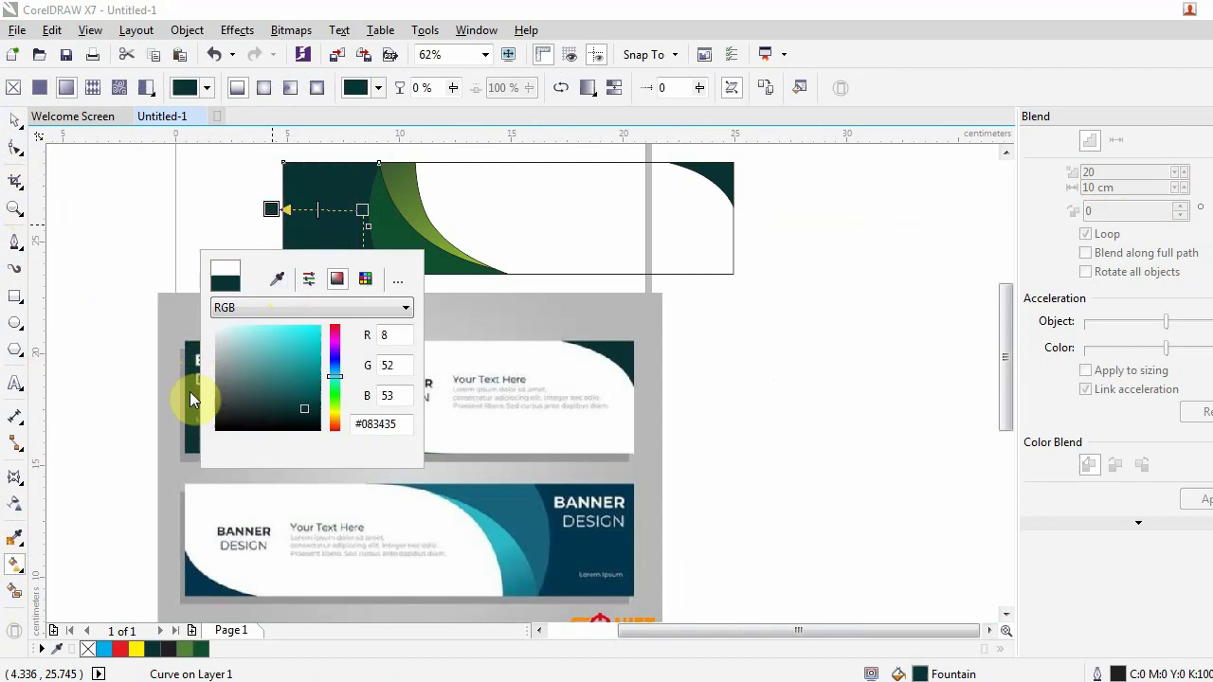
left_click(15, 121)
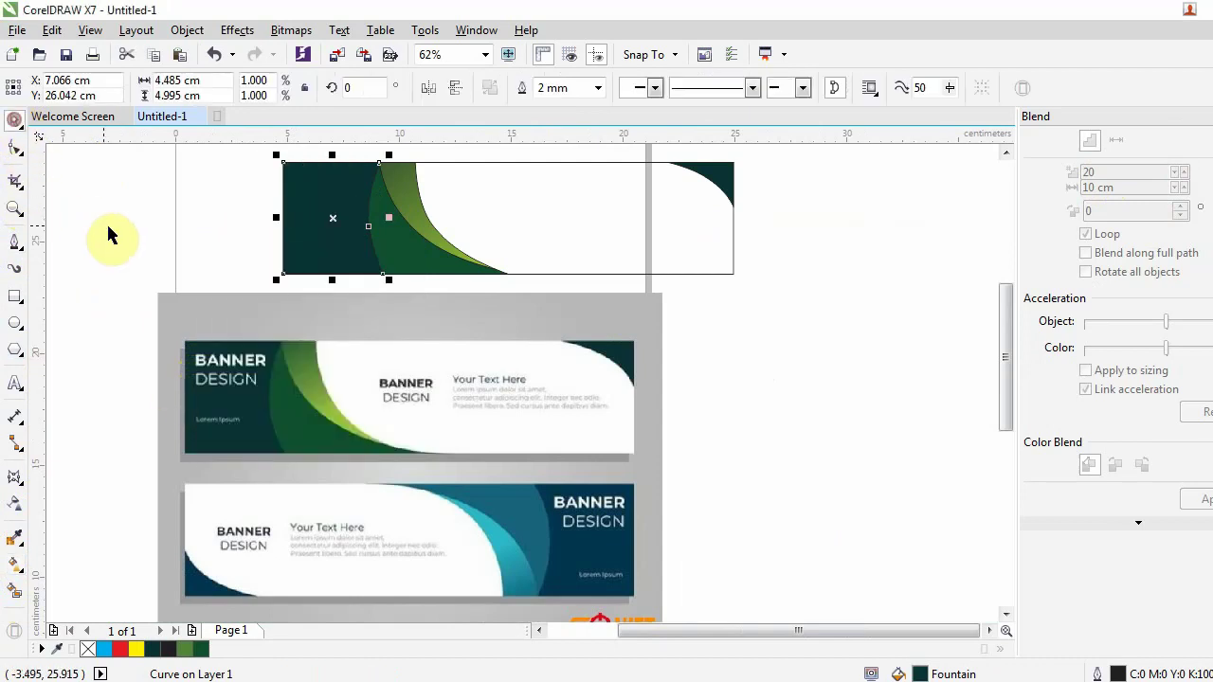
scroll(112, 223, "down", 1)
scroll(197, 224, "up", 1)
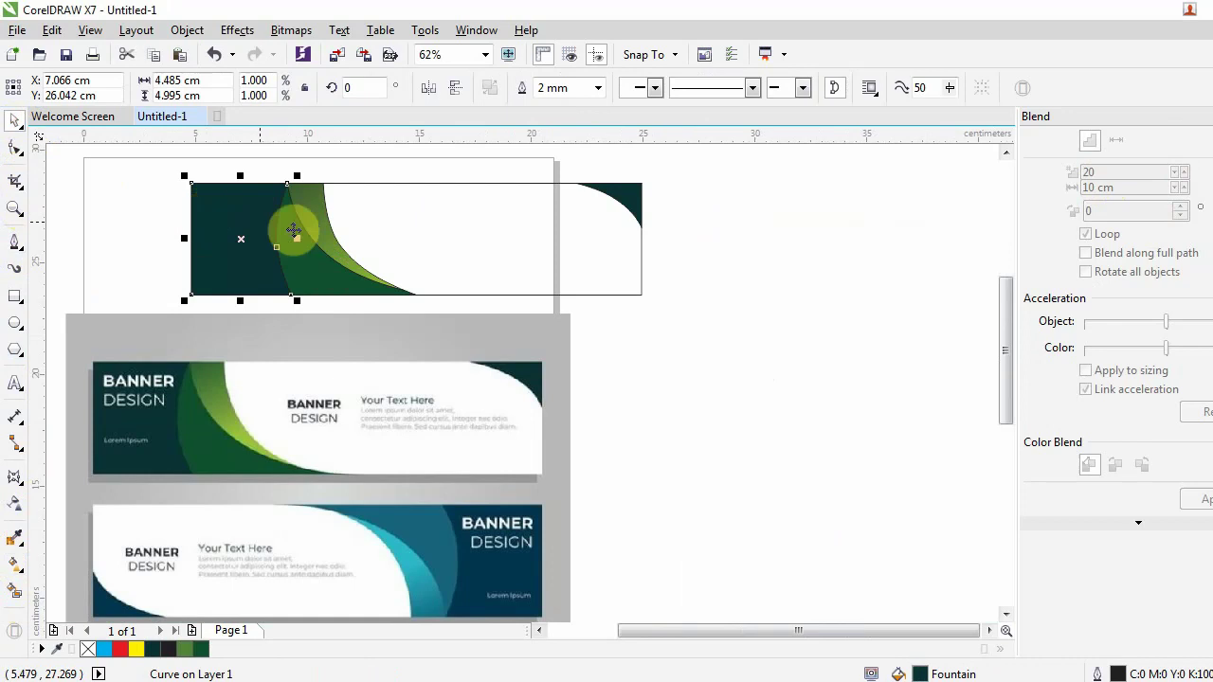
Give the top-right corner shape a fountain fill starting with sampled dark teal #0A3337
left_click(635, 214)
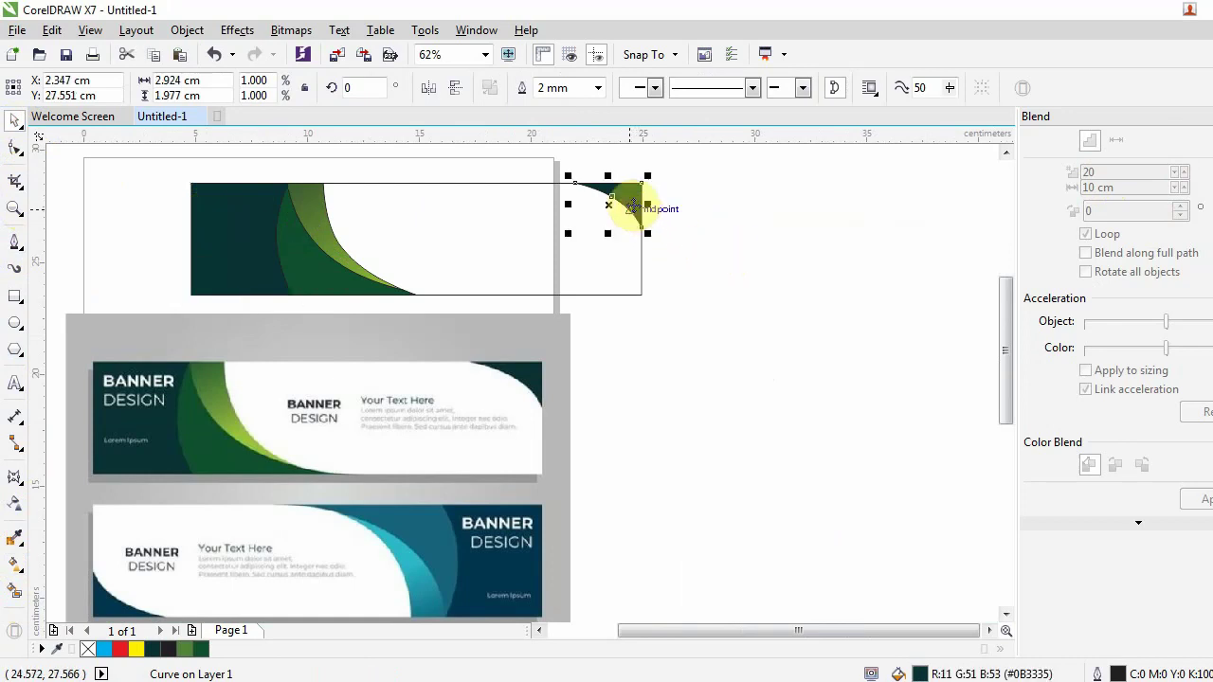
left_click(17, 567)
left_click_drag(651, 199, 597, 199)
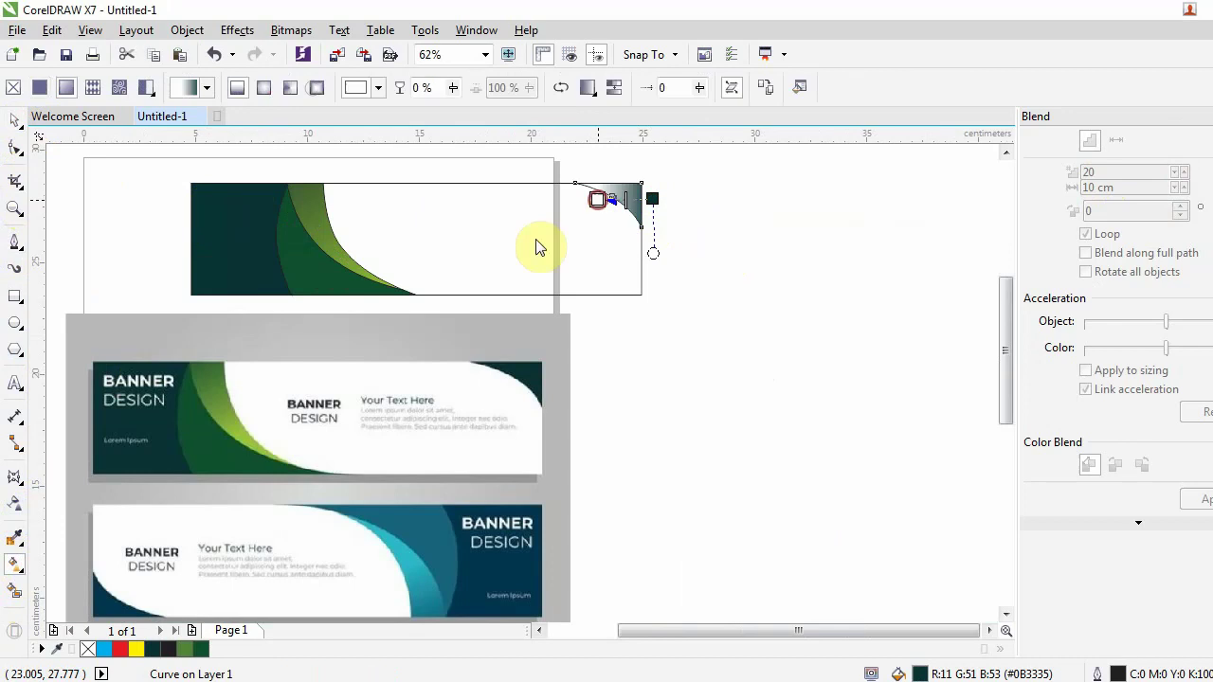
left_click(597, 199)
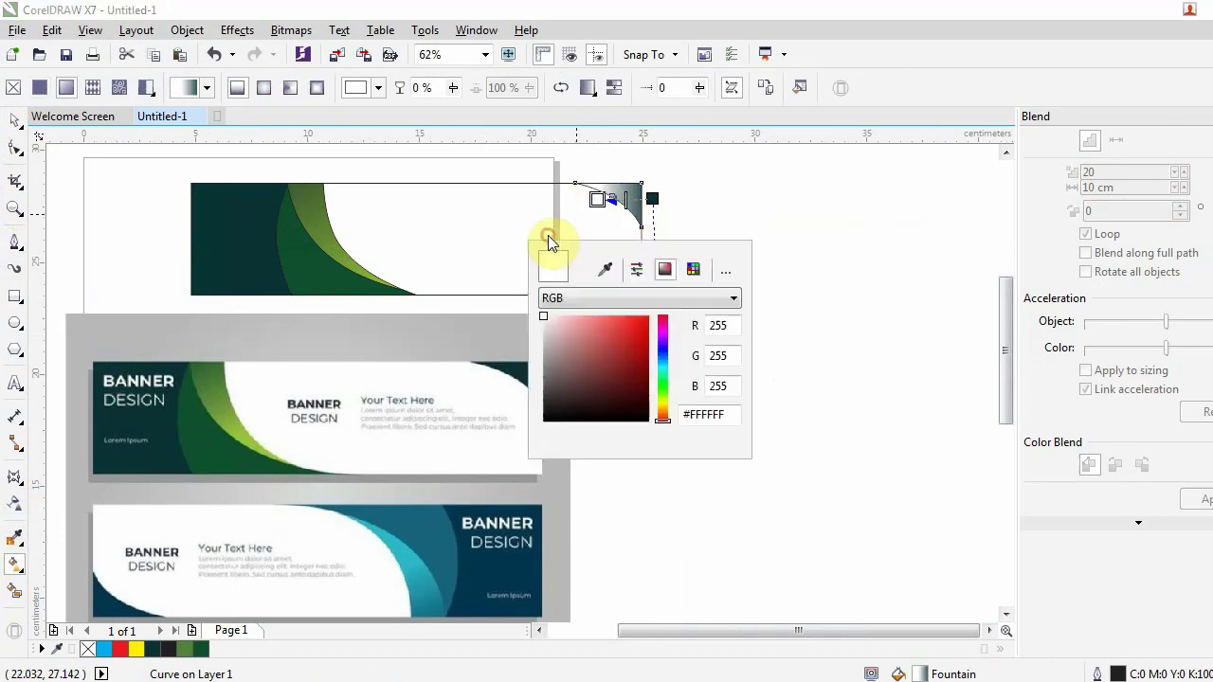
left_click(605, 270)
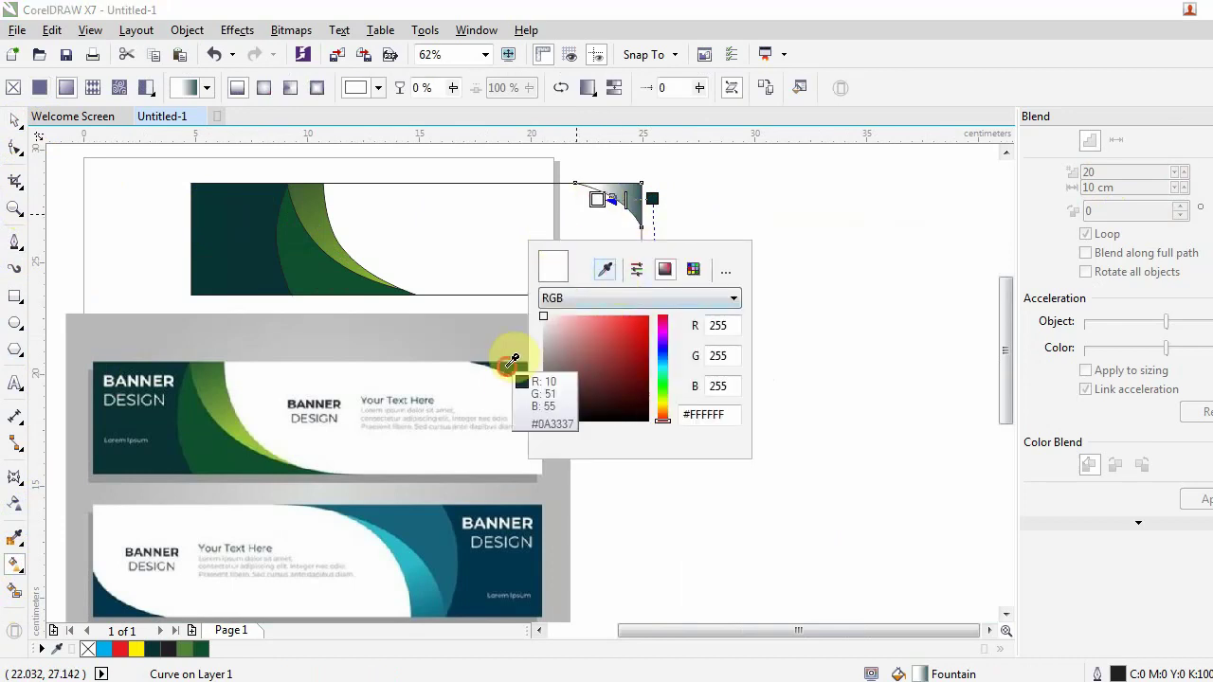
left_click(507, 367)
left_click(15, 120)
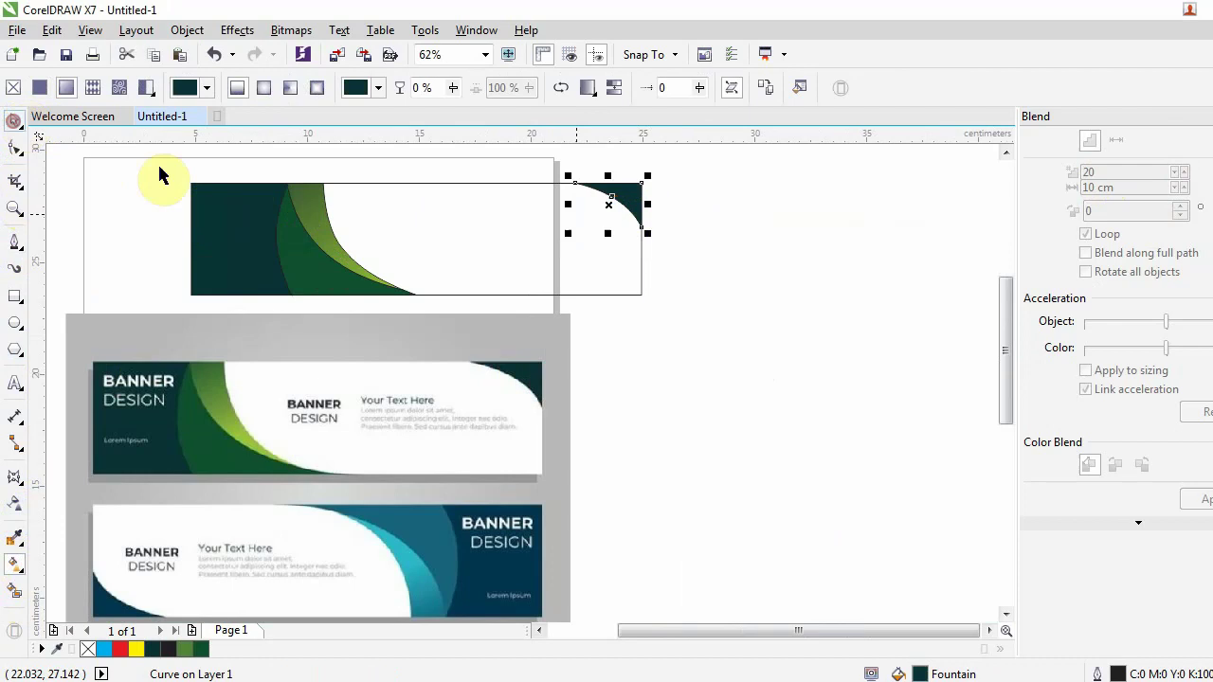
left_click_drag(248, 160, 432, 303)
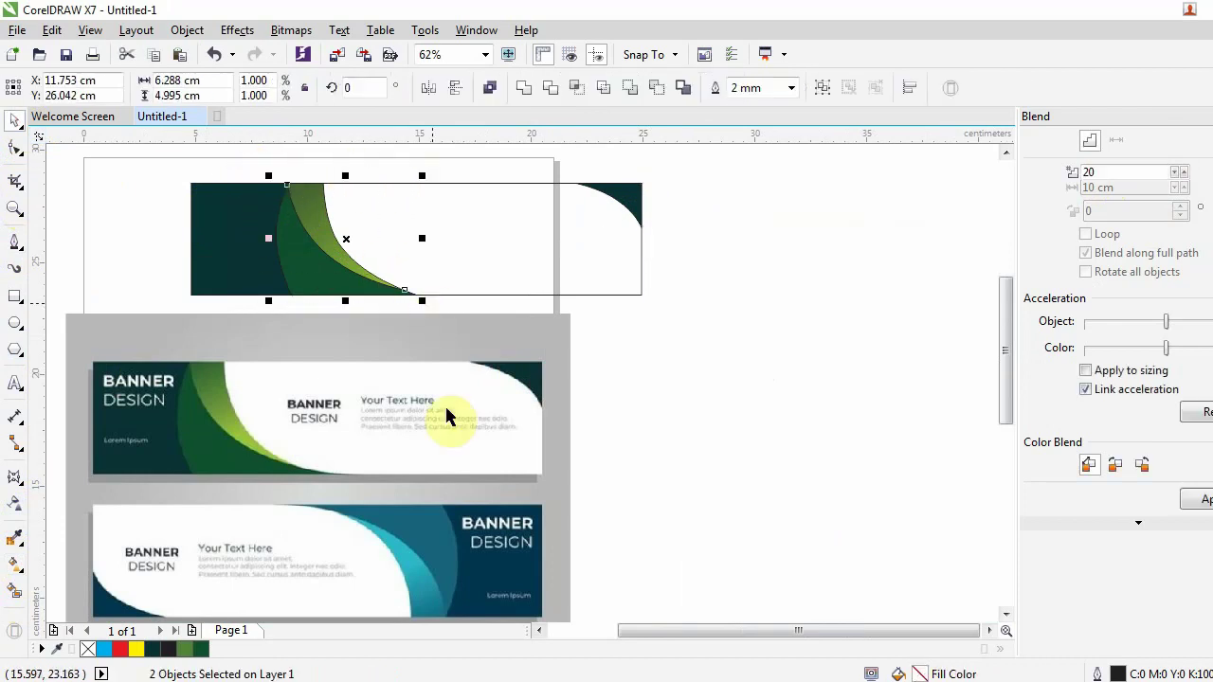
Set the outline width of both green waves to None in Outline Pen
double_click(1121, 673)
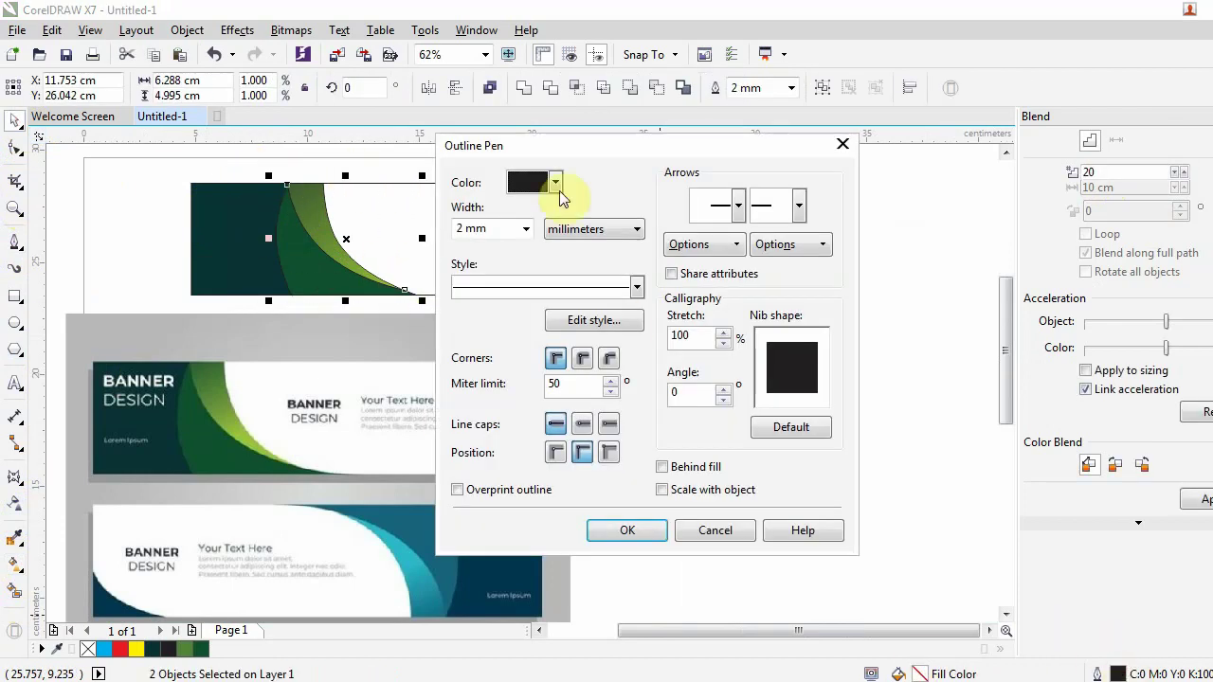
left_click(555, 185)
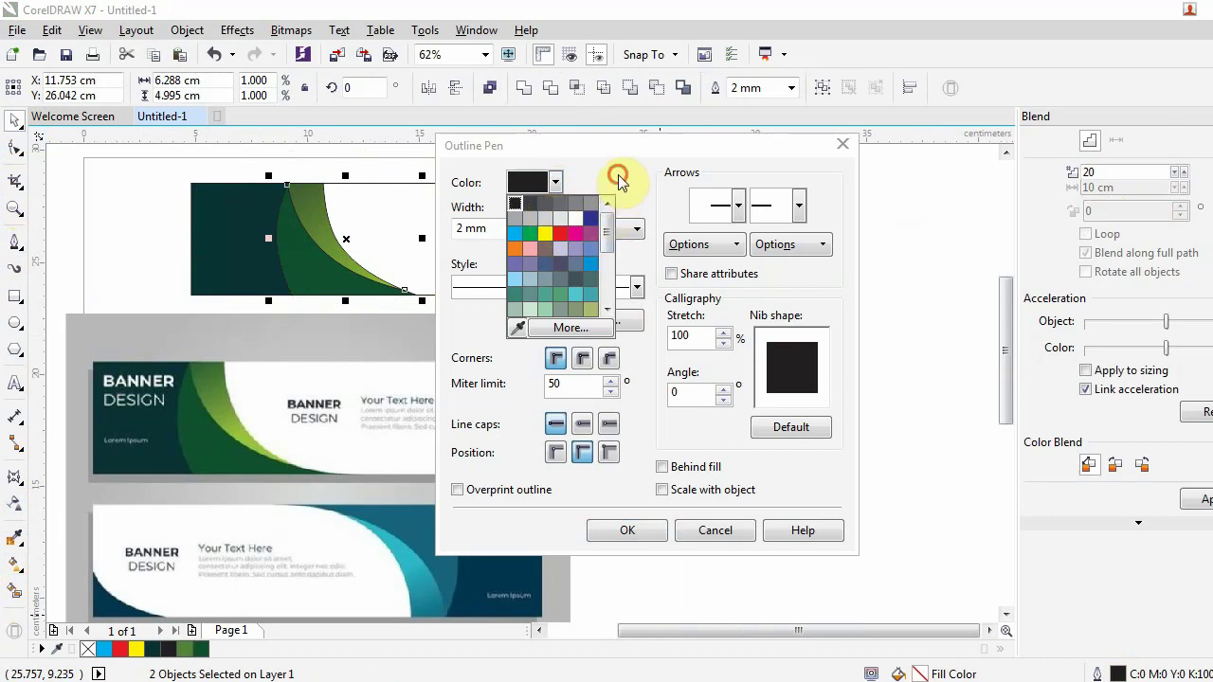
left_click(617, 179)
left_click(526, 229)
left_click(493, 245)
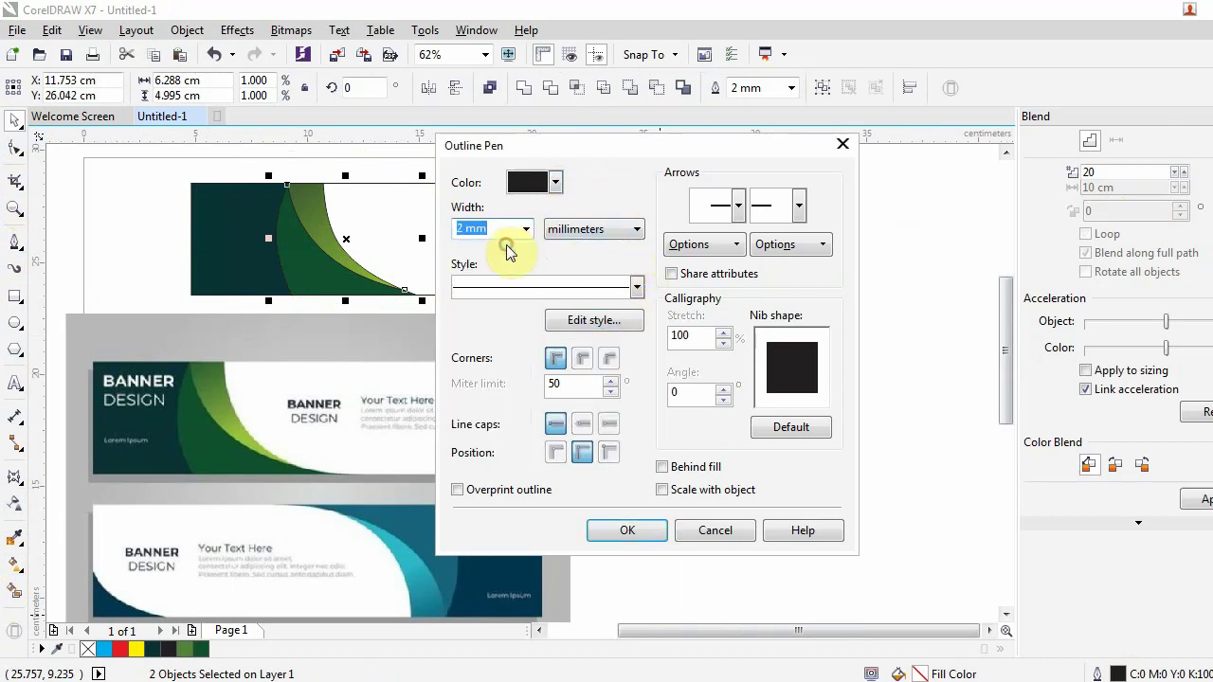
left_click(630, 529)
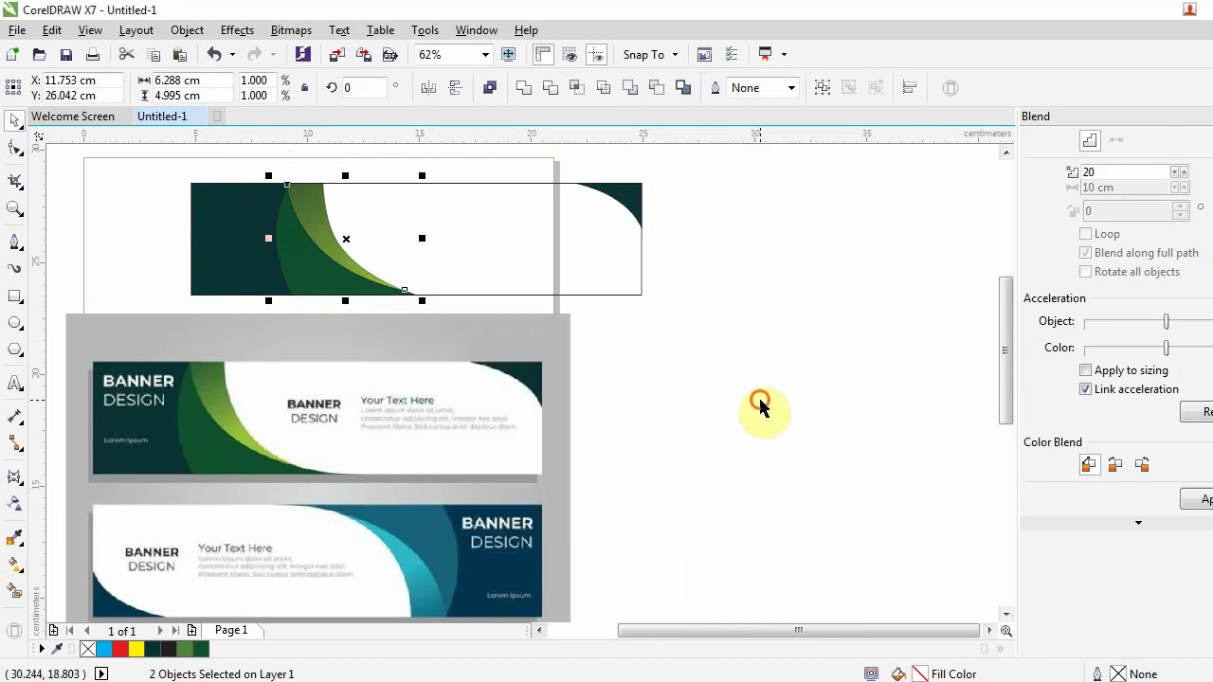
left_click(758, 395)
scroll(414, 208, "down", 2)
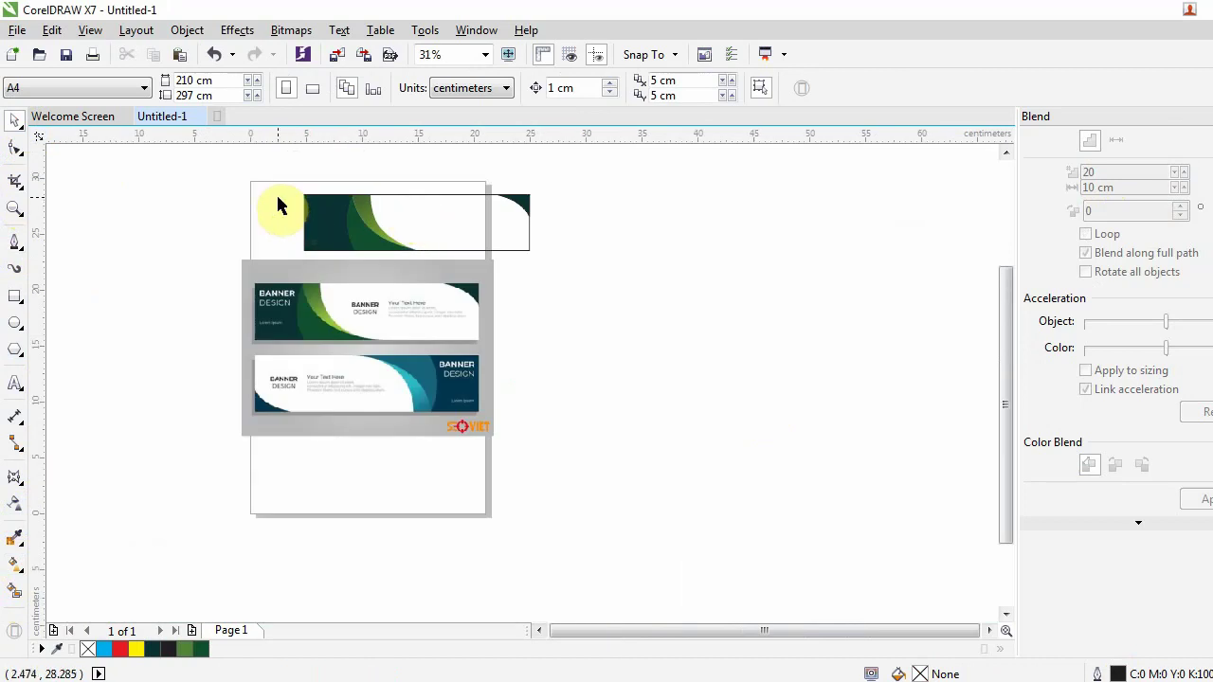
Drag all five traced banner objects to the right of the reference bitmap
scroll(278, 199, "up", 2)
left_click_drag(254, 175, 804, 325)
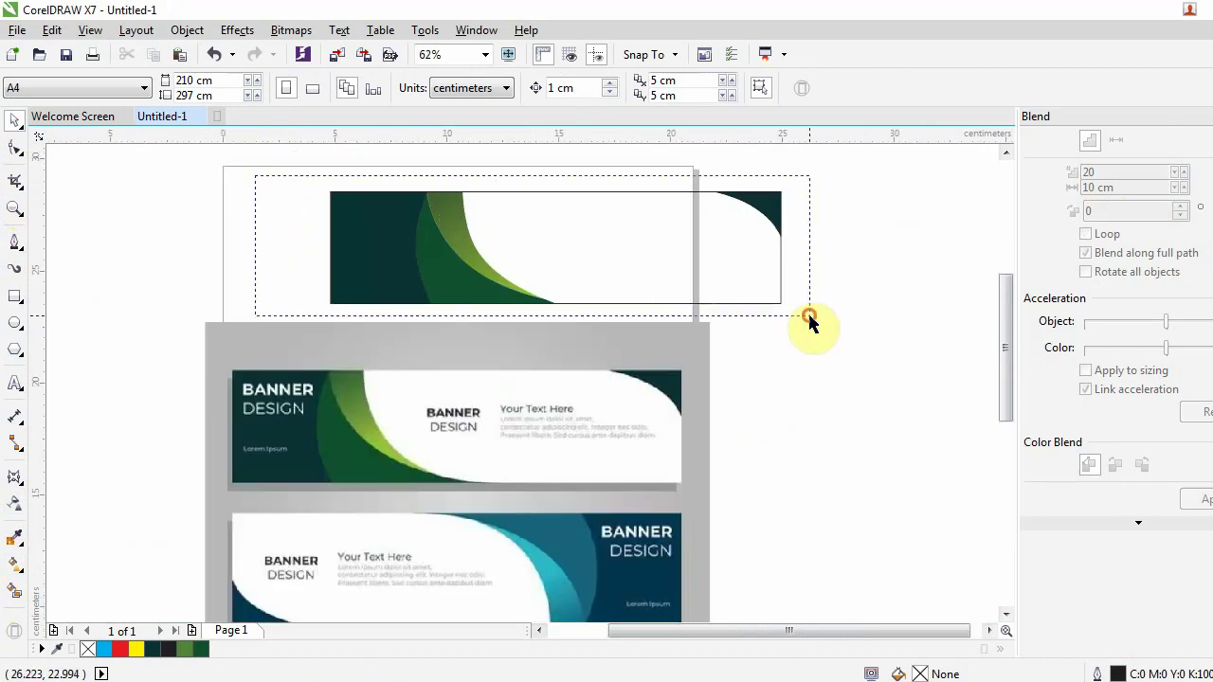
key("Escape")
left_click_drag(529, 262, 528, 270)
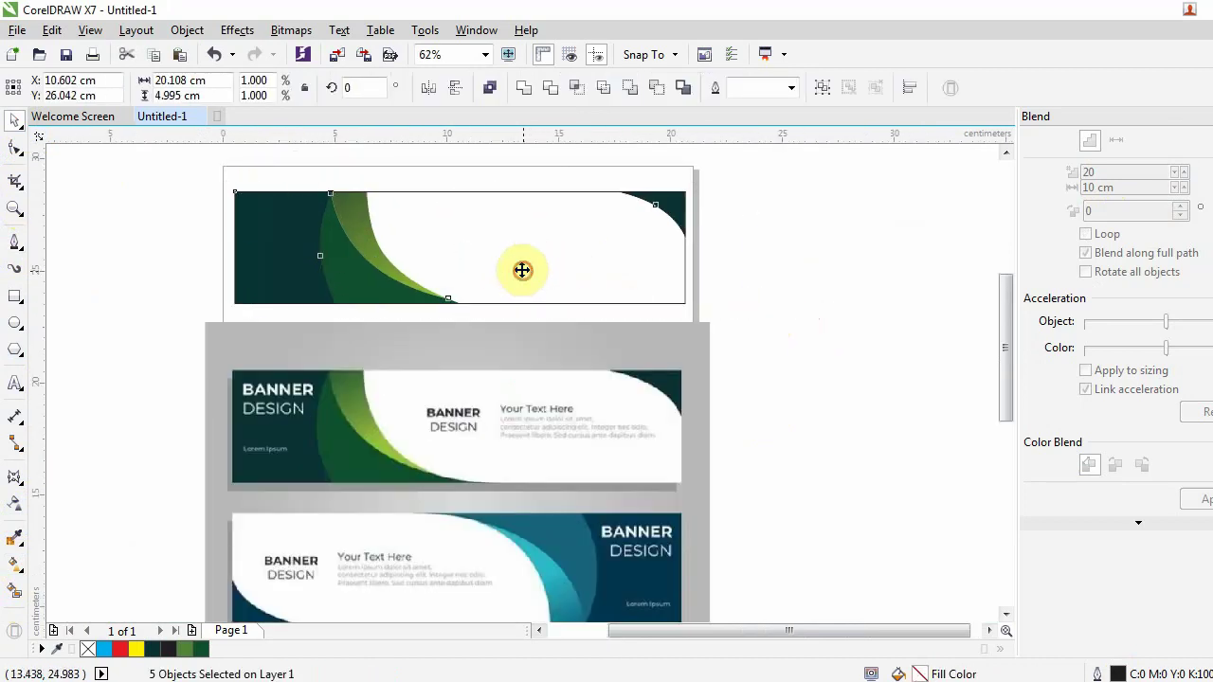
scroll(468, 203, "down", 2)
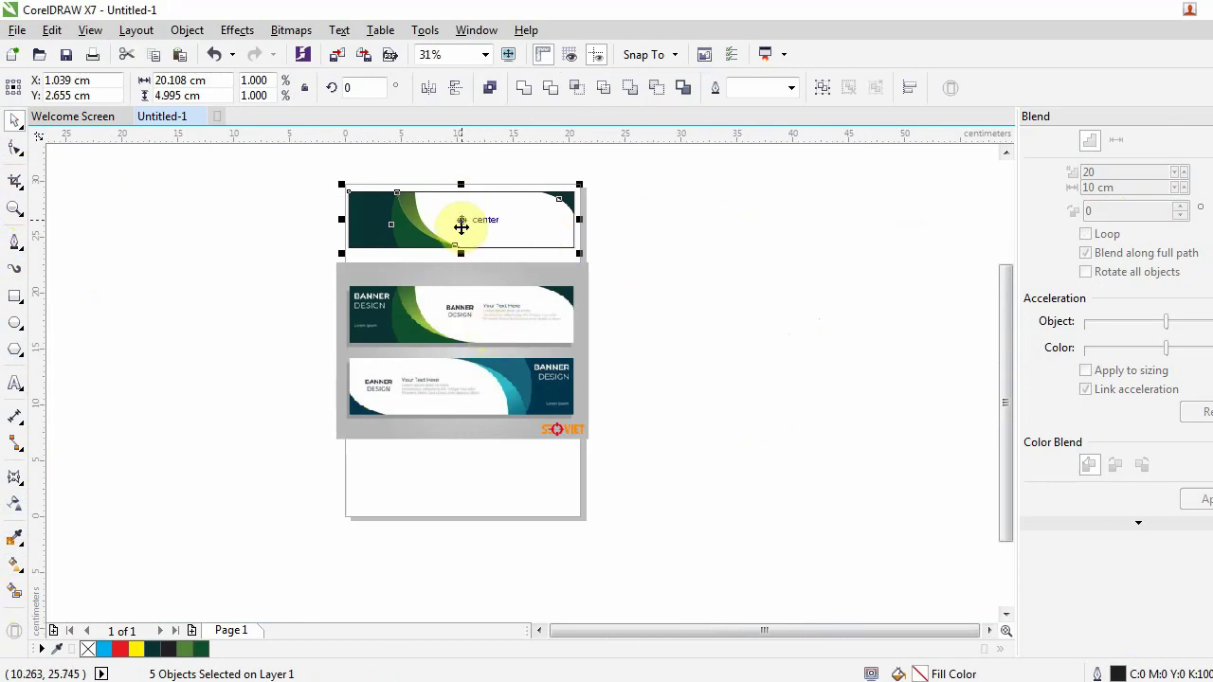
mouse_move(460, 221)
left_mouse_down()
mouse_move(683, 327)
mouse_move(704, 314)
left_mouse_up()
scroll(478, 396, "up", 2)
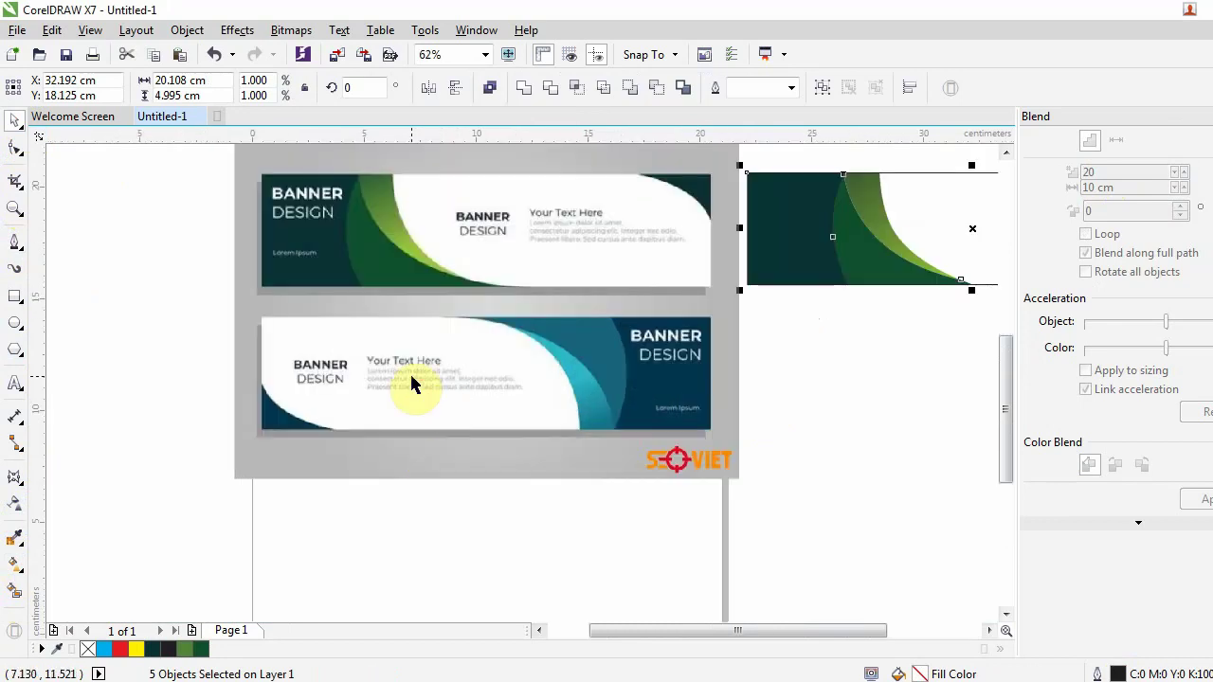
scroll(409, 372, "up", 2)
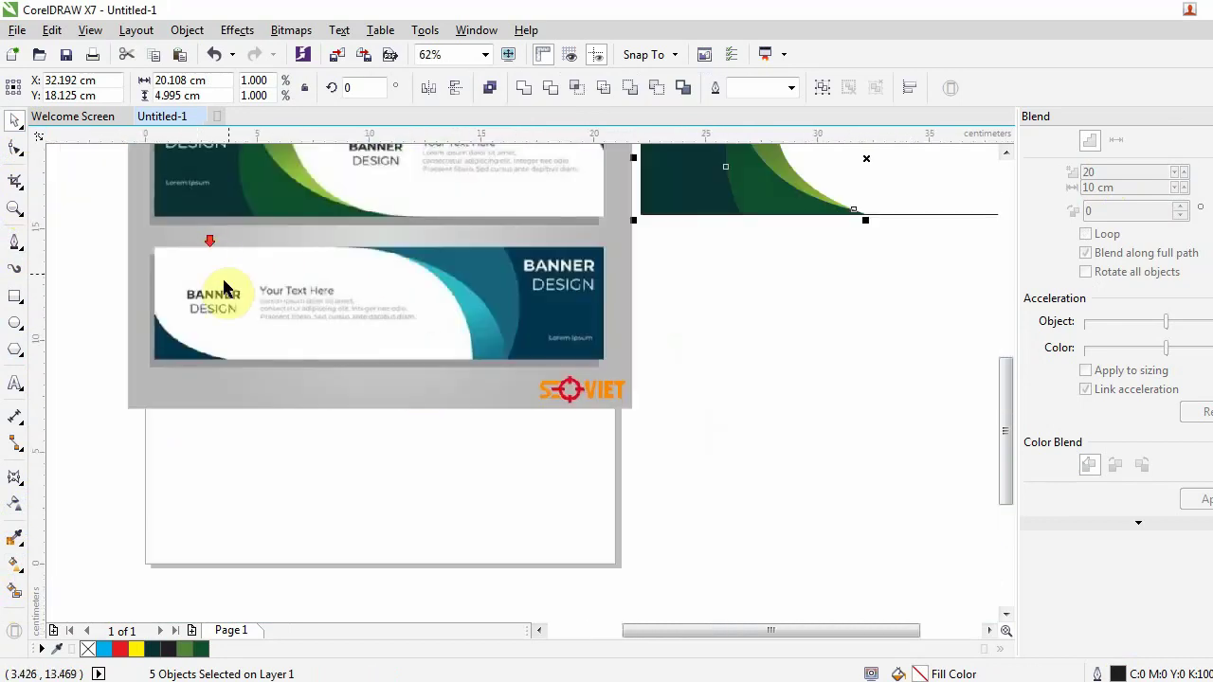
scroll(198, 244, "down", 2)
left_click(13, 296)
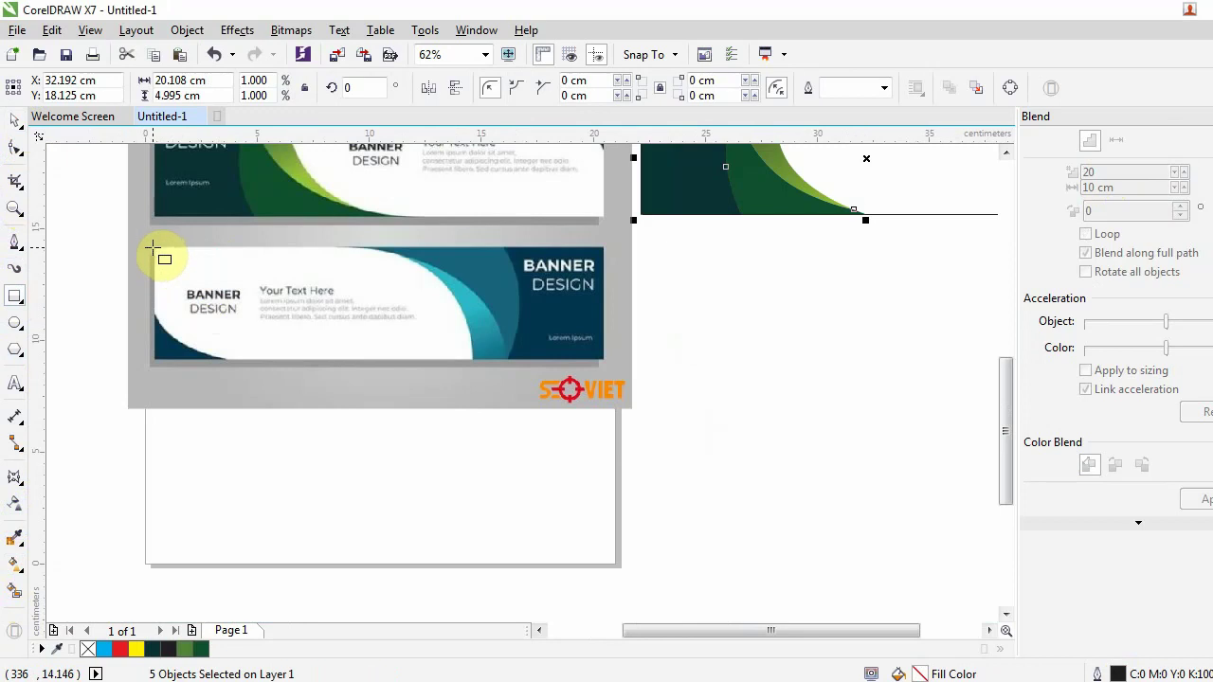
Draw a rectangle covering the lower blue banner
left_click_drag(153, 245, 603, 358)
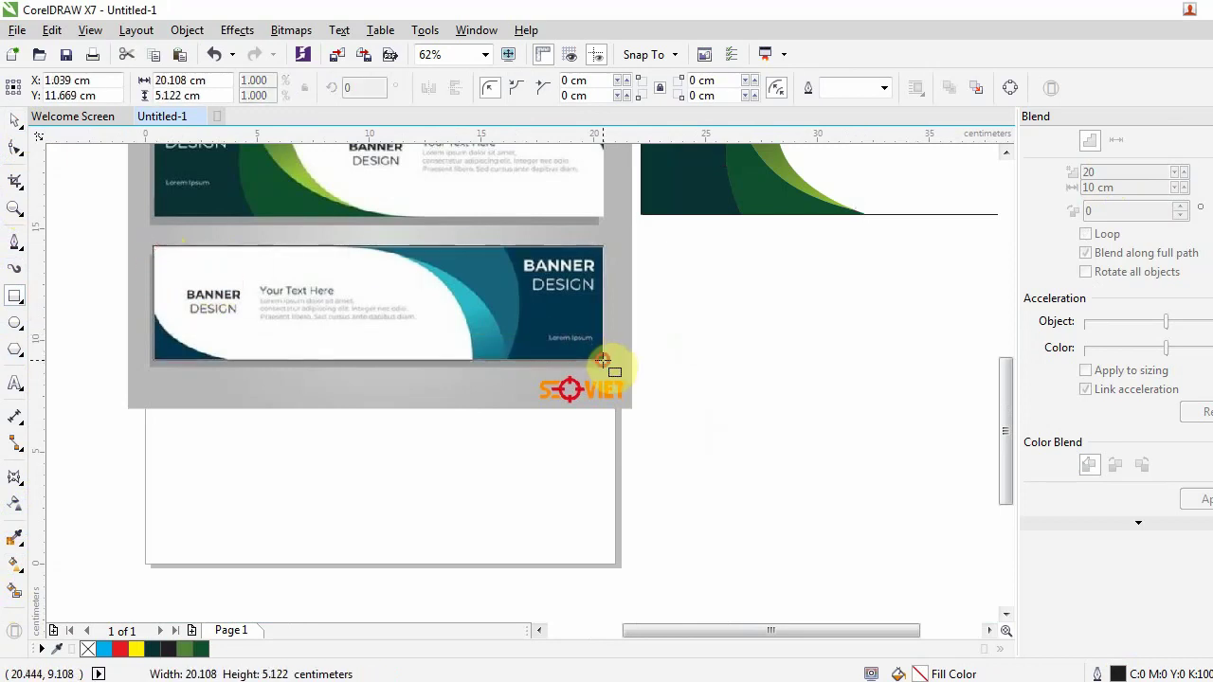
left_click_drag(604, 358, 604, 362)
scroll(506, 287, "up", 2)
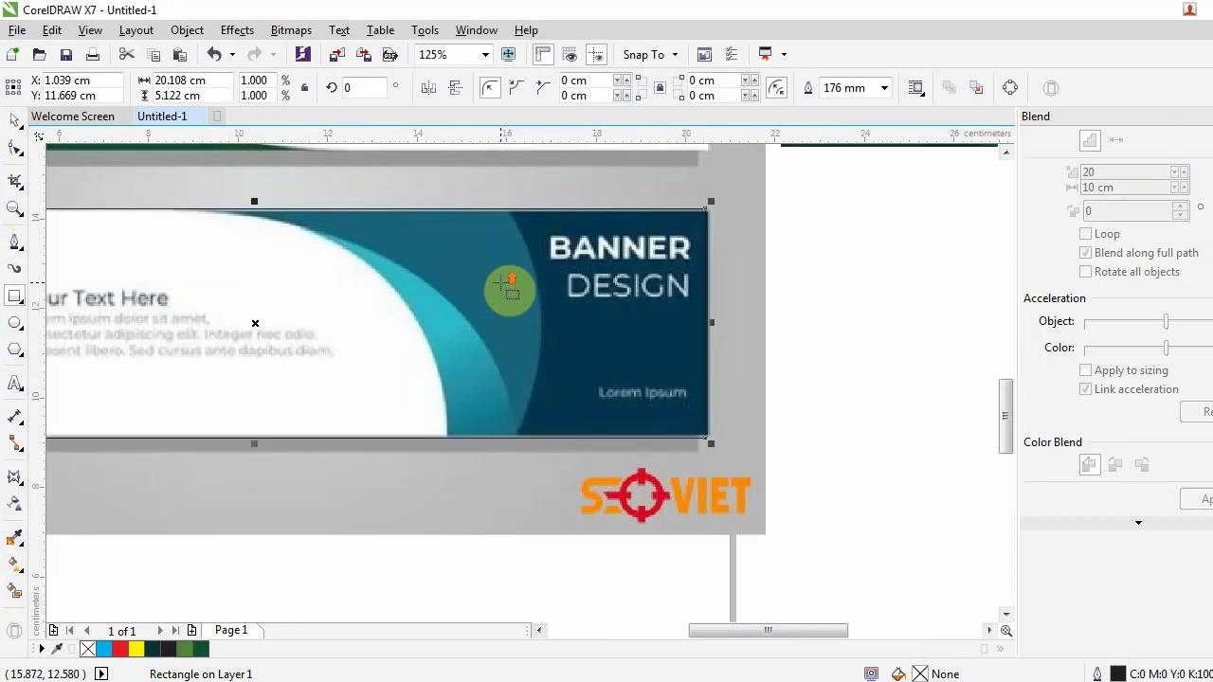
Trace Bezier curves along the dark blue and light blue wave edges
left_click(14, 242)
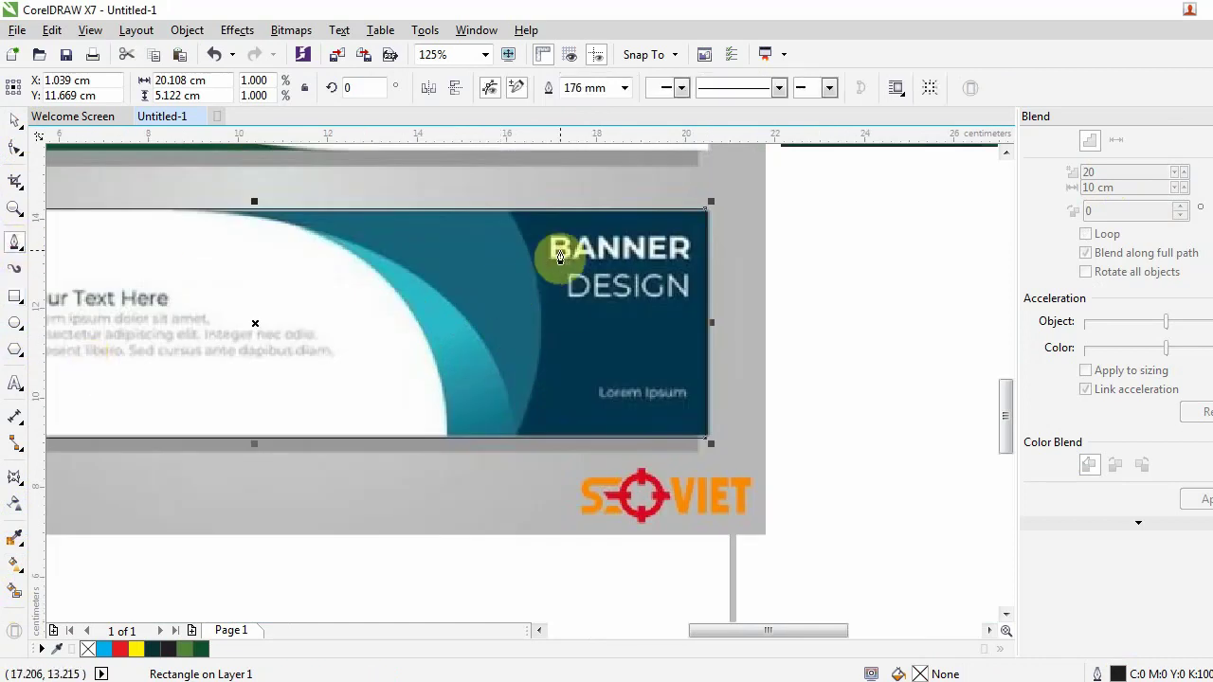
left_click(497, 207)
left_click_drag(542, 316, 547, 383)
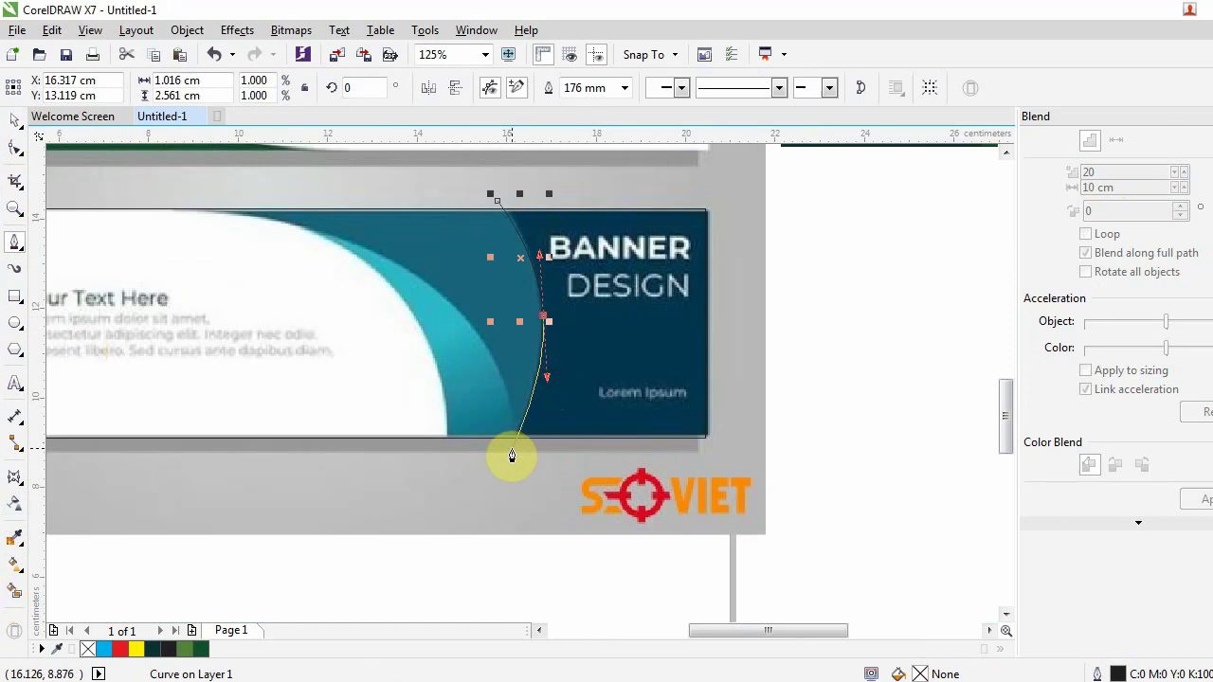
left_click(511, 455)
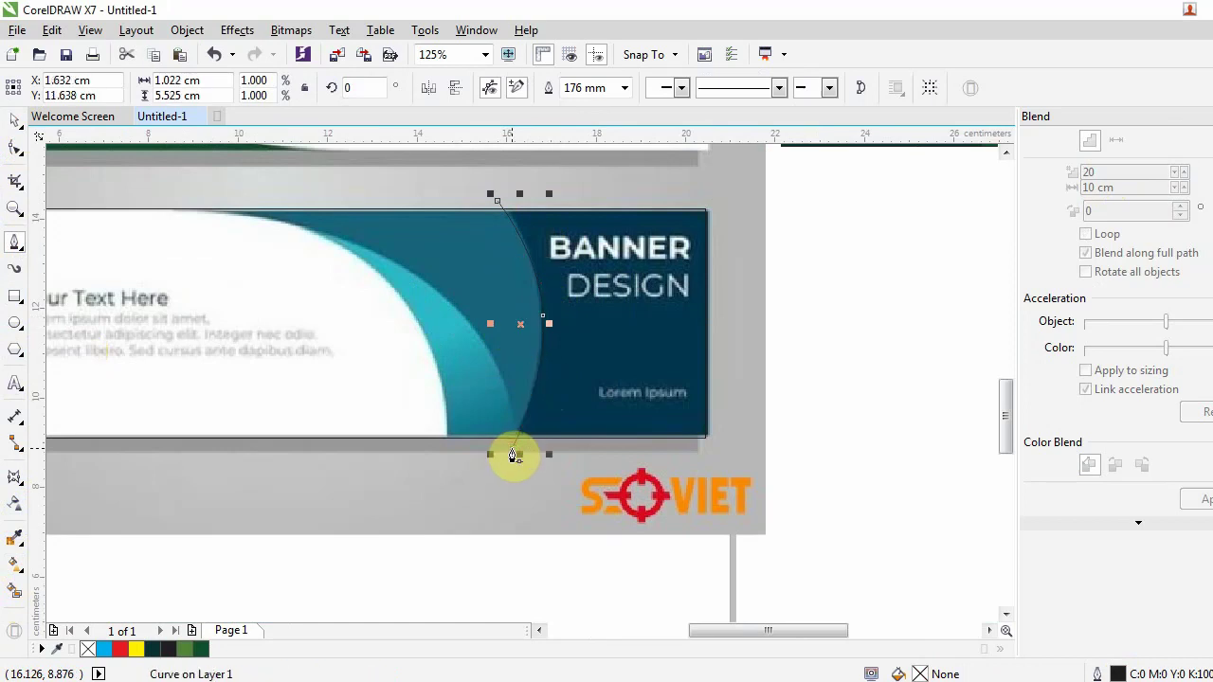
left_click(155, 202)
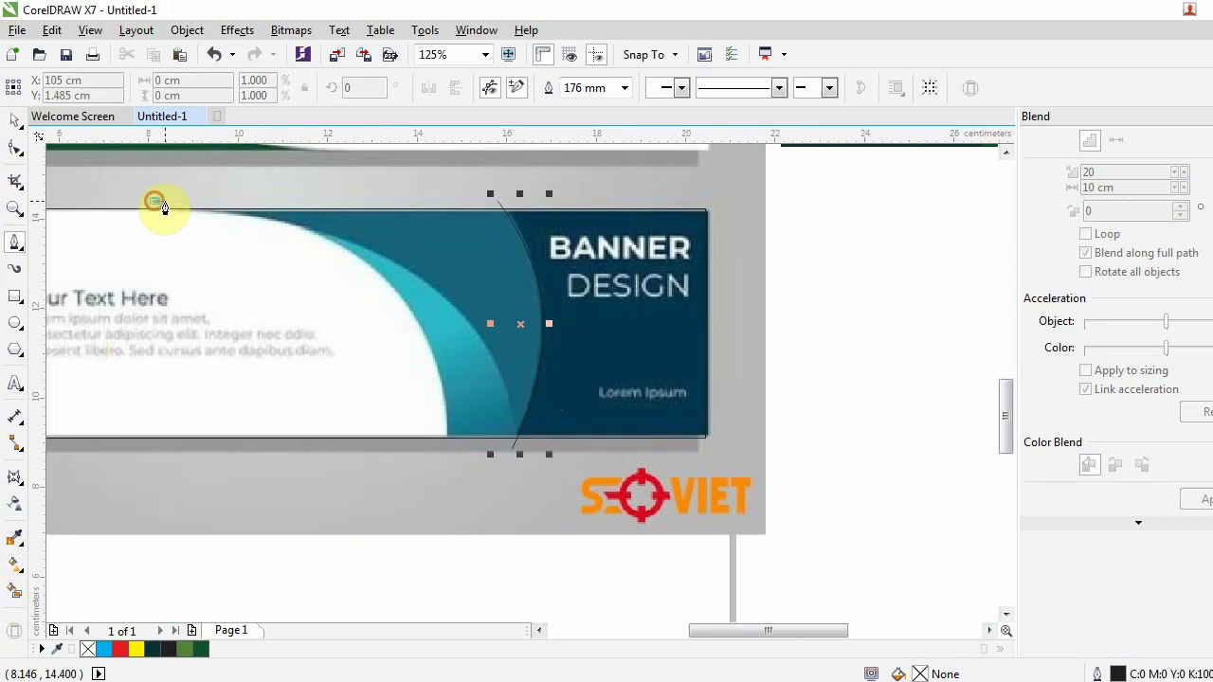
left_click_drag(434, 286, 503, 360)
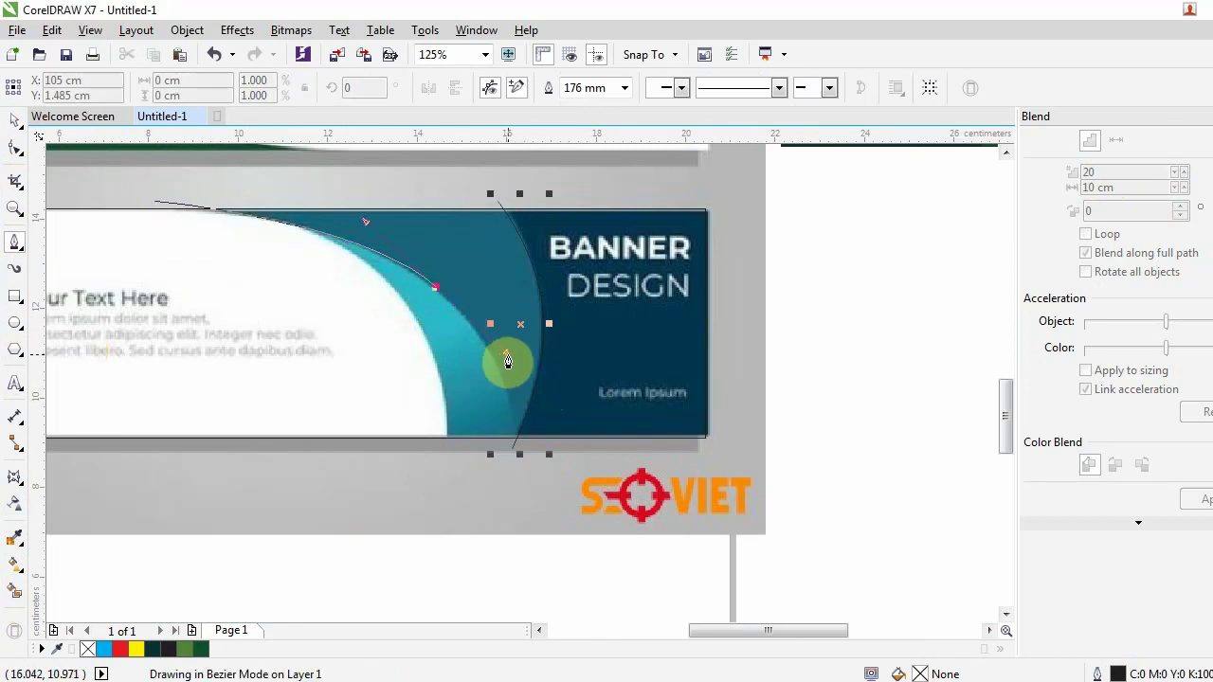
left_click(522, 452)
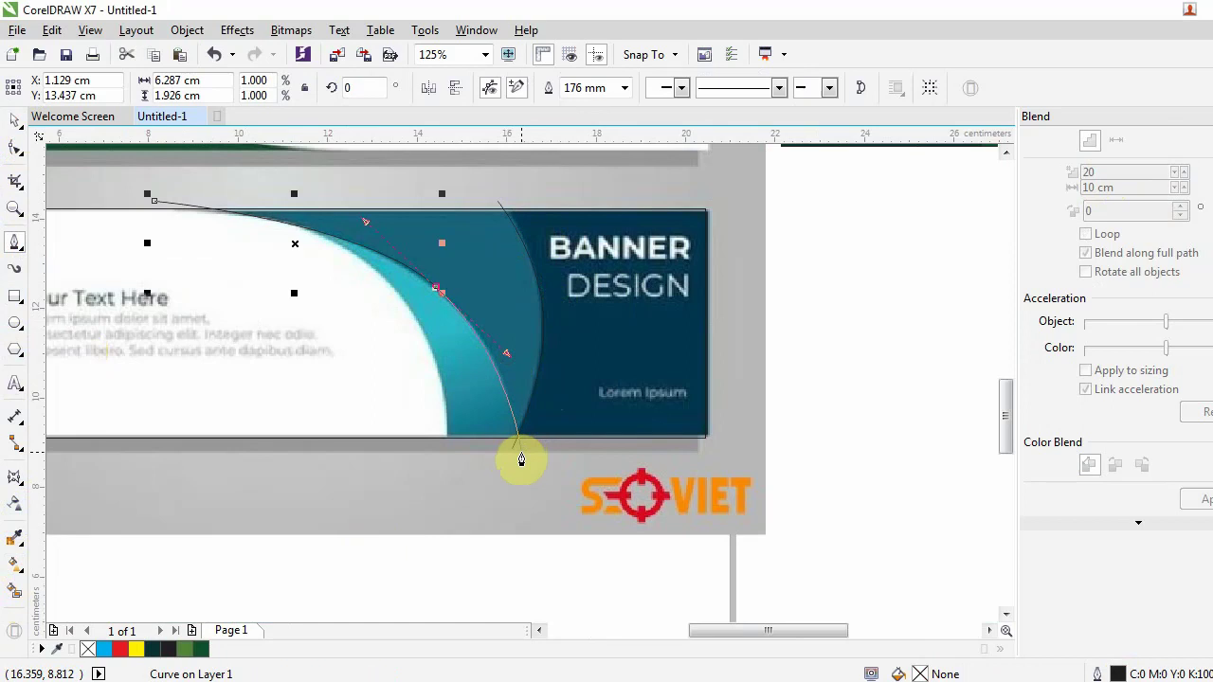
left_click_drag(520, 473, 523, 521)
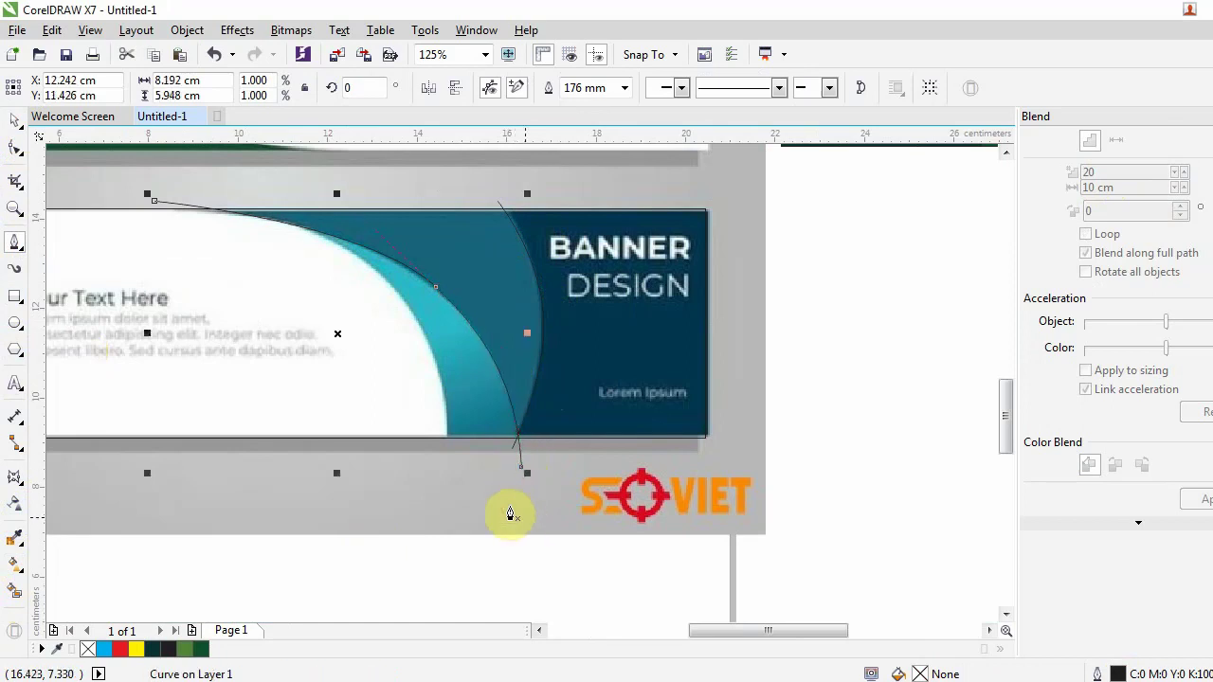
Trace the teal wave's inner edge with a three-node curve and refine its middle node
left_click(202, 196)
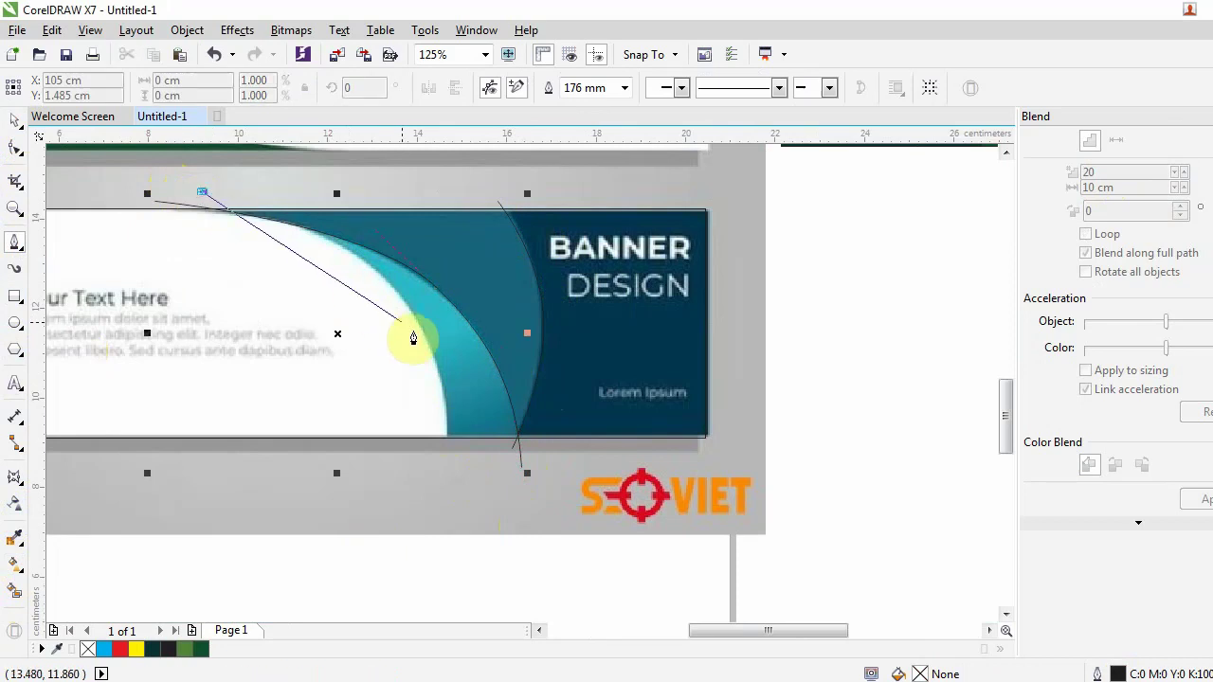
mouse_move(420, 323)
left_mouse_down()
mouse_move(458, 406)
mouse_move(479, 421)
left_mouse_up()
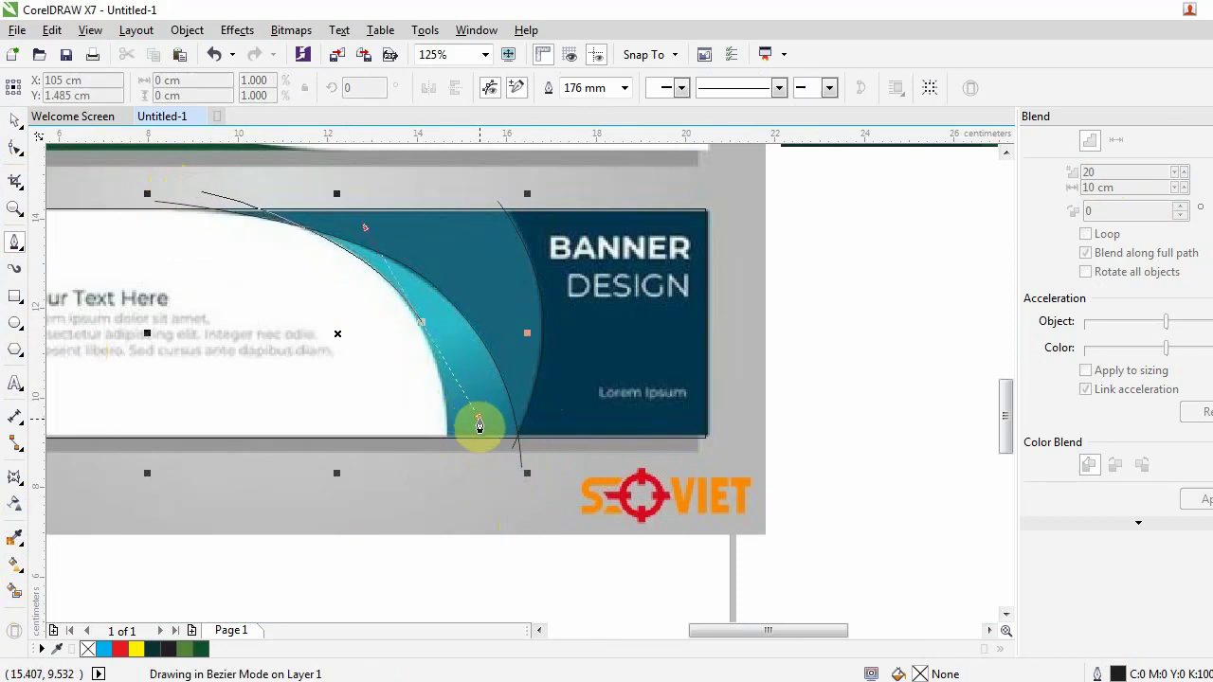
left_click_drag(480, 428, 478, 422)
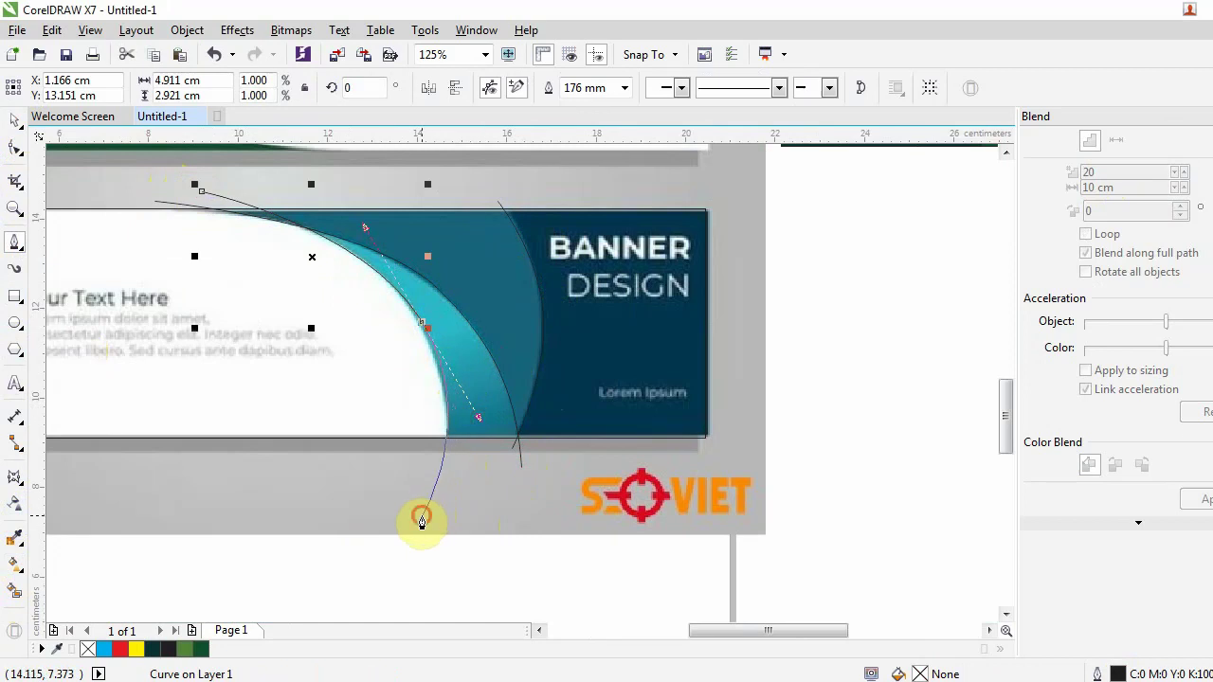
left_click(421, 521)
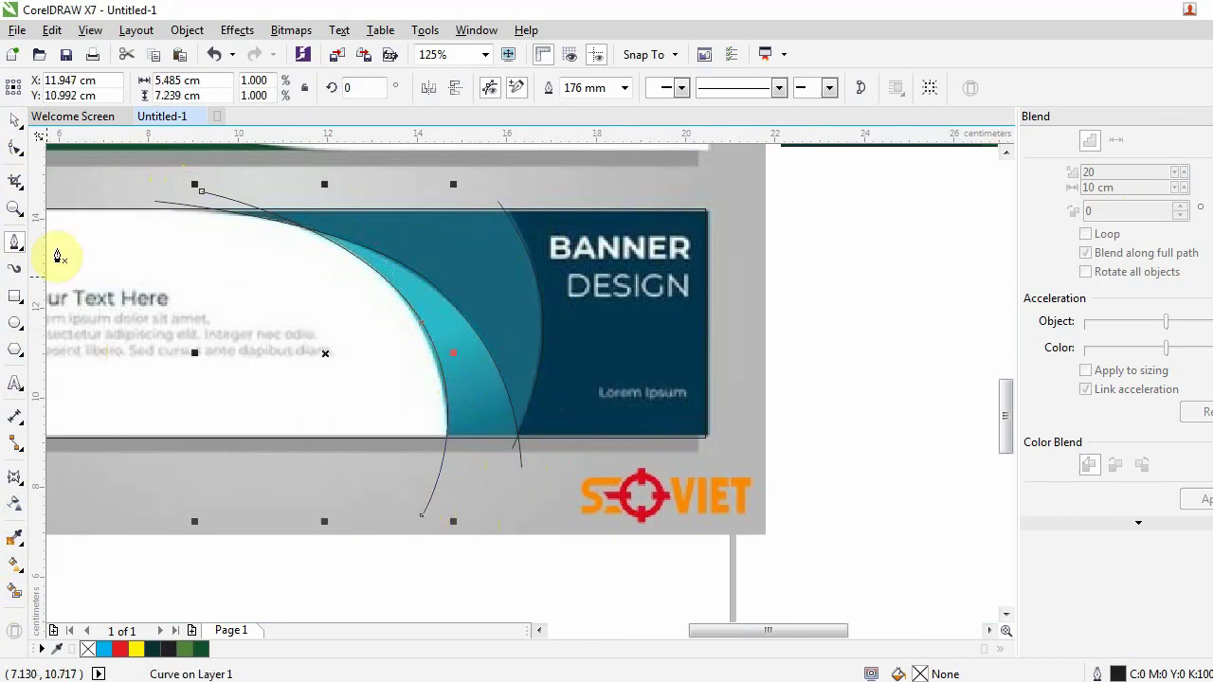
left_click(16, 147)
left_click_drag(422, 320, 418, 311)
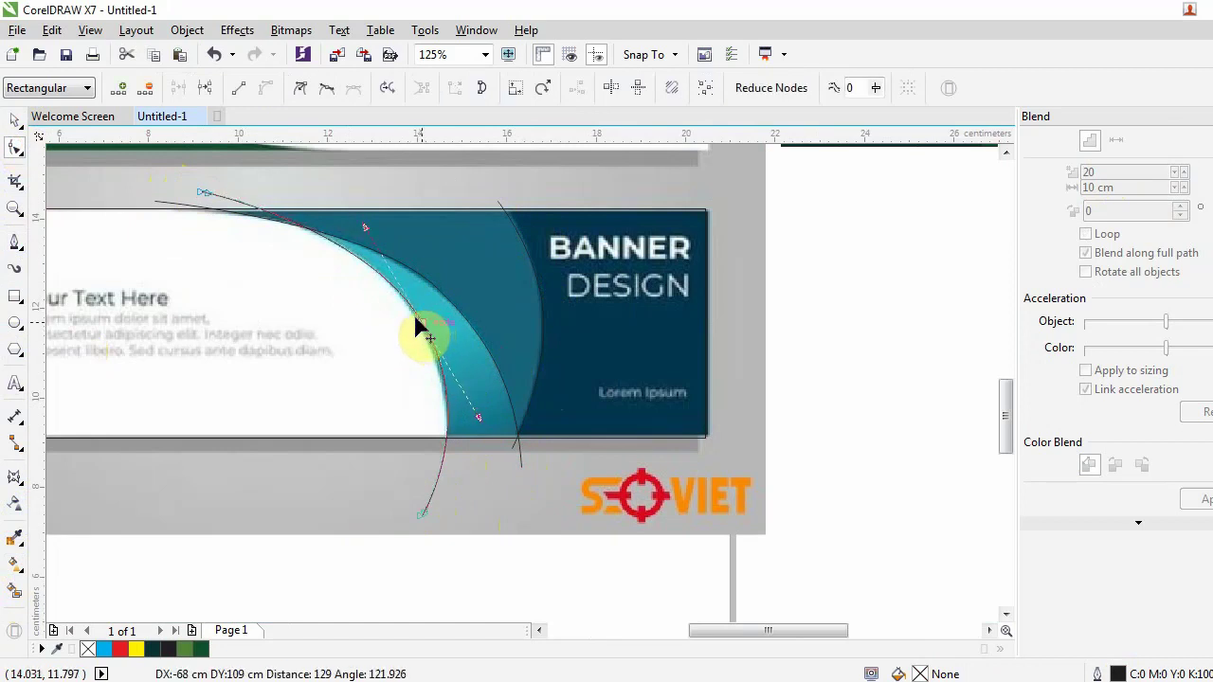
left_click_drag(418, 316, 413, 330)
scroll(413, 323, "up", 1)
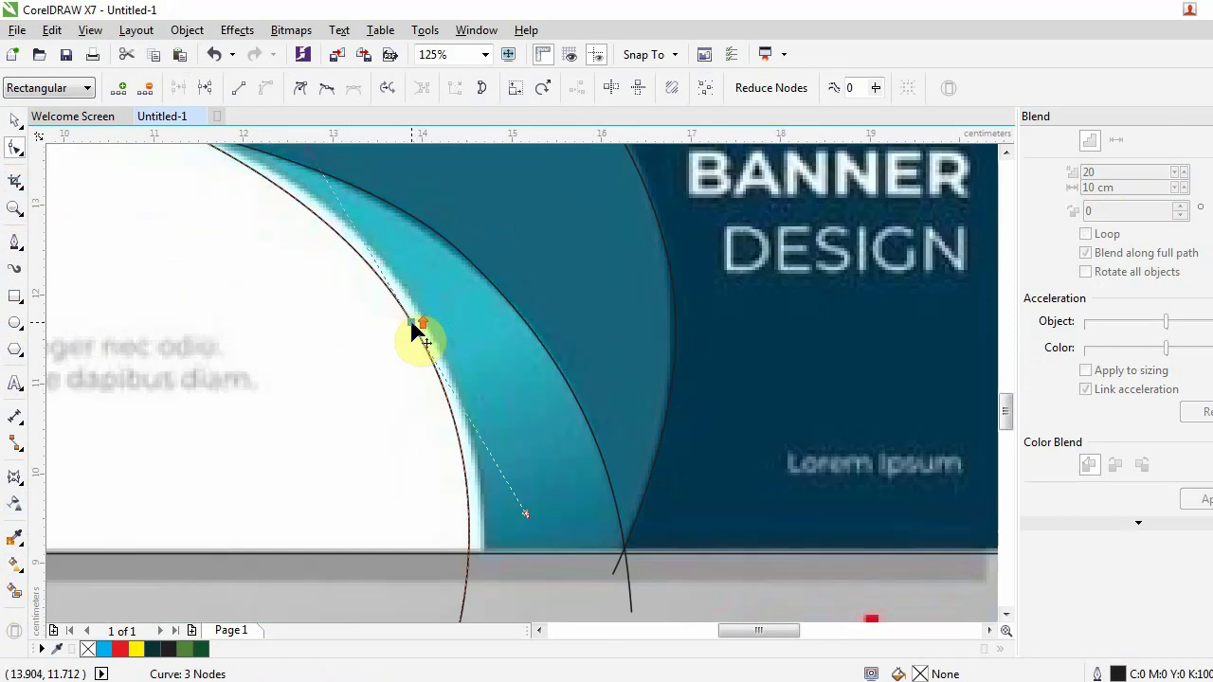
left_click_drag(410, 324, 455, 331)
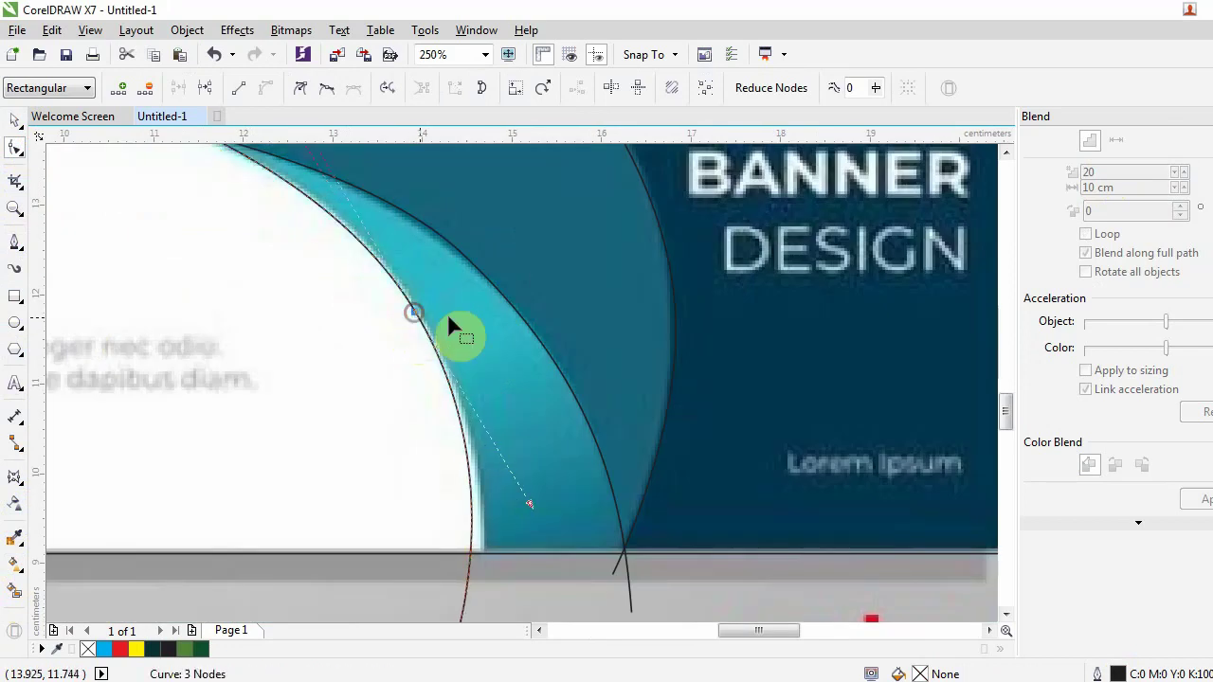
scroll(461, 313, "down", 3)
scroll(325, 322, "up", 4)
Draw a three-node Bezier curve along the lower-left dark wave edge
left_click(15, 244)
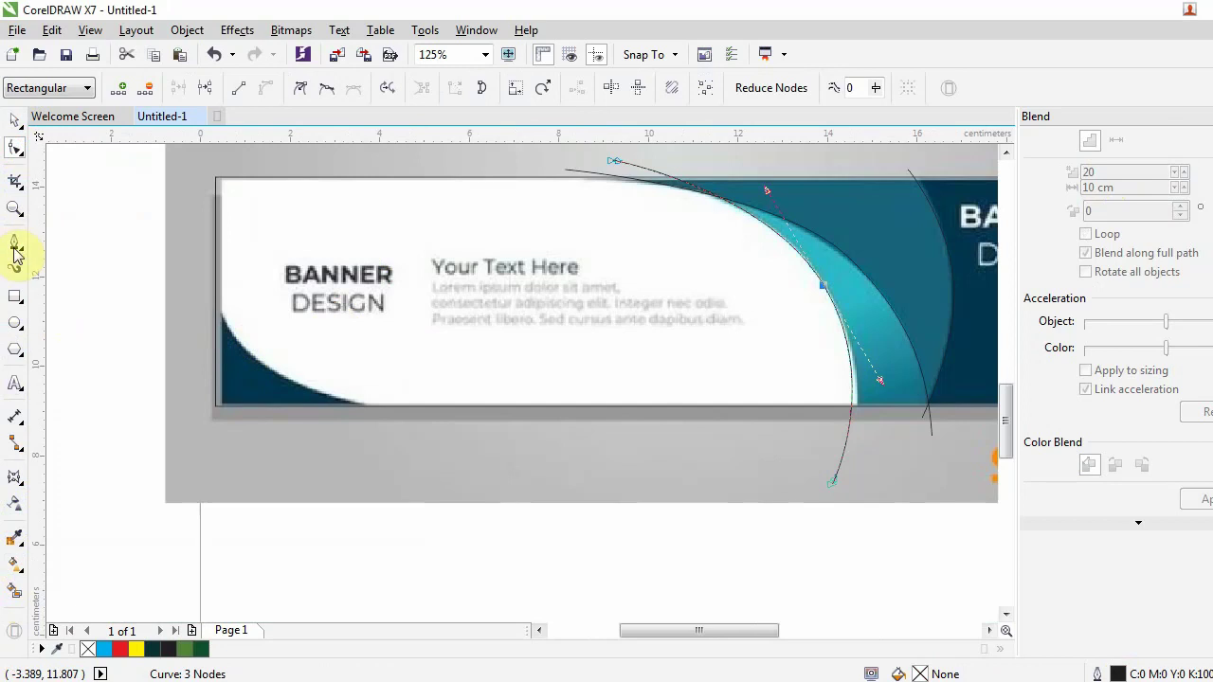
left_click(208, 276)
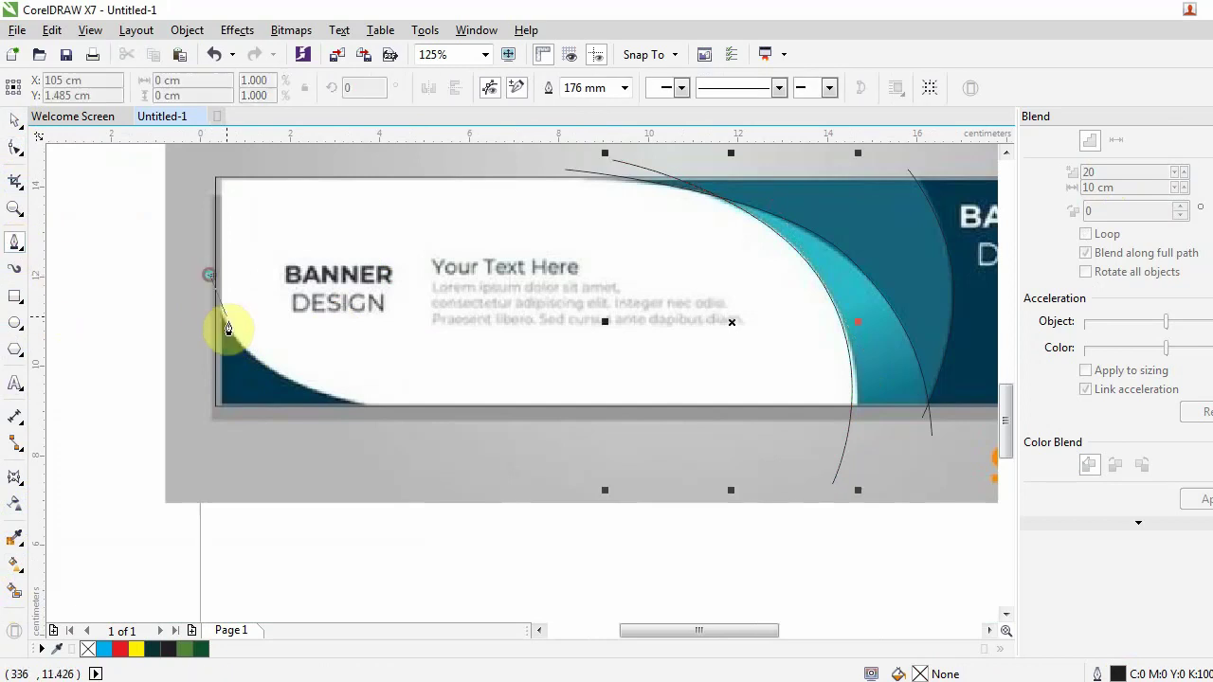
left_click_drag(273, 368, 320, 394)
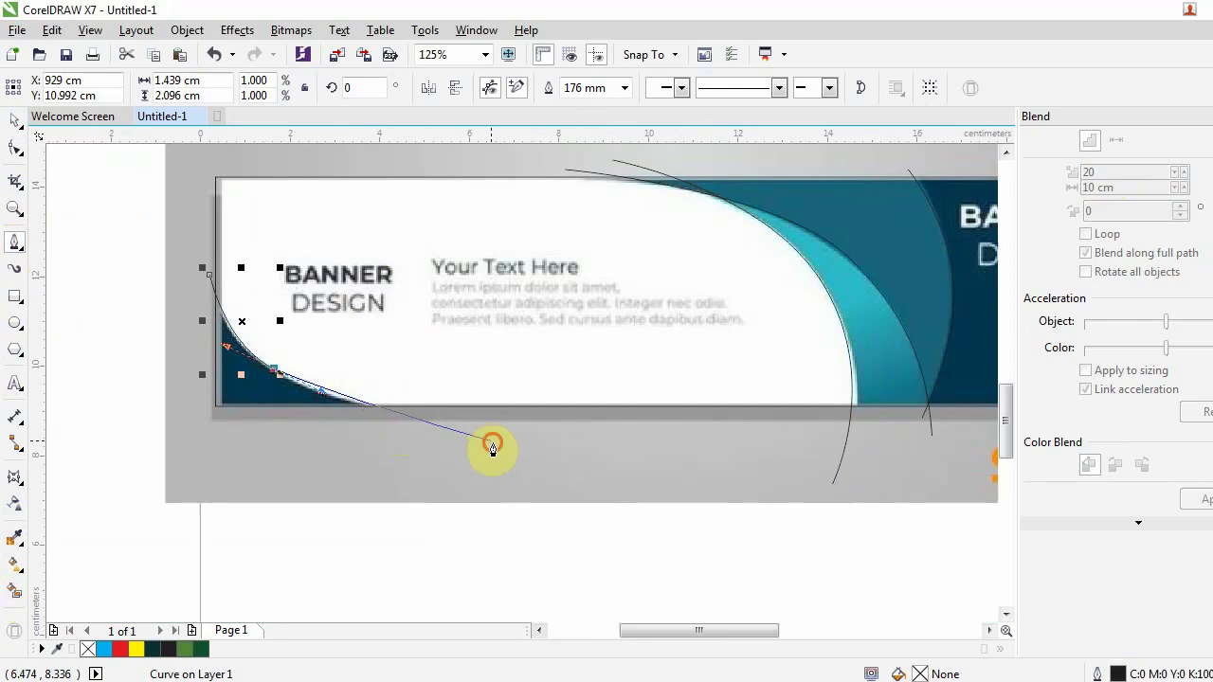
left_click_drag(499, 445, 626, 472)
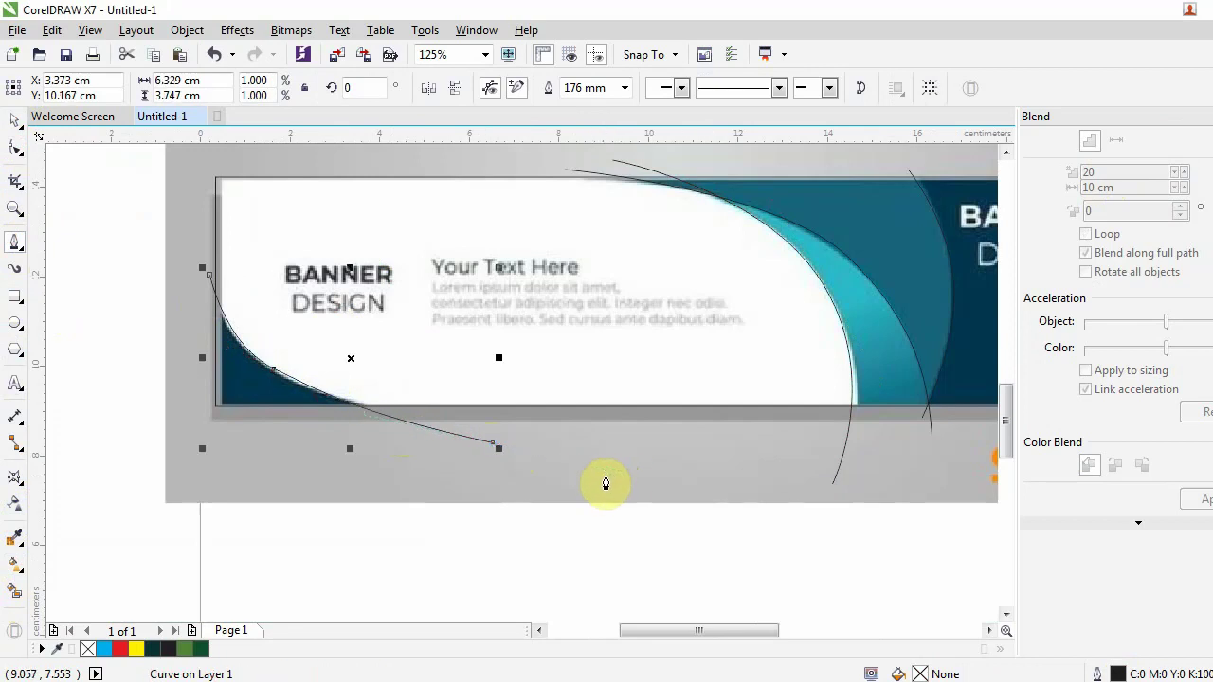
Adjust the curve's middle node and end curvature to match the dark wave edge
left_click(15, 147)
scroll(293, 375, "up", 2)
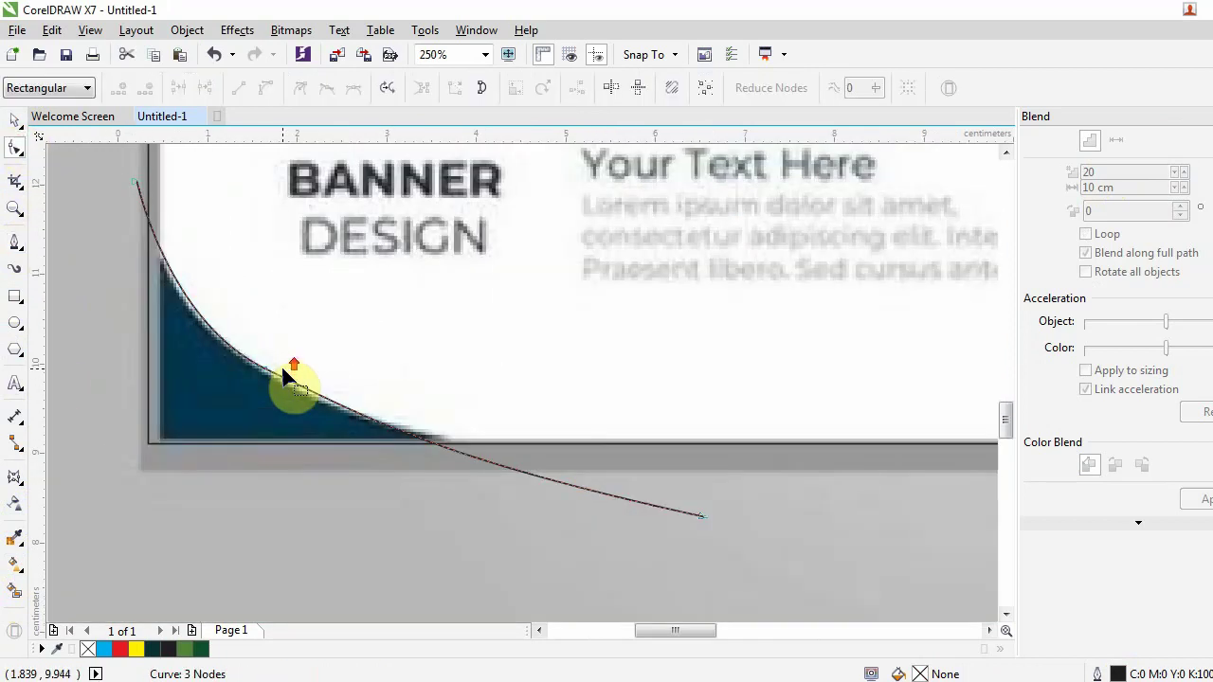
left_click(265, 368)
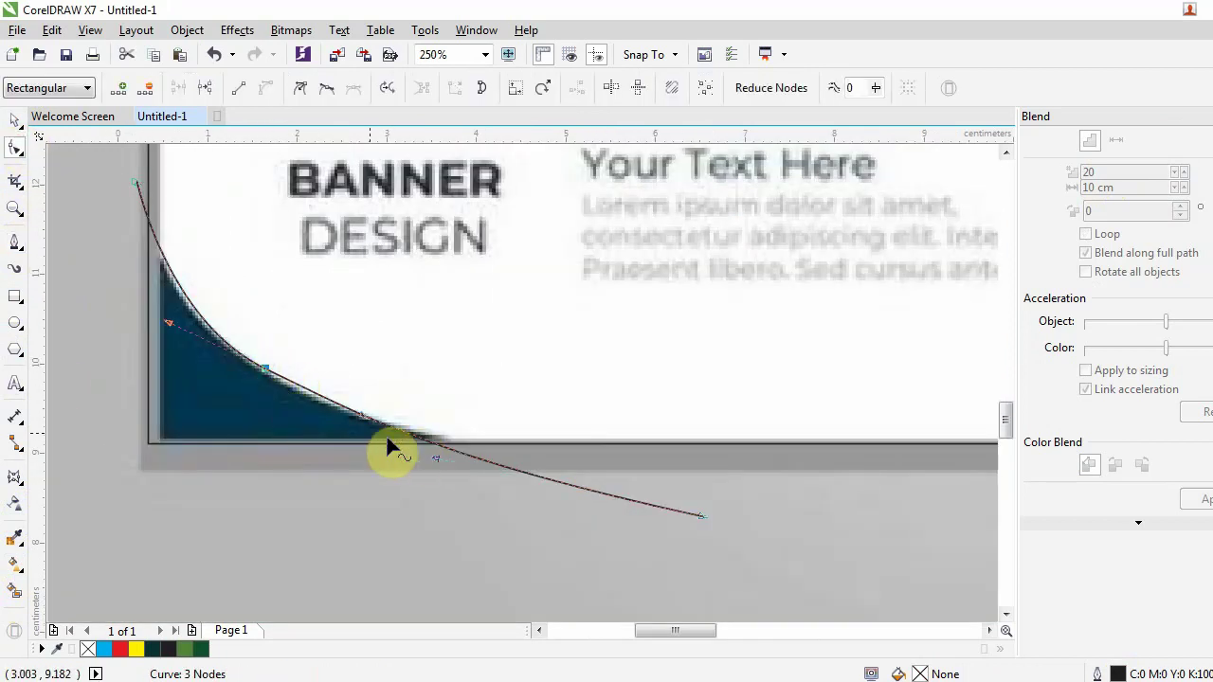
left_click_drag(267, 370, 275, 383)
left_click_drag(183, 343, 166, 334)
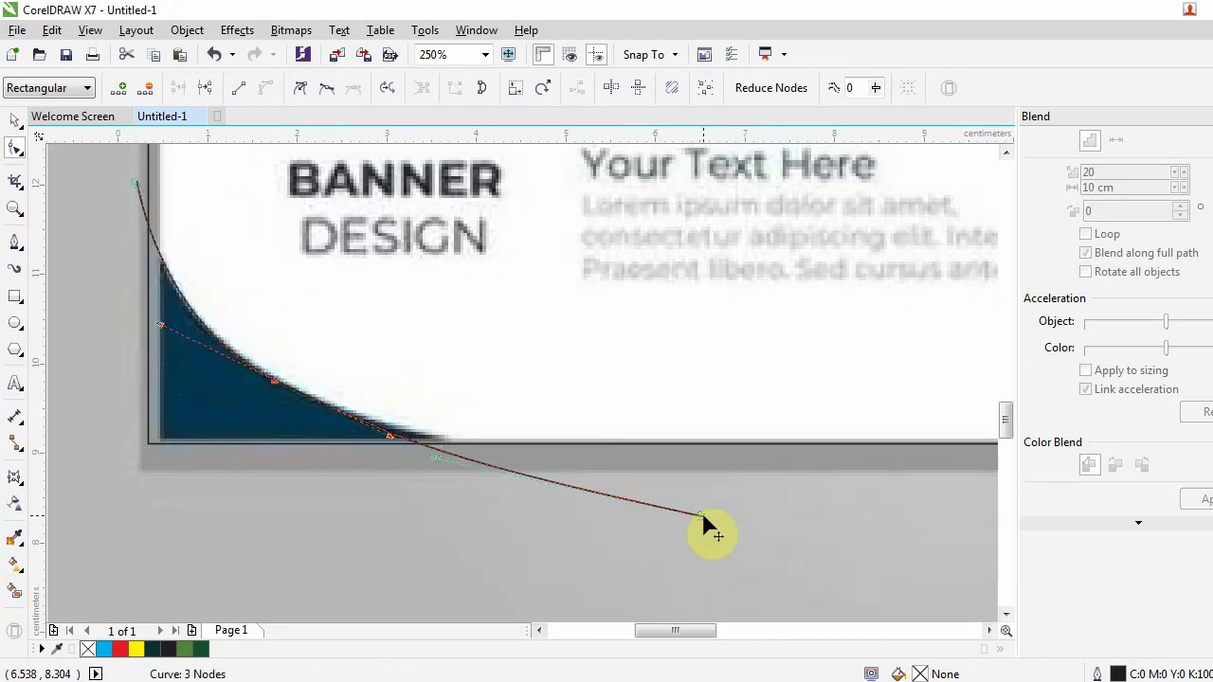
left_click_drag(702, 515, 717, 502)
scroll(109, 339, "down", 1)
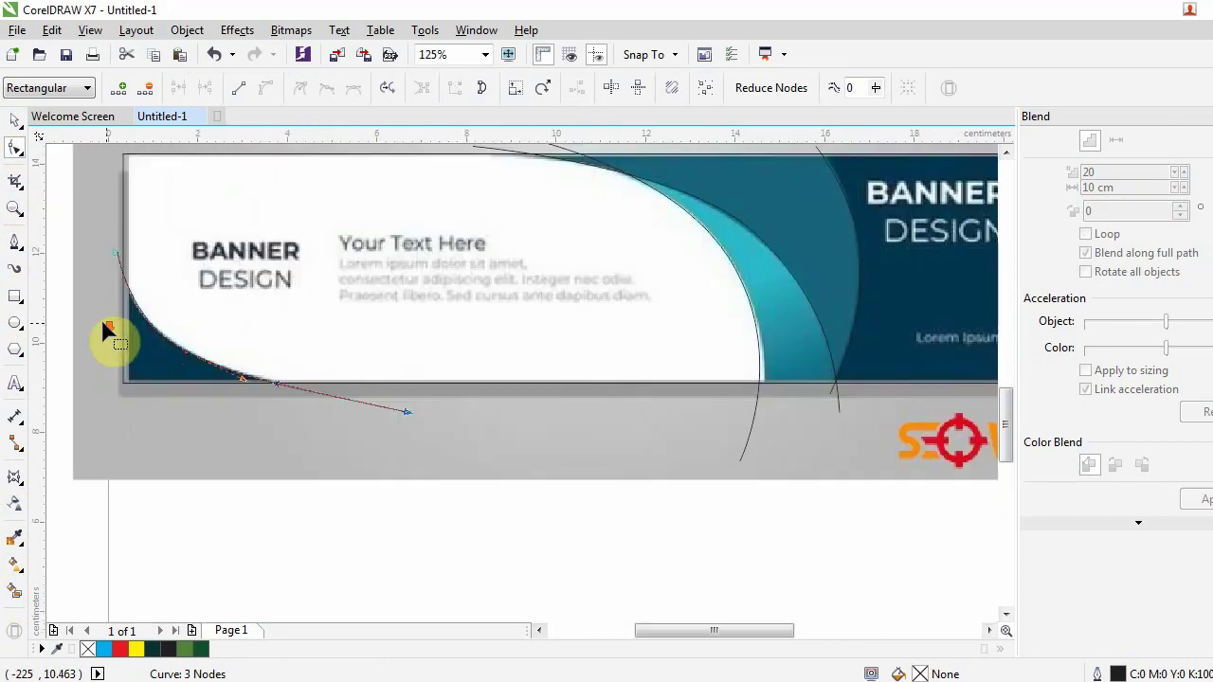
scroll(199, 331, "down", 1)
scroll(184, 300, "up", 1)
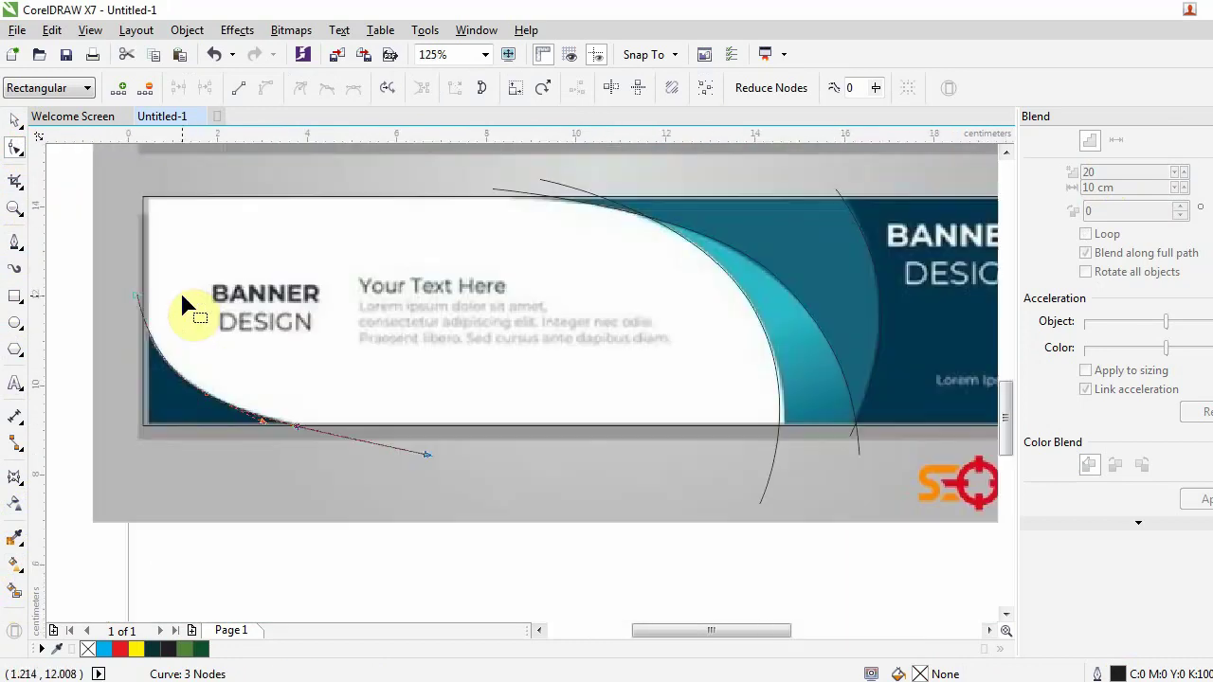
scroll(183, 298, "down", 1)
scroll(184, 303, "up", 1)
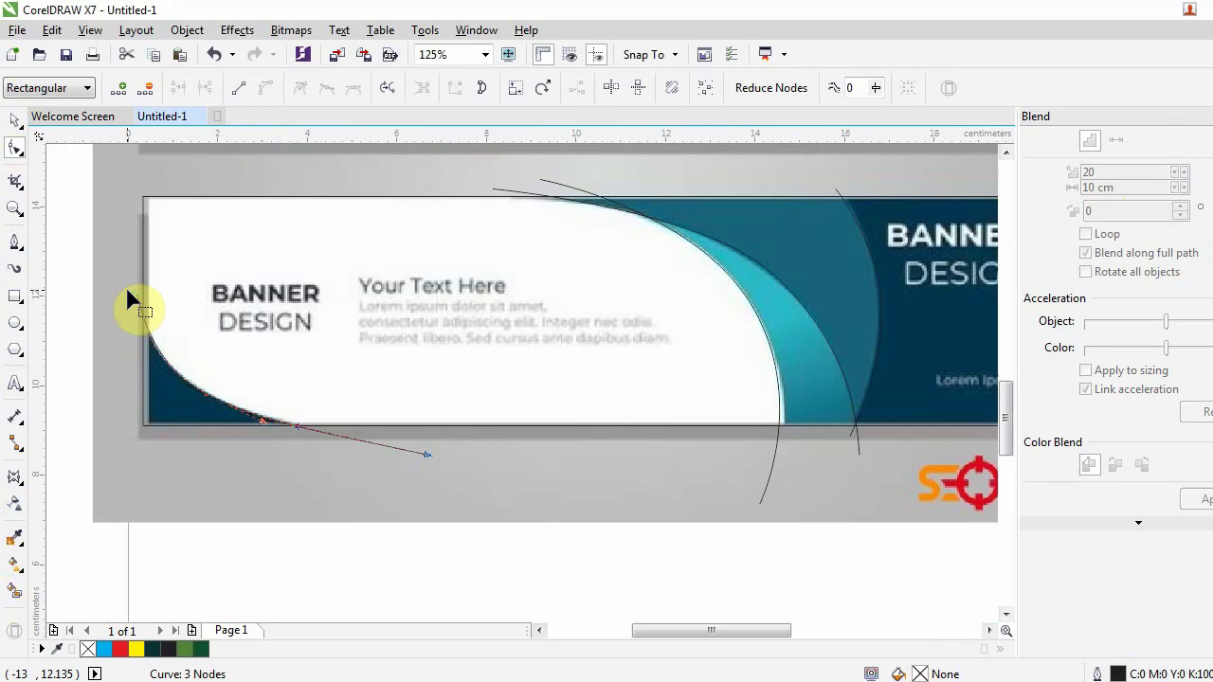
left_click(13, 592)
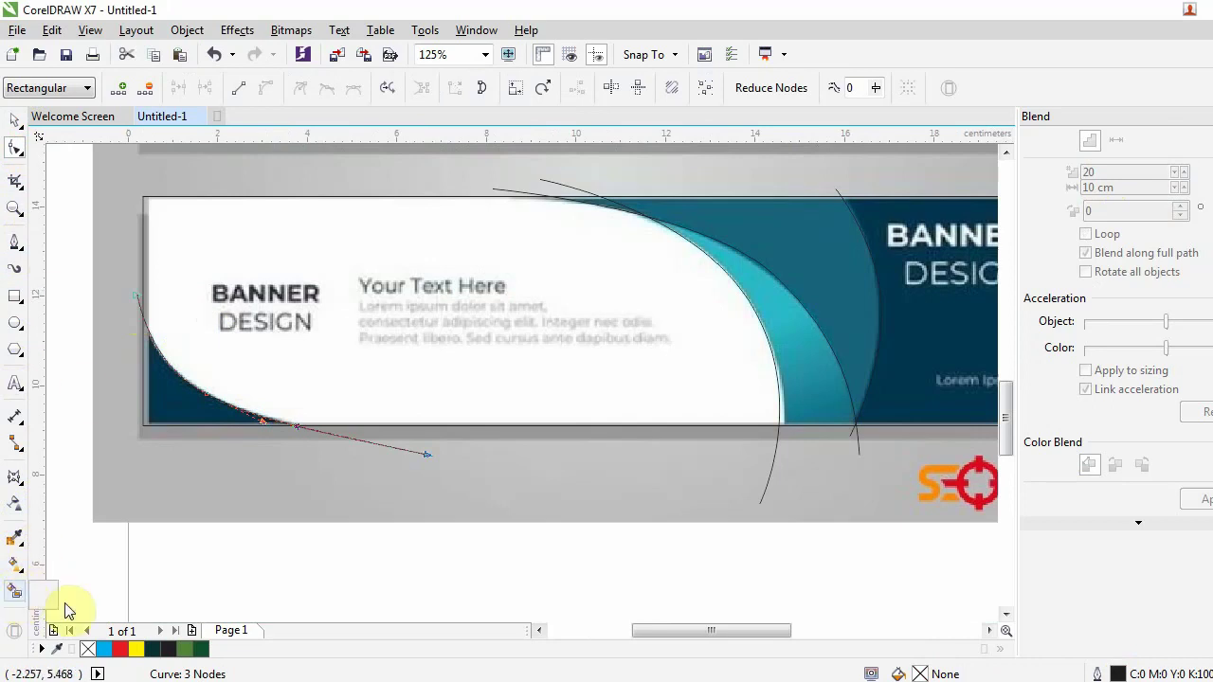
Smart Fill the right banner panel with dark blue sampled from the reference
left_click(14, 592)
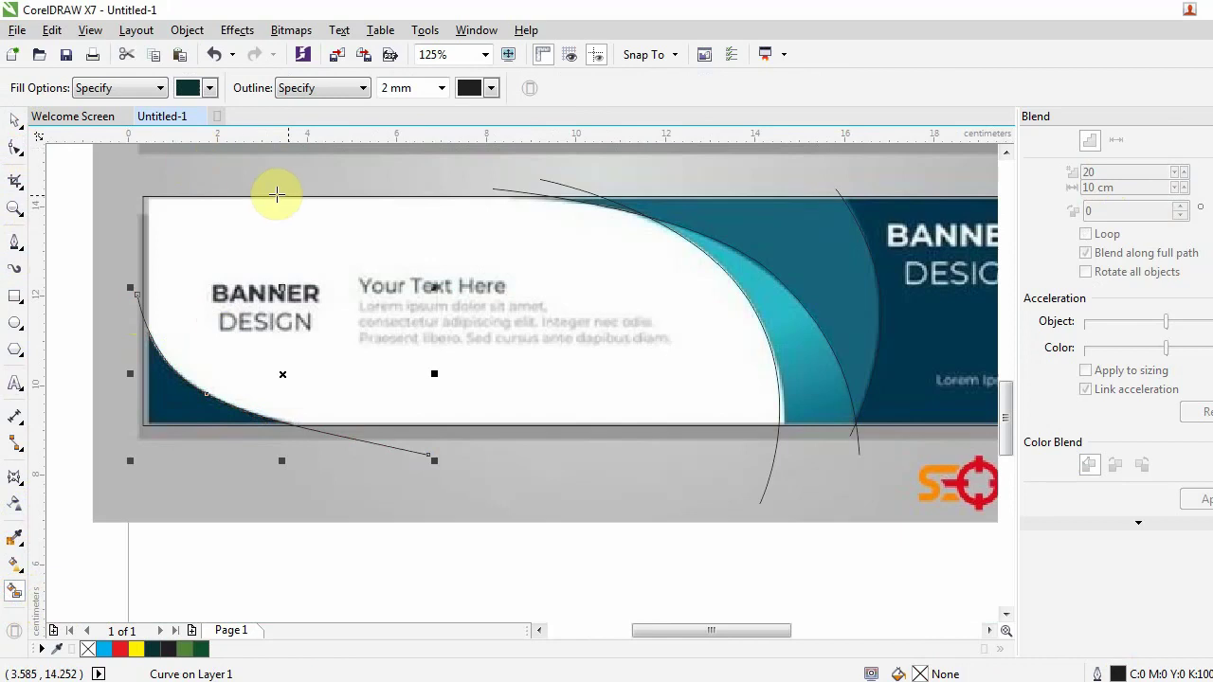
scroll(270, 193, "down", 2)
scroll(325, 206, "up", 2)
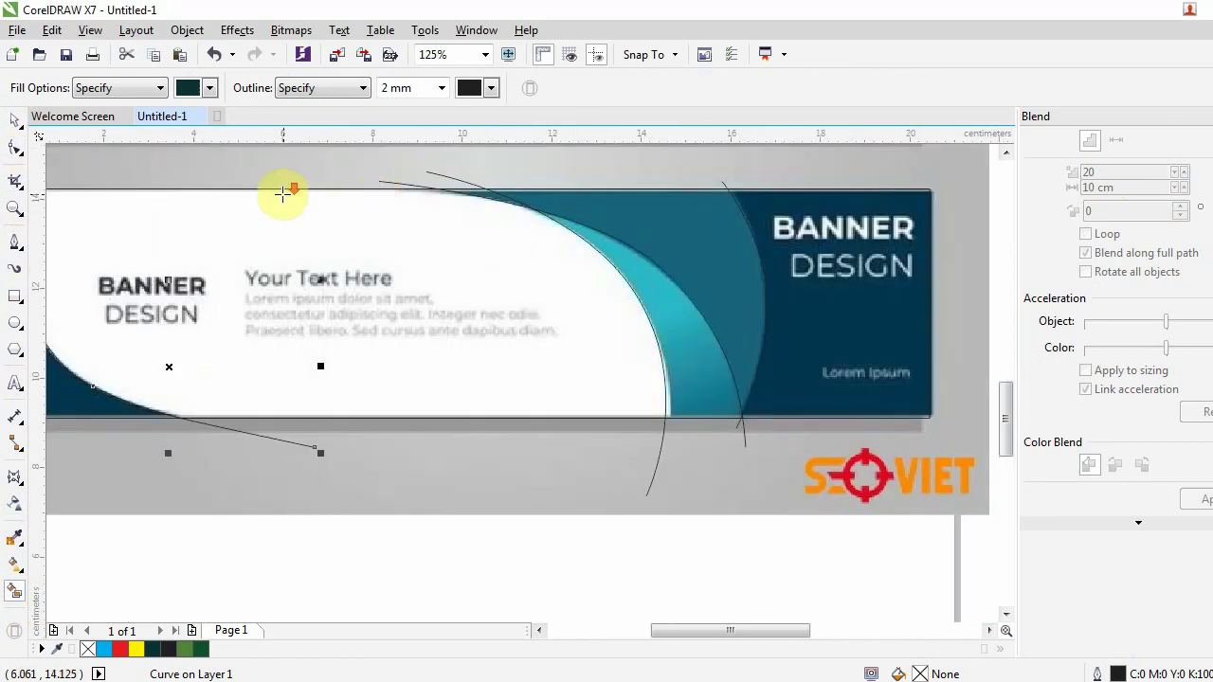
scroll(283, 194, "down", 2)
left_click(192, 87)
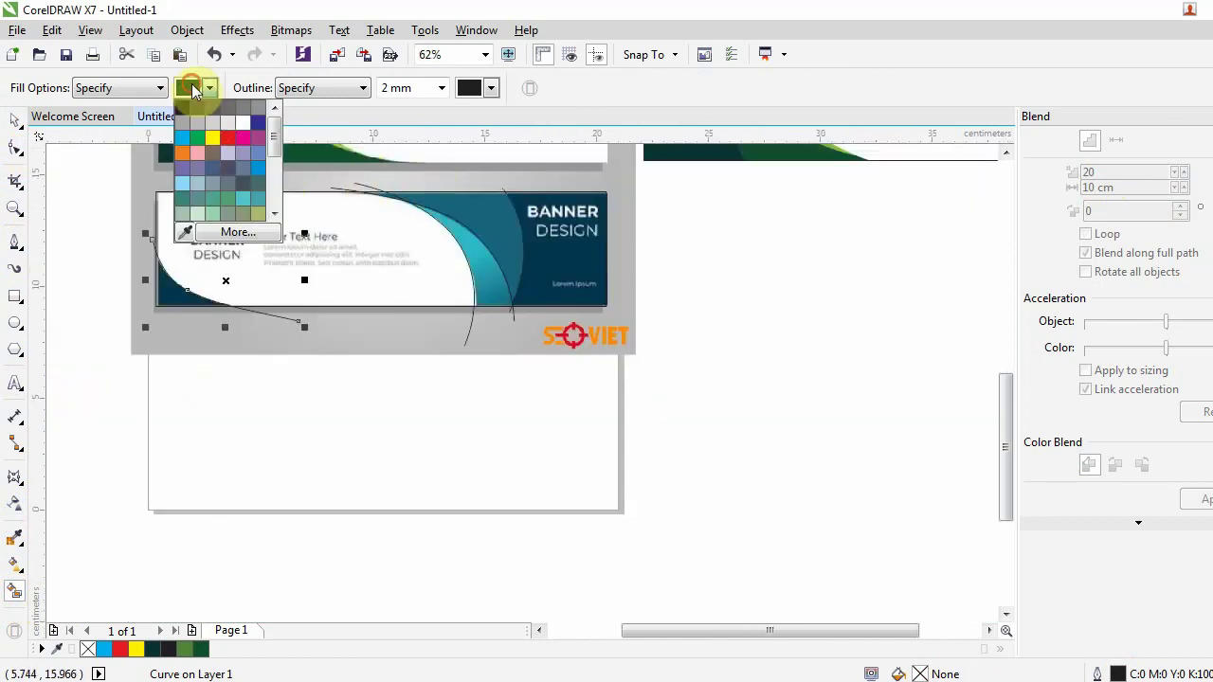
left_click(187, 233)
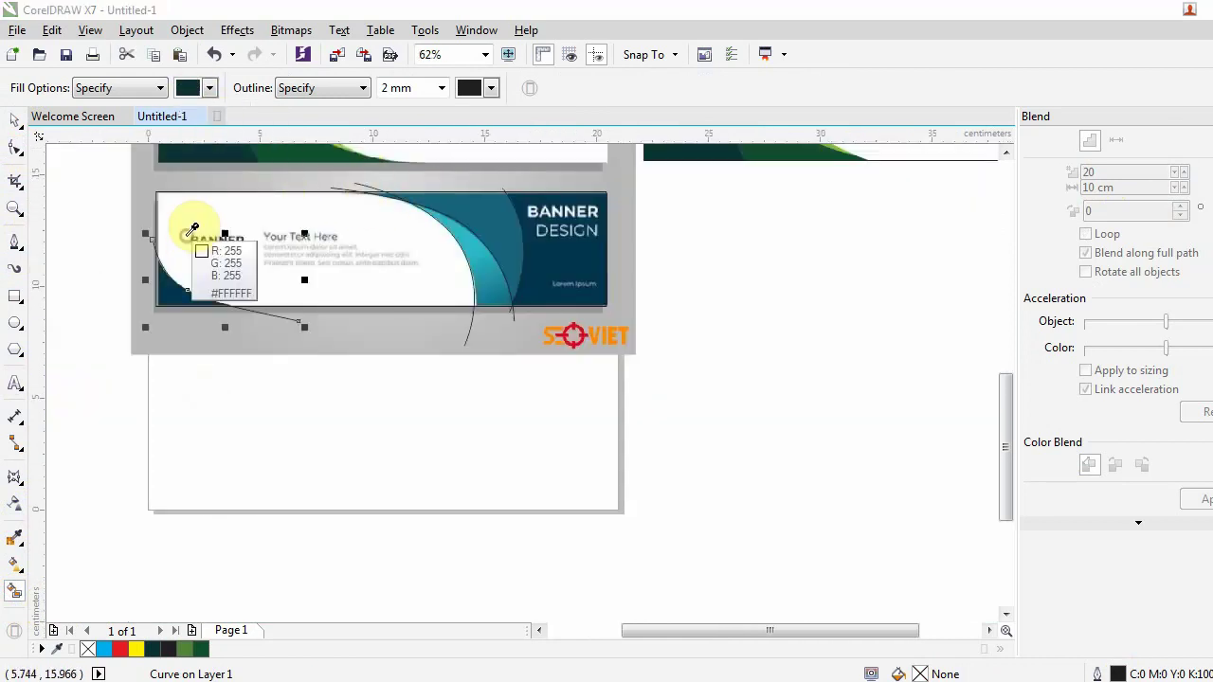
left_click(580, 260)
left_click(578, 260)
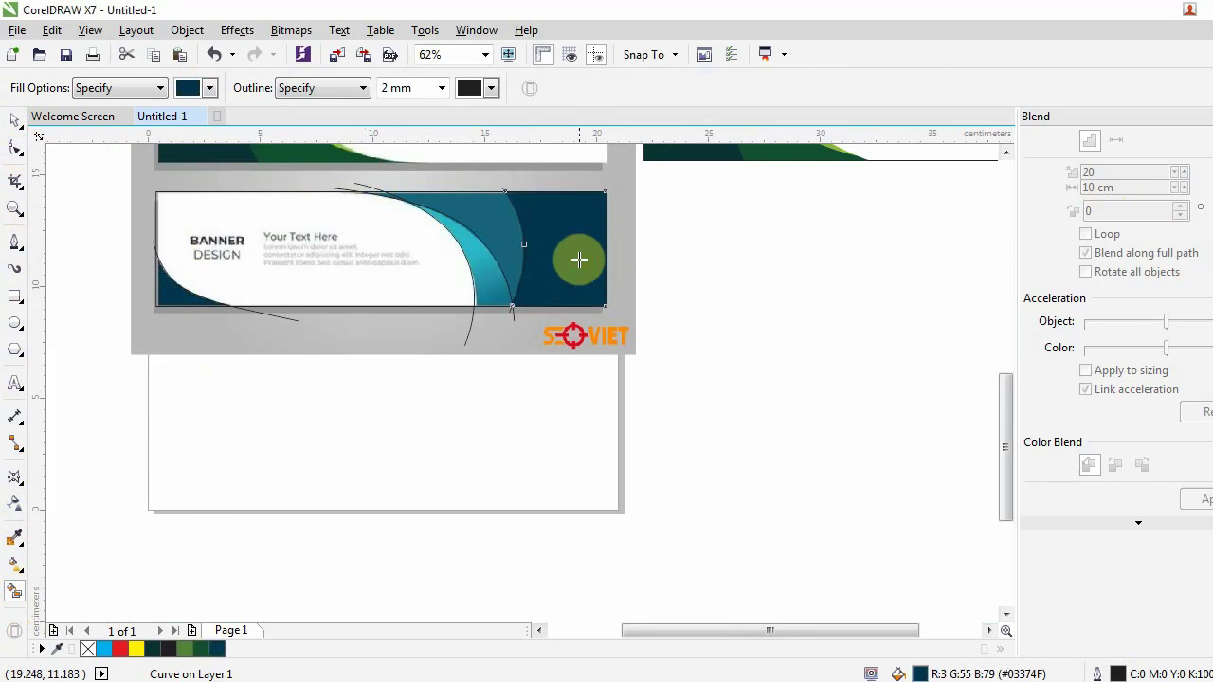
Fill the crescent with sampled teal #2595AB
left_click(192, 87)
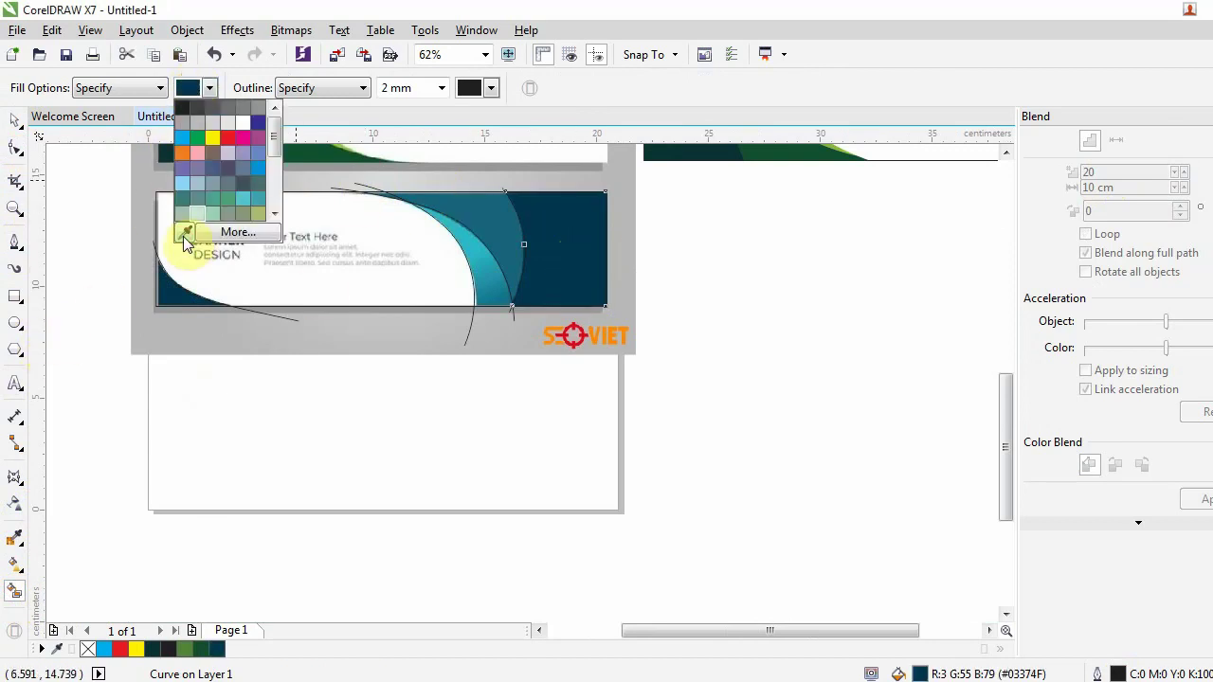
left_click(186, 233)
left_click(488, 217)
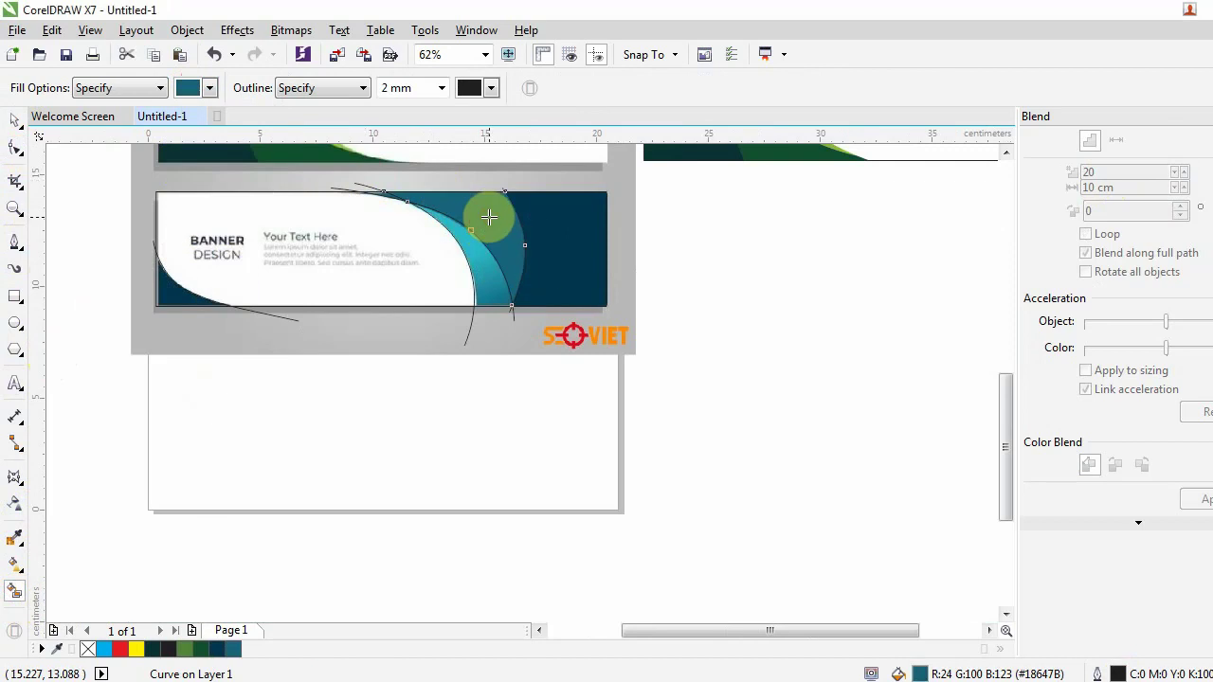
left_click(189, 88)
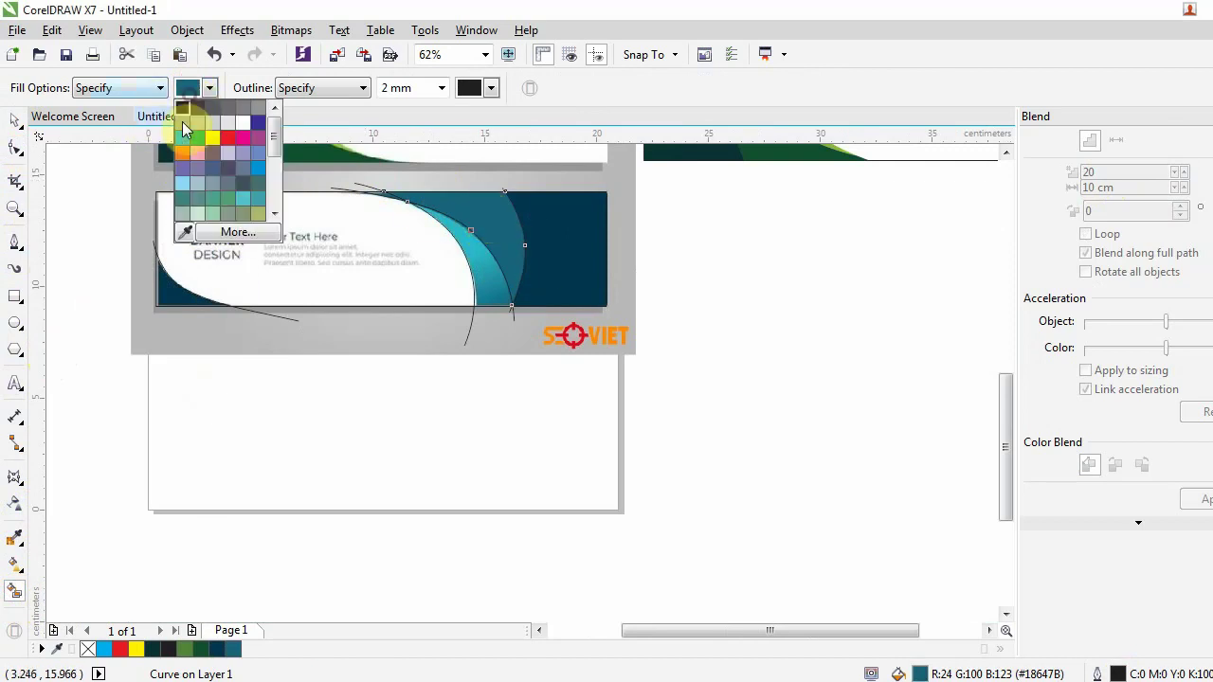
left_click(179, 233)
left_click(486, 275)
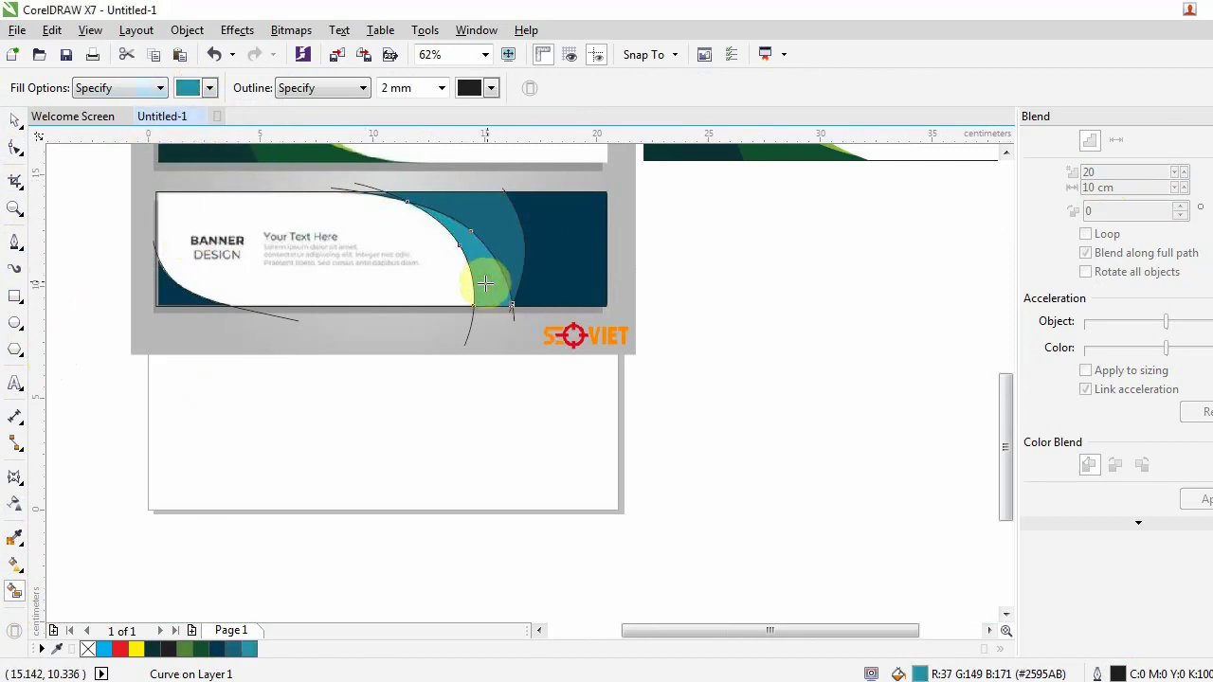
left_click(209, 157)
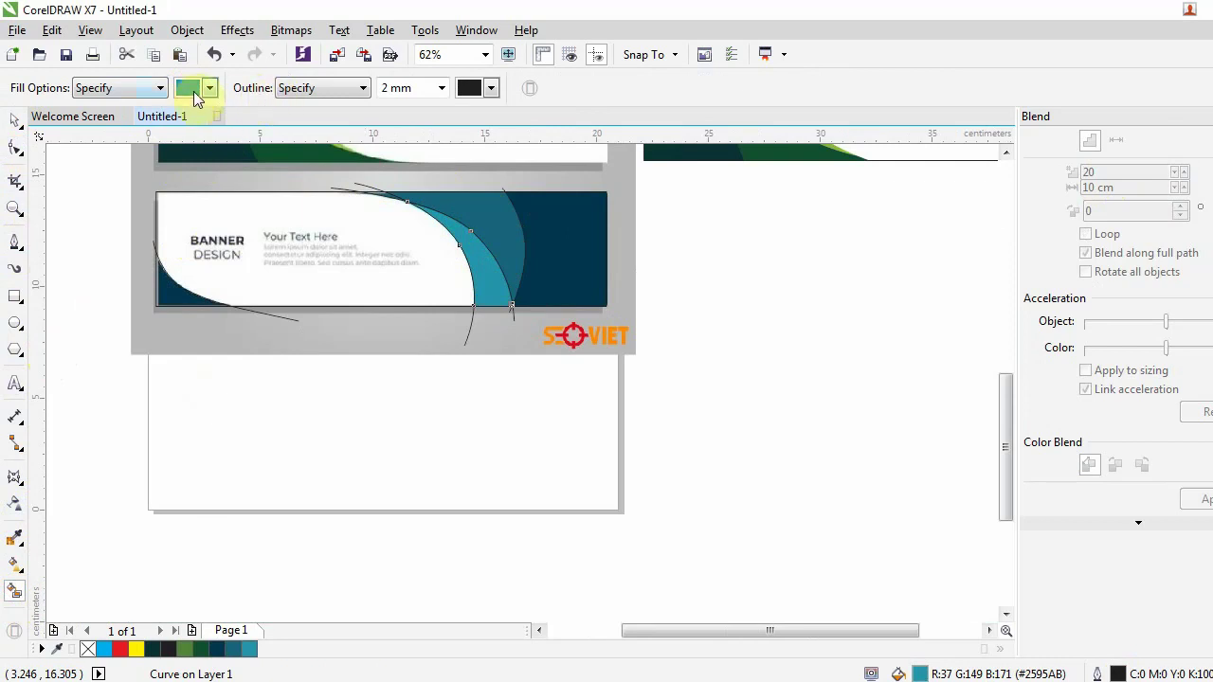
Fill the lower-left wave with sampled dark navy #013751
left_click(185, 90)
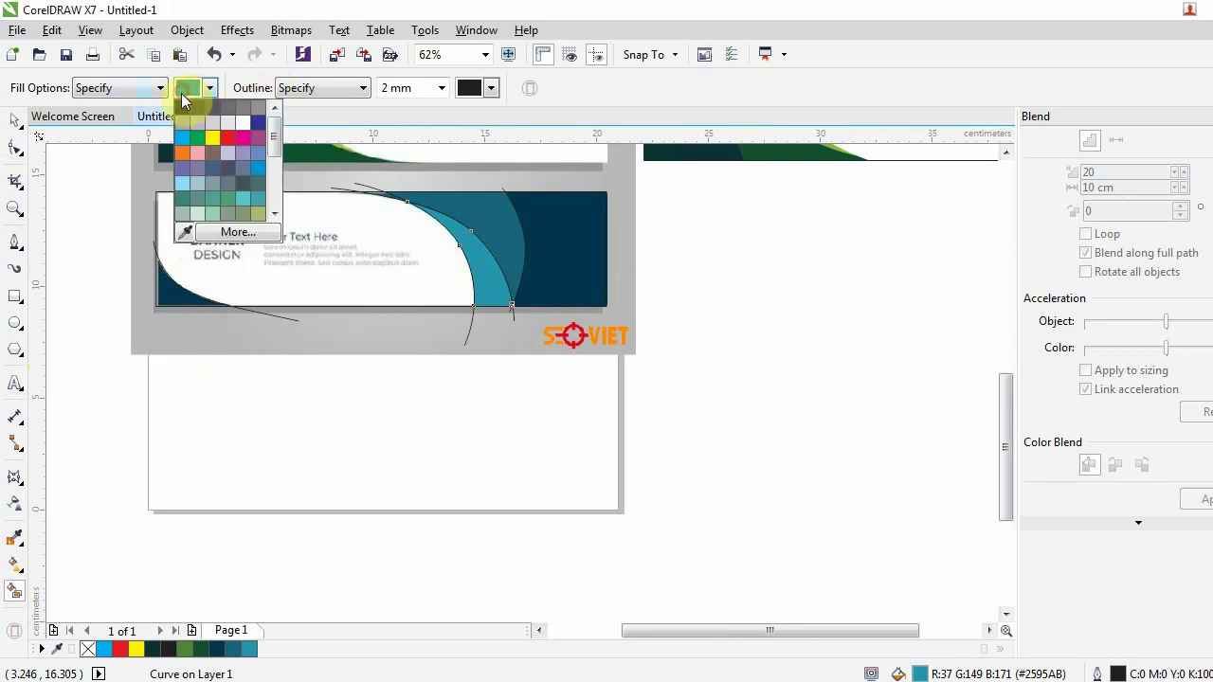
left_click(184, 231)
left_click(167, 290)
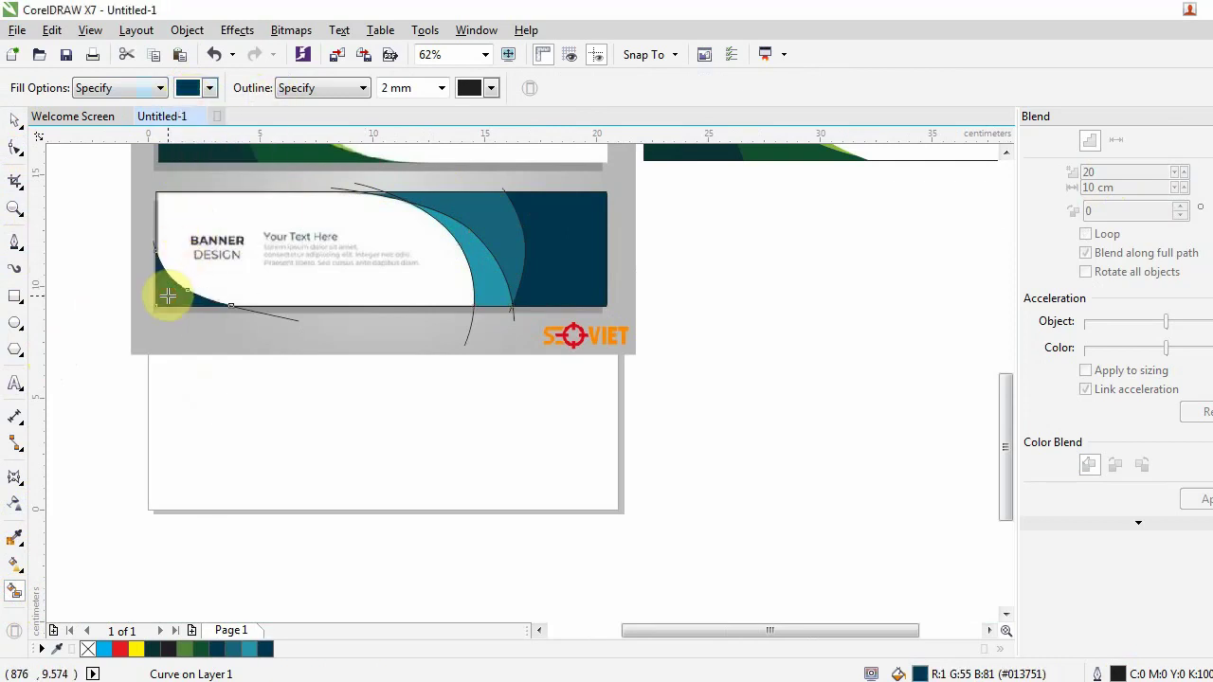
left_click(16, 120)
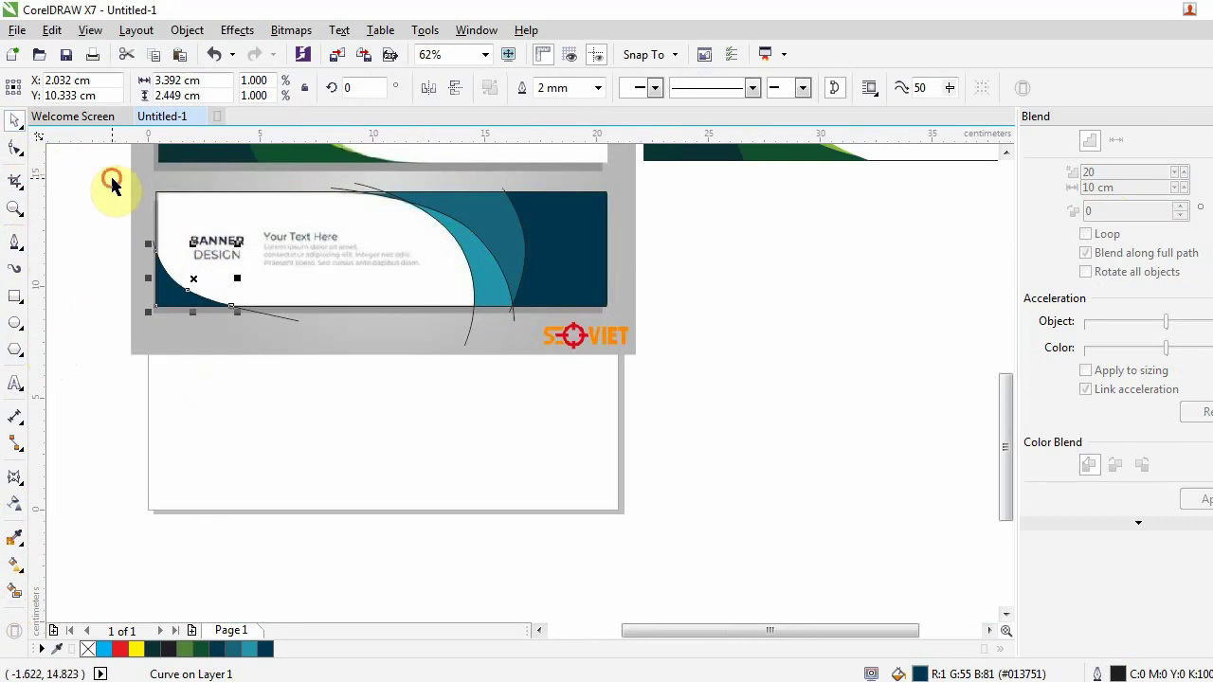
Marquee-select the traced teal banner's nine objects and move them right of the reference
left_click_drag(112, 179, 661, 303)
left_click_drag(678, 367, 679, 367)
scroll(133, 291, "down", 2)
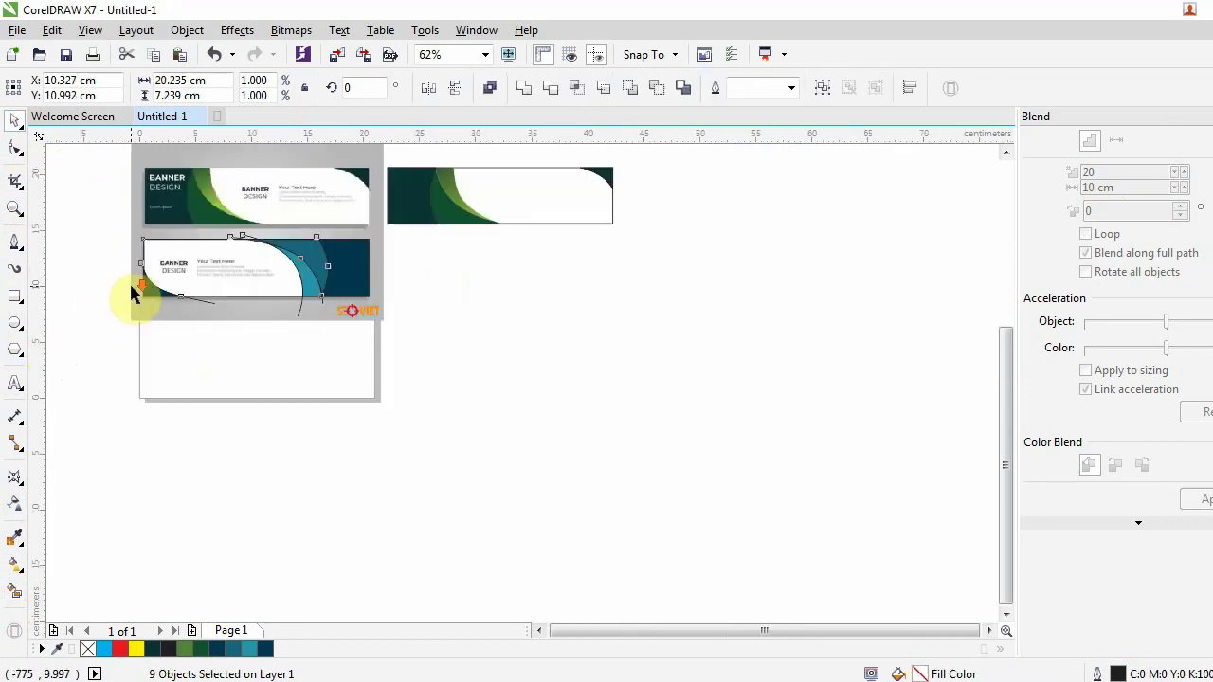
left_click_drag(263, 275, 516, 276)
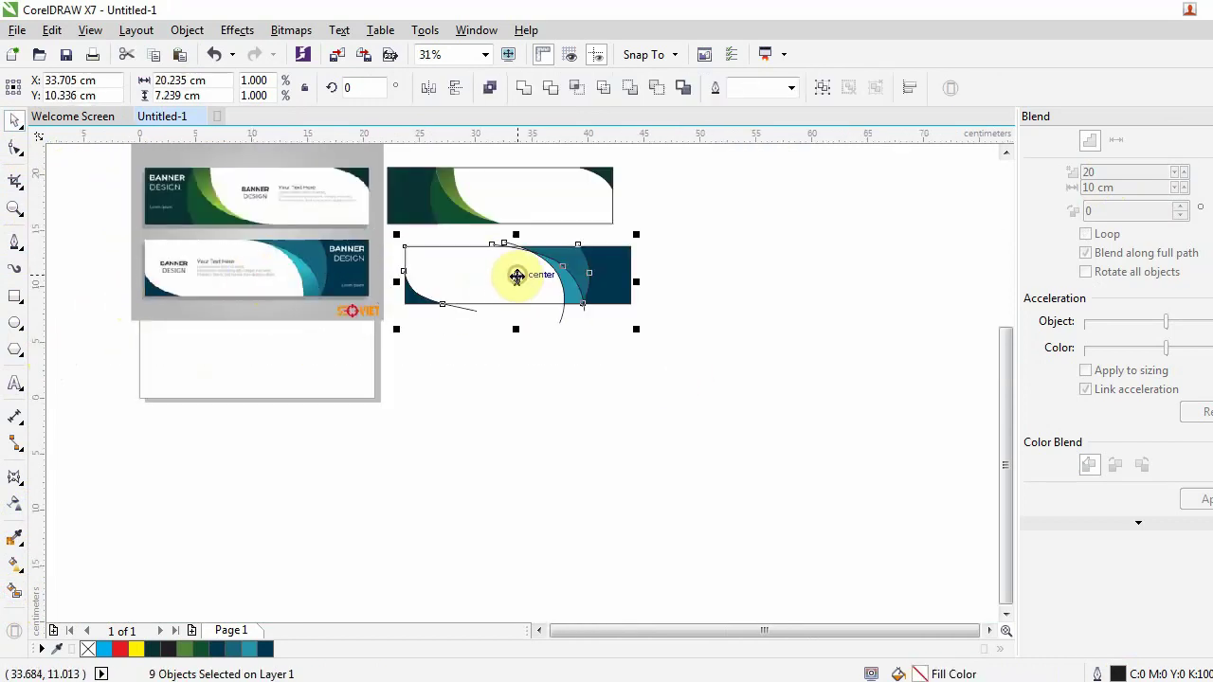
left_click(530, 379)
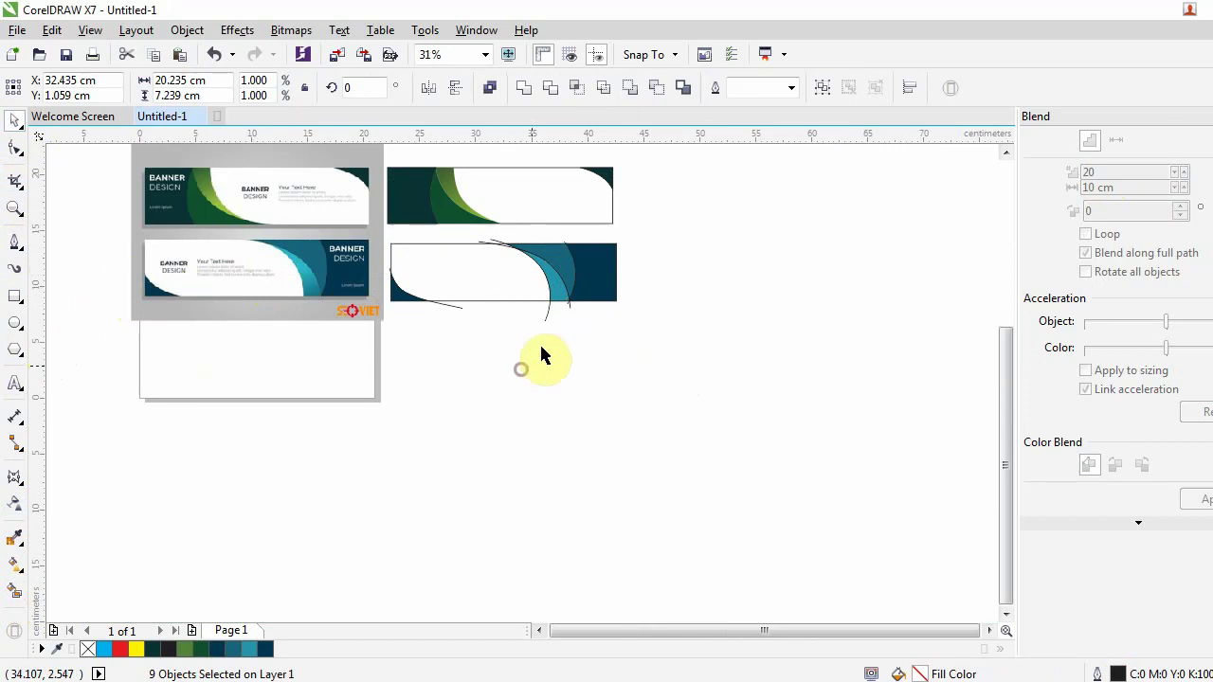
scroll(530, 275, "up", 2)
Select the teal wave shape and lay a linear fountain fill across it
left_click(394, 352)
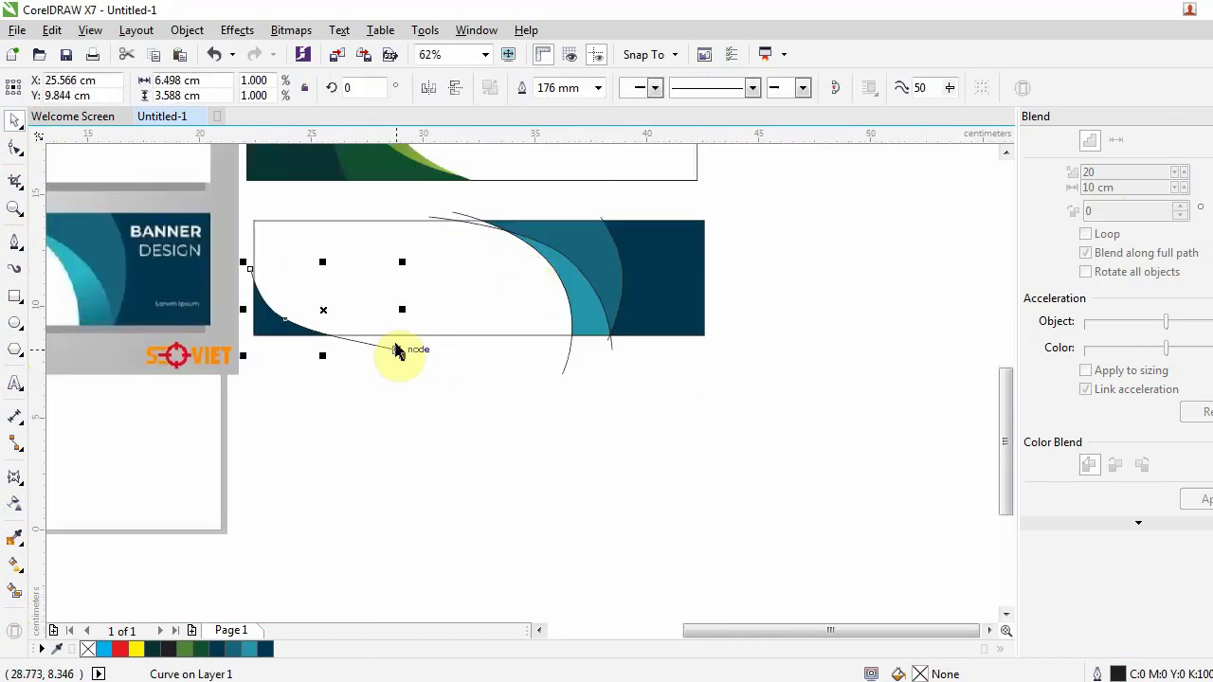
left_click(560, 360)
left_click(617, 355)
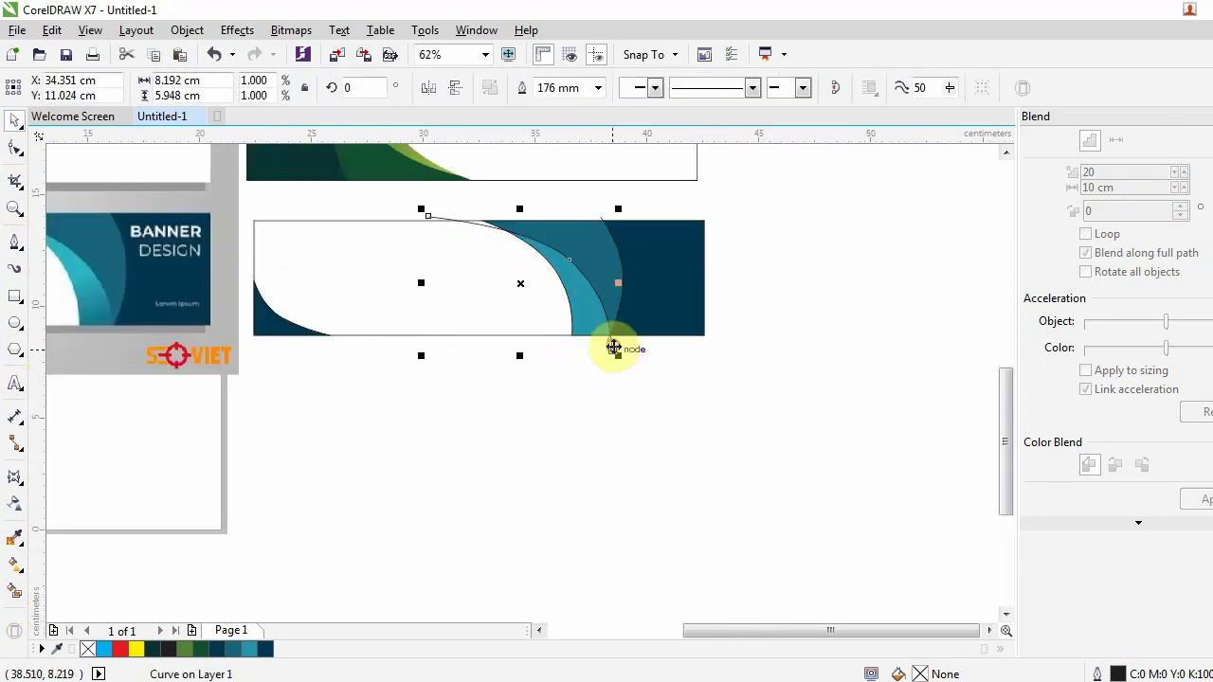
left_click(452, 230)
left_click(601, 211)
left_click(562, 304)
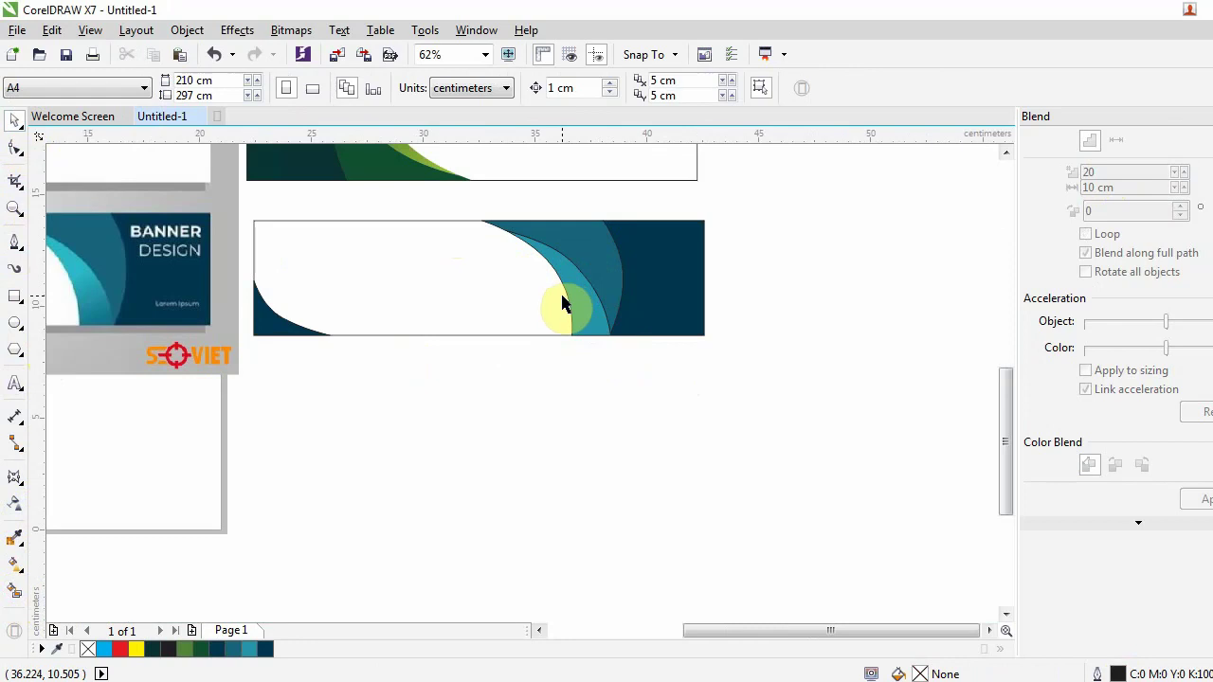
scroll(562, 303, "down", 2)
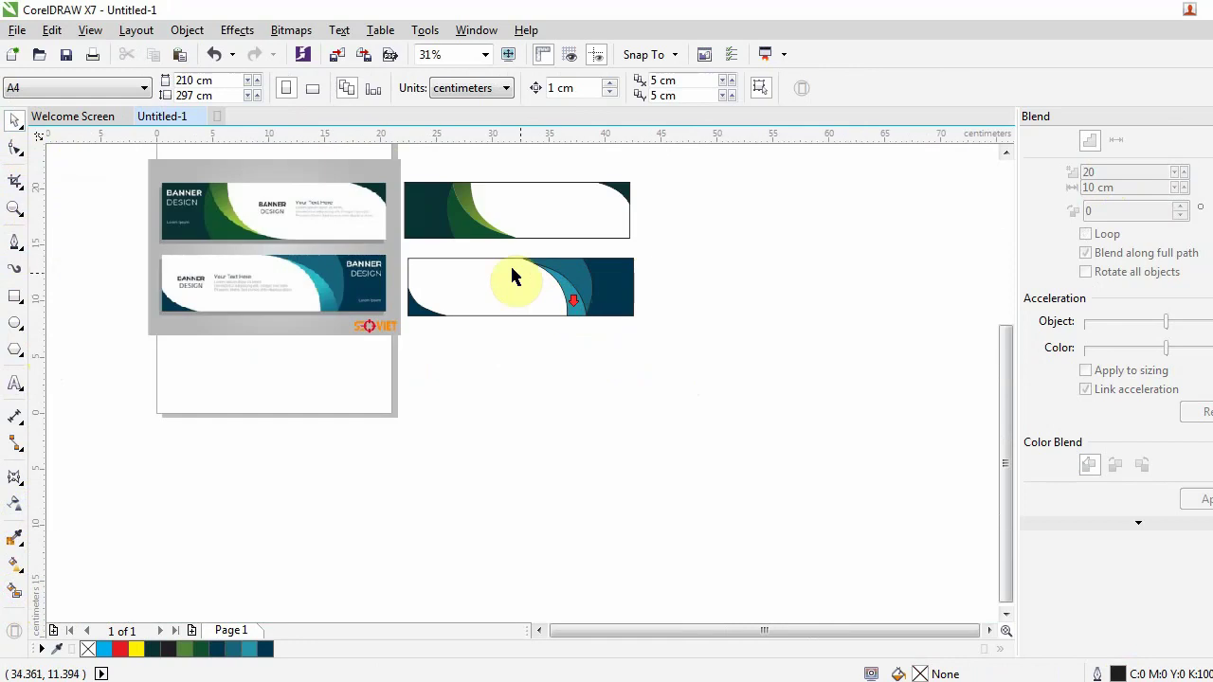
left_click(579, 303)
left_click(16, 561)
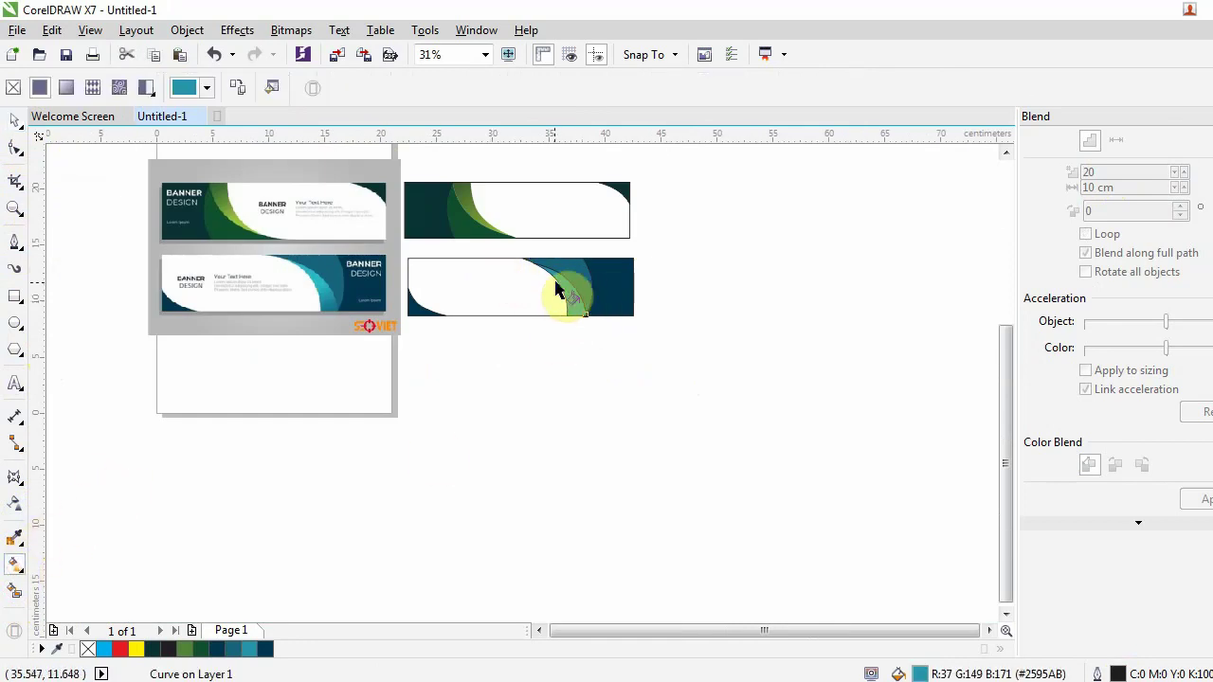
left_click_drag(565, 284, 582, 331)
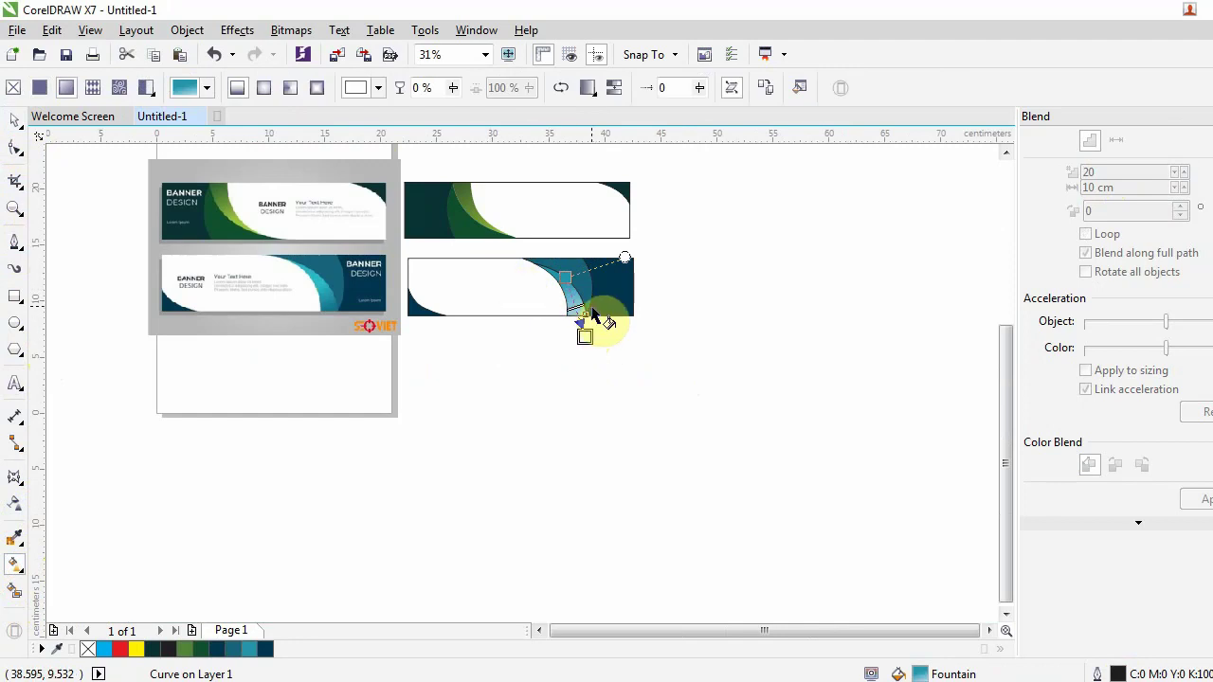
Eyedropper the gradient's start node to #2CB8C7 and end node to #14748D from the reference
left_click(566, 275)
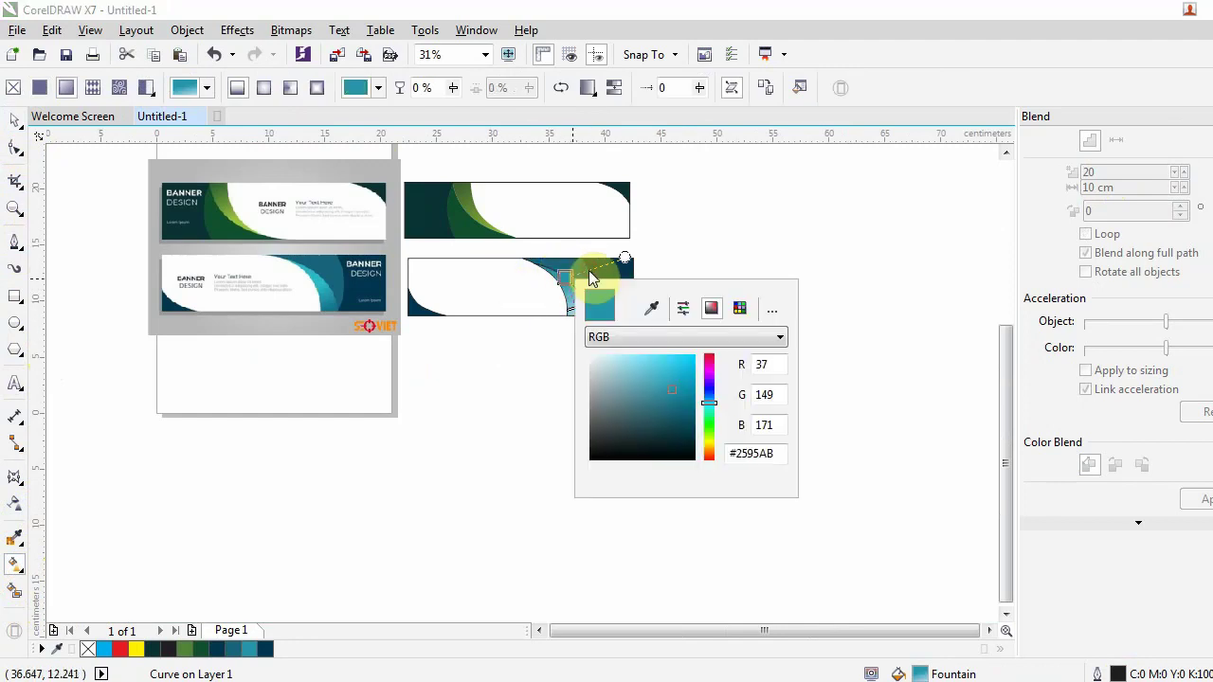
left_click(650, 309)
left_click(322, 276)
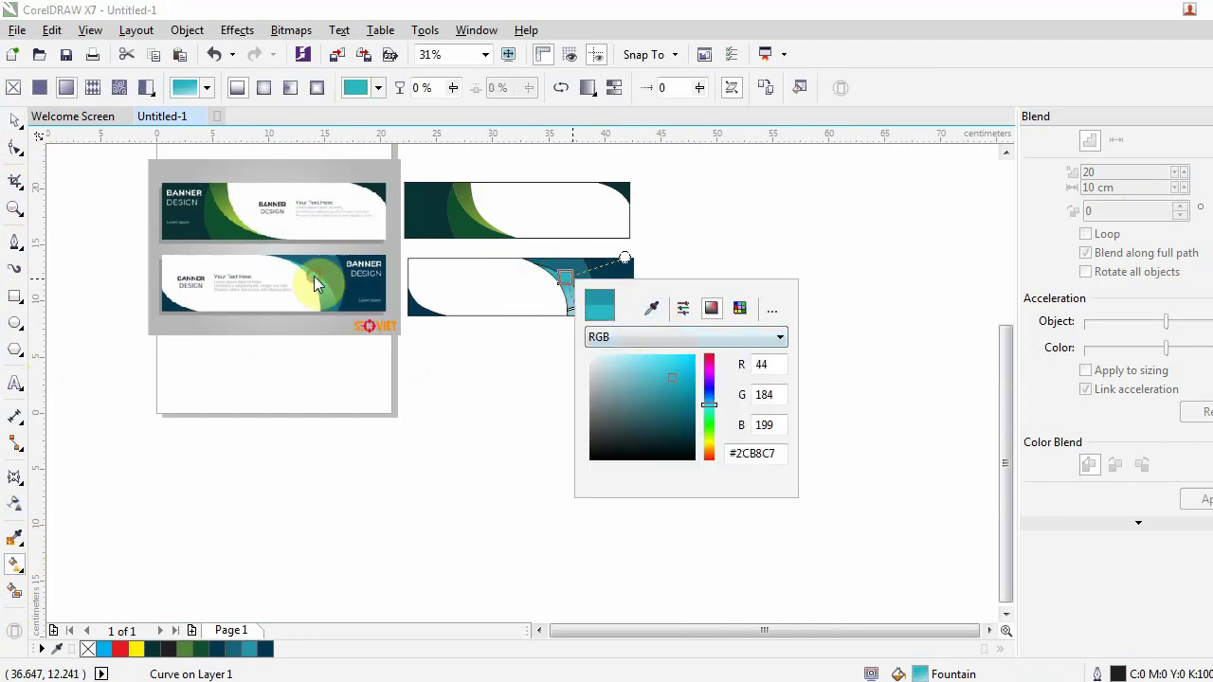
left_click(571, 315)
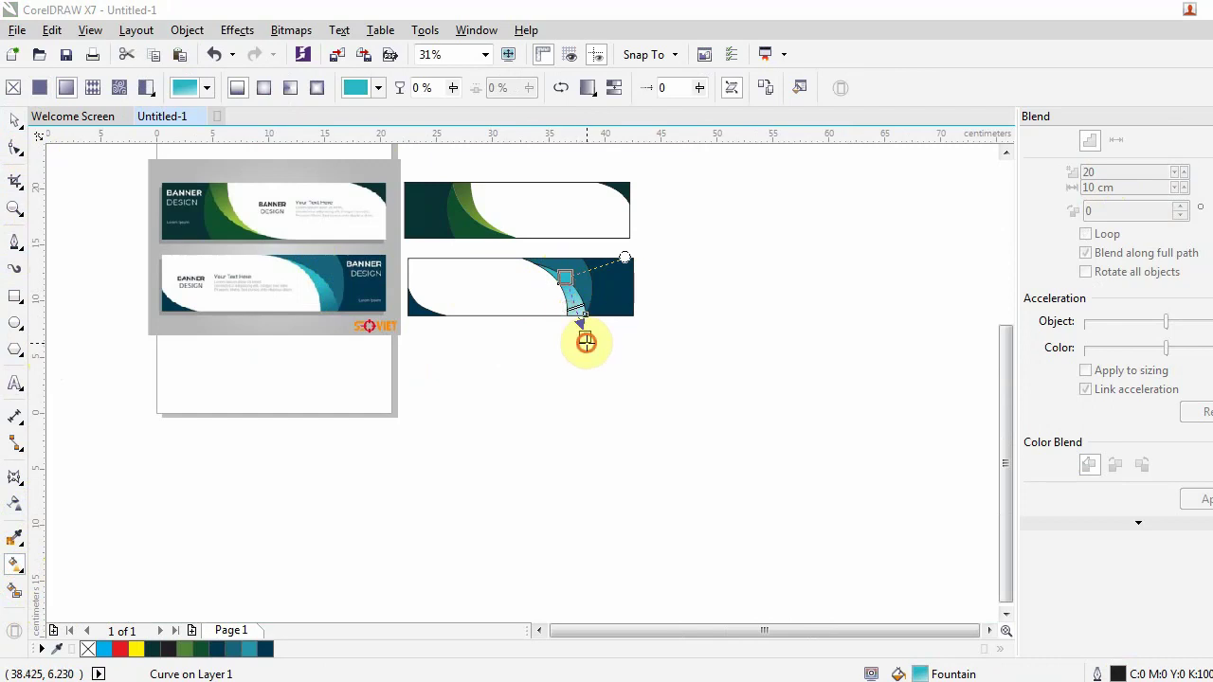
left_click(609, 329)
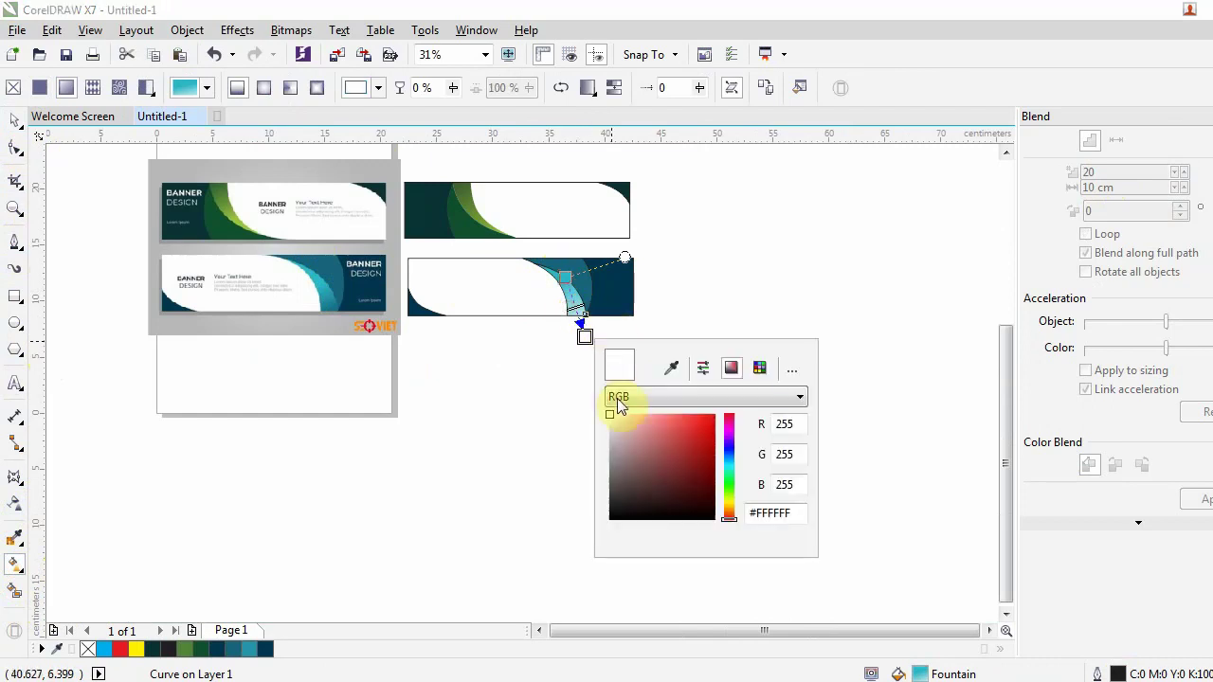
left_click(667, 368)
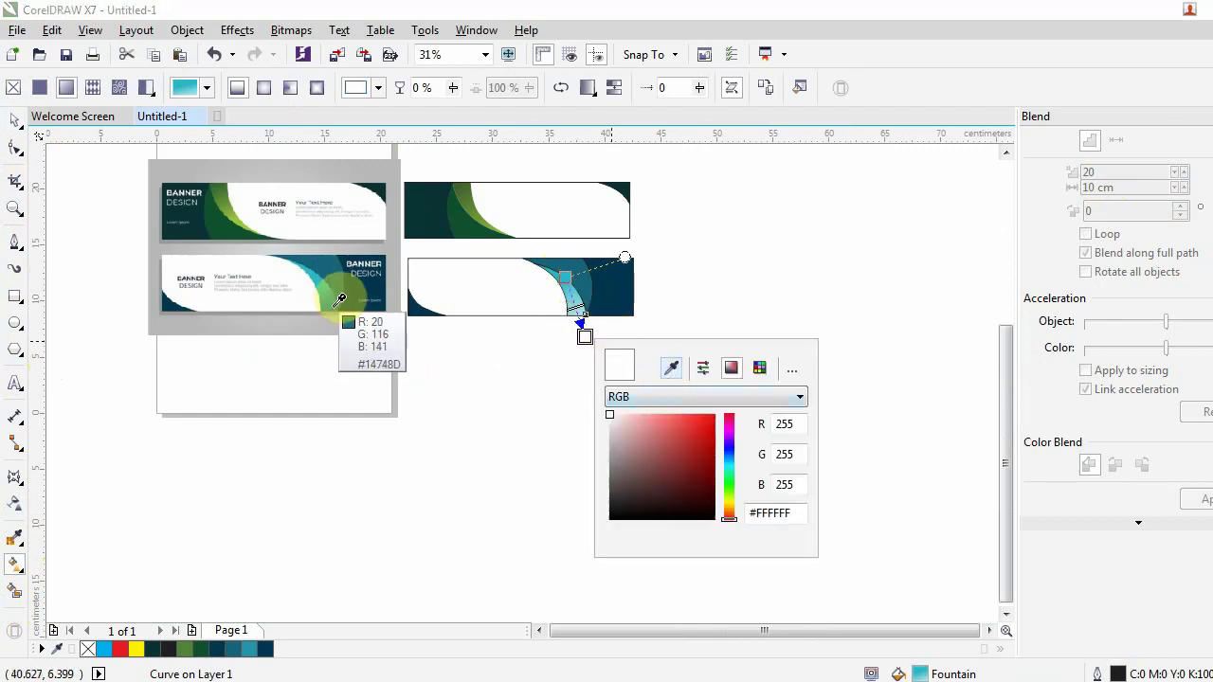
left_click(334, 313)
left_click(14, 120)
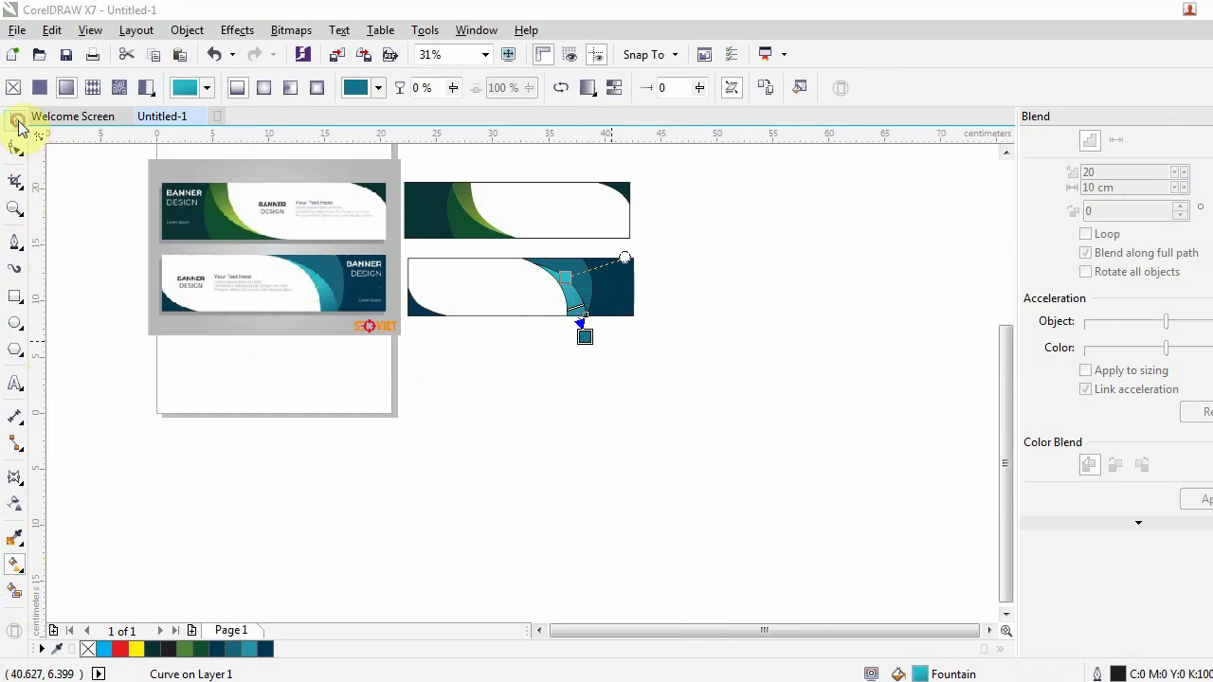
Fill the inner wave curve with a linear gradient whose end node is sampled teal #18647B
left_click(555, 346)
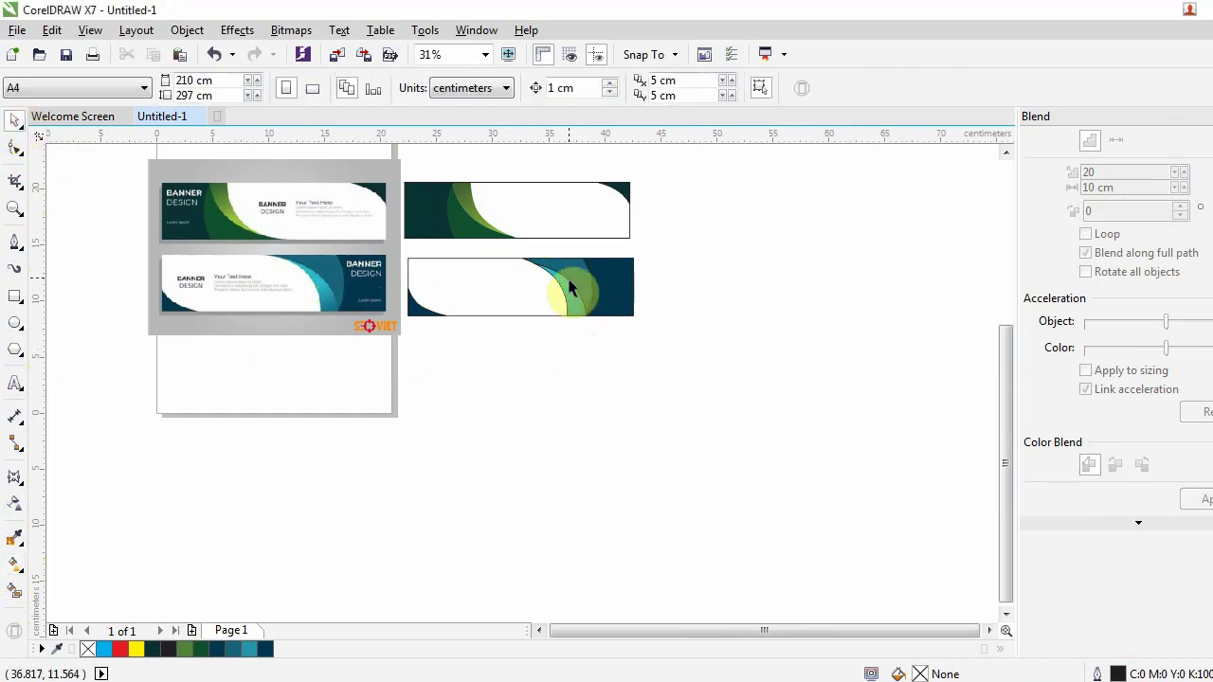
left_click(572, 270)
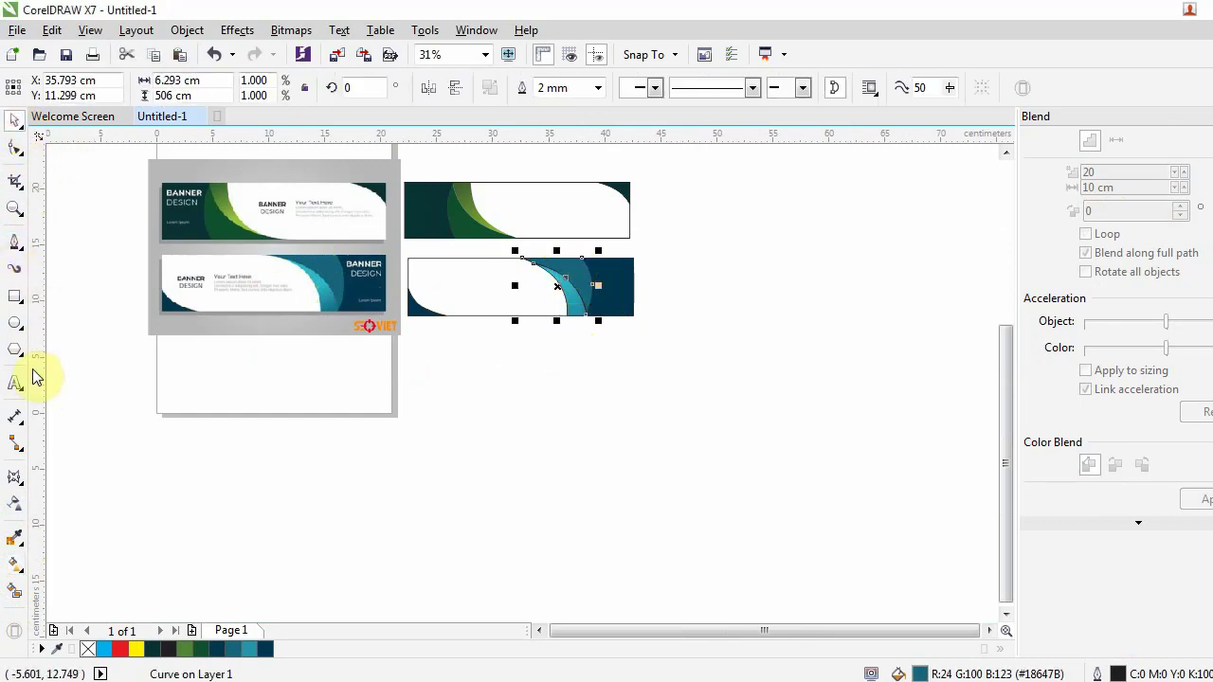
left_click(14, 571)
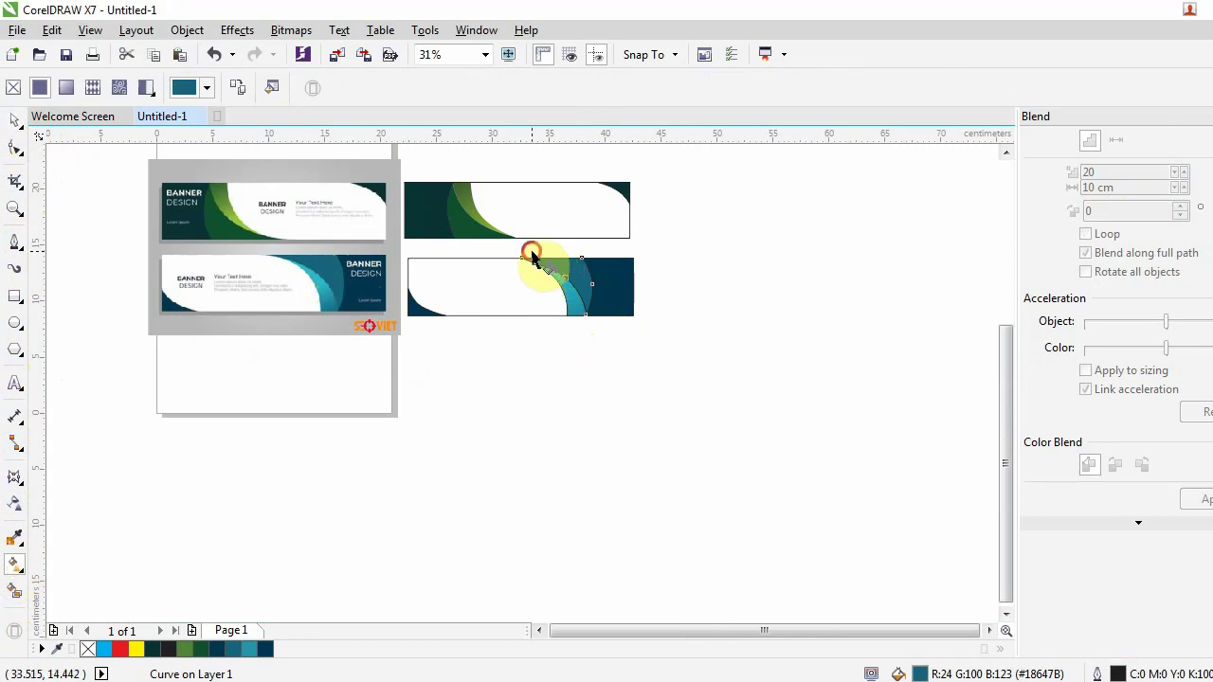
left_click_drag(532, 256, 592, 285)
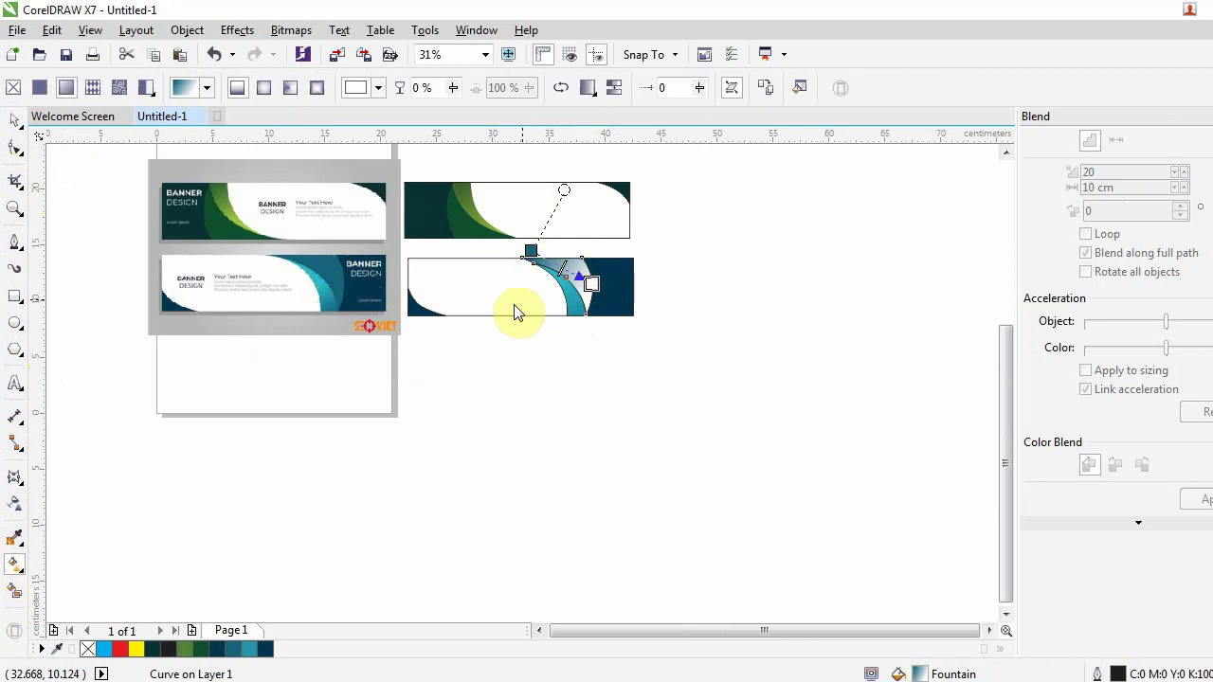
left_click(560, 353)
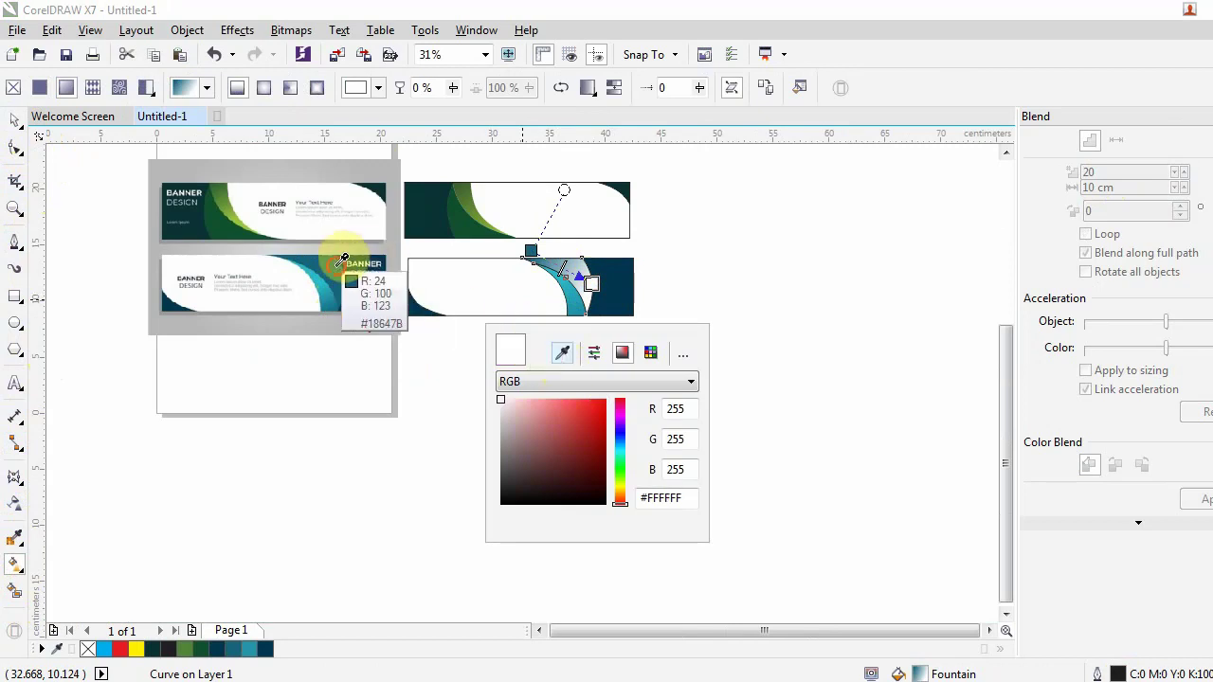
left_click(337, 265)
left_click(15, 121)
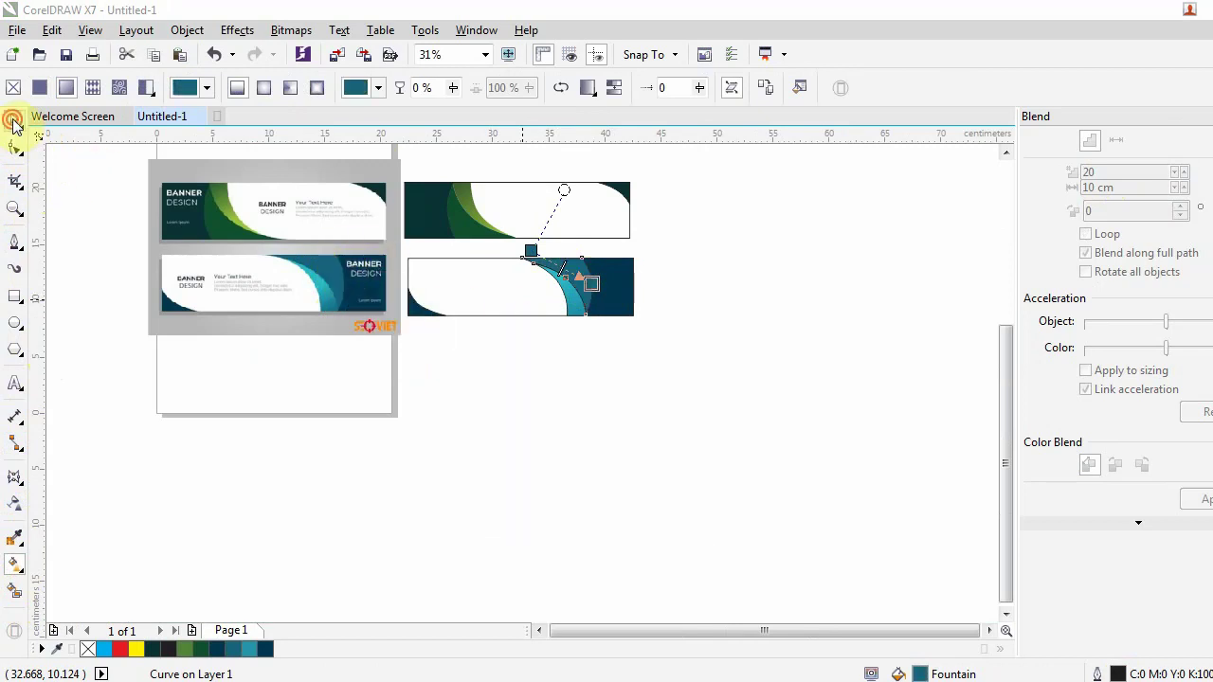
left_click(461, 376)
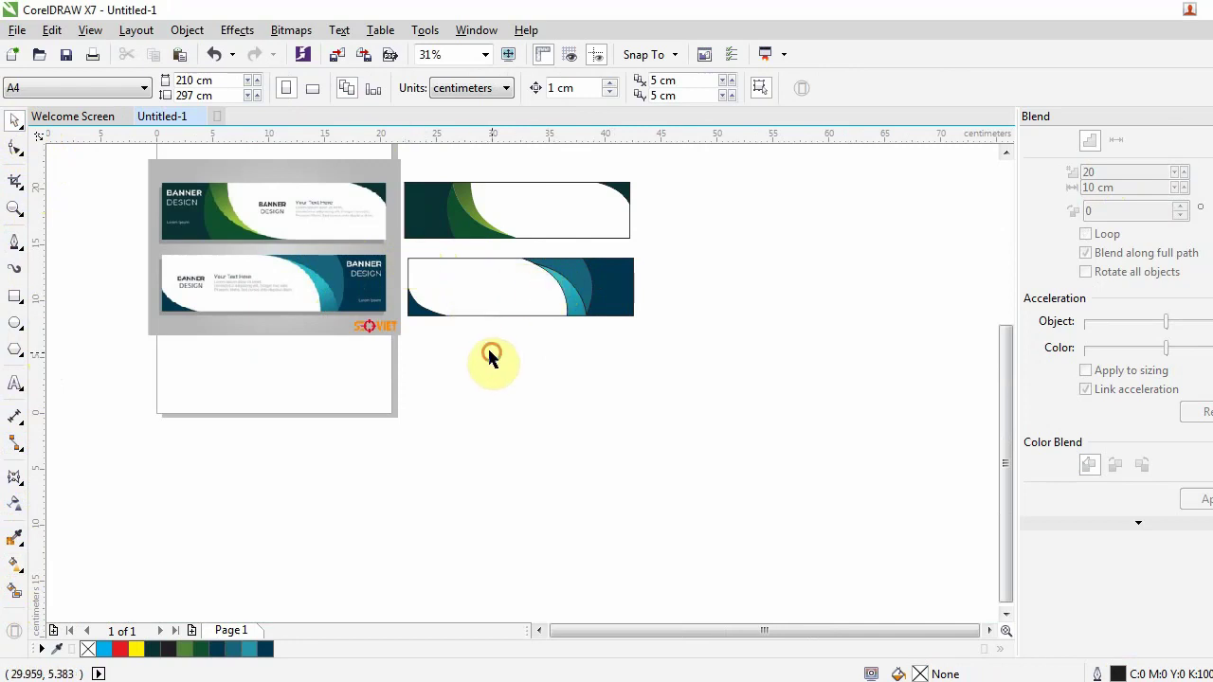
Set the outline width to None for the left-corner curve and the two wave shapes
left_click_drag(487, 346, 394, 275)
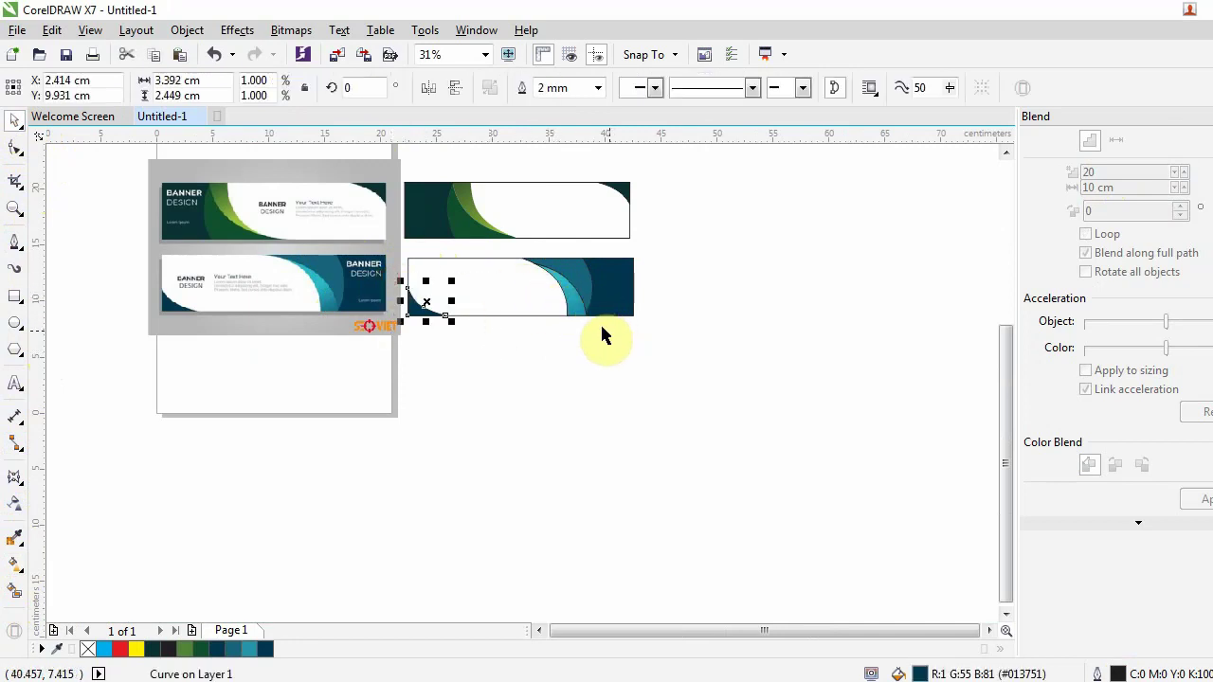
left_click(576, 278, "shift")
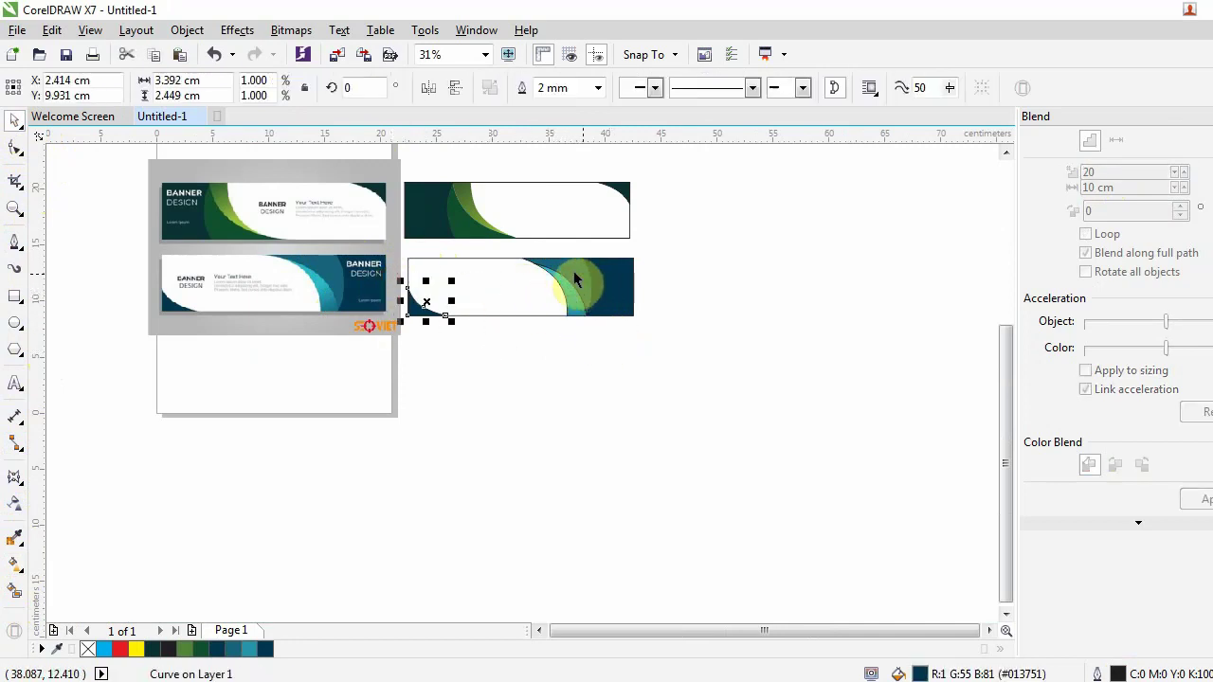
left_click_drag(503, 243, 606, 333)
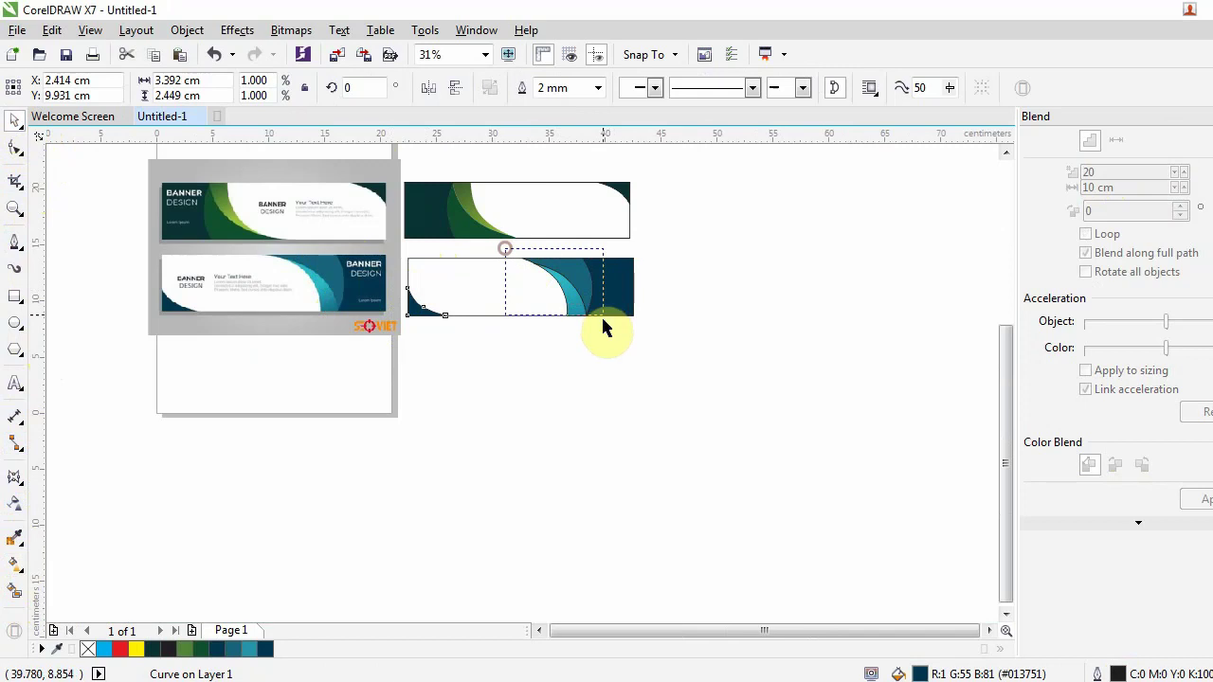
left_click(419, 313, "shift")
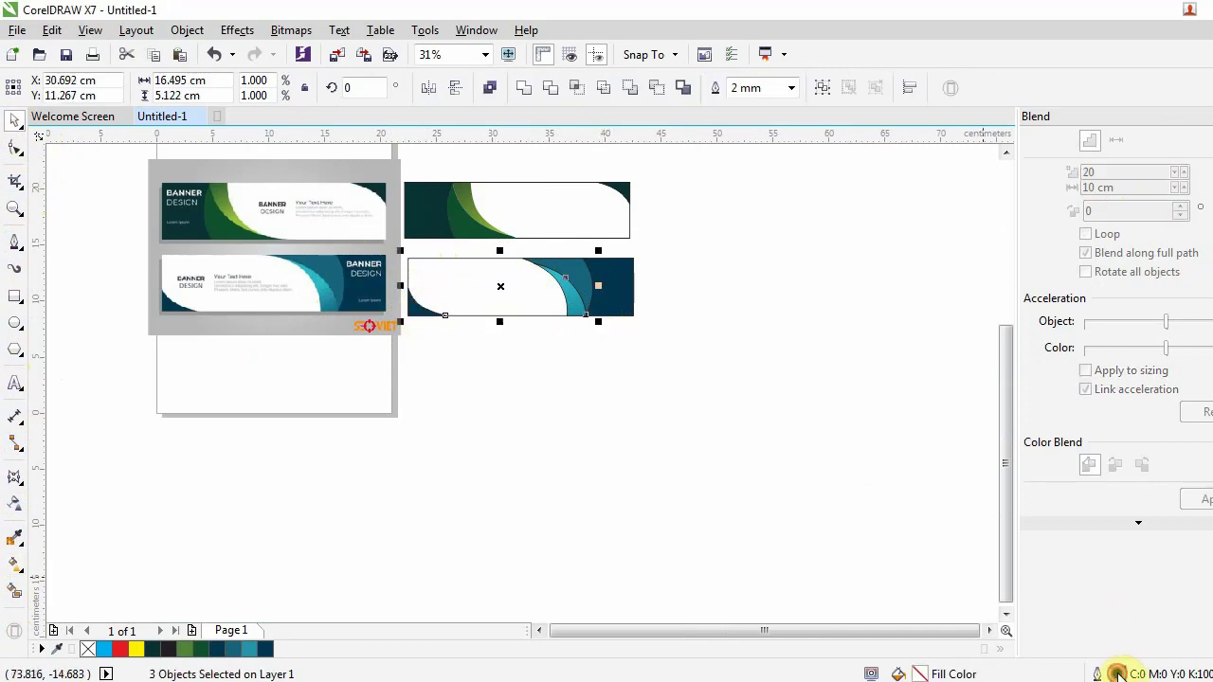
double_click(1118, 674)
left_click(528, 230)
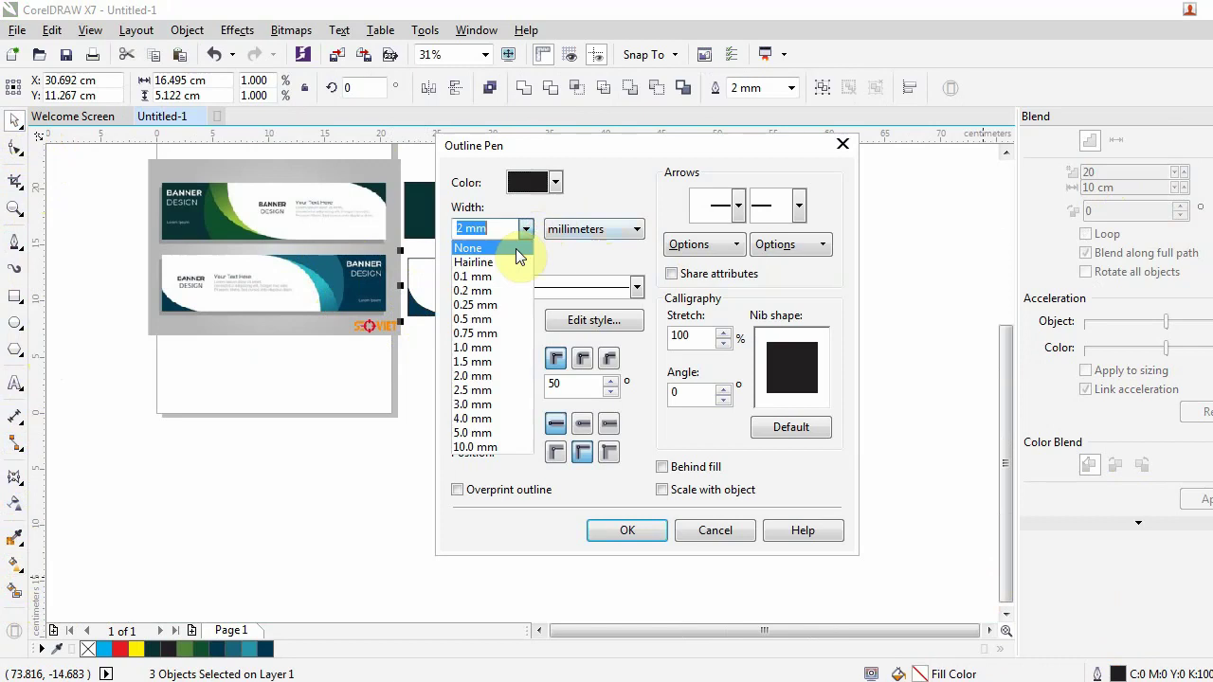
left_click(492, 245)
left_click(624, 529)
Move the lower traced banner up toward the green one
left_click(597, 460)
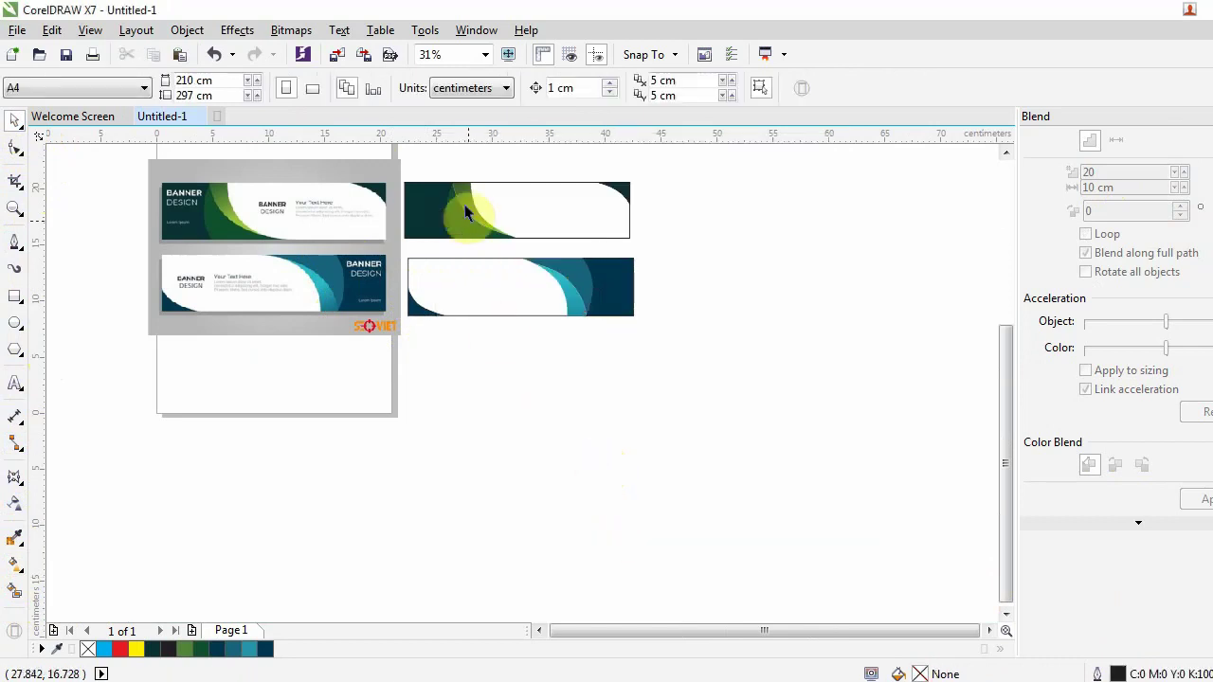
scroll(461, 203, "up", 1)
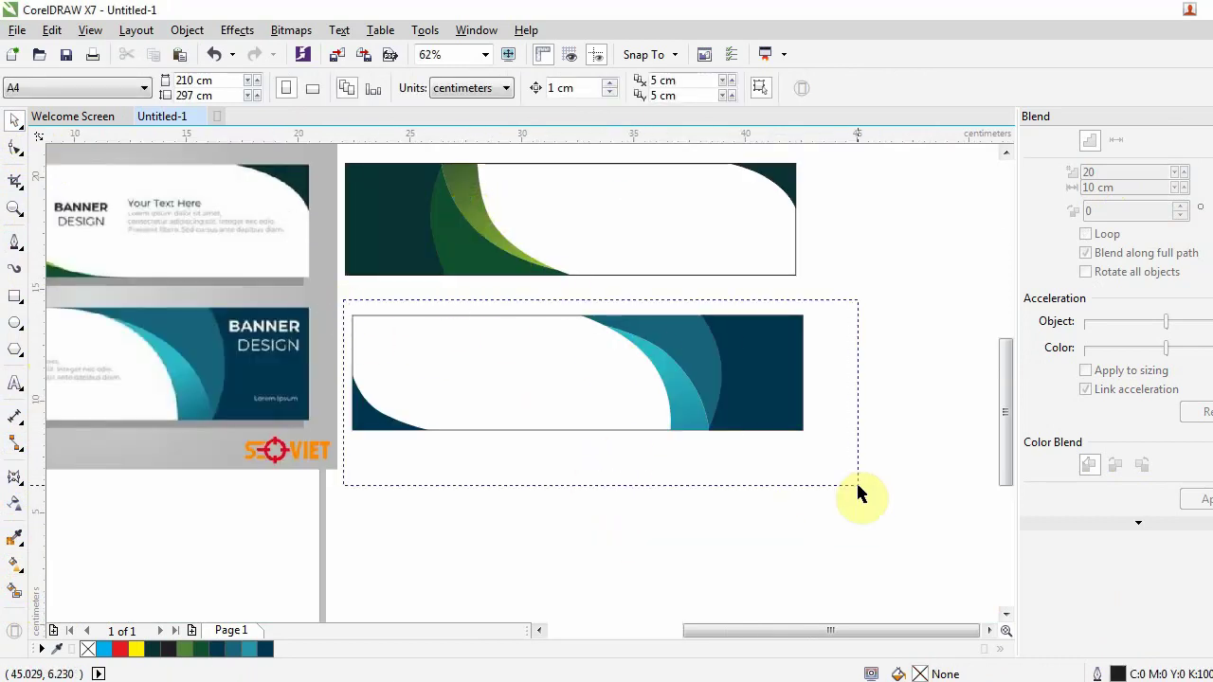
left_click_drag(343, 301, 858, 490)
left_click_drag(698, 414, 697, 387)
left_click(720, 495)
scroll(565, 267, "down", 1)
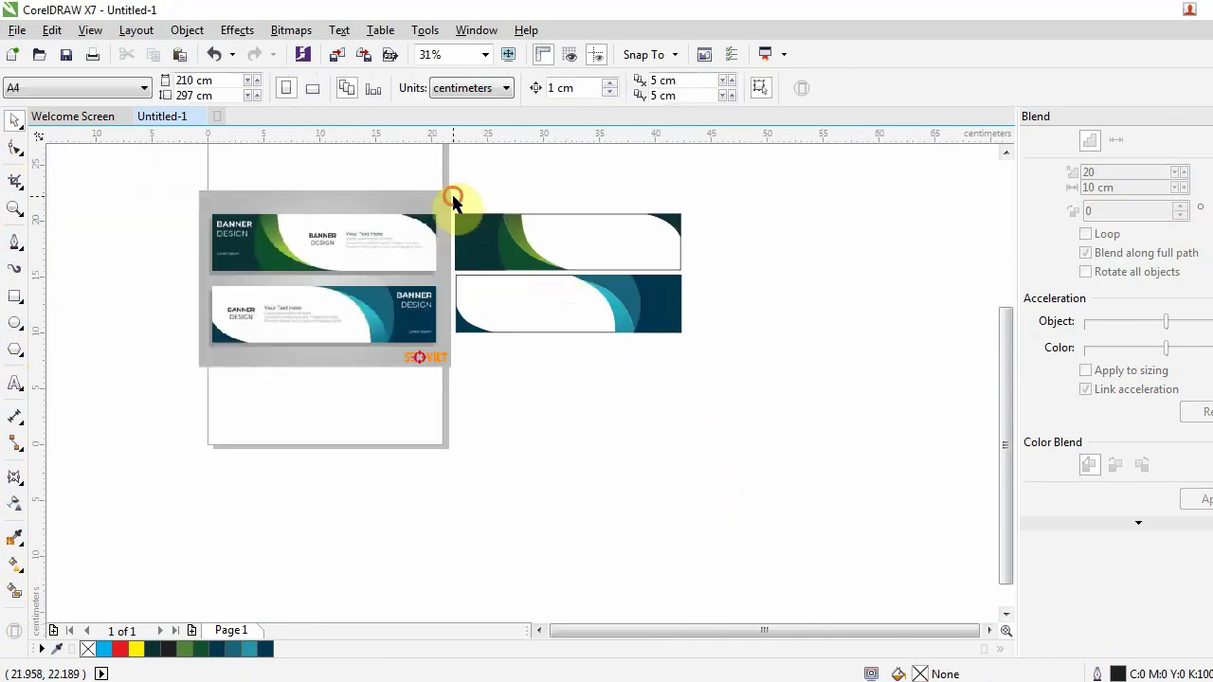
Shift the reference banner image left and zoom in on the banner's top edge
left_click_drag(453, 202, 432, 193)
left_click(648, 422)
scroll(561, 199, "down", 1)
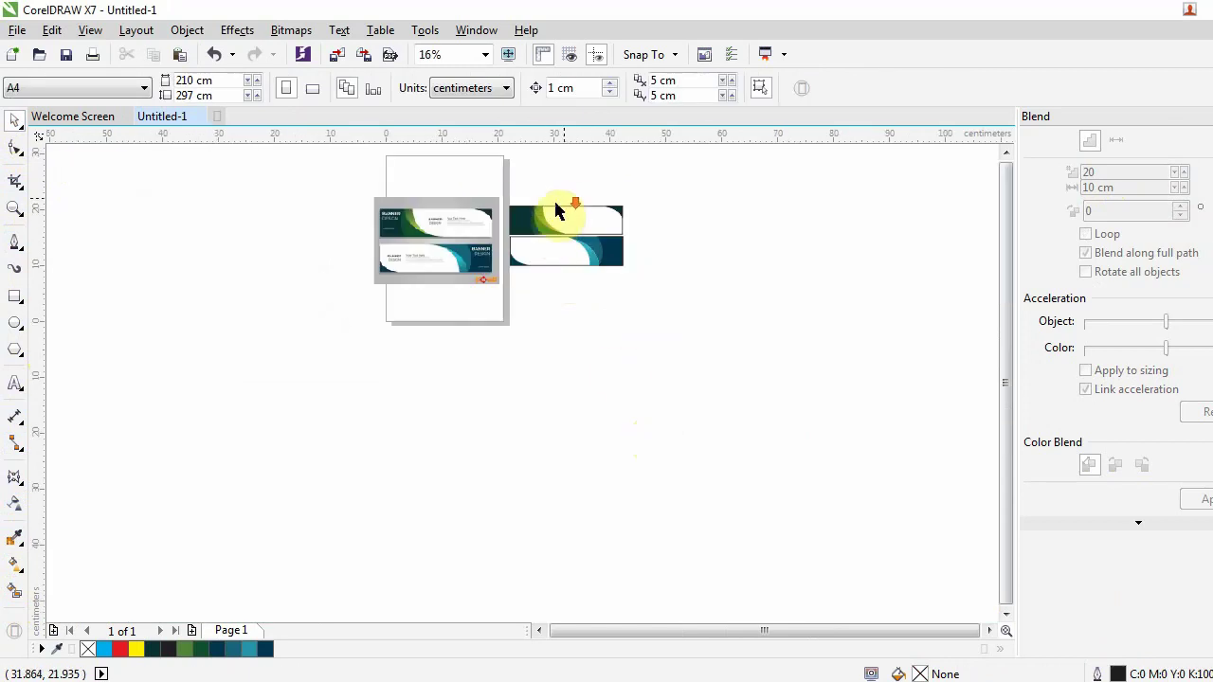
scroll(574, 203, "up", 2)
scroll(575, 204, "up", 1)
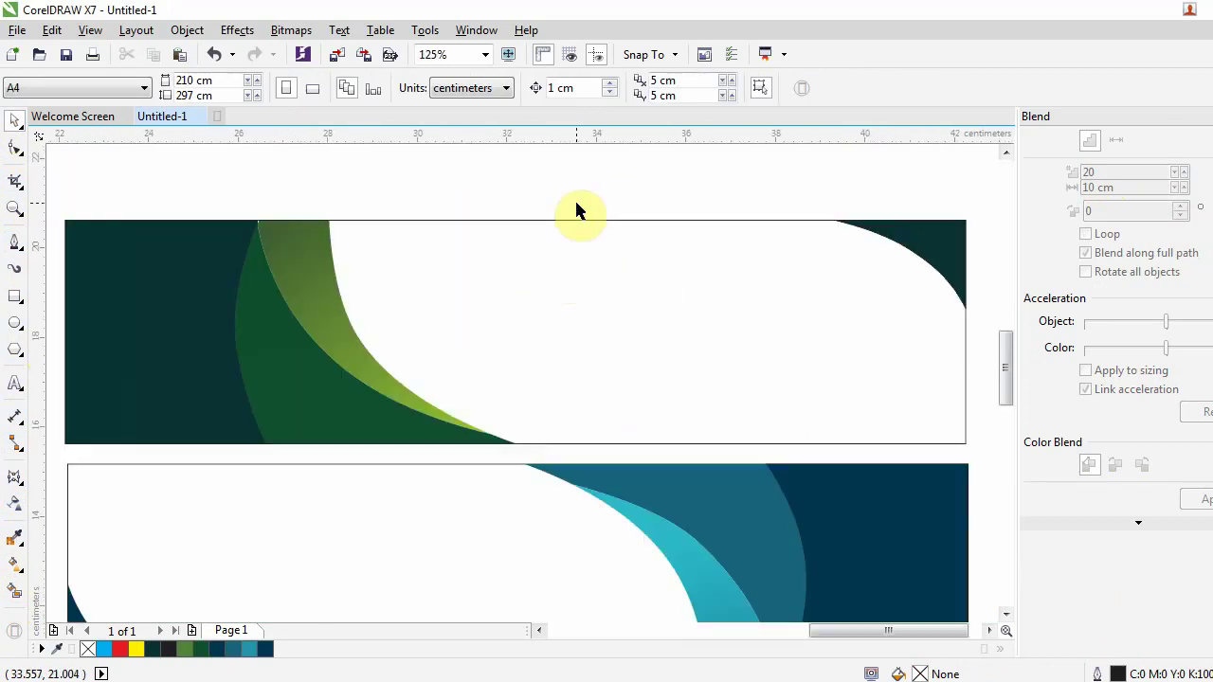
scroll(264, 197, "up", 2)
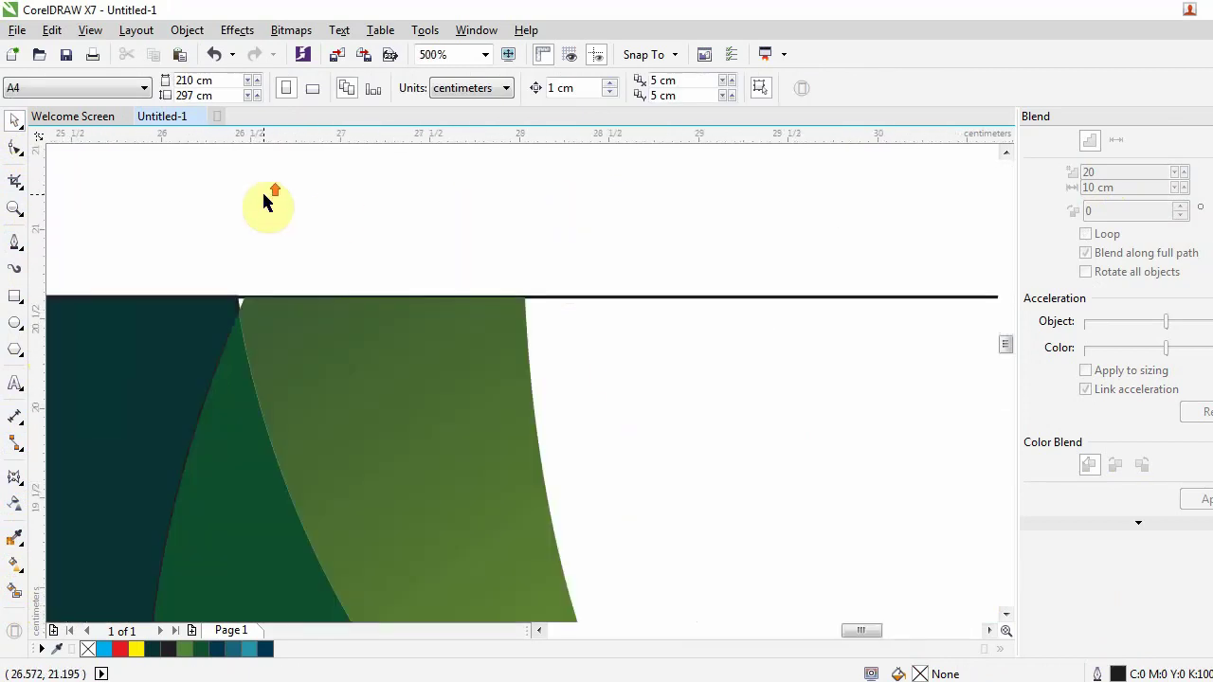
scroll(263, 198, "down", 1)
scroll(198, 238, "up", 2)
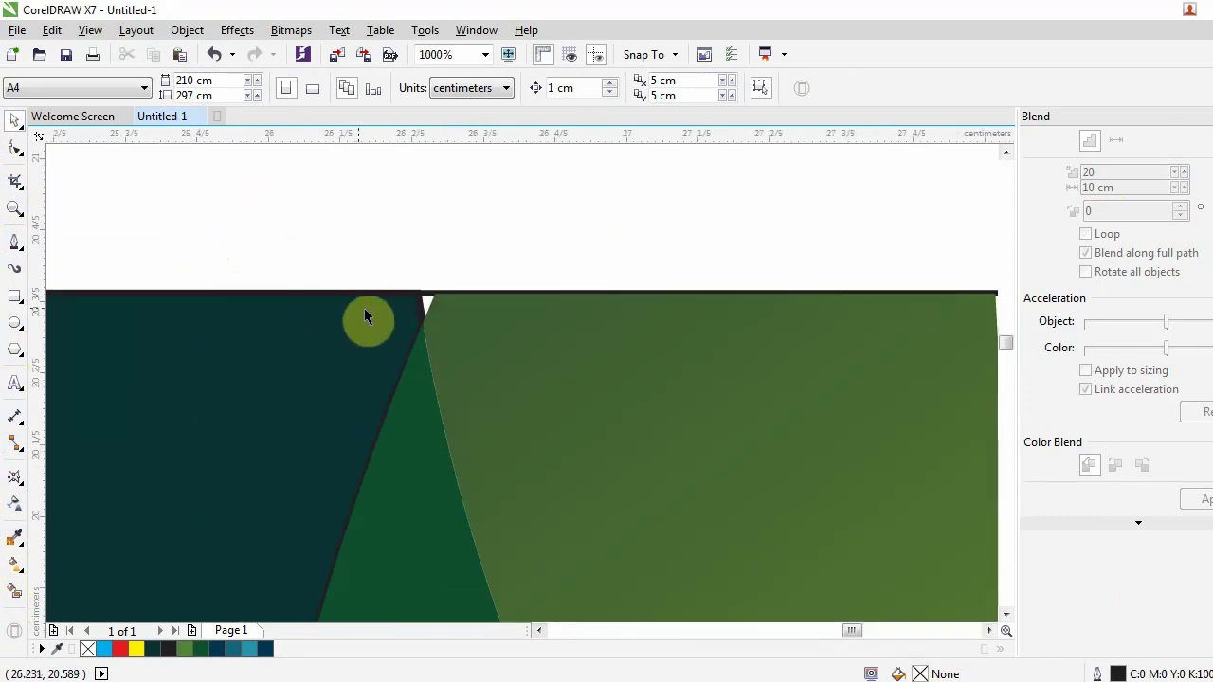
Delete the extra node at the traced dark curve's top corner
left_click(423, 319)
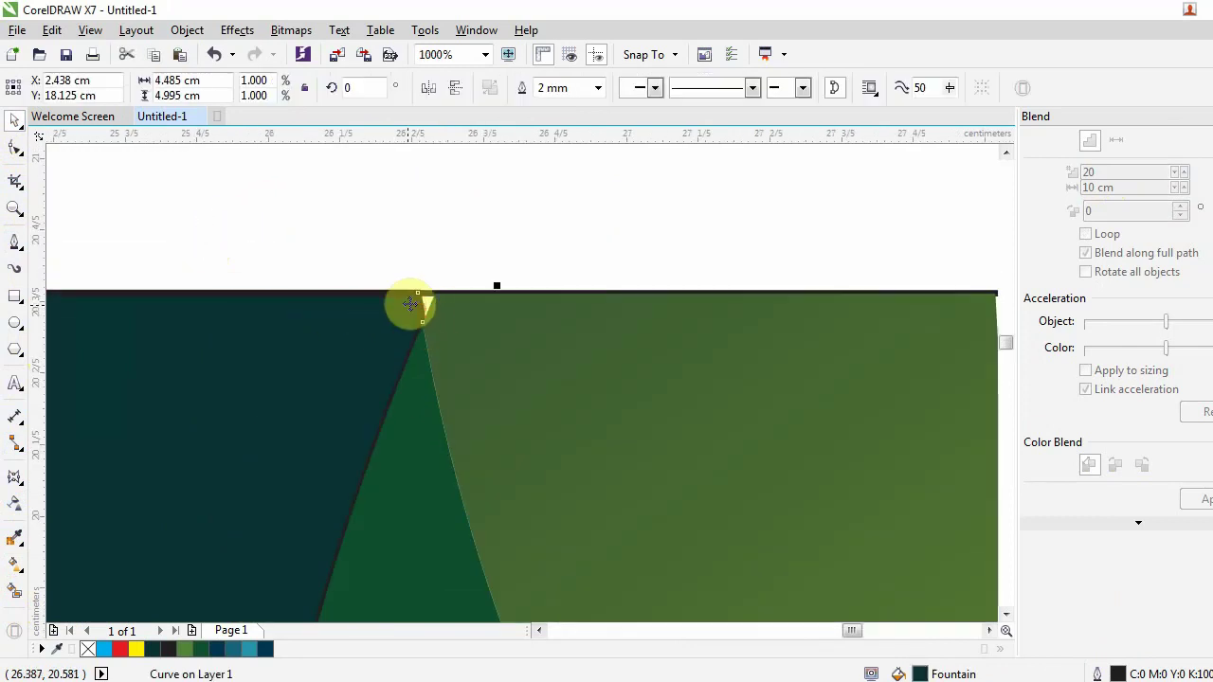
scroll(421, 303, "up", 2)
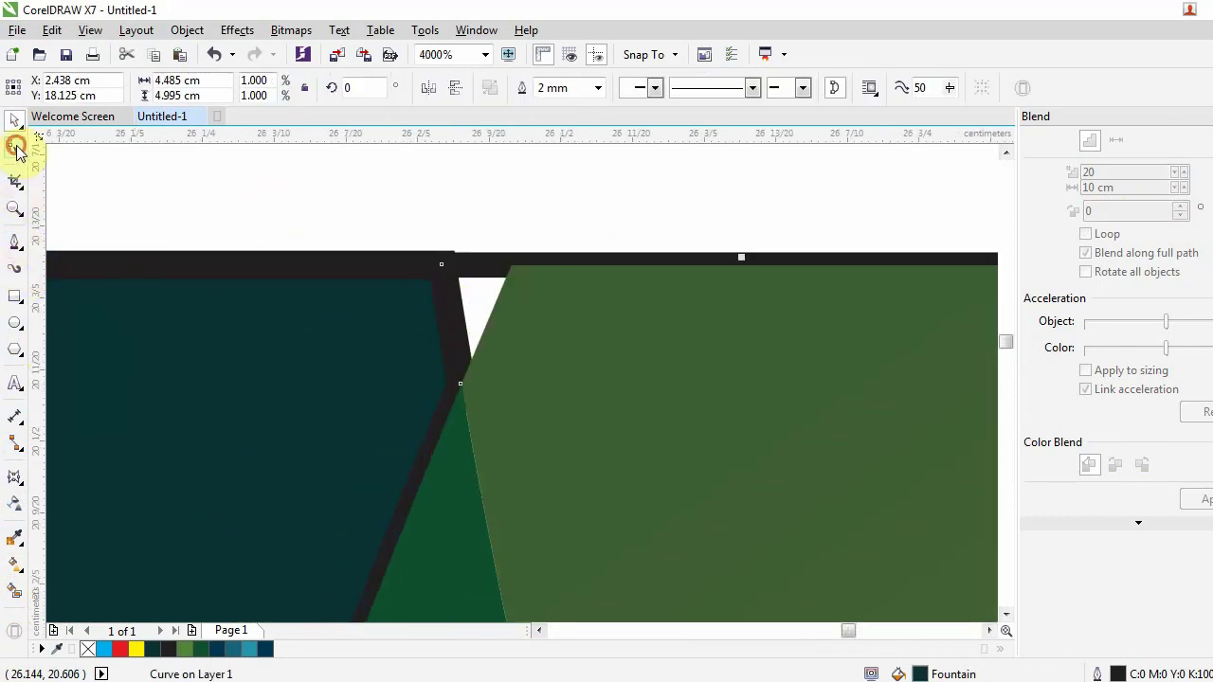
left_click(15, 147)
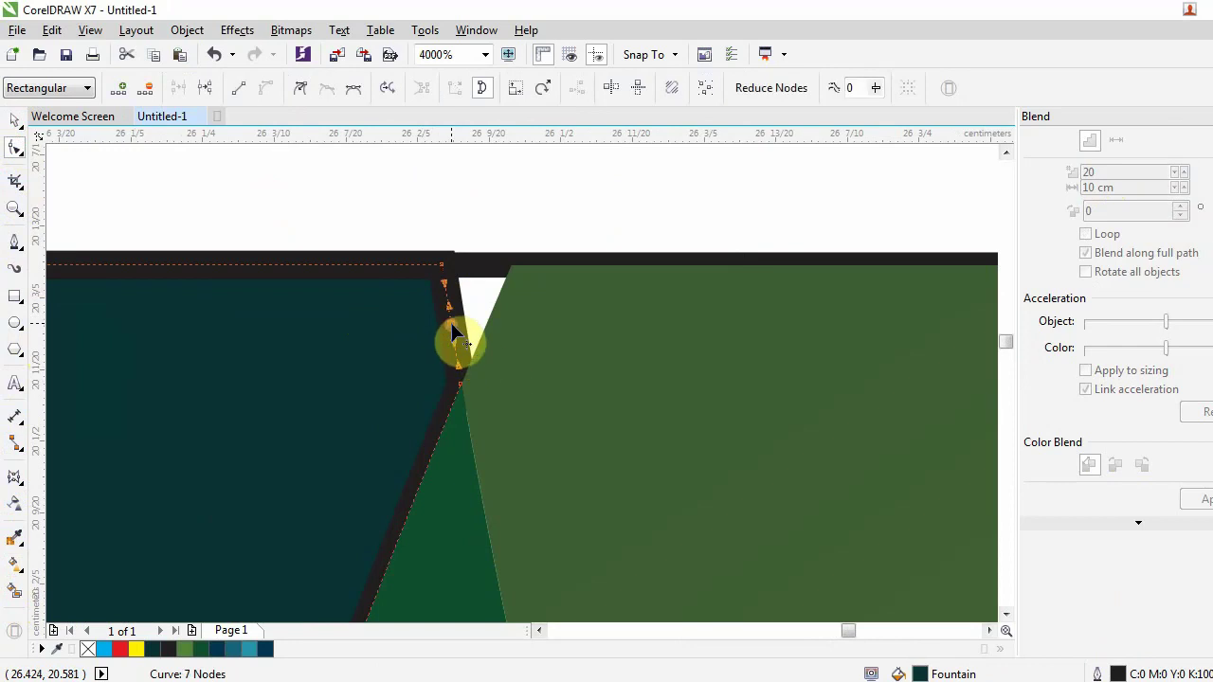
left_click_drag(451, 324, 581, 268)
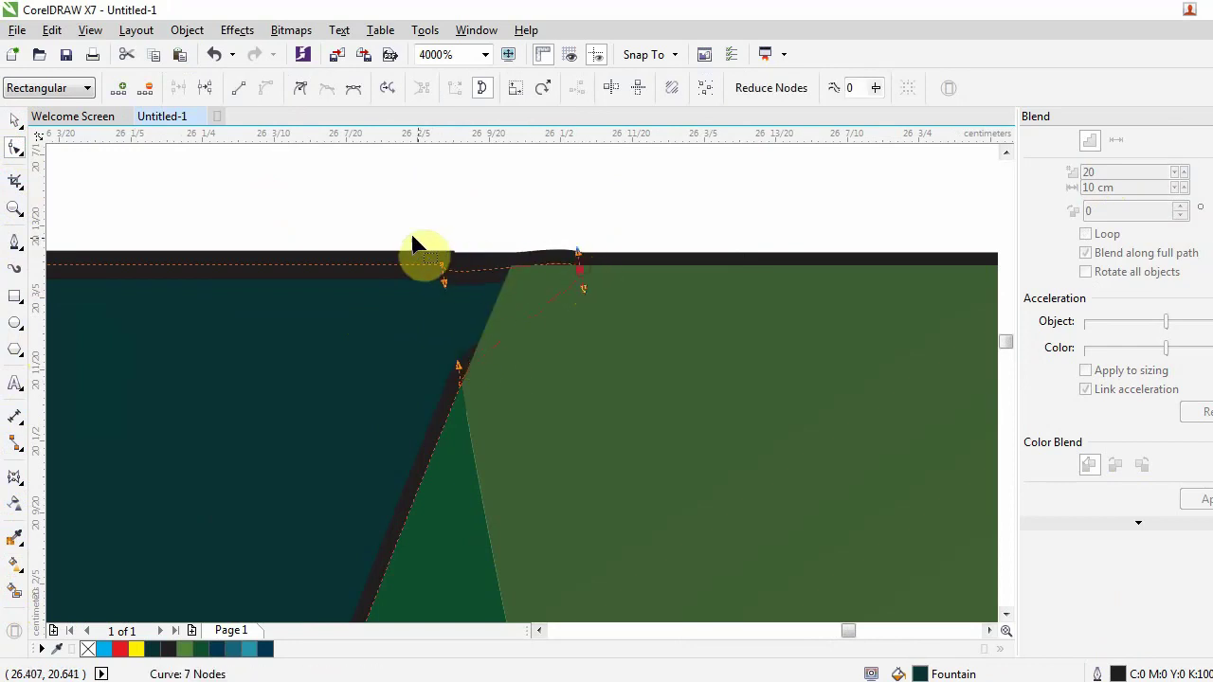
left_click_drag(373, 230, 717, 346)
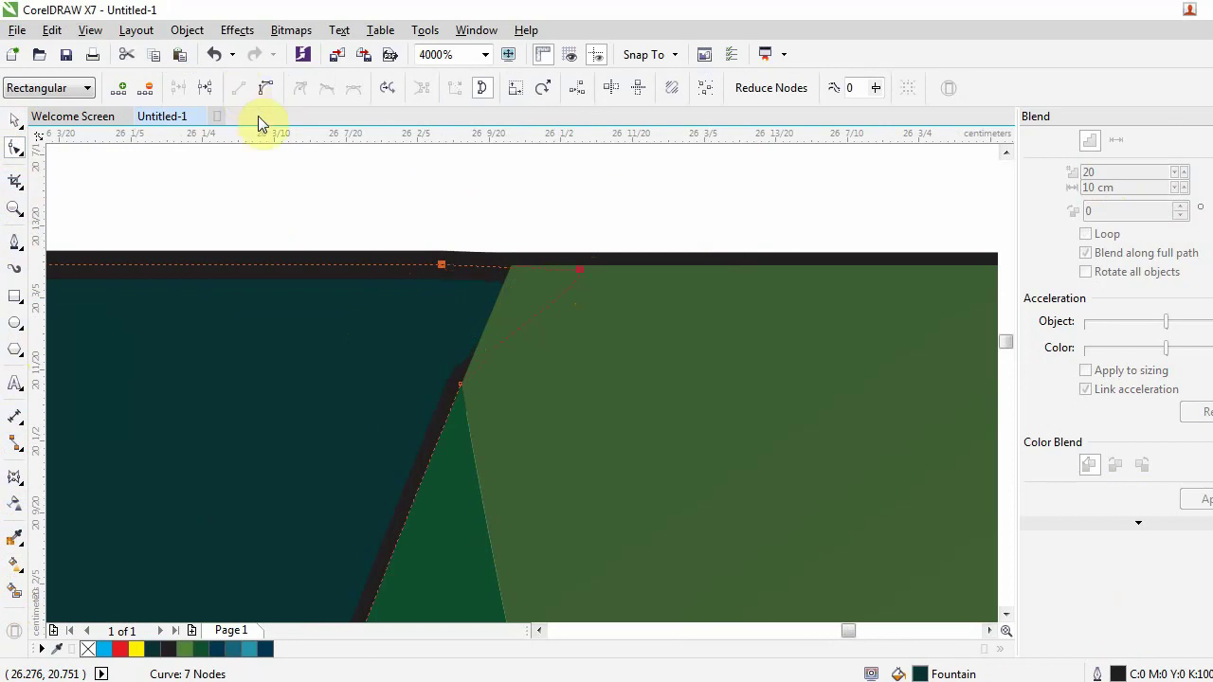
left_click_drag(389, 232, 463, 300)
left_click(155, 95)
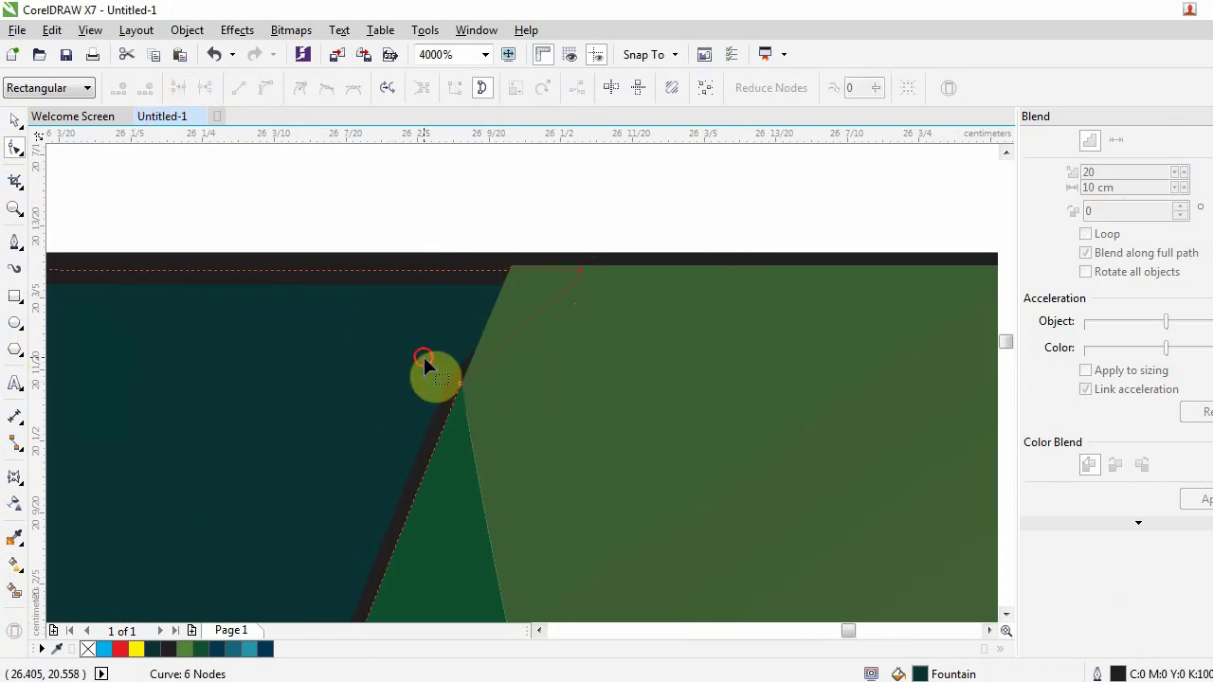
Try converting the segment at the meeting node to a curve, then undo it
left_click_drag(487, 398, 487, 399)
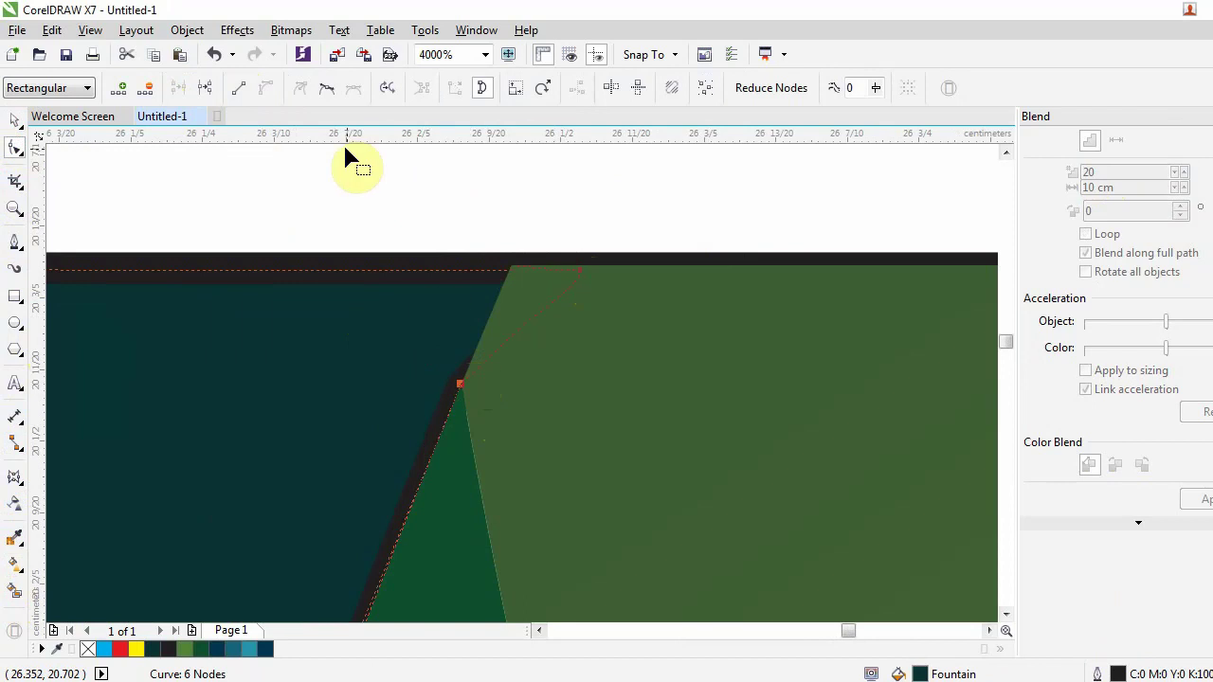
scroll(420, 313, "down", 2)
scroll(421, 312, "down", 3)
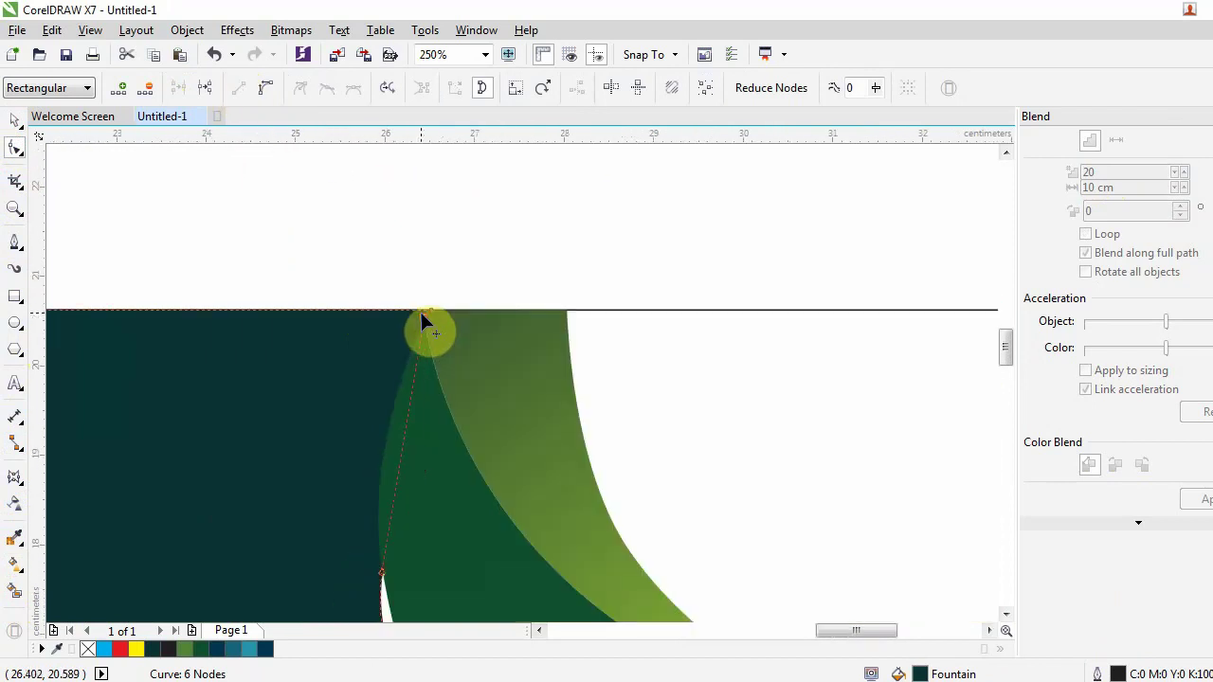
scroll(421, 313, "down", 2)
scroll(421, 322, "up", 2)
scroll(417, 333, "up", 2)
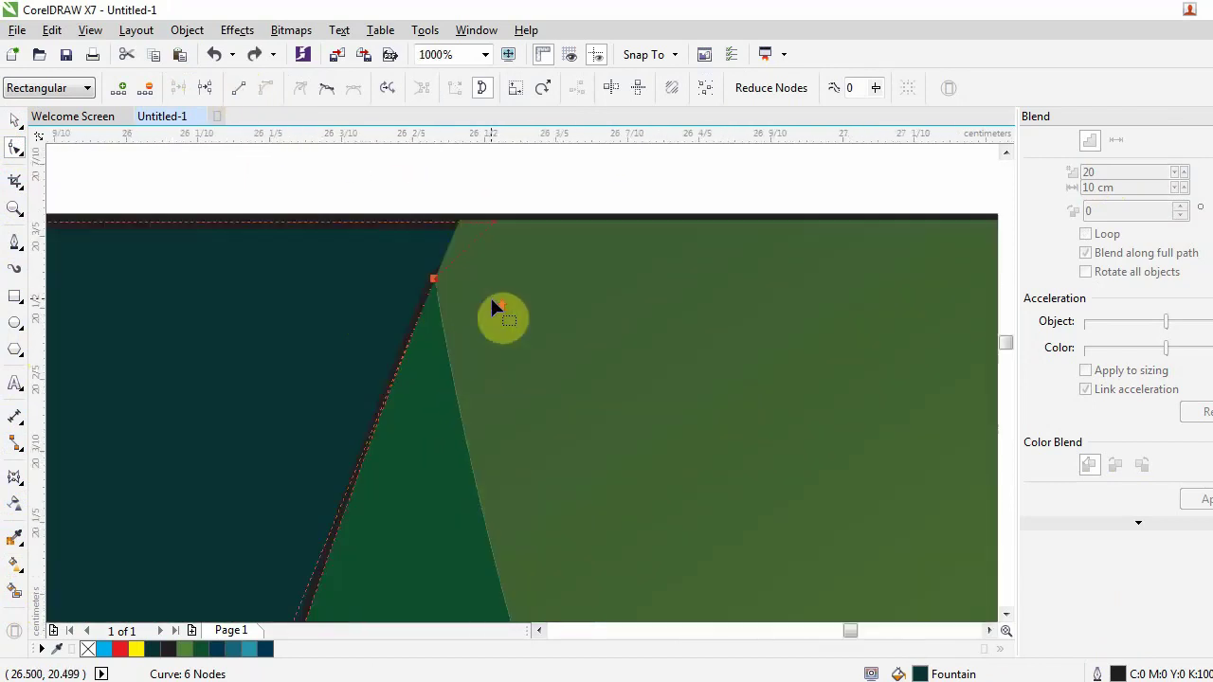
scroll(504, 317, "up", 3)
left_click_drag(353, 244, 435, 293)
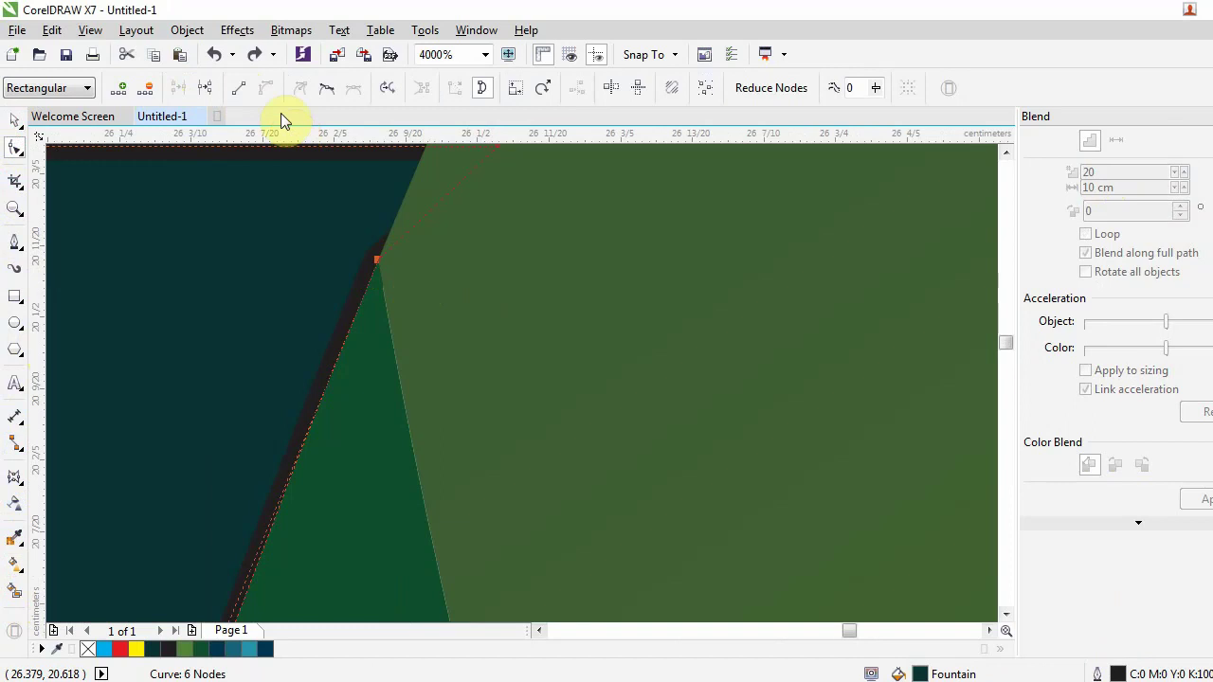
left_click(325, 91)
key("ctrl+z")
Return to the Pick tool and deselect the traced curve
scroll(382, 270, "down", 1)
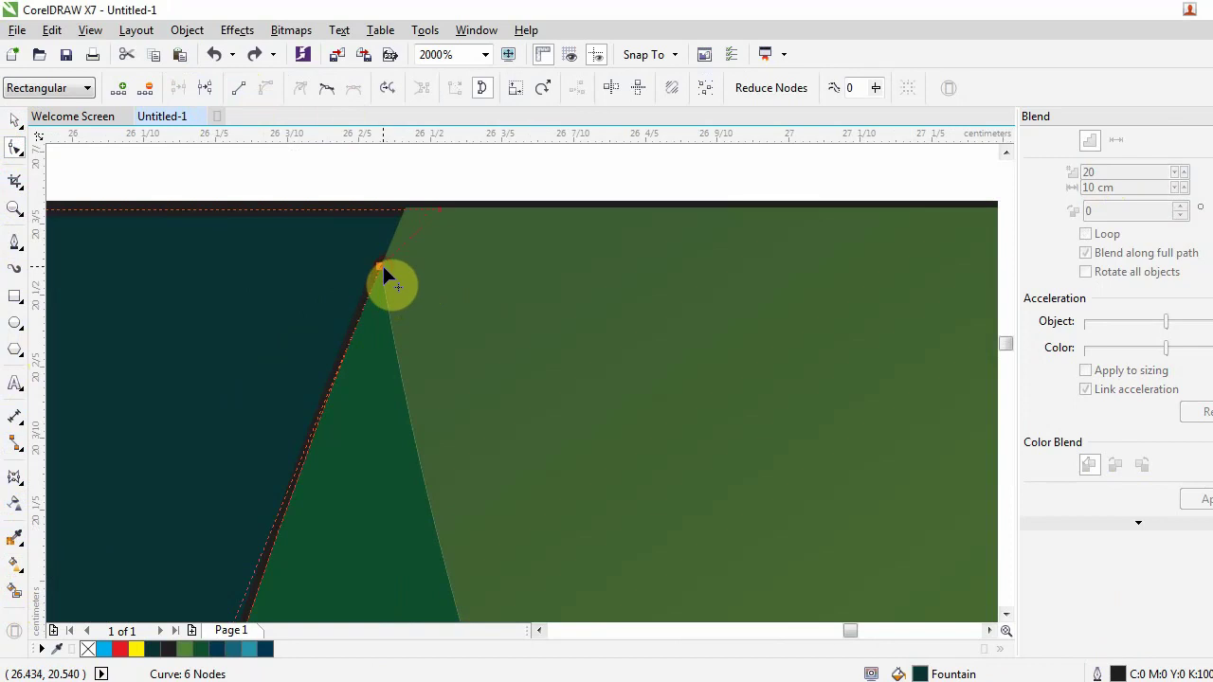
scroll(381, 263, "down", 3)
left_click(14, 122)
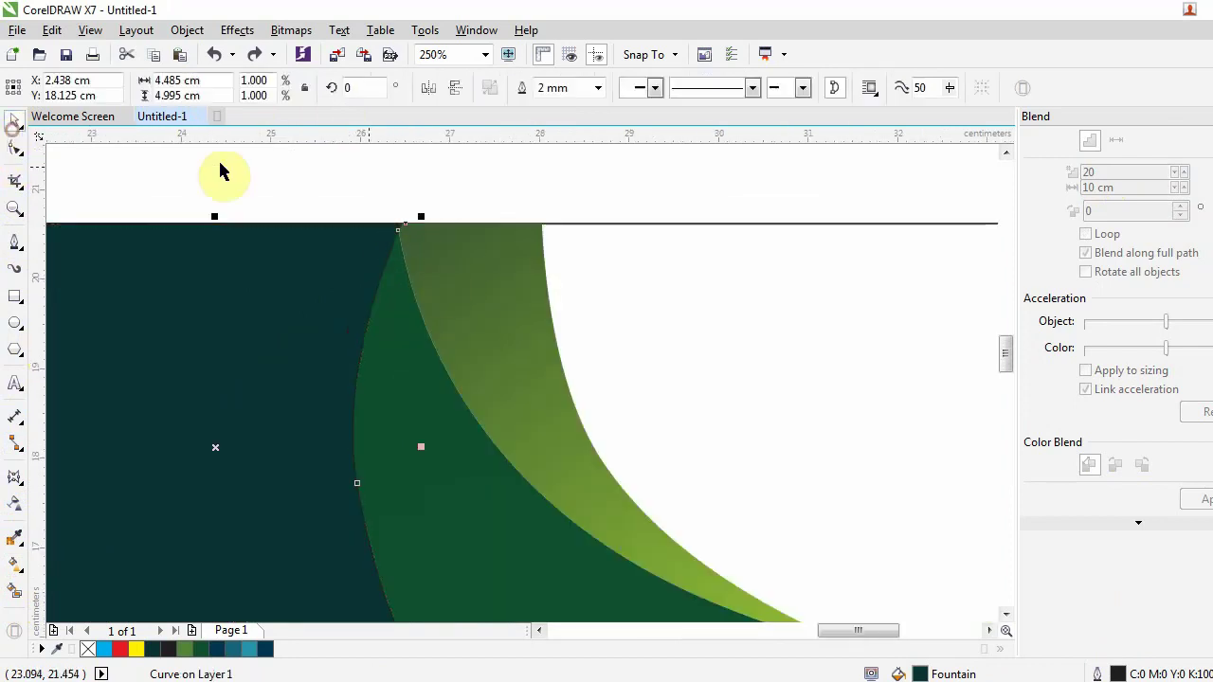
scroll(222, 176, "down", 2)
left_click(900, 296)
scroll(437, 203, "down", 2)
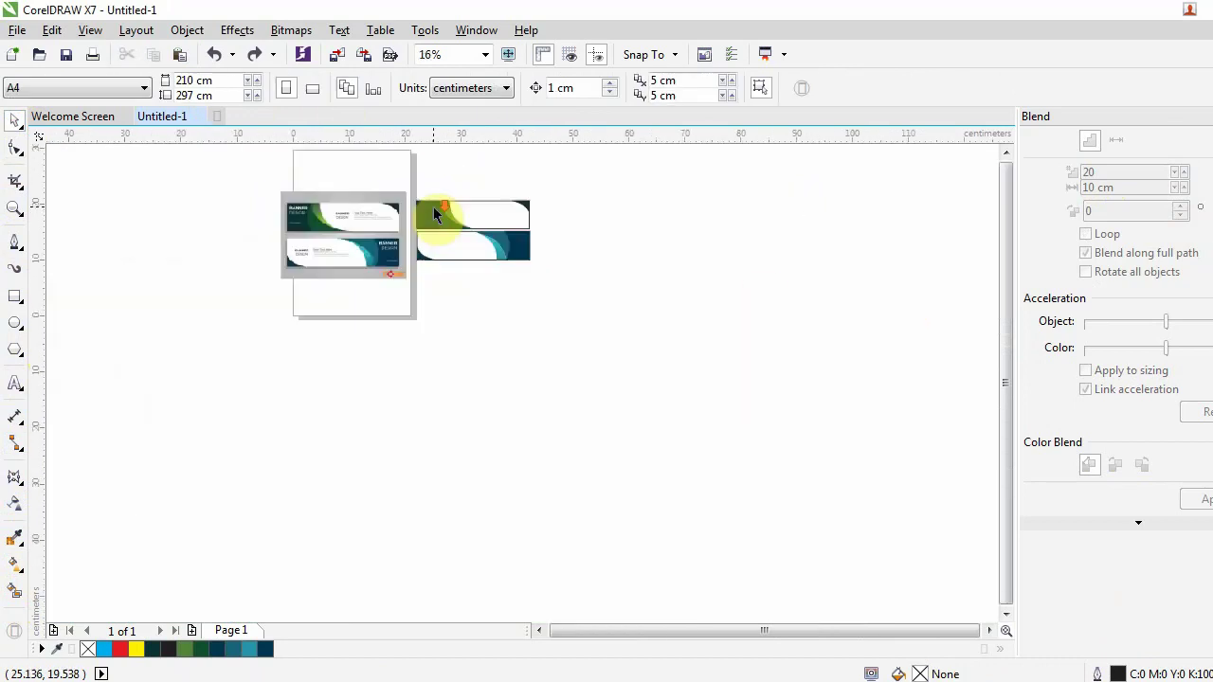
scroll(403, 206, "up", 1)
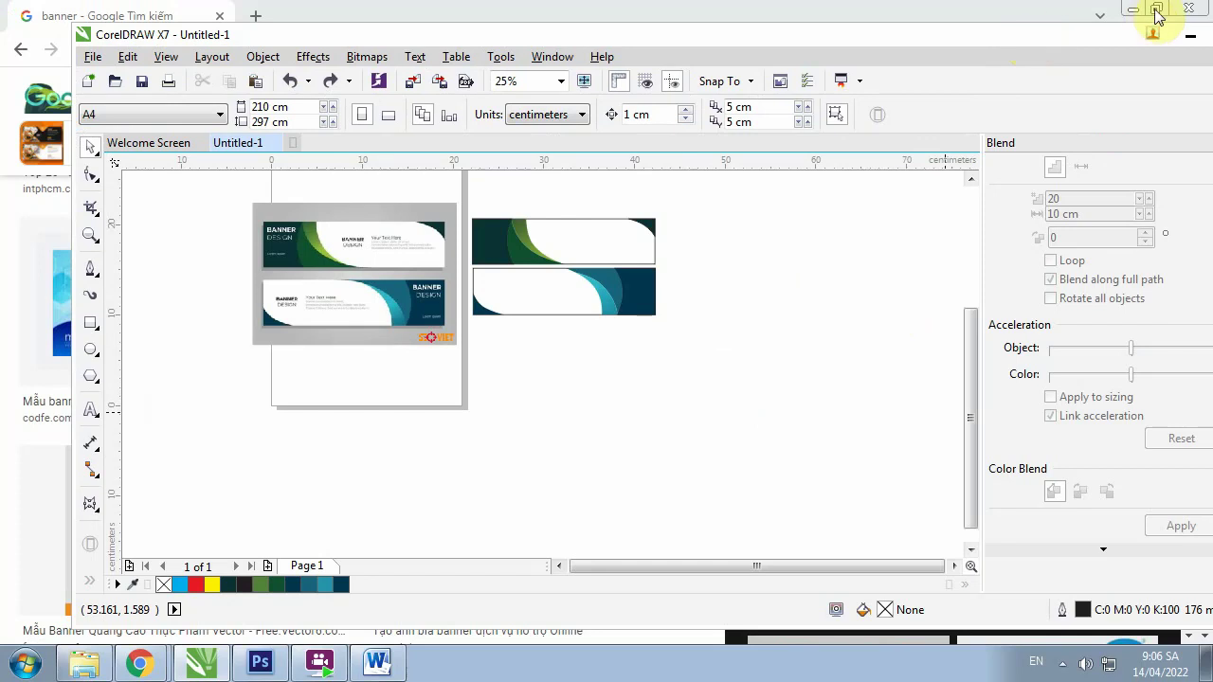
Copy the green floral 'Design & Printing' banner image from Chrome's image results
left_click(1156, 9)
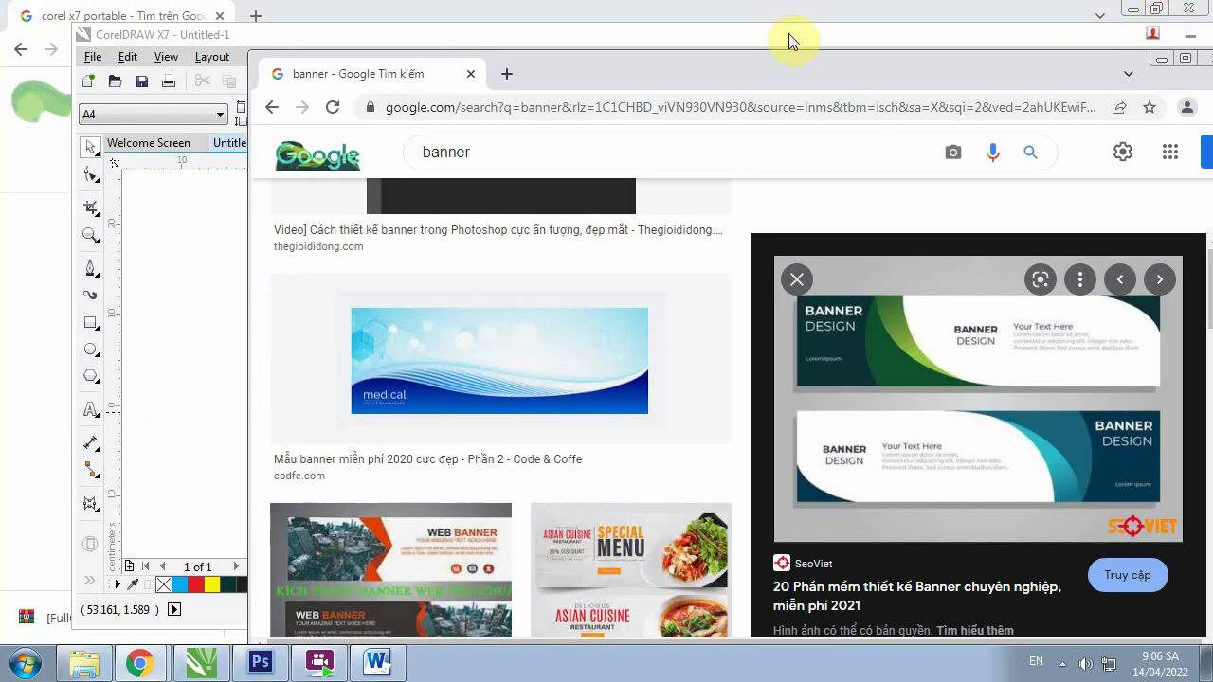
left_click(1180, 61)
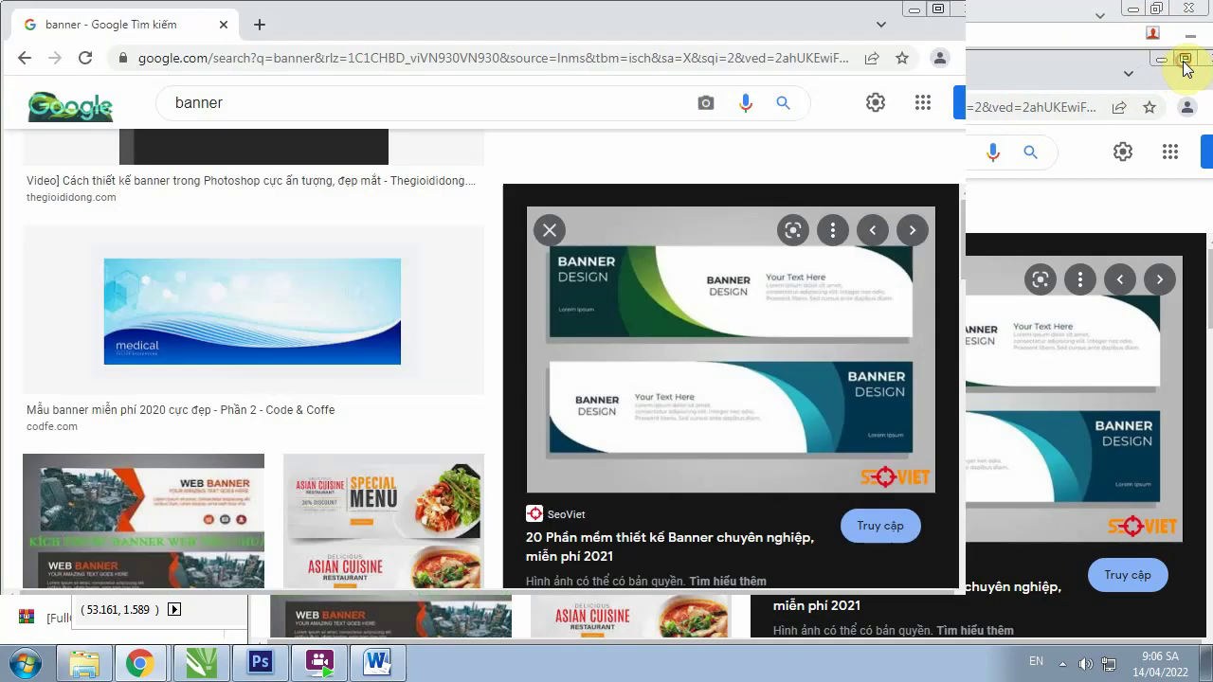
scroll(585, 355, "down", 5)
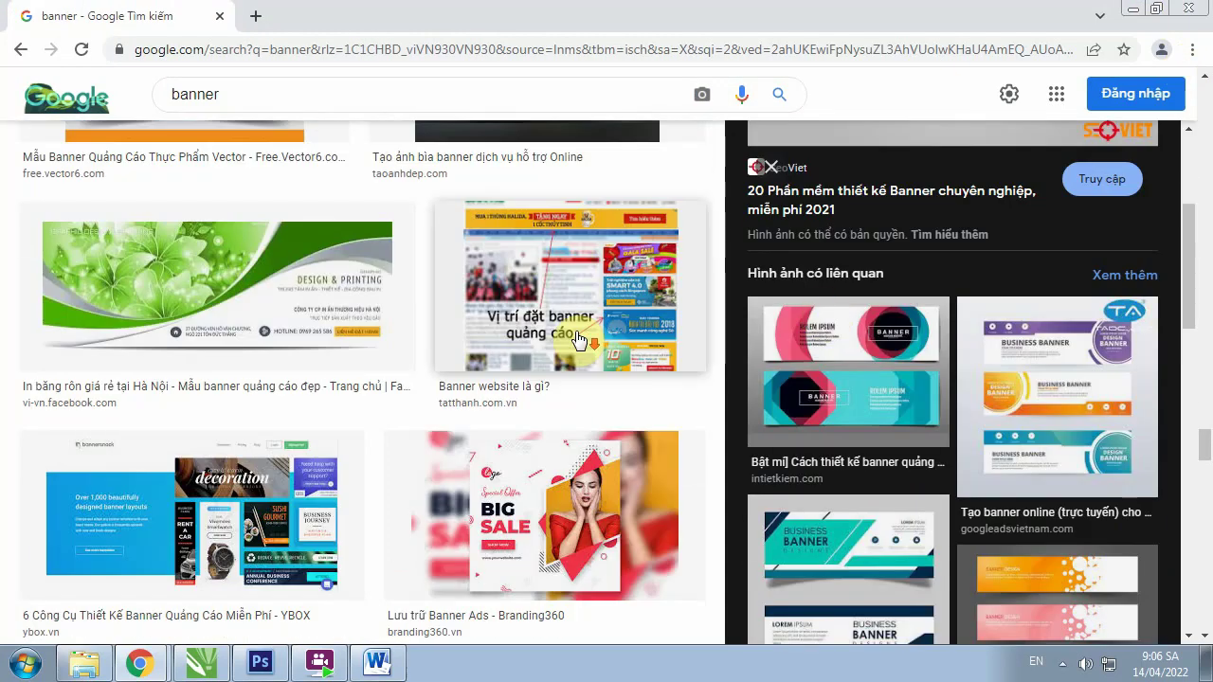
left_click(204, 256)
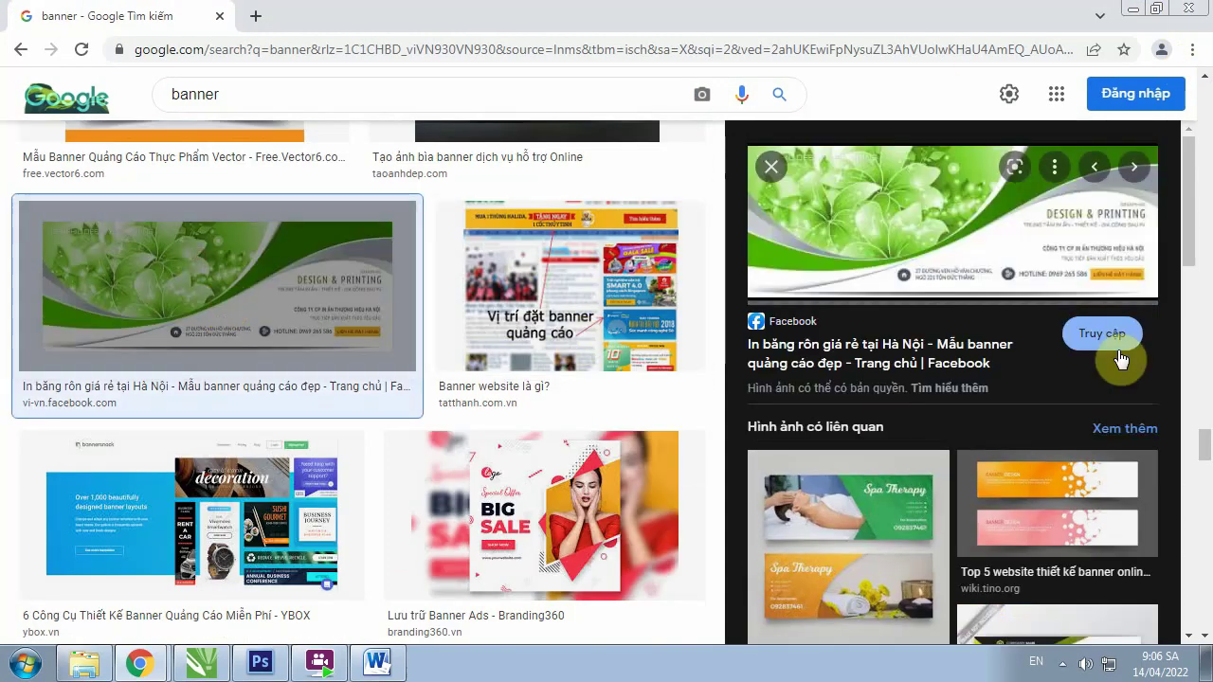
right_click(911, 222)
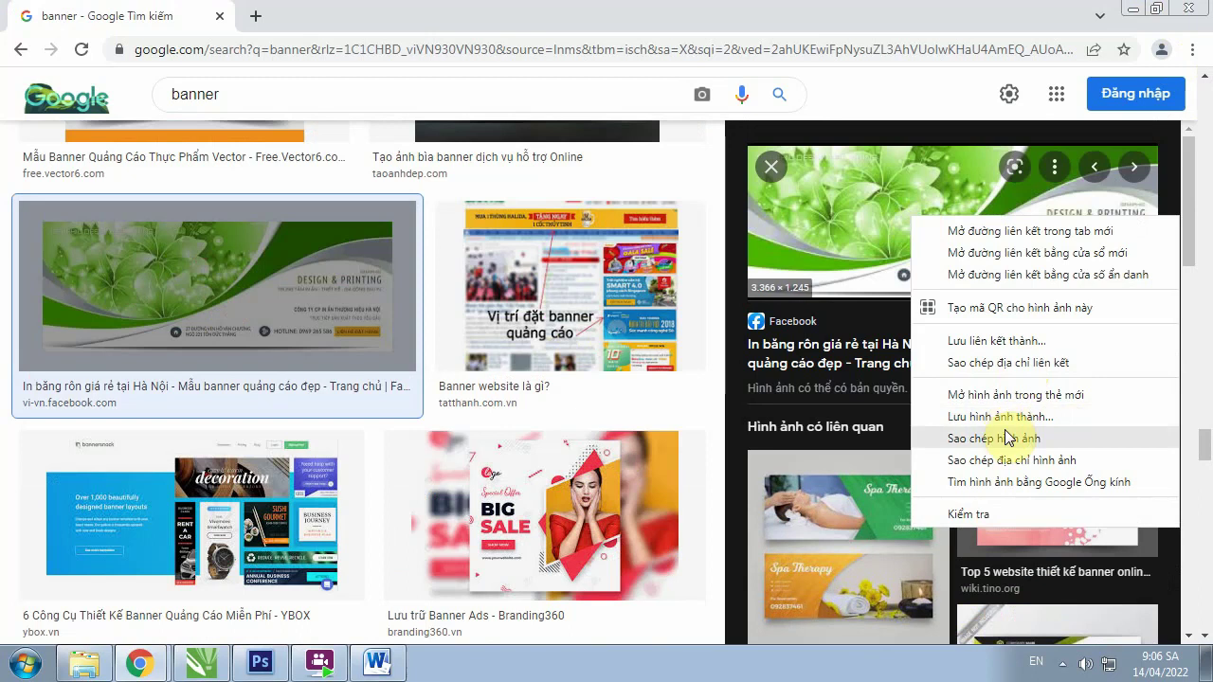
left_click(993, 442)
left_click(201, 663)
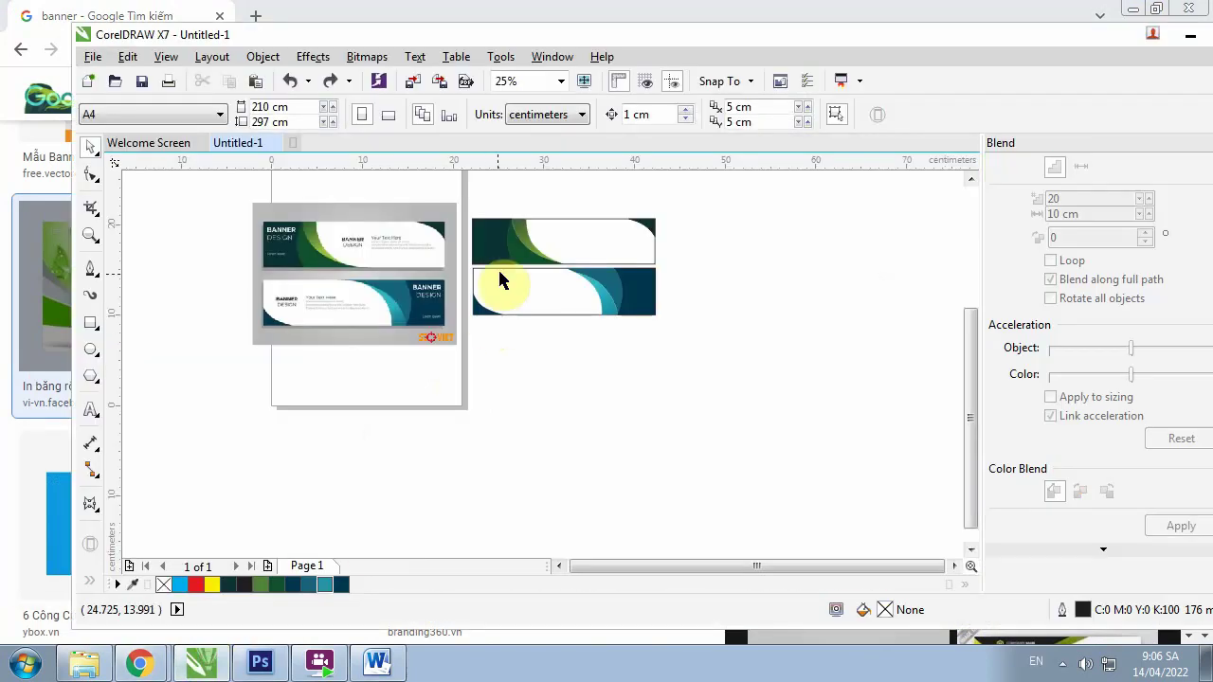
Paste the green floral banner and place it below the first reference
key("ctrl+v")
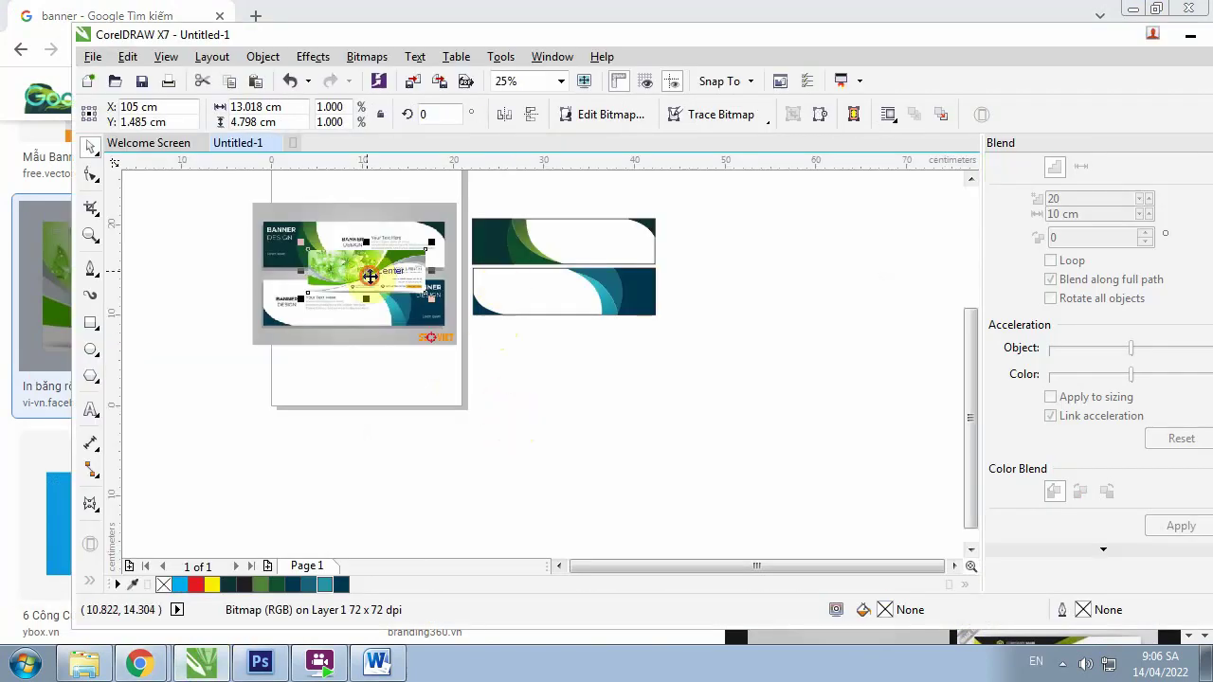
mouse_move(368, 270)
left_mouse_down()
mouse_move(322, 388)
mouse_move(461, 479)
left_mouse_up()
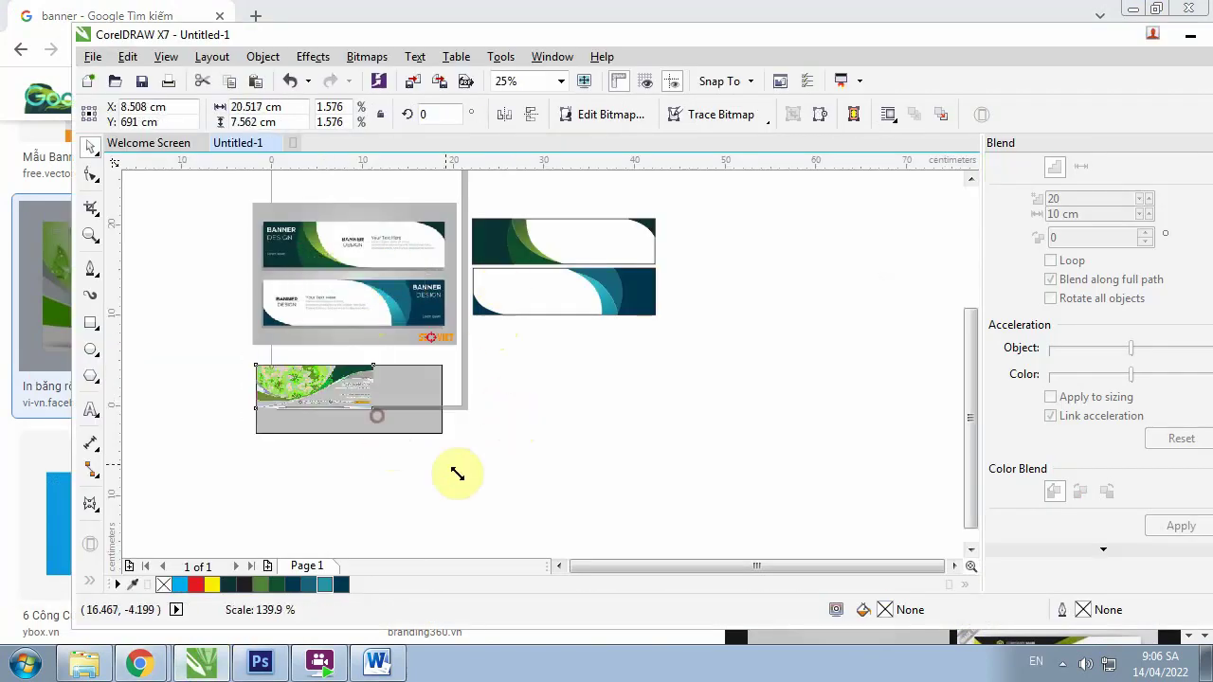
scroll(297, 417, "up", 2)
scroll(297, 389, "up", 3)
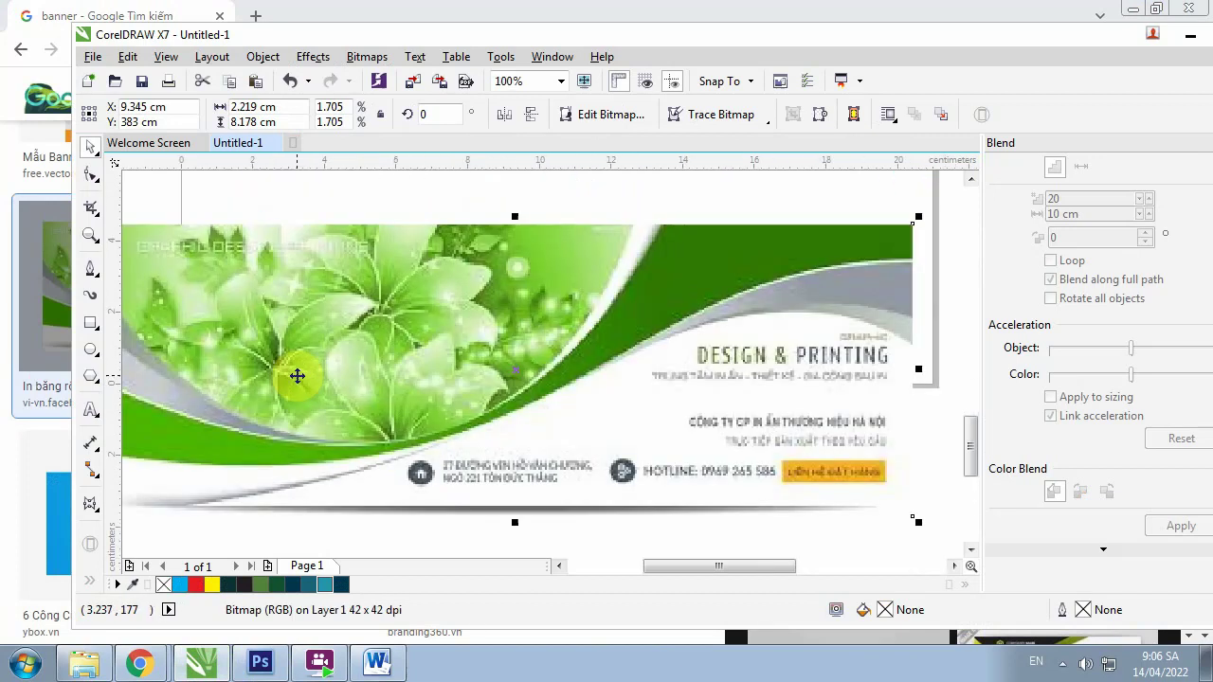
scroll(392, 284, "down", 3)
scroll(400, 287, "up", 3)
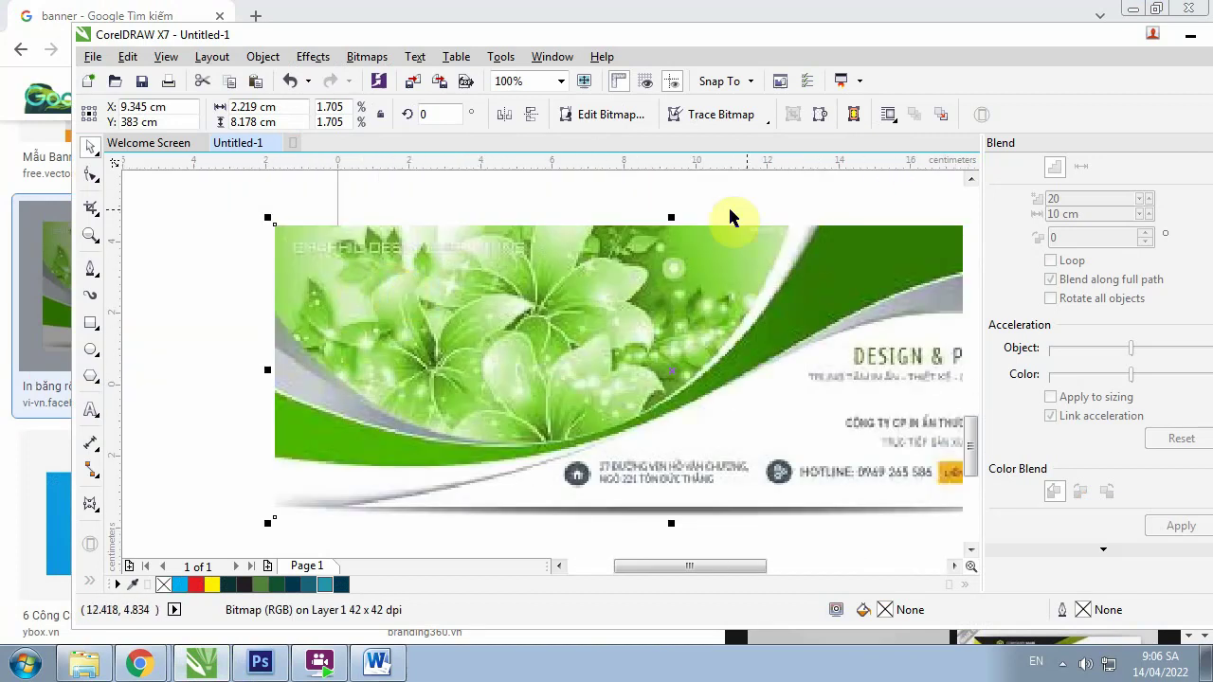
Draw a 22.190 × 8.178 cm rectangle over the green banner's outline
left_click(91, 323)
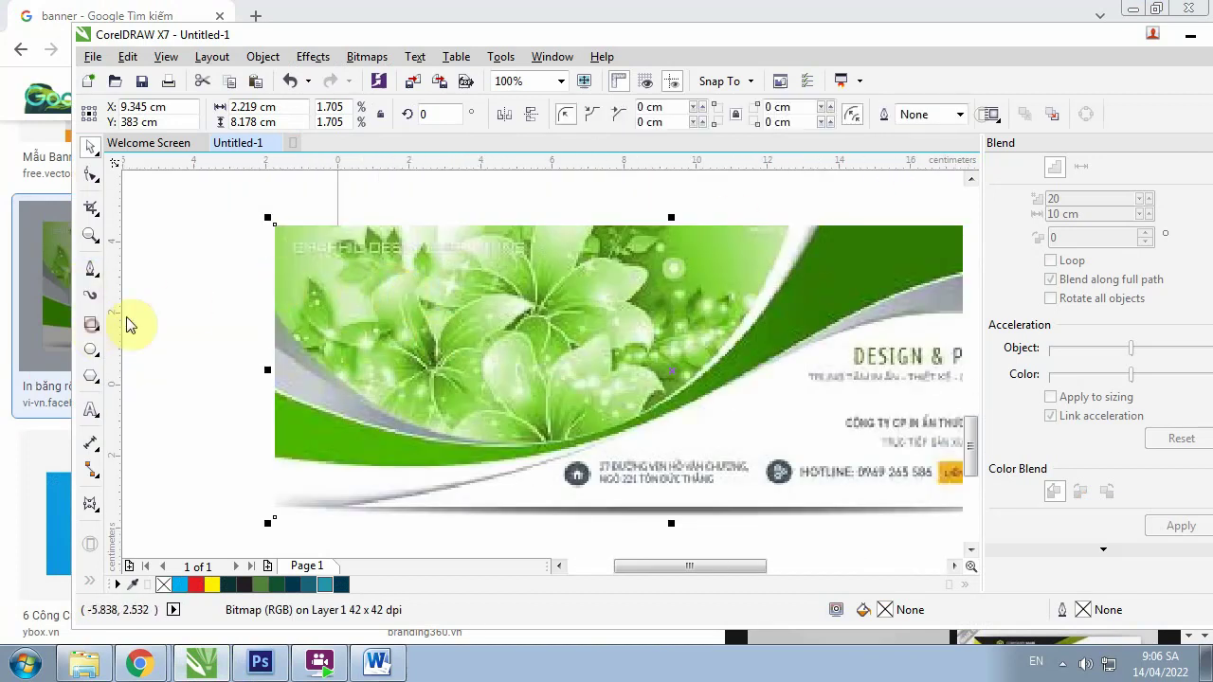
scroll(190, 280, "down", 4)
scroll(190, 279, "up", 1)
scroll(140, 273, "up", 1)
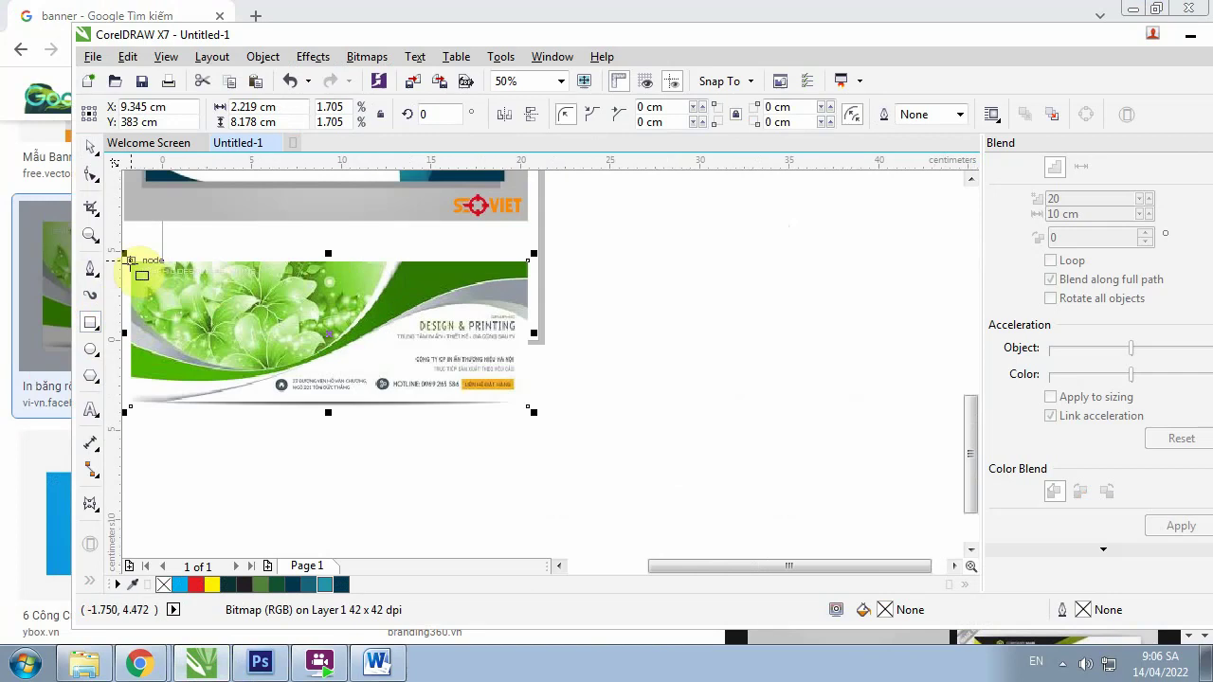
left_click_drag(130, 259, 520, 405)
scroll(410, 314, "up", 1)
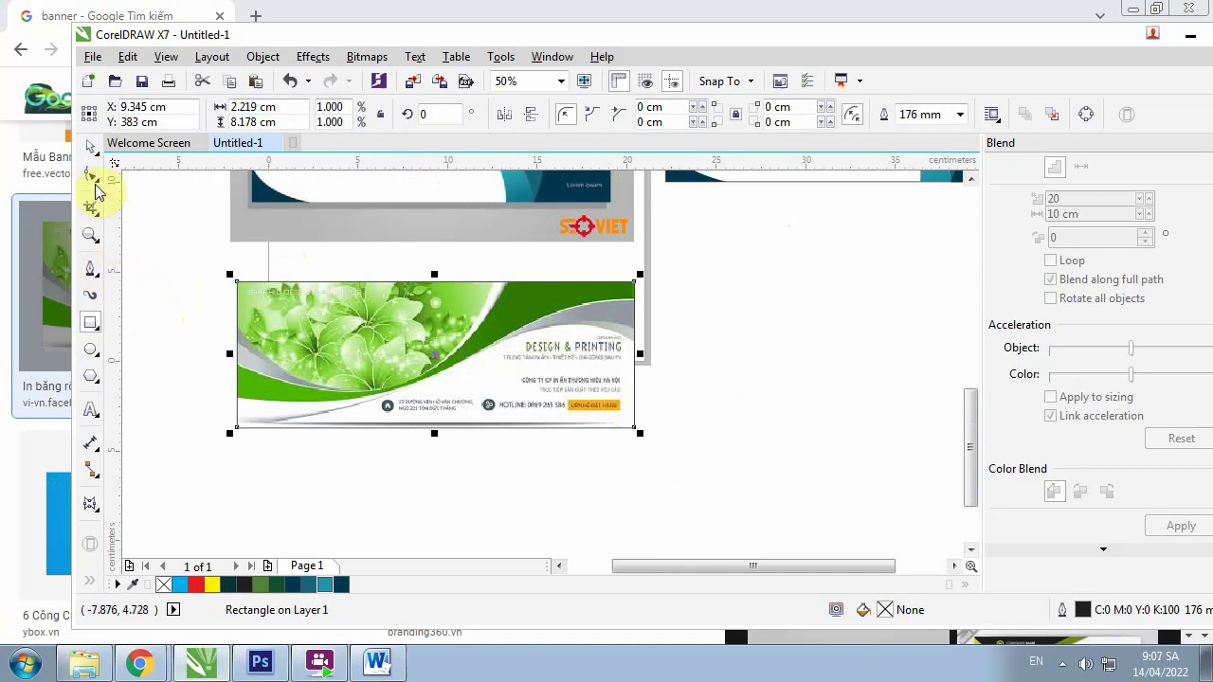
Draw a three-node Bezier curve from left of the banner, under the flowers, to above its top right
left_click(91, 268)
scroll(408, 353, "up", 1)
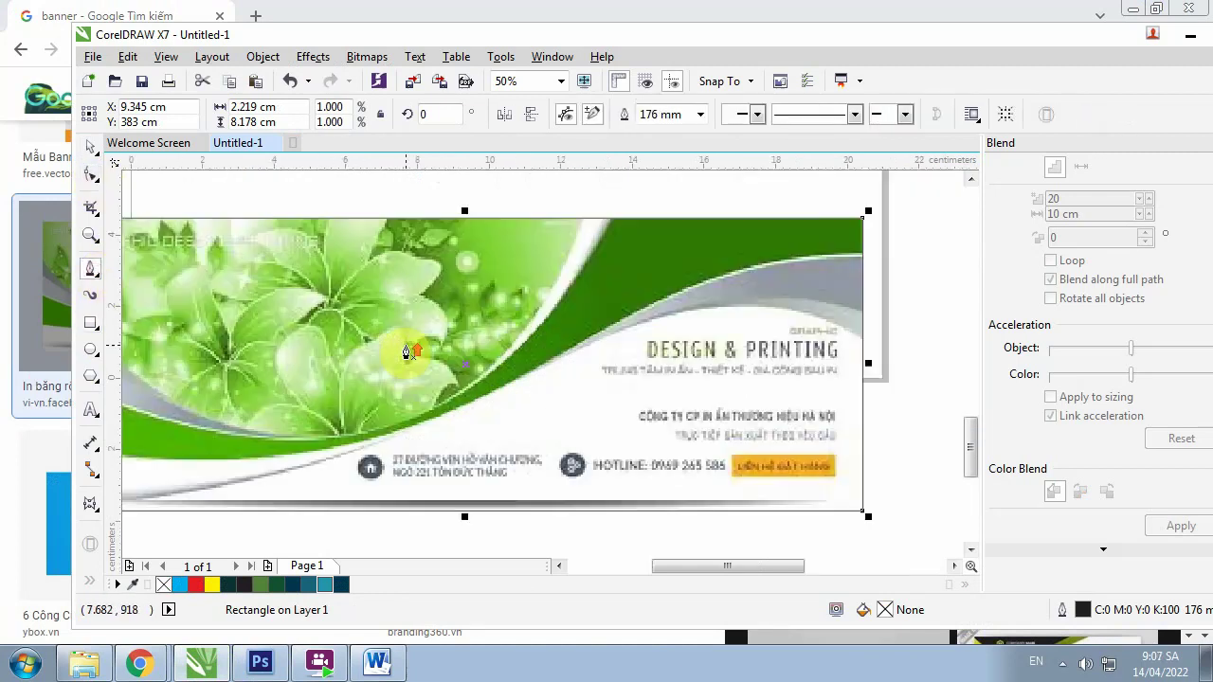
scroll(408, 353, "down", 1)
scroll(303, 335, "up", 1)
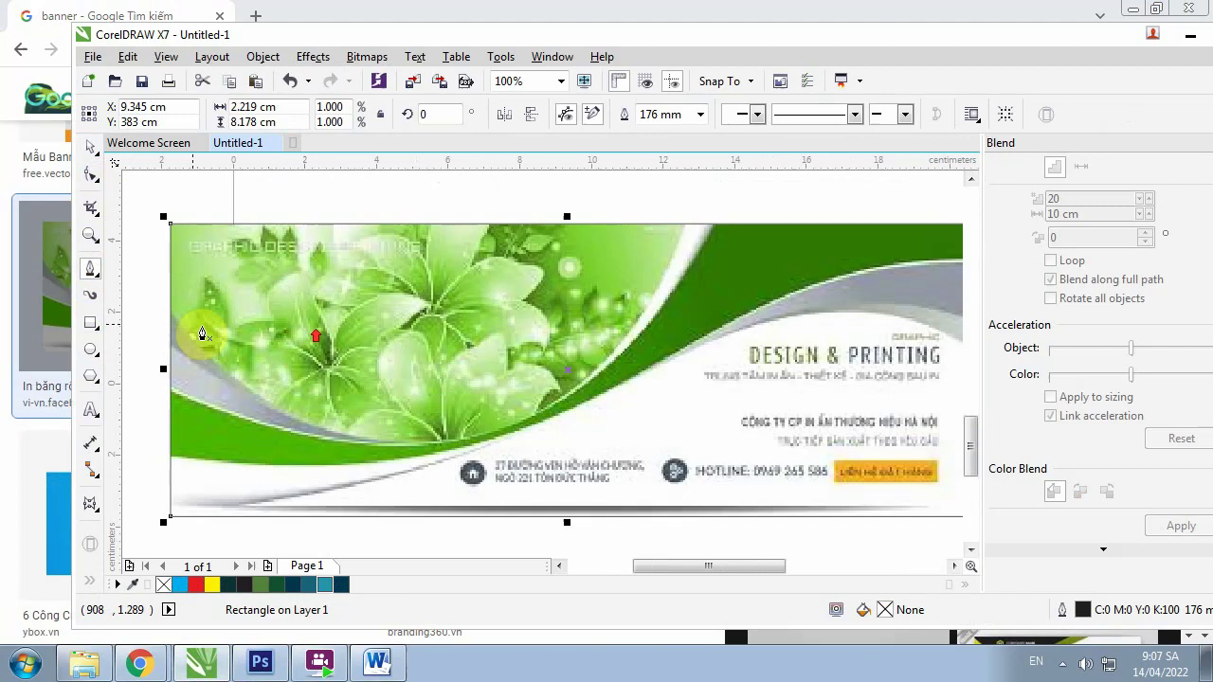
left_click(155, 279)
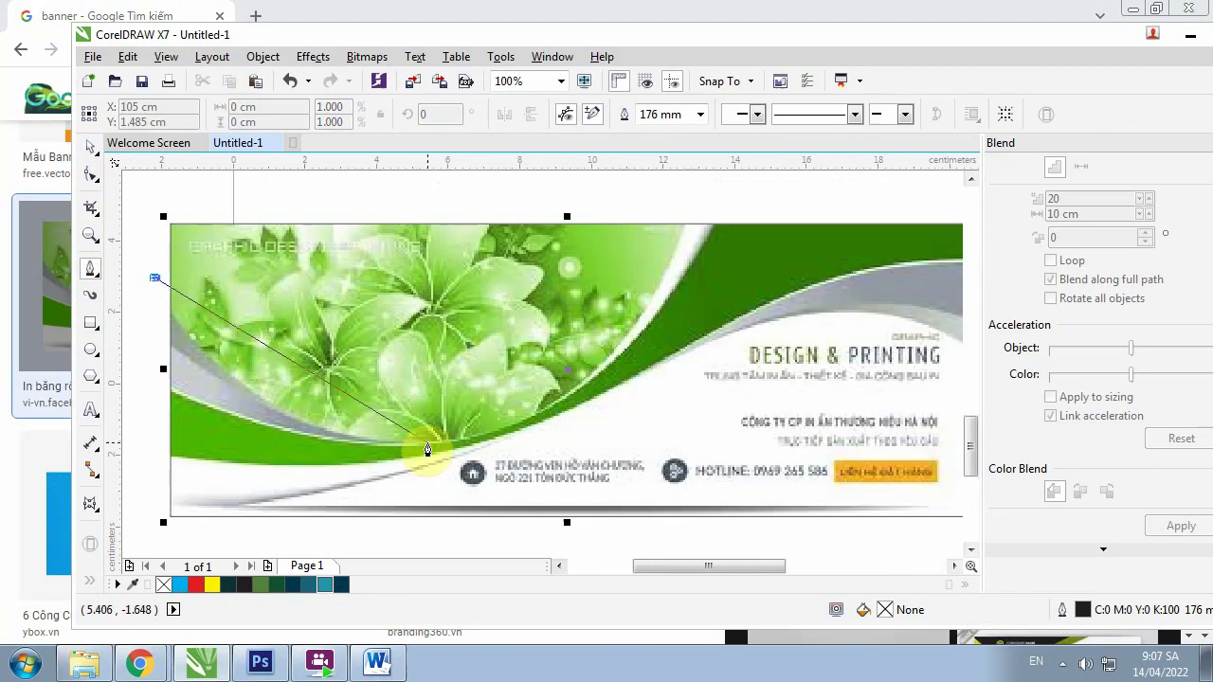
mouse_move(443, 436)
left_mouse_down()
mouse_move(692, 434)
mouse_move(684, 417)
left_mouse_up()
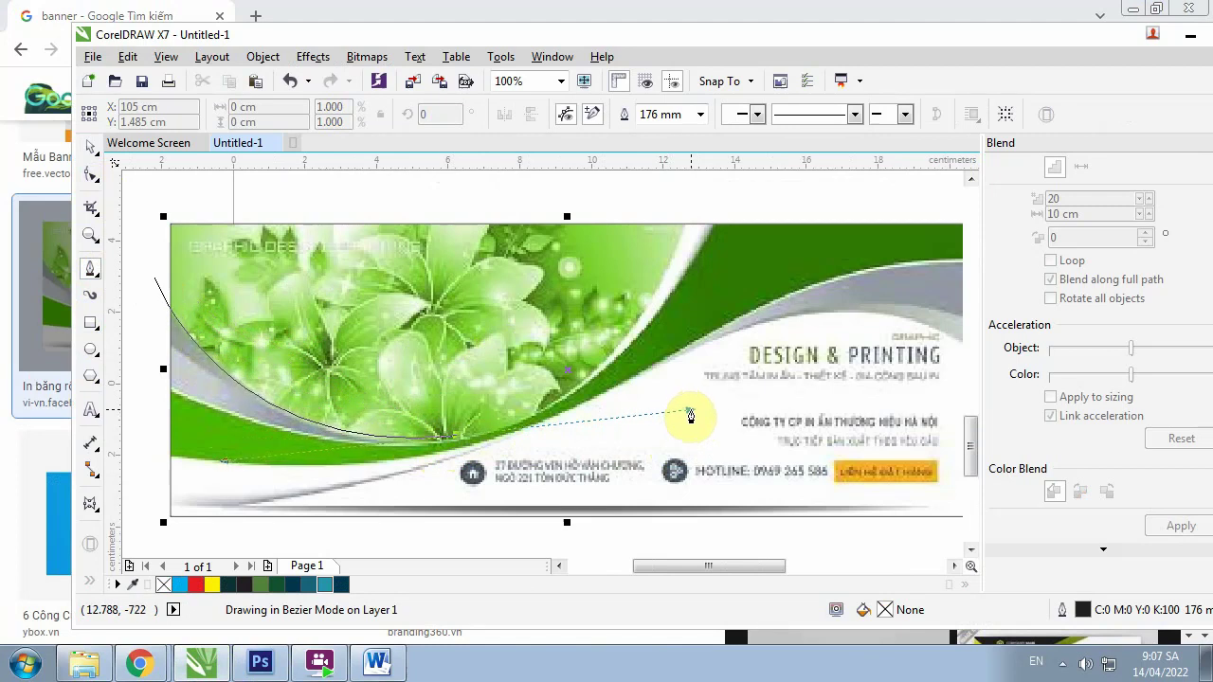
left_click_drag(690, 417, 690, 410)
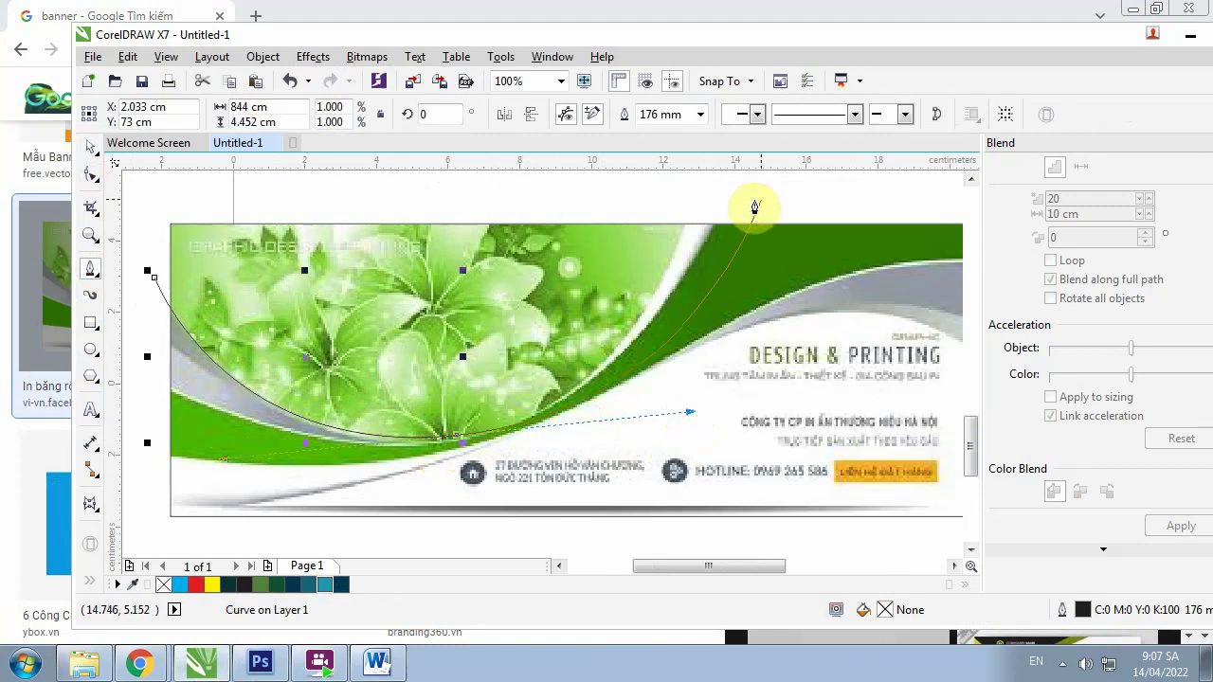
left_click(749, 196)
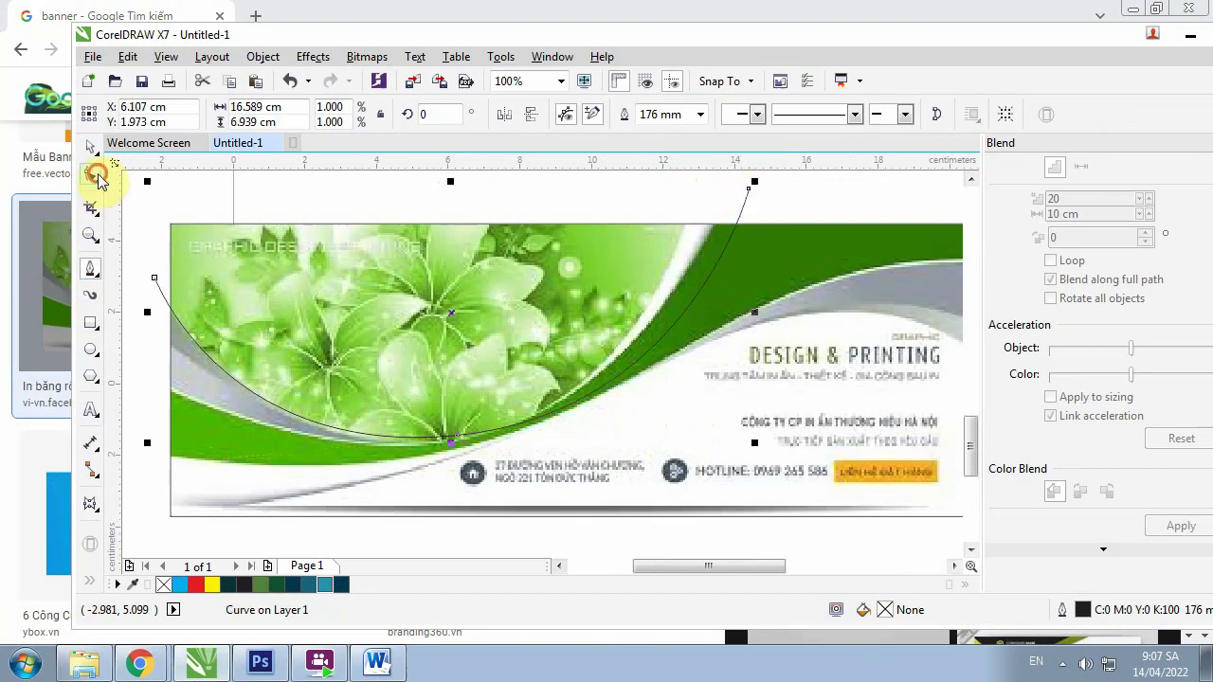
Reposition the curve's end nodes and adjust the bottom node's control handles to the wave
left_click(91, 173)
left_click_drag(747, 190, 693, 218)
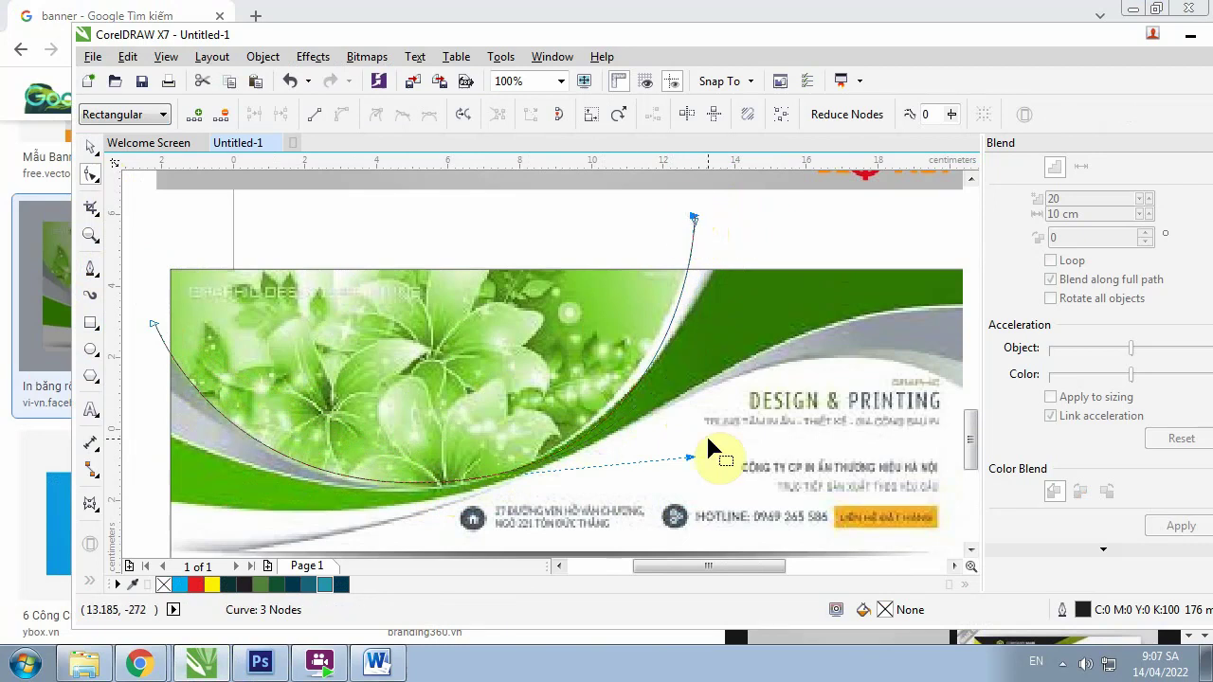
left_click_drag(690, 461, 662, 463)
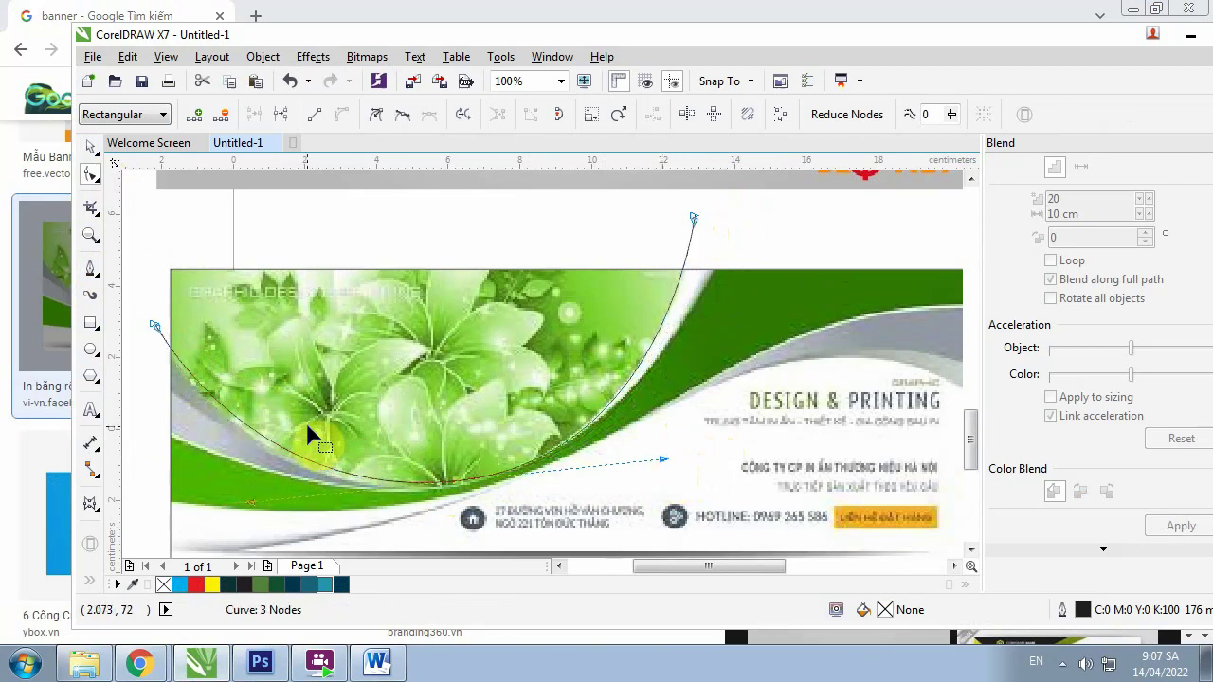
left_click_drag(156, 330, 144, 337)
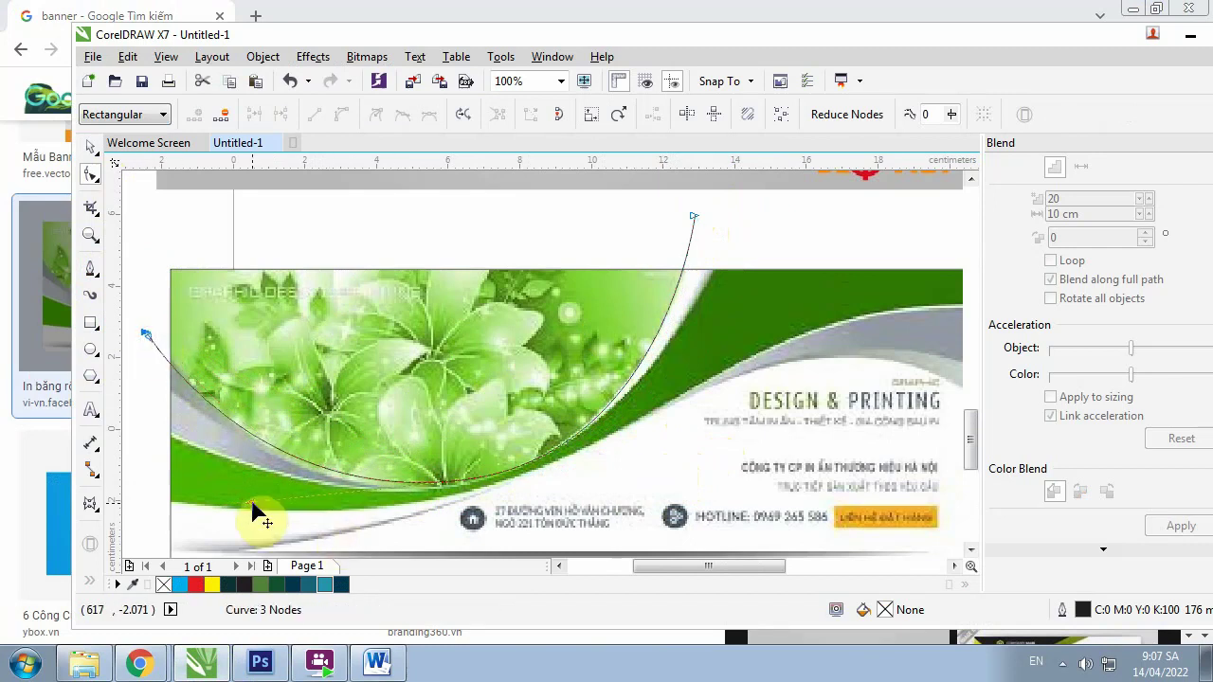
left_click_drag(254, 512, 246, 508)
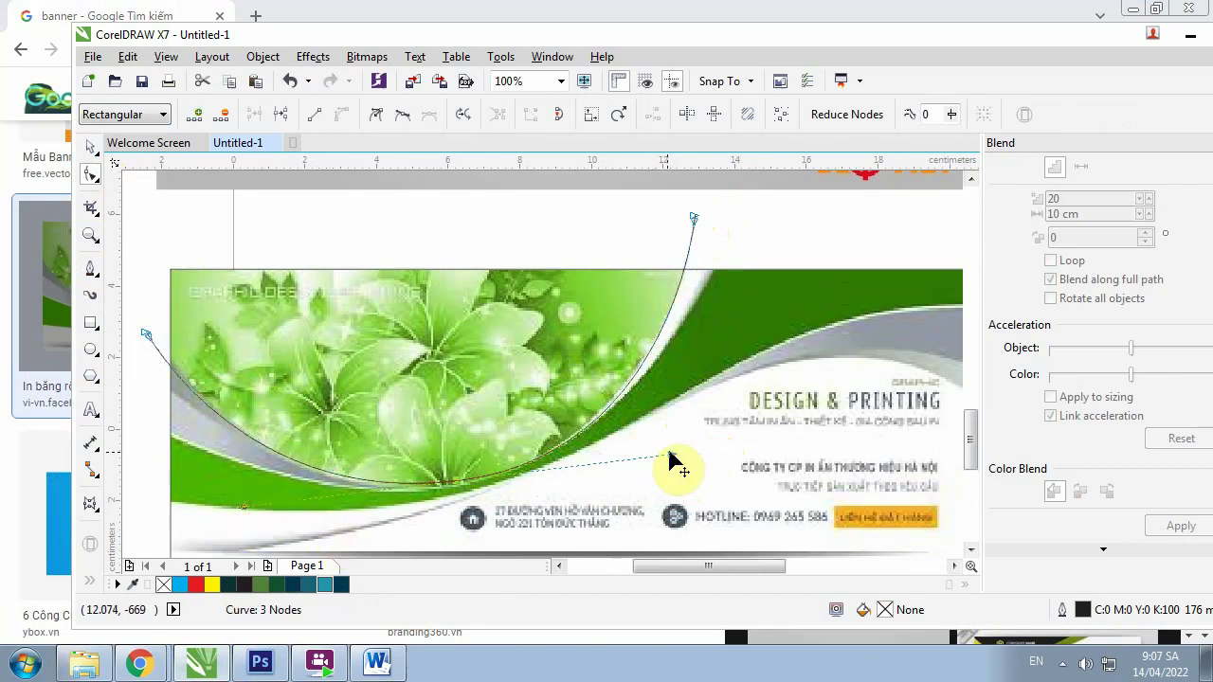
left_click_drag(670, 455, 666, 458)
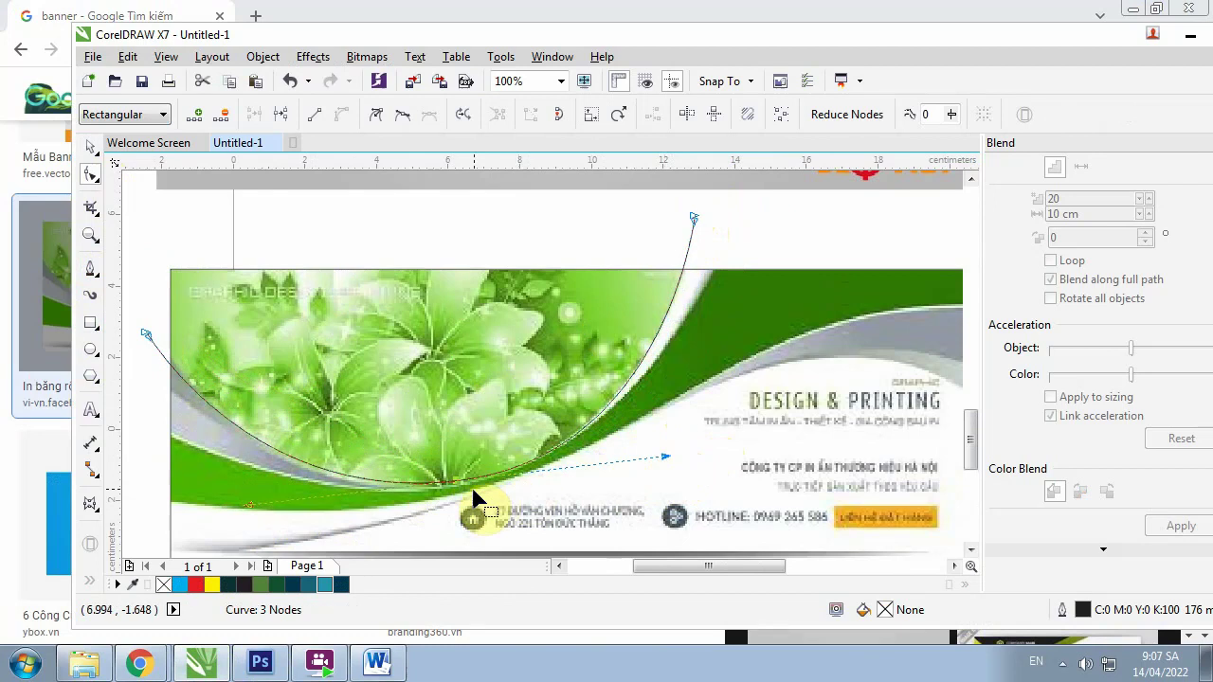
Nudge the bottom node left onto the wave and pull the left end node upward
scroll(439, 498, "up", 1)
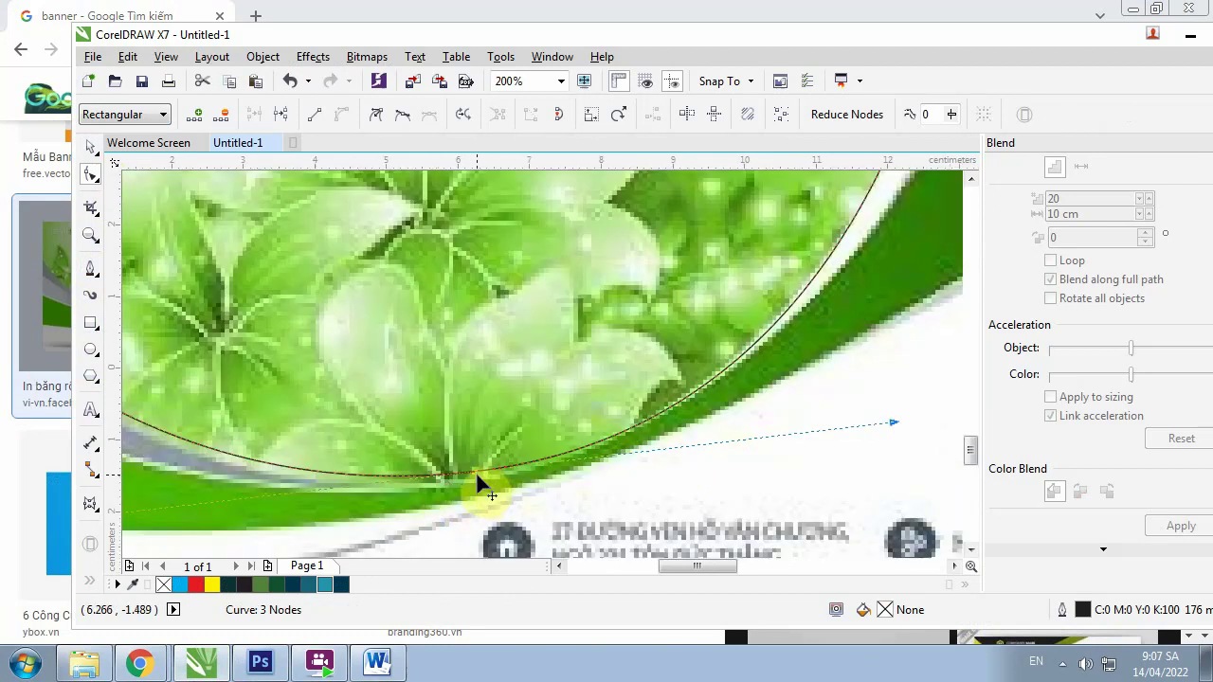
left_click_drag(477, 476, 464, 486)
scroll(446, 384, "down", 2)
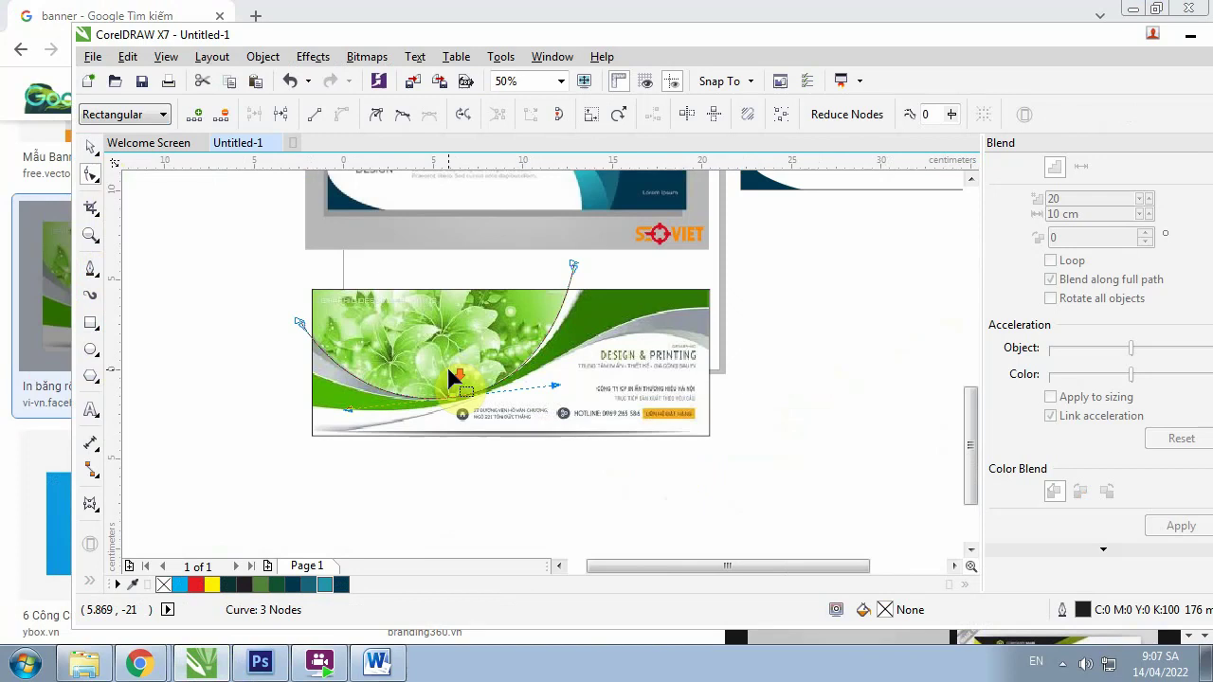
scroll(450, 365, "up", 2)
scroll(461, 365, "down", 2)
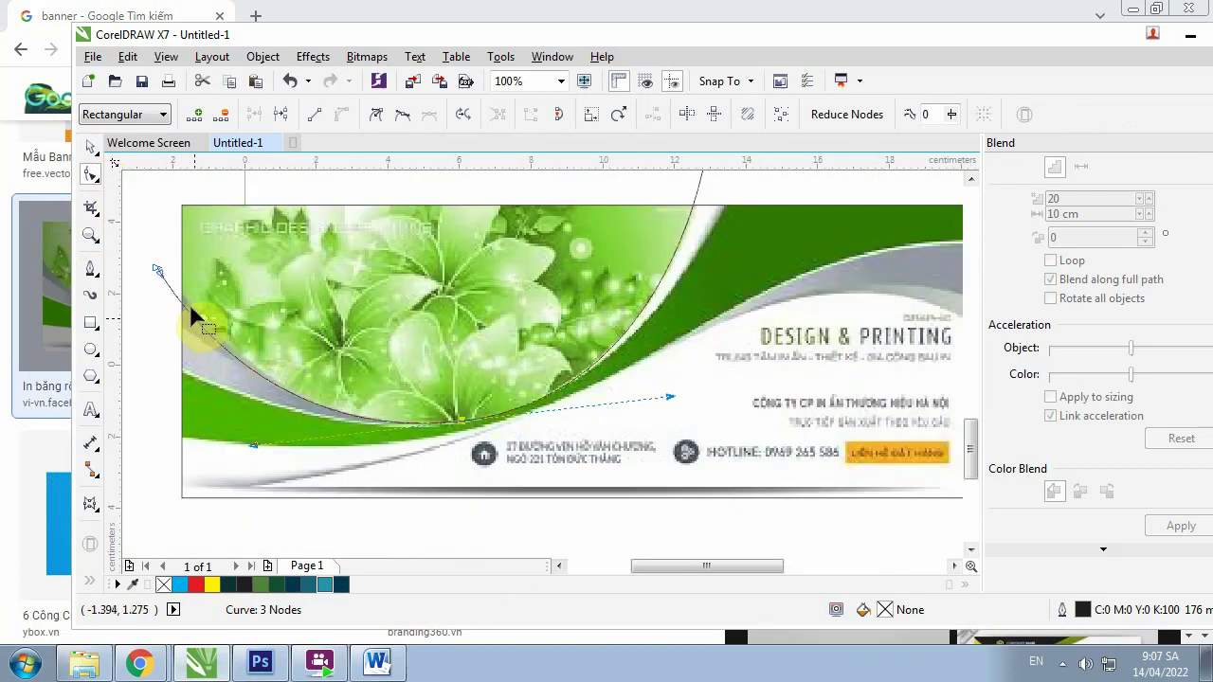
scroll(168, 271, "up", 2)
mouse_move(149, 272)
left_mouse_down()
mouse_move(154, 253)
mouse_move(179, 260)
left_mouse_up()
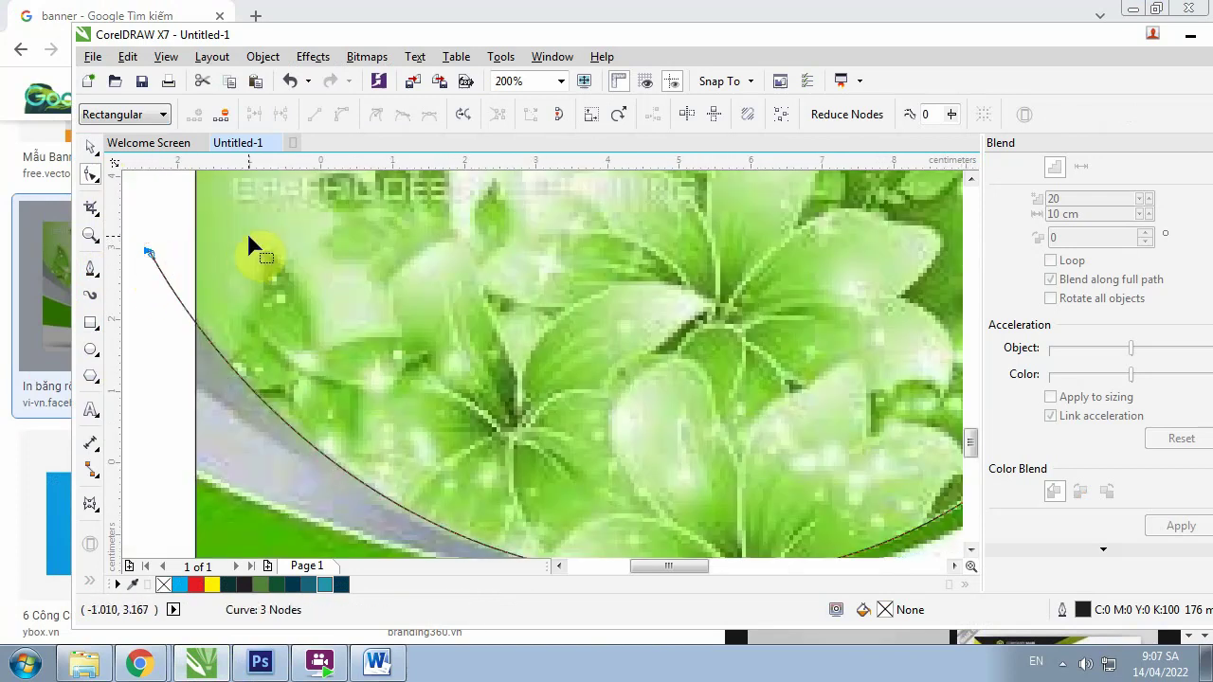
scroll(251, 248, "down", 1)
scroll(248, 236, "down", 1)
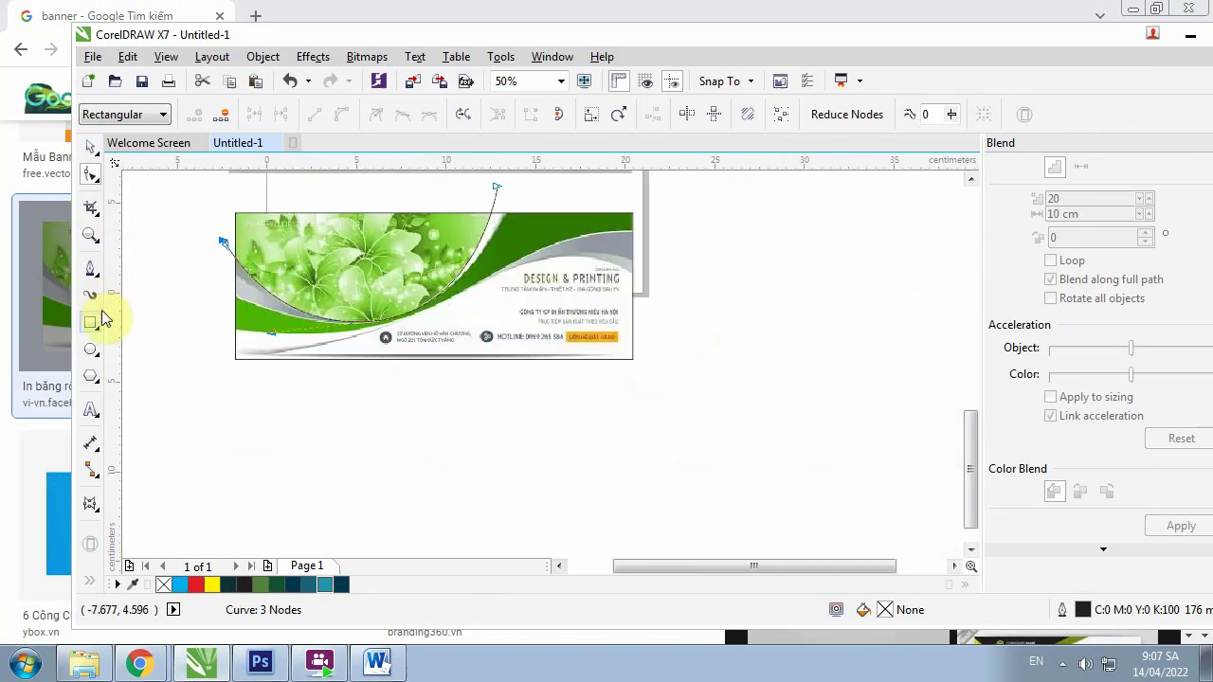
Trace a second Bezier curve along the grey wave's lower edge, sized 17.886 × 7.169 cm
left_click(91, 268)
scroll(244, 266, "up", 1)
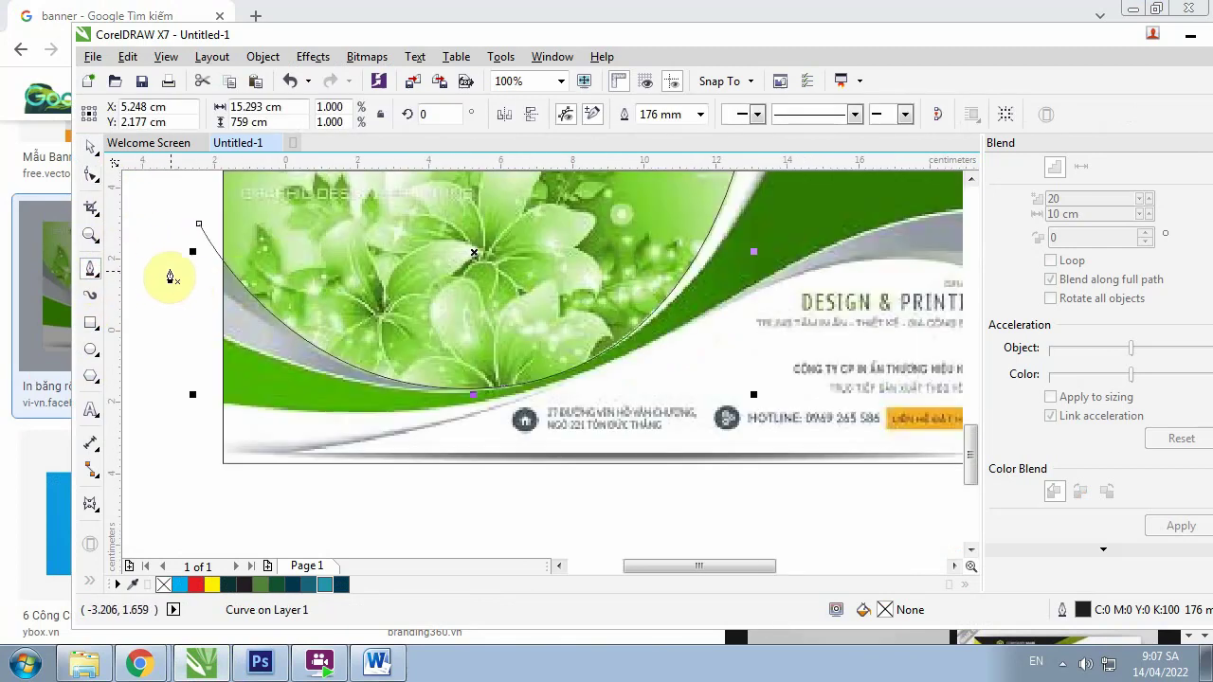
scroll(294, 333, "down", 1)
scroll(294, 284, "up", 1)
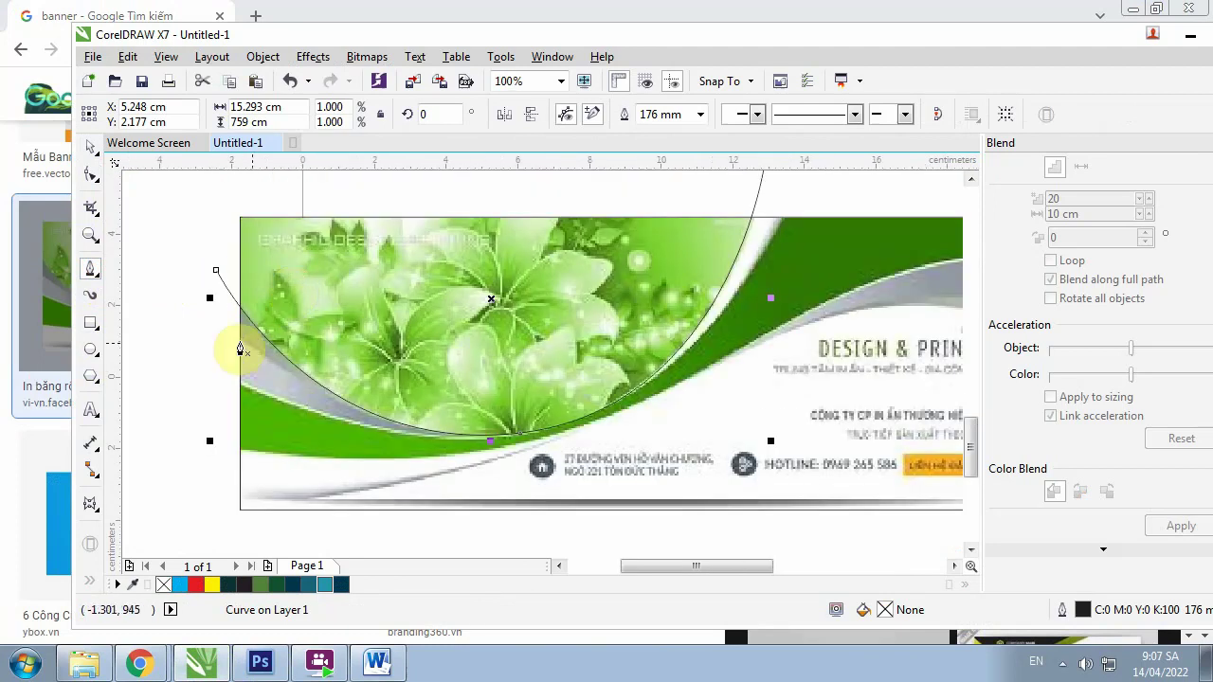
left_click(163, 296)
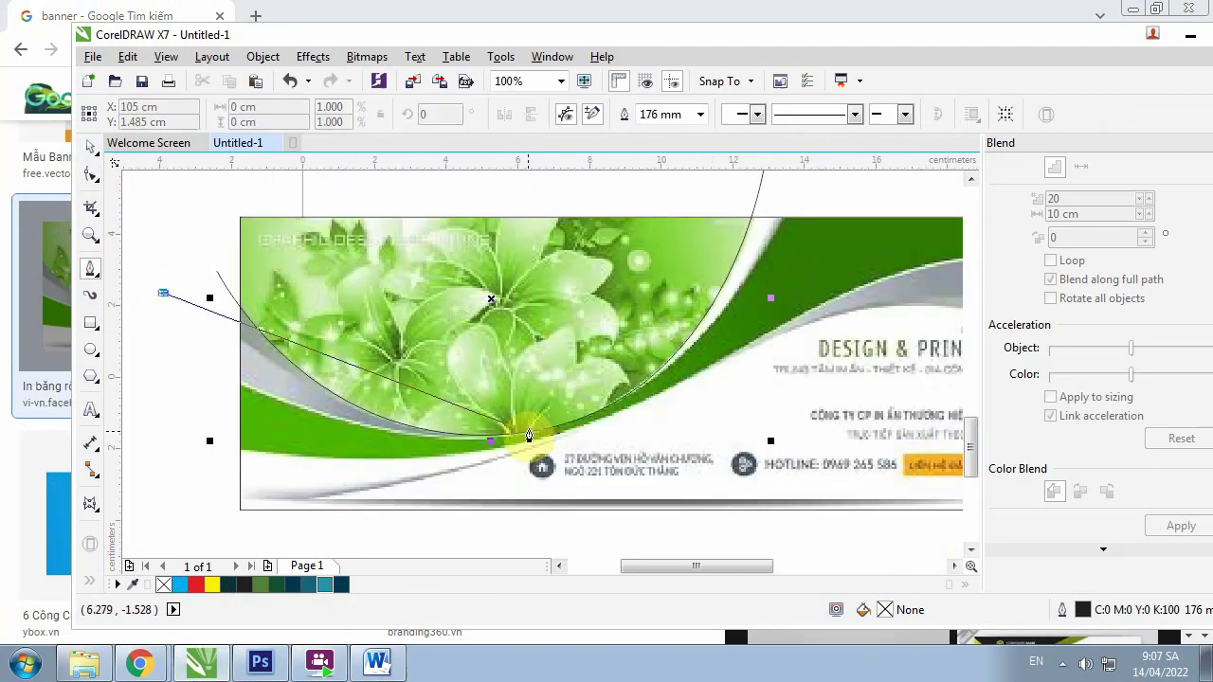
mouse_move(528, 431)
left_mouse_down()
mouse_move(628, 429)
mouse_move(714, 406)
left_mouse_up()
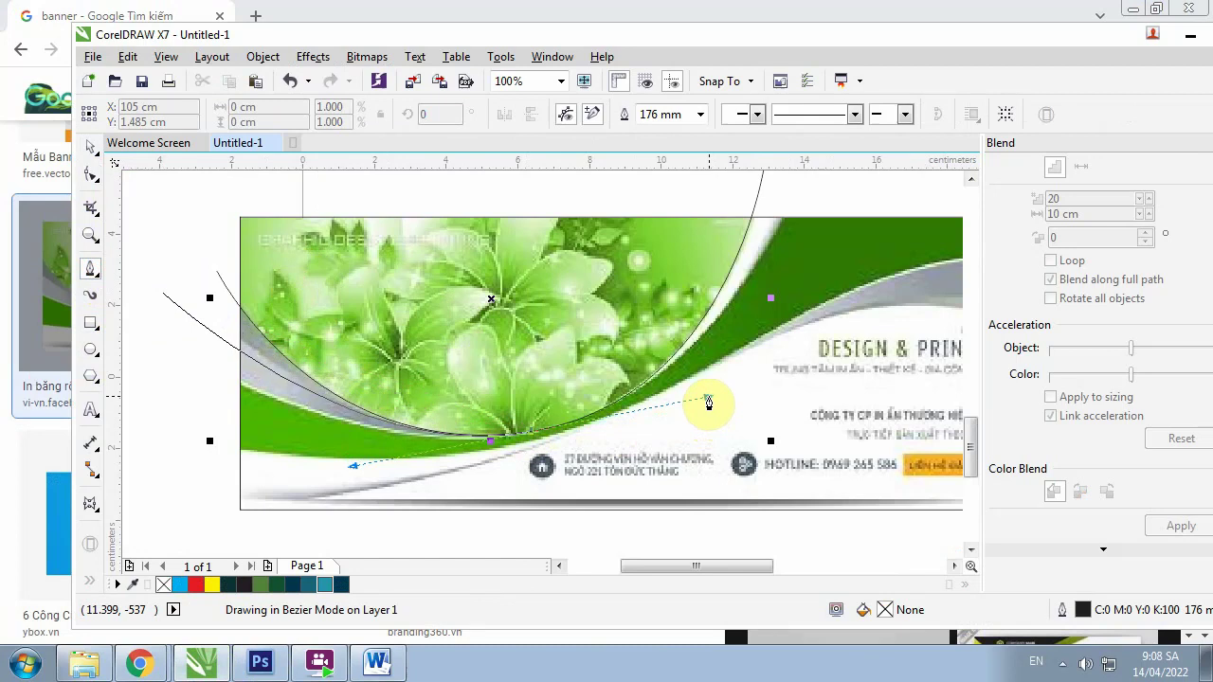
double_click(802, 194)
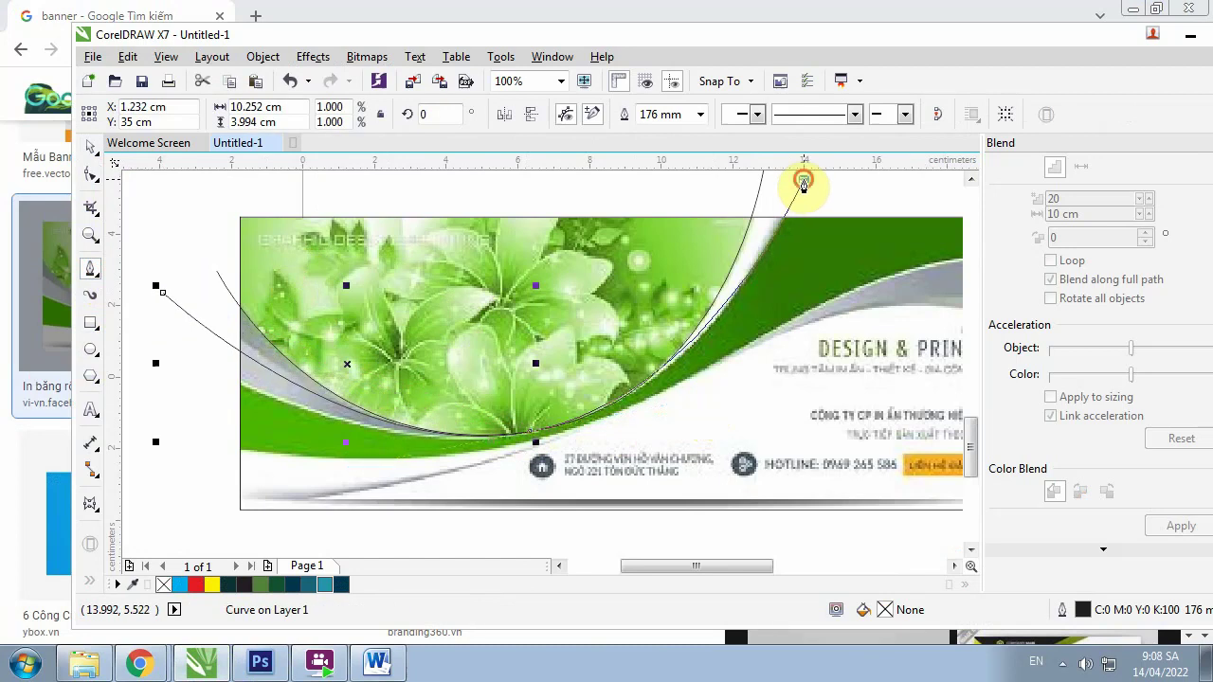
left_click(802, 183)
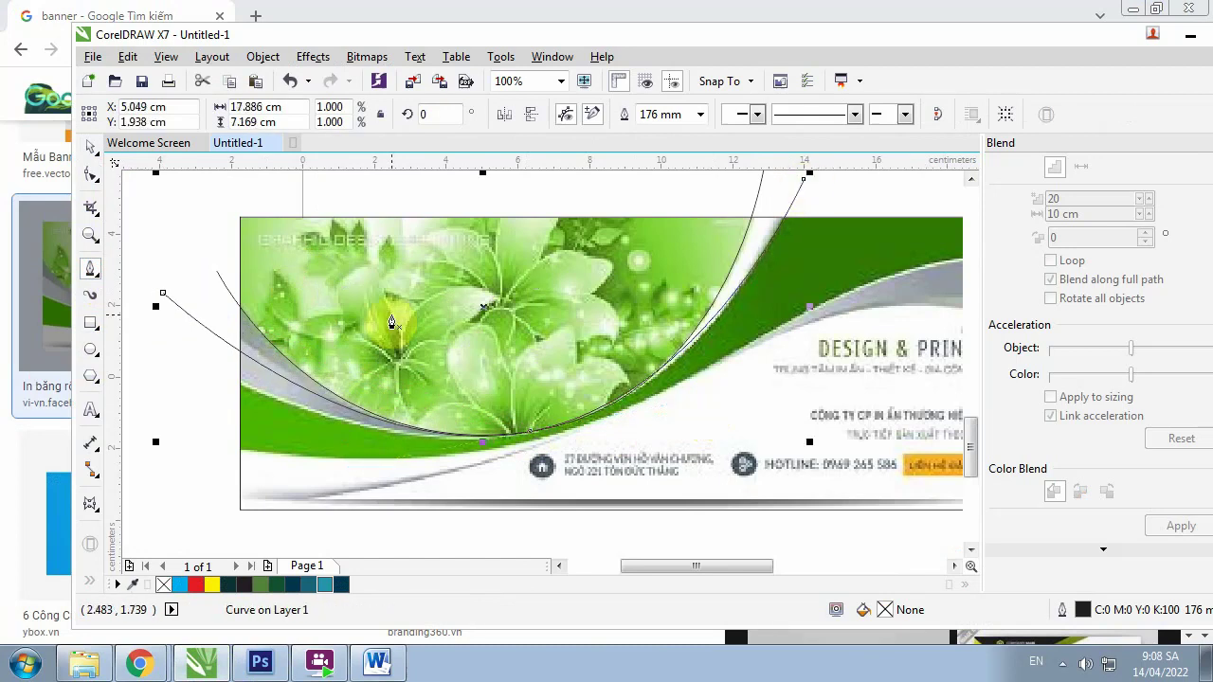
Nudge the second curve's start node, end node and a control handle to follow the wave's lower edge
left_click(89, 179)
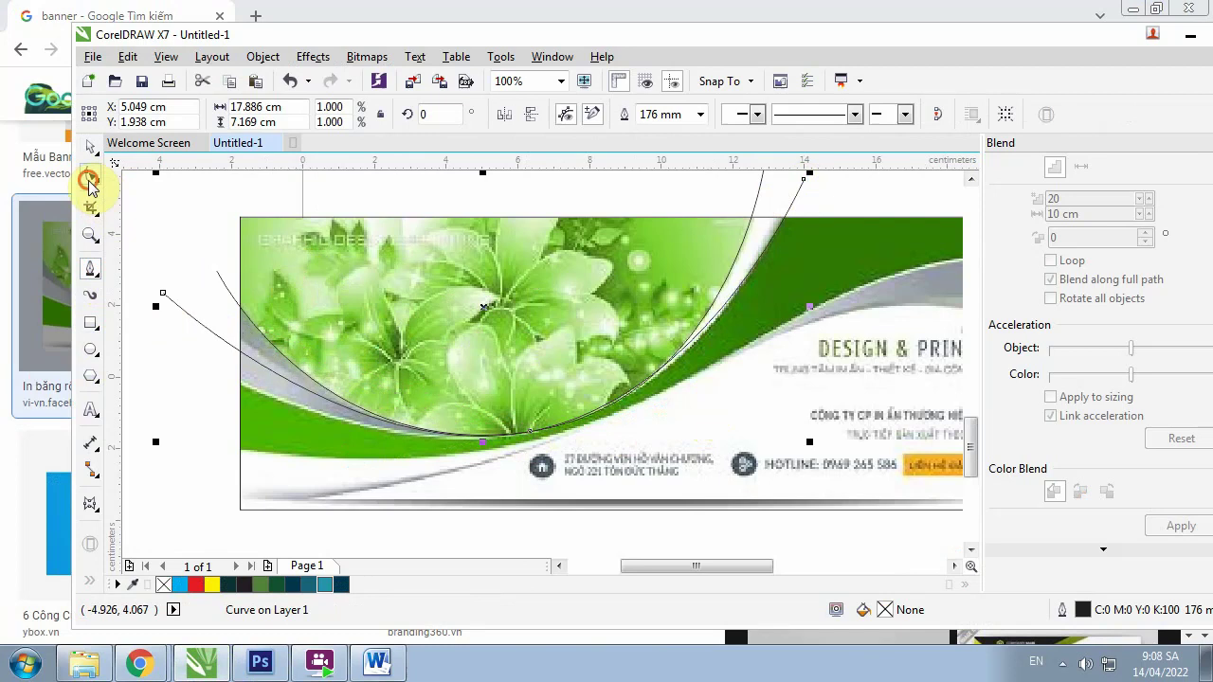
left_click_drag(163, 293, 171, 284)
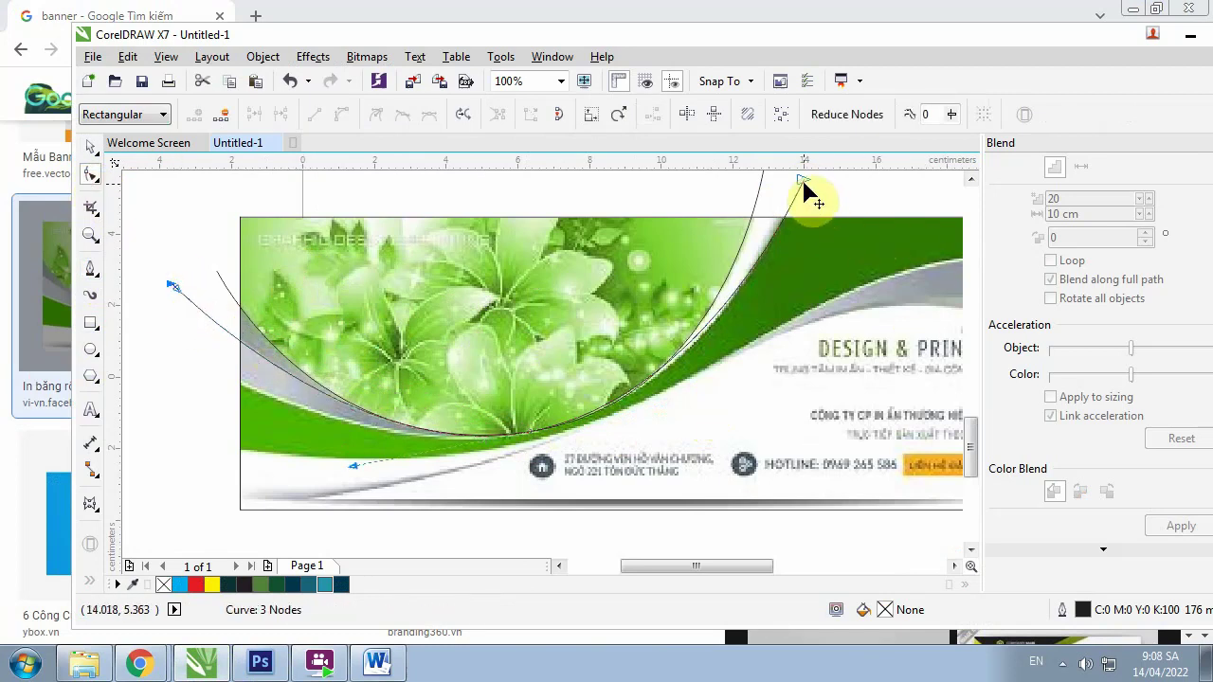
left_click_drag(802, 183, 801, 186)
left_click_drag(708, 398, 715, 402)
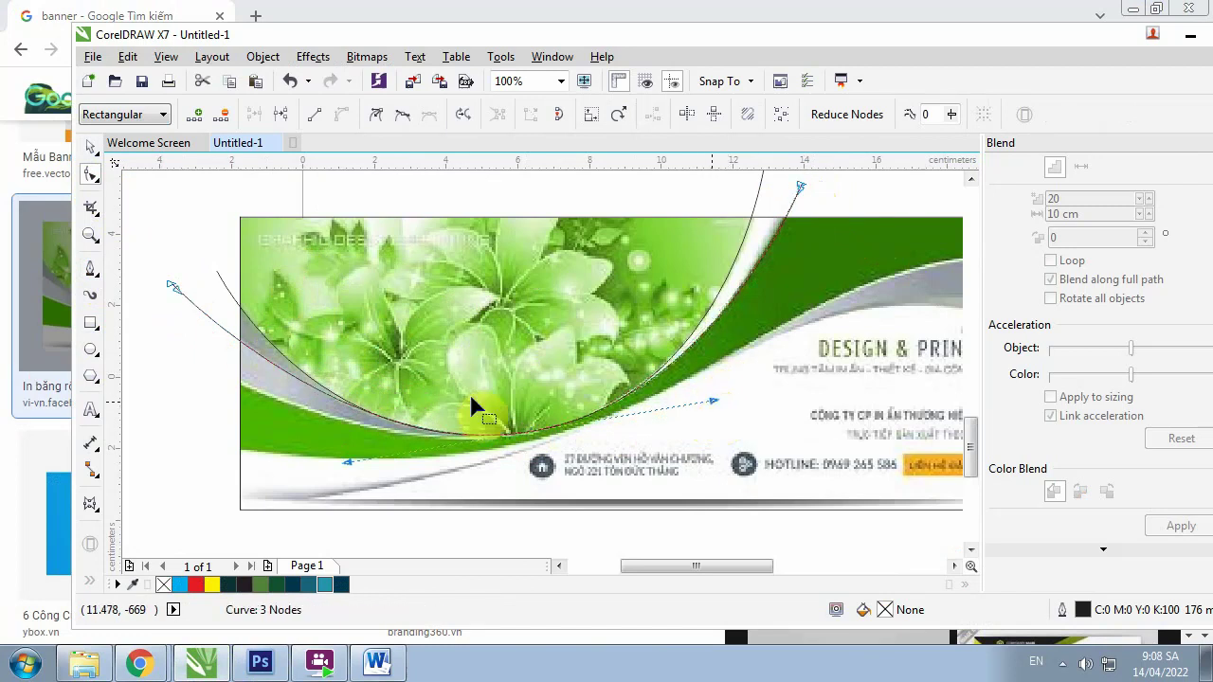
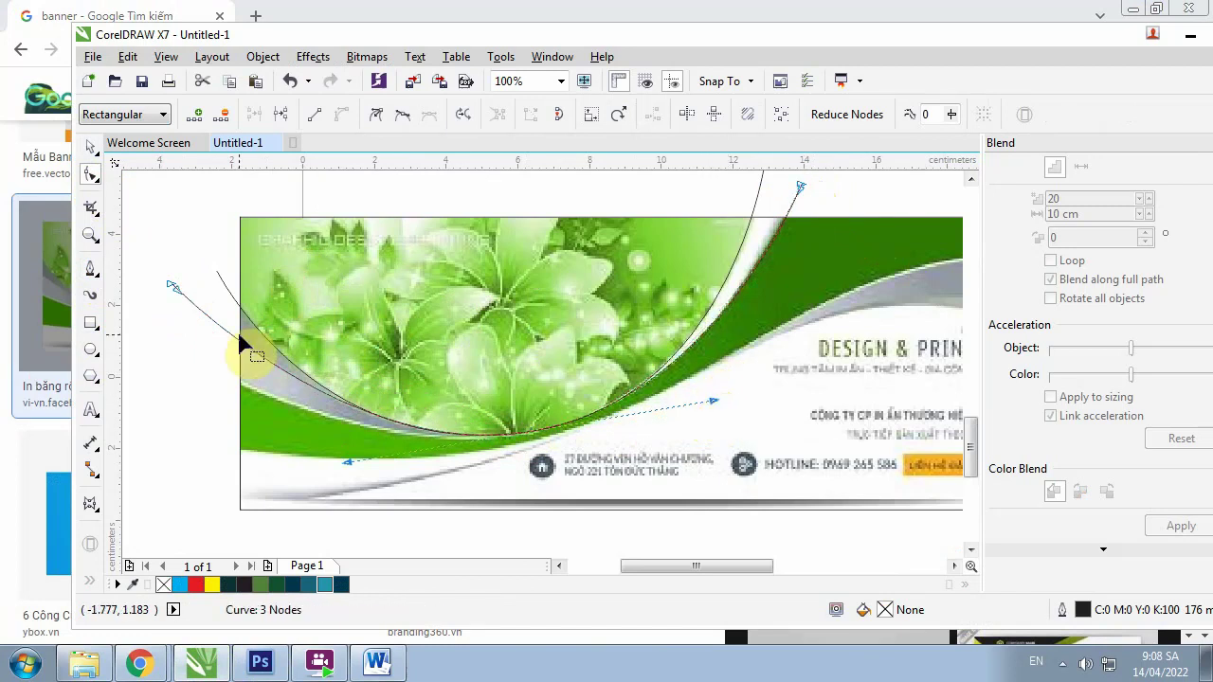
Draw a two-node Bezier curve from left of the banner, bending beneath the green wave toward the address
left_click(90, 273)
scroll(254, 357, "down", 2)
scroll(261, 360, "up", 2)
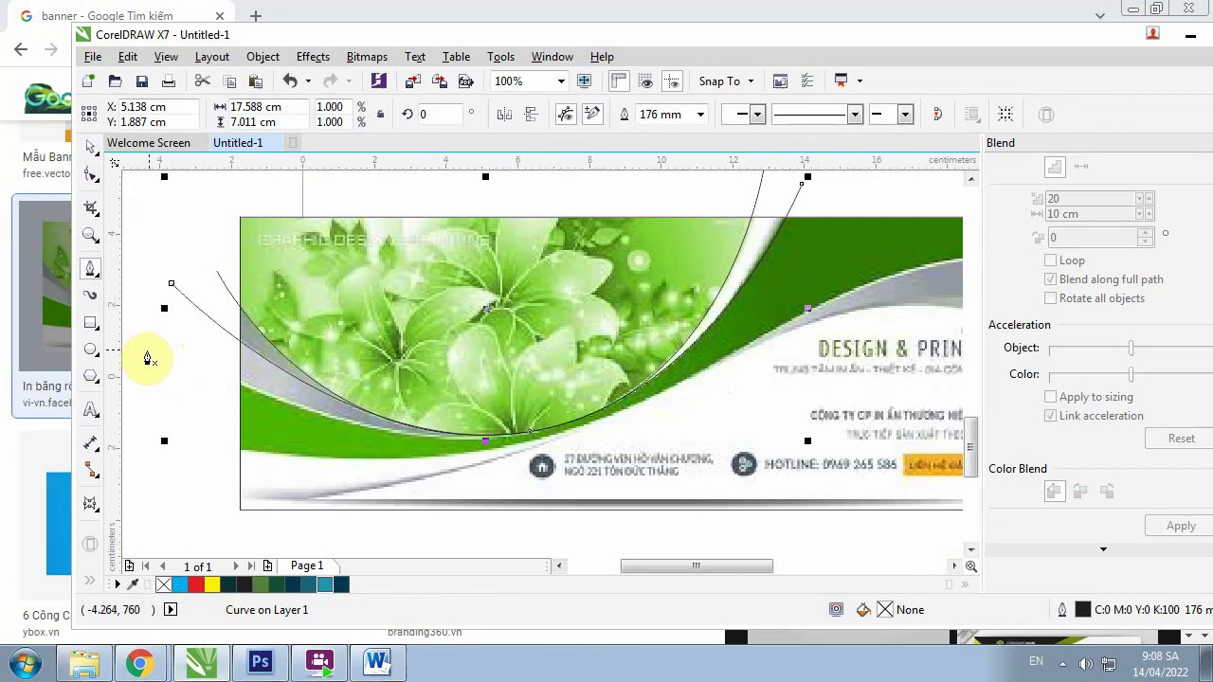
left_click(146, 353)
left_click_drag(573, 441, 731, 415)
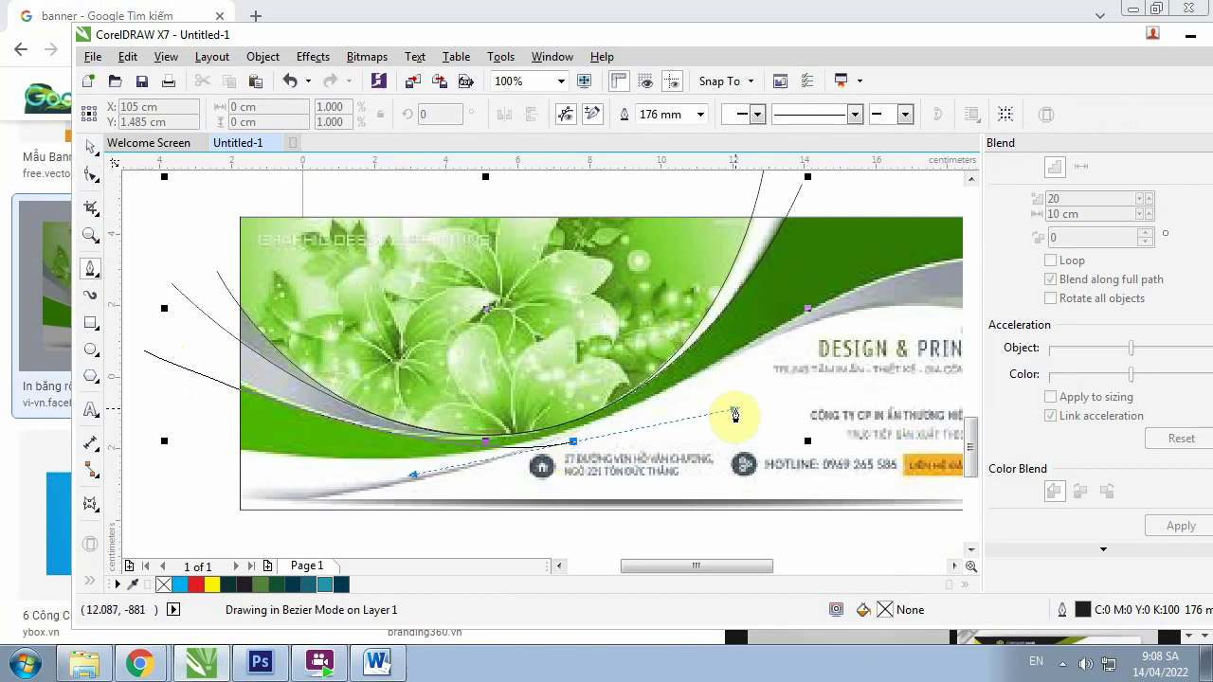
left_click_drag(736, 415, 737, 408)
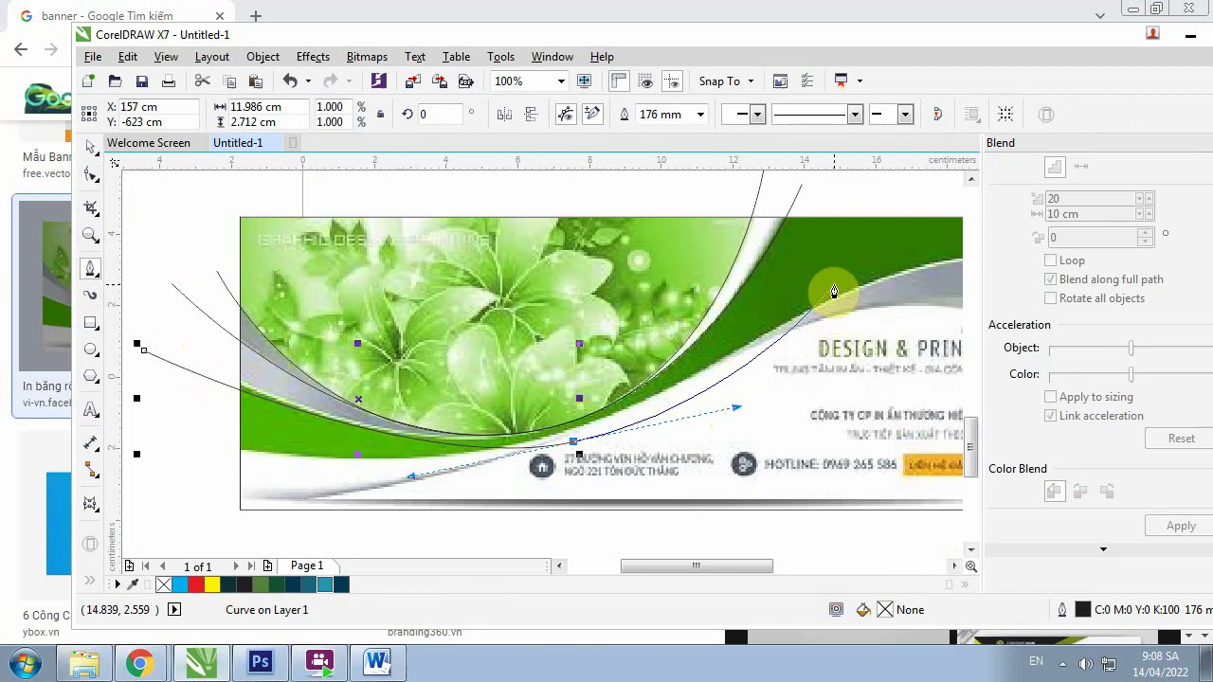
key("Escape")
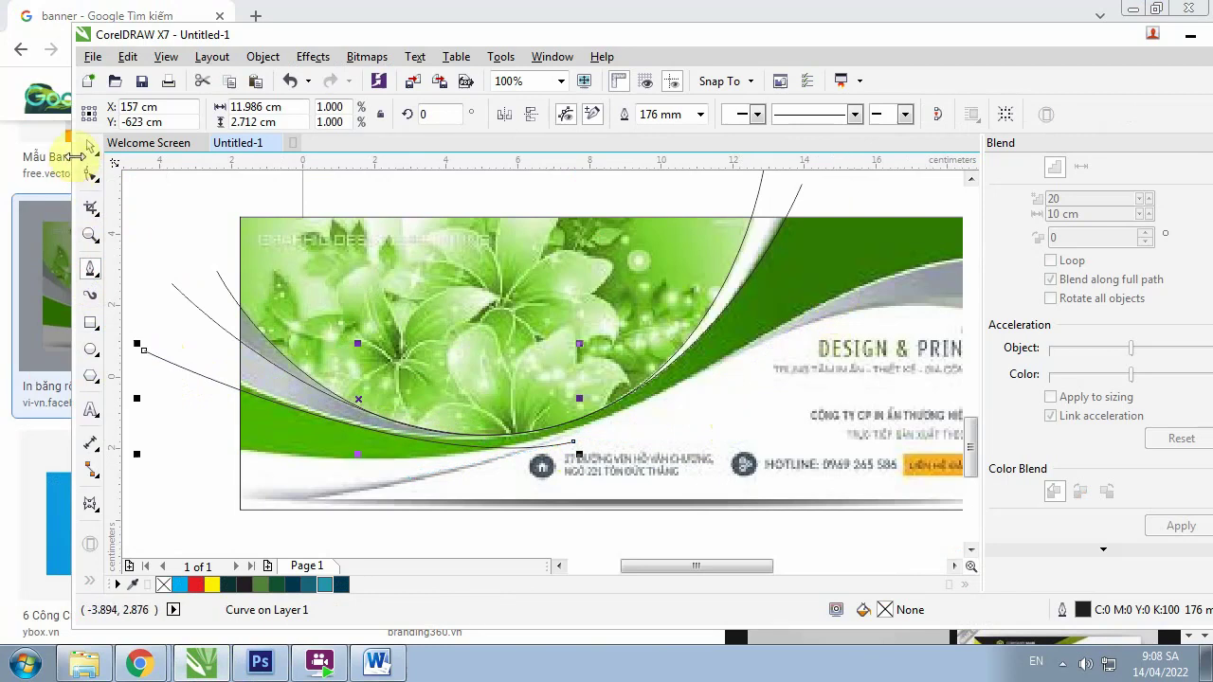
left_click(92, 174)
scroll(462, 404, "up", 2)
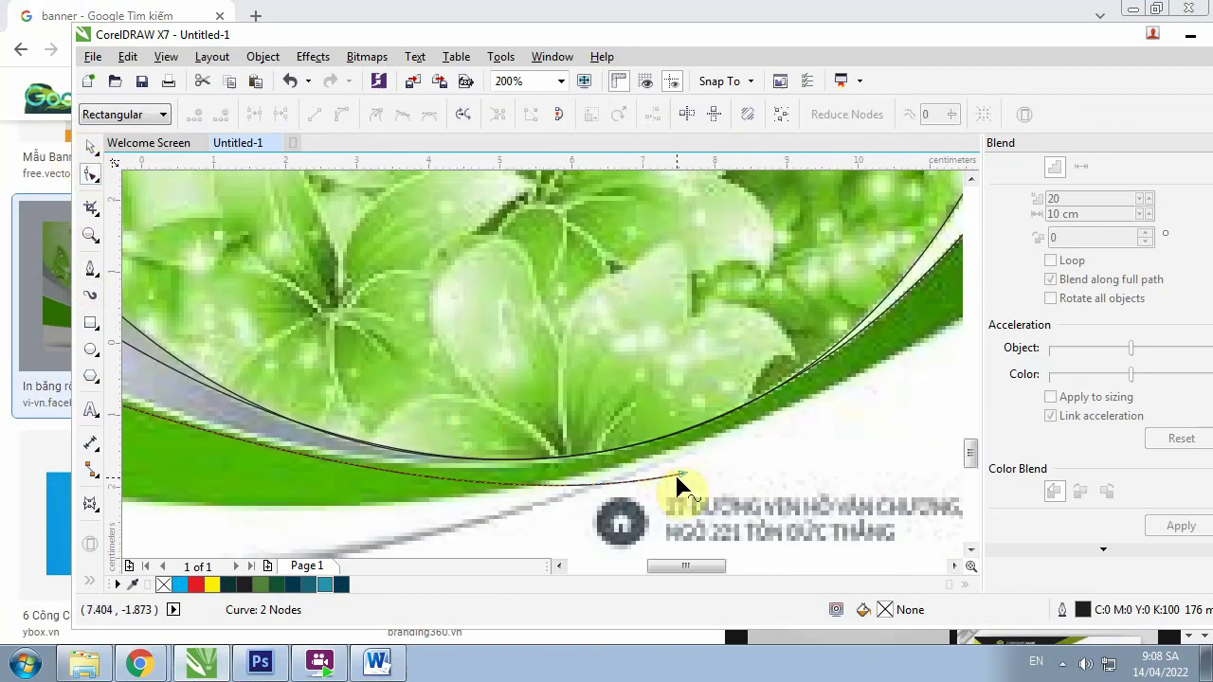
Move the curve's end nodes and bend its segment along the green band's lower edge
mouse_move(680, 475)
left_mouse_down()
mouse_move(679, 442)
mouse_move(699, 455)
left_mouse_up()
scroll(555, 401, "down", 3)
scroll(490, 407, "up", 2)
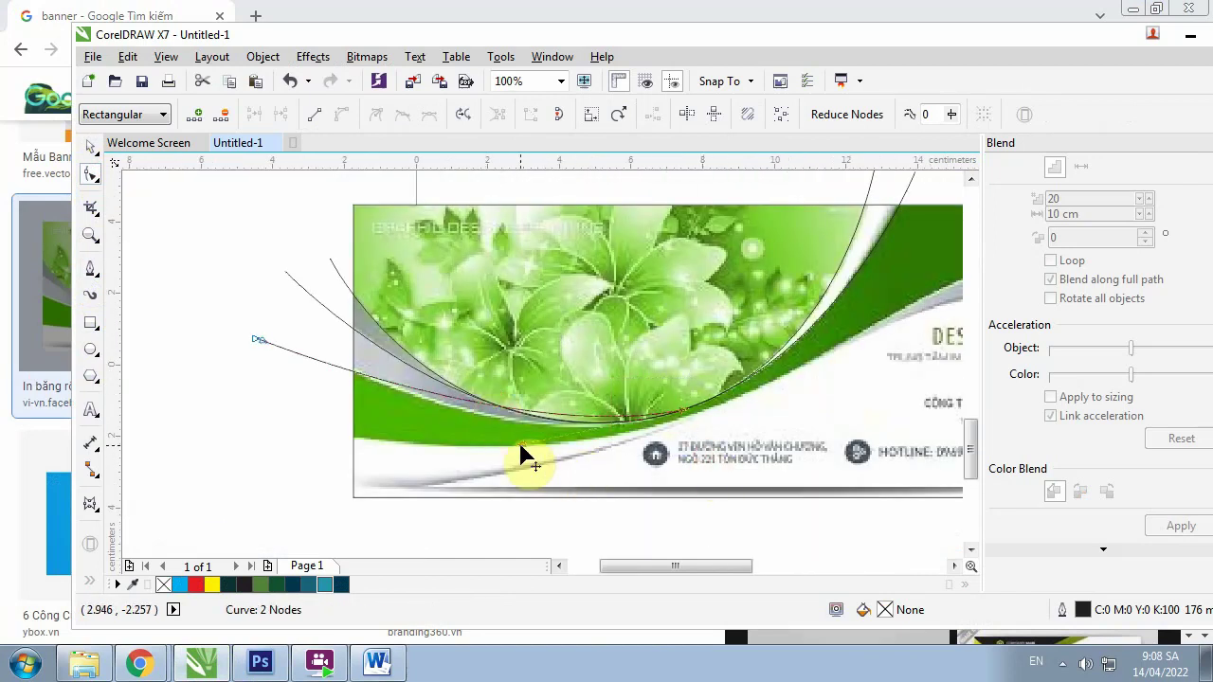
left_click_drag(523, 450, 529, 474)
scroll(246, 332, "up", 2)
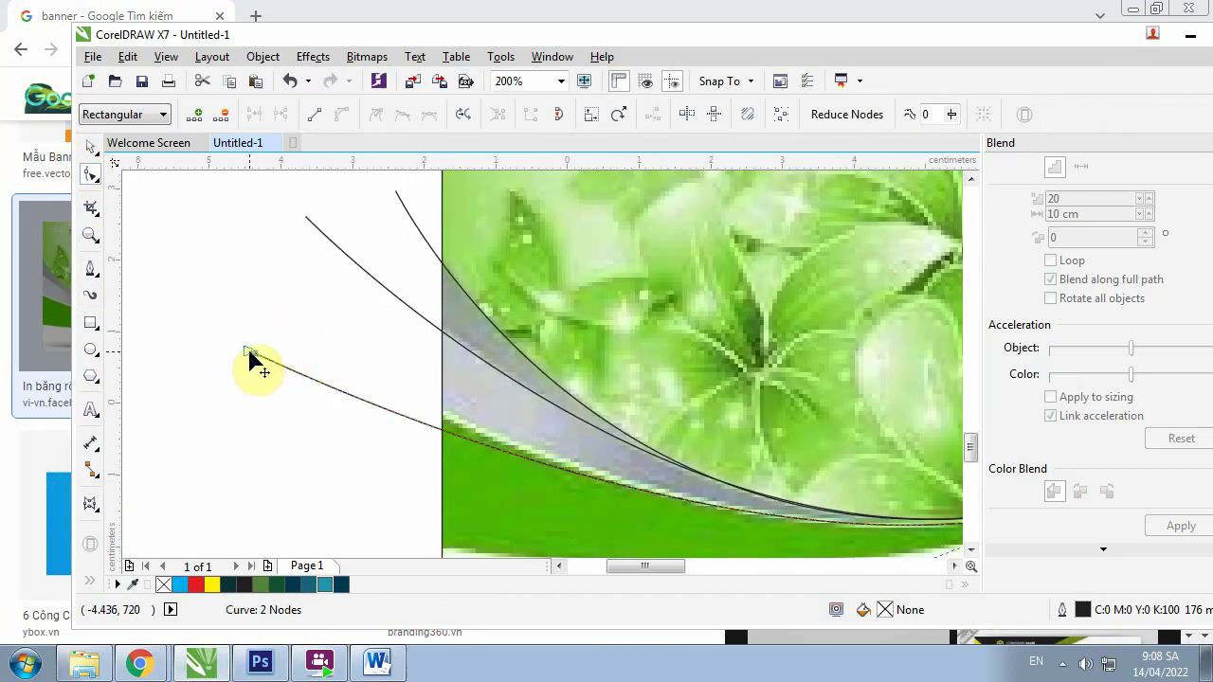
left_click_drag(248, 349, 262, 334)
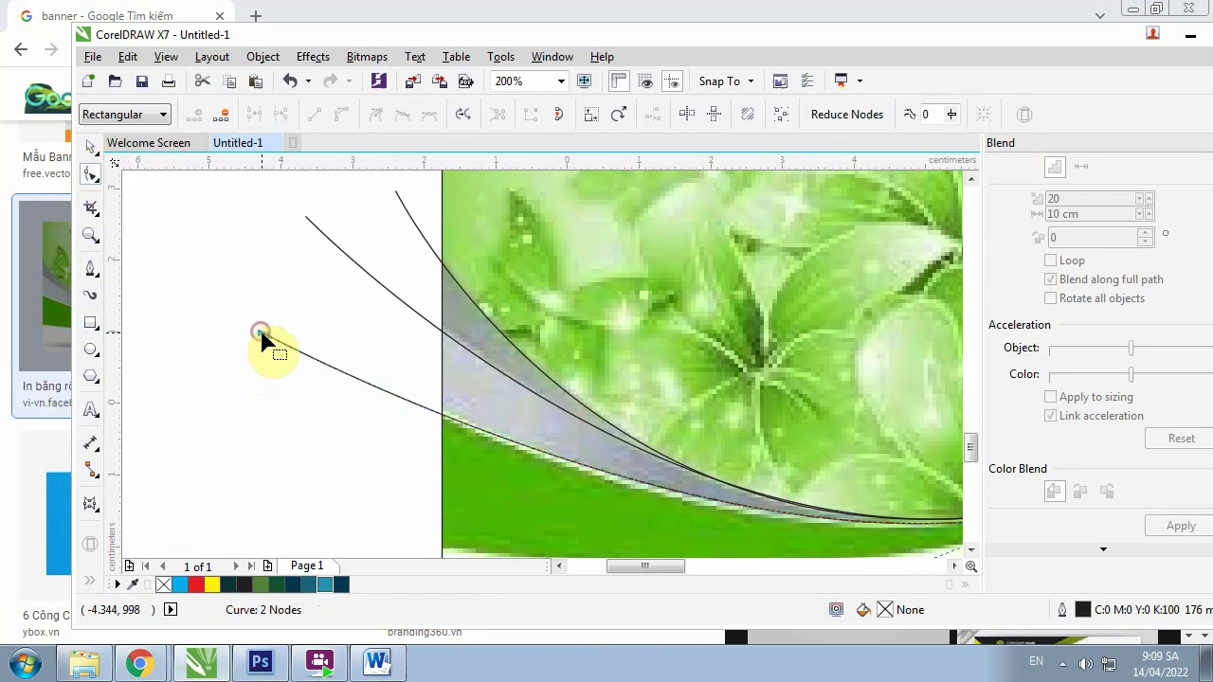
Check the banner reference in Chrome, then return to CorelDRAW and maximize its window
left_click(1156, 7)
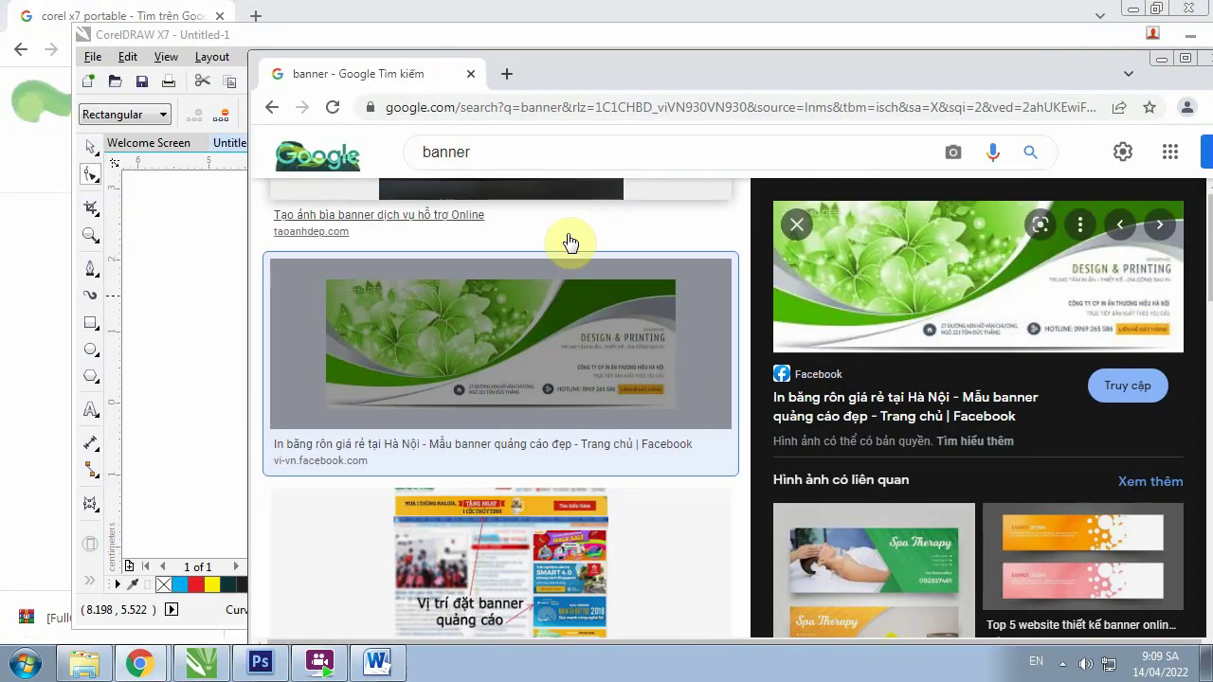
left_click(214, 33)
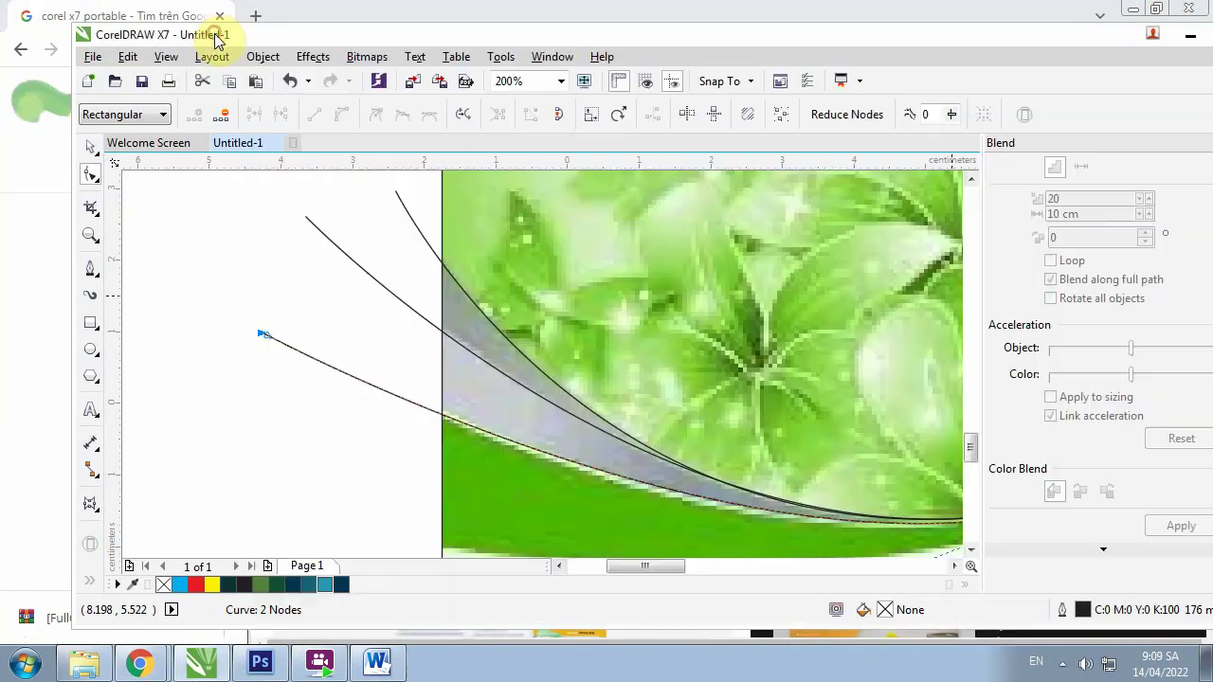
left_click(1157, 12)
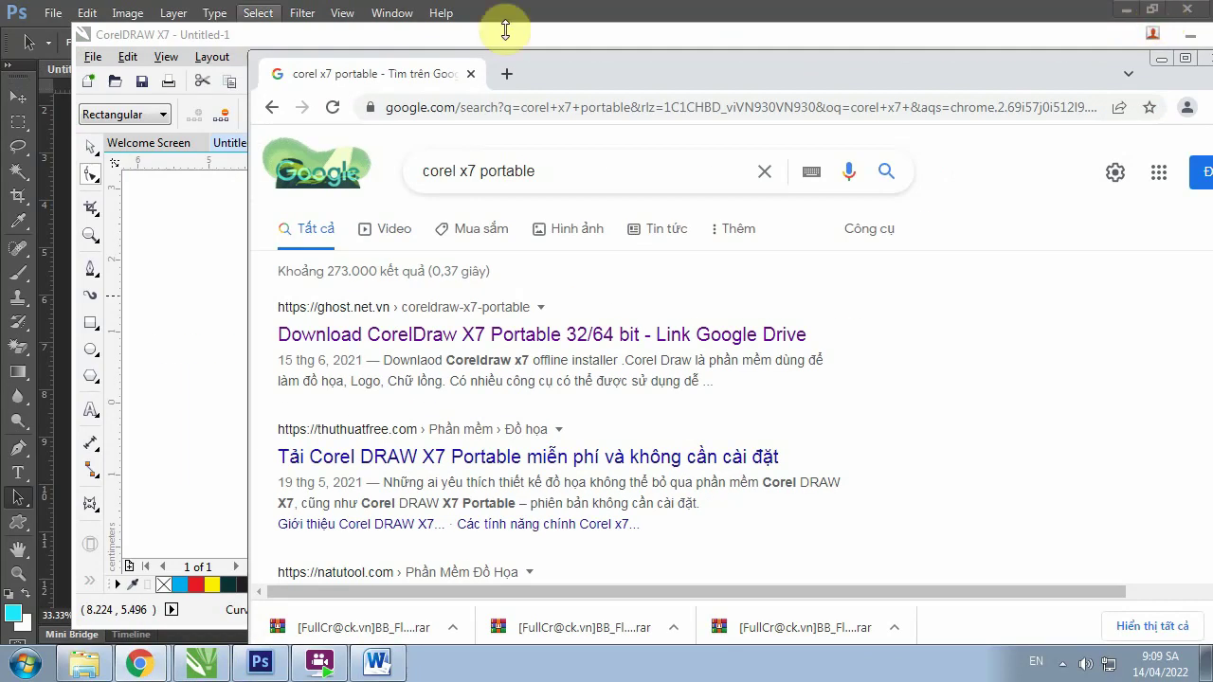
left_click(206, 34)
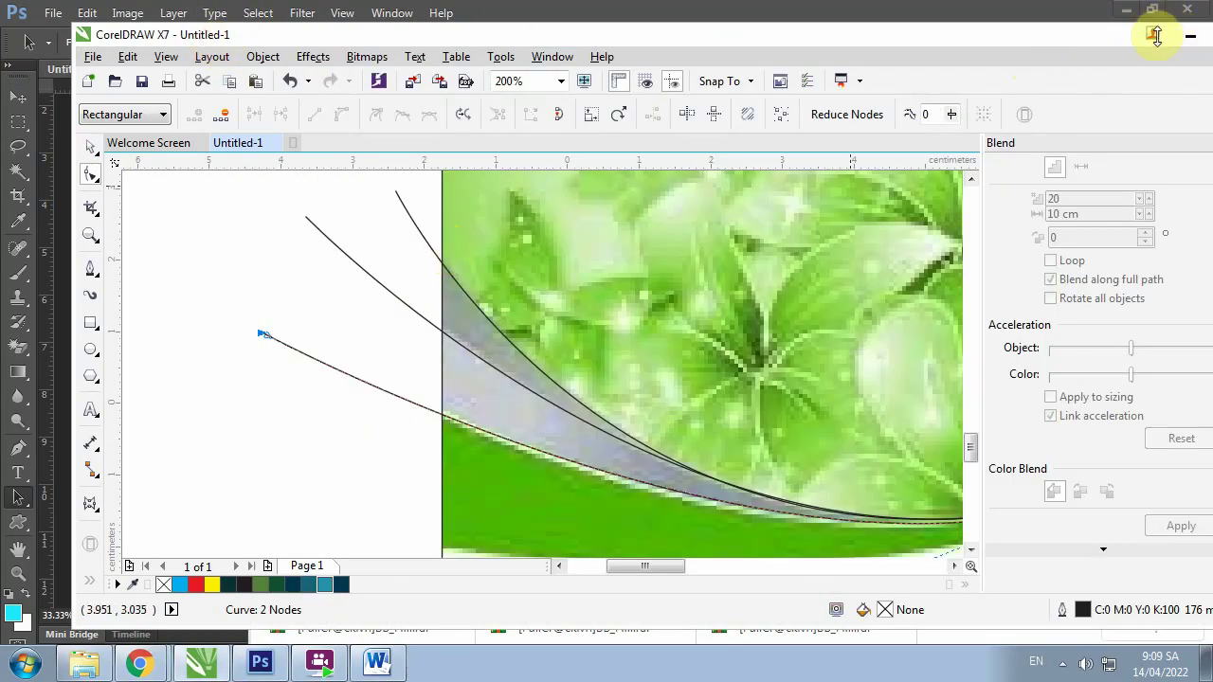
double_click(980, 43)
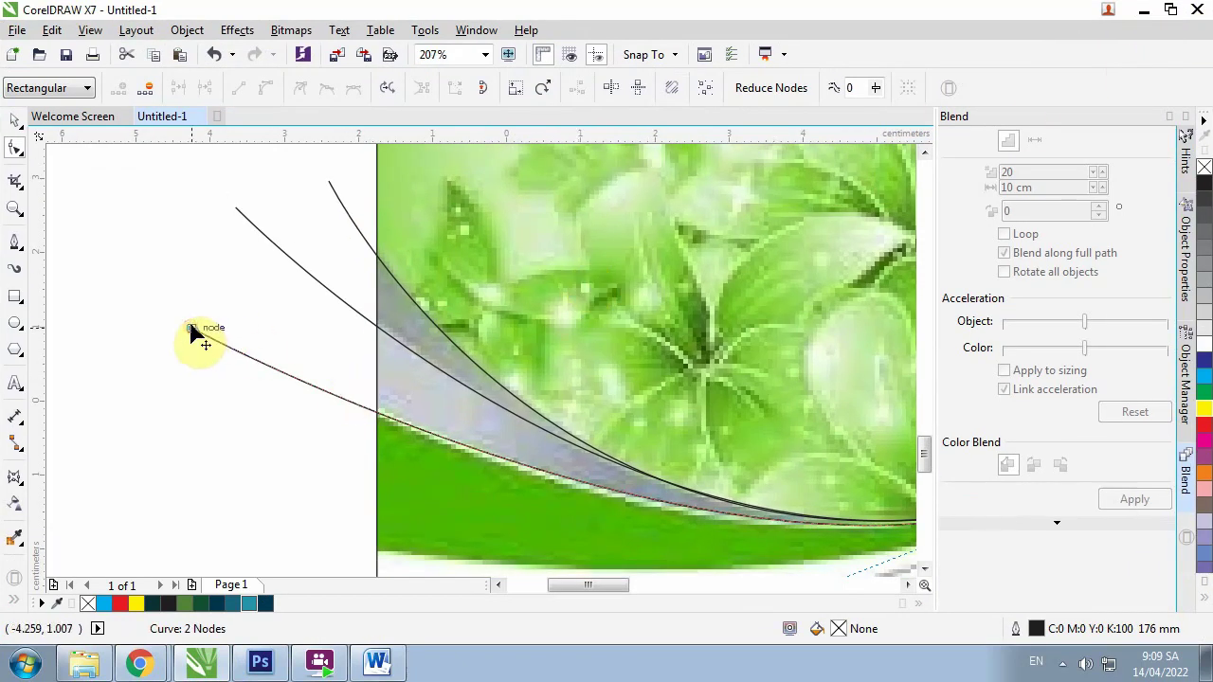
Fine-tune the first curve's end node under the green wave
scroll(235, 343, "down", 3)
scroll(284, 360, "down", 2)
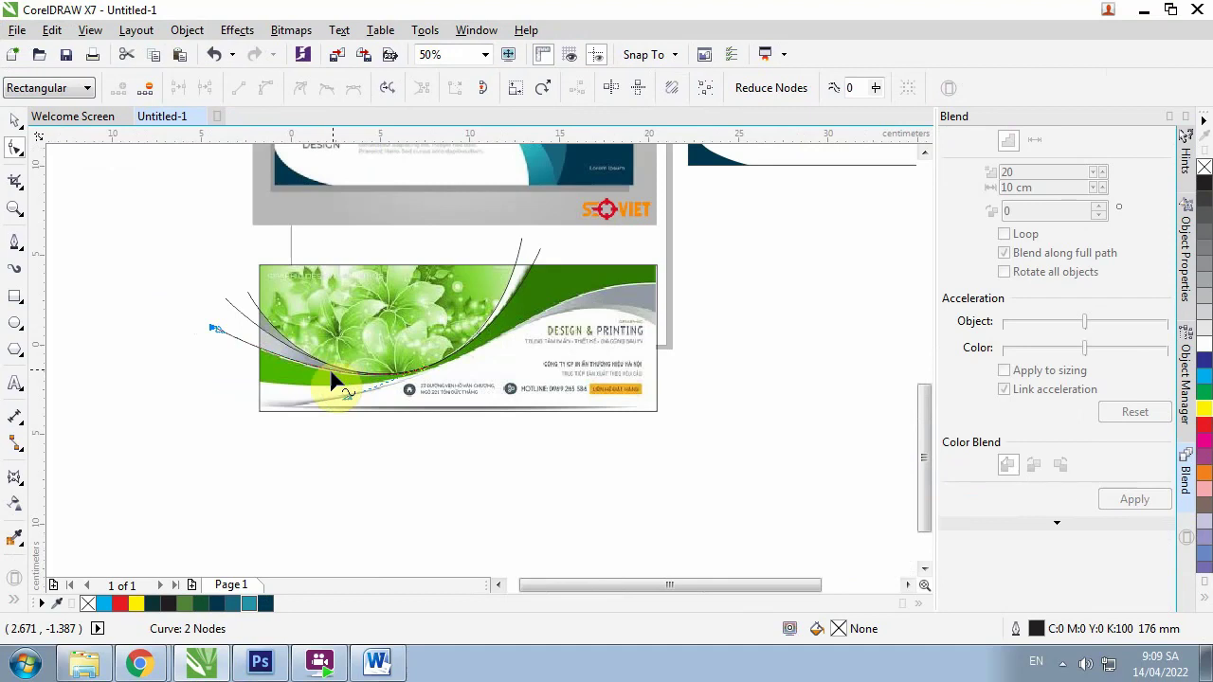
scroll(331, 384, "up", 4)
left_click_drag(391, 479, 388, 494)
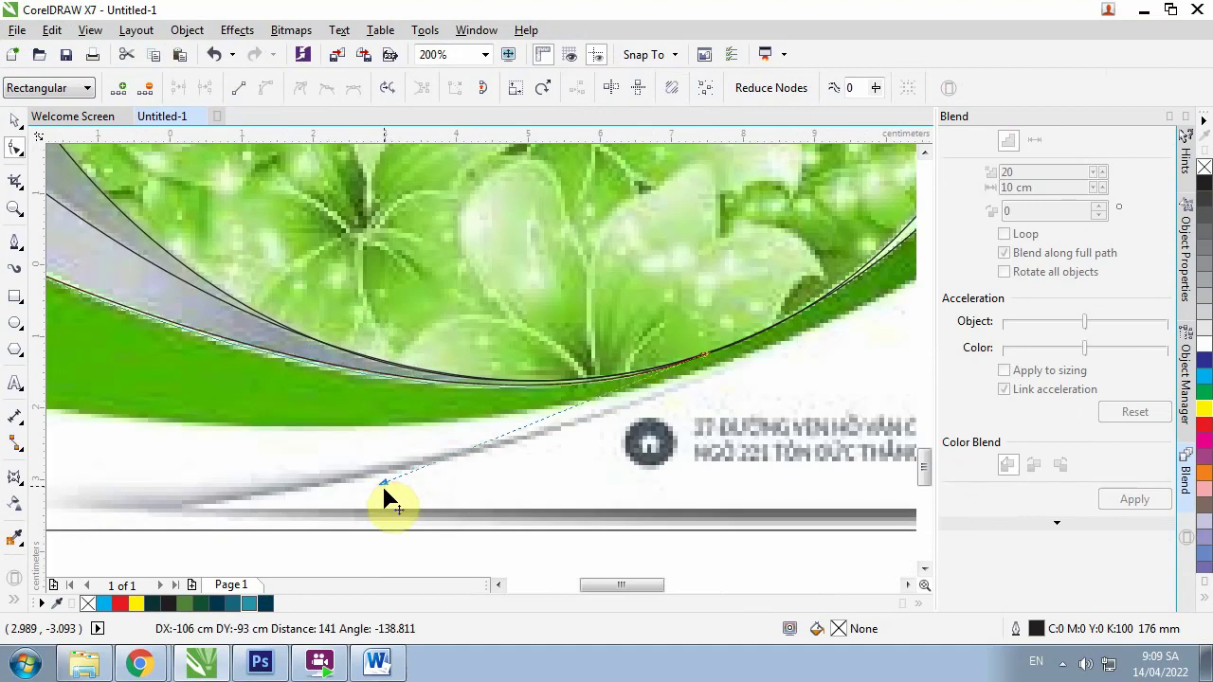
scroll(387, 401, "down", 4)
scroll(387, 401, "up", 2)
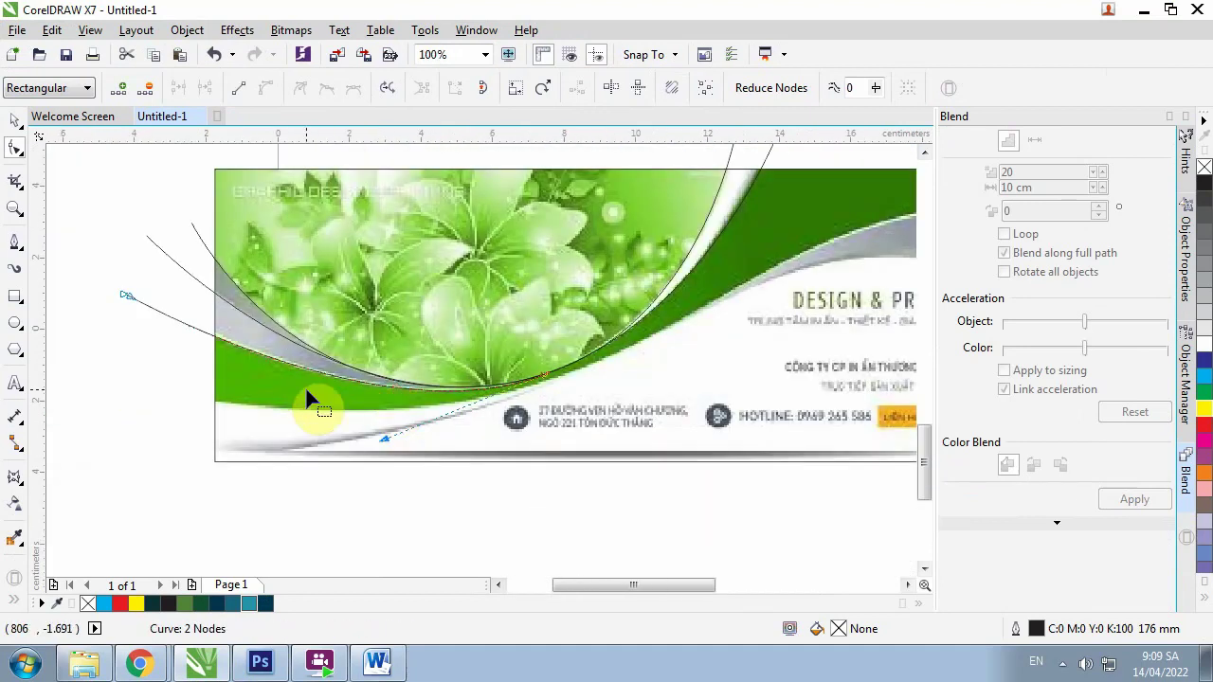
scroll(307, 393, "down", 2)
scroll(307, 393, "up", 2)
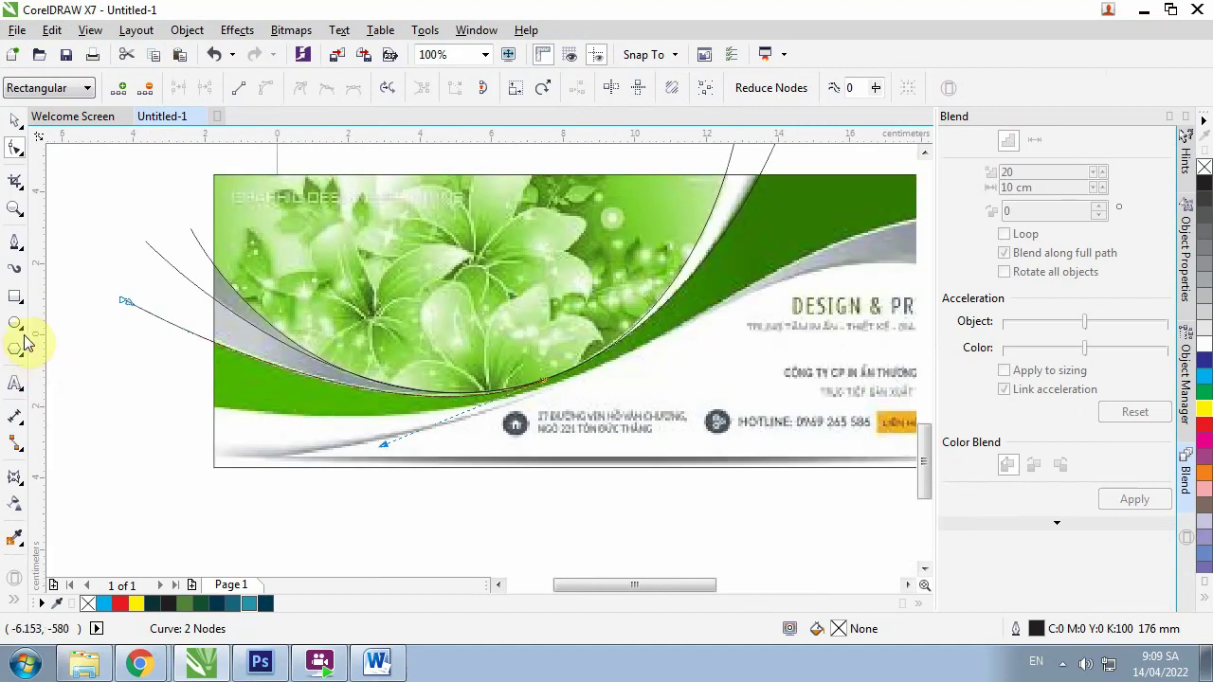
Draw a Bezier curve from left of the banner, rising across it to beyond its right edge
left_click(15, 241)
scroll(117, 350, "down", 2)
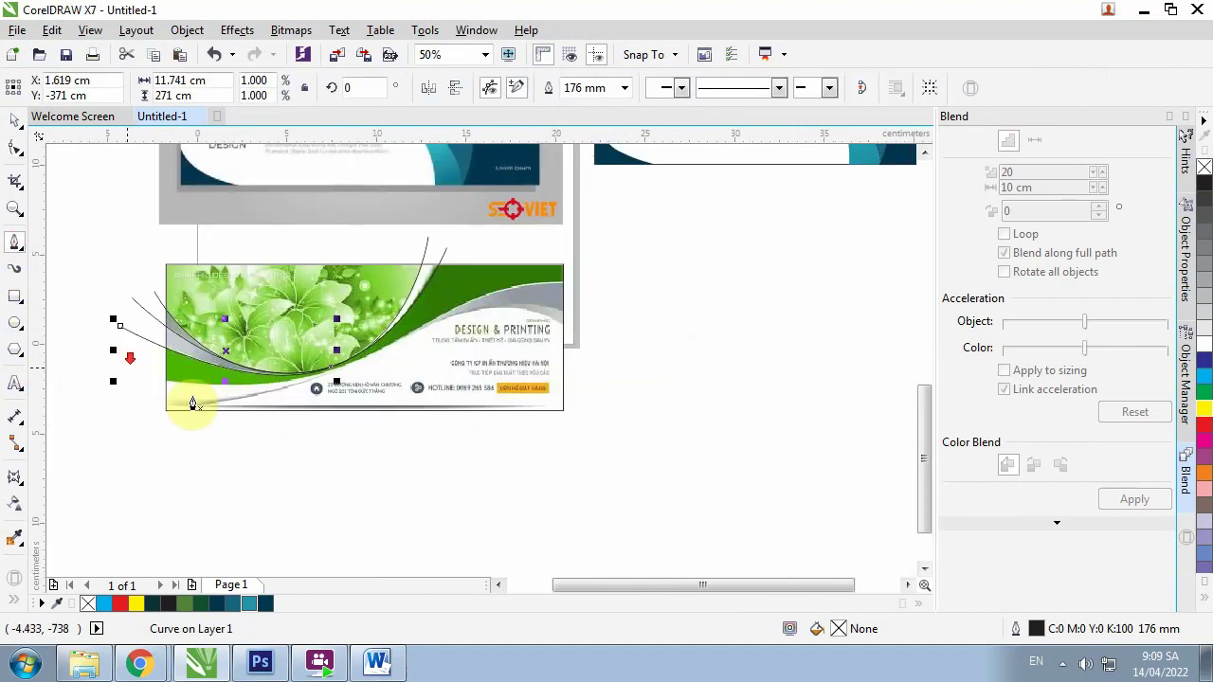
left_click(141, 378)
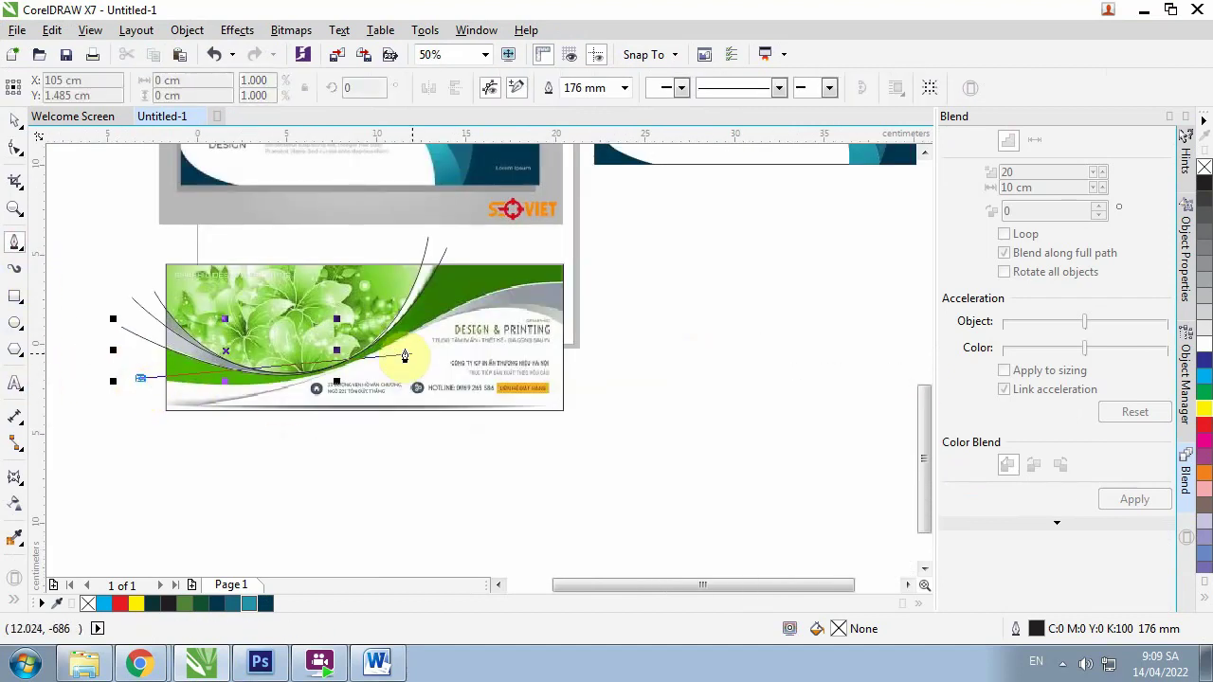
mouse_move(417, 343)
left_mouse_down()
mouse_move(494, 292)
mouse_move(609, 288)
left_mouse_up()
left_click(609, 289)
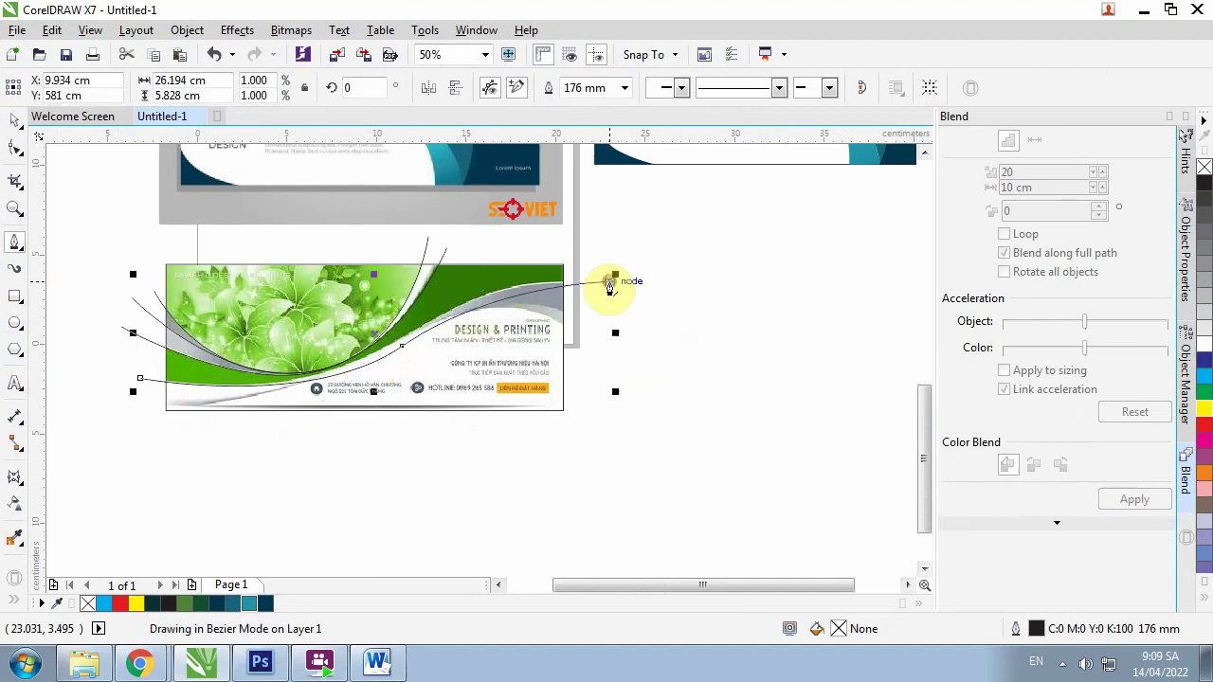
scroll(341, 350, "up", 1)
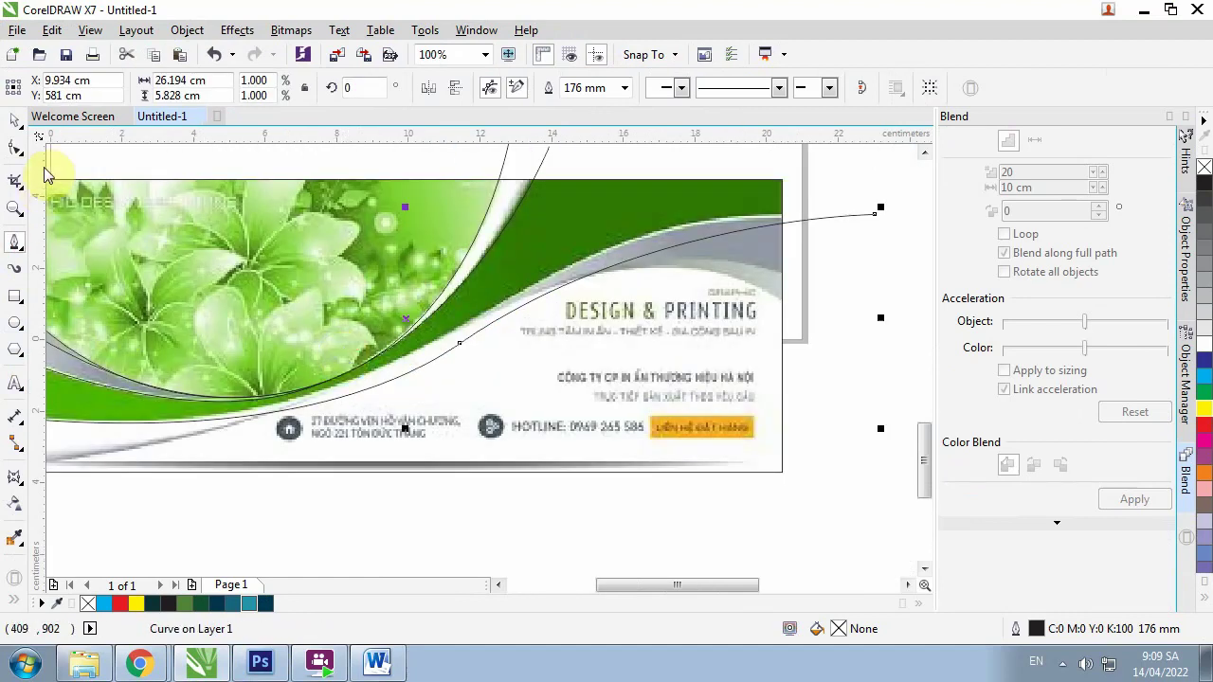
Move the second curve's middle node onto the band edge and adjust its lower-right shape and left end
left_click(17, 150)
scroll(332, 284, "up", 1)
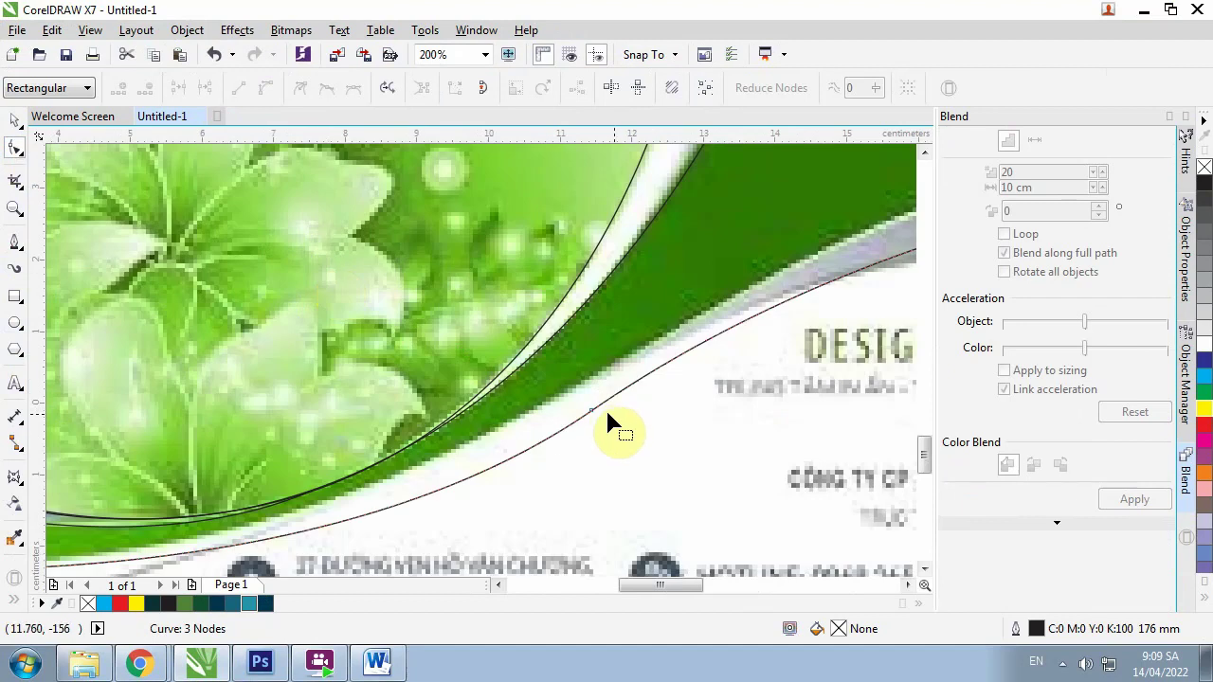
left_click_drag(592, 414, 568, 401)
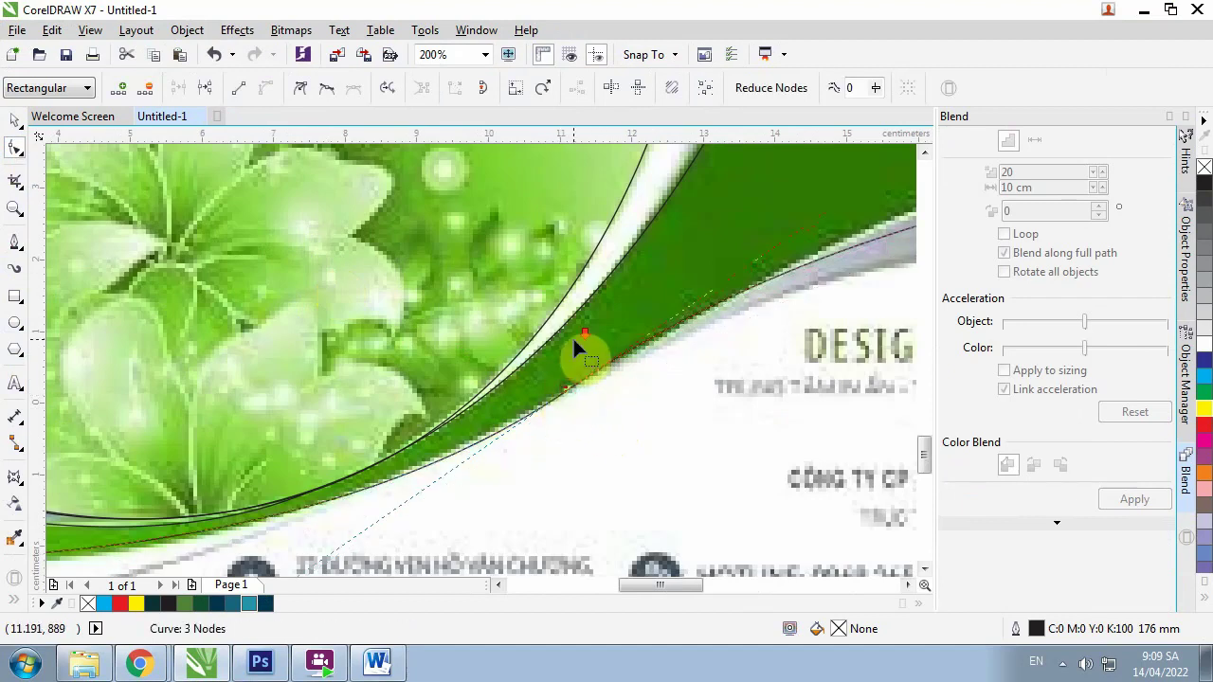
scroll(396, 403, "down", 2)
scroll(396, 403, "up", 2)
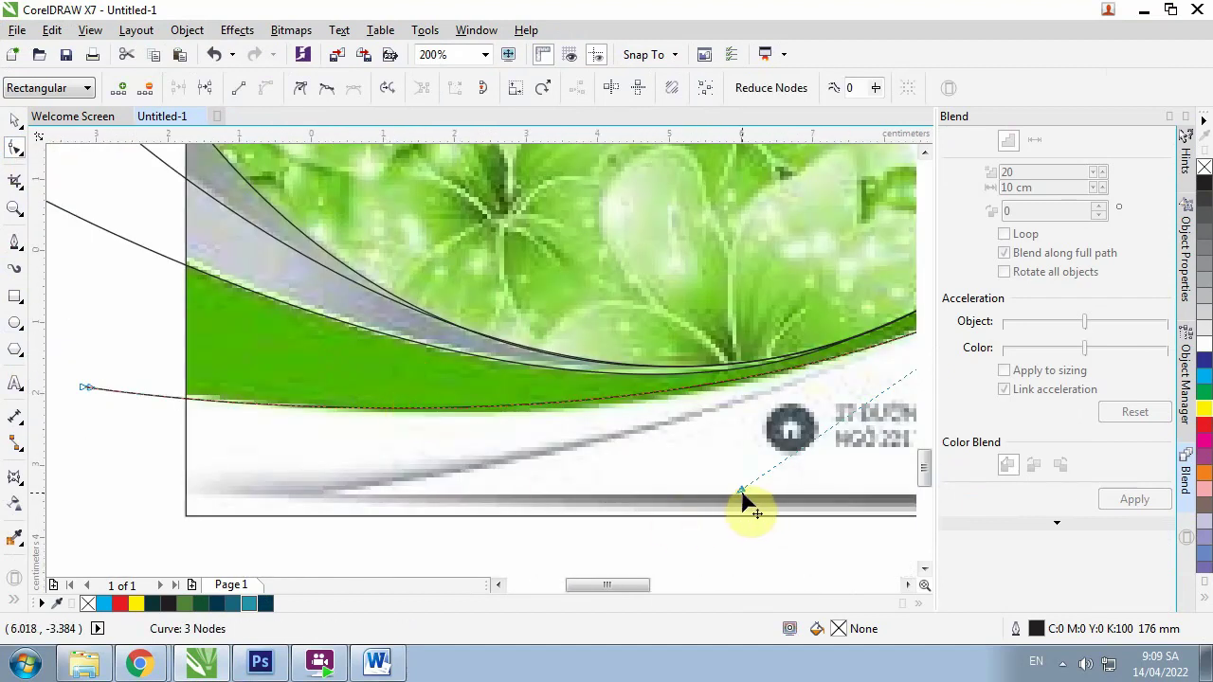
left_click_drag(742, 500, 729, 510)
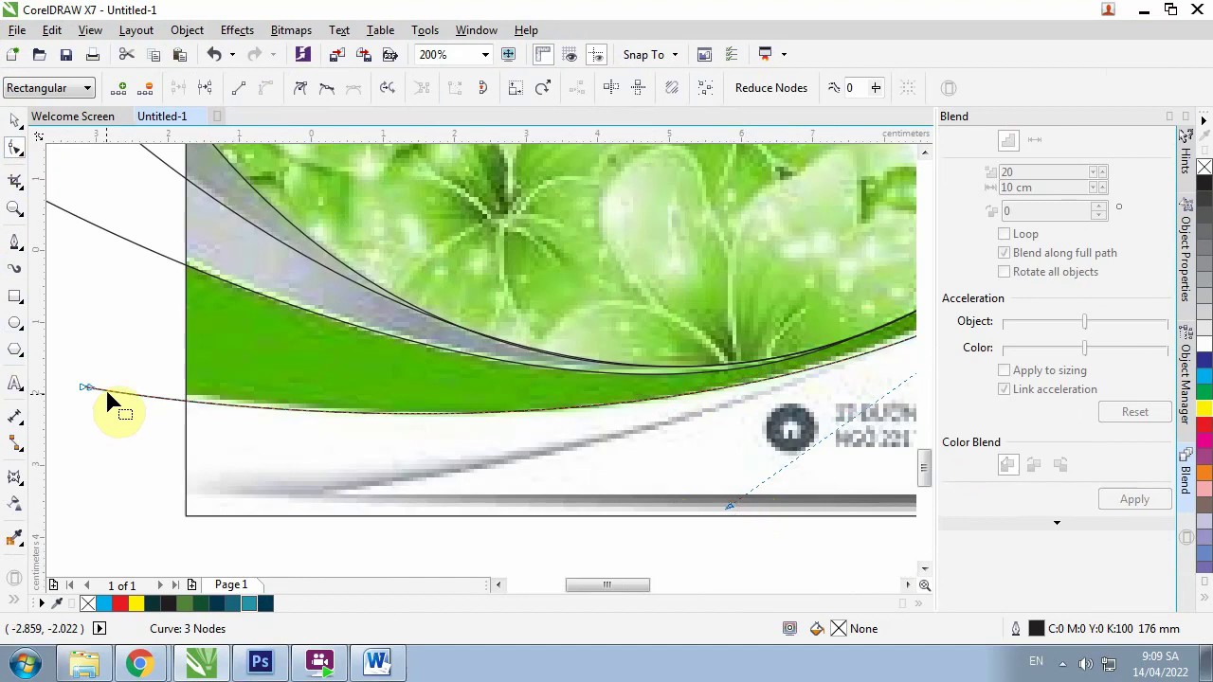
left_click_drag(87, 393, 81, 386)
scroll(81, 387, "down", 2)
scroll(487, 277, "up", 2)
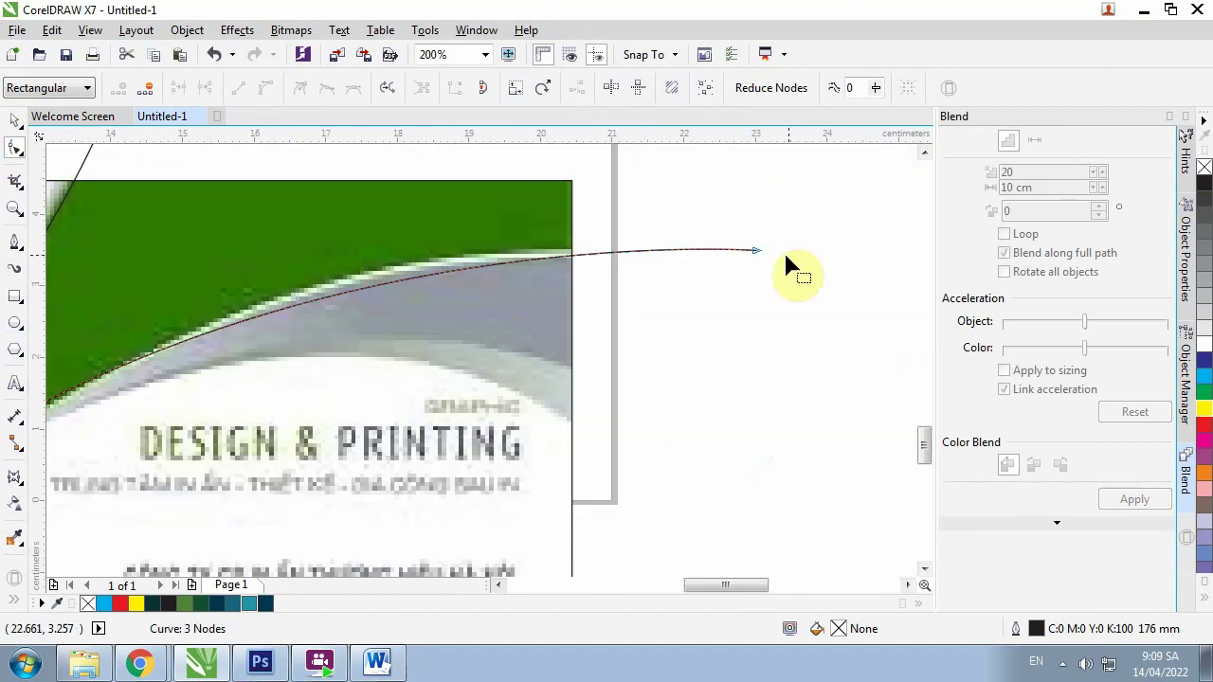
Nudge the right end node and reshape the curve to match the green band's edge
left_click_drag(755, 254, 738, 245)
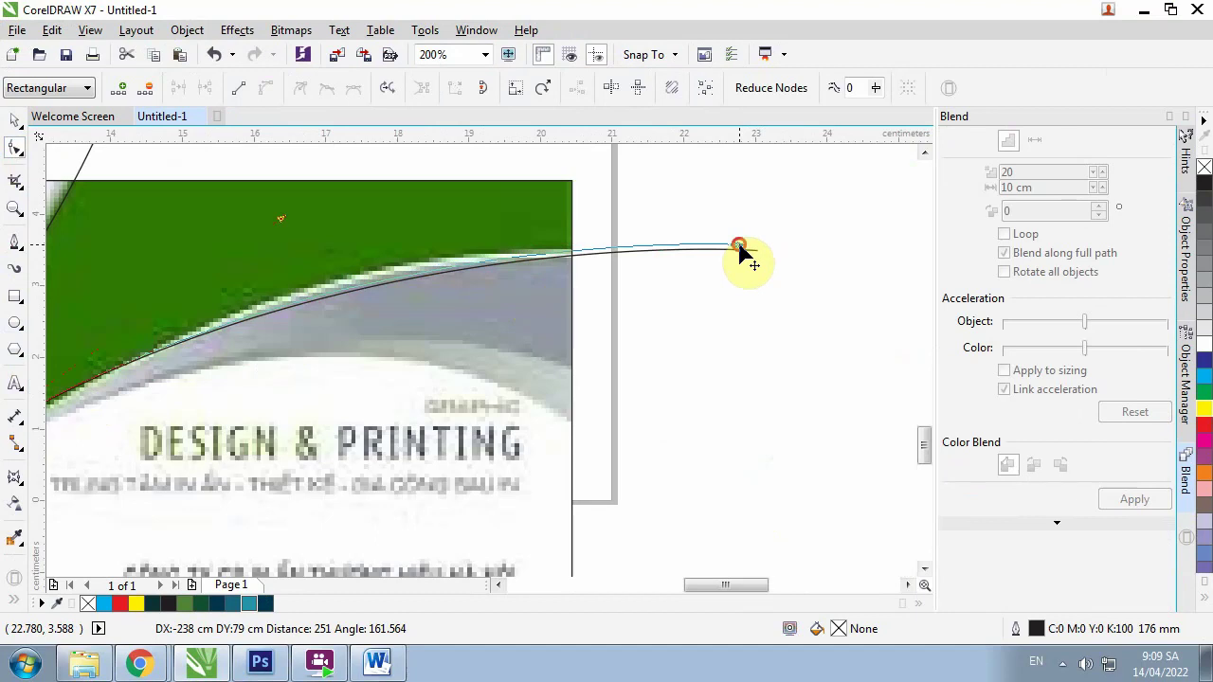
left_click_drag(281, 219, 298, 191)
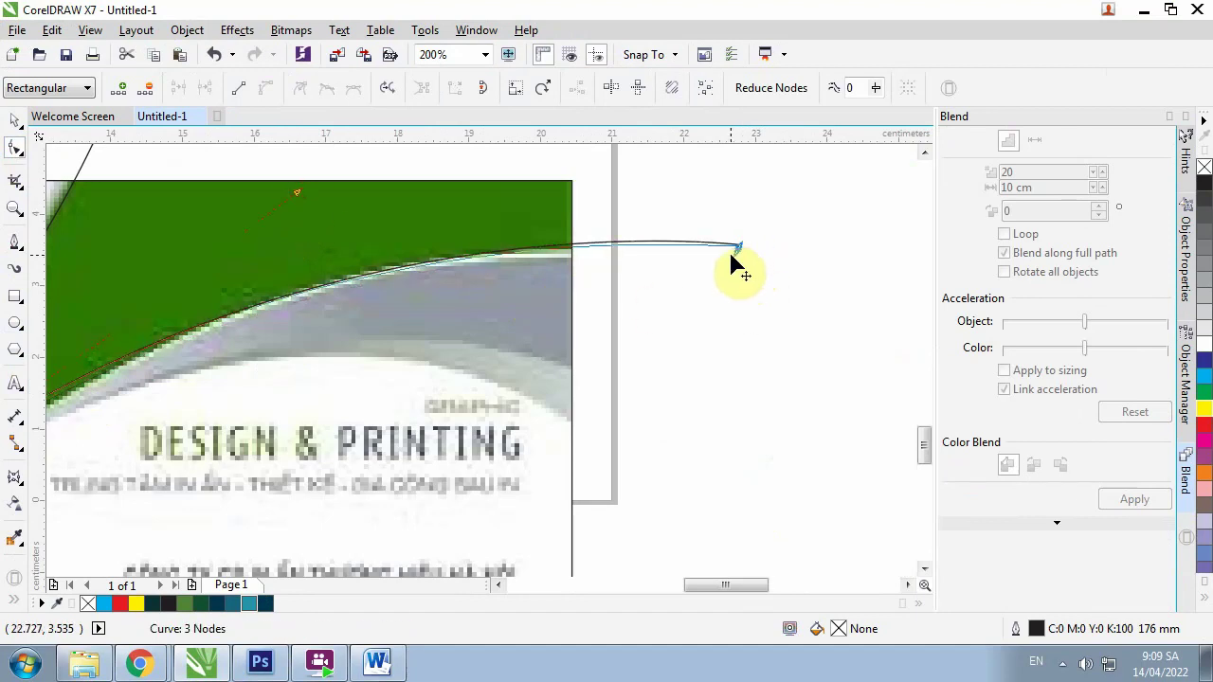
left_click_drag(736, 262, 736, 270)
scroll(636, 217, "down", 3)
scroll(499, 244, "up", 2)
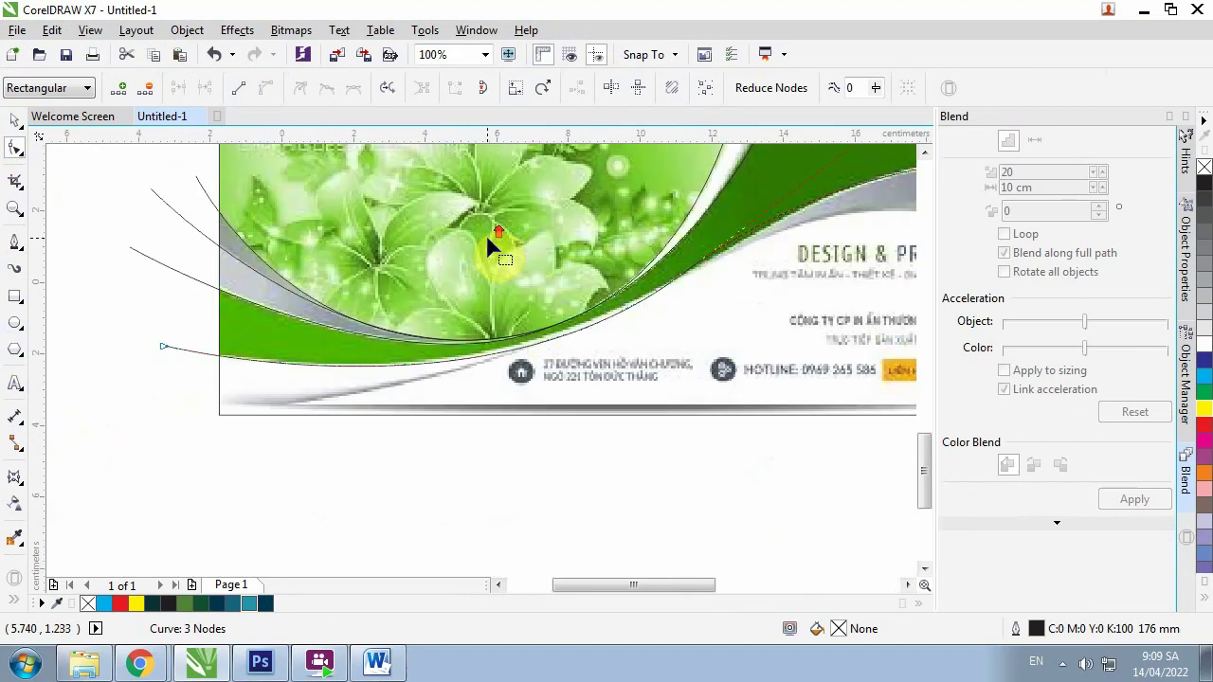
scroll(162, 360, "up", 1)
left_click(161, 348)
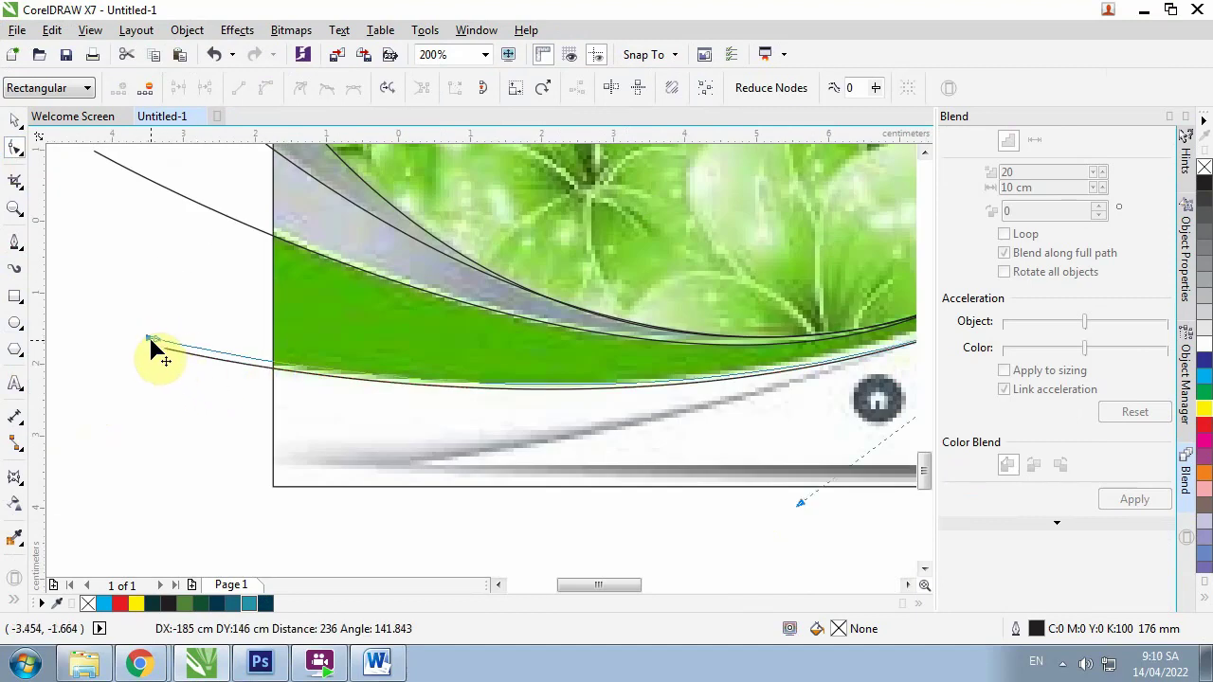
left_click_drag(157, 343, 160, 349)
scroll(162, 360, "down", 2)
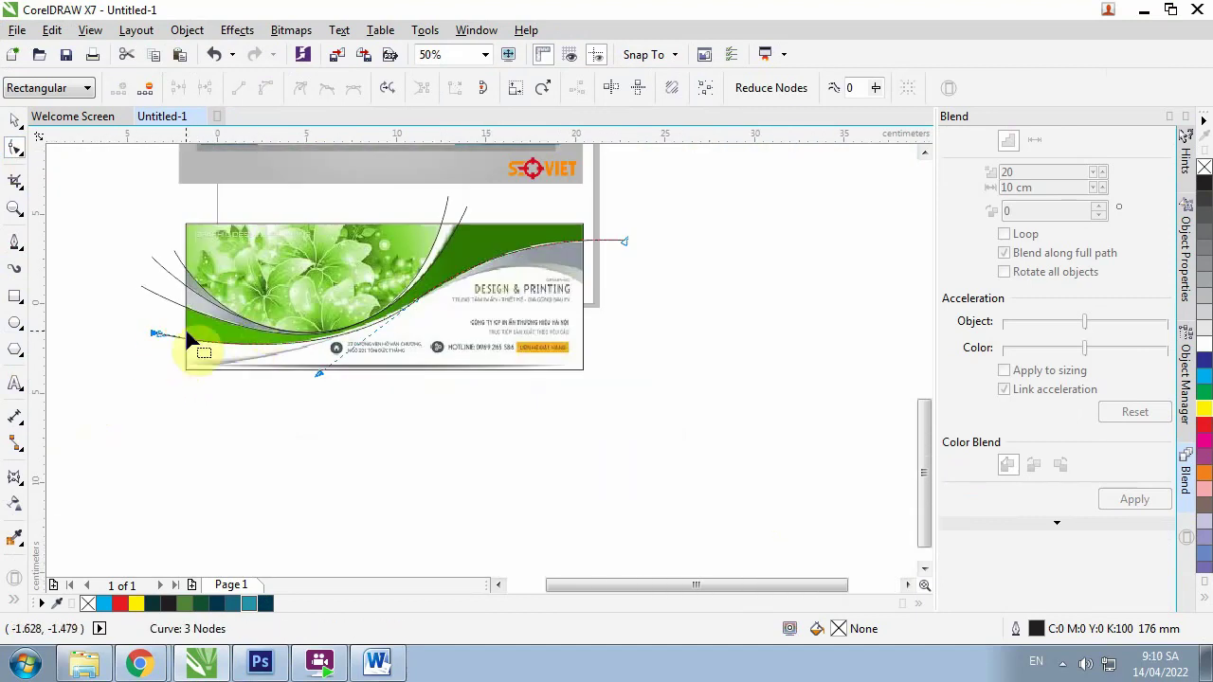
left_click(15, 243)
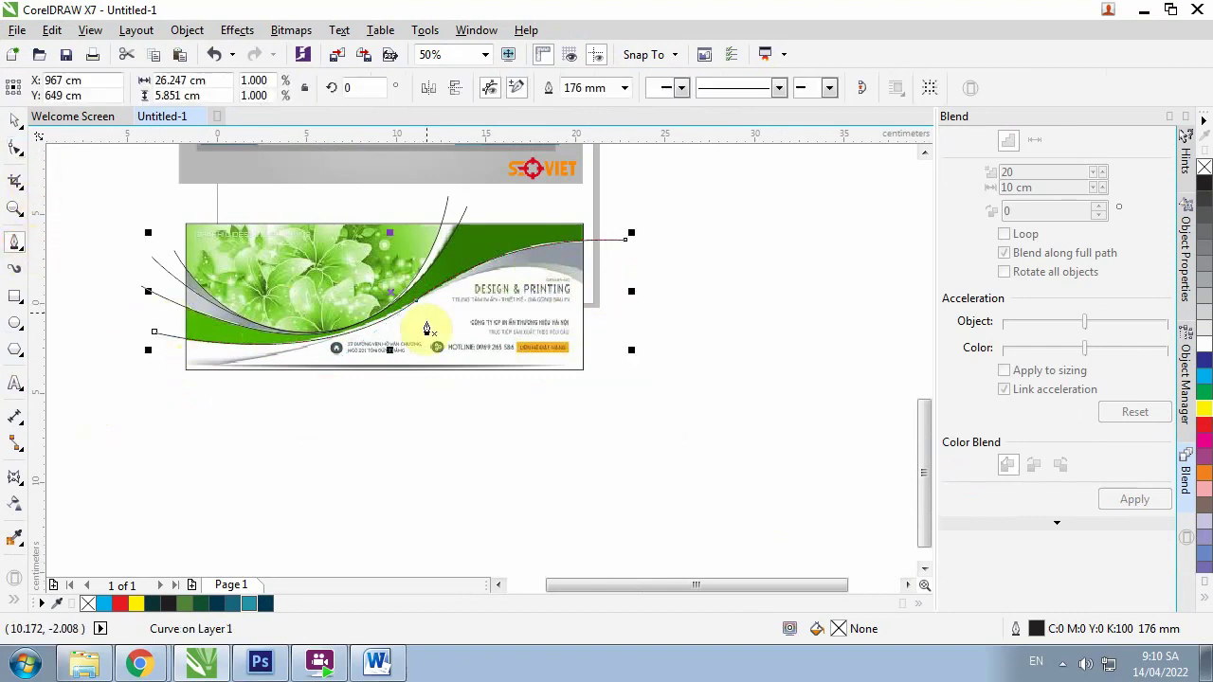
Draw a three-point curve from below the card's lower-left corner, arching across to past its right edge
scroll(294, 301, "up", 1)
scroll(317, 458, "down", 1)
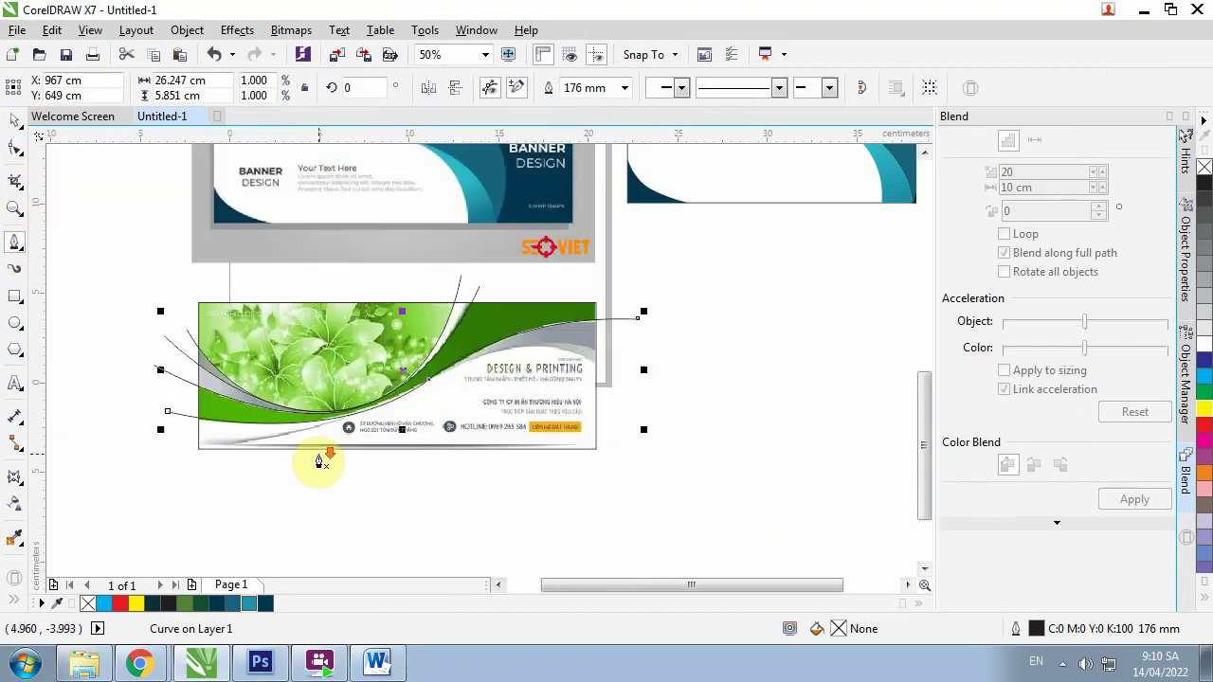
left_click(153, 442)
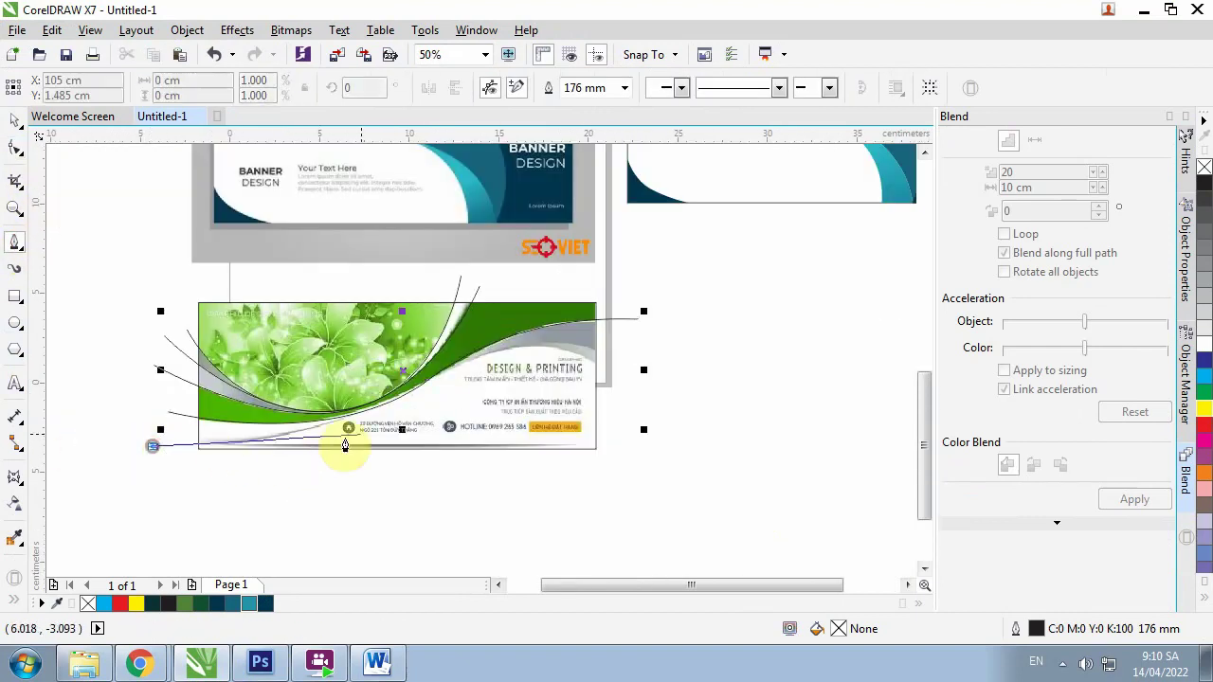
left_click(441, 383)
left_click_drag(529, 351, 543, 333)
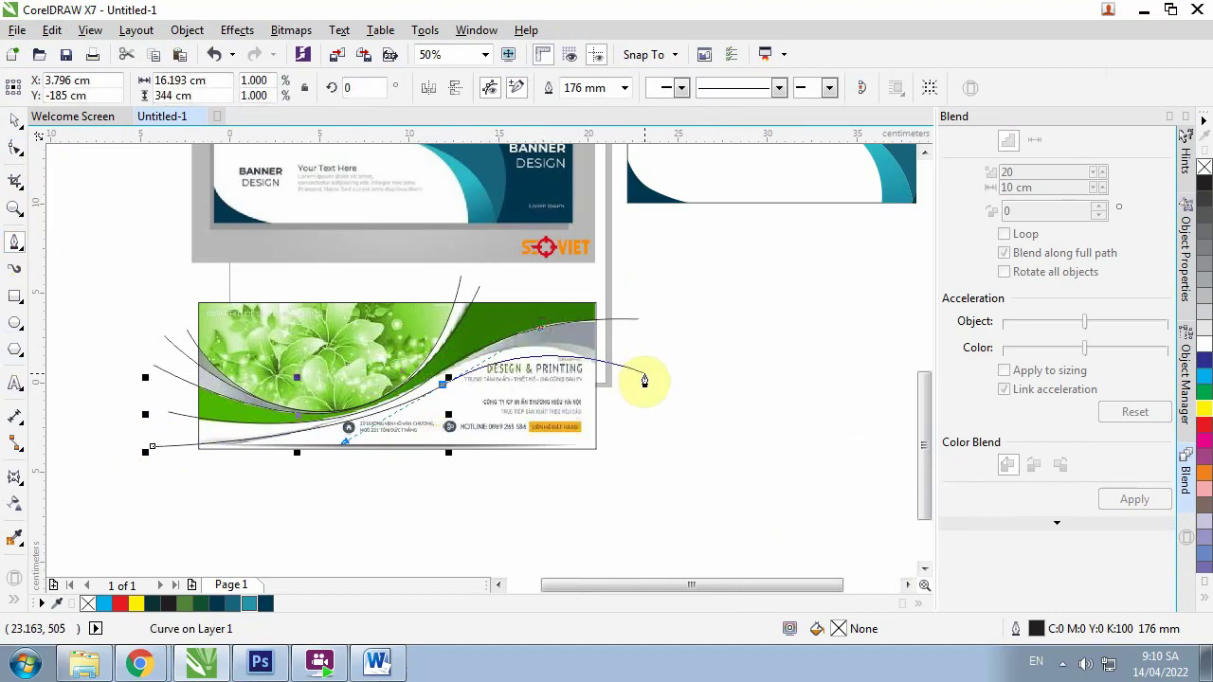
left_click(647, 390)
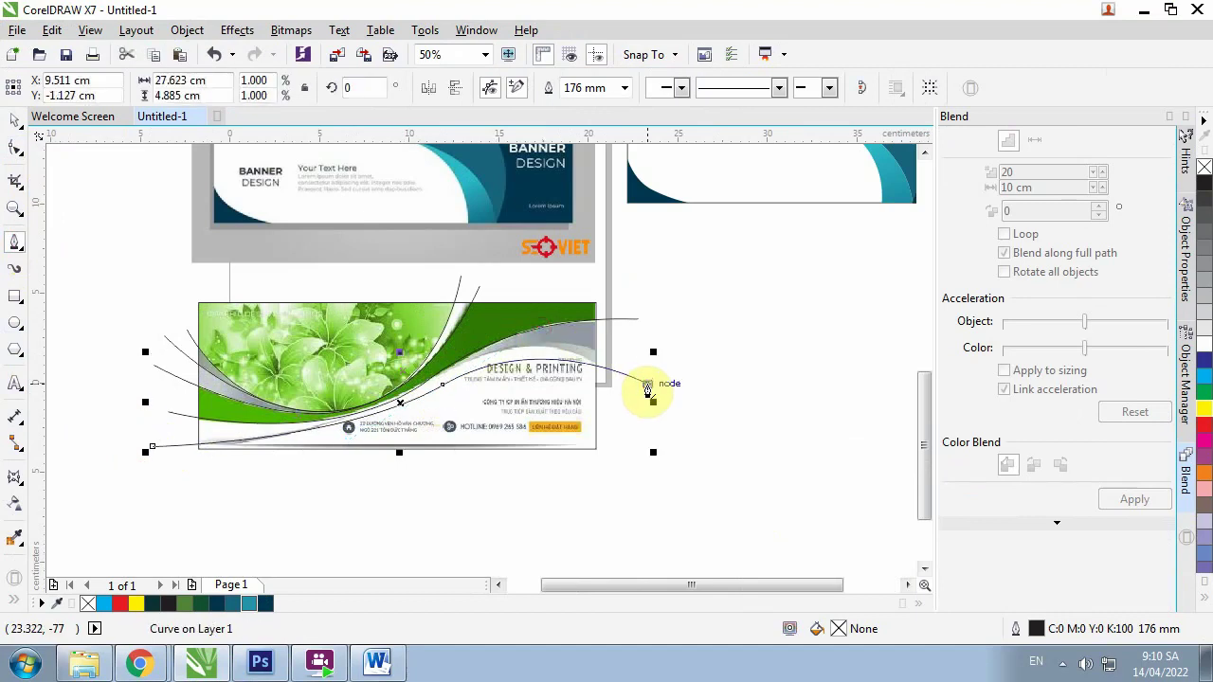
Bend the new curve to follow the swoosh's lower edge and the grey swoosh on its right
left_click(15, 147)
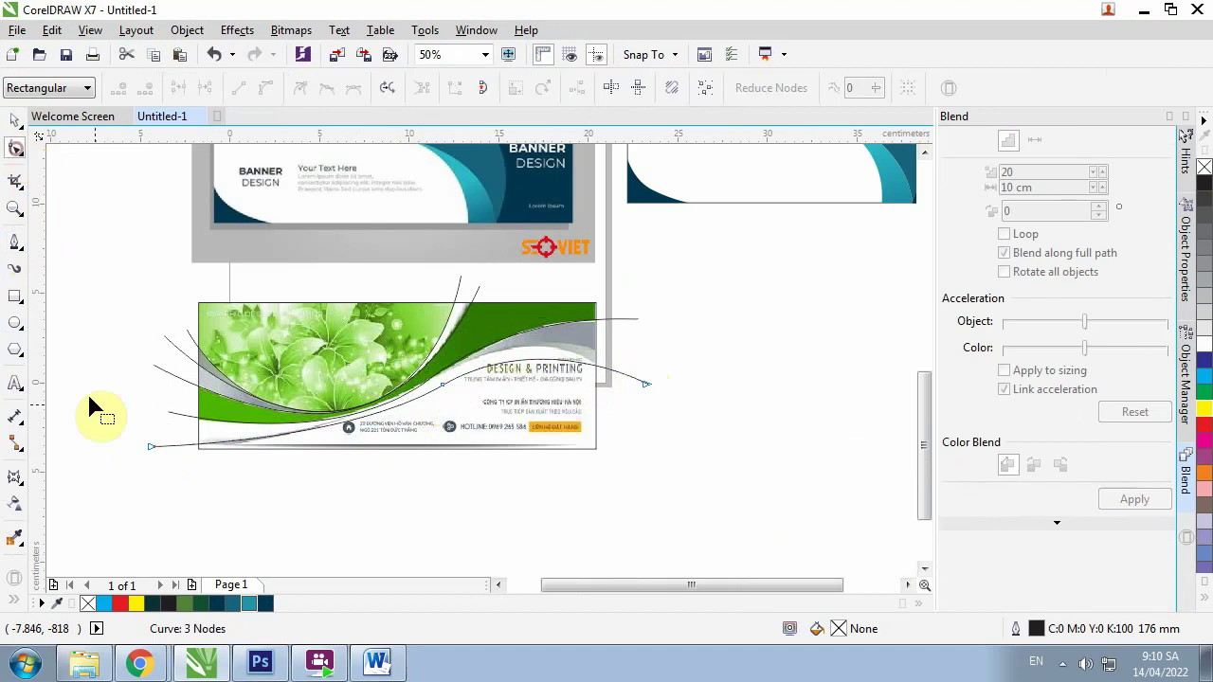
scroll(191, 421, "up", 1)
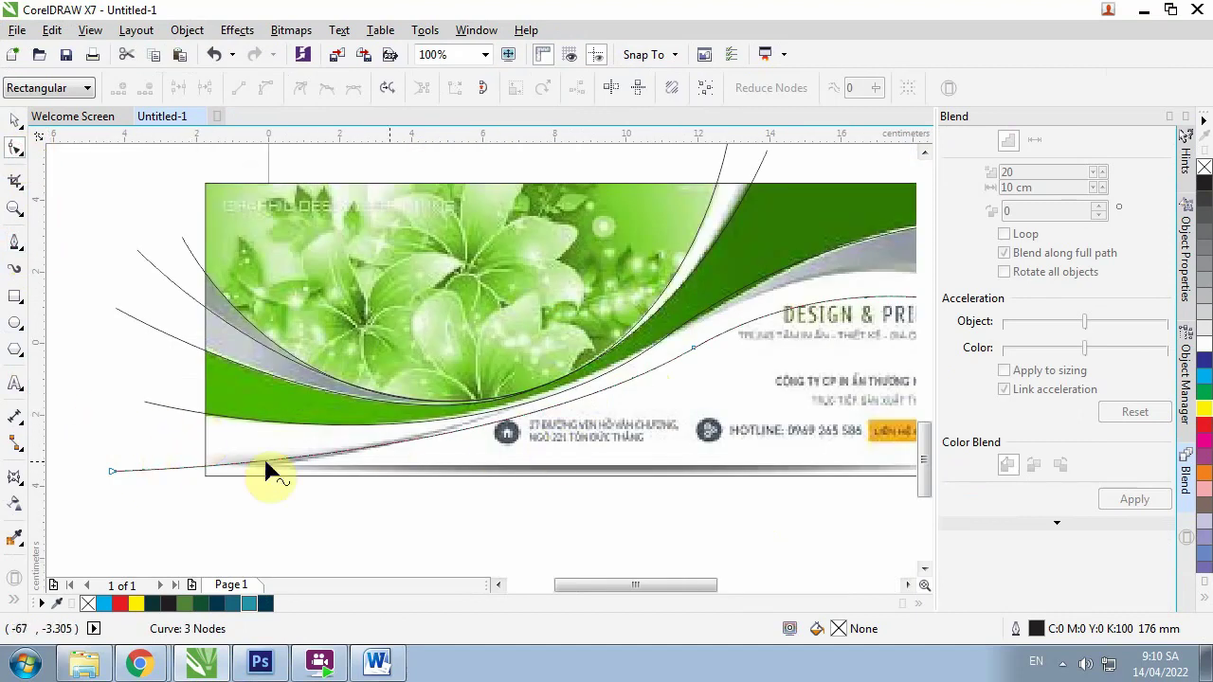
left_click_drag(695, 349, 591, 387)
scroll(462, 422, "up", 1)
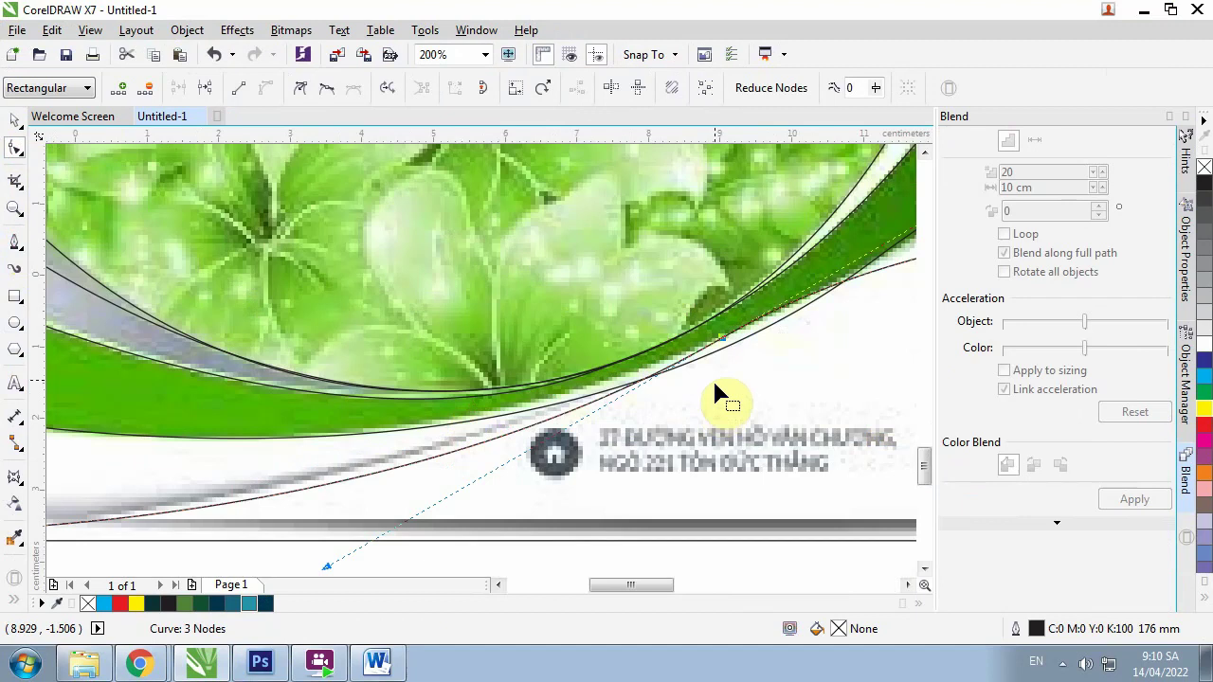
mouse_move(721, 342)
left_mouse_down()
mouse_move(689, 336)
mouse_move(696, 353)
left_mouse_up()
scroll(458, 379, "down", 1)
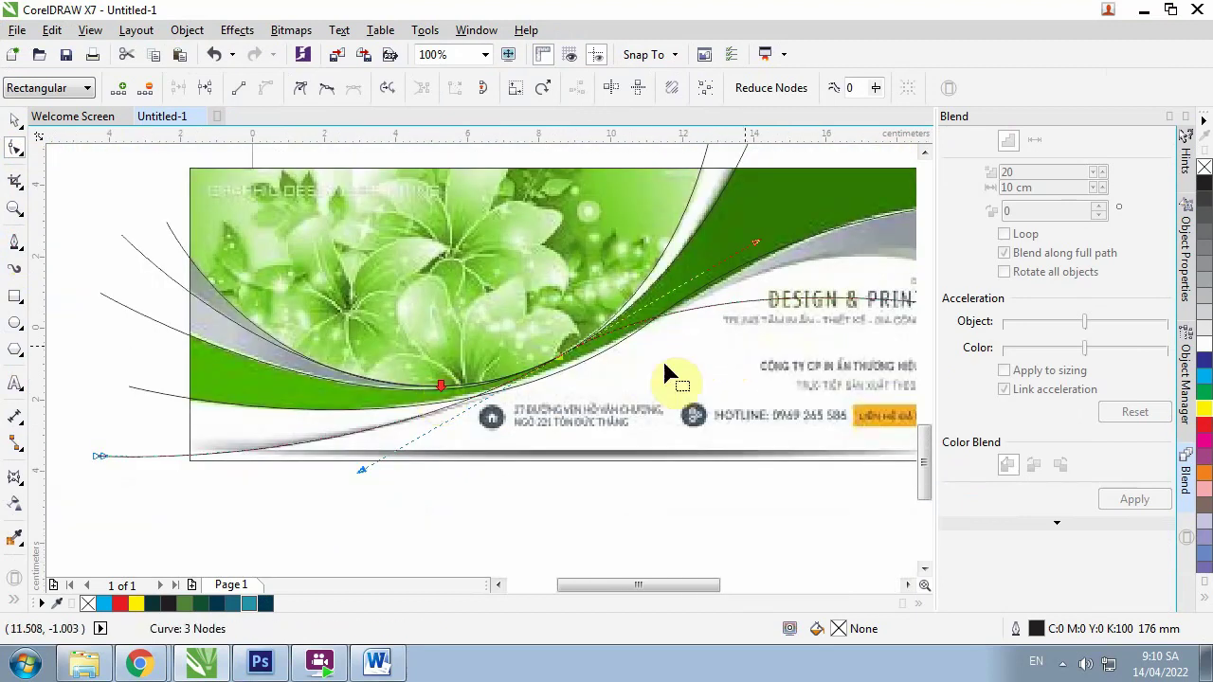
scroll(676, 379, "down", 1)
scroll(783, 281, "up", 1)
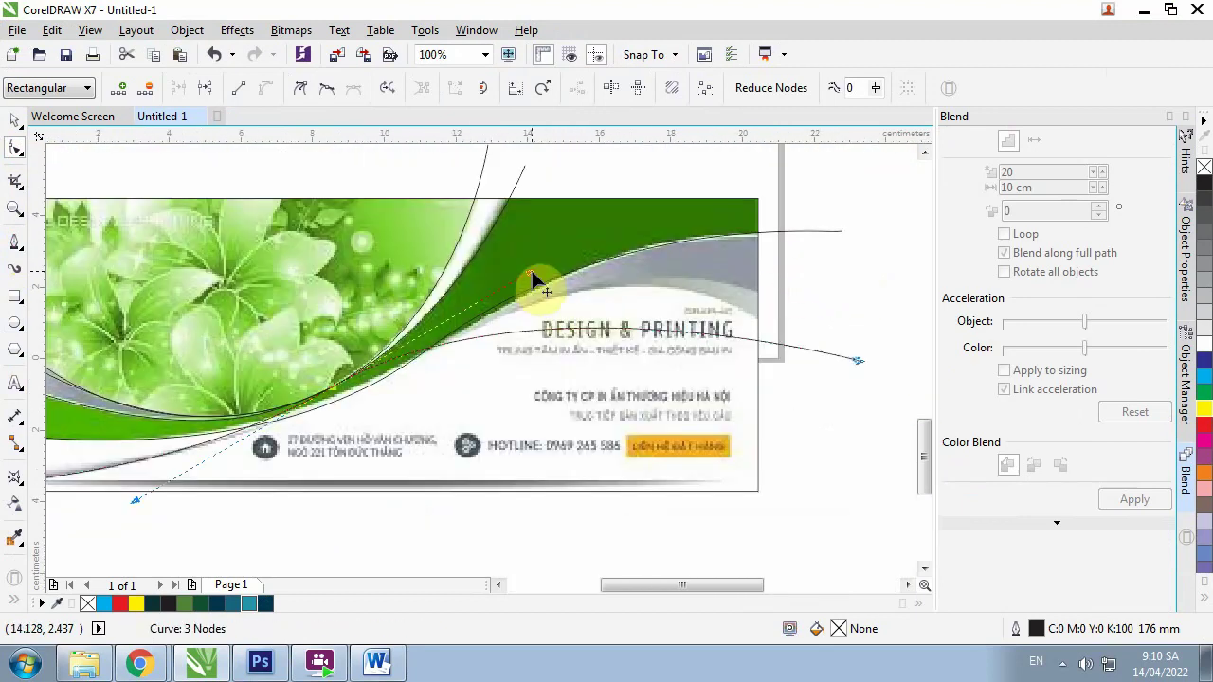
left_click_drag(530, 272, 574, 243)
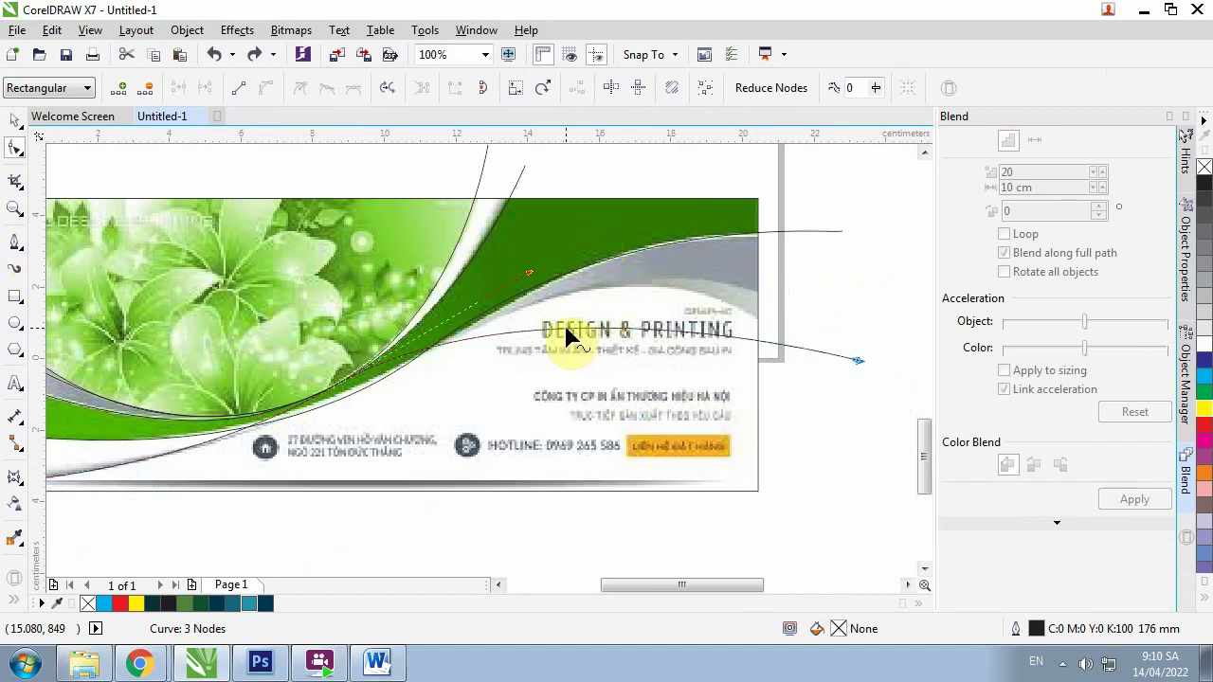
left_click_drag(566, 336, 610, 292)
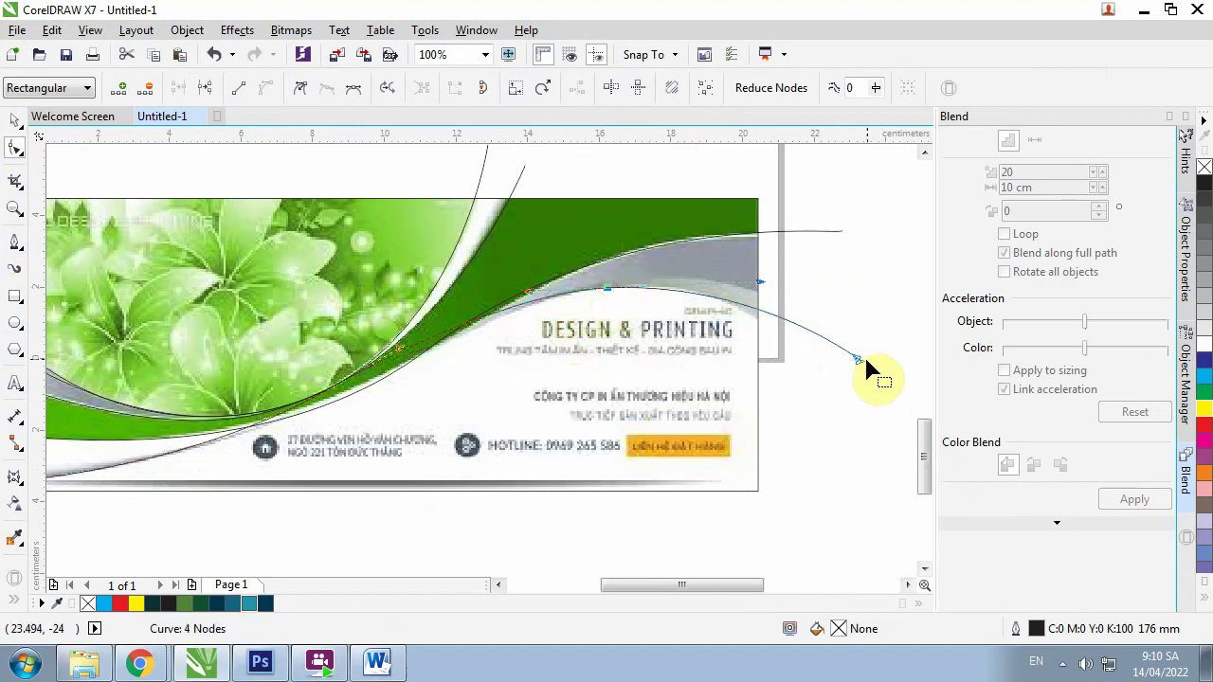
Pull the curve's right end down past the card's right side
left_click_drag(860, 362, 828, 414)
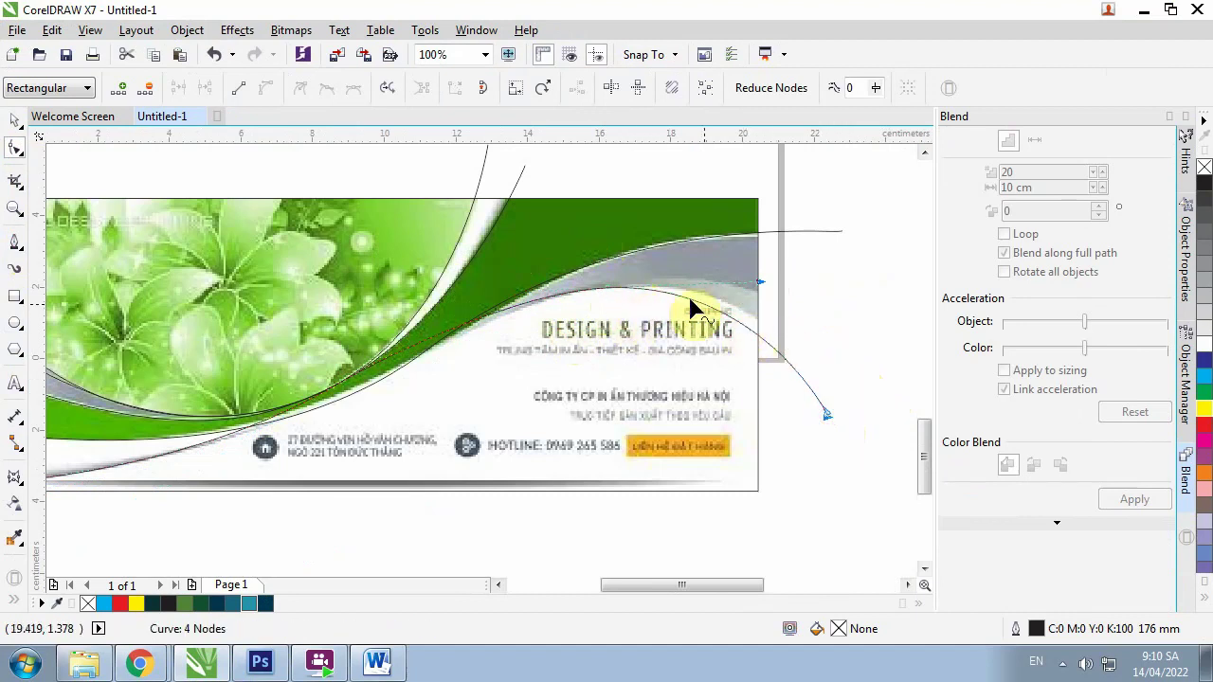
left_click(623, 293)
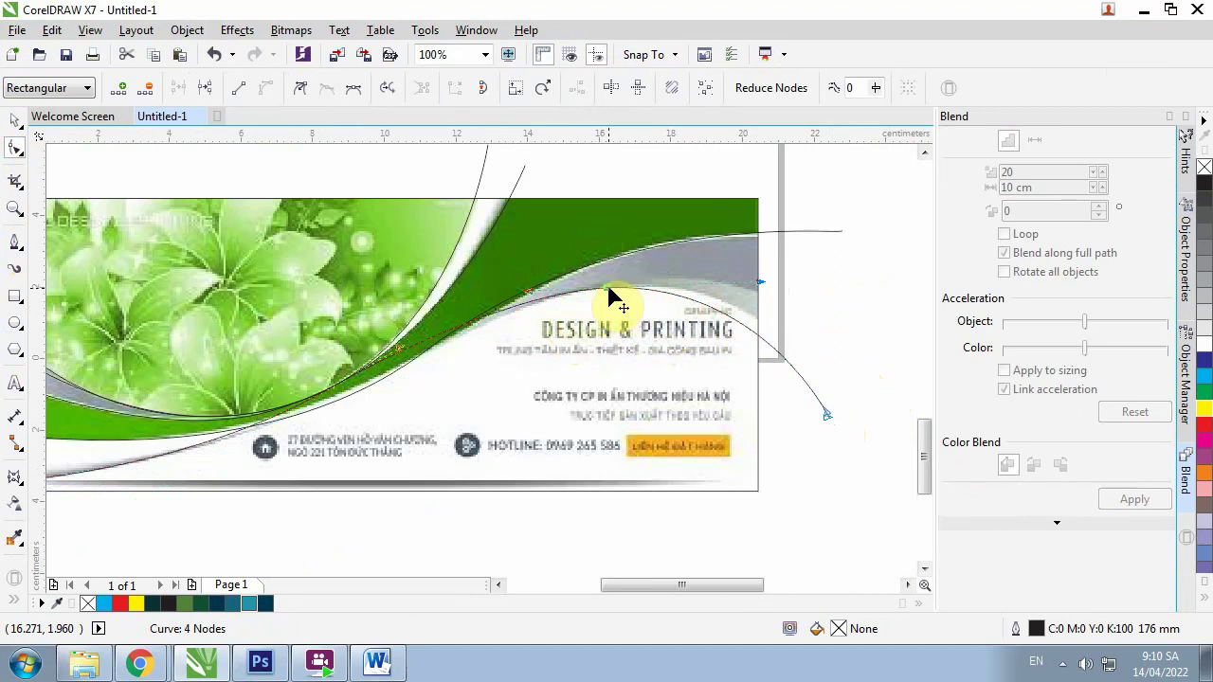
left_click_drag(612, 289, 841, 359)
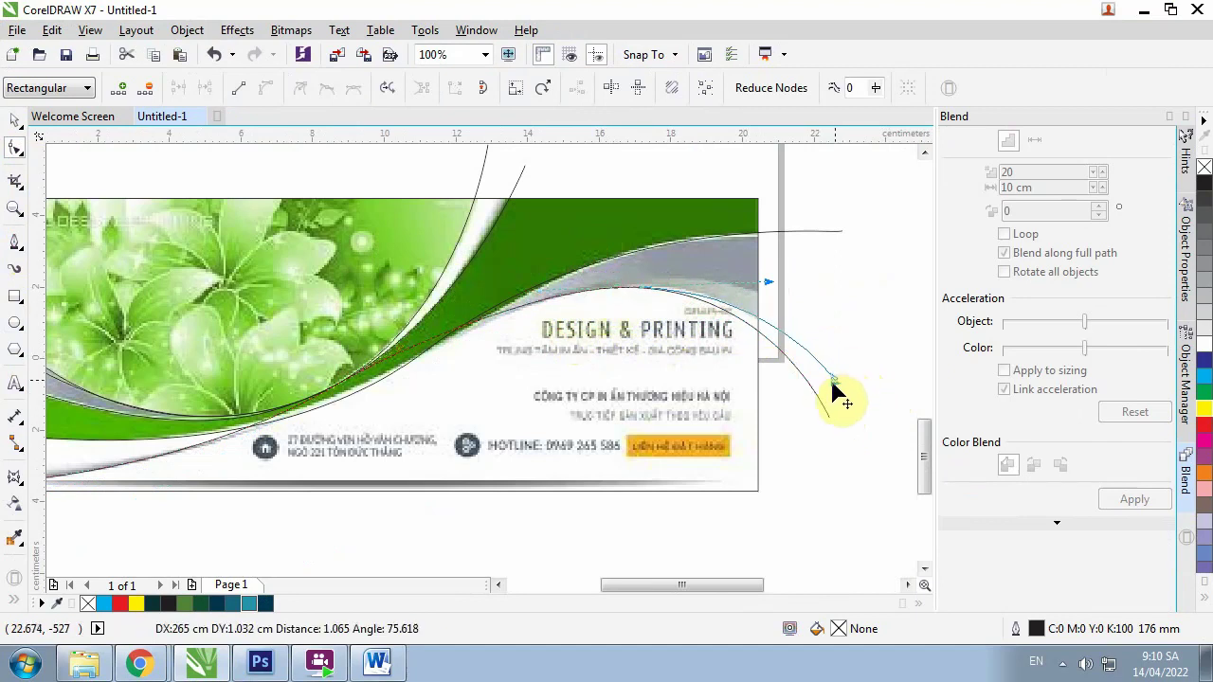
left_click_drag(839, 359, 831, 383)
scroll(648, 295, "up", 1)
scroll(650, 285, "down", 2)
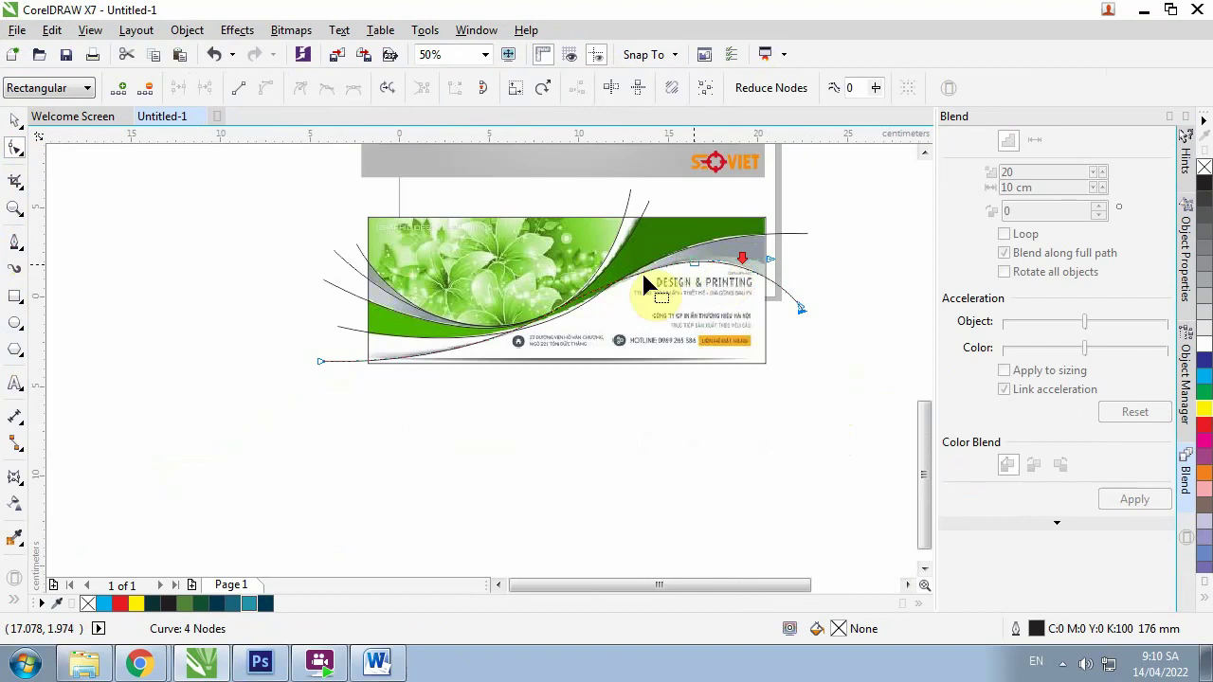
scroll(513, 305, "up", 1)
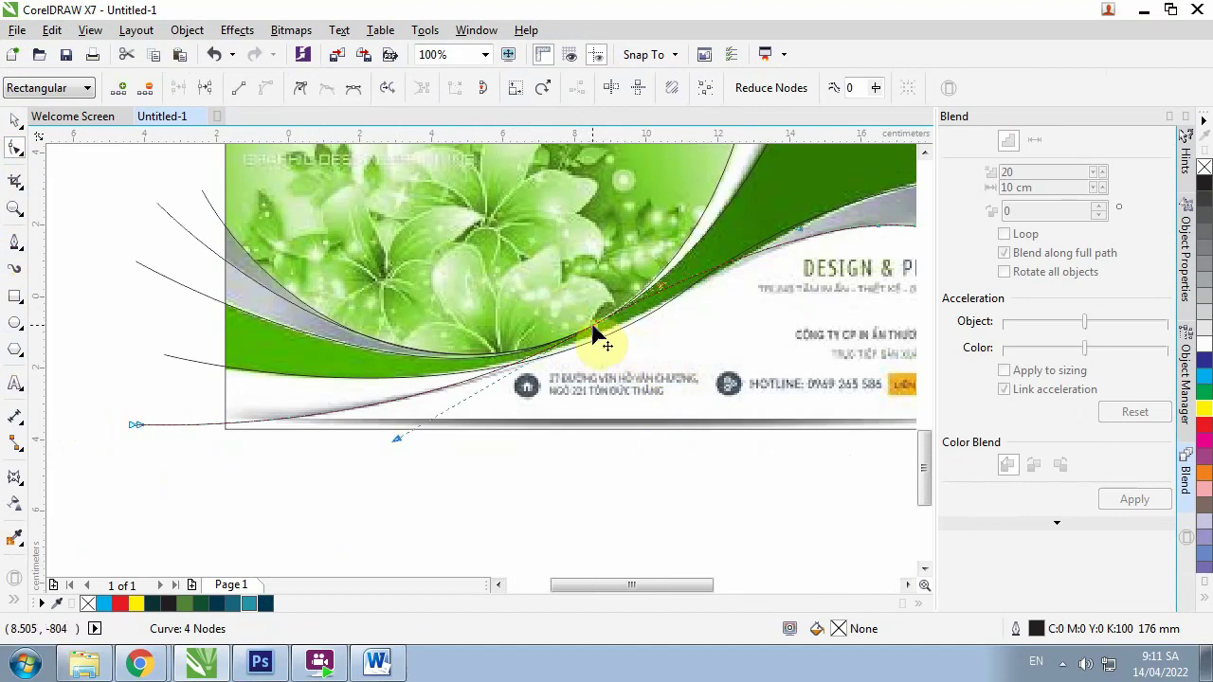
Nudge the curve's nodes and segments to fit the swoosh edge more closely
left_click_drag(596, 325, 628, 327)
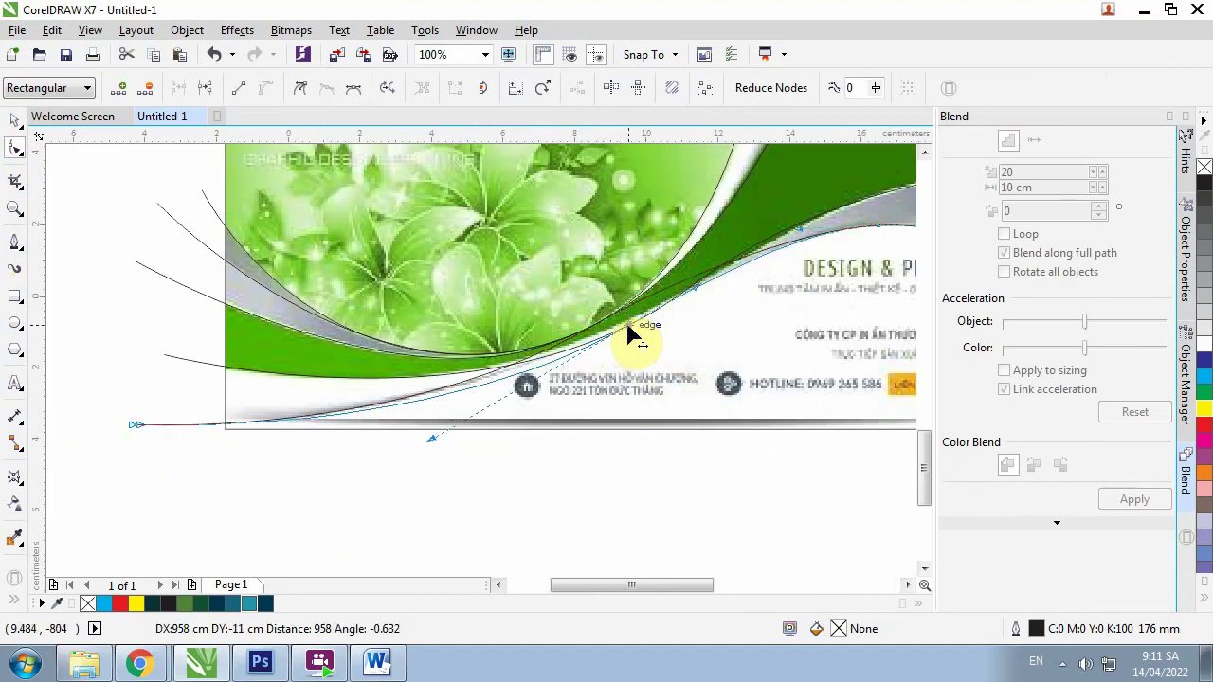
scroll(626, 326, "up", 1)
left_click_drag(626, 325, 636, 334)
scroll(655, 325, "down", 1)
scroll(465, 398, "up", 1)
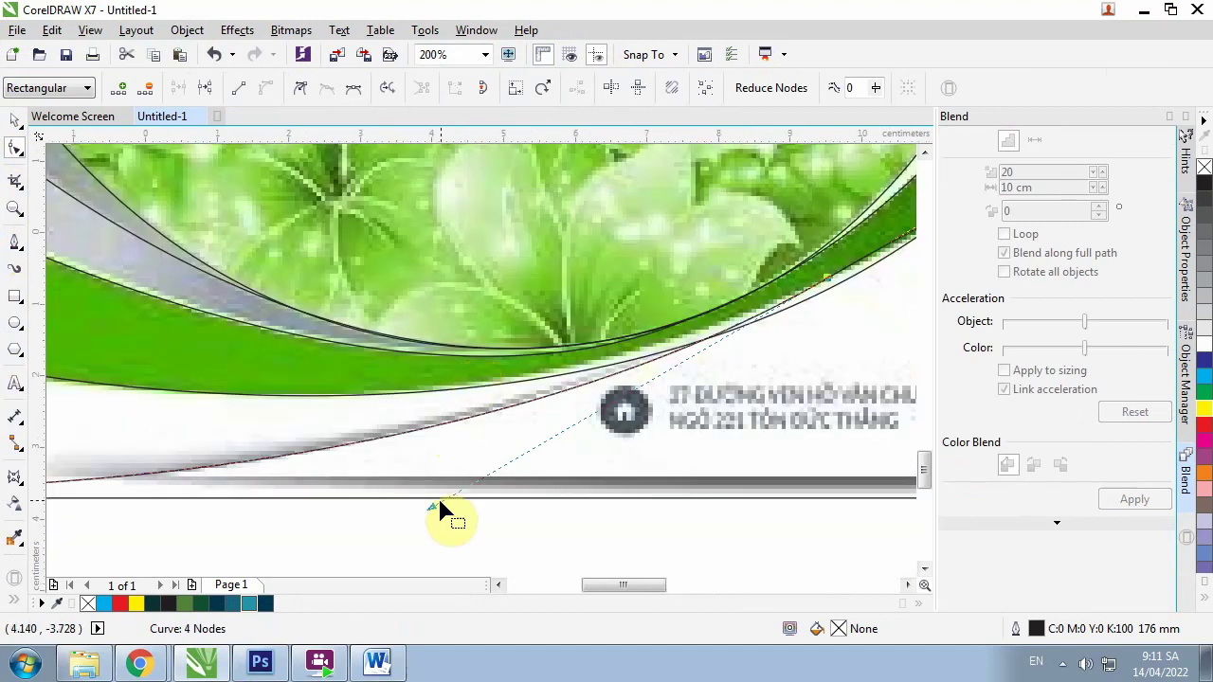
left_click_drag(427, 509, 425, 502)
scroll(388, 379, "down", 1)
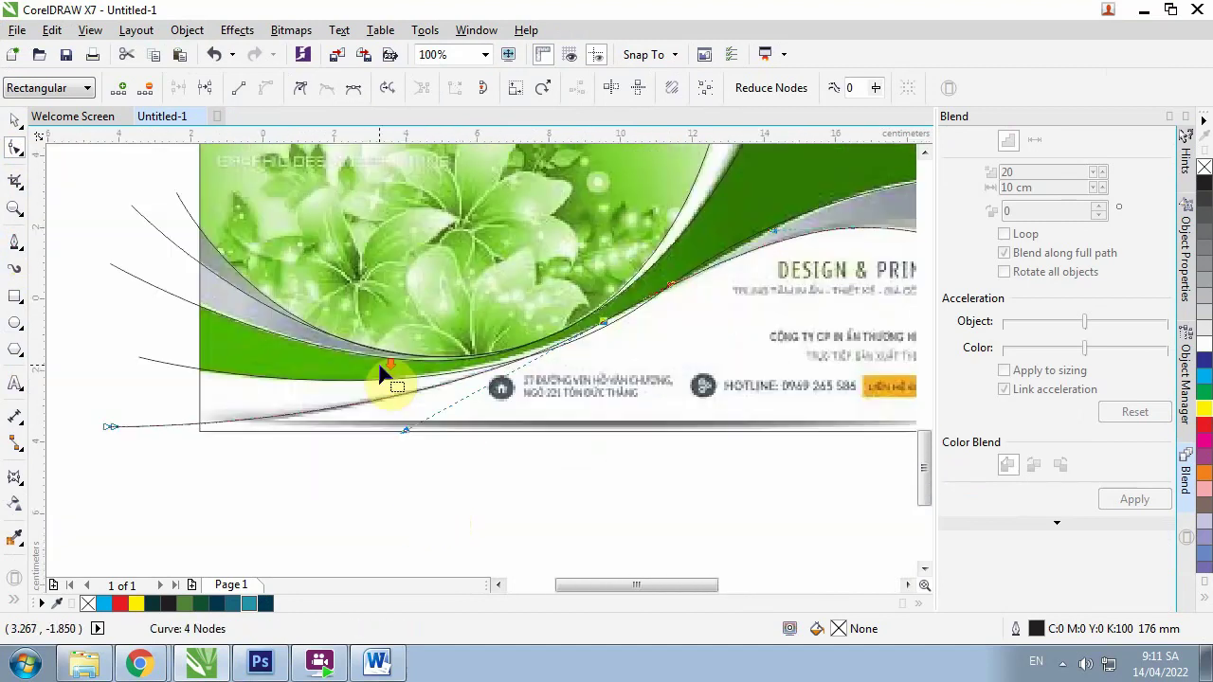
scroll(668, 298, "up", 1)
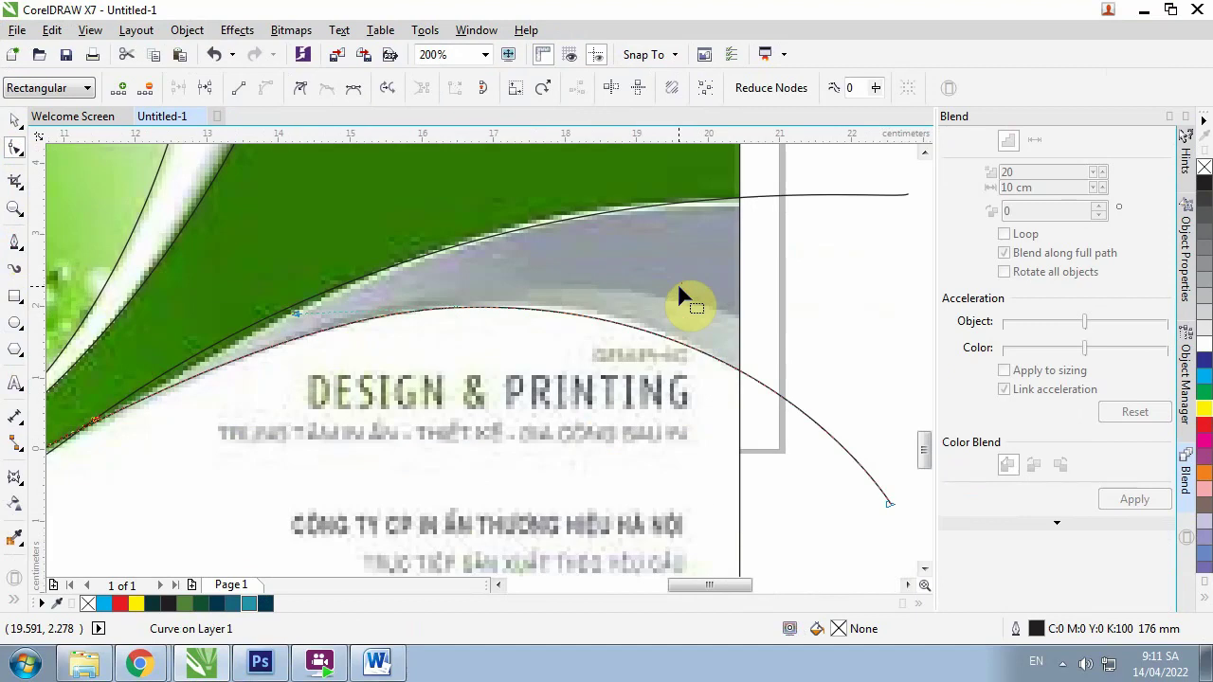
scroll(680, 296, "down", 1)
scroll(734, 338, "up", 1)
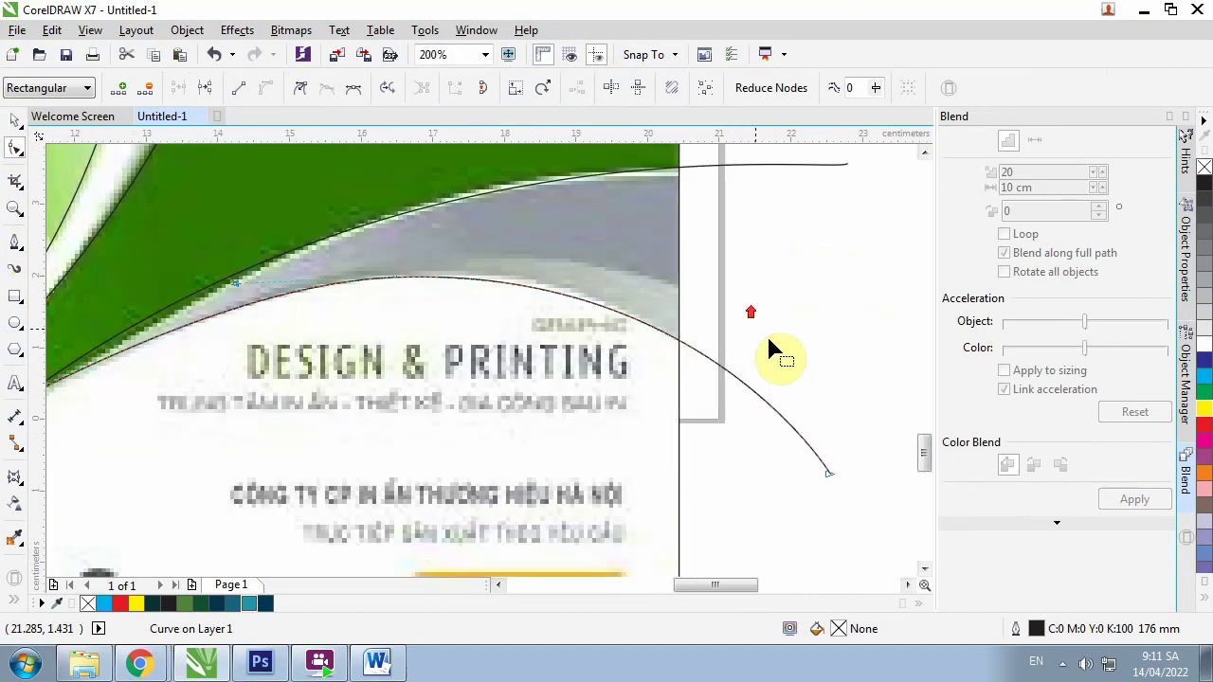
Deselect, then marquee-select a single node on the curve for adjustment
left_click(774, 461)
mouse_move(353, 247)
left_mouse_down()
mouse_move(426, 308)
mouse_move(405, 278)
left_mouse_up()
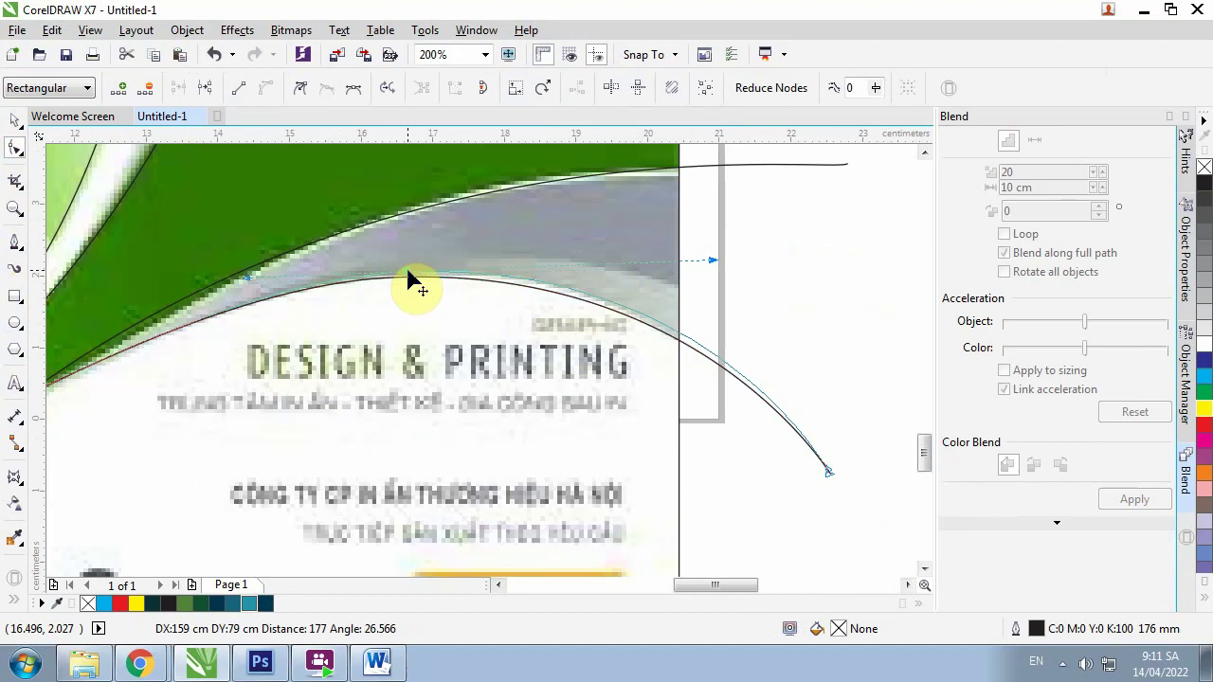
scroll(644, 306, "down", 2)
scroll(478, 289, "up", 2)
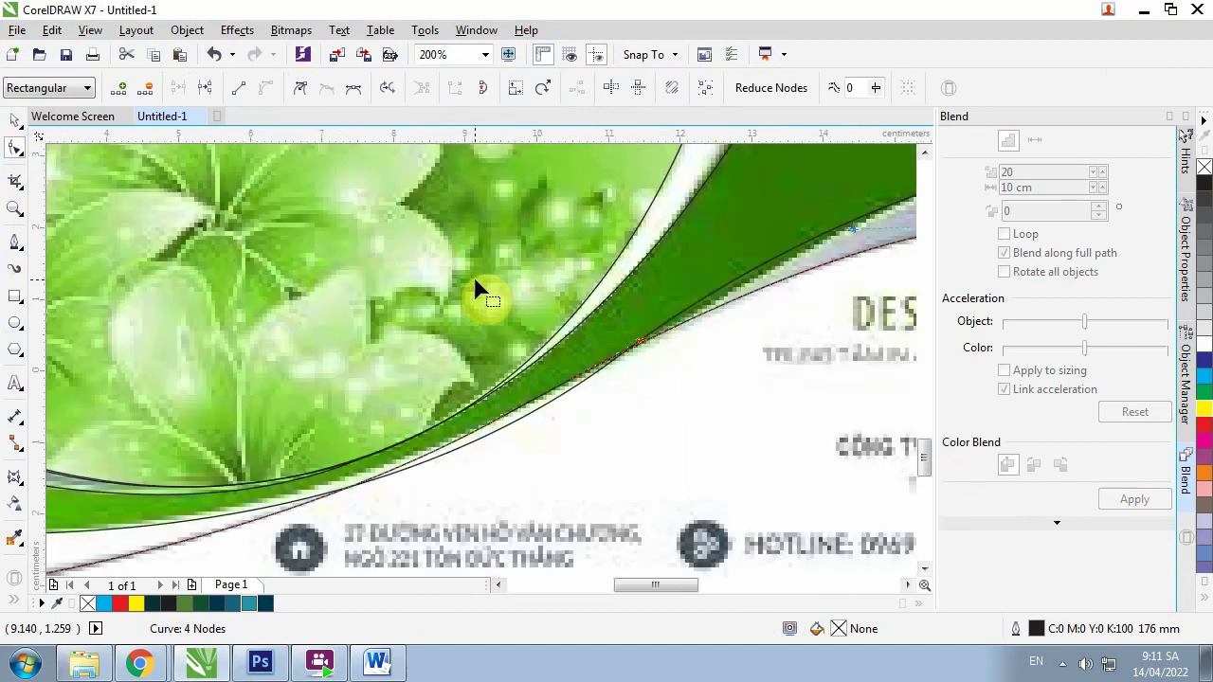
scroll(478, 289, "down", 1)
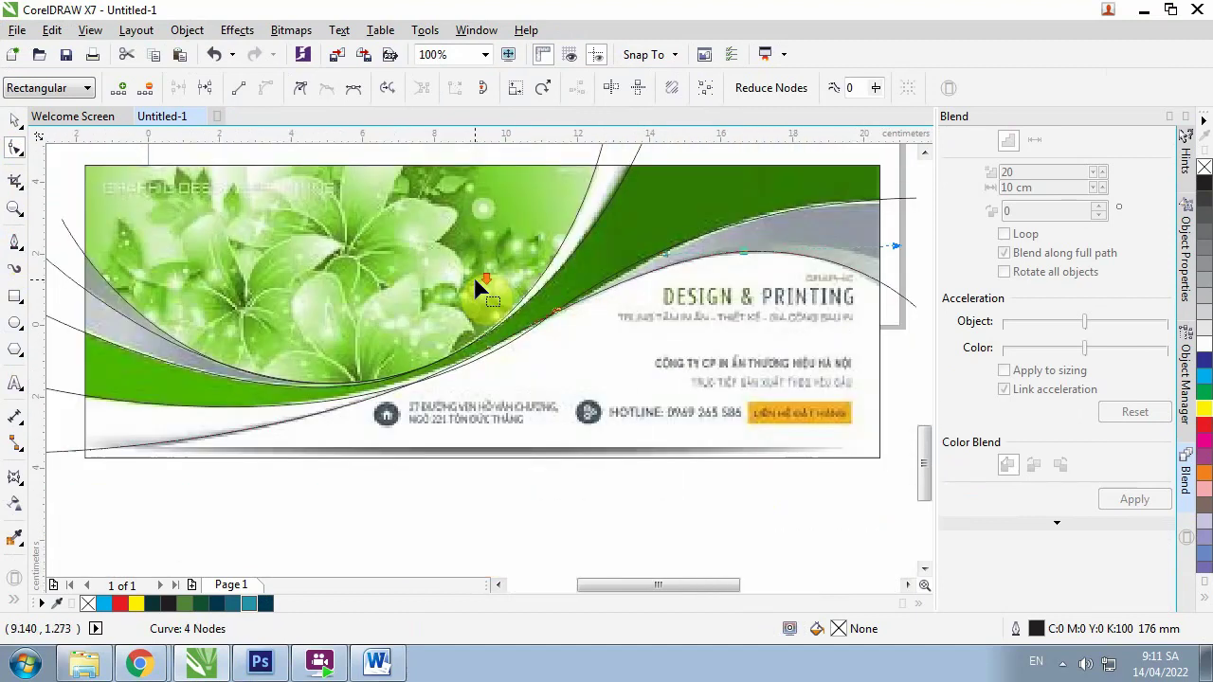
Delete the extra node, then drag the other line's nodes onto the green swoosh edge past the card
key("Delete")
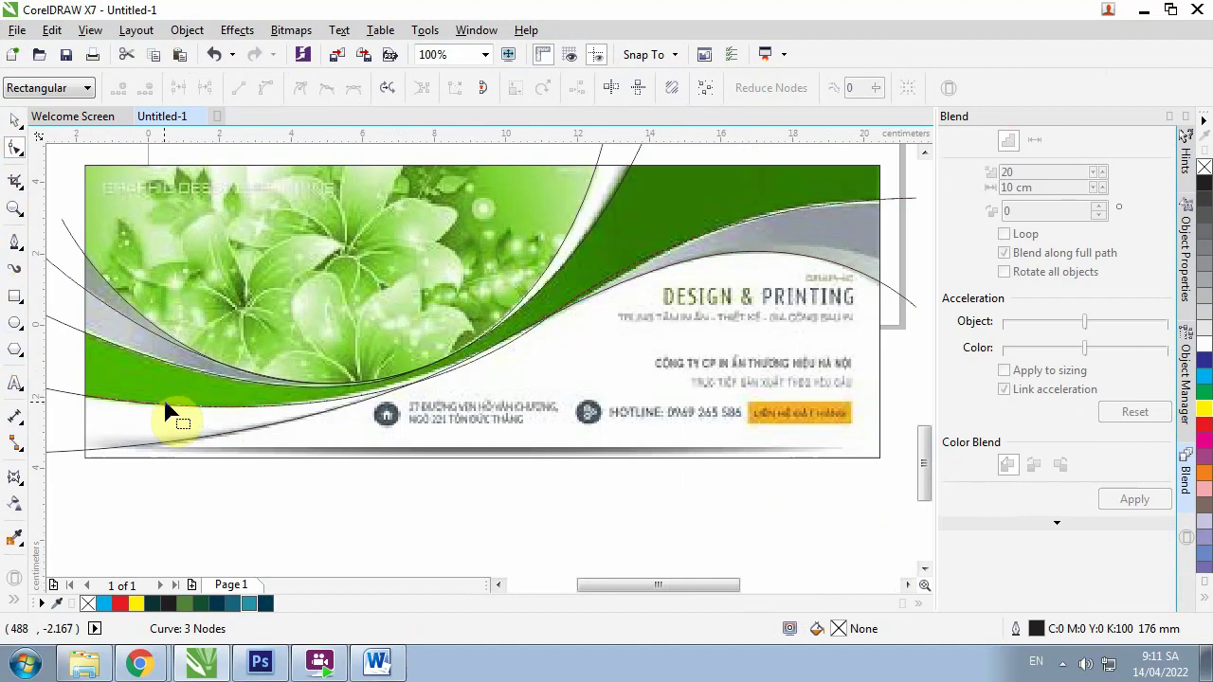
left_click_drag(384, 293, 580, 459)
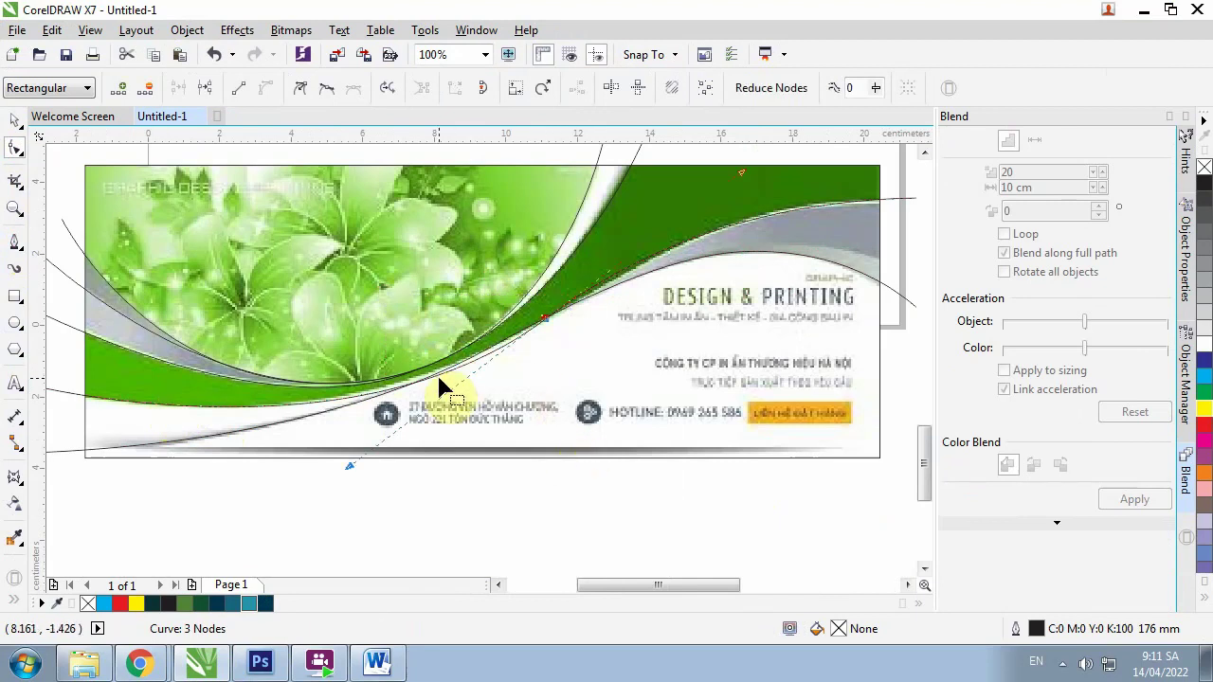
scroll(327, 412, "up", 1)
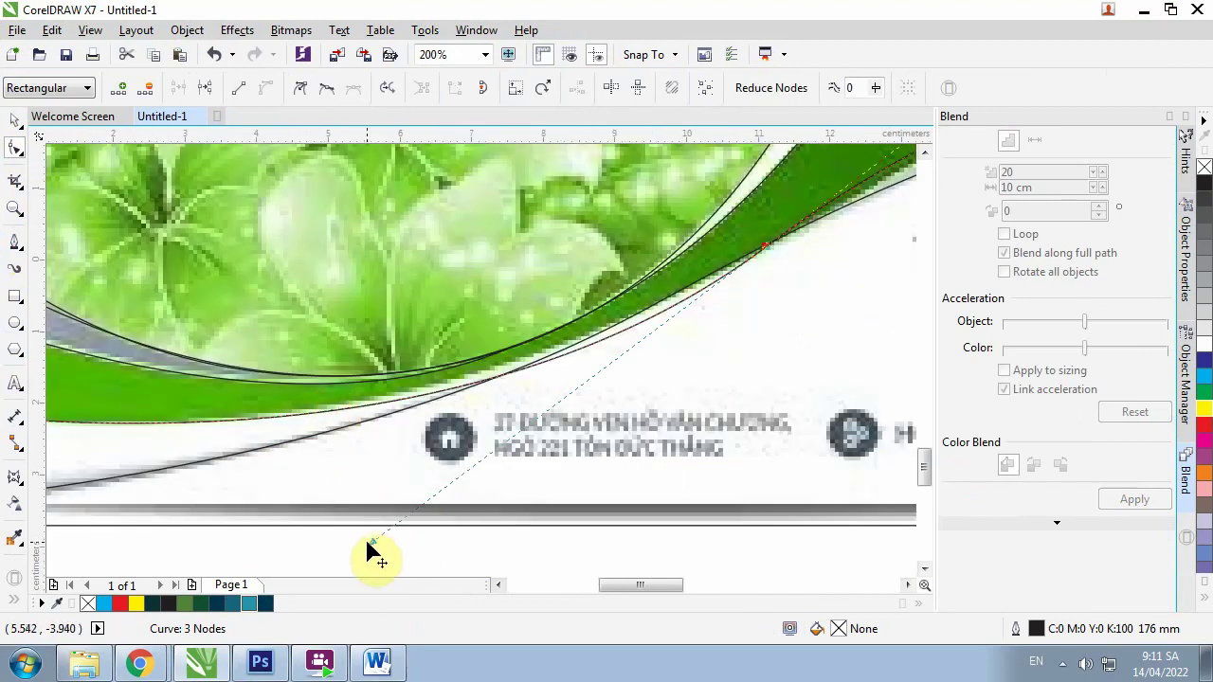
left_click_drag(373, 547, 379, 524)
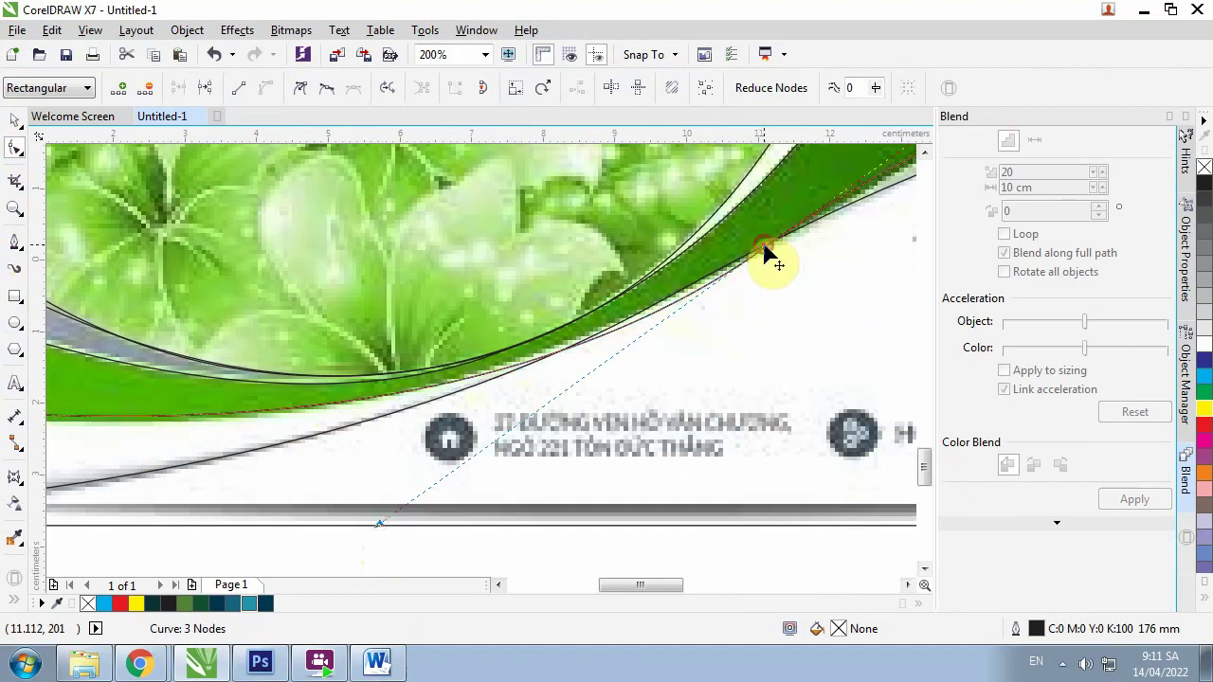
left_click_drag(766, 252, 747, 248)
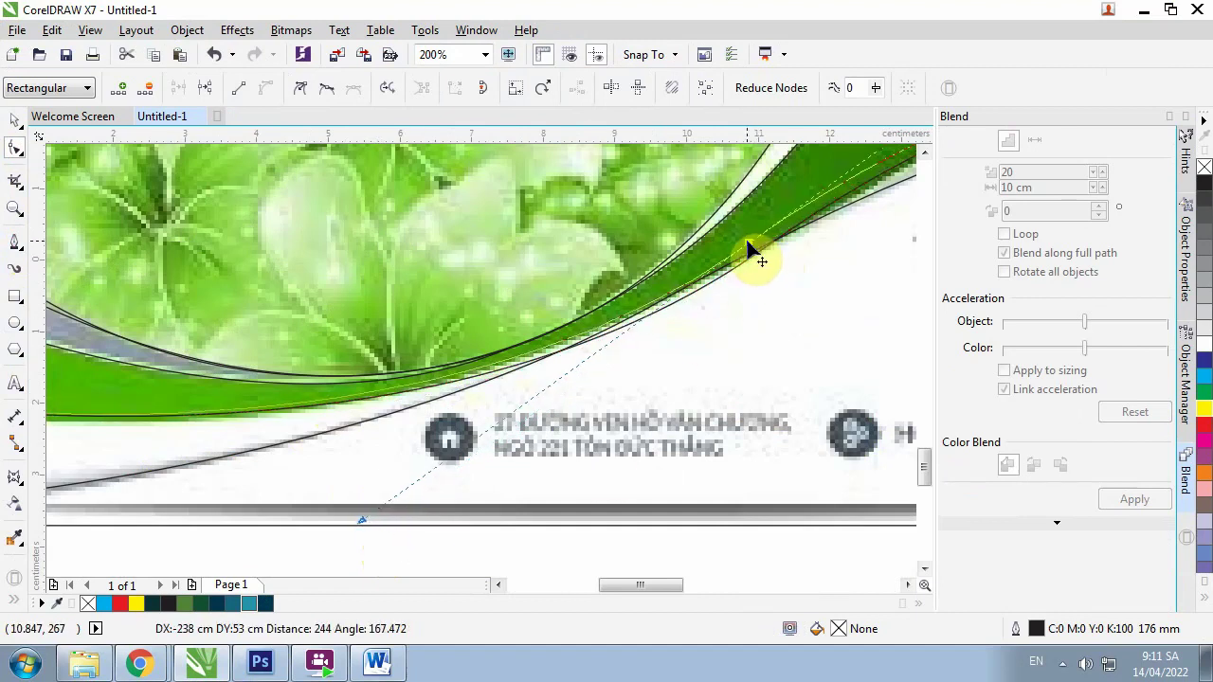
left_click_drag(747, 249, 750, 252)
scroll(611, 309, "down", 2)
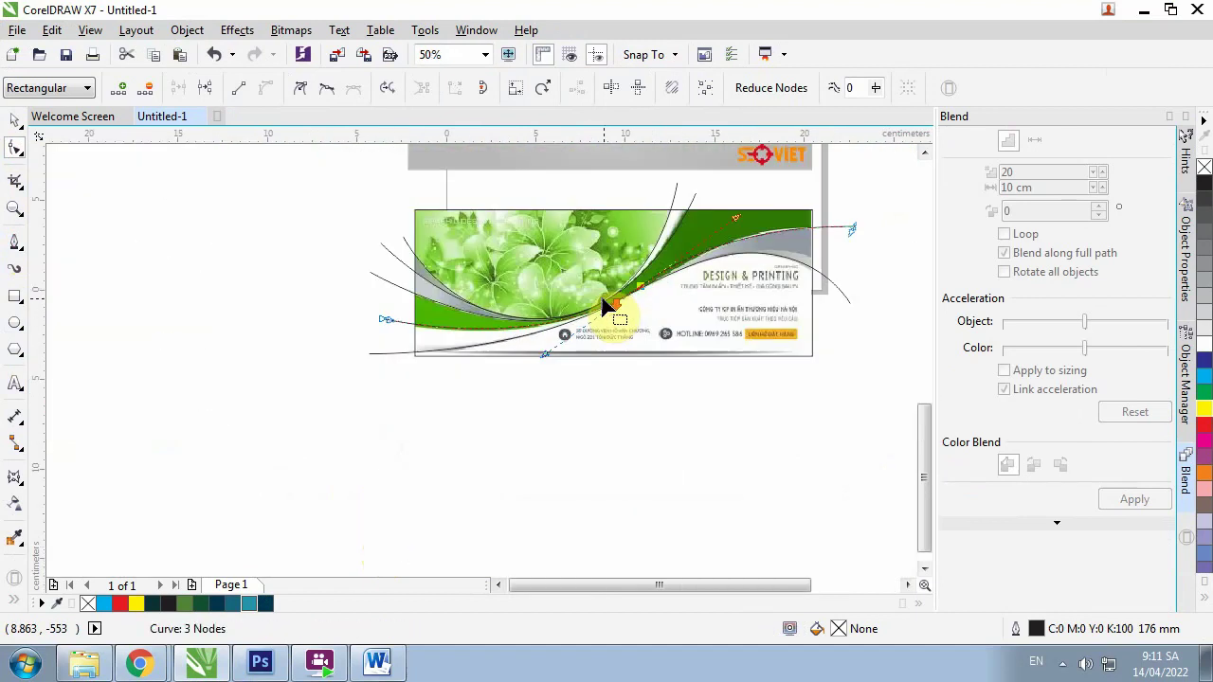
scroll(849, 234, "up", 2)
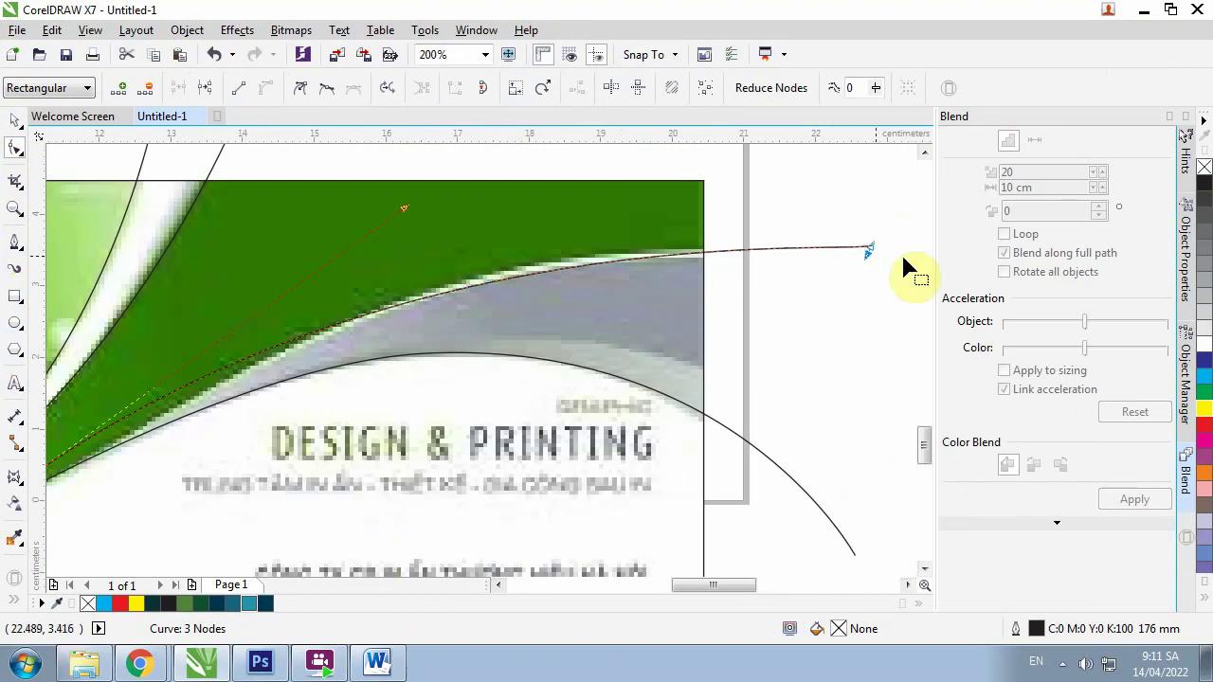
Add a fourth node to the curve, pull it onto the wave edge, and nudge the end node down
left_click_drag(864, 237, 892, 289)
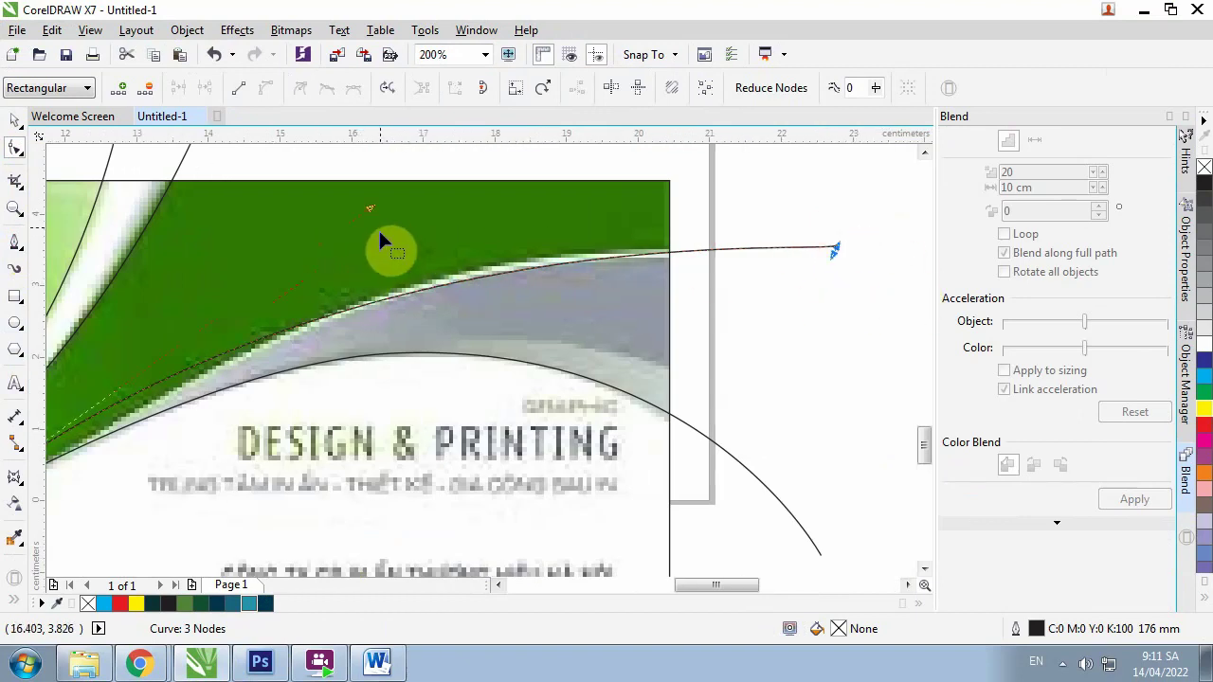
double_click(414, 295)
left_click_drag(414, 295, 421, 282)
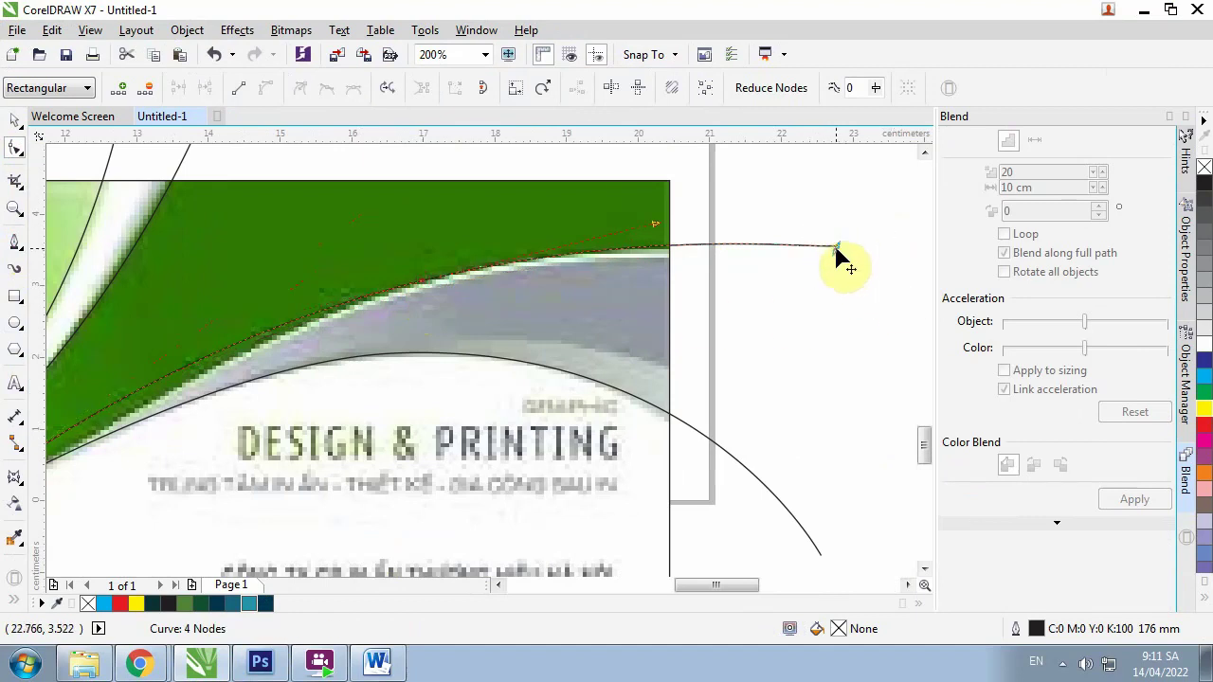
left_click_drag(836, 248, 834, 263)
scroll(834, 270, "down", 3)
scroll(561, 349, "up", 2)
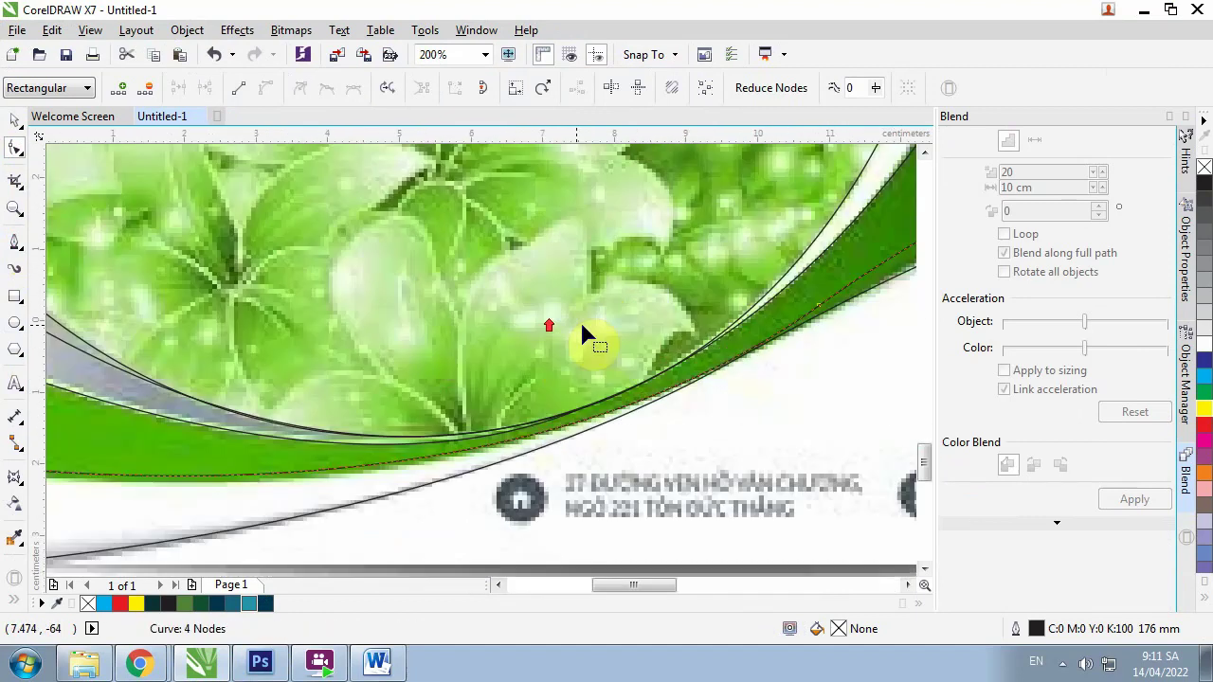
scroll(582, 331, "down", 1)
scroll(606, 284, "down", 2)
scroll(588, 269, "up", 3)
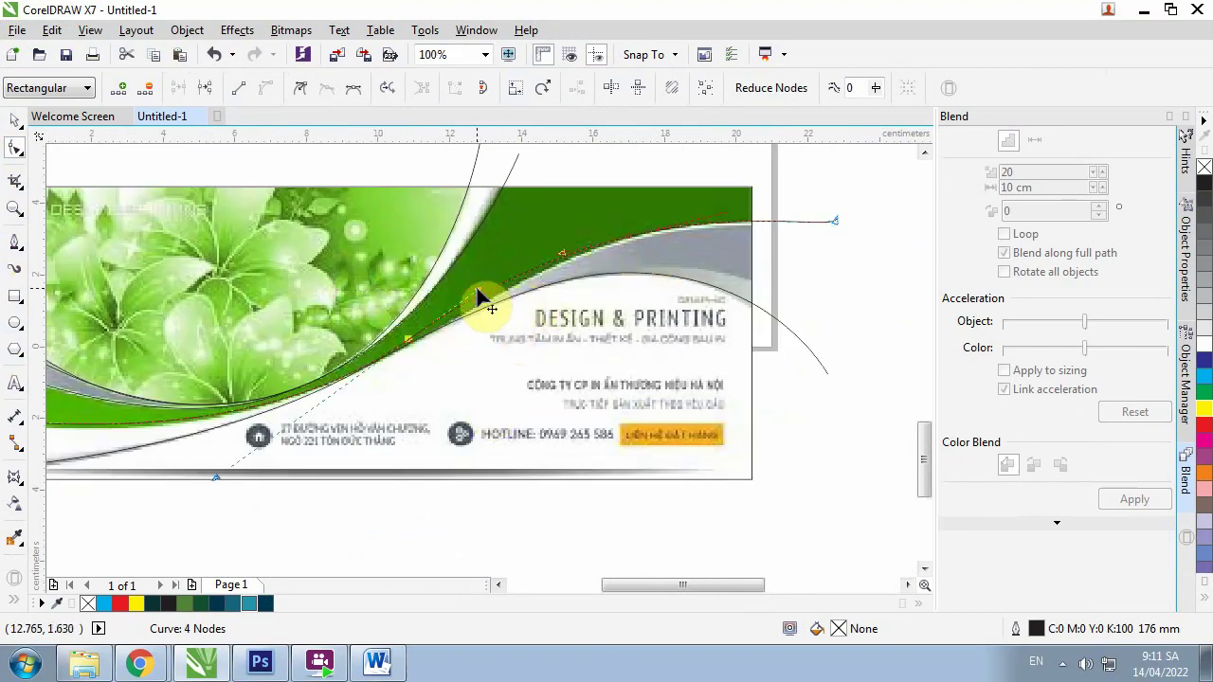
Drag the traced curve's nodes and segments to follow the green band's lower edge
left_click_drag(479, 295, 503, 308)
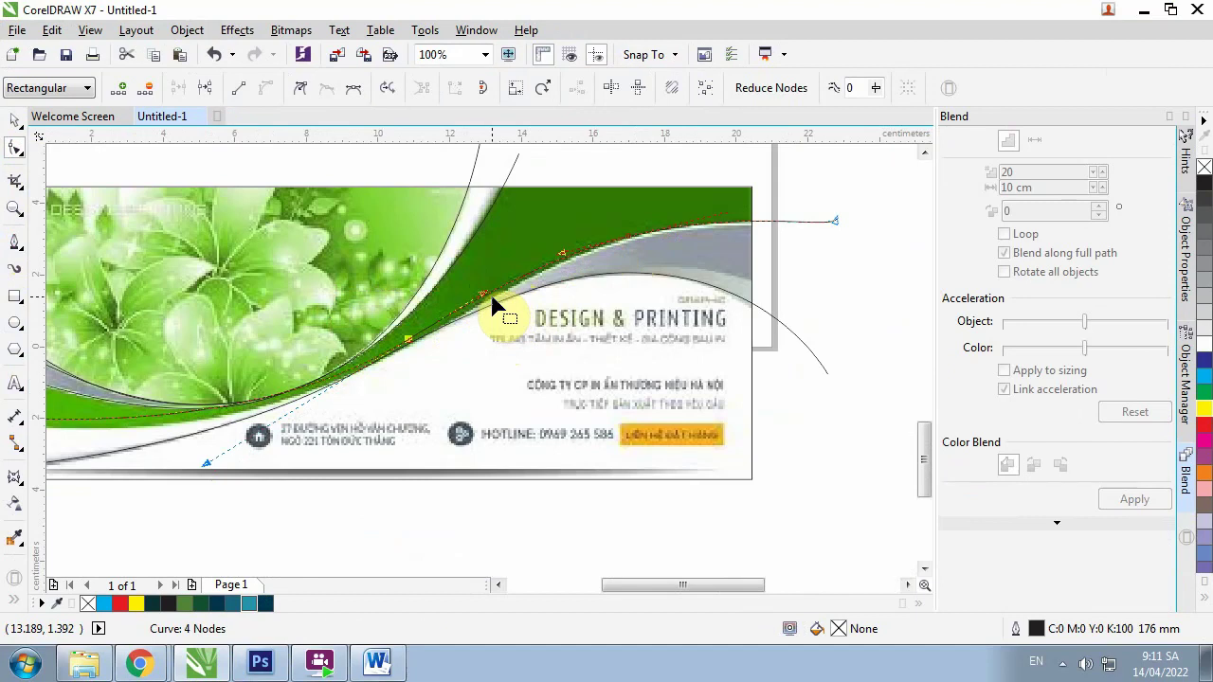
scroll(569, 271, "up", 2)
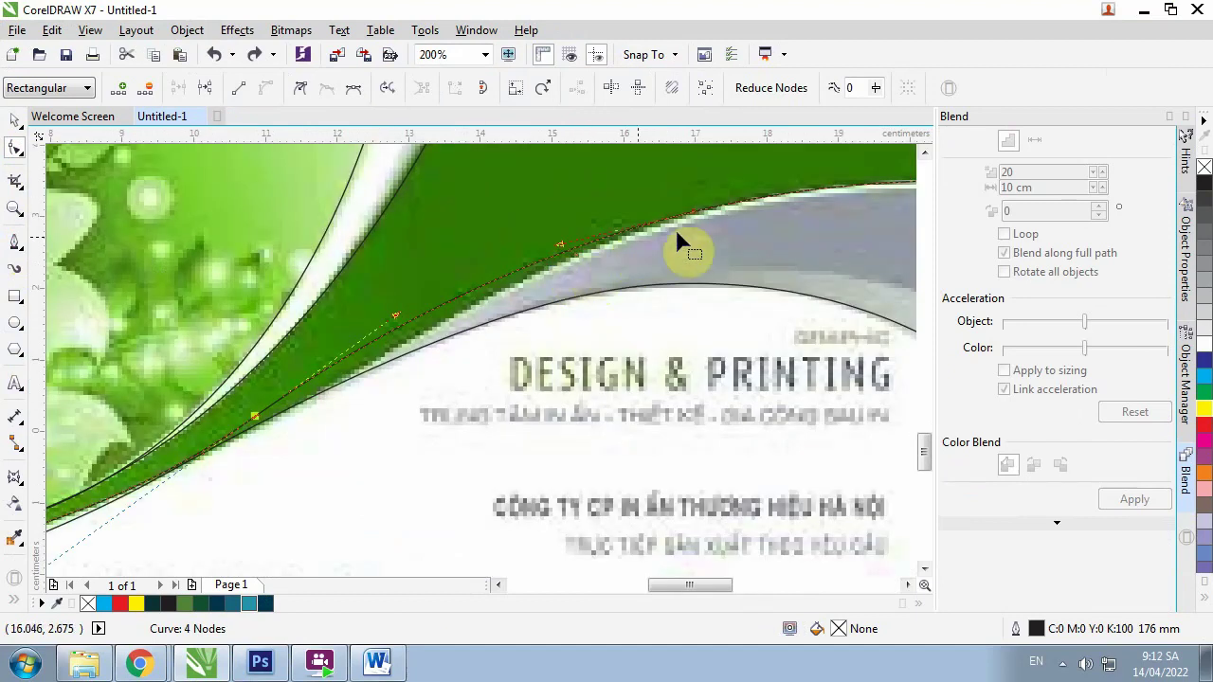
left_click_drag(692, 216, 714, 220)
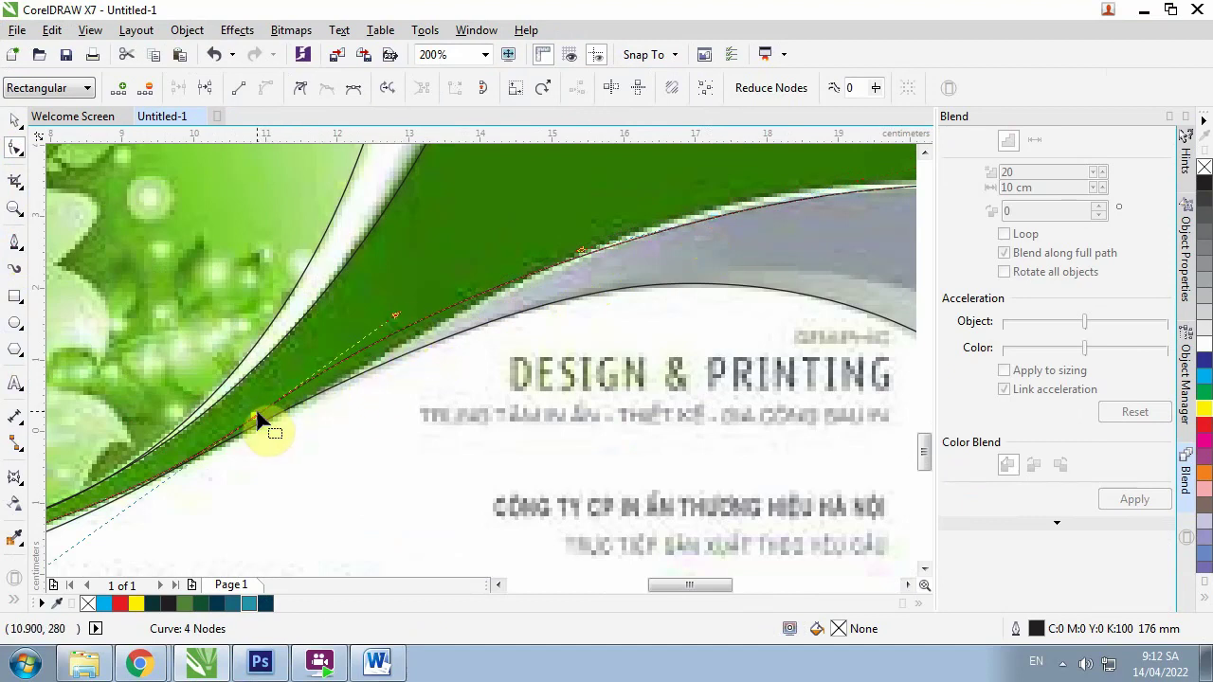
left_click_drag(257, 416, 379, 407)
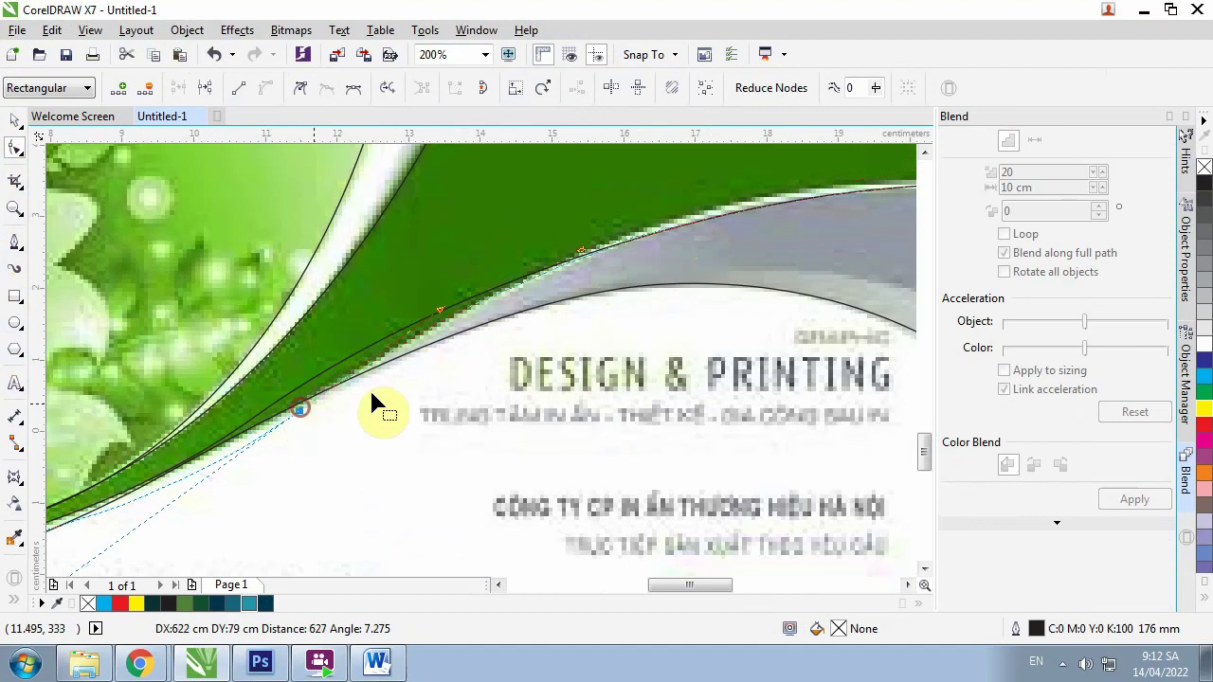
scroll(501, 325, "down", 3)
scroll(379, 386, "up", 2)
scroll(461, 334, "up", 2)
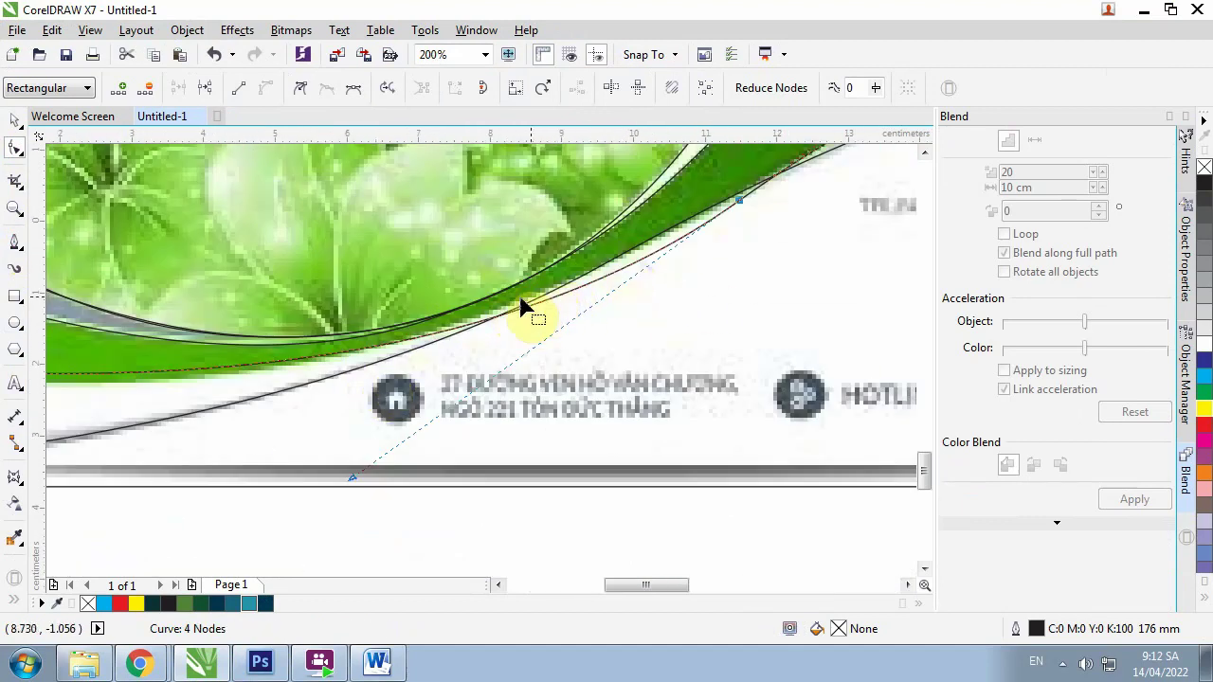
left_click_drag(597, 285, 576, 281)
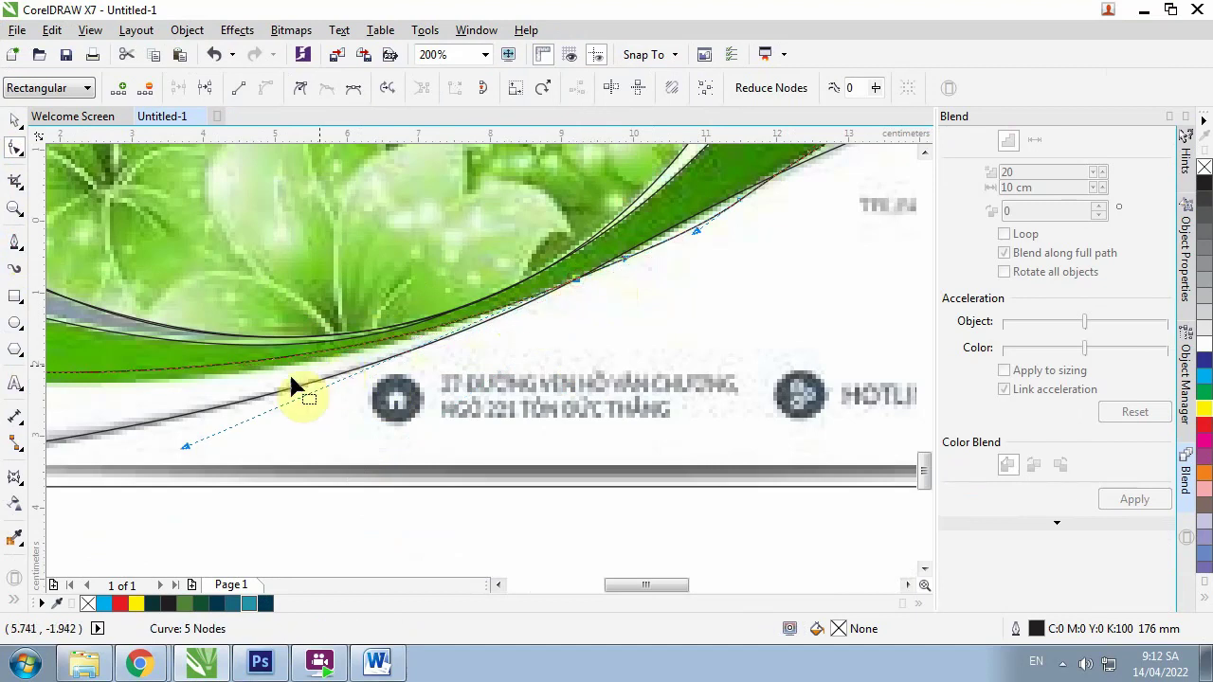
left_click_drag(186, 451, 186, 472)
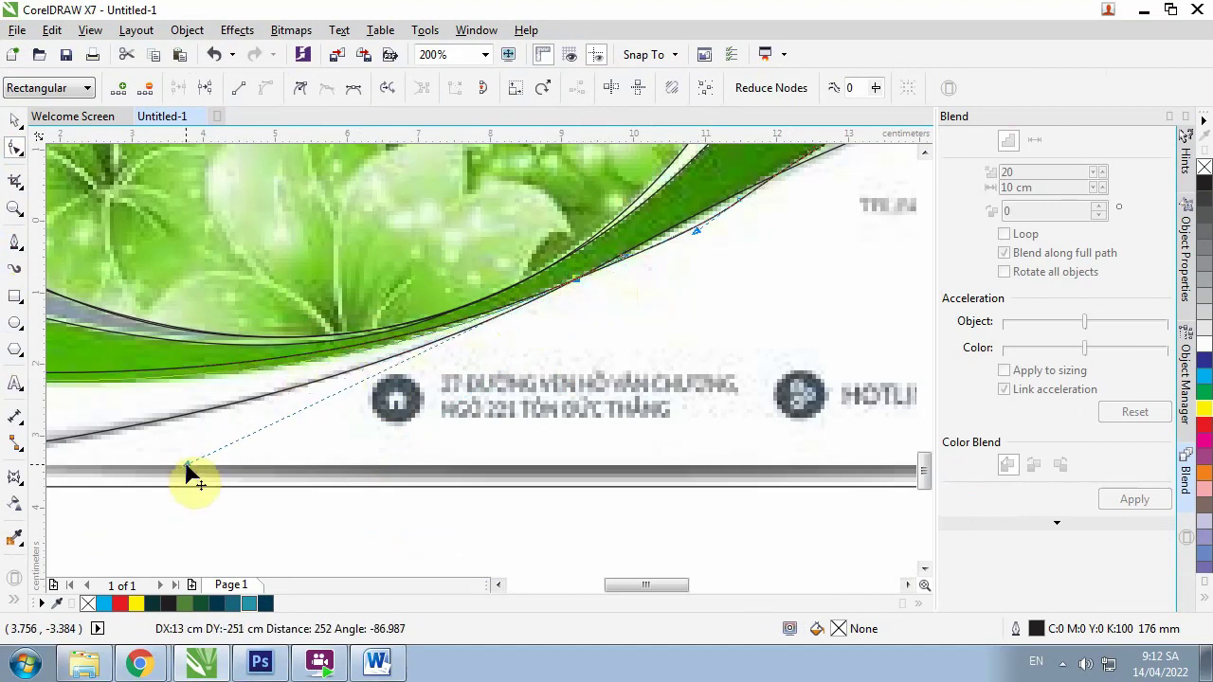
scroll(351, 365, "down", 2)
scroll(559, 279, "up", 1)
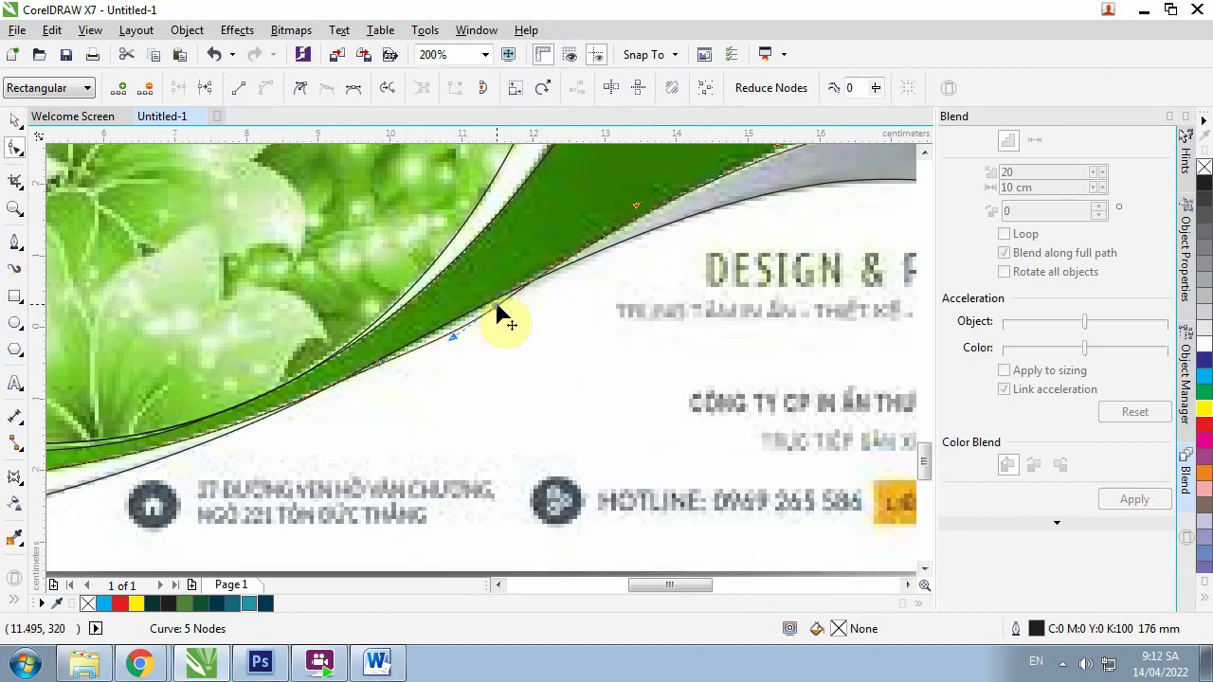
Delete a surplus node and bend the curve's upper right segment along the green–grey border
double_click(495, 307)
scroll(481, 311, "down", 2)
scroll(617, 257, "up", 2)
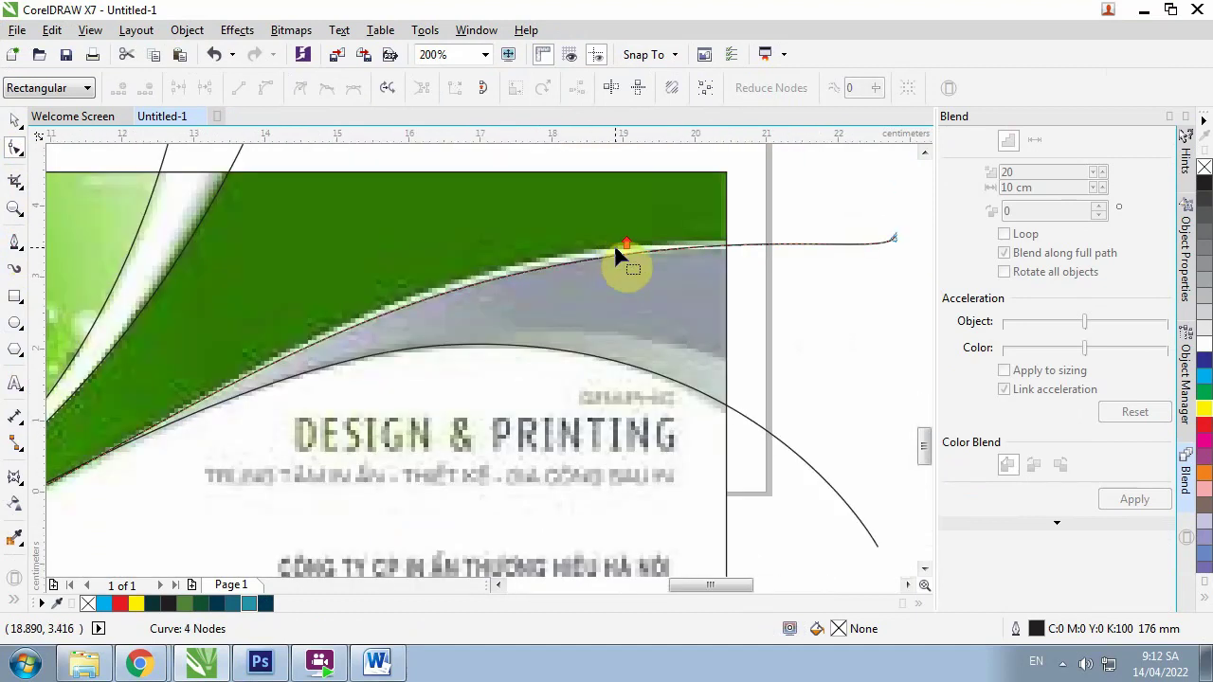
left_click_drag(617, 237, 947, 303)
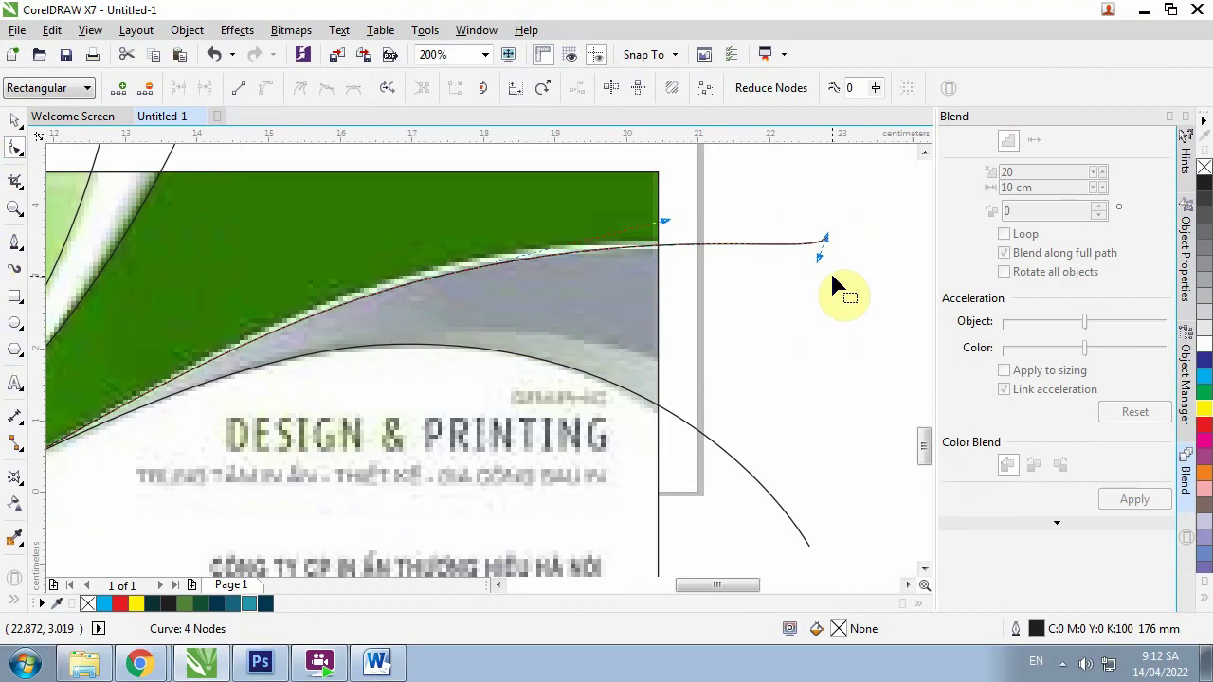
left_click(432, 275)
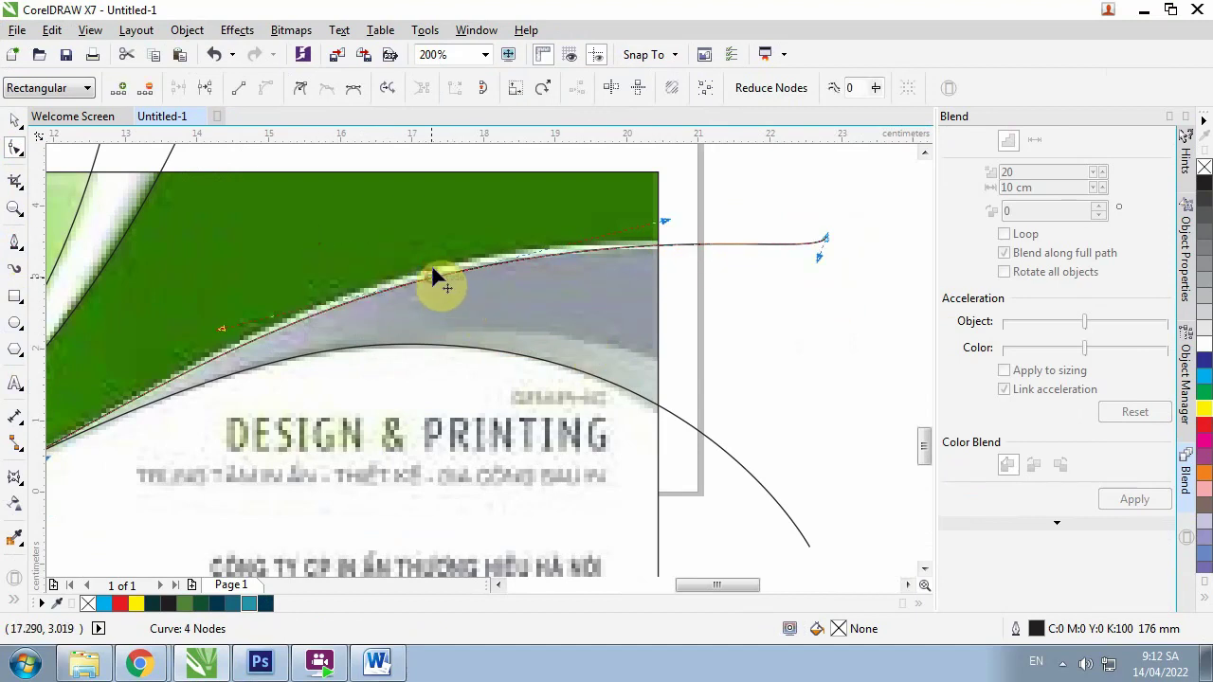
left_click_drag(432, 275, 436, 281)
scroll(676, 268, "down", 2)
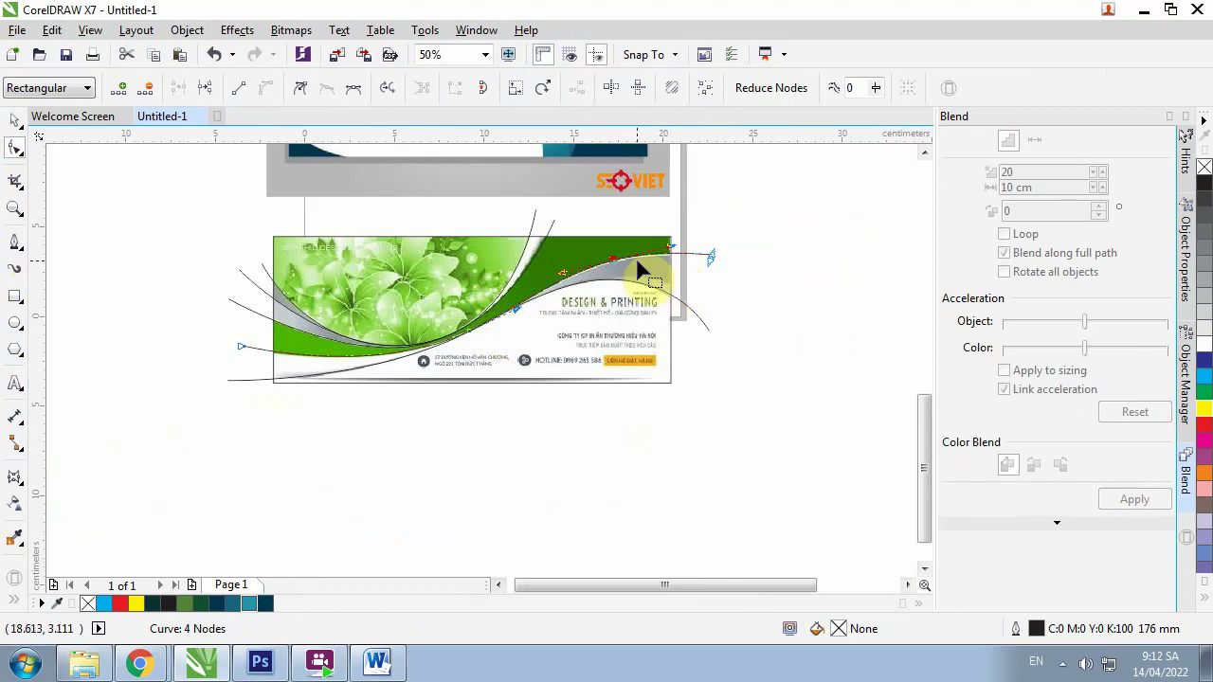
scroll(641, 272, "up", 1)
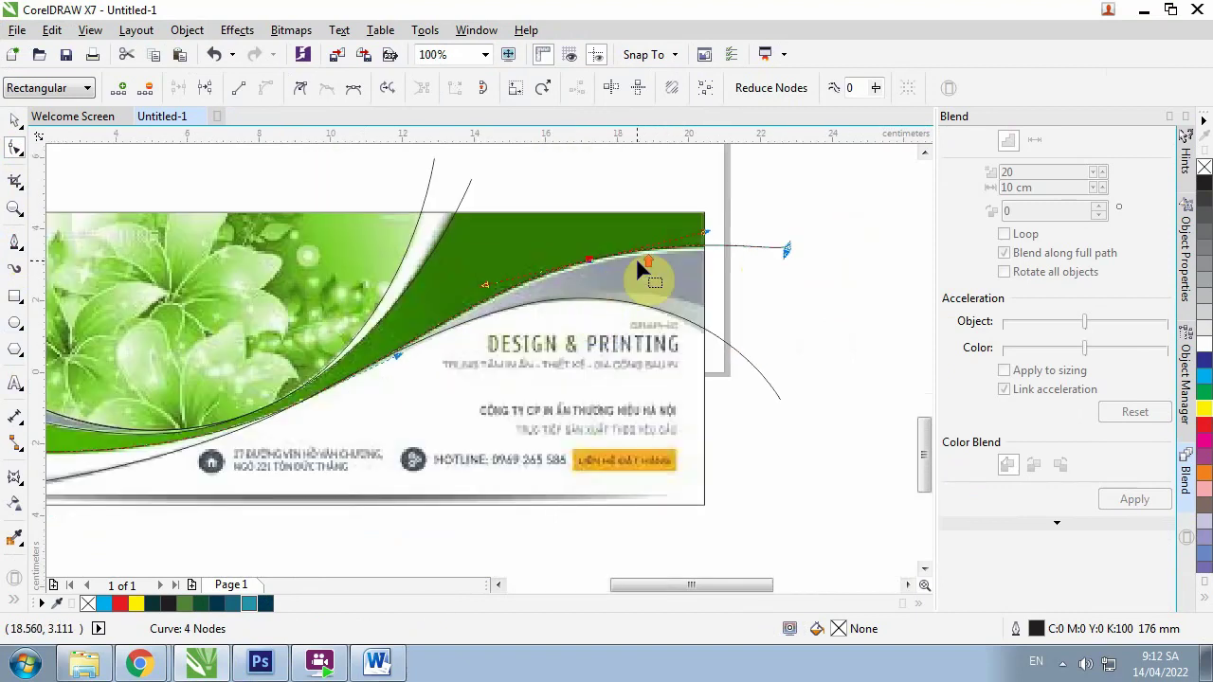
Draw a two-node Bezier curve along the grey wave's lower edge beside DESIGN & PRINTING
left_click(15, 248)
scroll(517, 304, "up", 1)
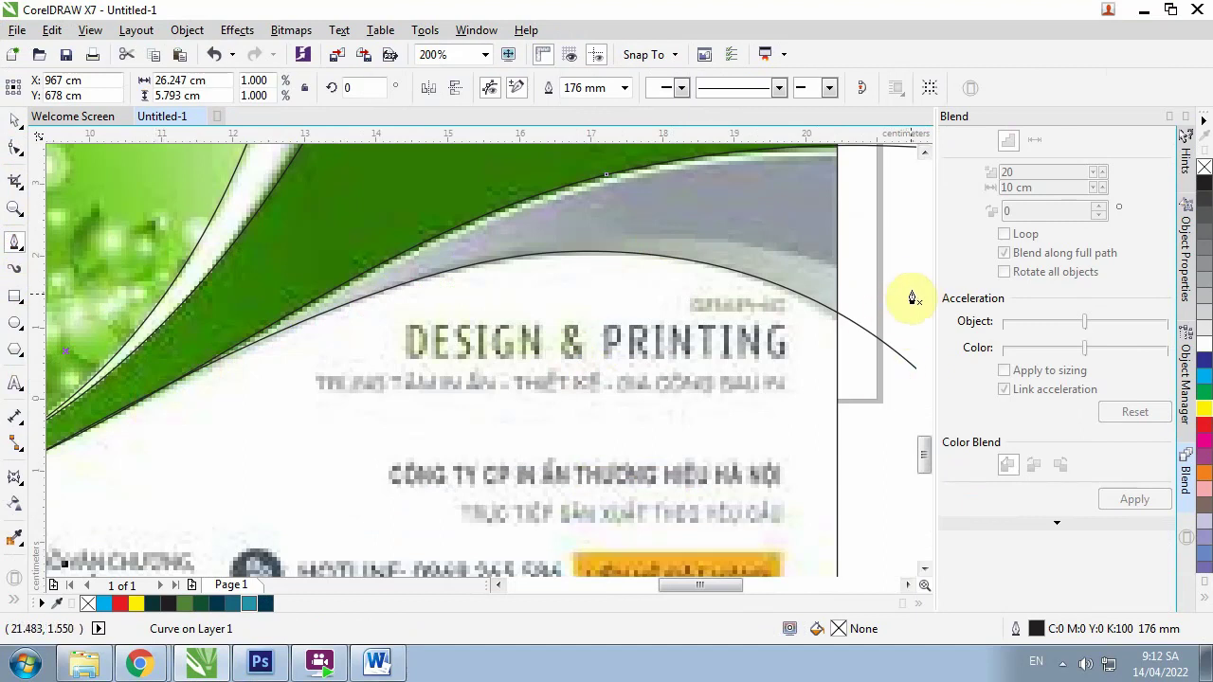
left_click_drag(912, 301, 617, 236)
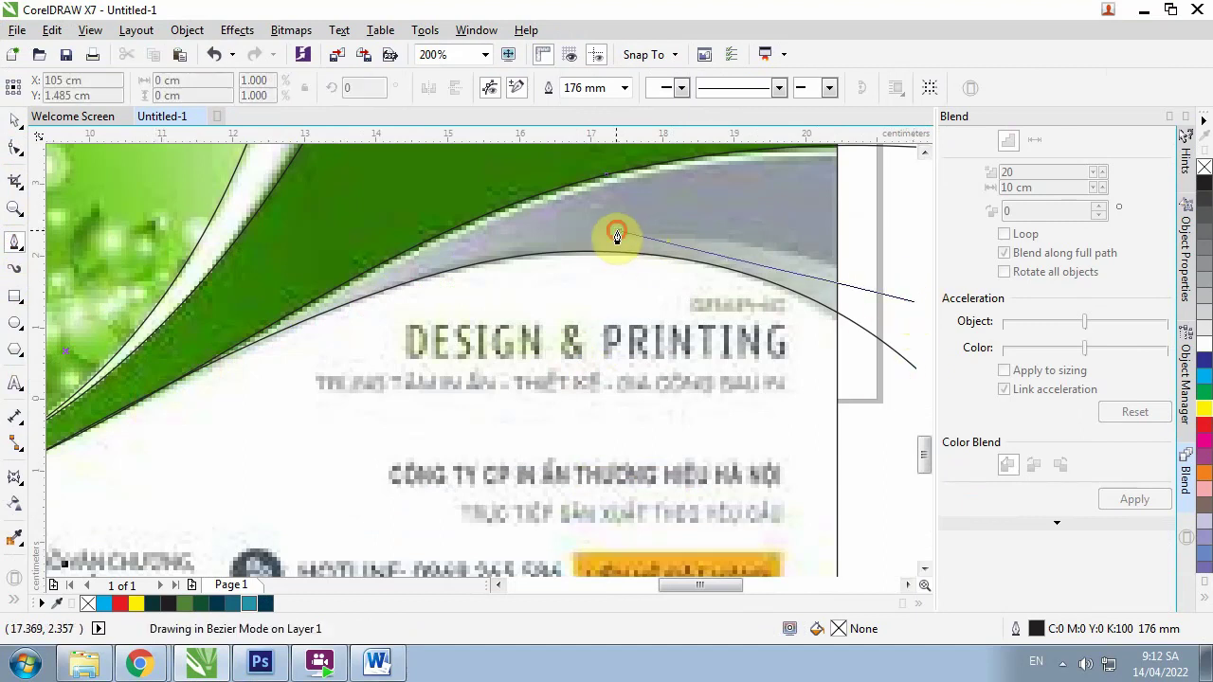
mouse_move(433, 238)
left_mouse_down()
mouse_move(202, 346)
mouse_move(157, 386)
mouse_move(48, 447)
left_mouse_up()
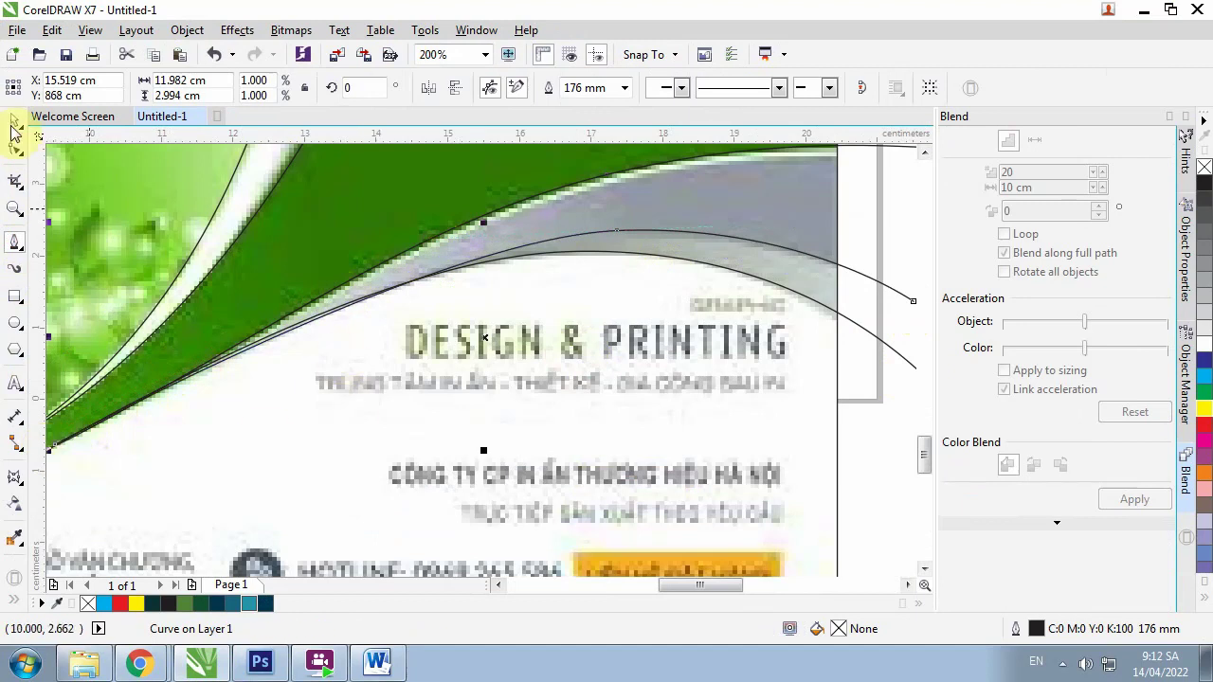
Move the new curve's nodes left and right to fit the grey wave edge
left_click(12, 150)
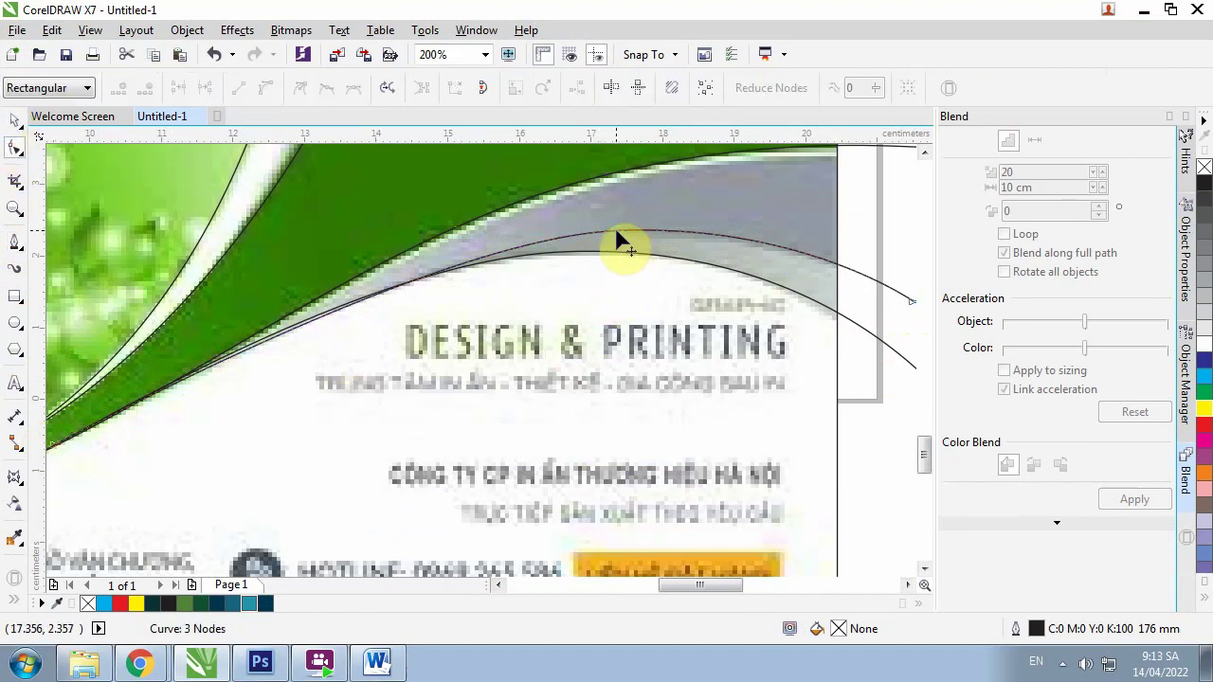
left_click(616, 231)
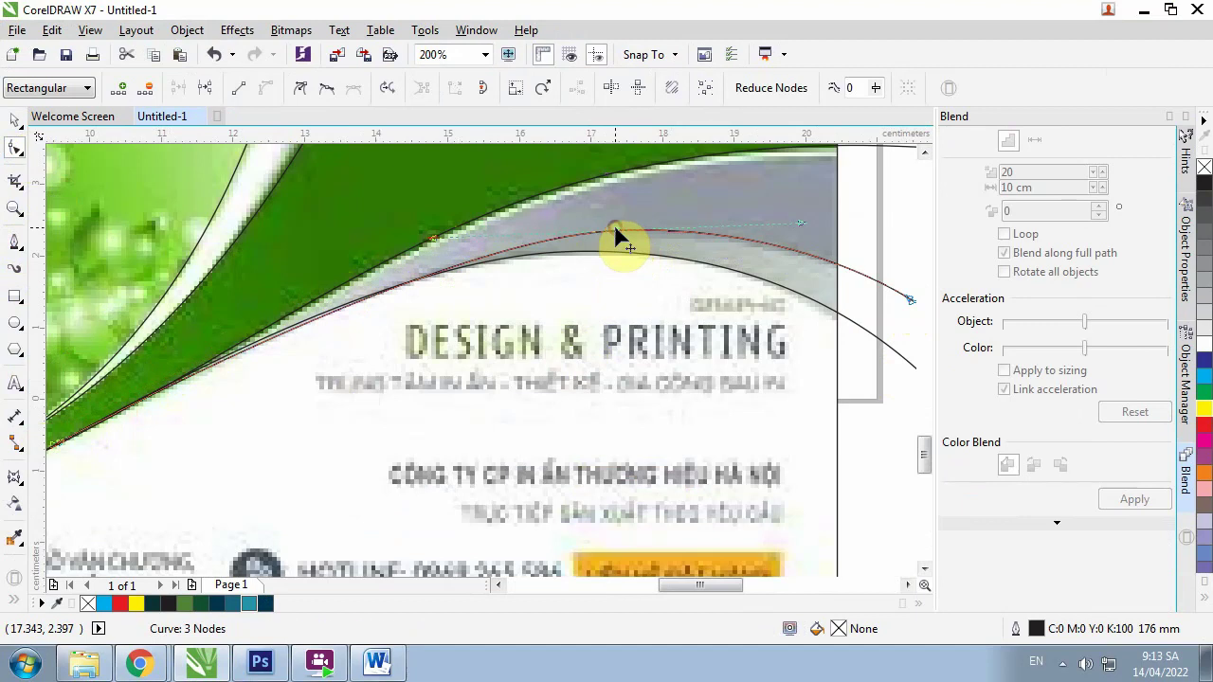
left_click_drag(615, 229, 533, 258)
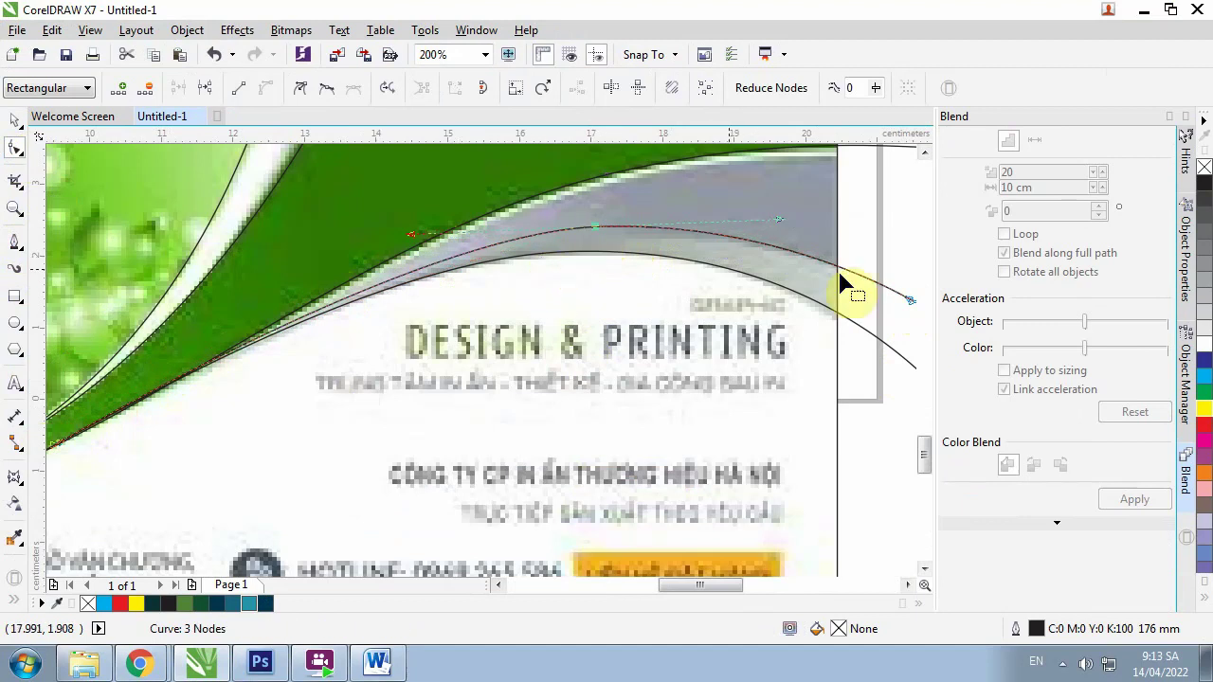
scroll(843, 284, "down", 2)
left_click_drag(817, 281, 833, 281)
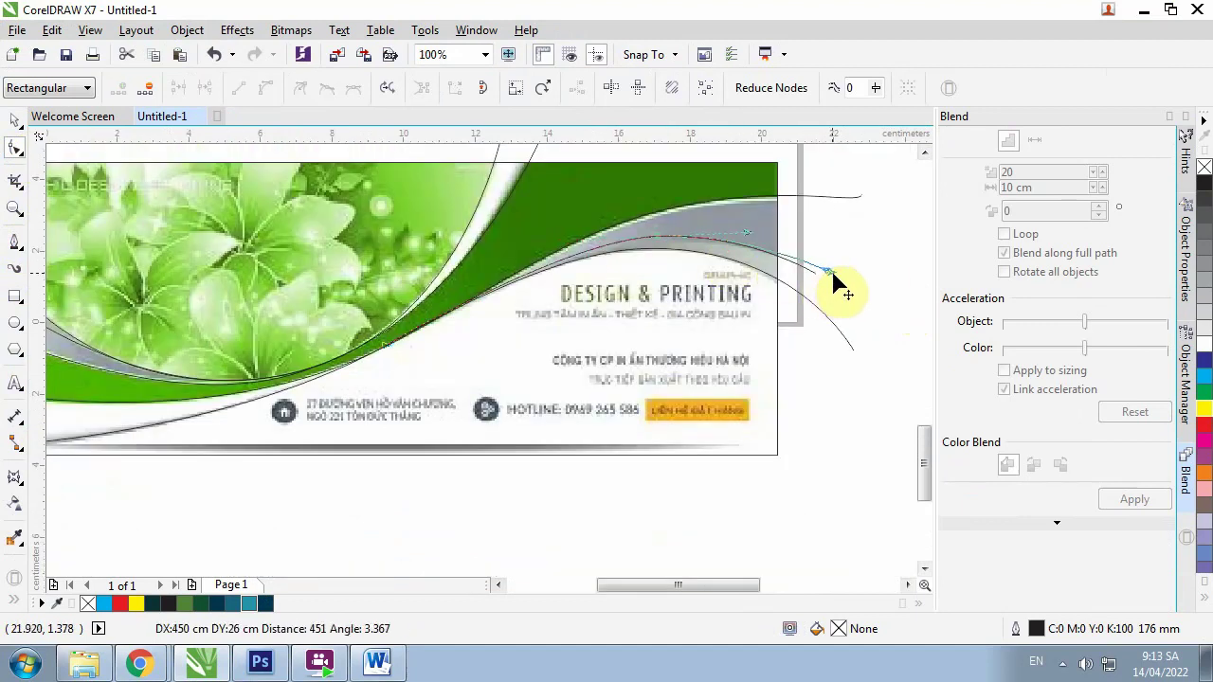
scroll(692, 265, "down", 2)
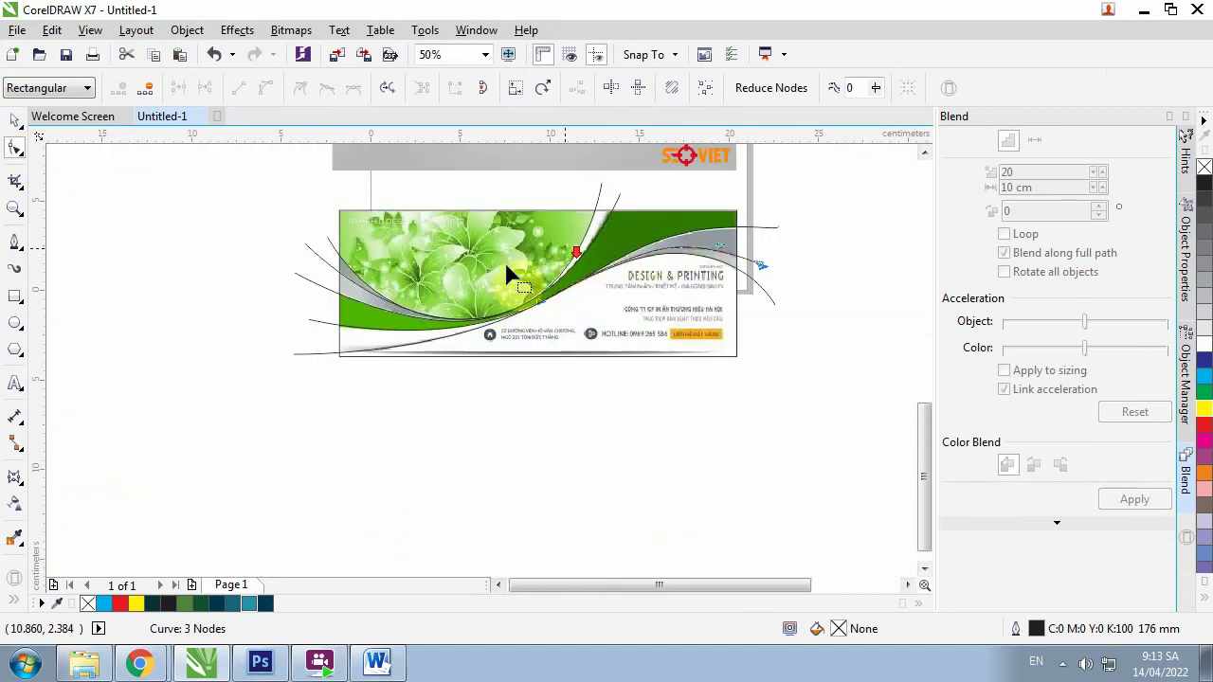
Return to the Pick tool, clear the selection, and check the rectangle around the bitmap
left_click(14, 121)
key("Escape")
scroll(592, 271, "up", 2)
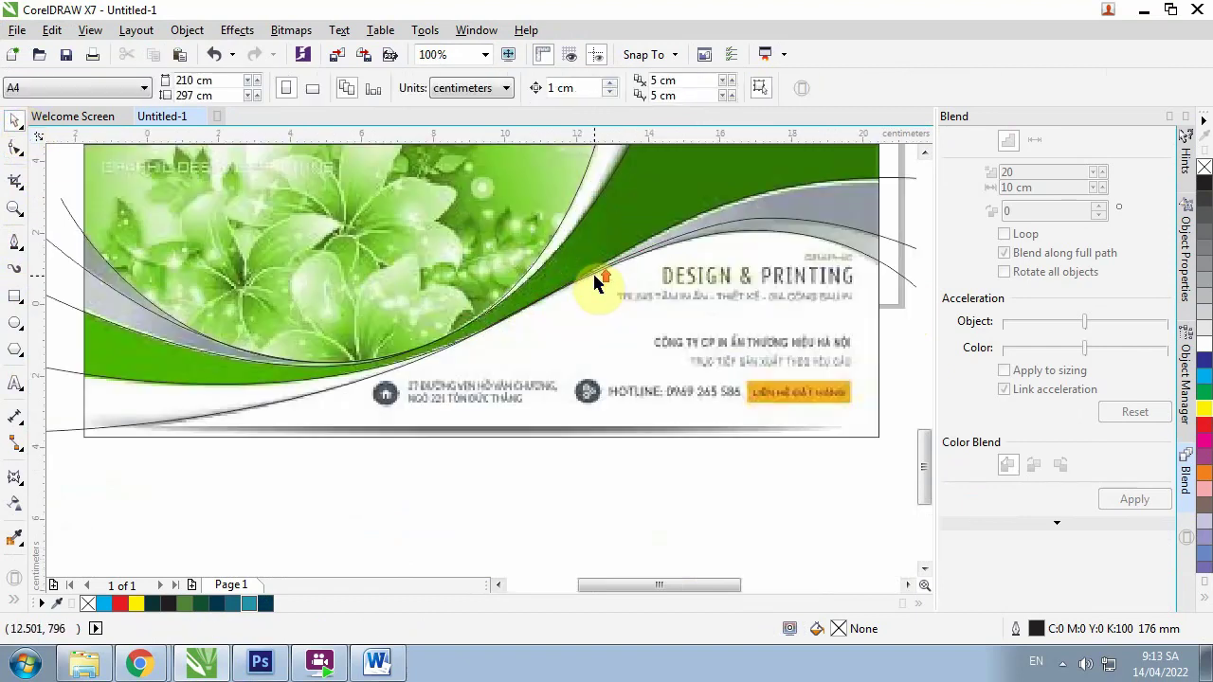
scroll(470, 236, "down", 2)
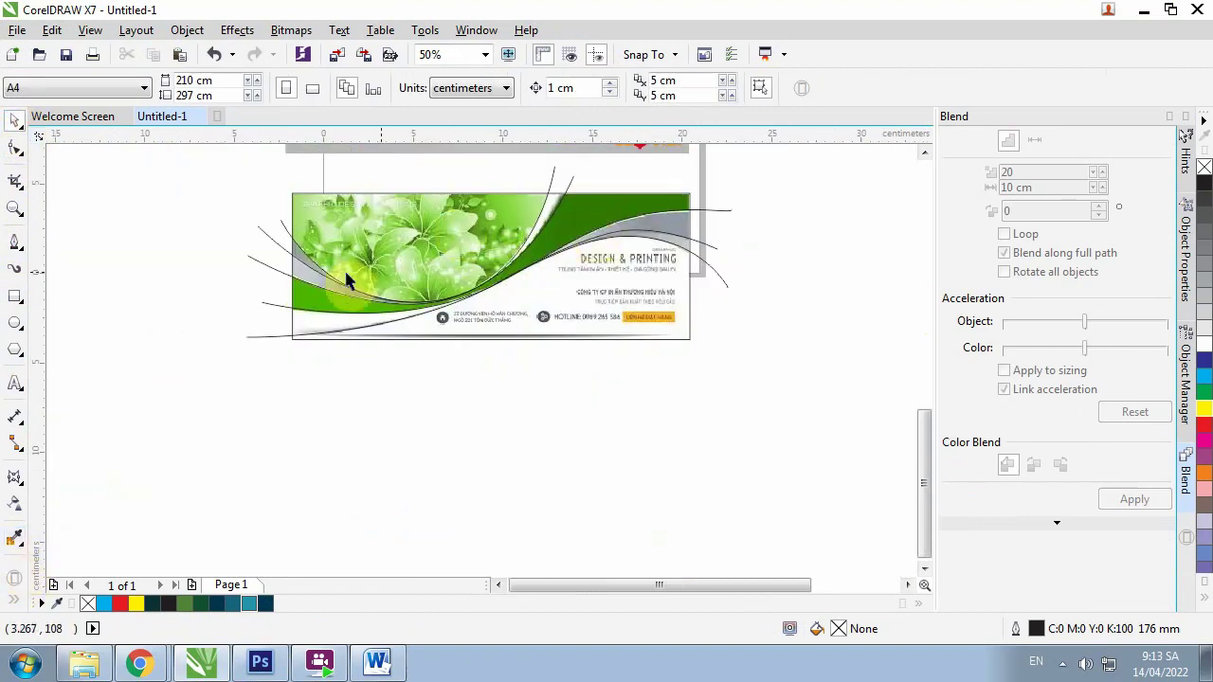
left_click(327, 325)
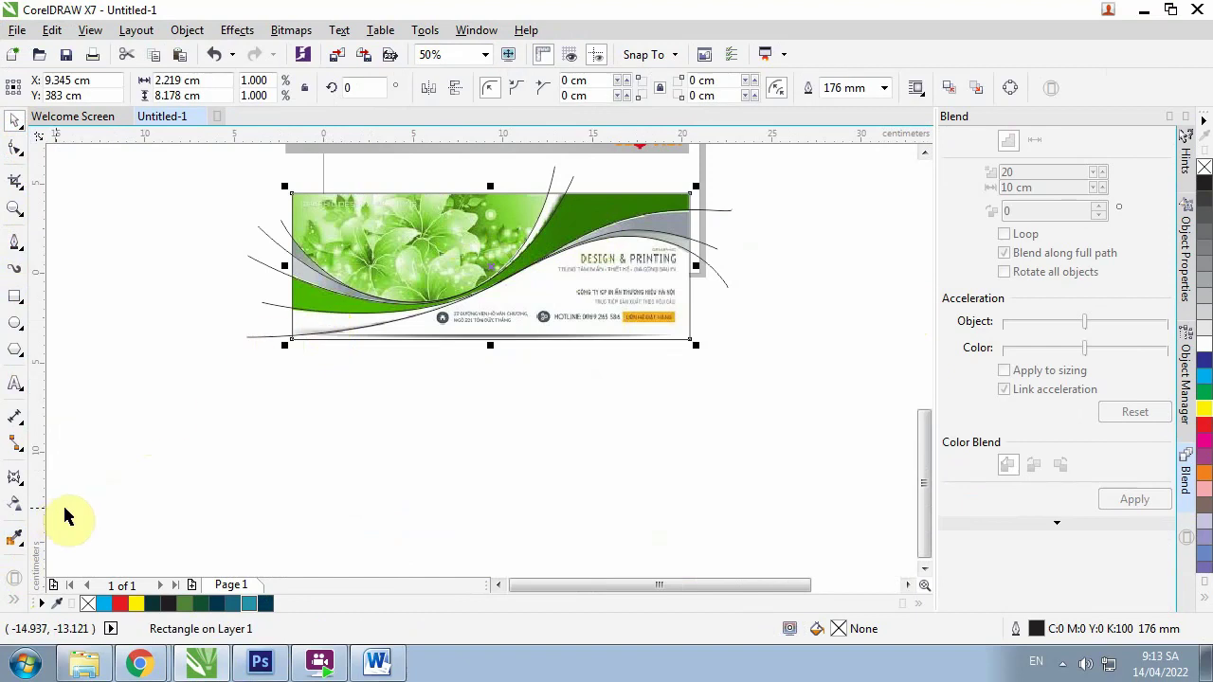
left_click(149, 479)
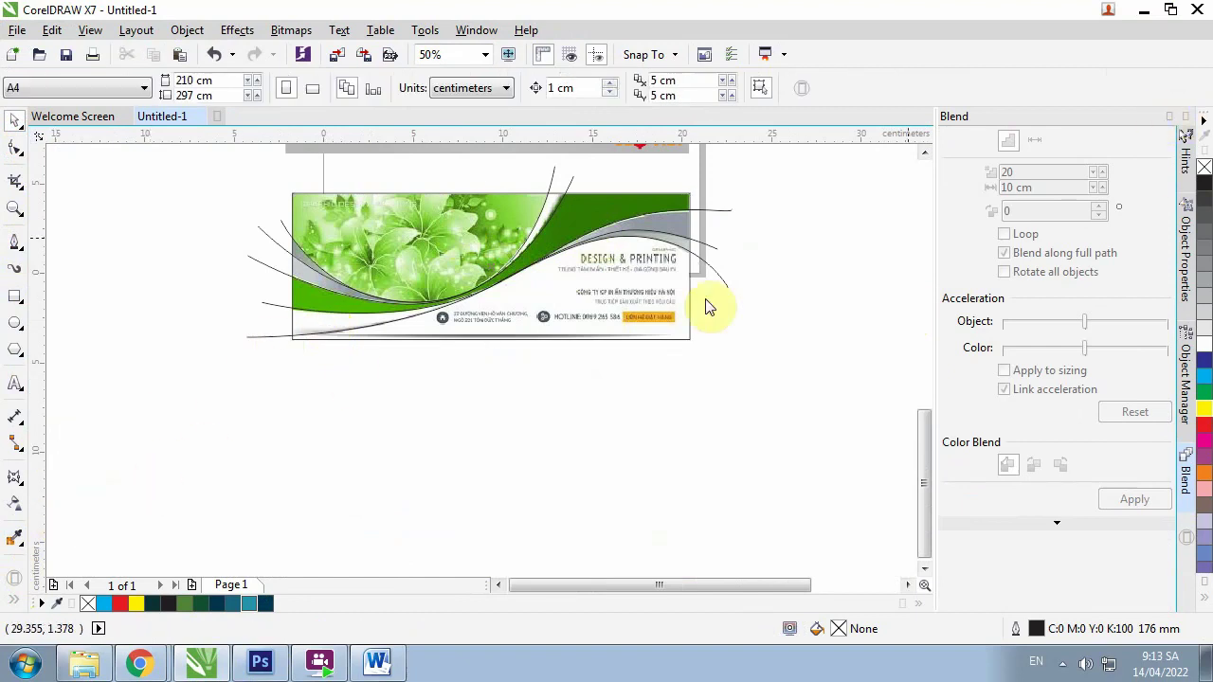
scroll(451, 423, "down", 1)
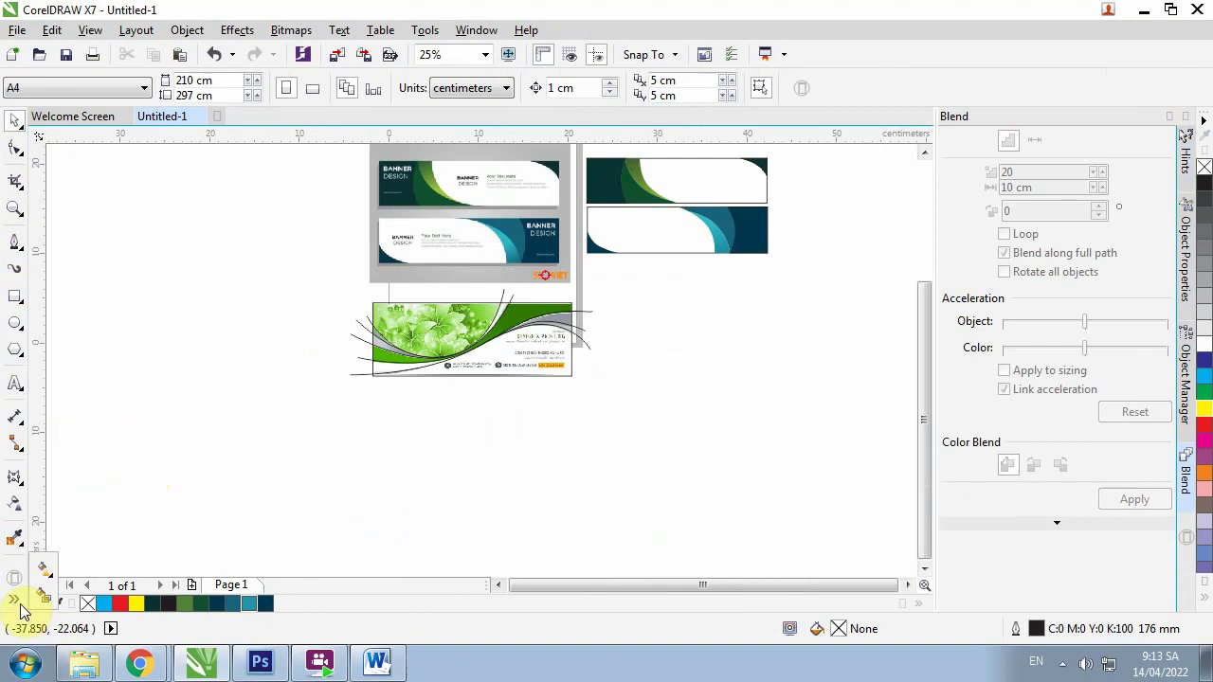
Fill the curved band with green sampled from the banner picture
left_click(42, 592)
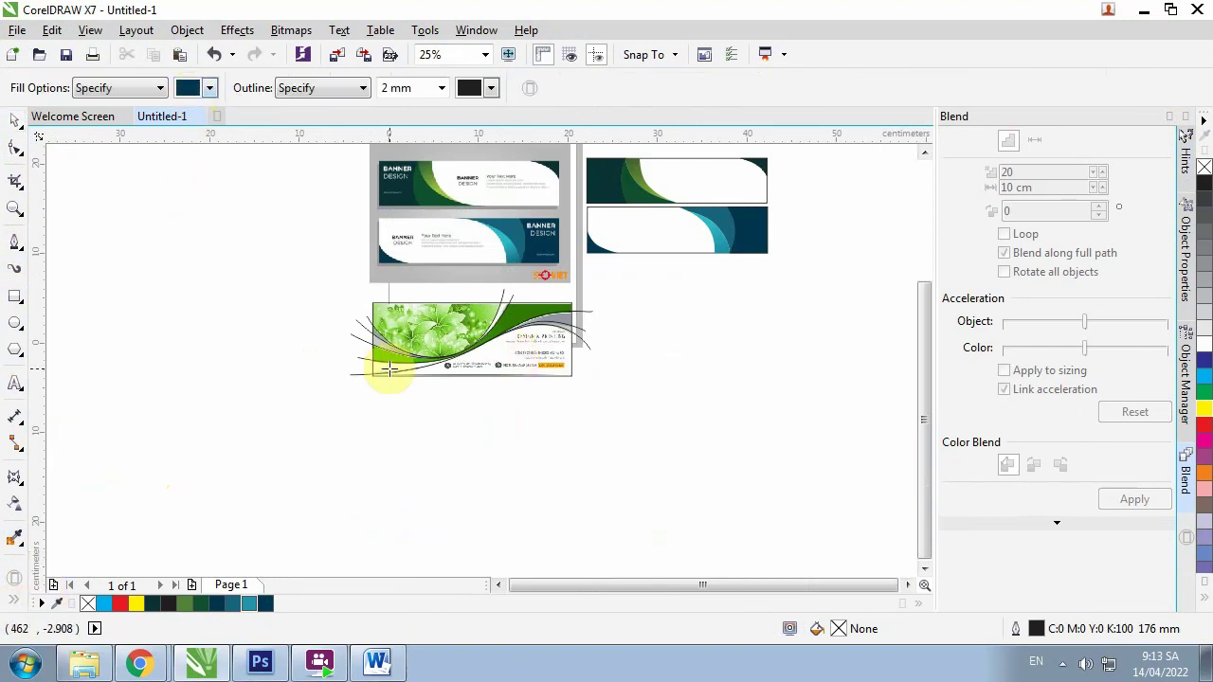
scroll(387, 370, "up", 3)
scroll(366, 316, "down", 1)
scroll(336, 289, "up", 1)
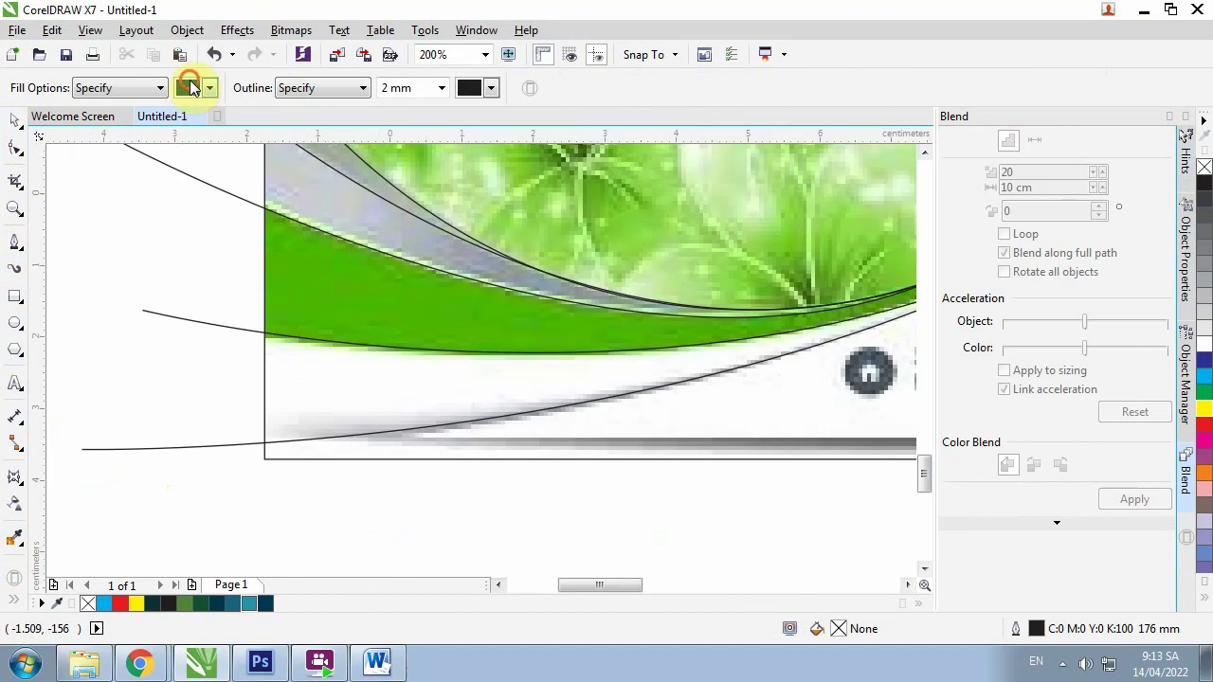
left_click(208, 87)
left_click(185, 232)
left_click(312, 279)
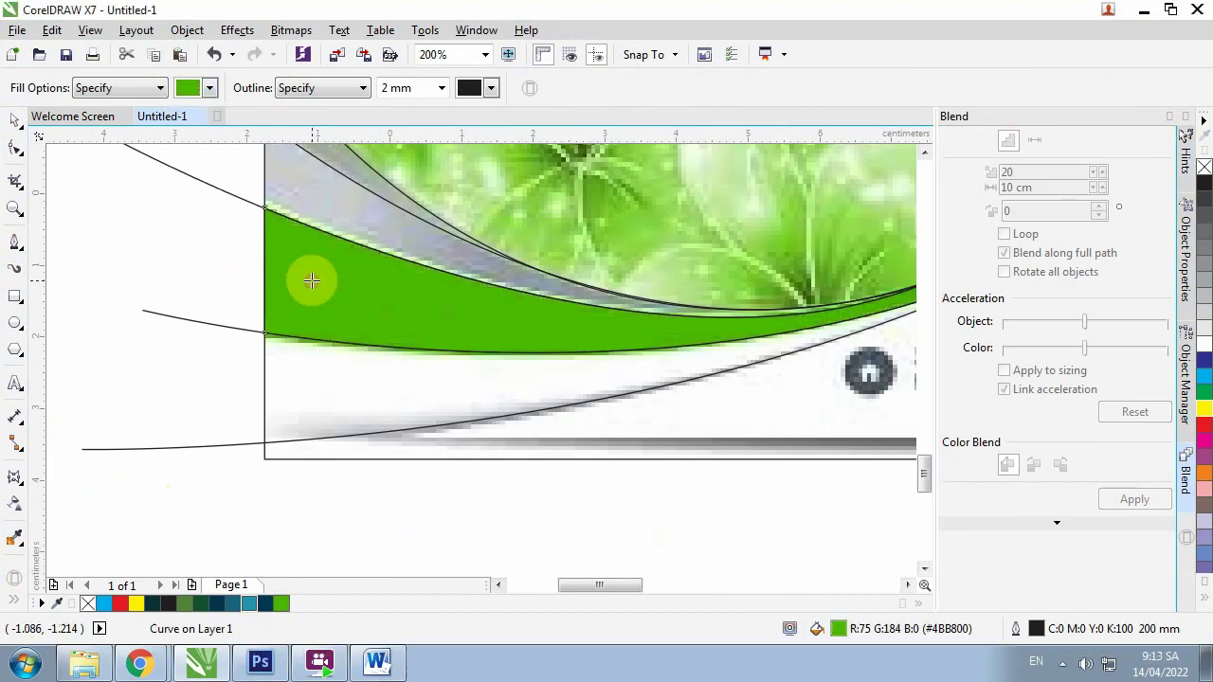
scroll(283, 261, "down", 1)
Fill the thin sliver with grey sampled from the banner's grey band
left_click(196, 88)
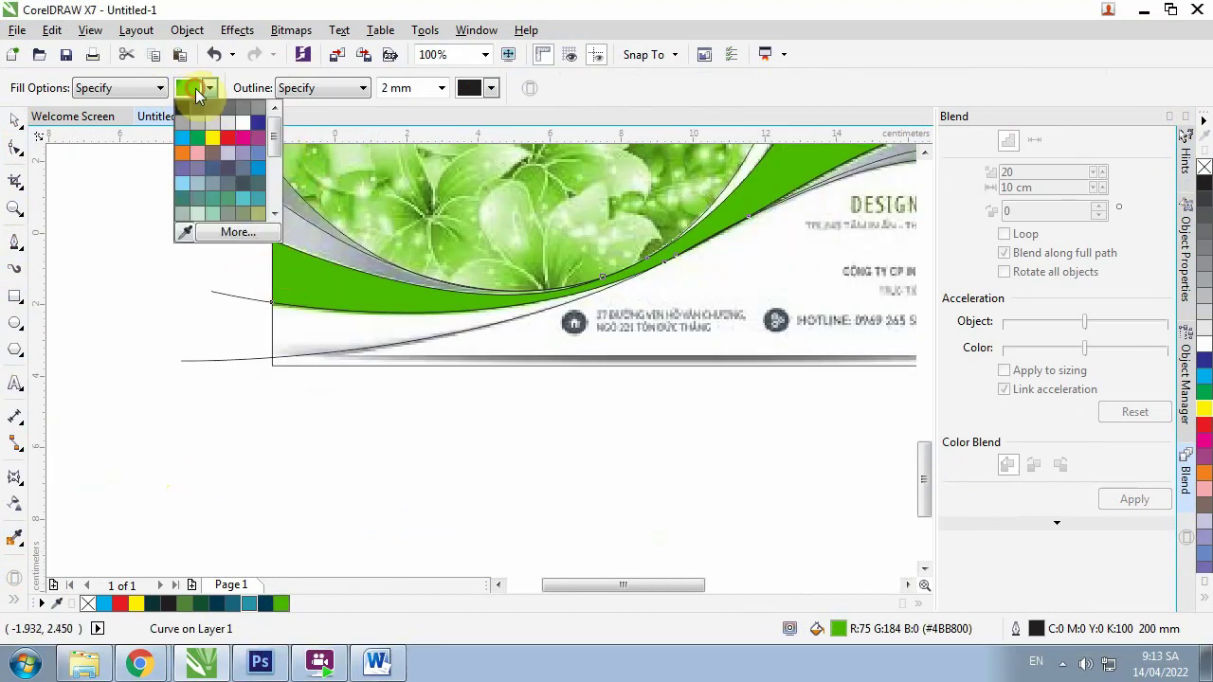
left_click(185, 232)
left_click(285, 225)
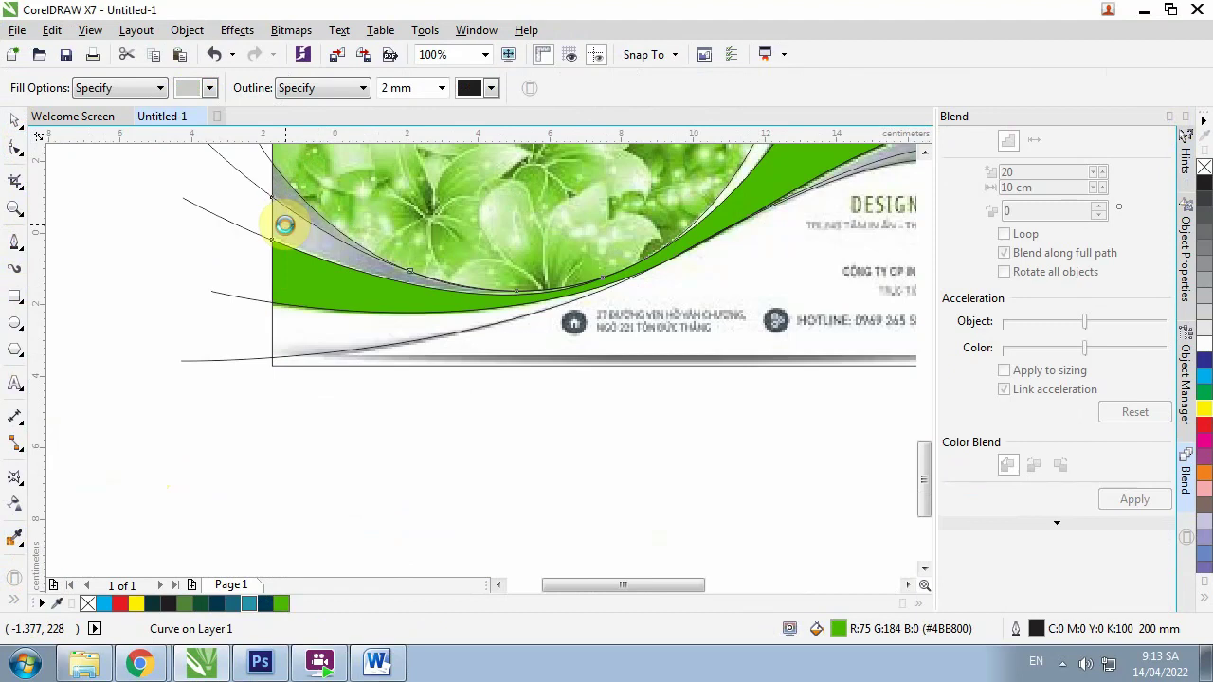
scroll(294, 194, "up", 1)
left_click(203, 88)
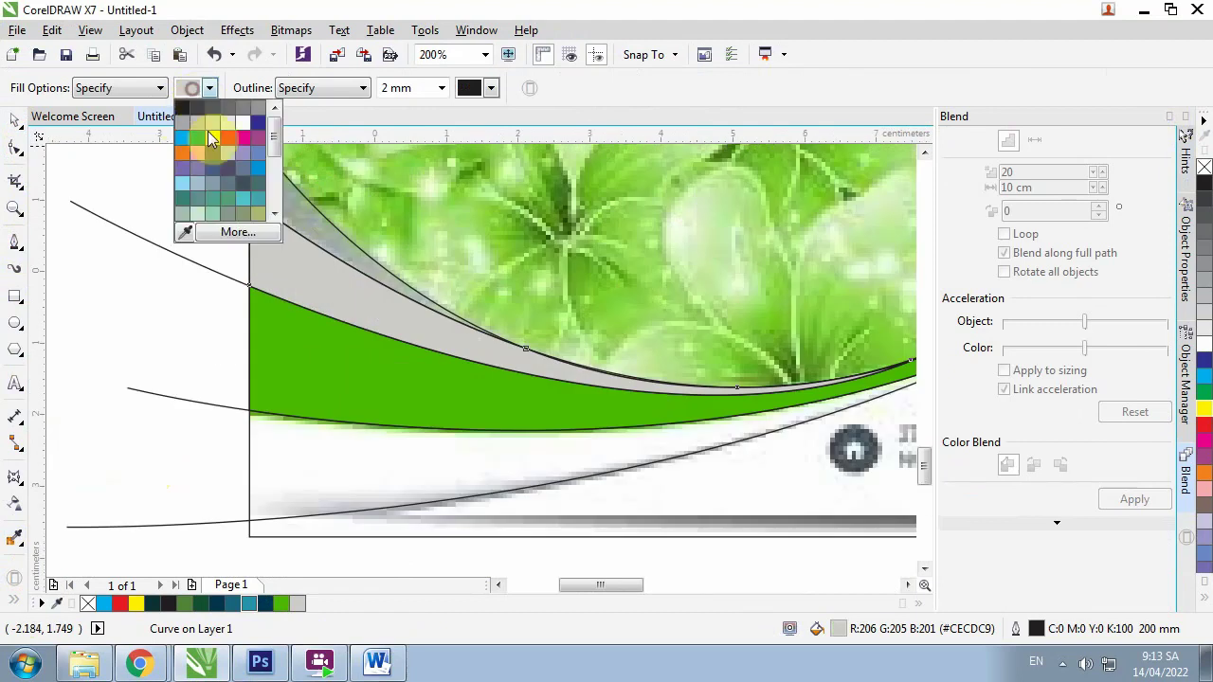
left_click(181, 232)
left_click(291, 209)
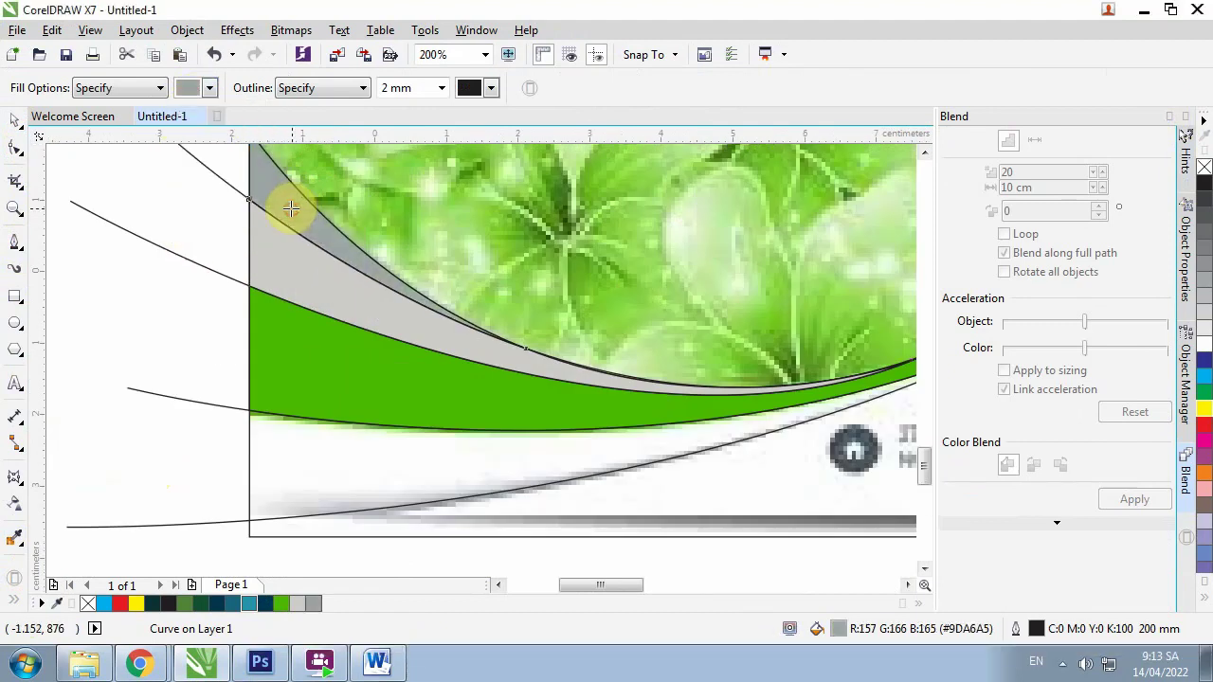
scroll(271, 209, "down", 2)
scroll(311, 236, "up", 2)
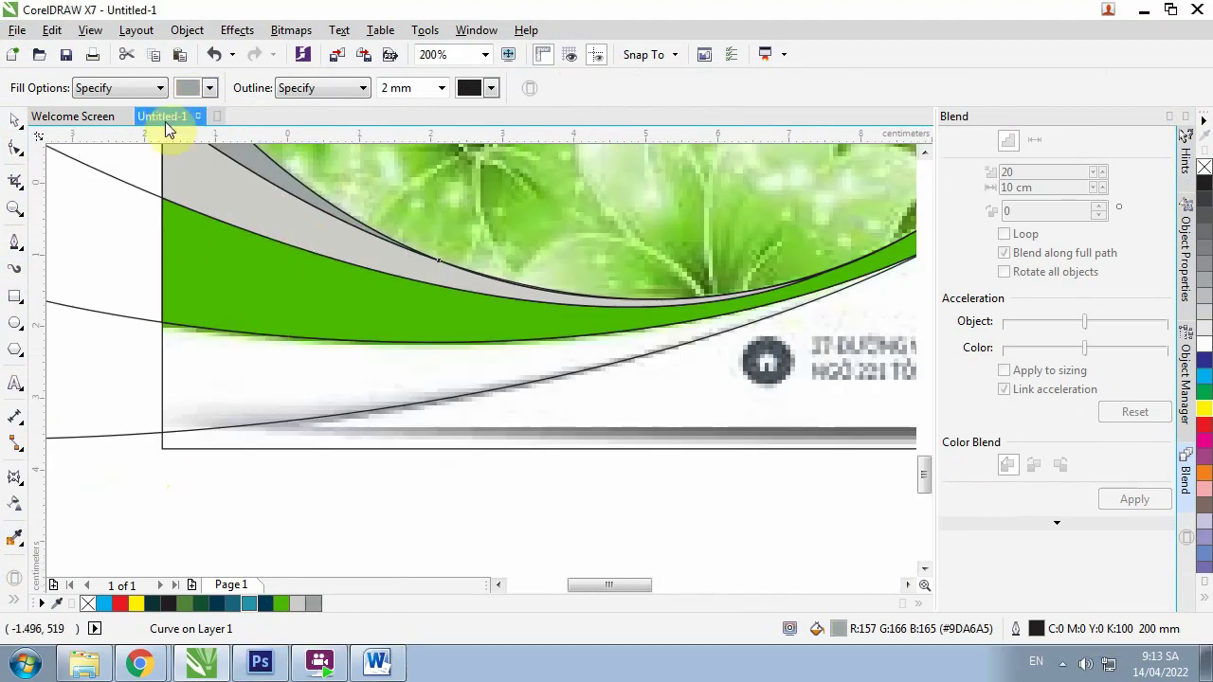
Fill the band under the green curve with sampled grey
left_click(186, 90)
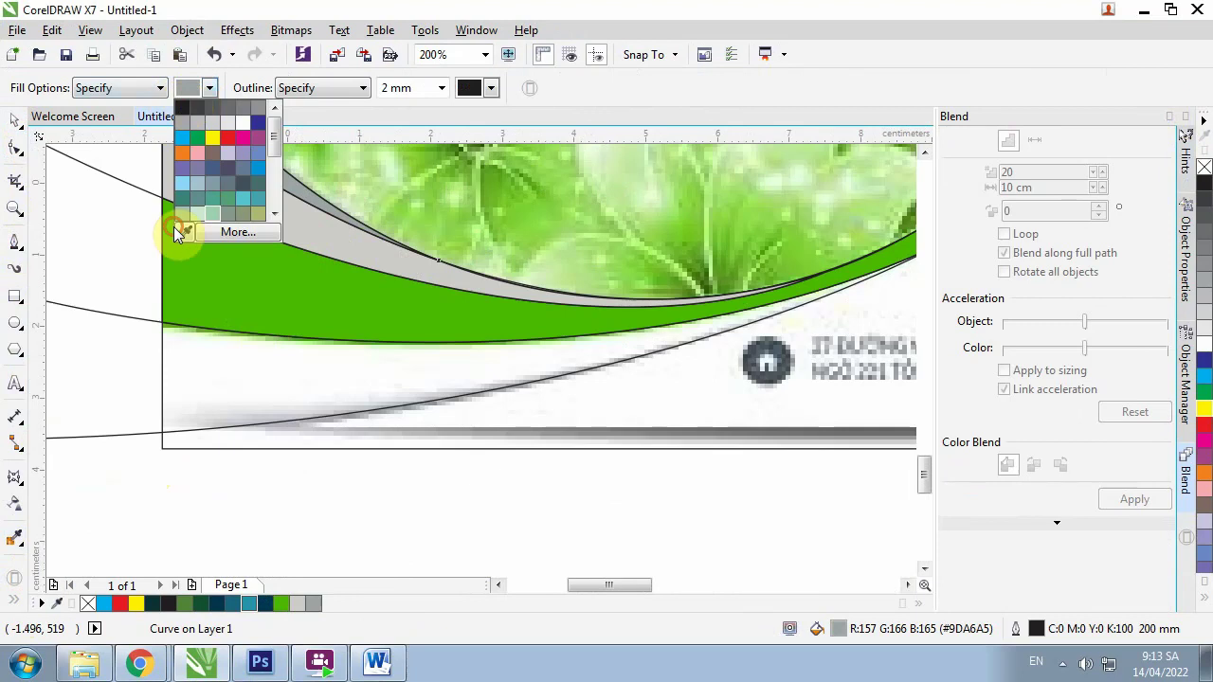
left_click(184, 230)
left_click(216, 363)
scroll(86, 279, "down", 2)
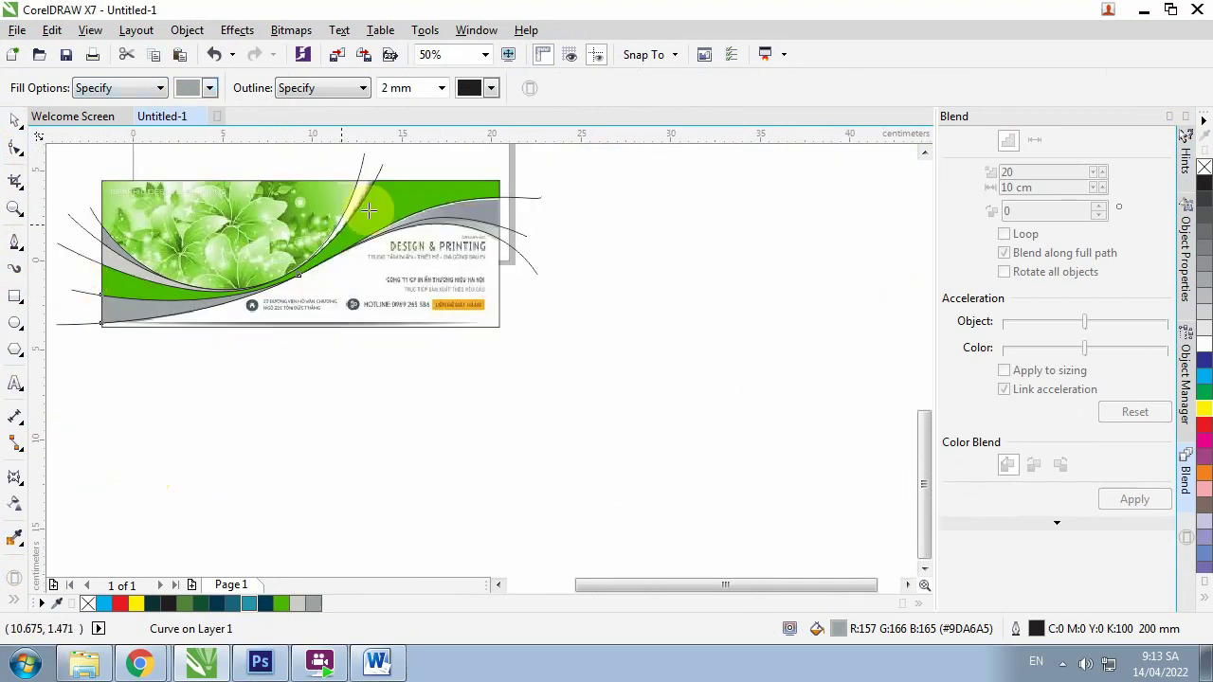
scroll(363, 163, "up", 2)
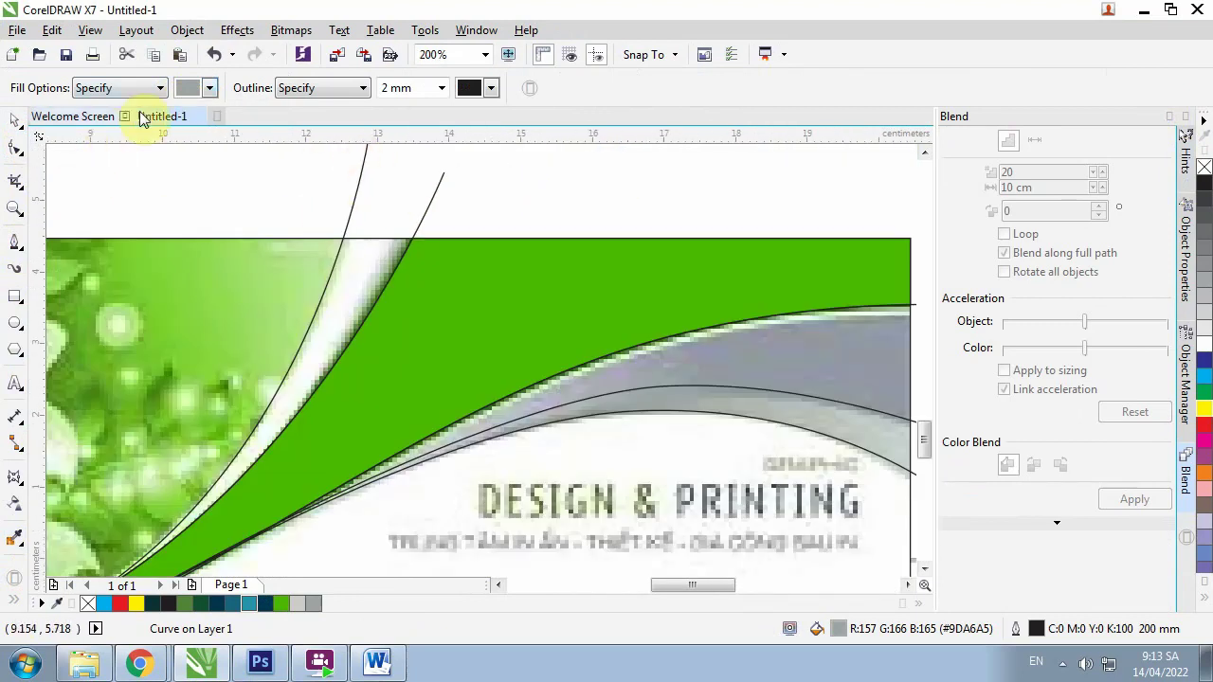
Fill the band under the curve with near-white sampled from the banner
left_click(197, 90)
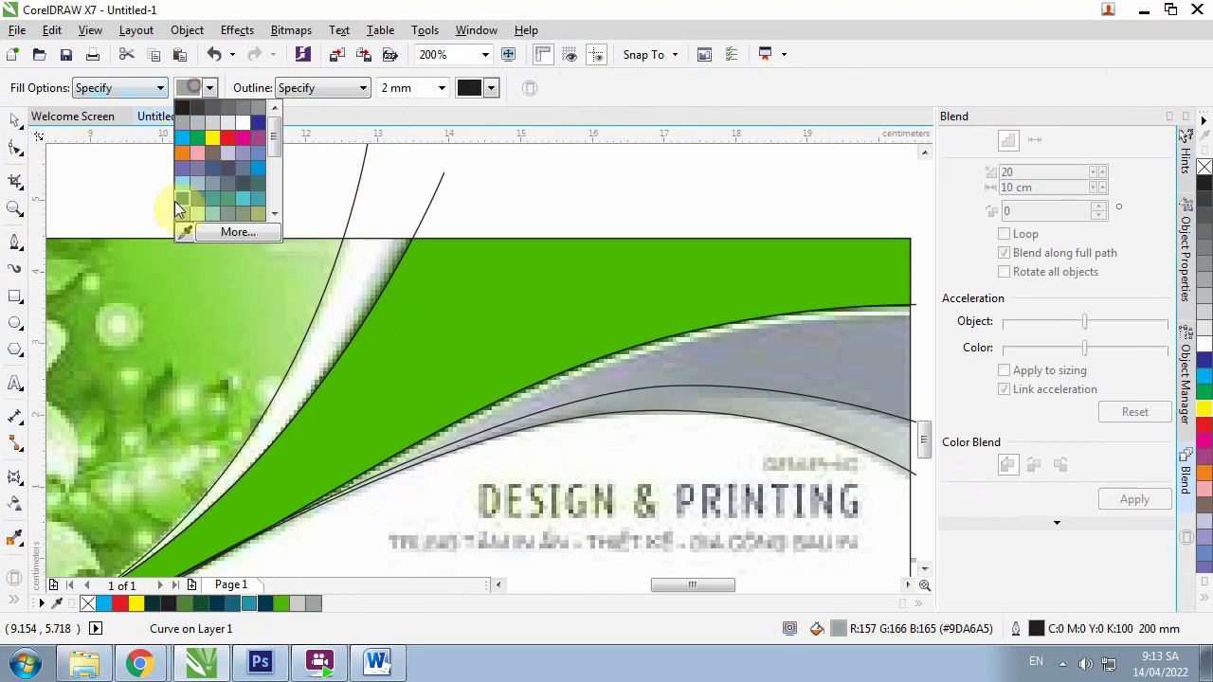
left_click(184, 230)
left_click(340, 279)
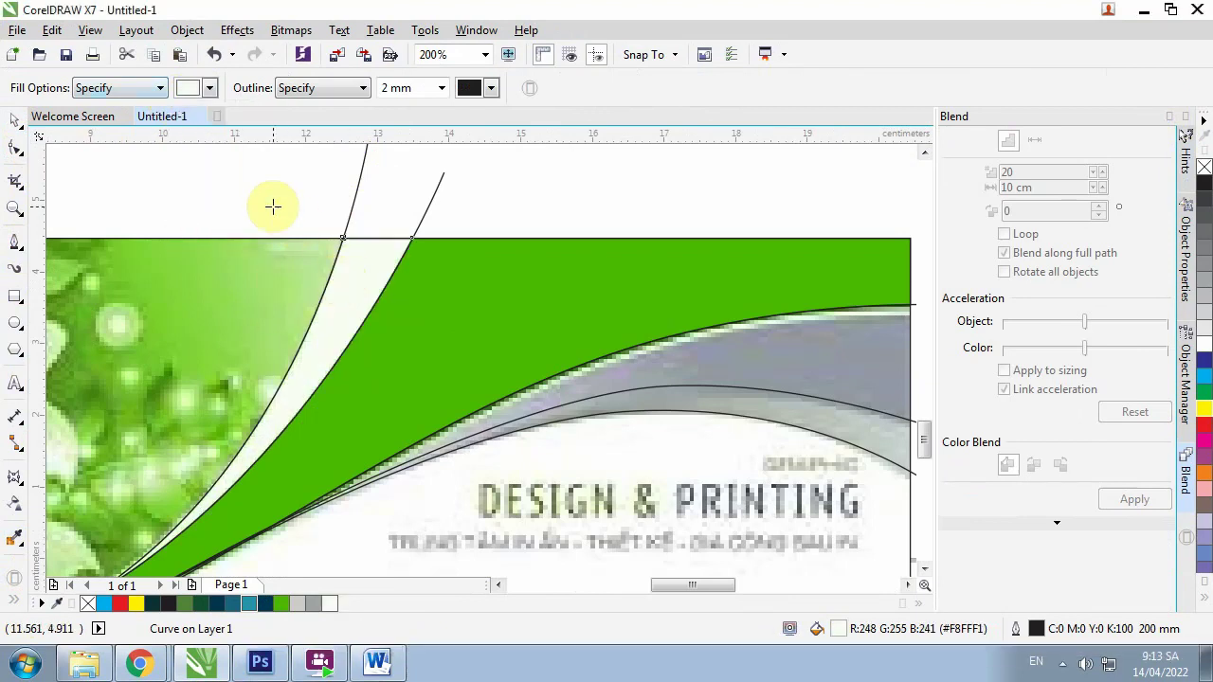
scroll(274, 209, "down", 2)
scroll(419, 254, "up", 1)
scroll(419, 254, "up", 1)
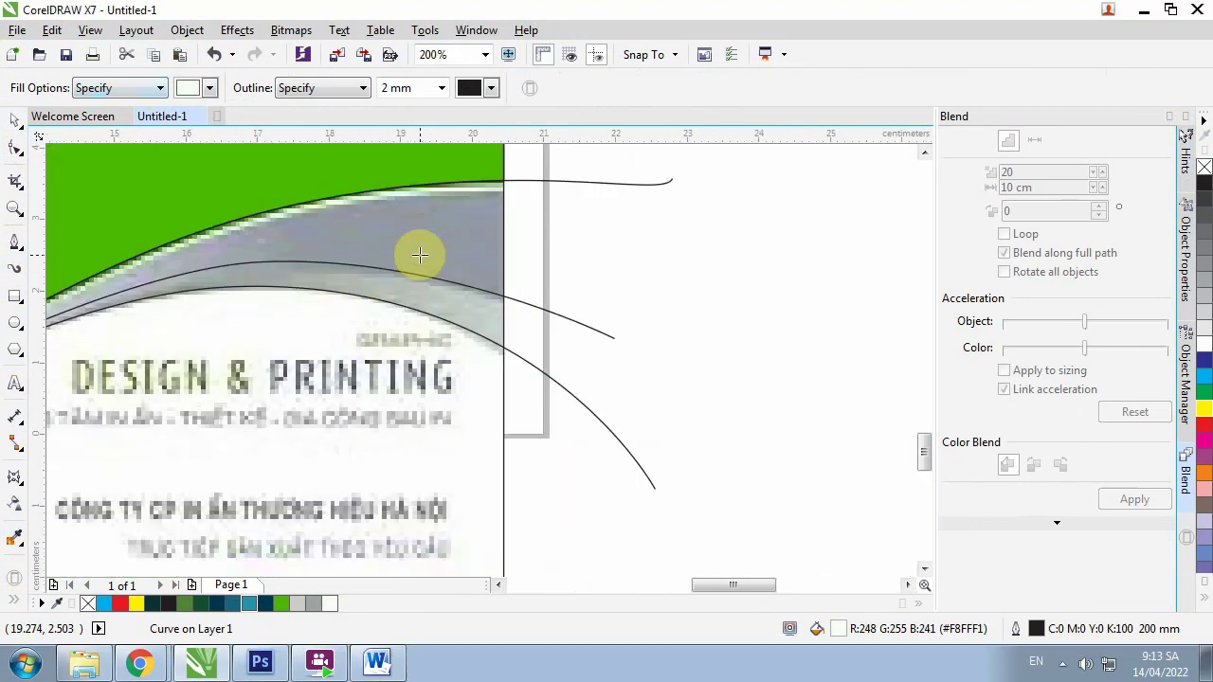
Fill one shape with flat grey and the lower-left band with lighter grey #B1B8B0
left_click(195, 92)
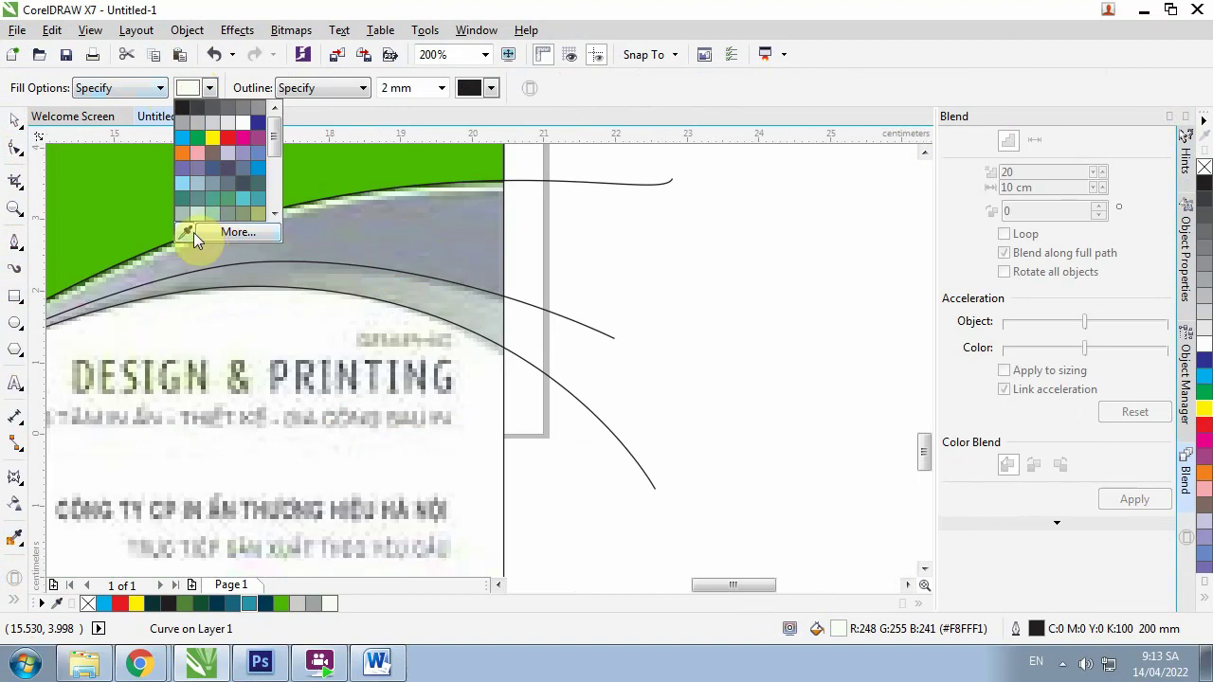
left_click(187, 232)
left_click(374, 236)
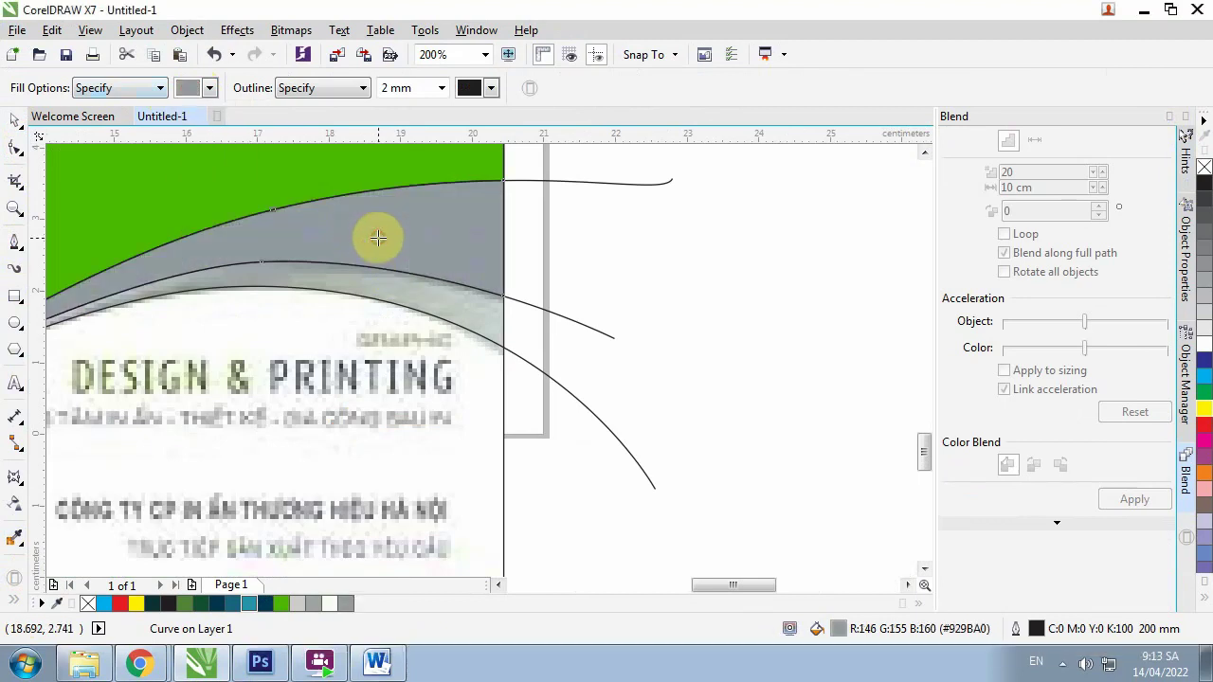
left_click(185, 92)
left_click(187, 232)
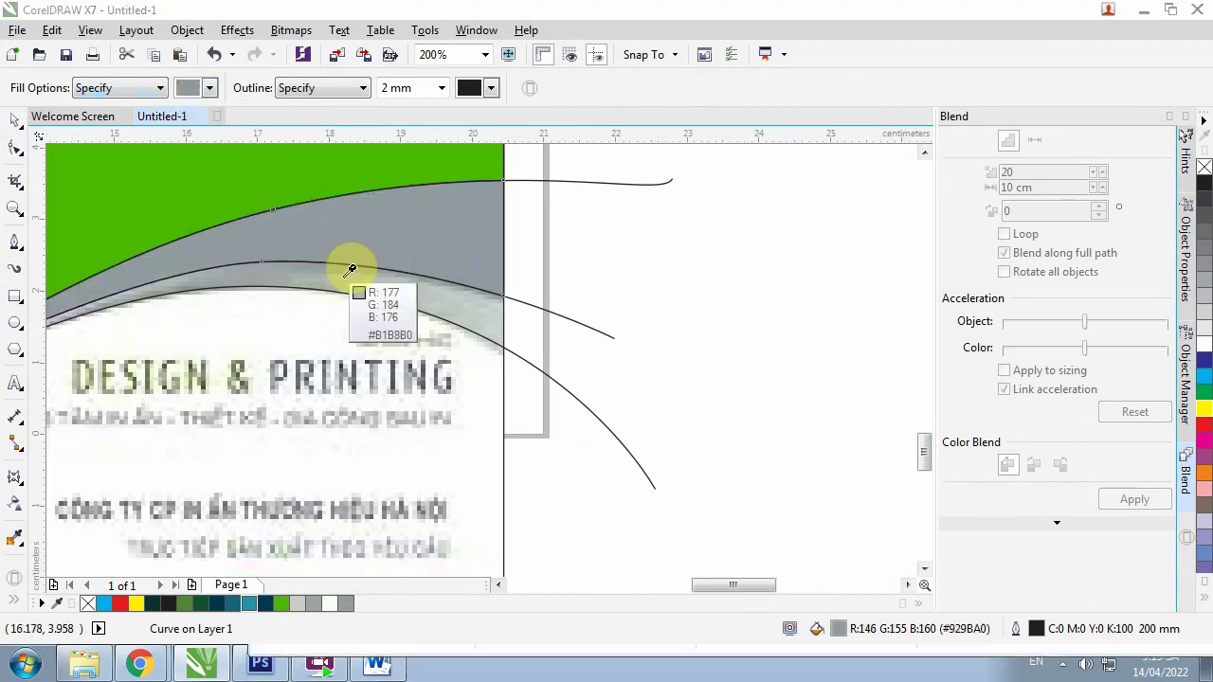
left_click(346, 270)
scroll(441, 236, "down", 2)
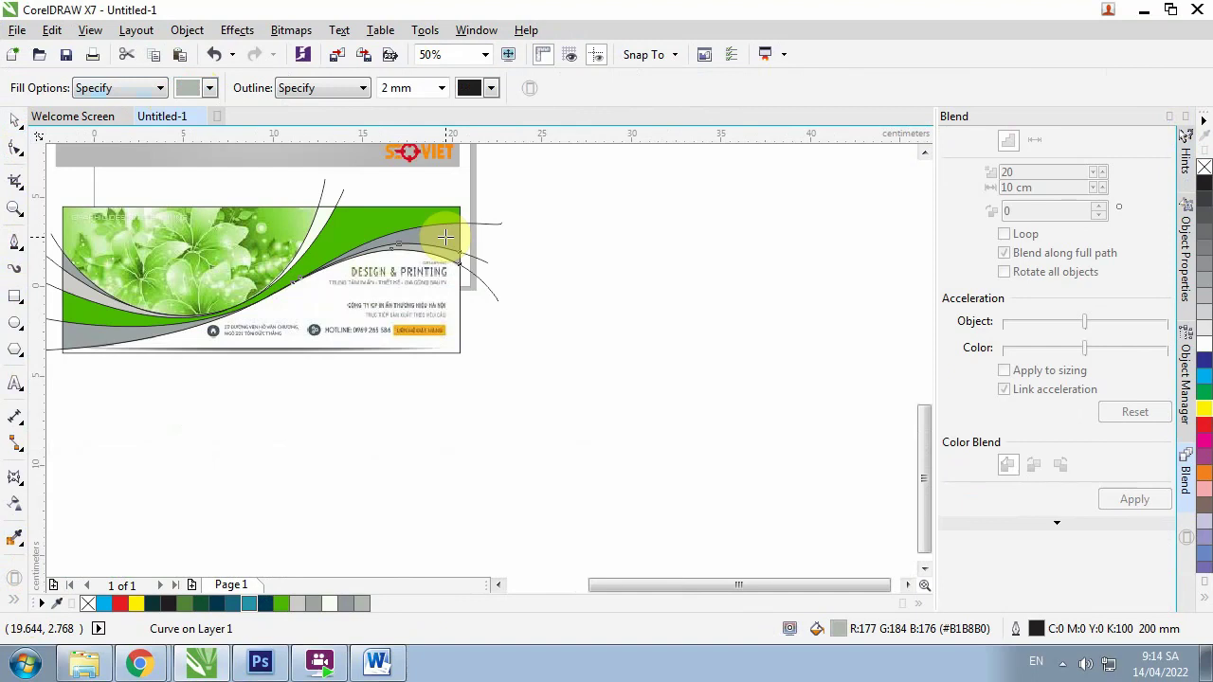
left_click(140, 289)
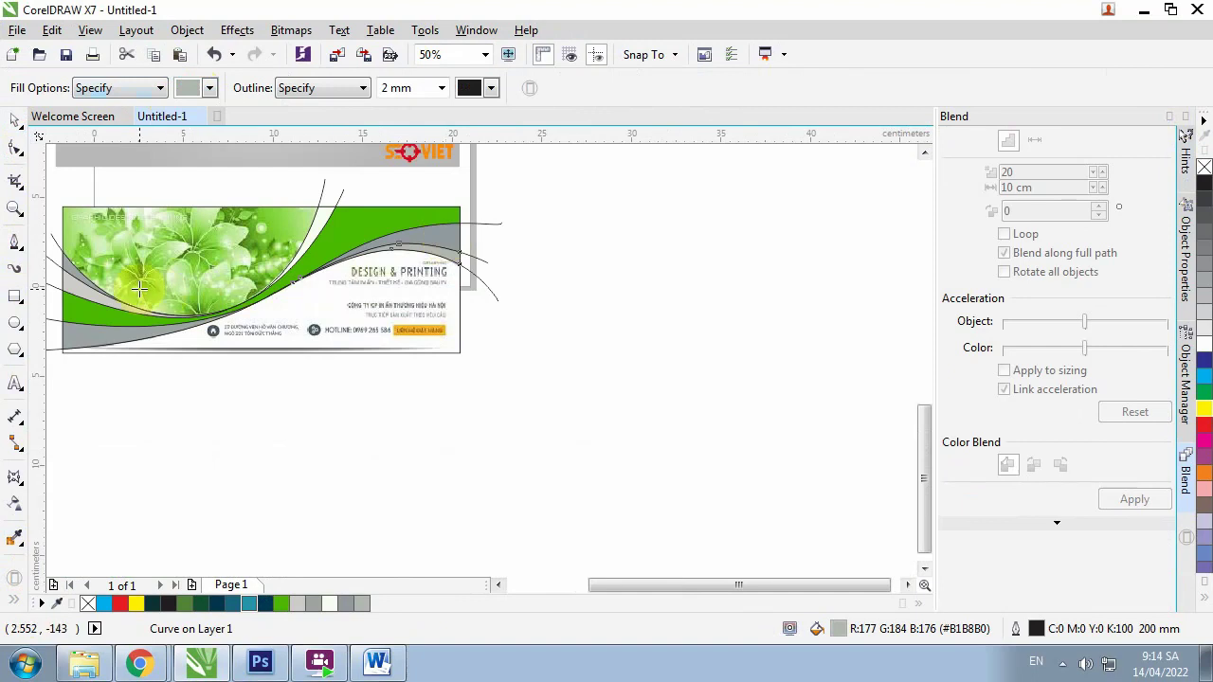
left_click(84, 479)
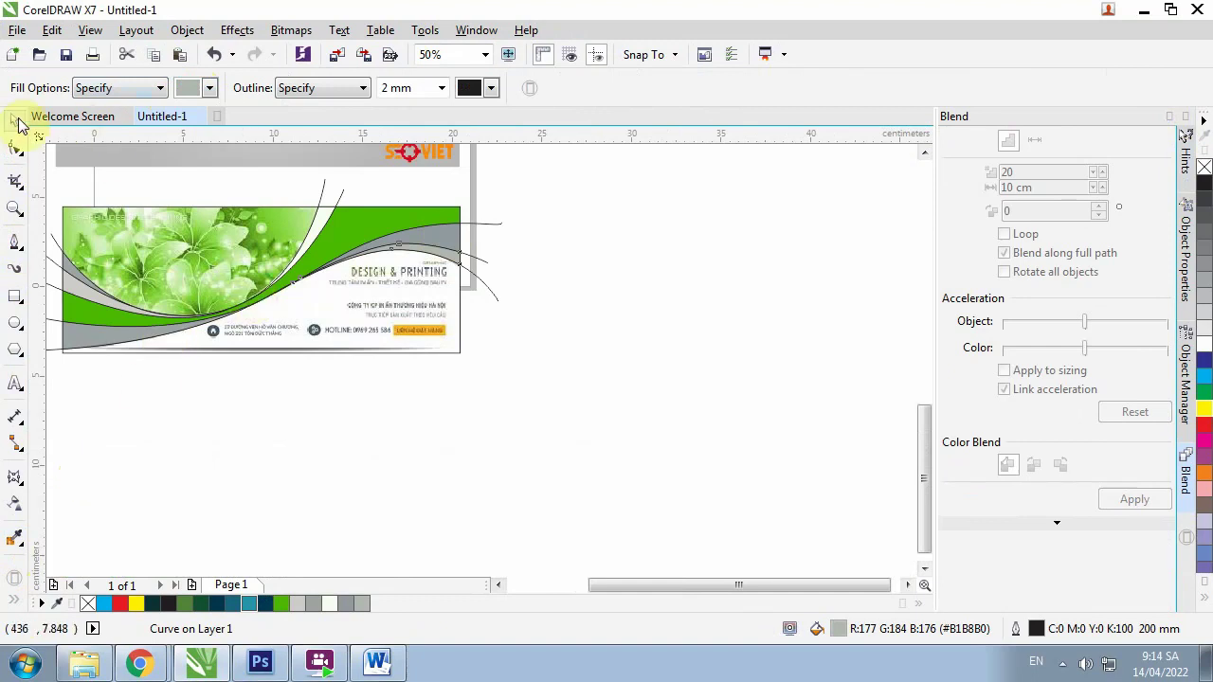
Select the banner card's objects via Object Manager, leaving only the banner picture selected
left_click(15, 119)
left_click(530, 394)
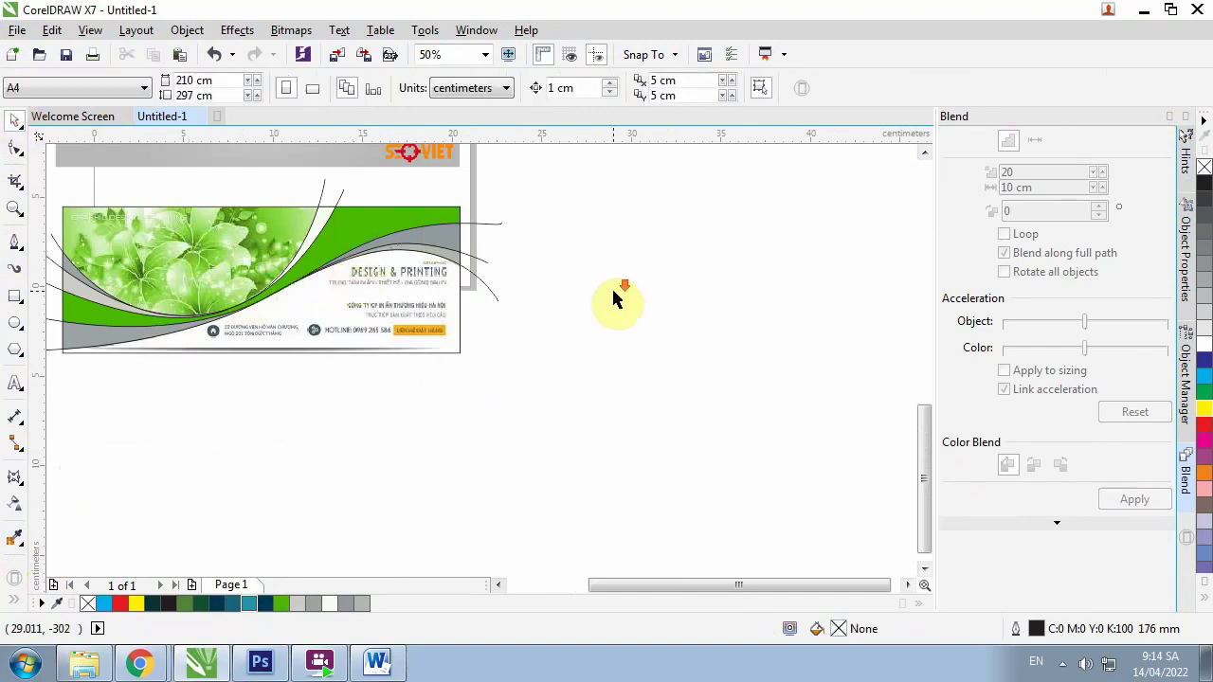
scroll(617, 297, "down", 1)
scroll(411, 271, "up", 1)
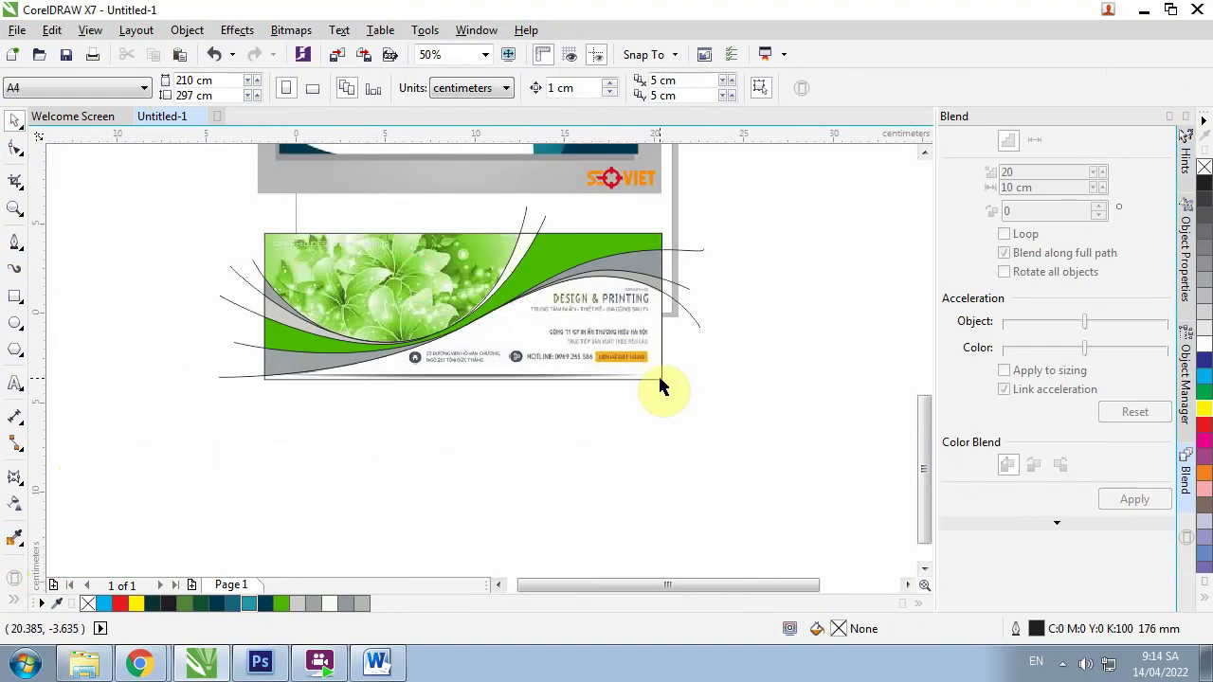
left_click(660, 379)
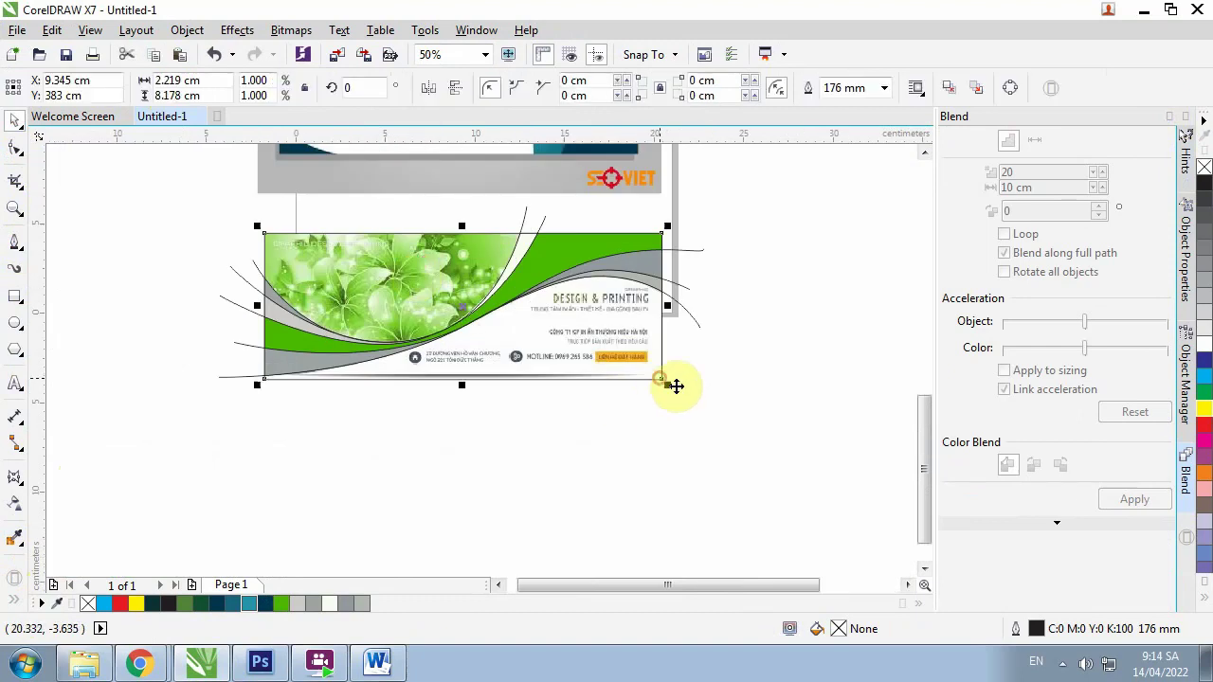
left_click(1185, 374)
left_click_drag(842, 462, 184, 194)
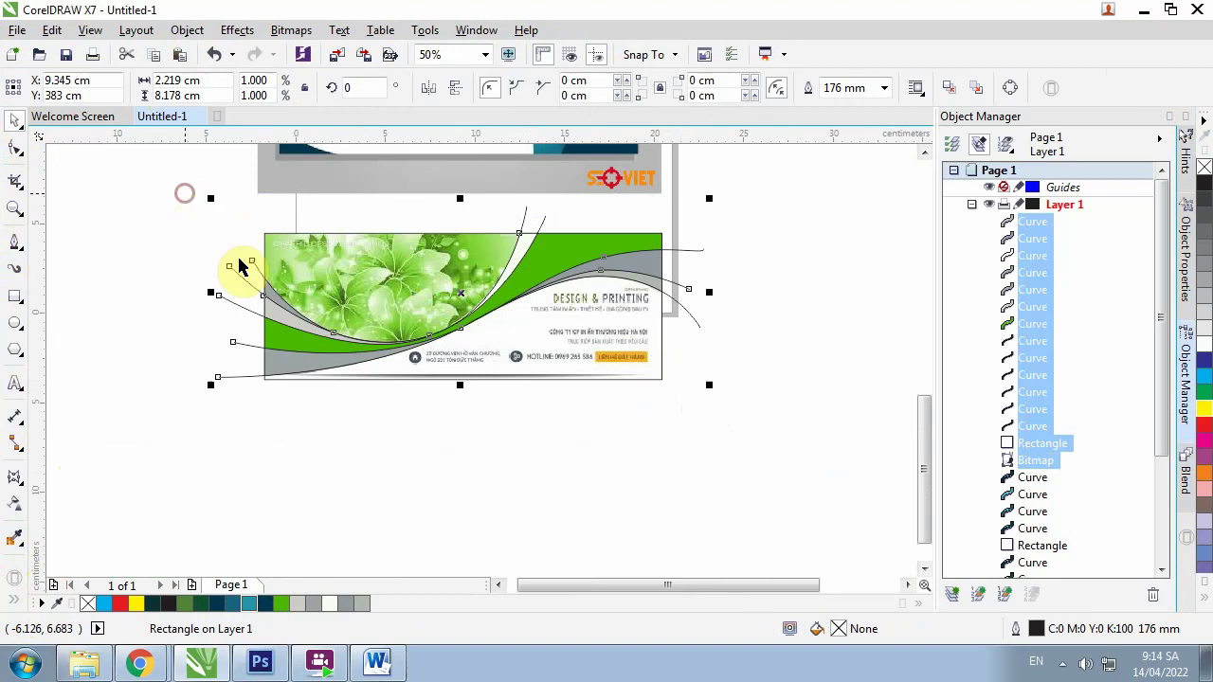
left_click(1042, 462)
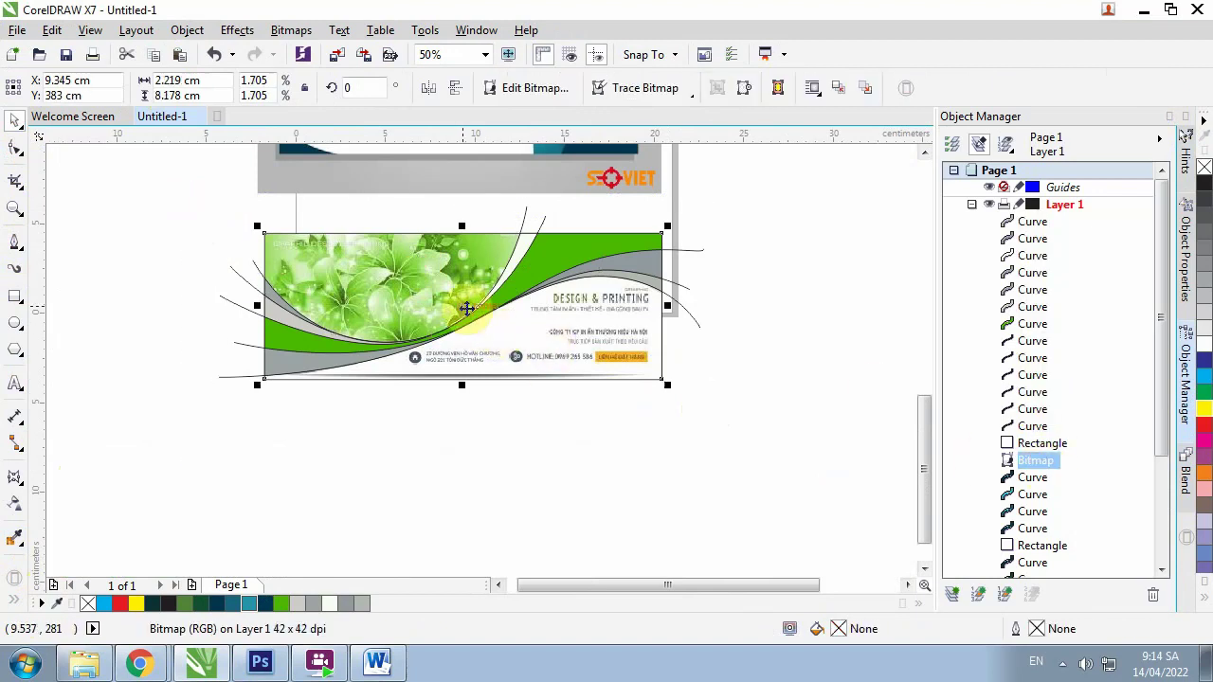
Move the traced shapes right of the cards and the picture below the blue banner
left_click_drag(467, 324, 465, 471)
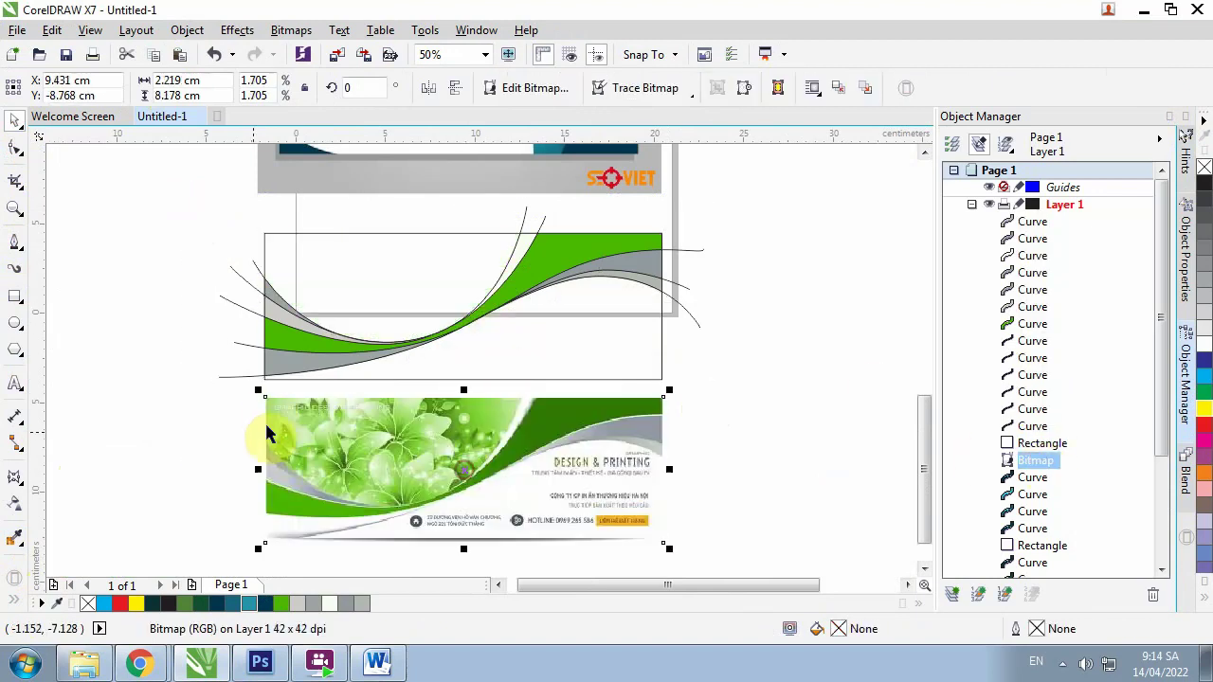
left_click_drag(167, 202, 693, 338)
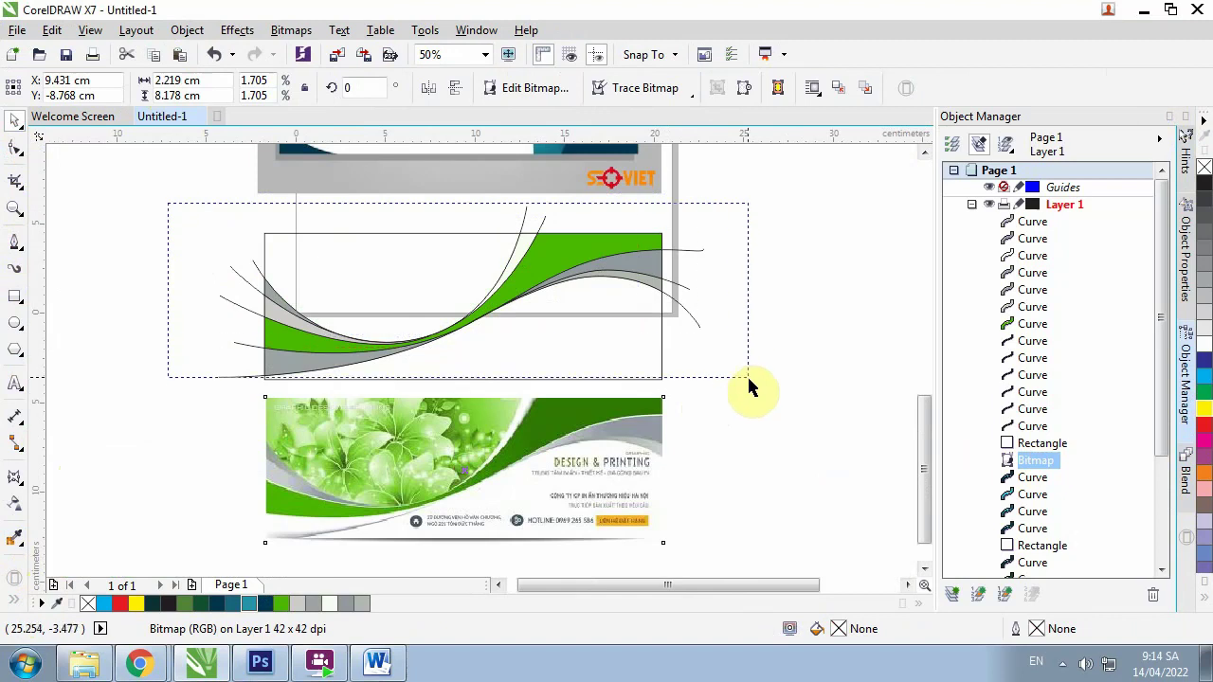
left_click_drag(755, 391, 755, 392)
scroll(339, 252, "down", 1)
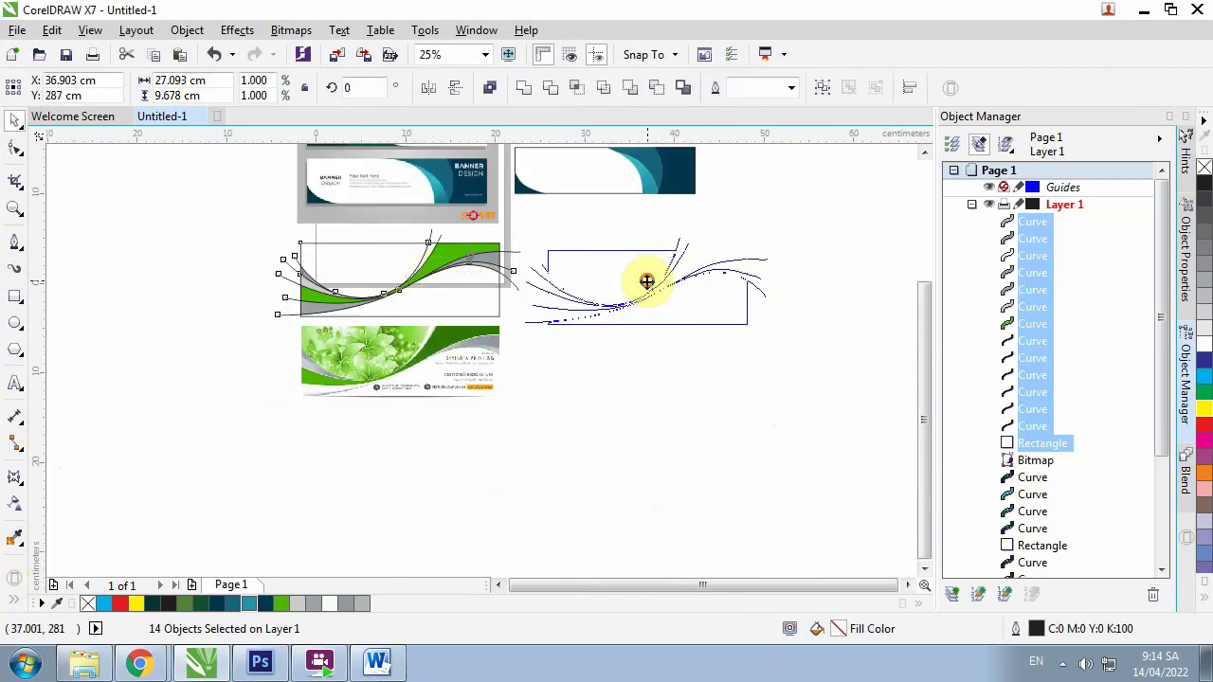
left_click_drag(403, 273, 654, 282)
left_click(443, 269)
left_click_drag(443, 269, 445, 273)
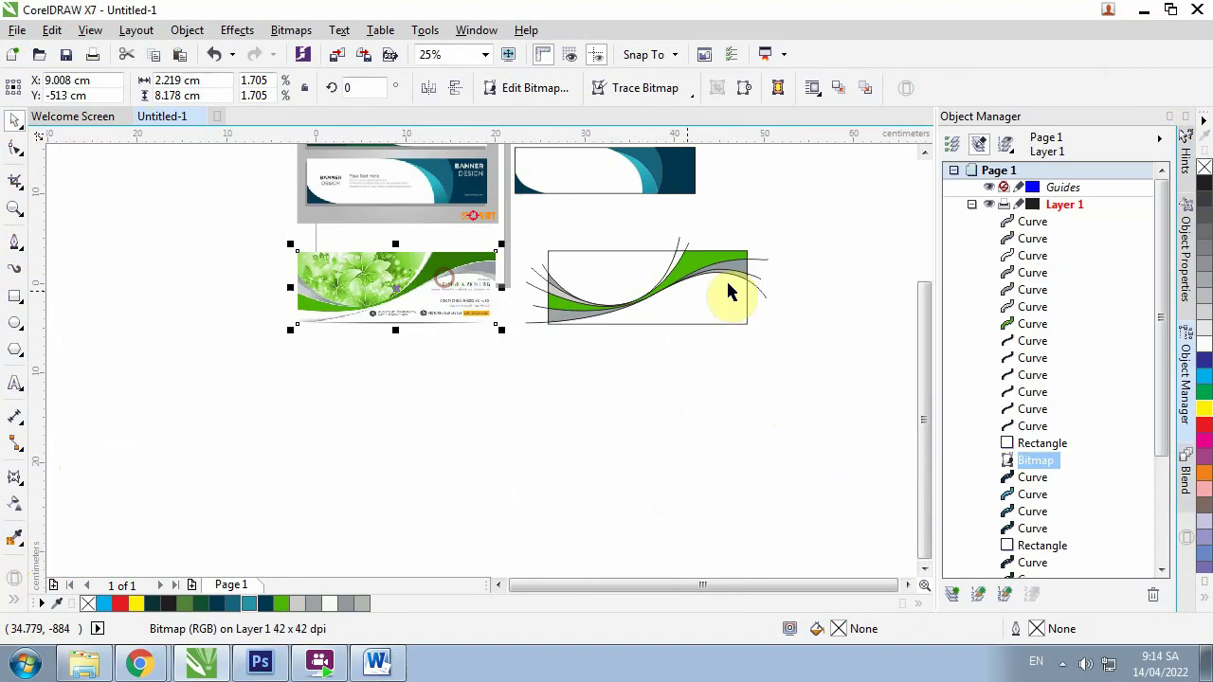
scroll(734, 286, "up", 1)
Delete the four stray tracing curves extending past the banner's left and right edges
left_click(791, 303)
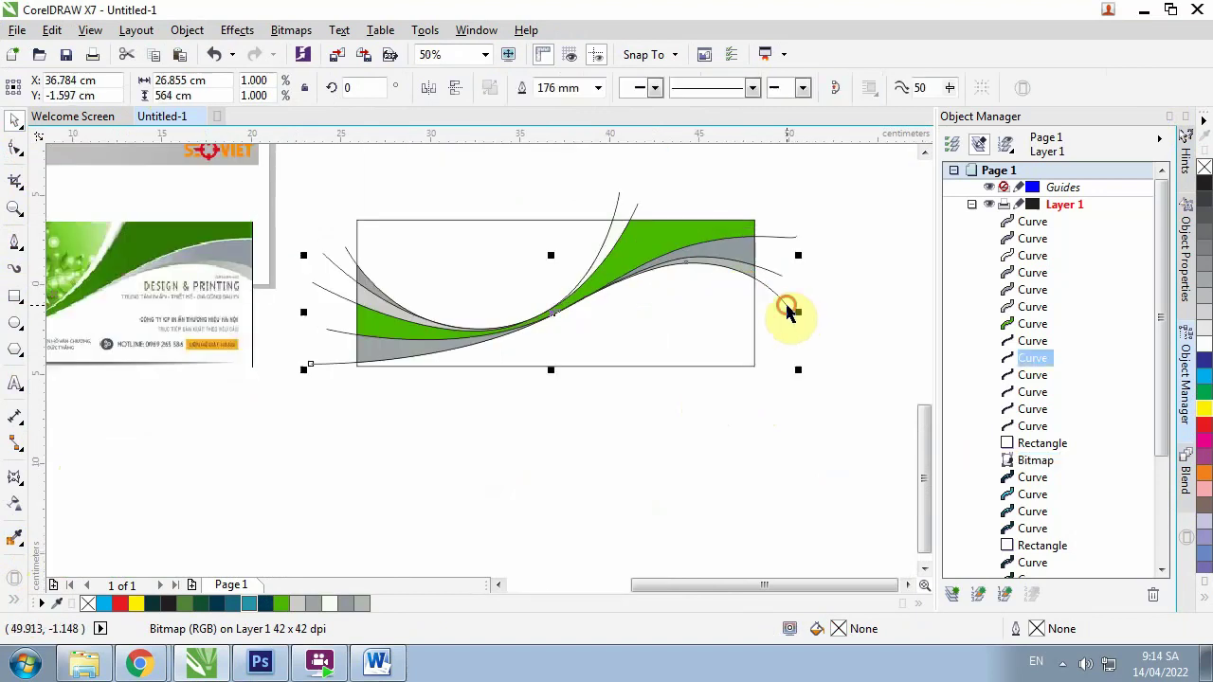
left_click(424, 287)
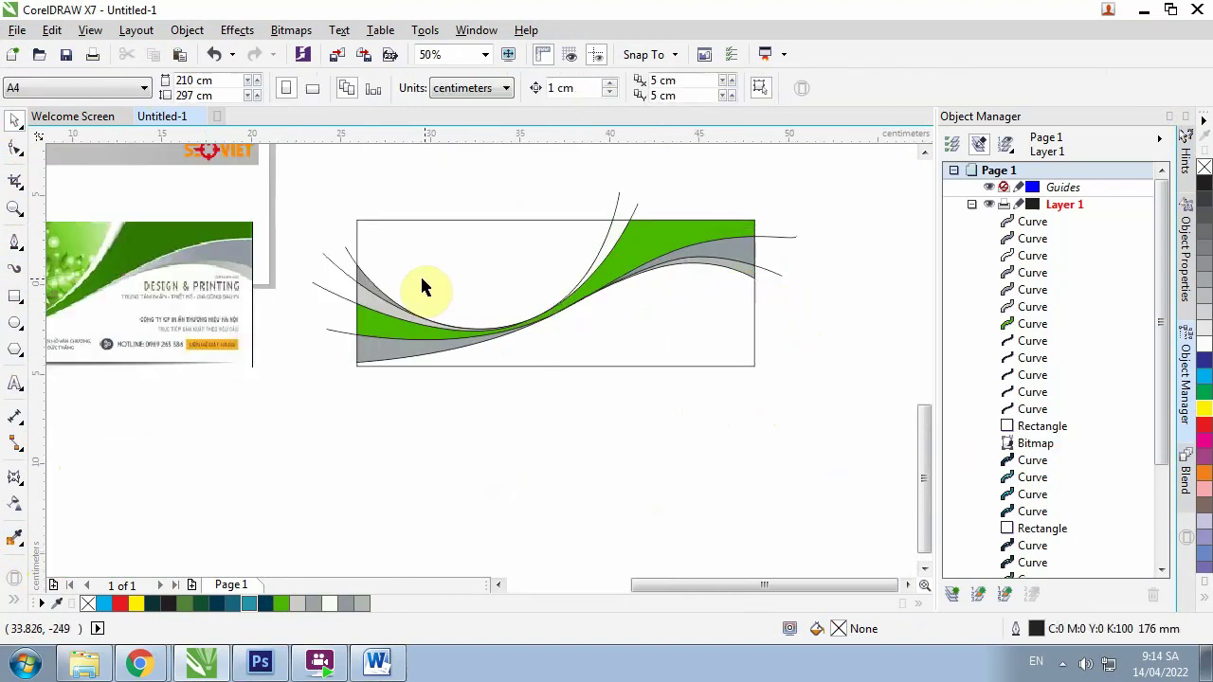
left_click(337, 292)
key("Delete")
left_click(335, 333)
key("Delete")
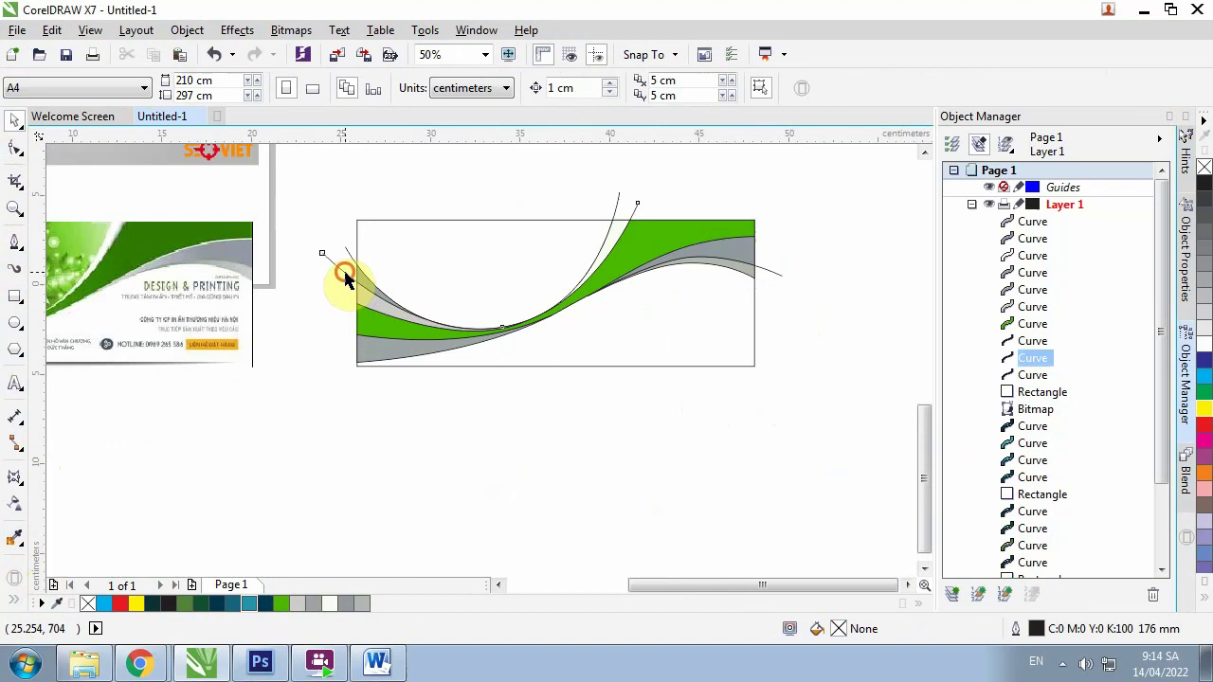
left_click(339, 252)
key("Delete")
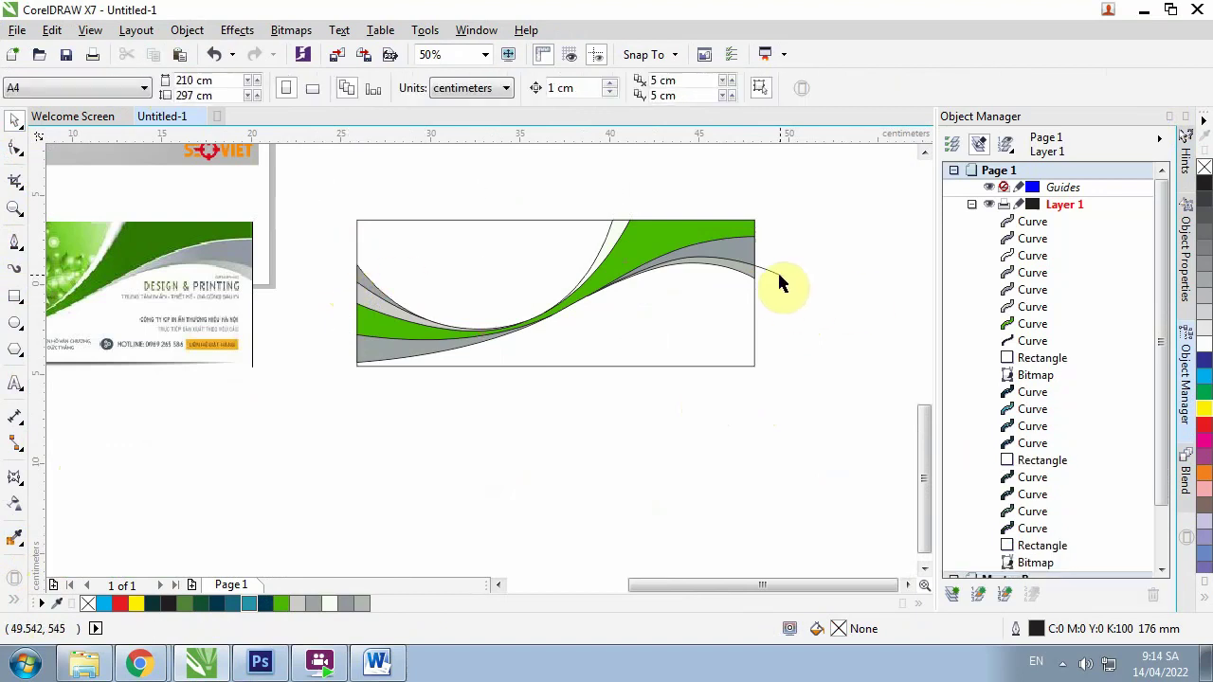
left_click(750, 282)
key("Delete")
Marquee-select all eight objects of the right-hand banner
scroll(544, 265, "down", 2)
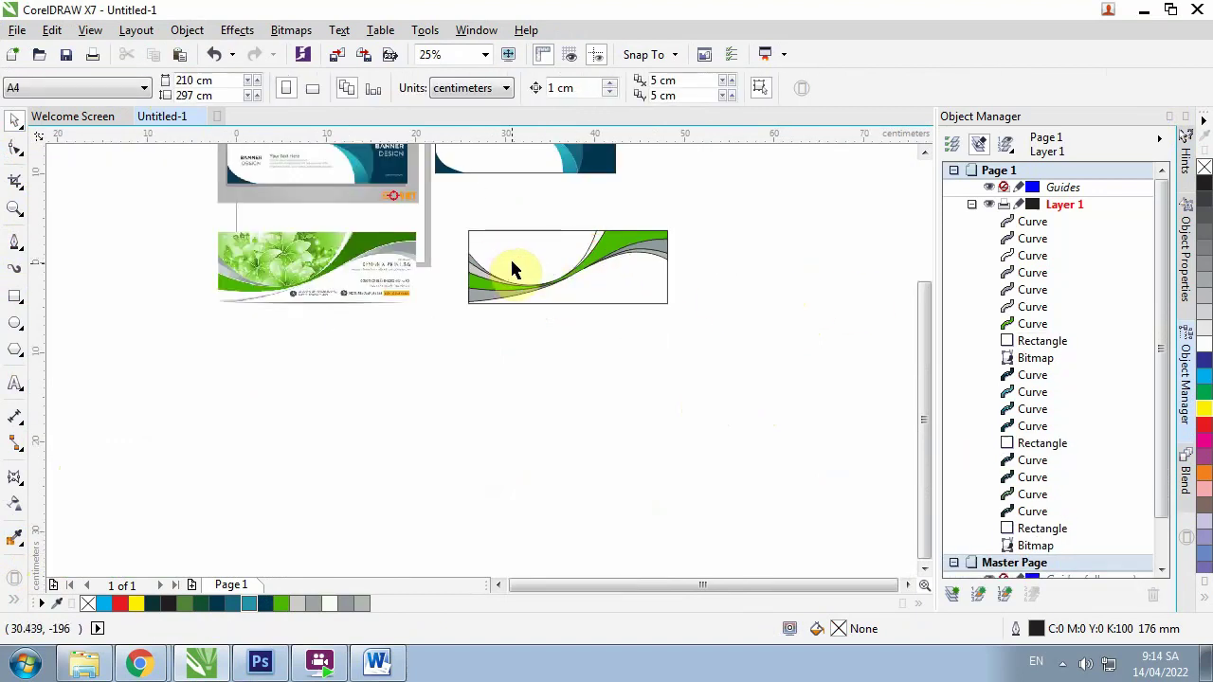
scroll(510, 266, "up", 1)
scroll(483, 251, "down", 1)
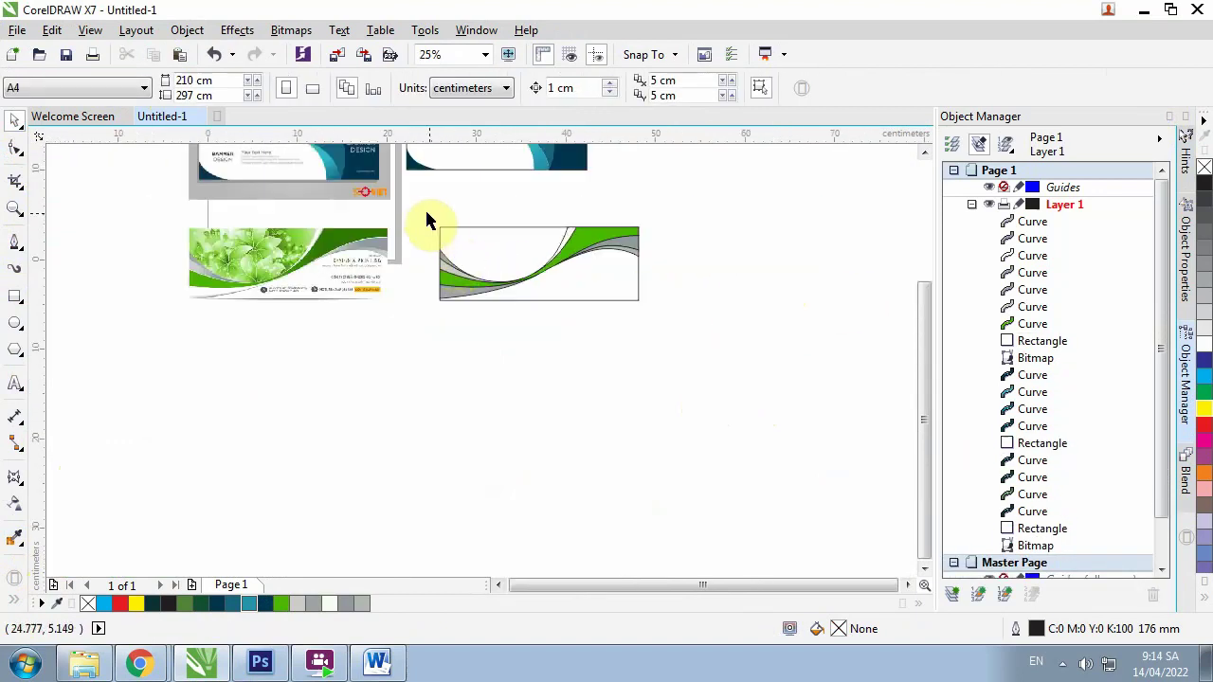
left_click_drag(416, 210, 708, 332)
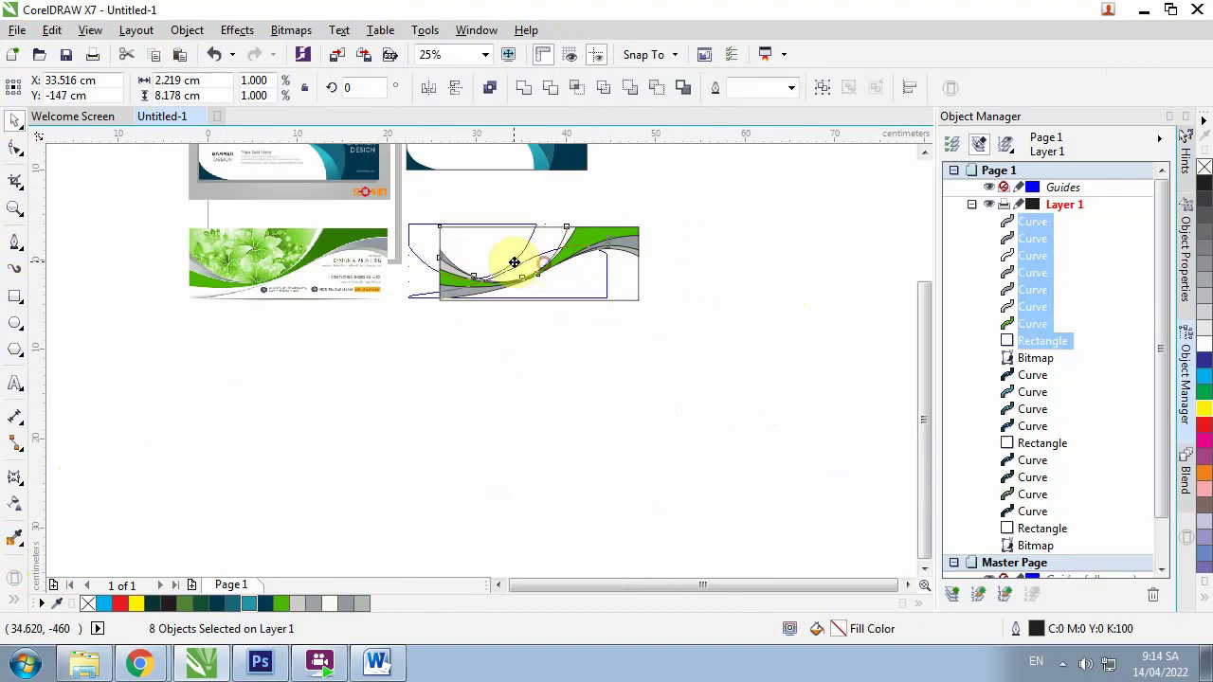
Nudge the banner left and set the swoosh curves' outline width to None, excluding the rectangle
left_click_drag(542, 262, 510, 260)
scroll(420, 243, "up", 1)
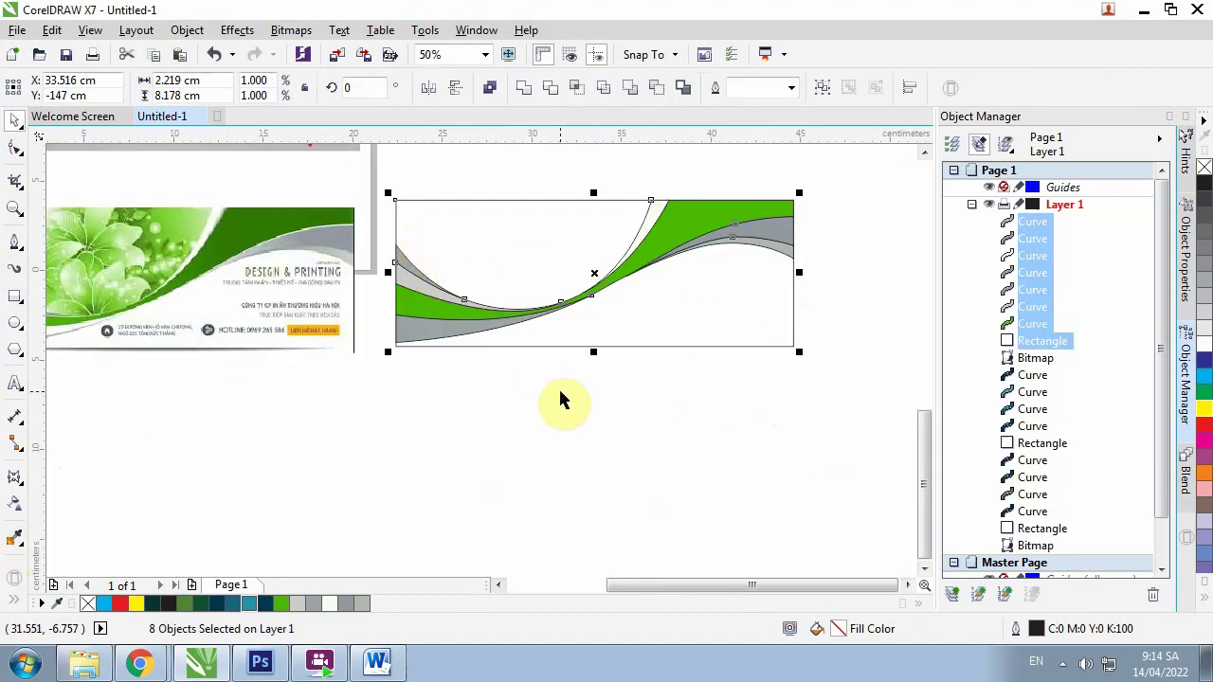
left_click(1028, 342, "ctrl")
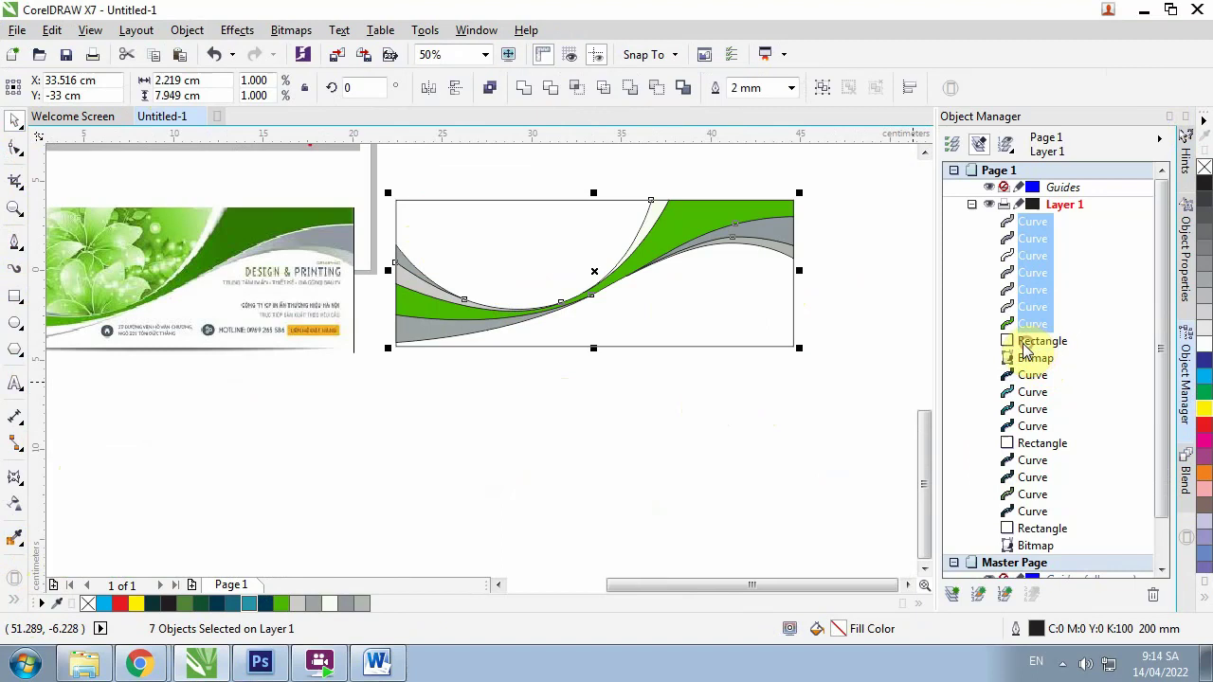
double_click(1036, 629)
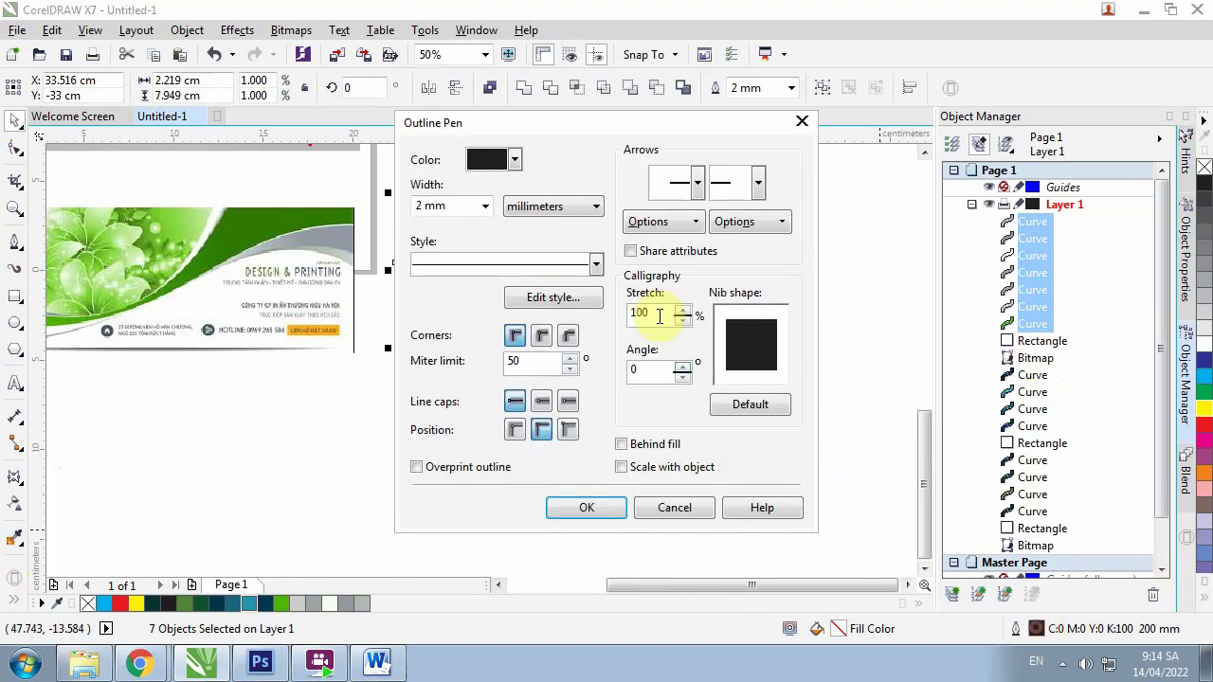
left_click(484, 206)
left_click(584, 512)
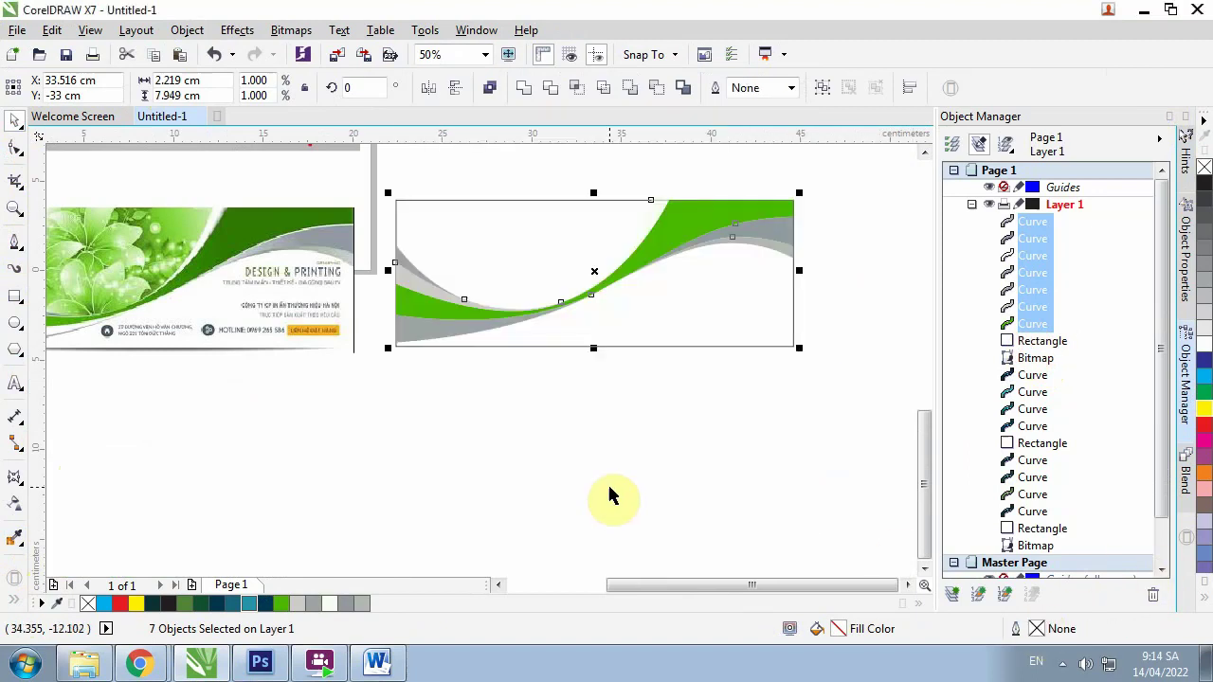
Check the white background rectangle, then reselect the whole right-hand banner
left_click(608, 483)
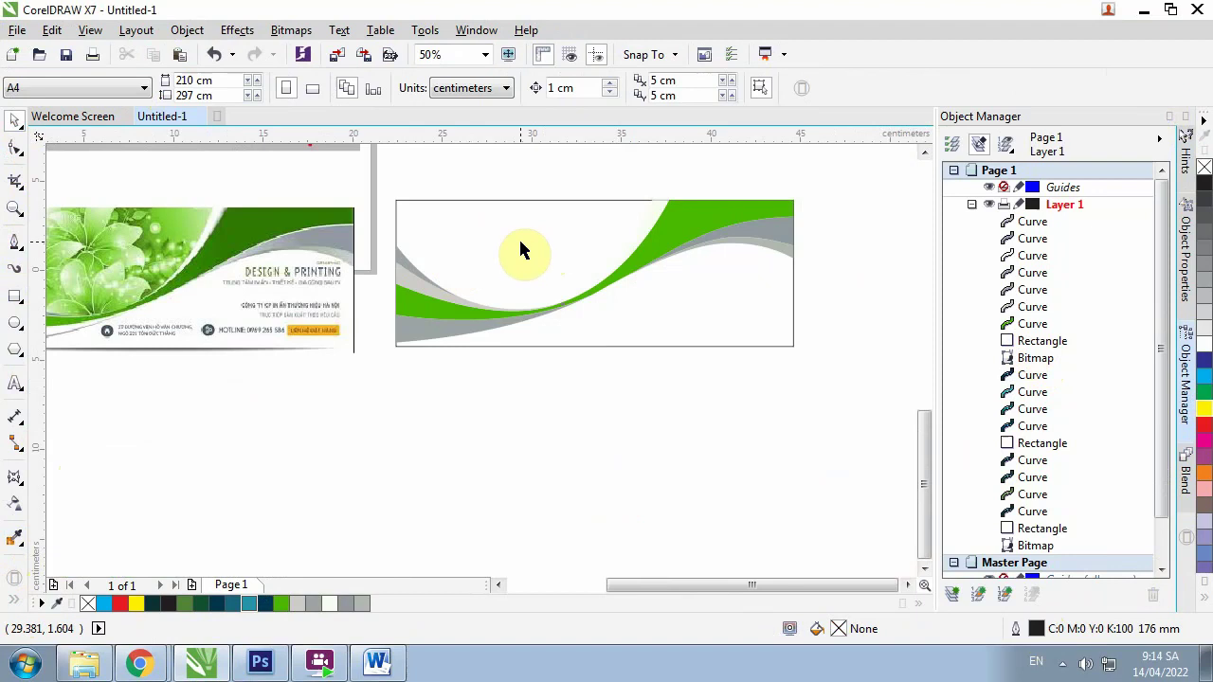
left_click(520, 251)
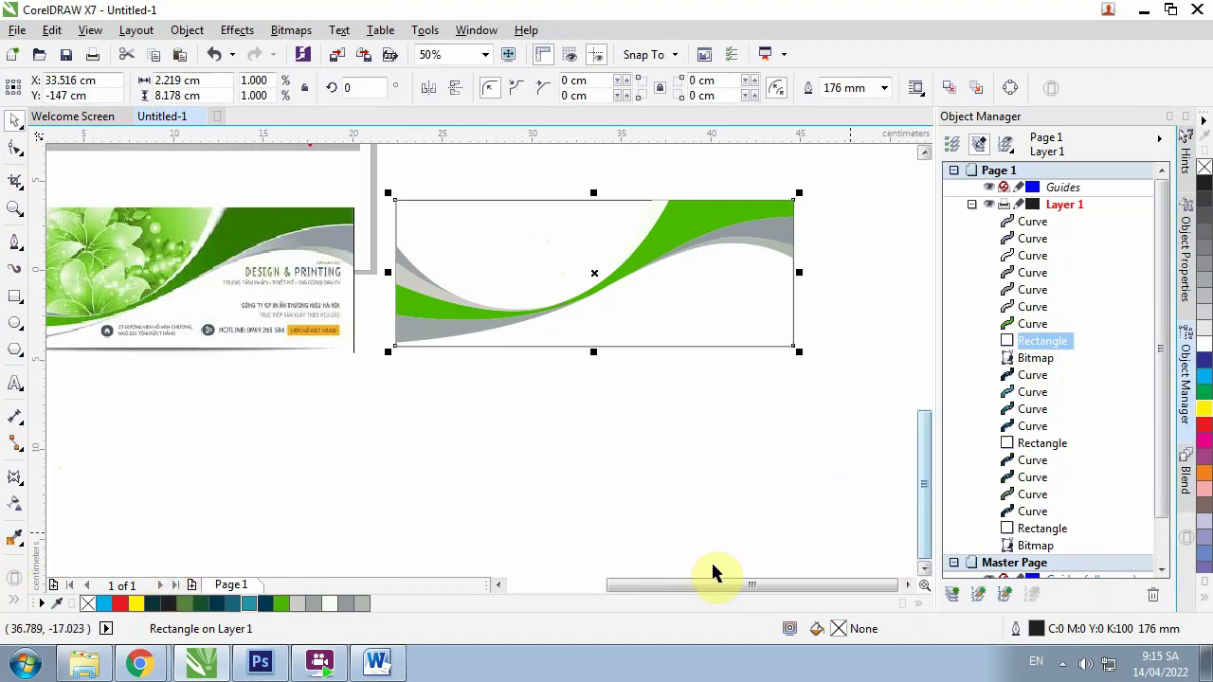
left_click(809, 436)
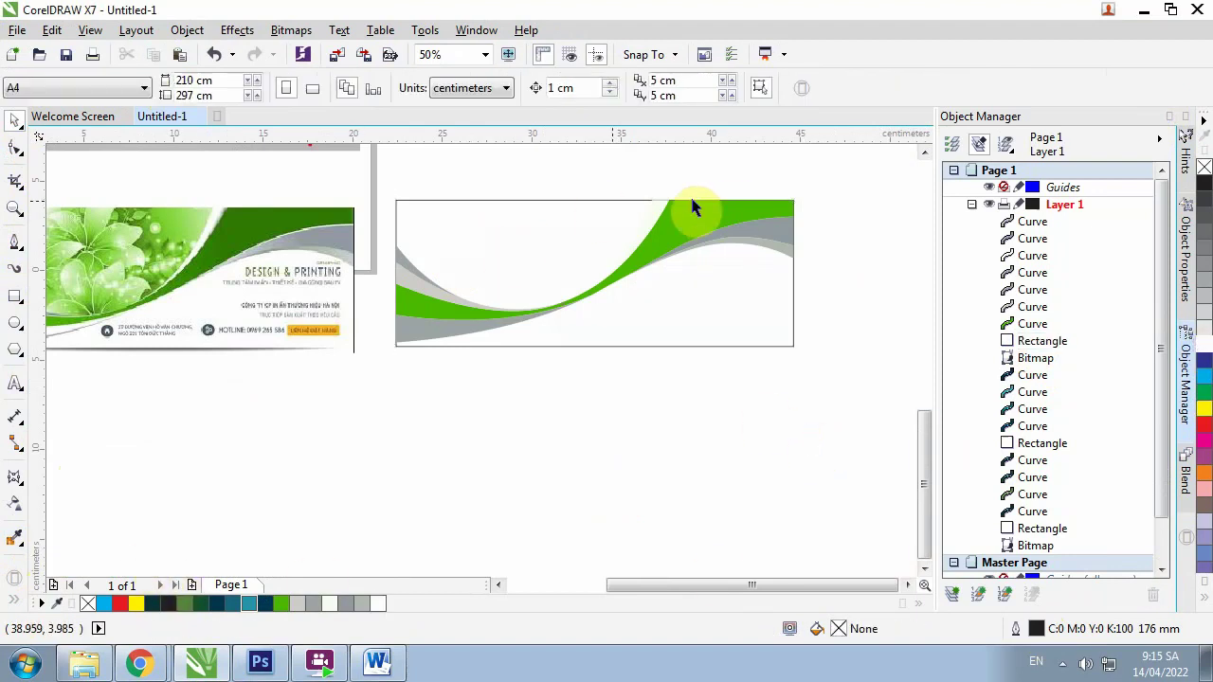
left_click_drag(386, 187, 843, 378)
scroll(218, 275, "down", 1)
scroll(123, 246, "up", 2)
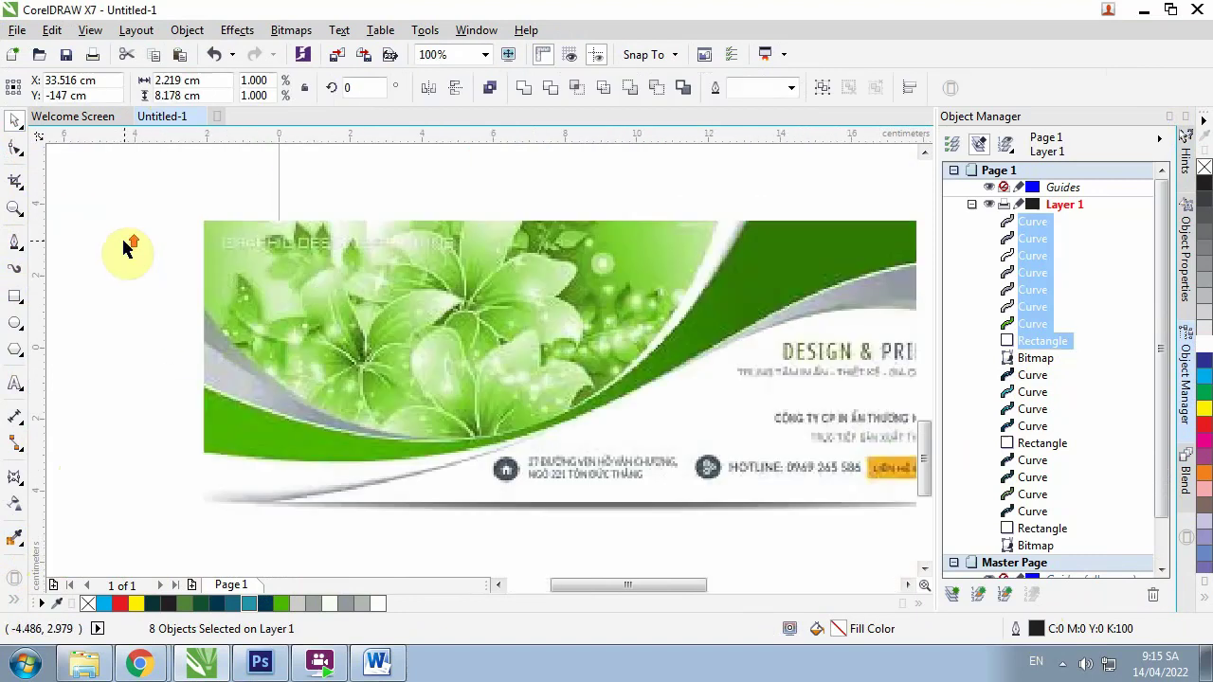
scroll(294, 339, "down", 1)
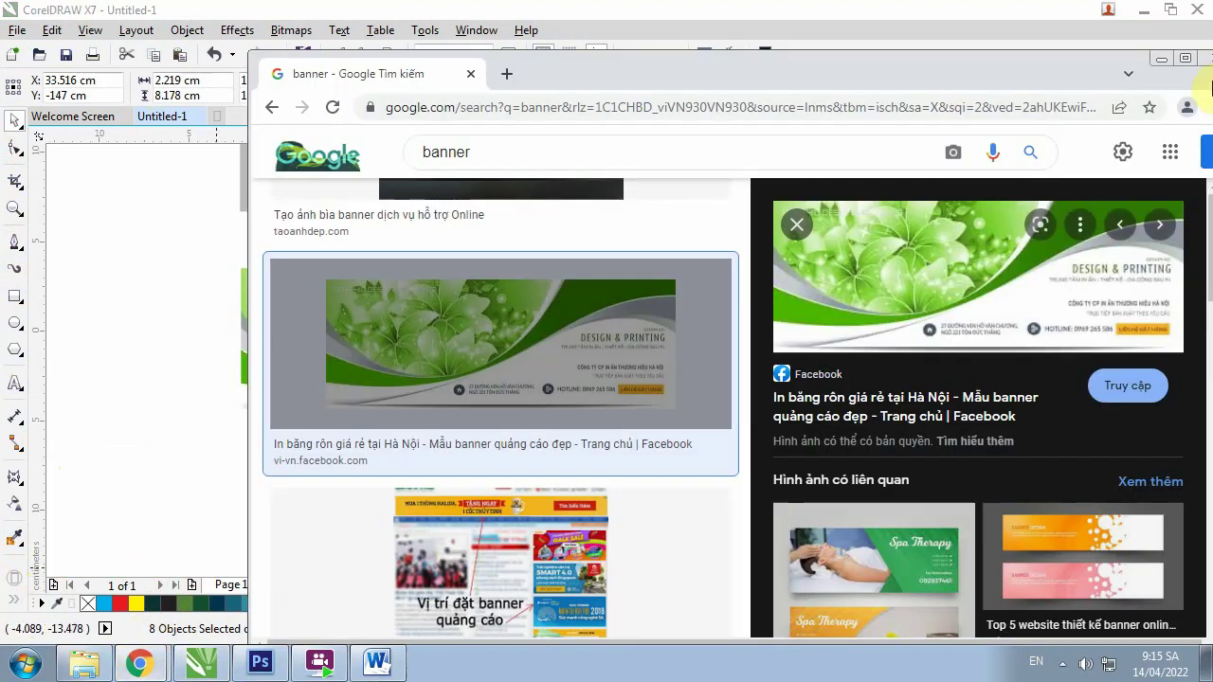
Maximize Chrome and search Google for 'hành' in a new tab
left_click(1182, 60)
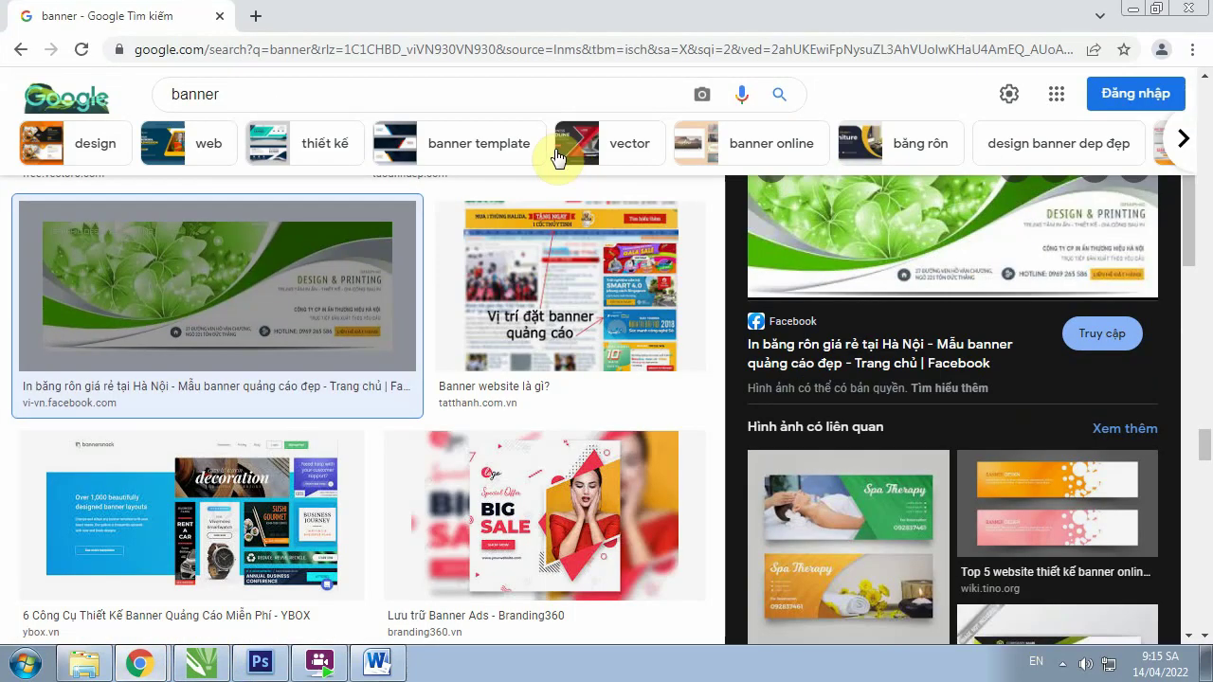
left_click(257, 16)
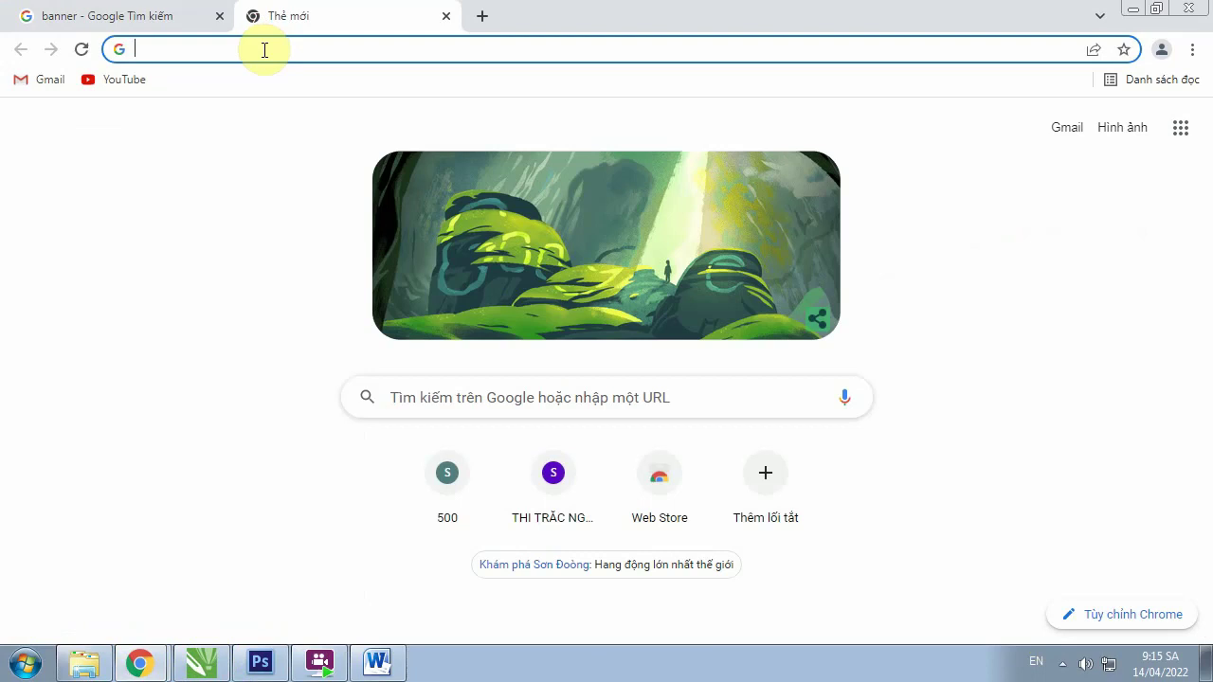
type("coỏ")
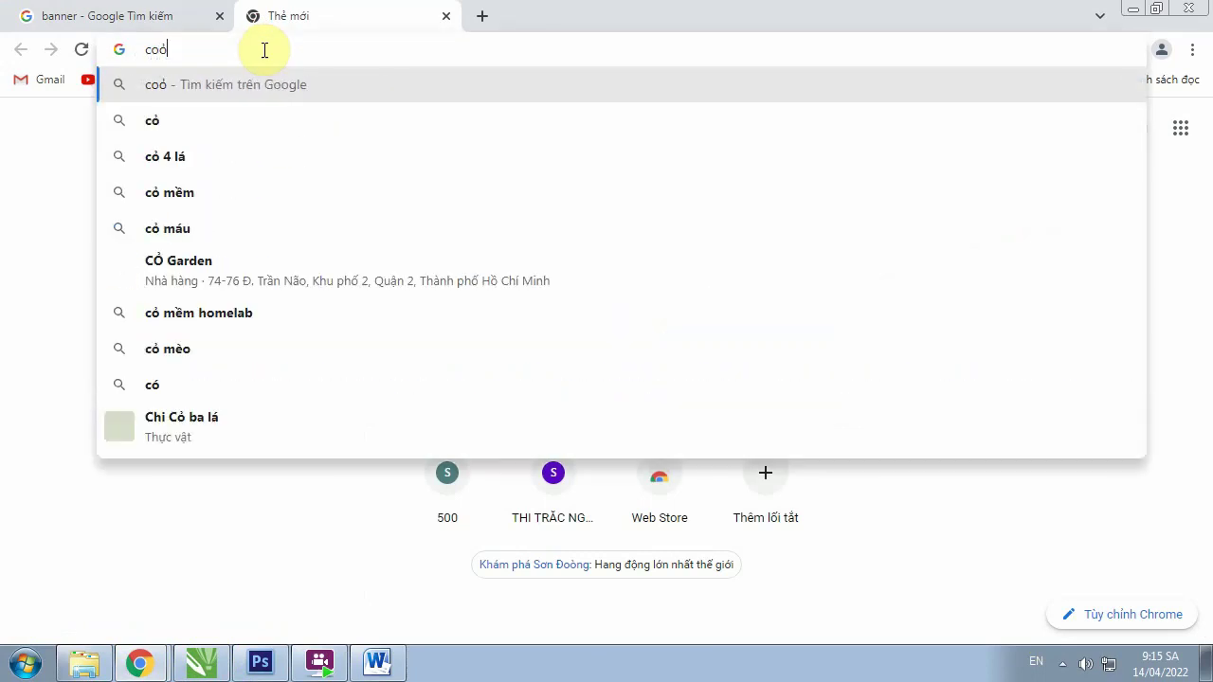
key("BackSpace")
key("BackSpace")
key("BackSpace")
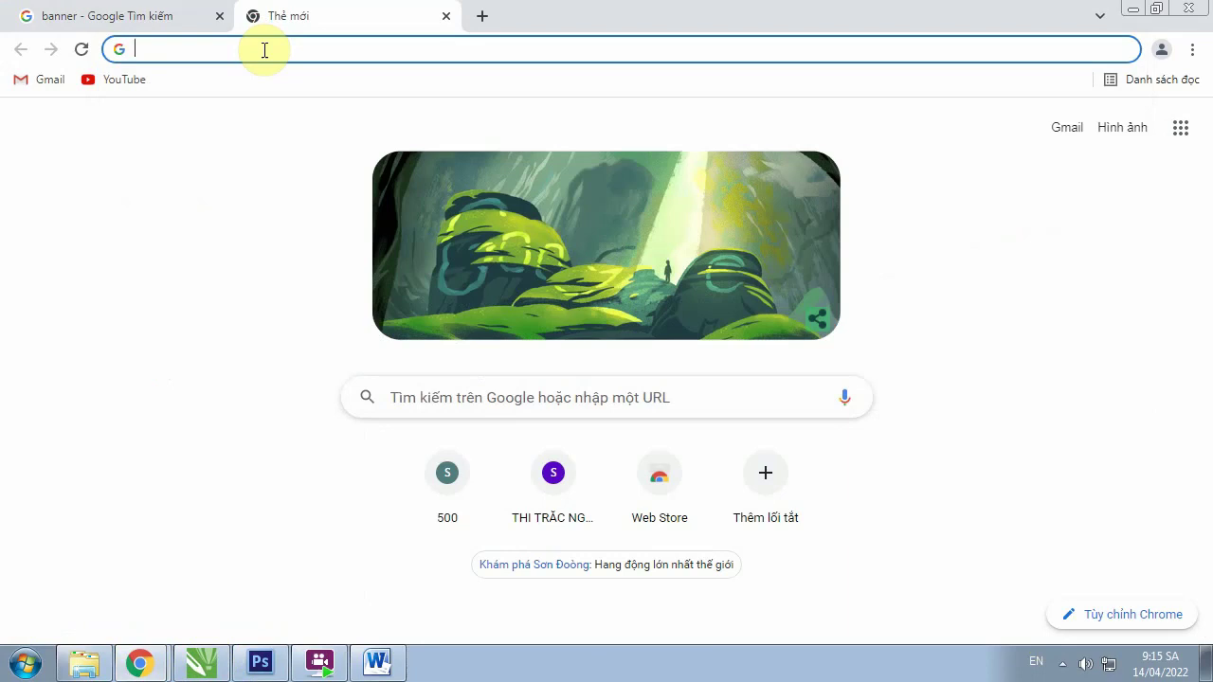
type("hanhf")
key("Return")
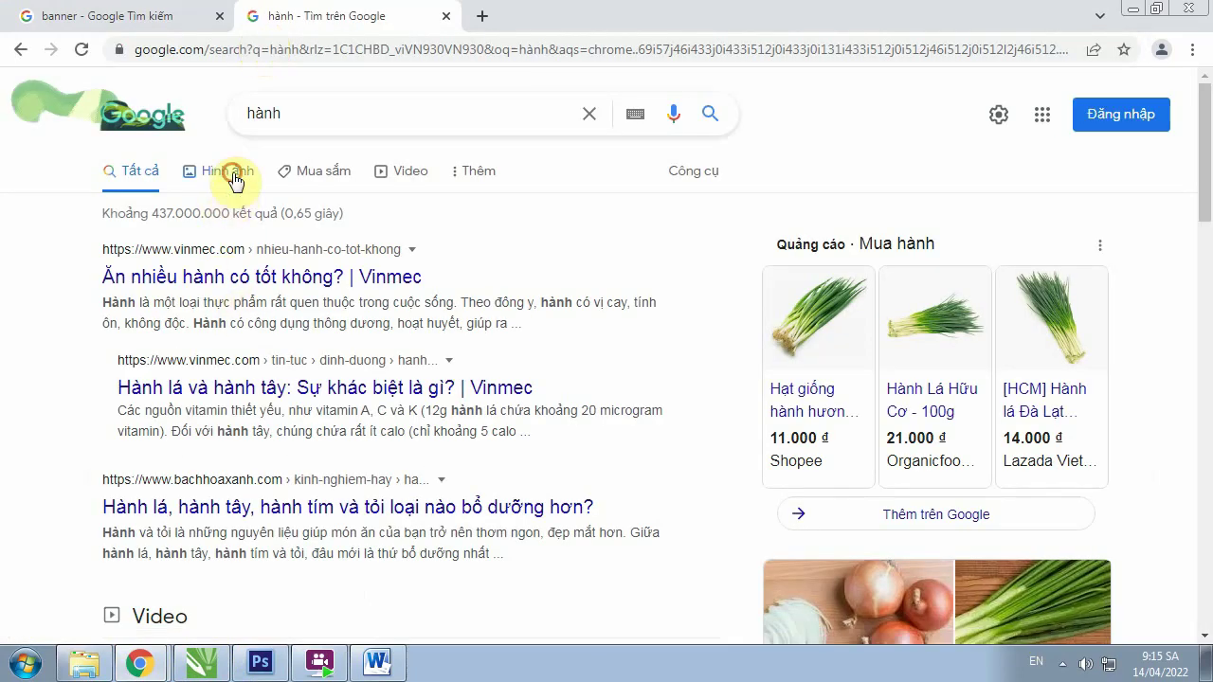
Copy the Benh.vn bundled green onions photo from the image results
left_click(235, 181)
scroll(442, 324, "down", 2)
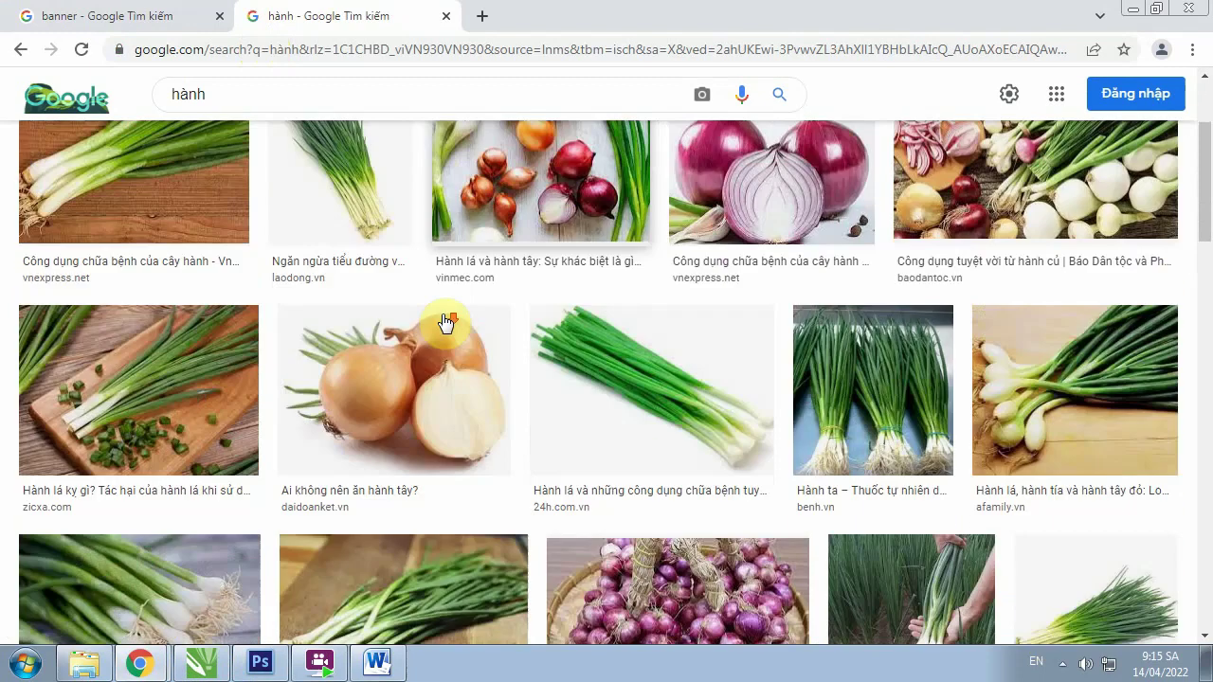
scroll(442, 324, "down", 1)
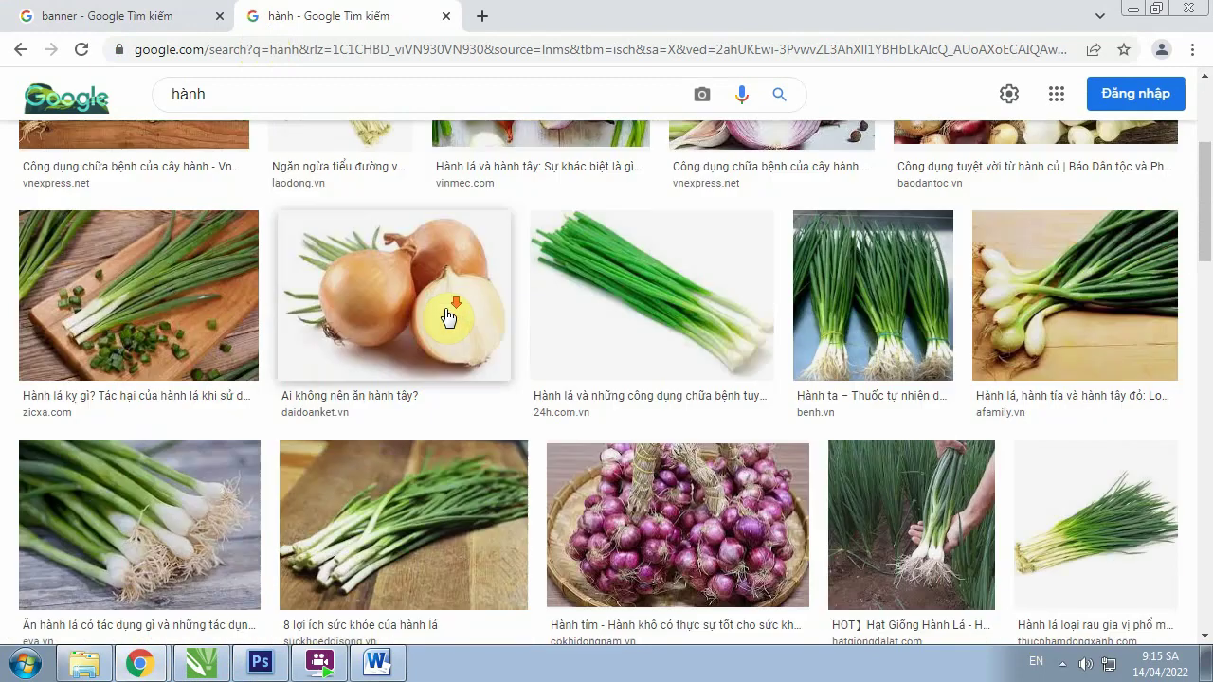
left_click(897, 313)
right_click(893, 313)
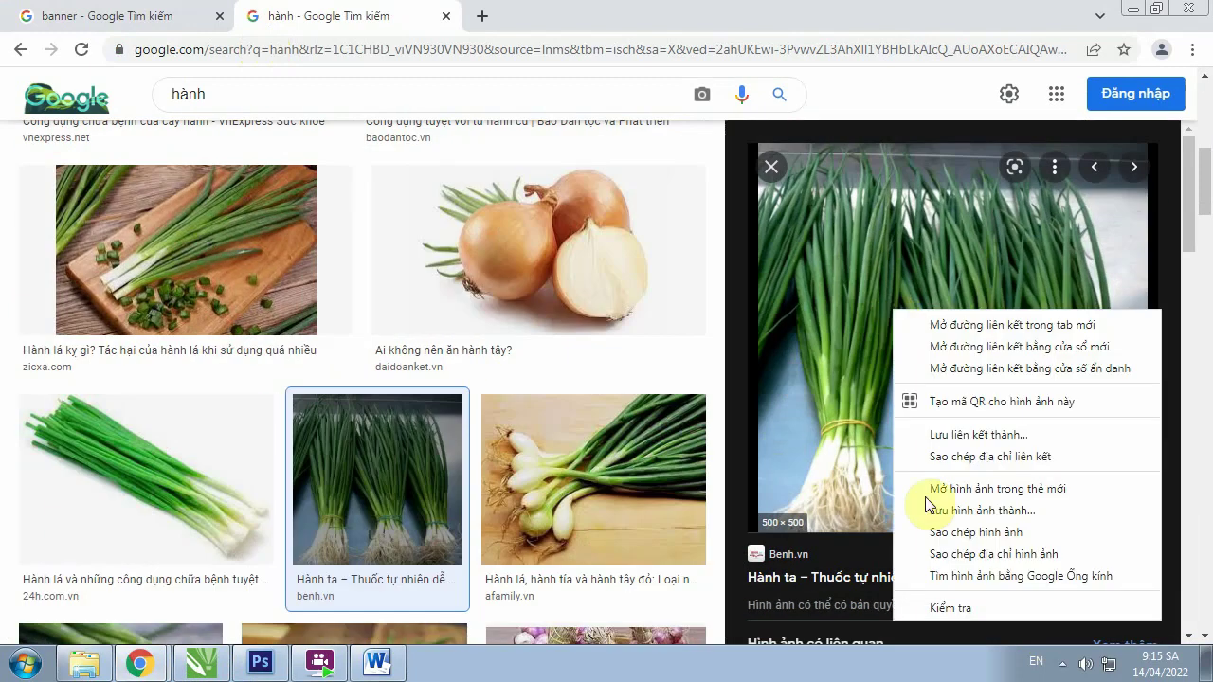
left_click(969, 533)
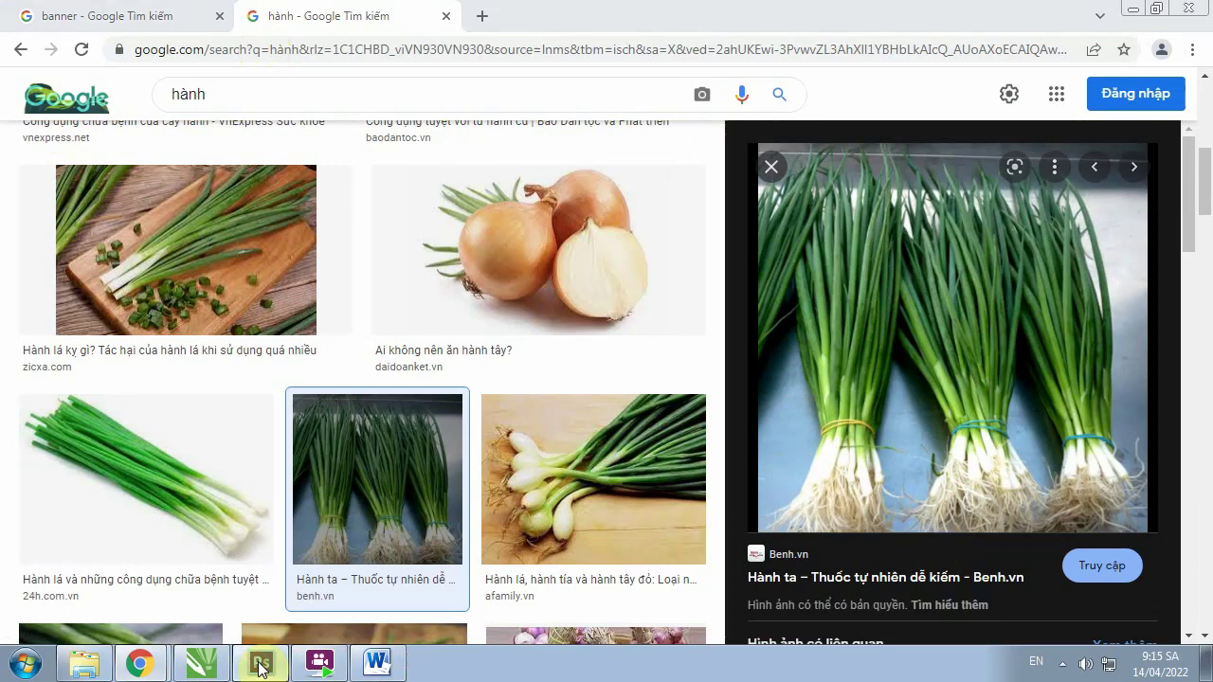
key("alt+Tab")
Paste the copied onion photo into CorelDRAW beside the banners
left_click(201, 663)
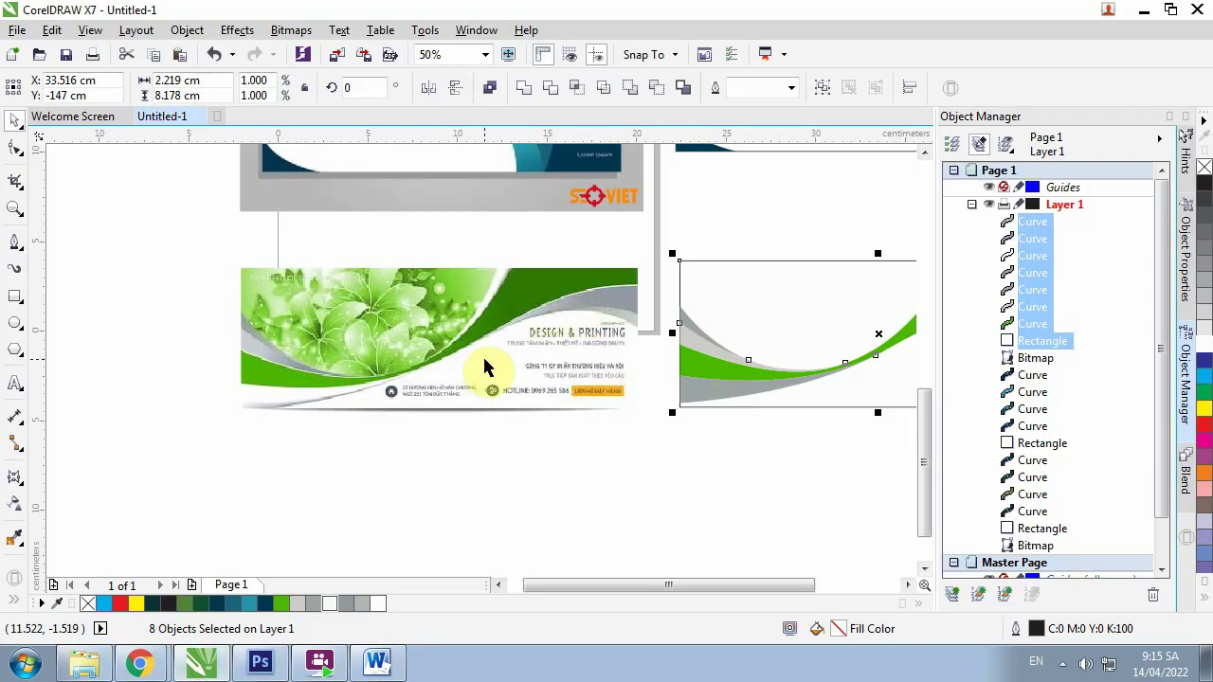
key("ctrl+v")
scroll(488, 351, "down", 2)
left_click_drag(472, 227, 630, 331)
scroll(620, 265, "up", 2)
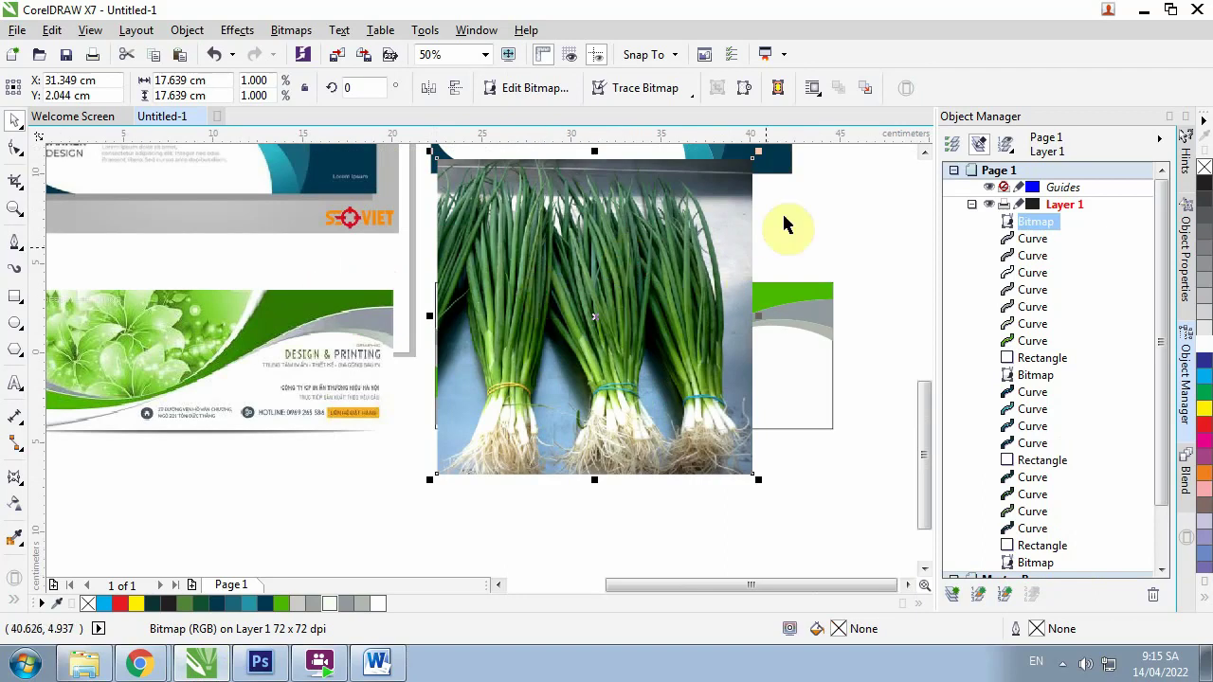
Scale the onion photo to 17.391 cm square and lay it over the right-hand banner
left_click_drag(756, 153, 717, 243)
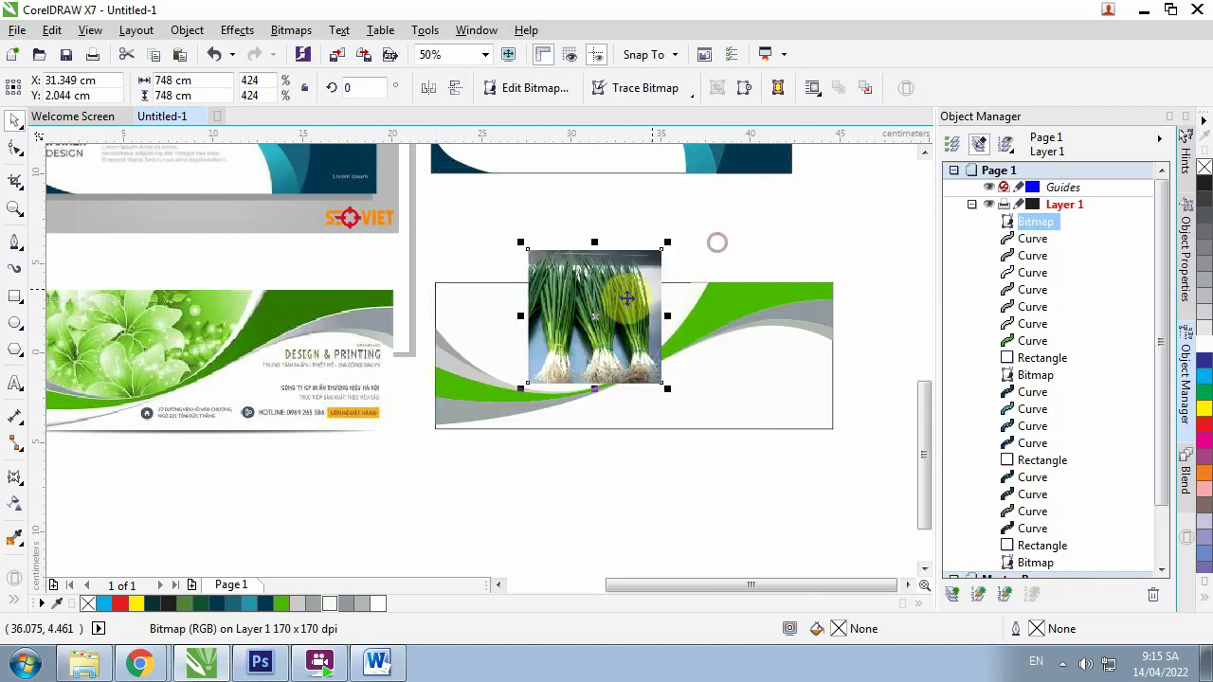
left_click_drag(601, 284, 504, 277)
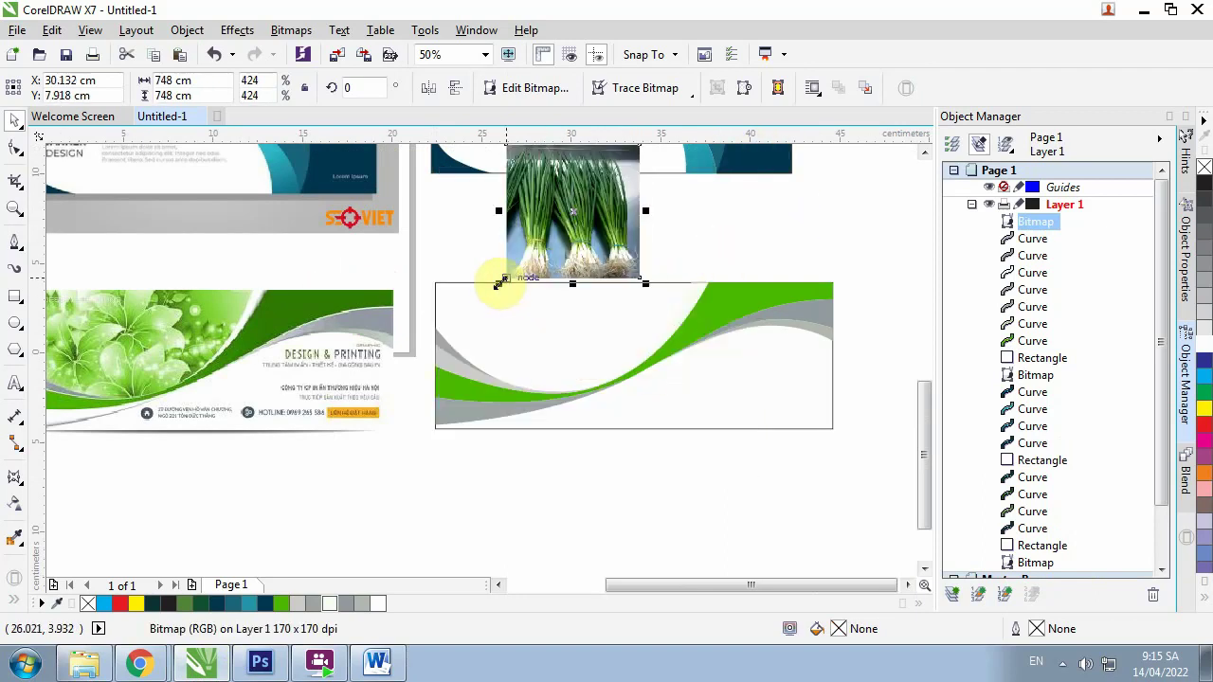
left_click_drag(499, 283, 408, 374)
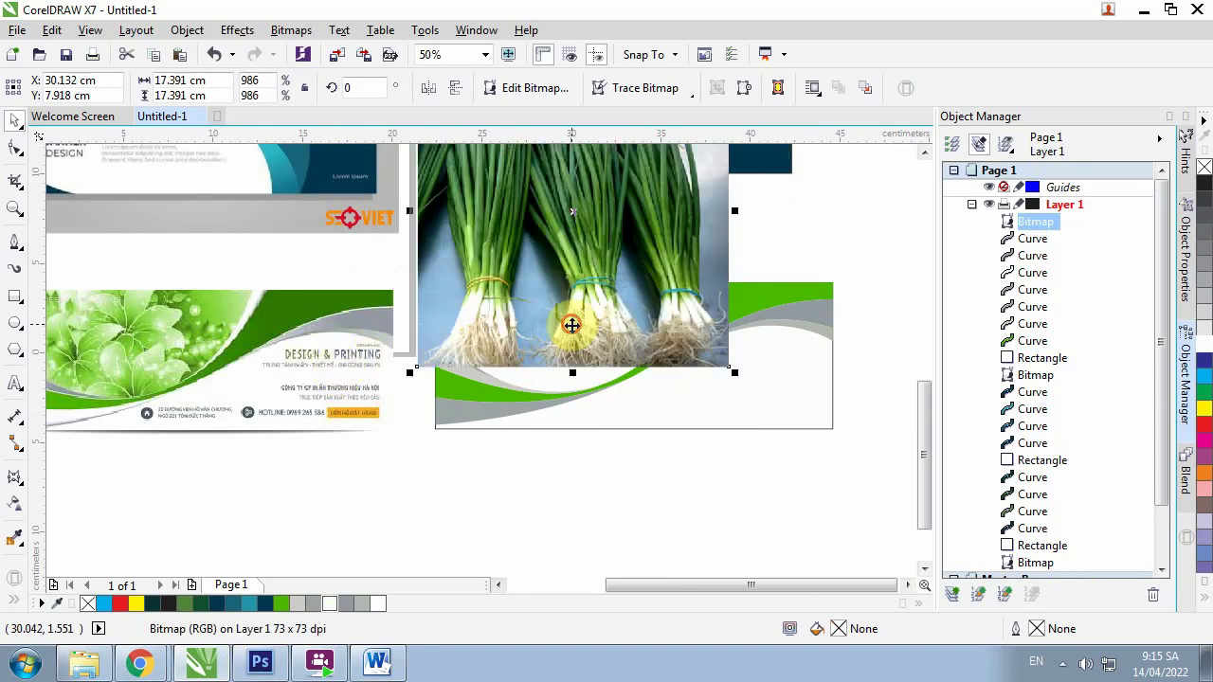
left_click_drag(571, 325, 573, 368)
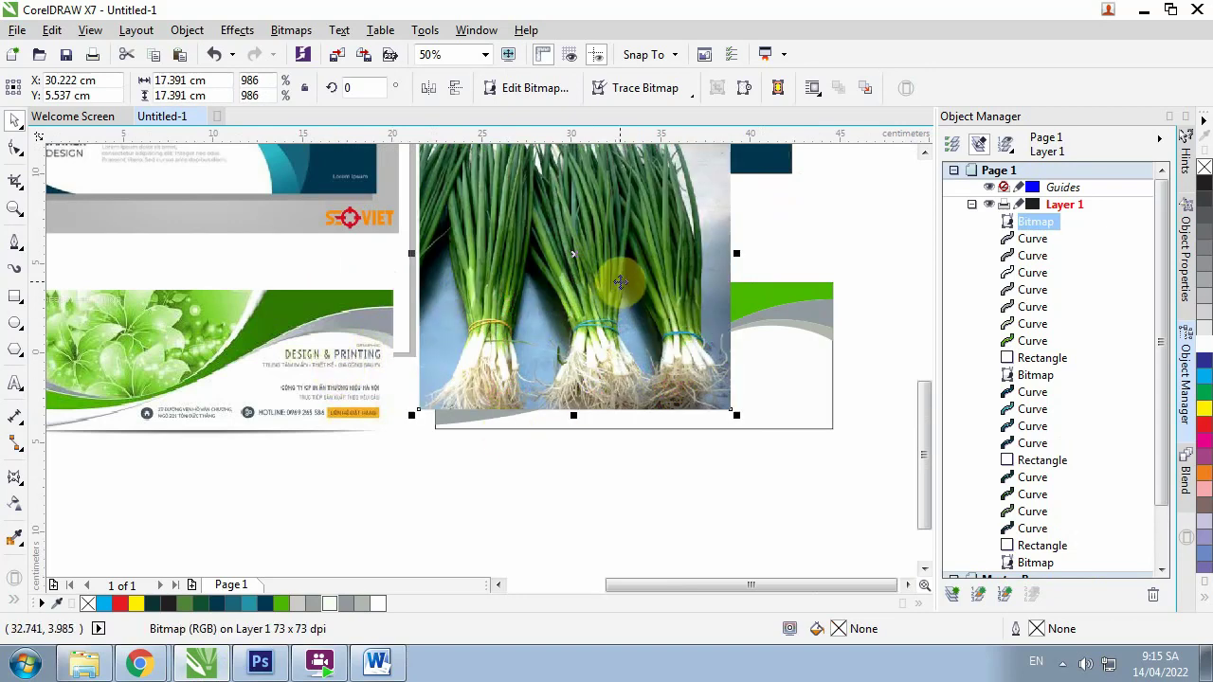
scroll(620, 281, "down", 1)
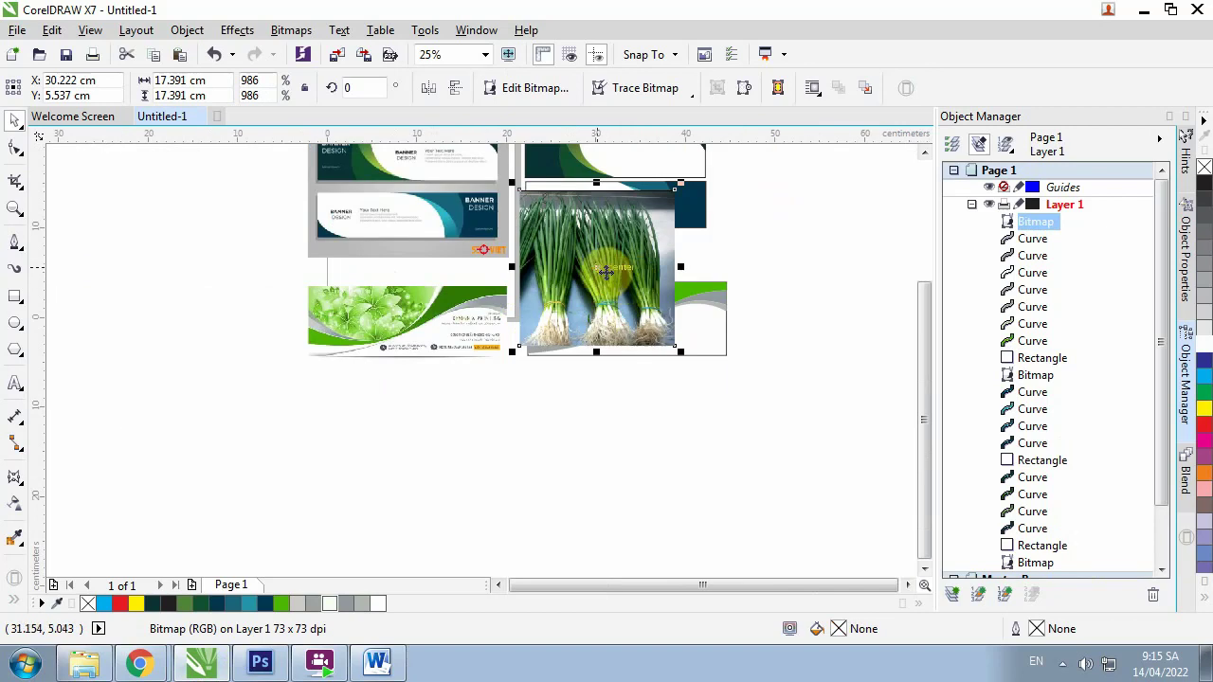
scroll(605, 272, "up", 1)
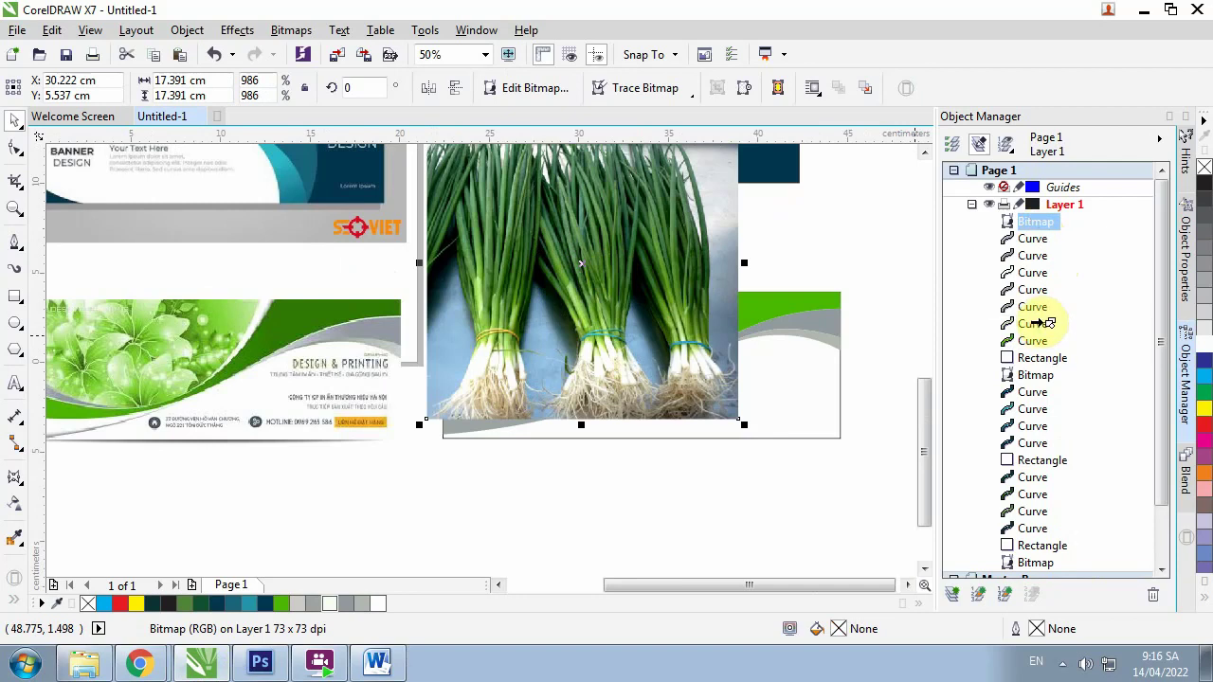
Drag the onion photo down over the swoosh curves, then move it back up
left_click_drag(1047, 241, 1037, 333)
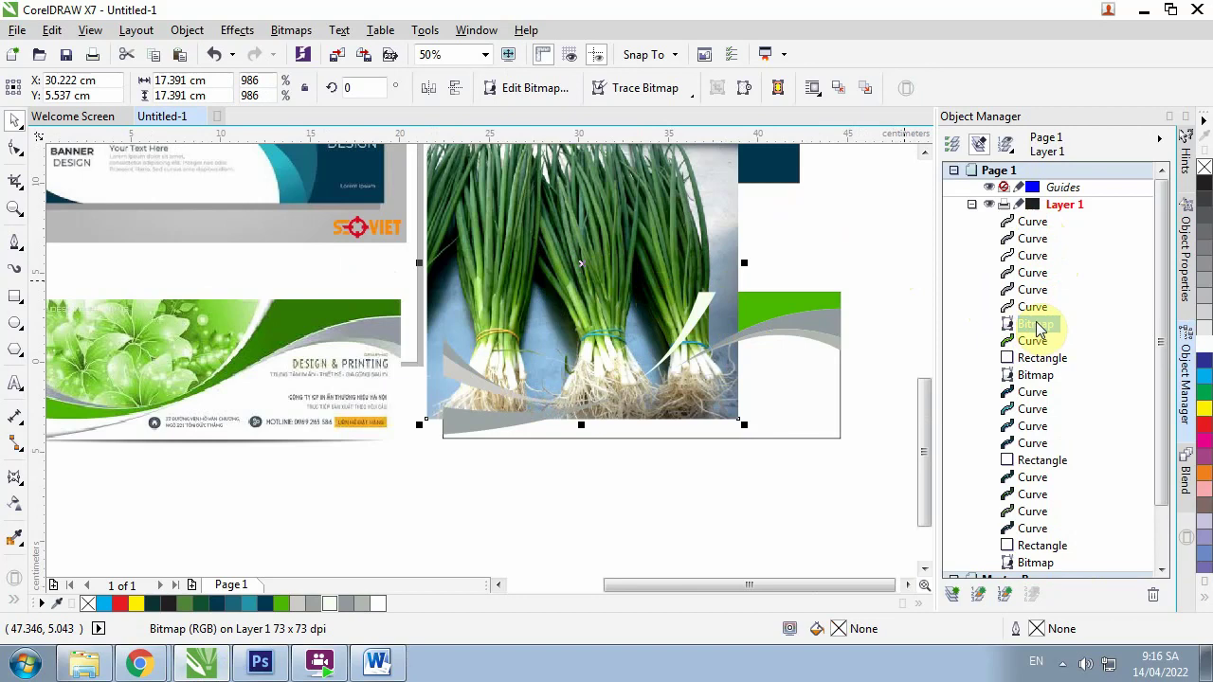
left_click_drag(1039, 325, 1038, 350)
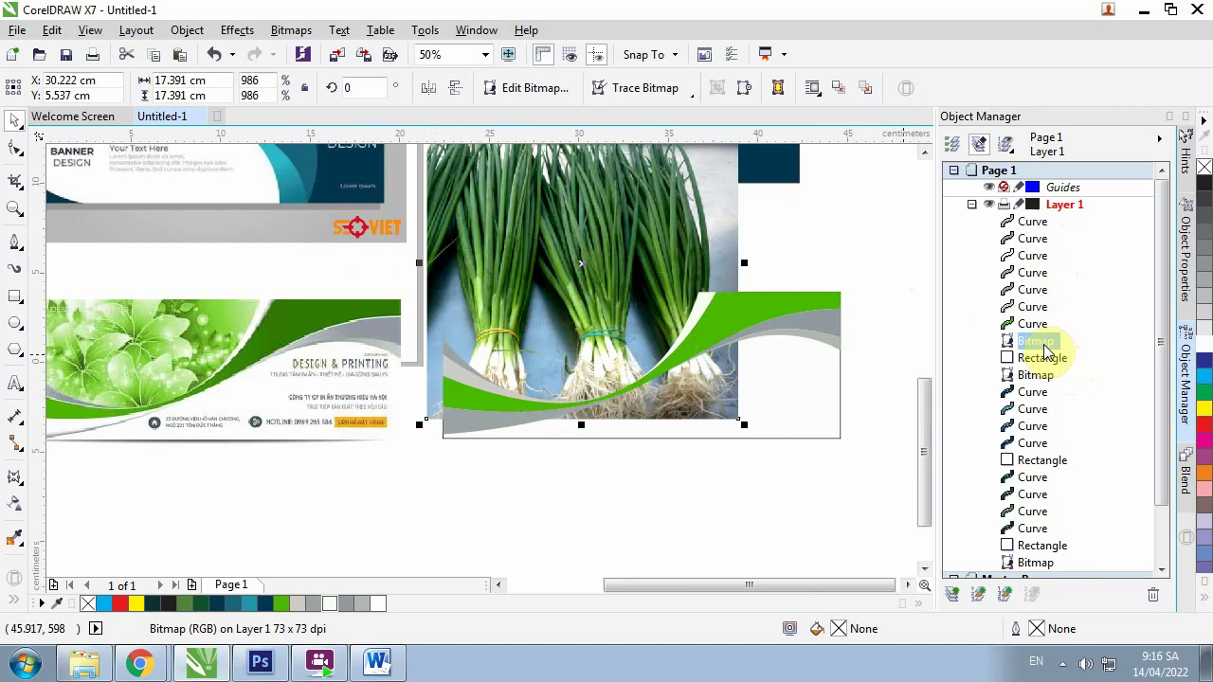
left_click(778, 255)
left_click(547, 326)
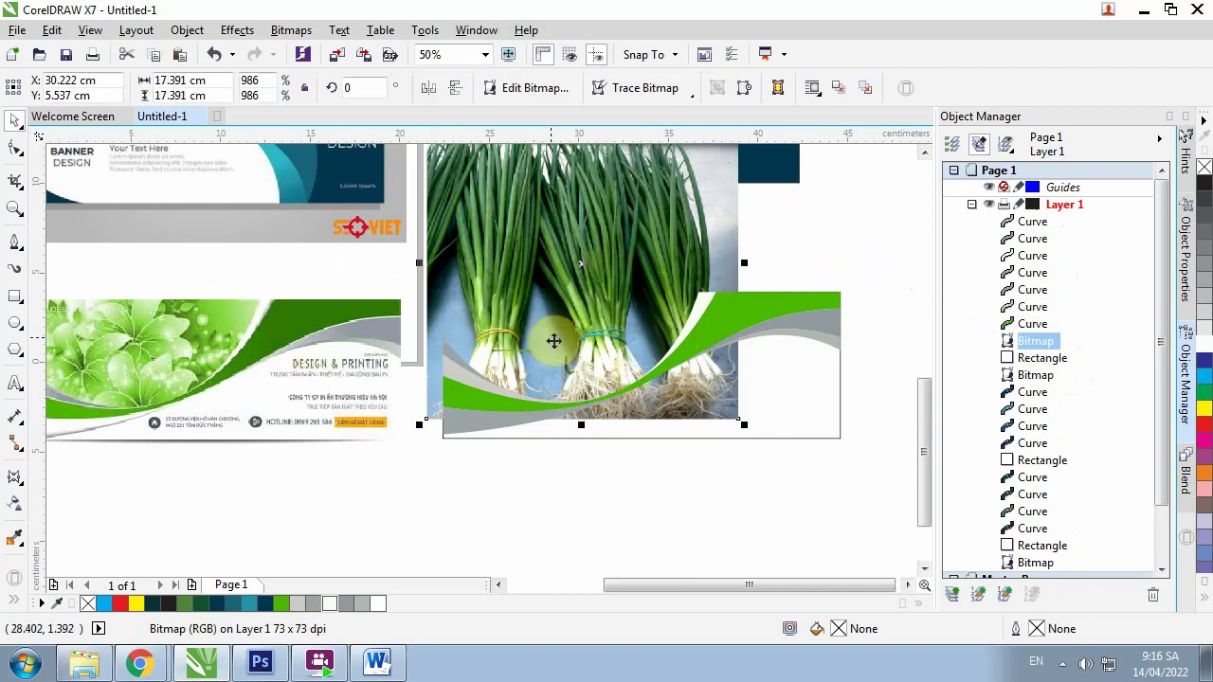
left_click_drag(553, 341, 583, 202)
Place the onion photo behind the white wave card, undoing an accidental card move
left_click(592, 364)
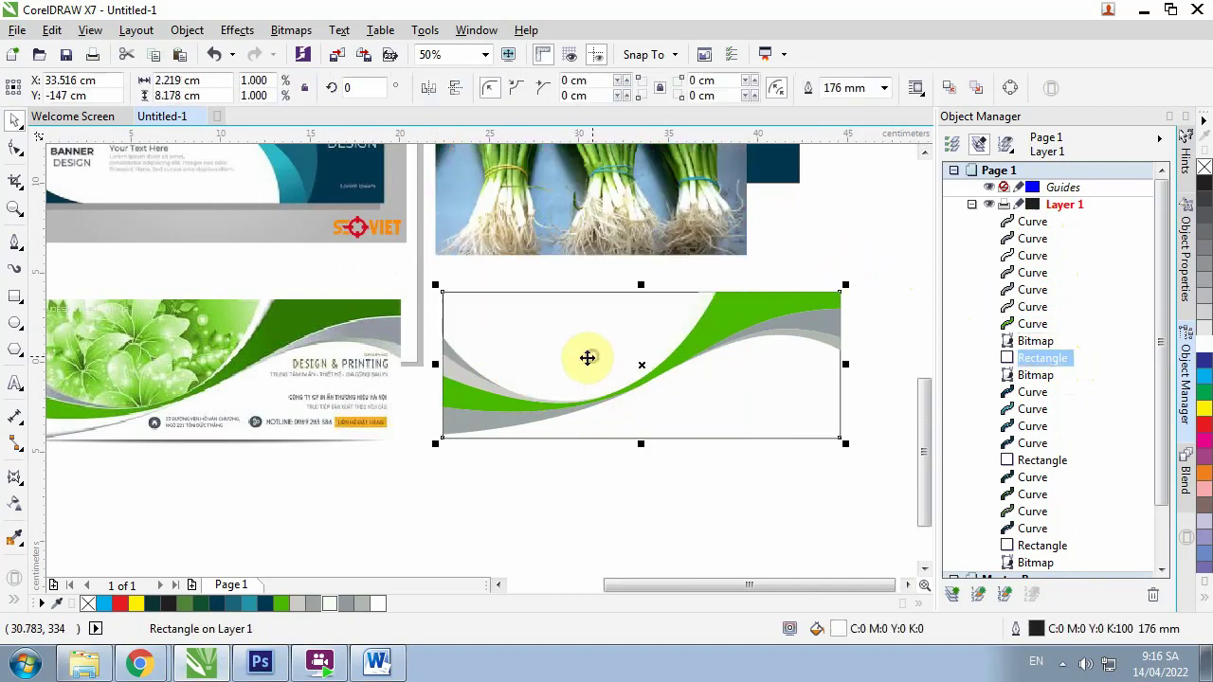
left_click_drag(587, 355, 556, 288)
key("ctrl+z")
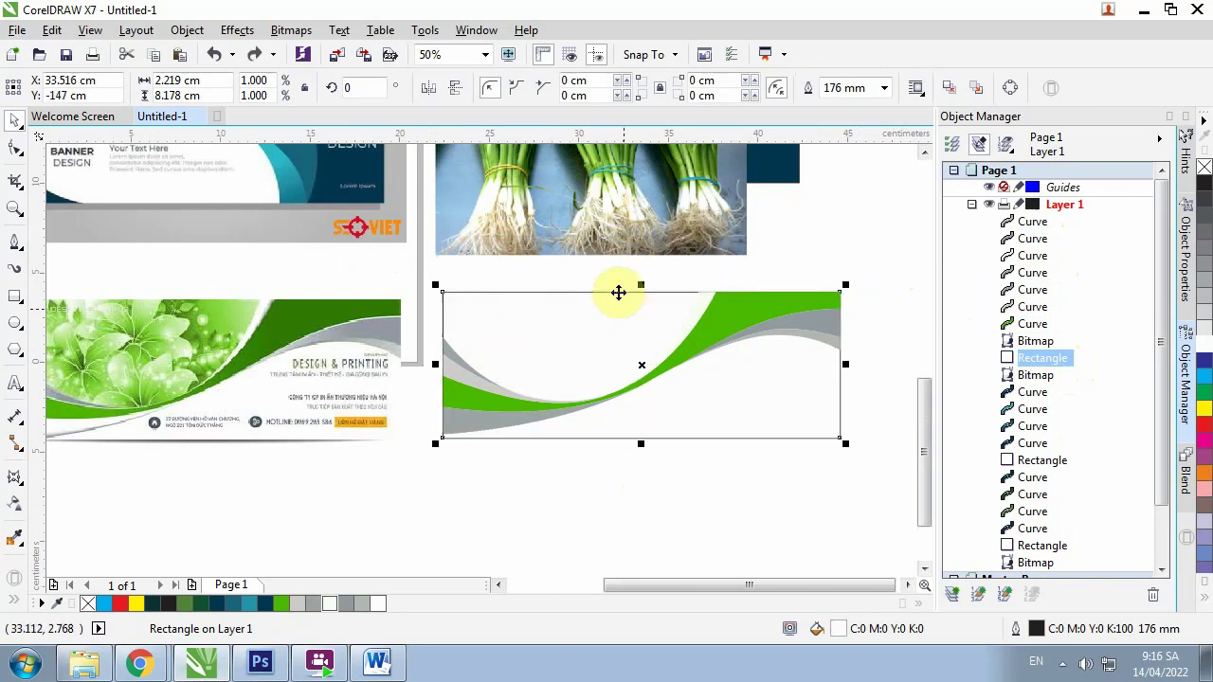
left_click(614, 223)
left_click_drag(607, 178, 603, 358)
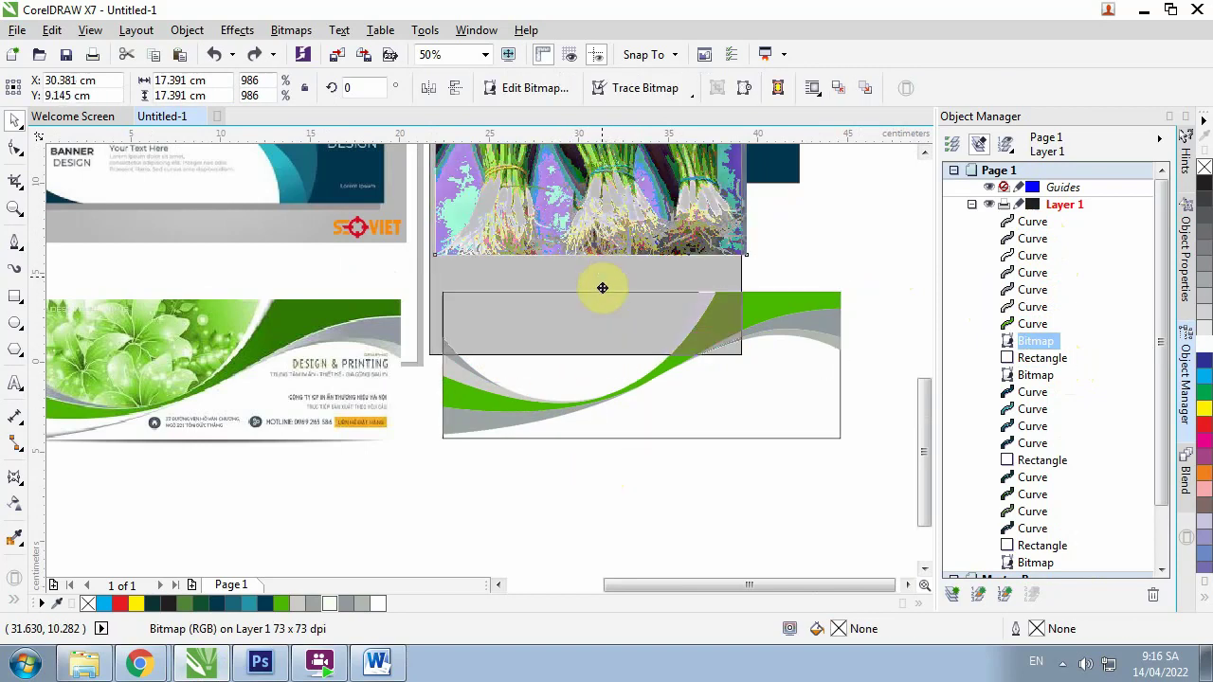
mouse_move(1037, 343)
left_mouse_down()
mouse_move(1050, 353)
mouse_move(1042, 366)
left_mouse_up()
left_click(846, 253)
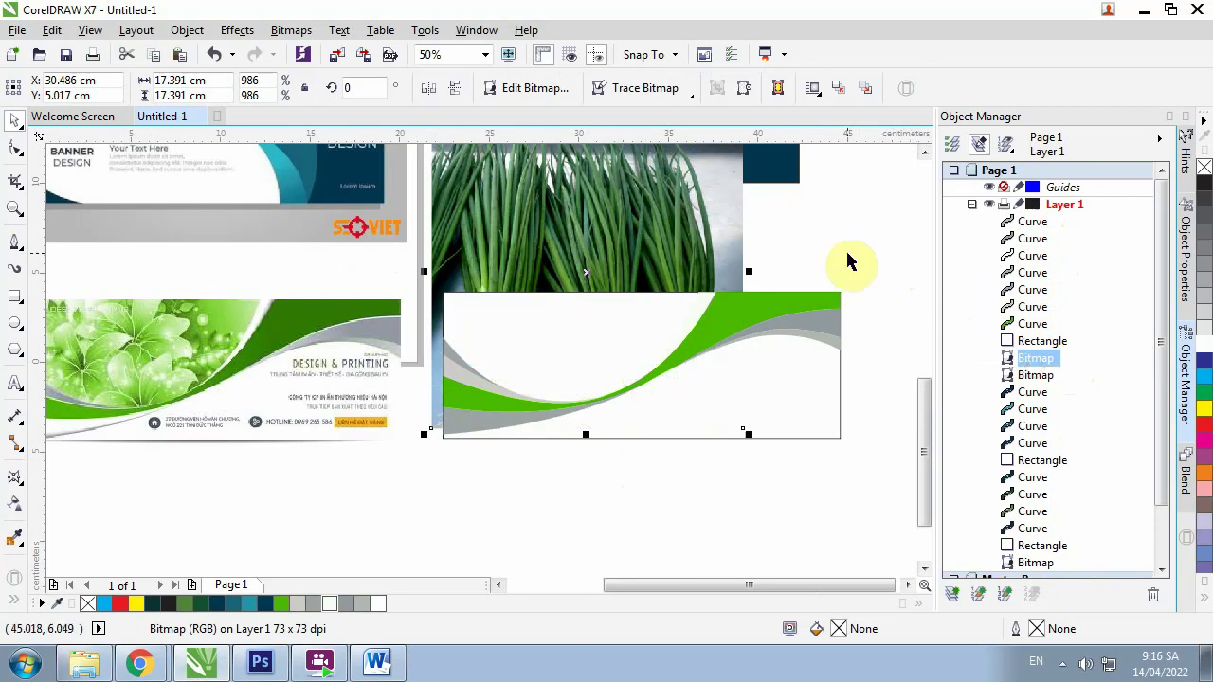
left_click(556, 247)
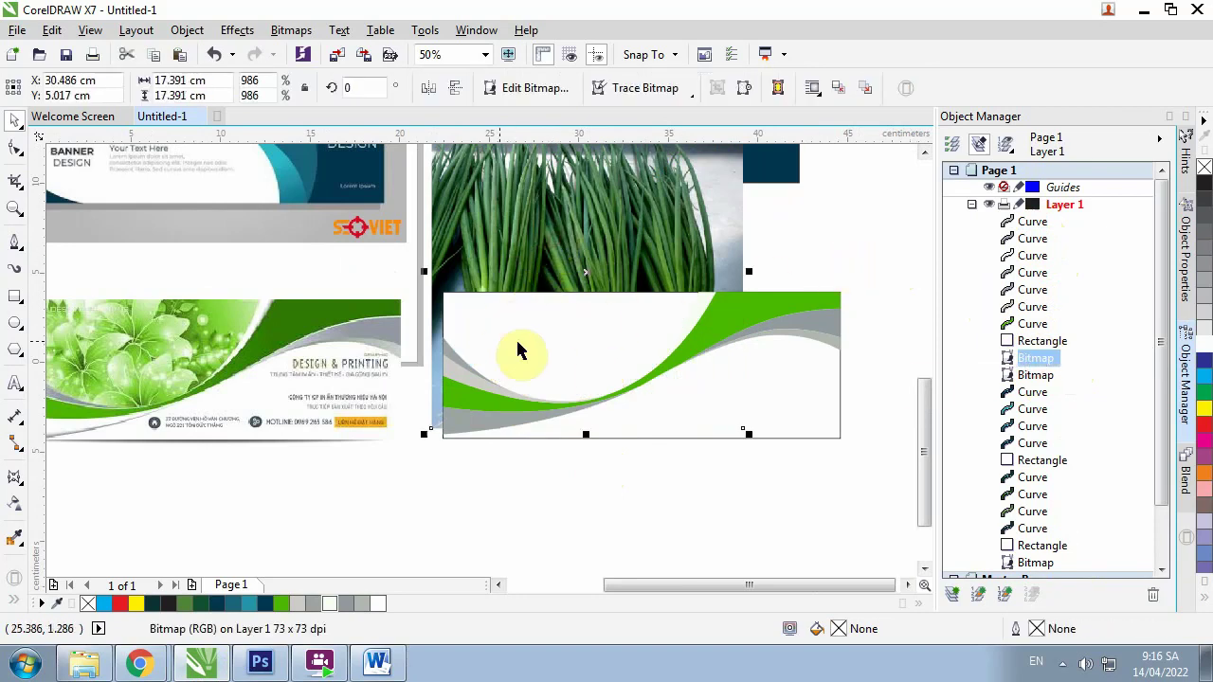
scroll(611, 323, "up", 2)
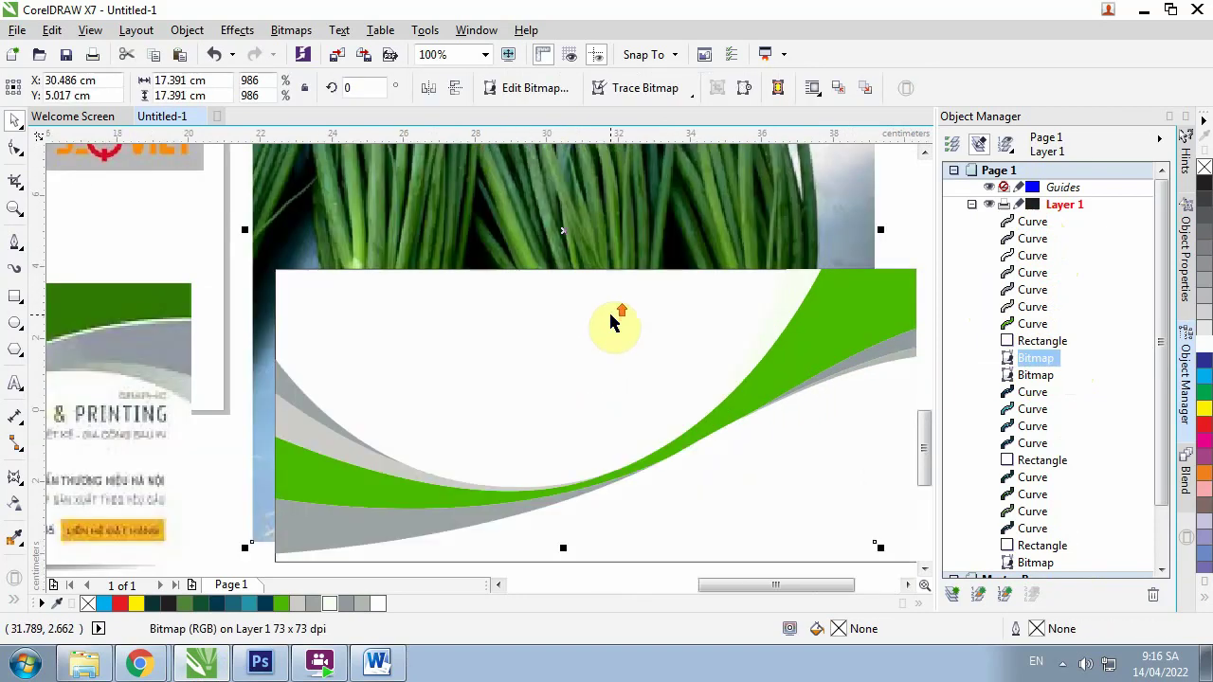
left_click(436, 370)
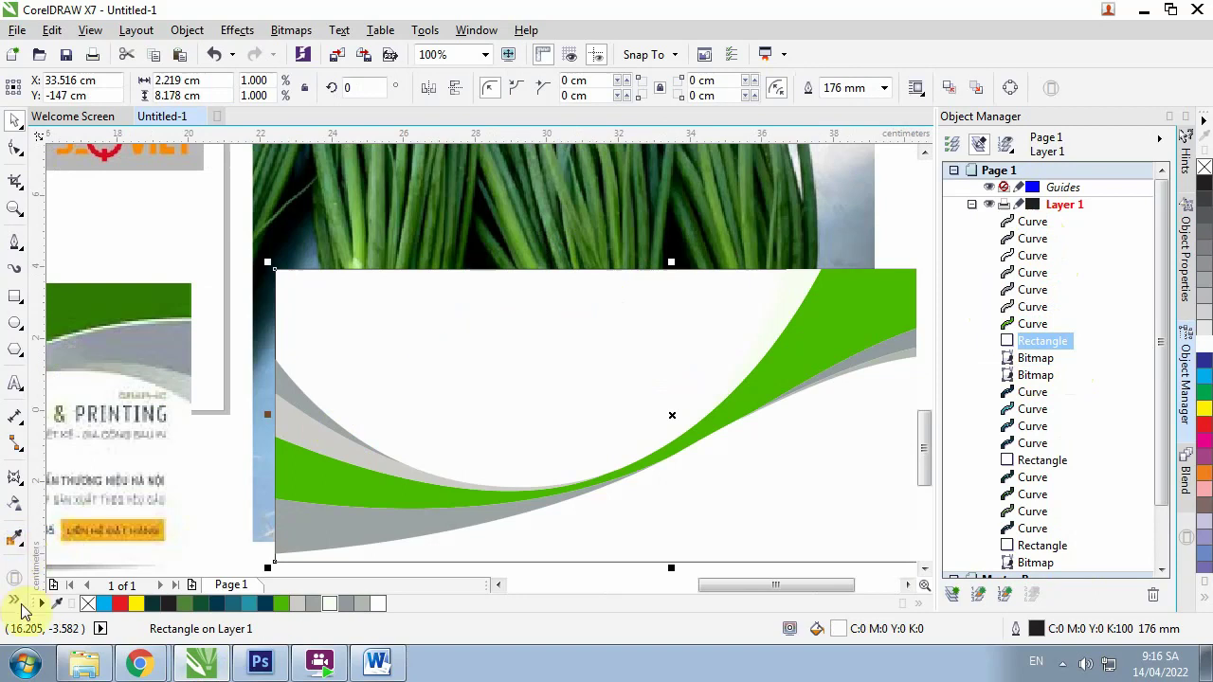
Smart Fill the white bowl-shaped area above the green wave
left_click(43, 597)
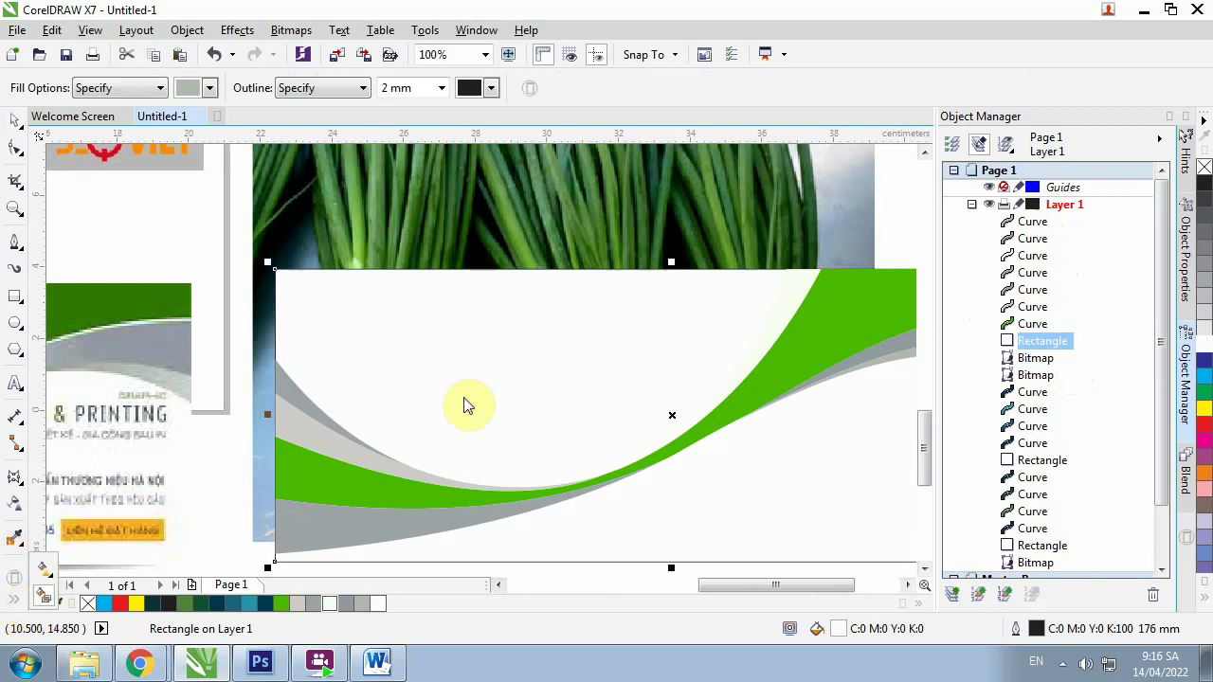
left_click(437, 331)
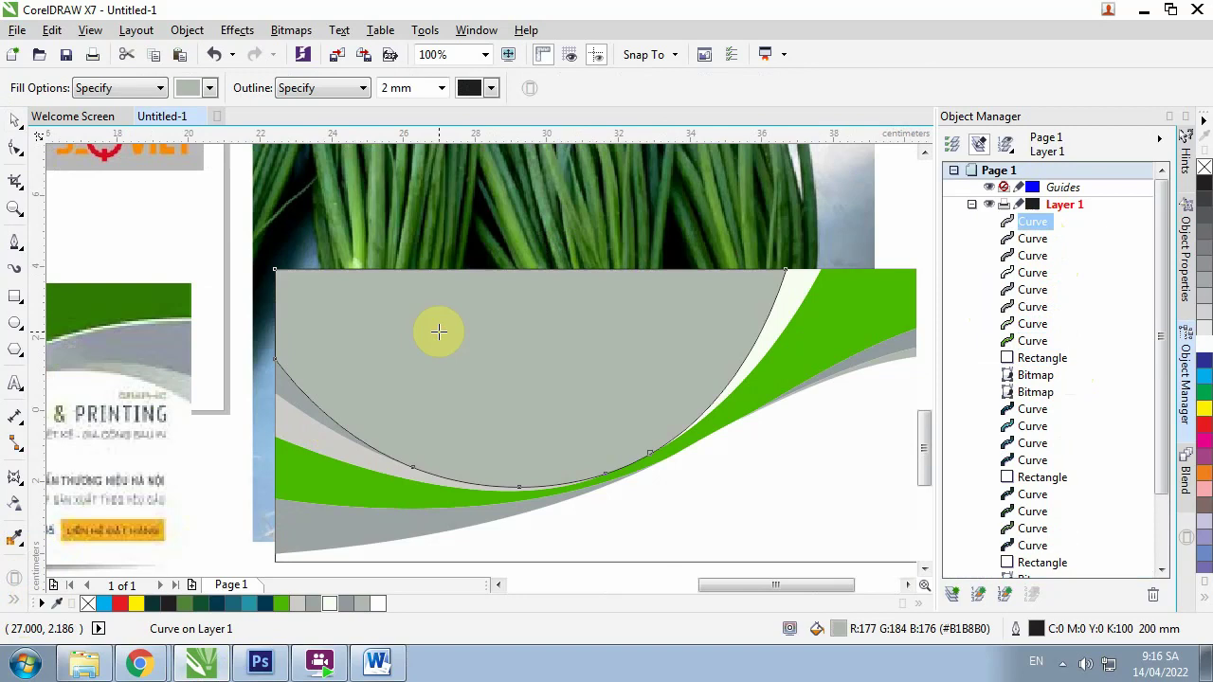
scroll(360, 290, "down", 2)
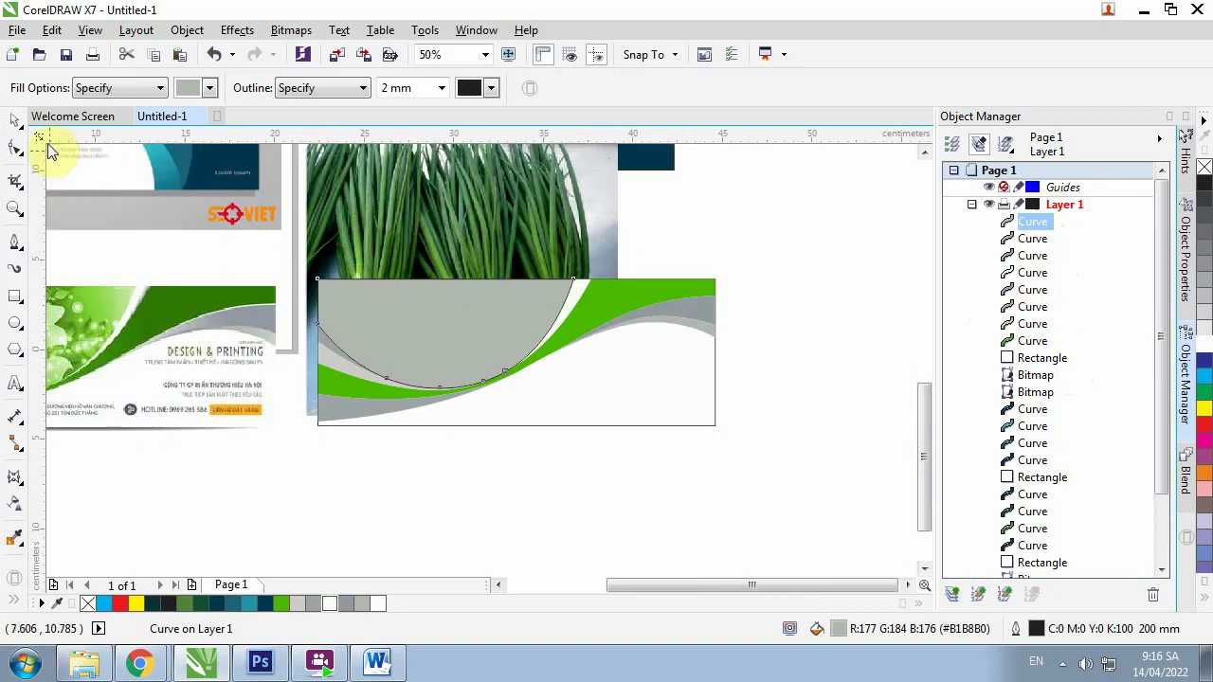
Nudge the onion photo slightly down with the Pick tool
left_click(15, 118)
left_click(488, 227)
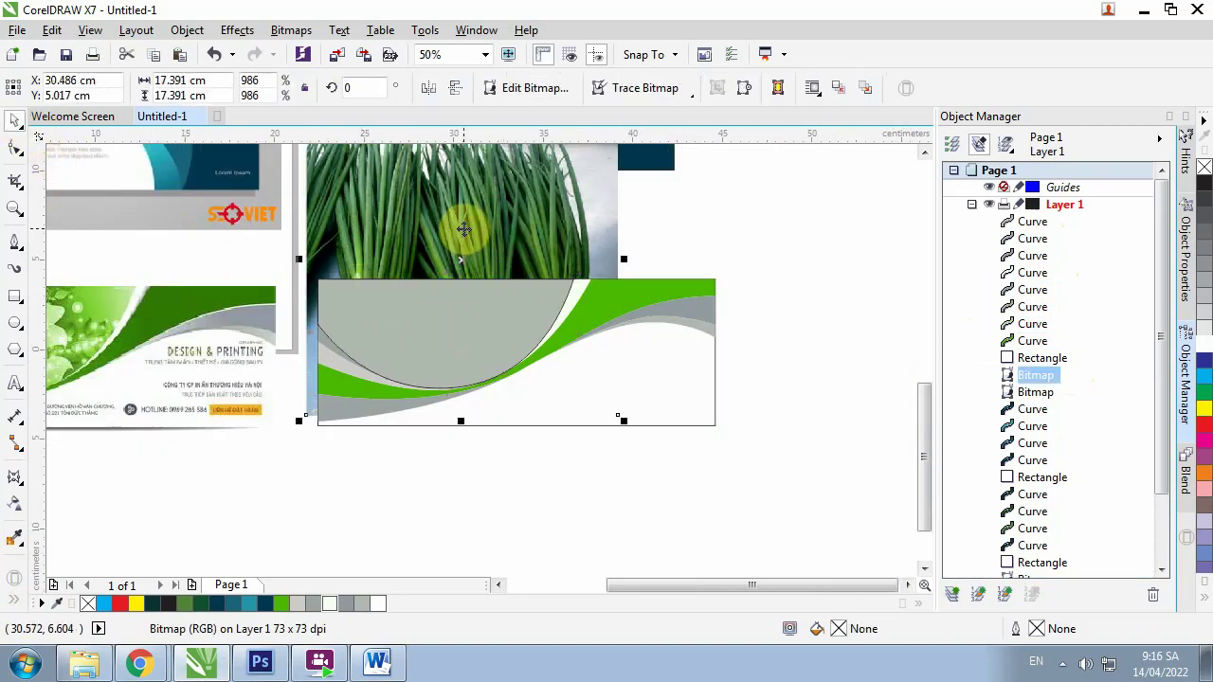
left_click(781, 231)
left_click_drag(586, 230, 589, 248)
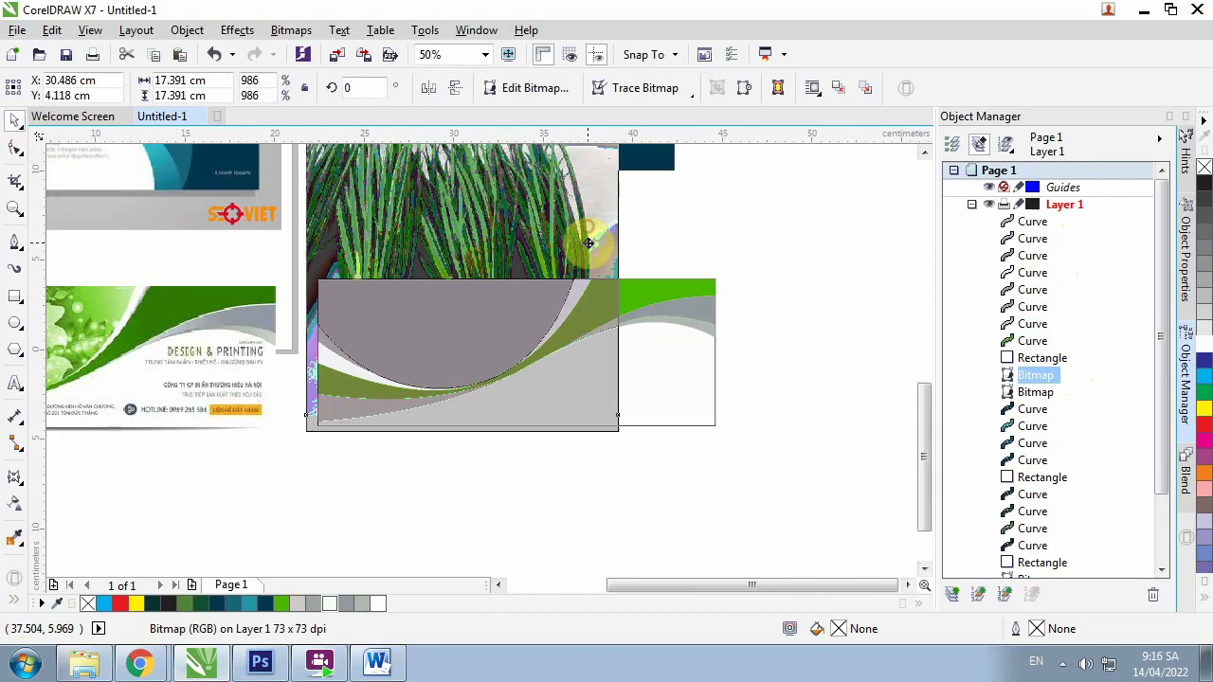
scroll(403, 236, "down", 1)
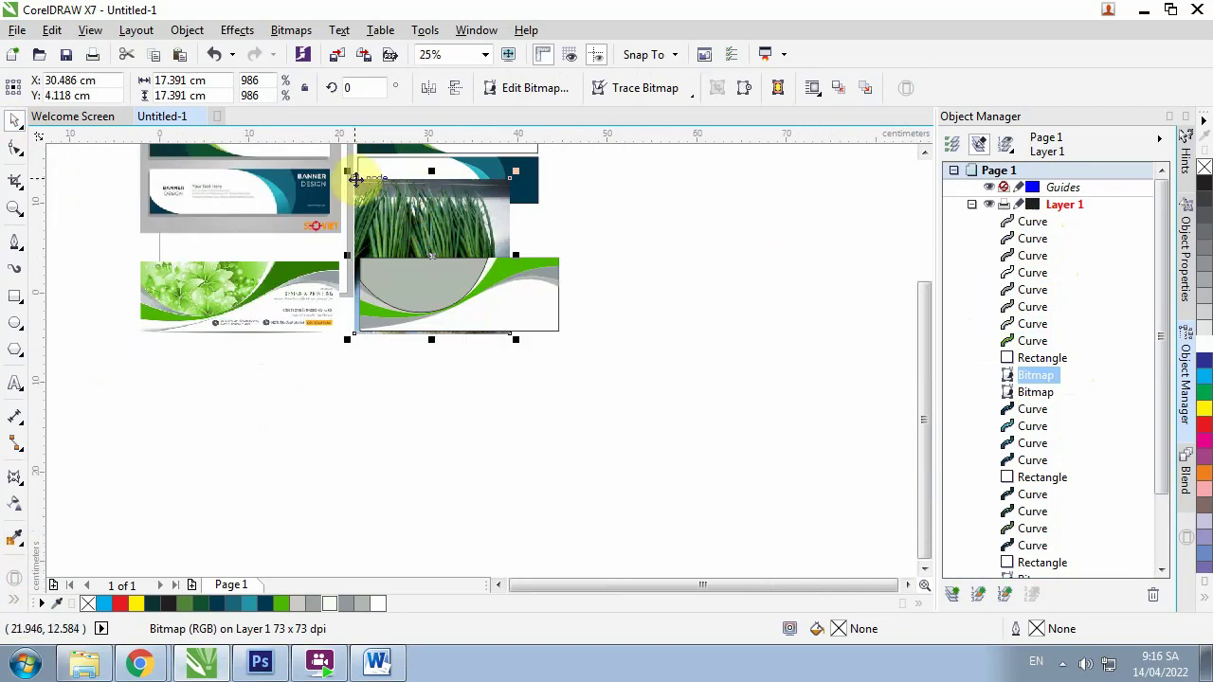
scroll(378, 194, "up", 1)
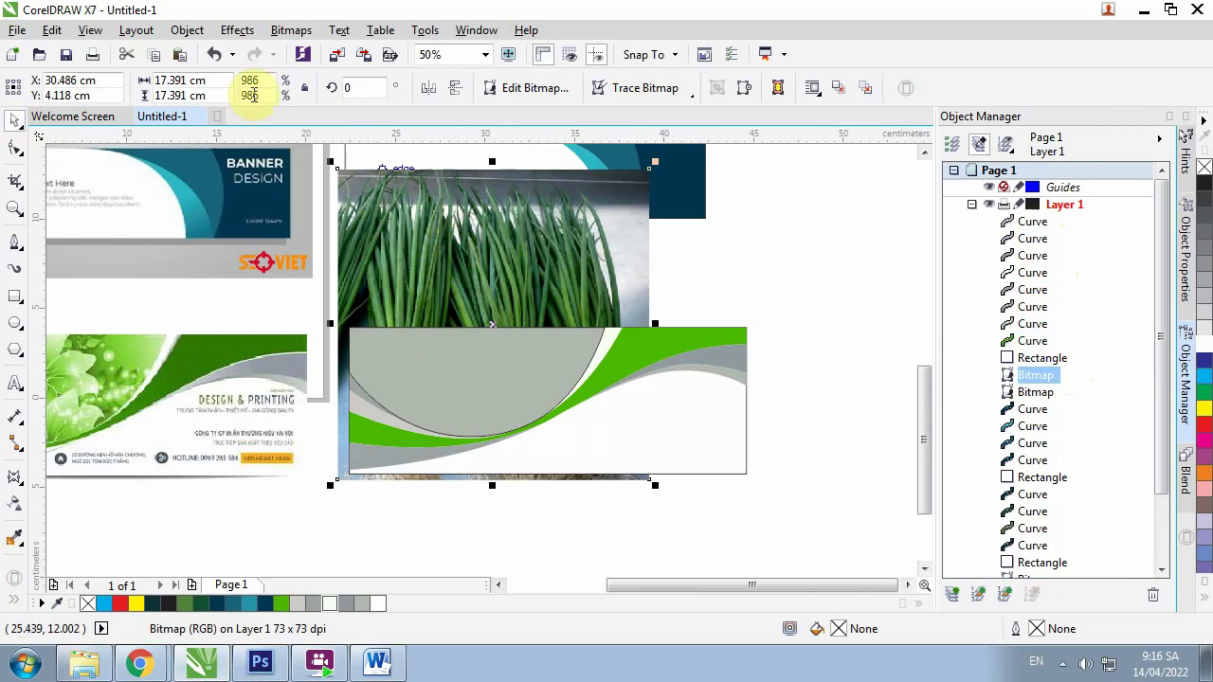
PowerClip the onion photo into the grey bowl shape using Place Inside Frame
left_click(235, 32)
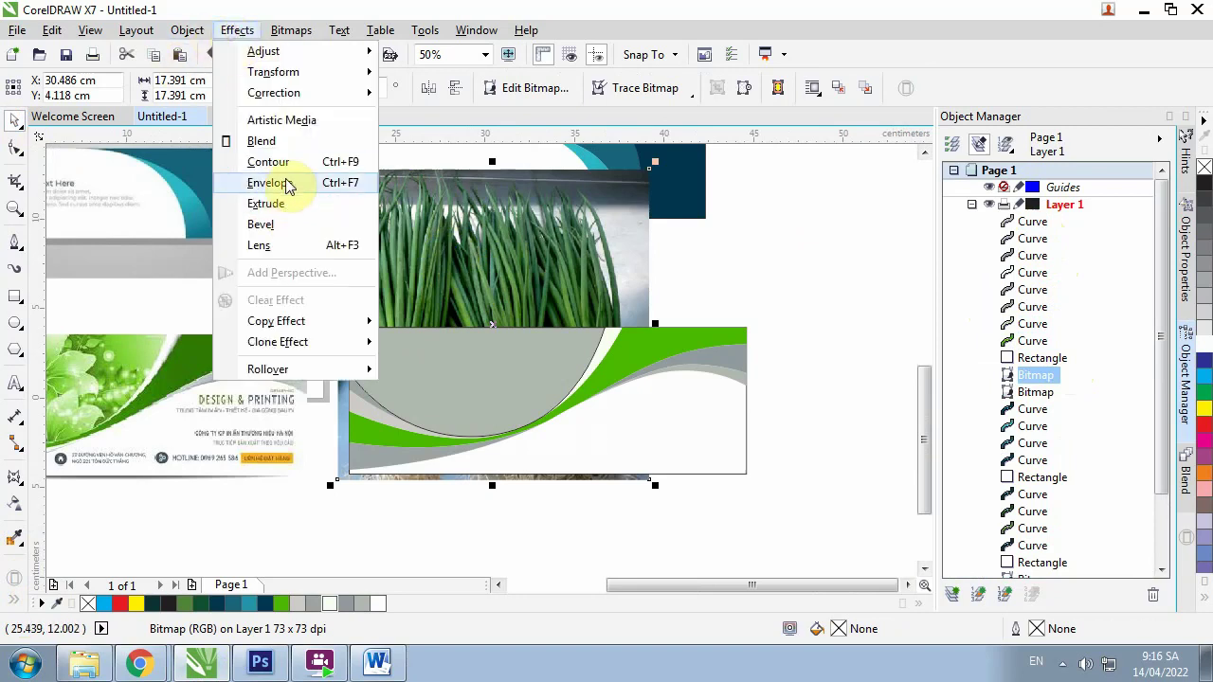
mouse_move(274, 93)
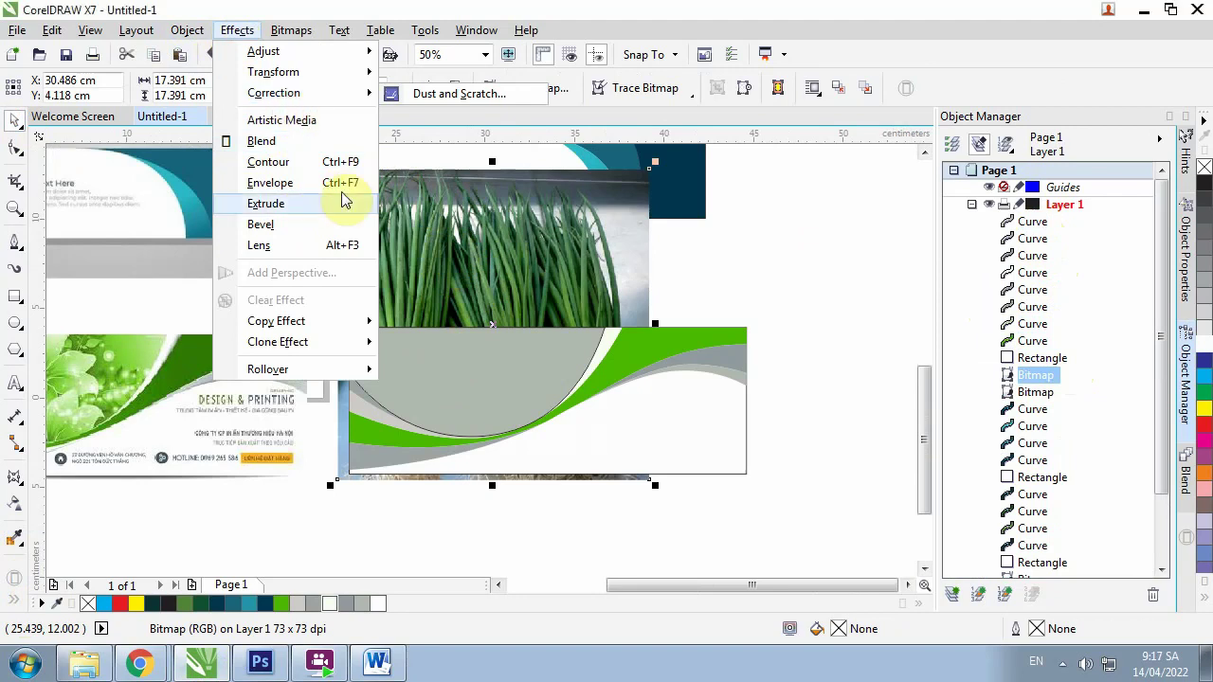
left_click(229, 30)
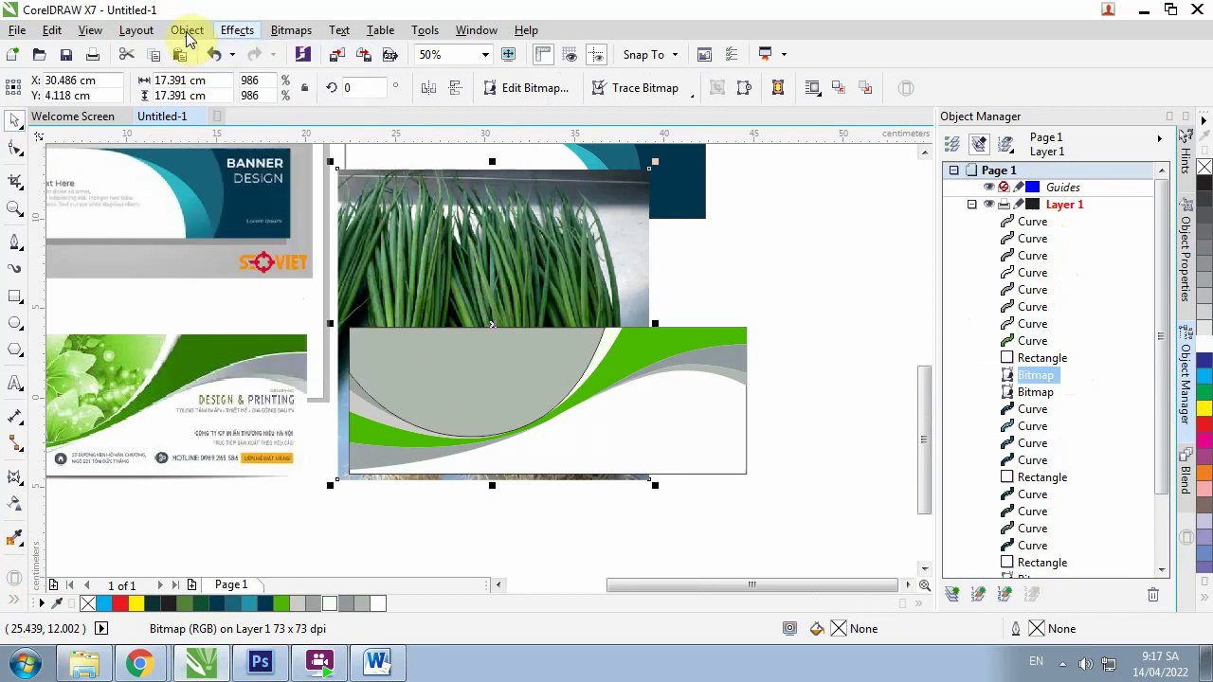
left_click(186, 34)
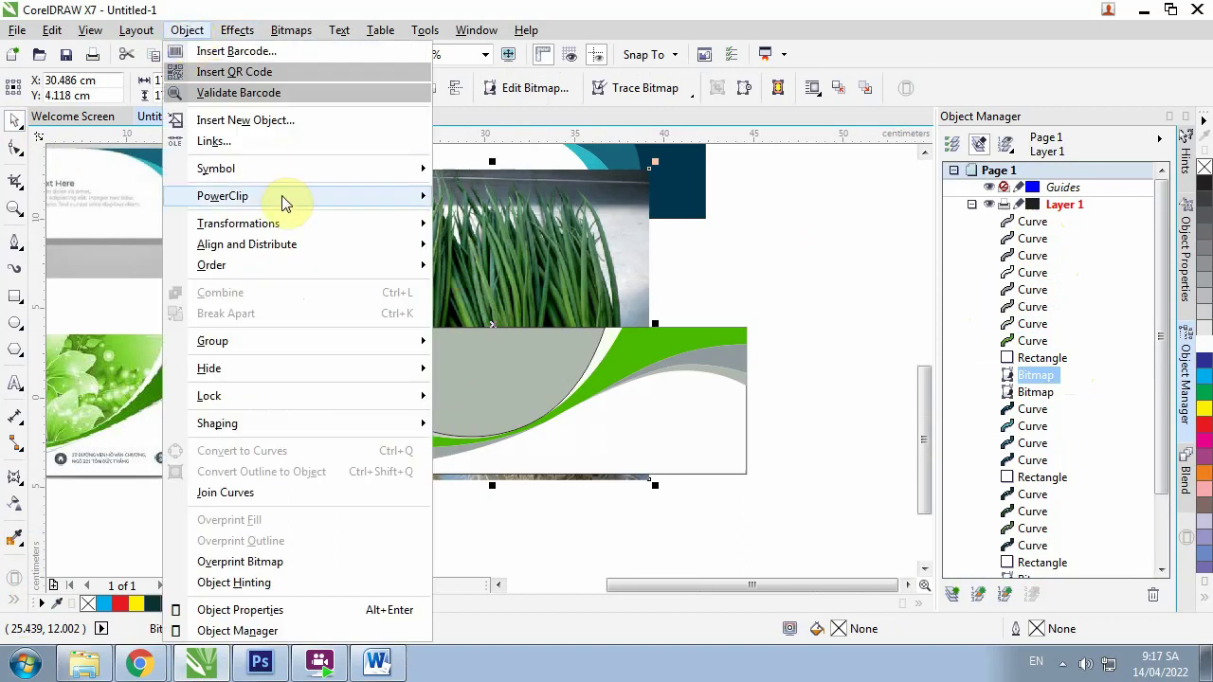
left_click(558, 199)
left_click(406, 388)
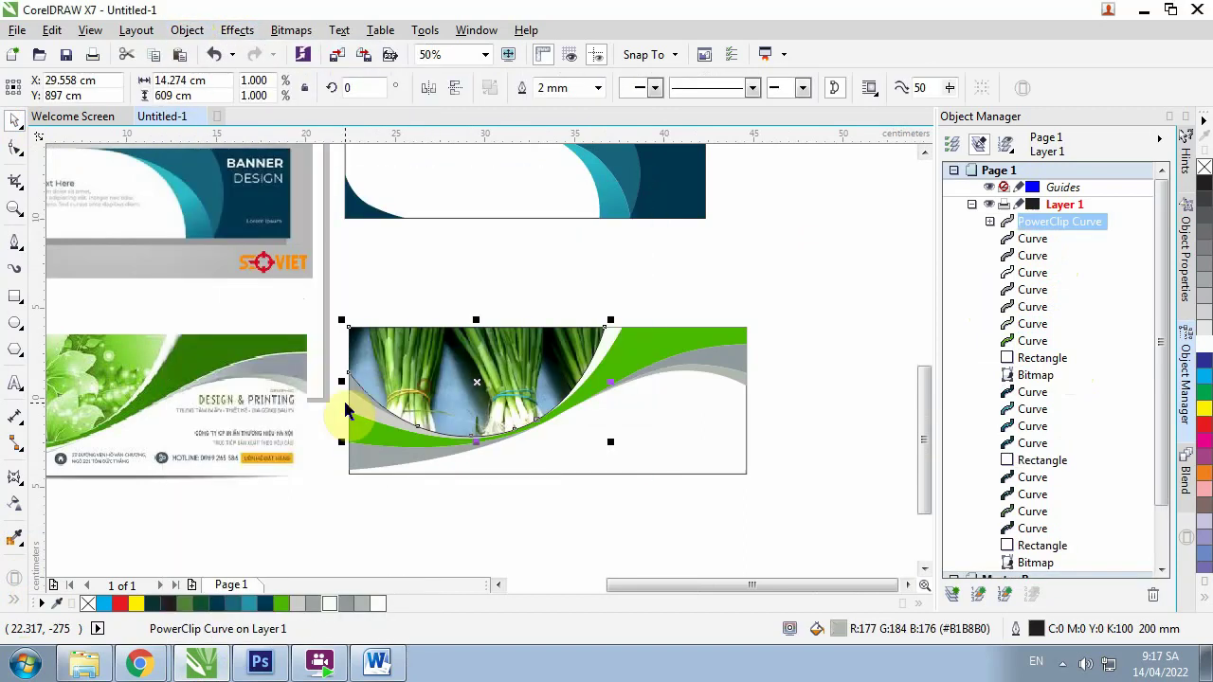
Select all parts of the green banner and shift it slightly down
left_click(746, 287)
scroll(421, 270, "down", 1)
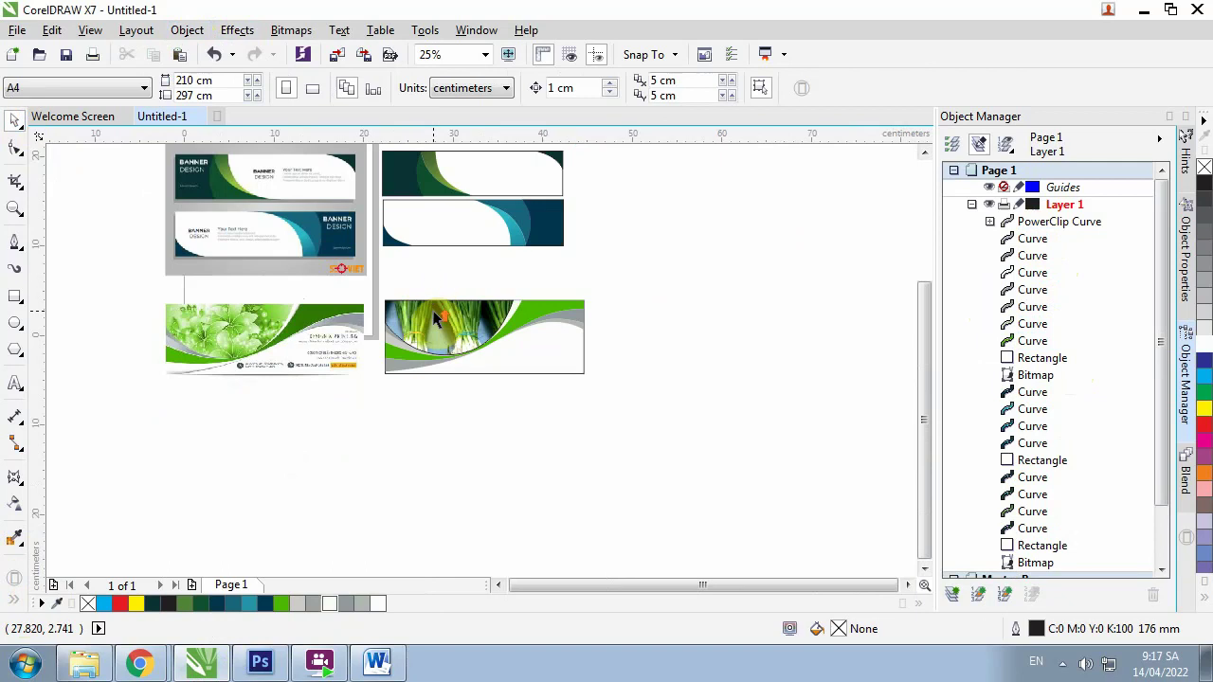
scroll(433, 303, "up", 1)
left_click_drag(326, 281, 779, 459)
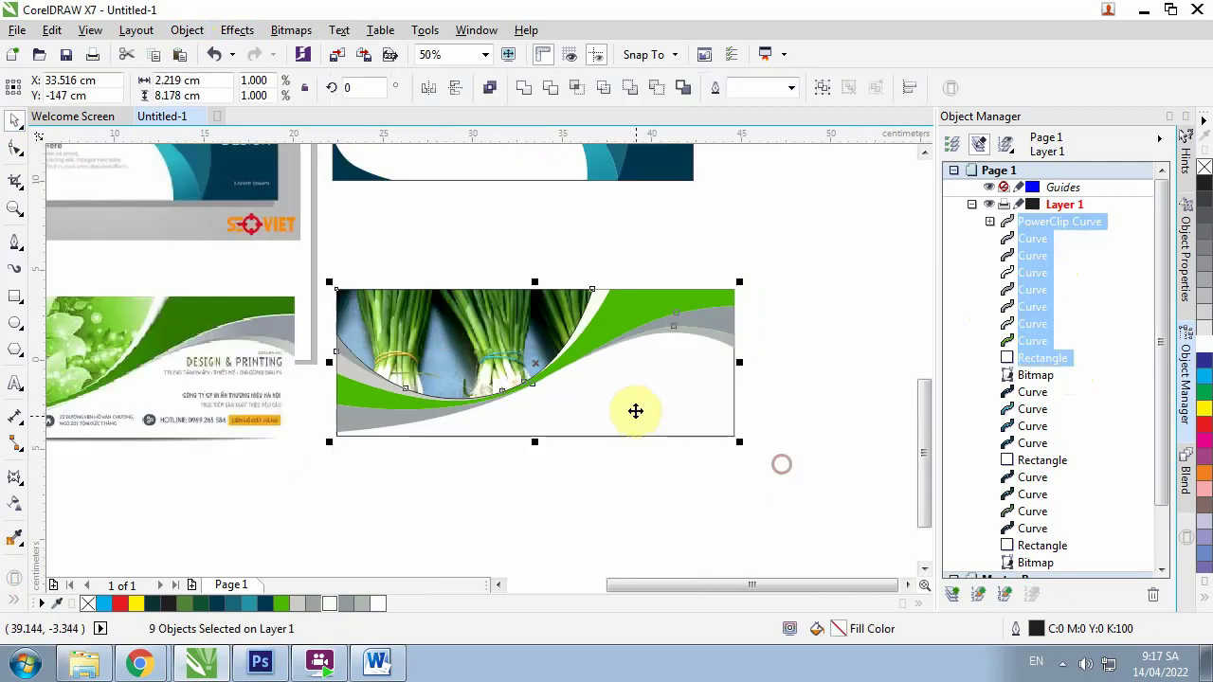
left_click_drag(634, 409, 630, 418)
left_click(586, 494)
Move the green banner up toward the two blue banners
scroll(528, 267, "down", 1)
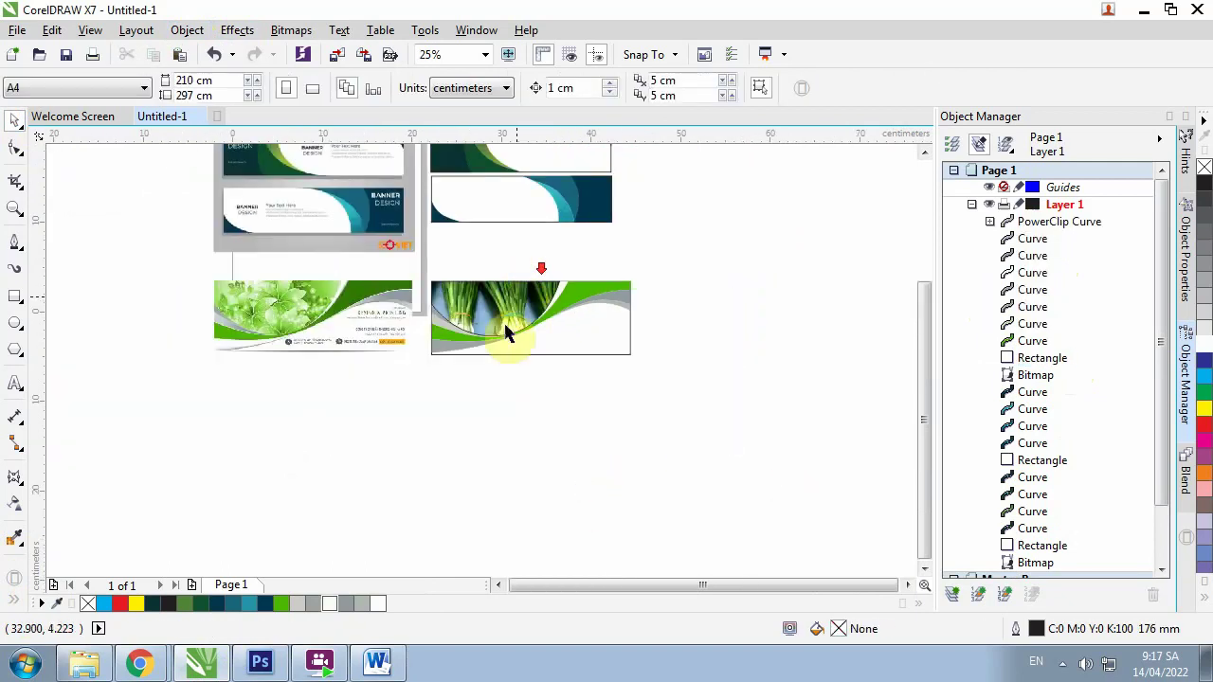
scroll(462, 282, "up", 1)
scroll(469, 299, "down", 1)
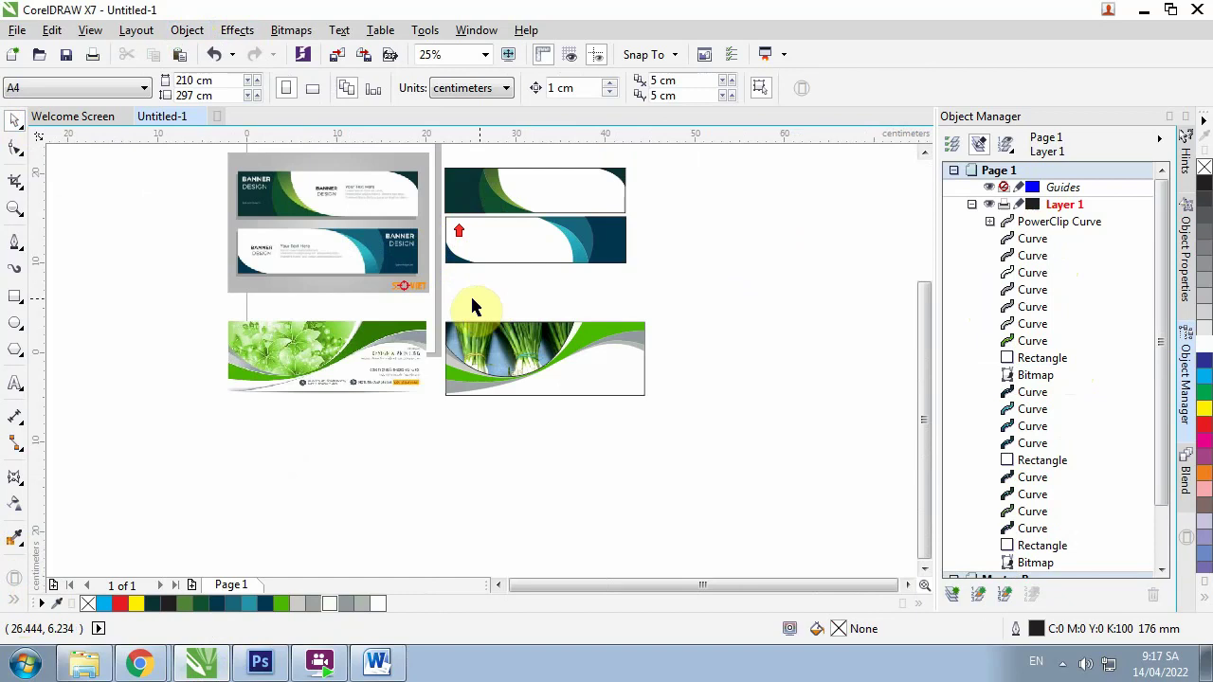
left_click_drag(436, 300, 667, 431)
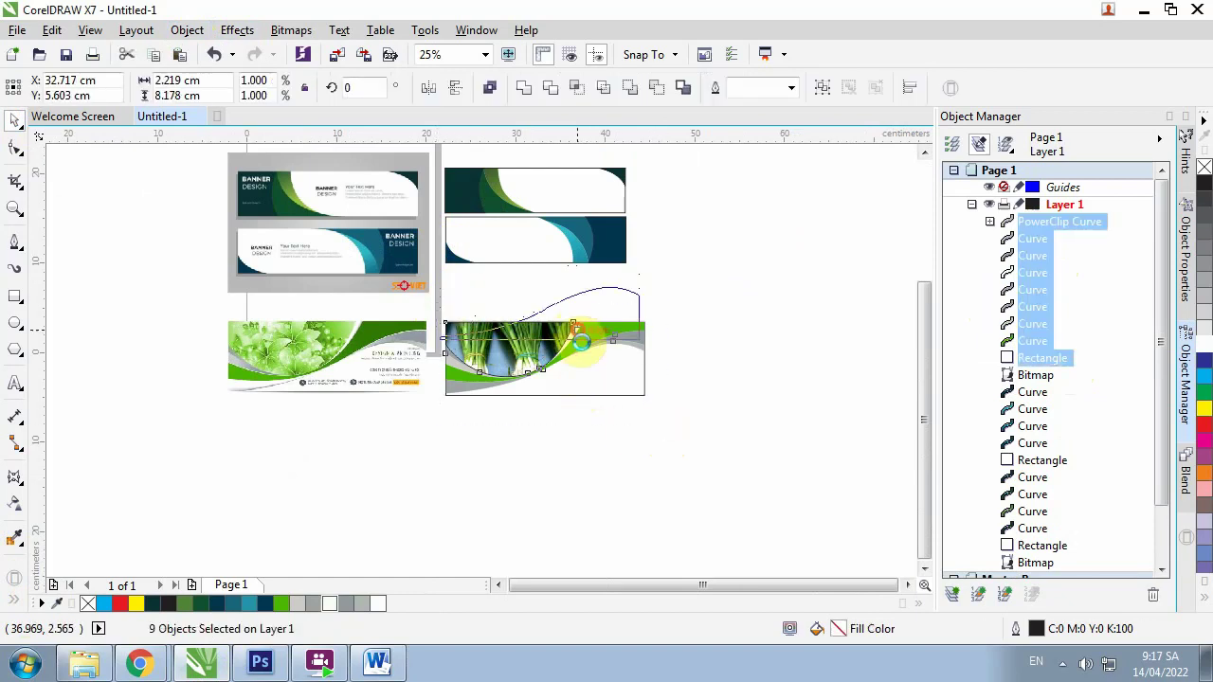
left_click_drag(579, 389, 586, 339)
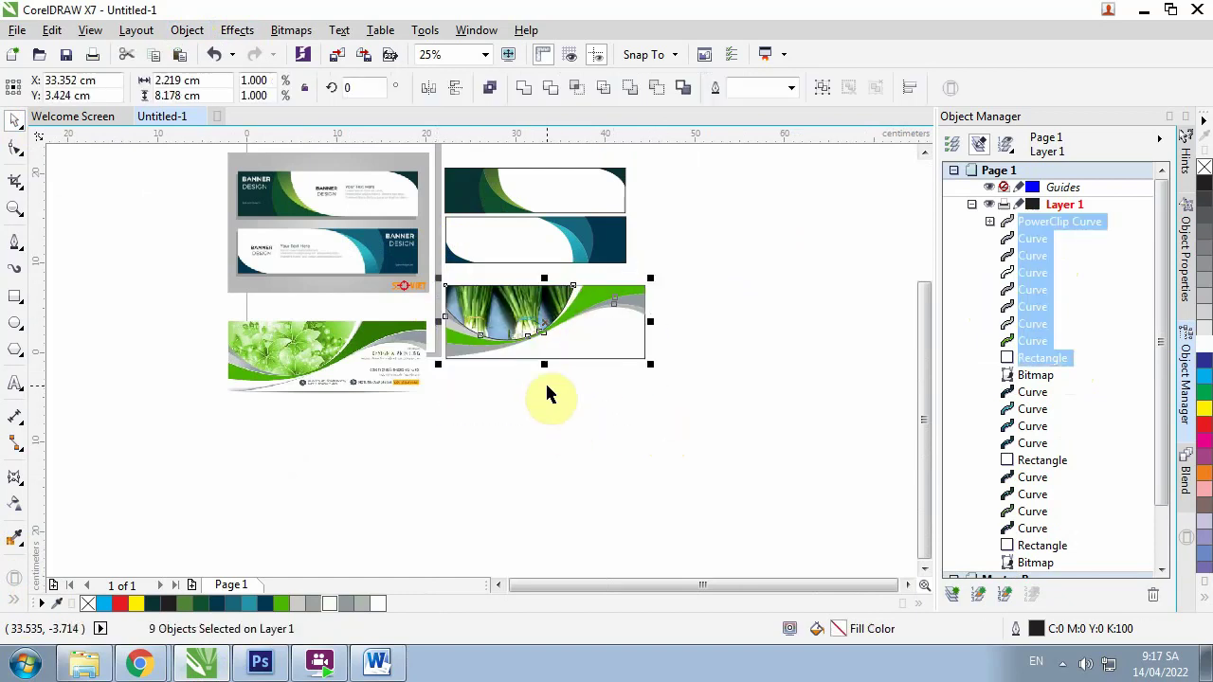
scroll(549, 396, "down", 1)
left_click(712, 428)
Move the two leftover bitmaps to the left and the banner set up-left
left_click_drag(330, 220, 450, 364)
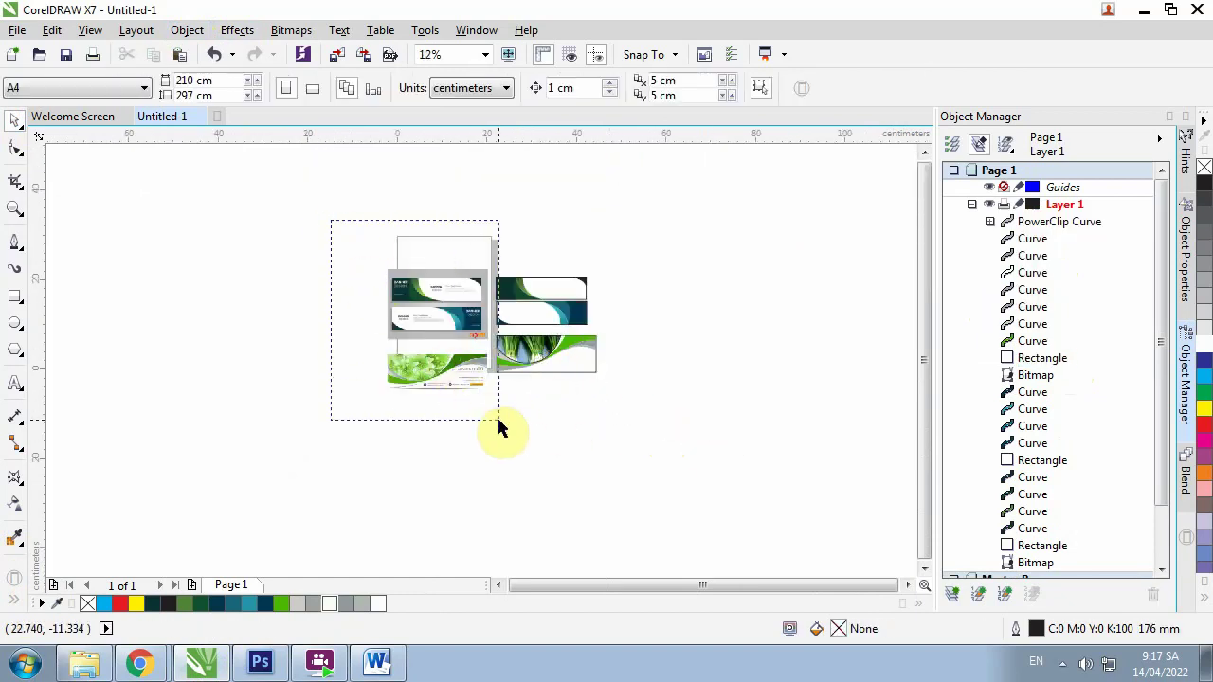
left_click_drag(498, 420, 497, 415)
left_click_drag(458, 323, 338, 303)
mouse_move(449, 244)
left_mouse_down()
mouse_move(590, 370)
mouse_move(507, 299)
left_mouse_up()
scroll(466, 198, "up", 1)
scroll(462, 204, "up", 1)
left_click(764, 289)
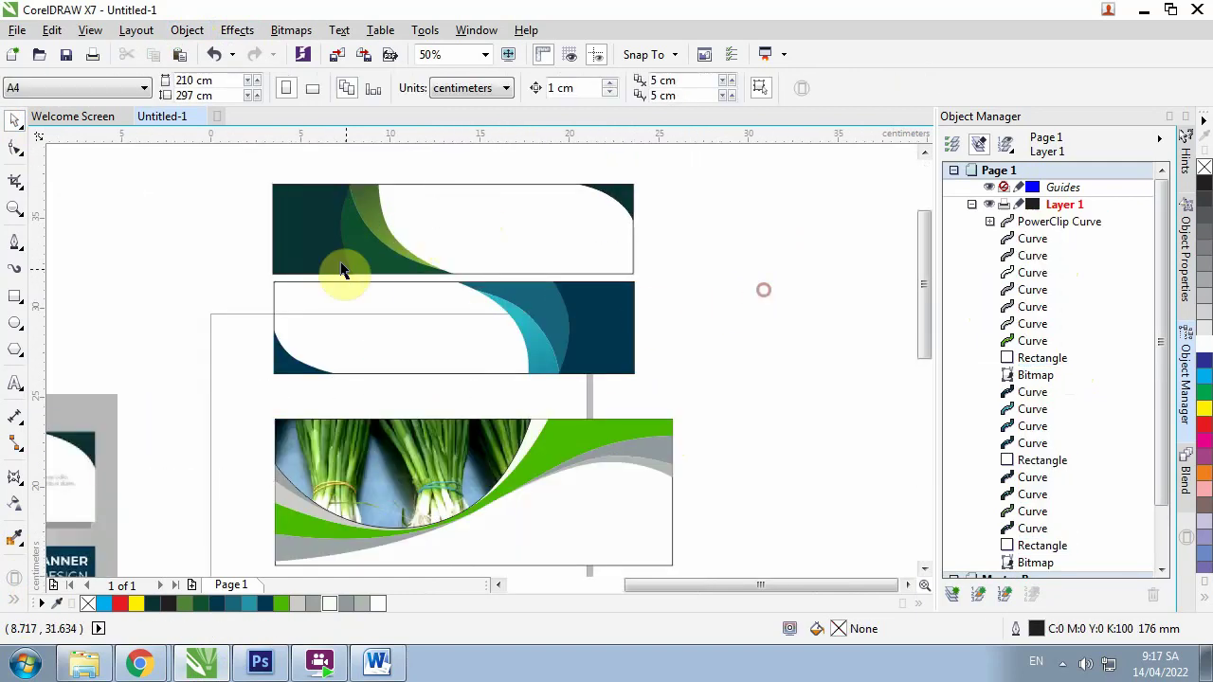
Enlarge both blue banners together
left_click(438, 330)
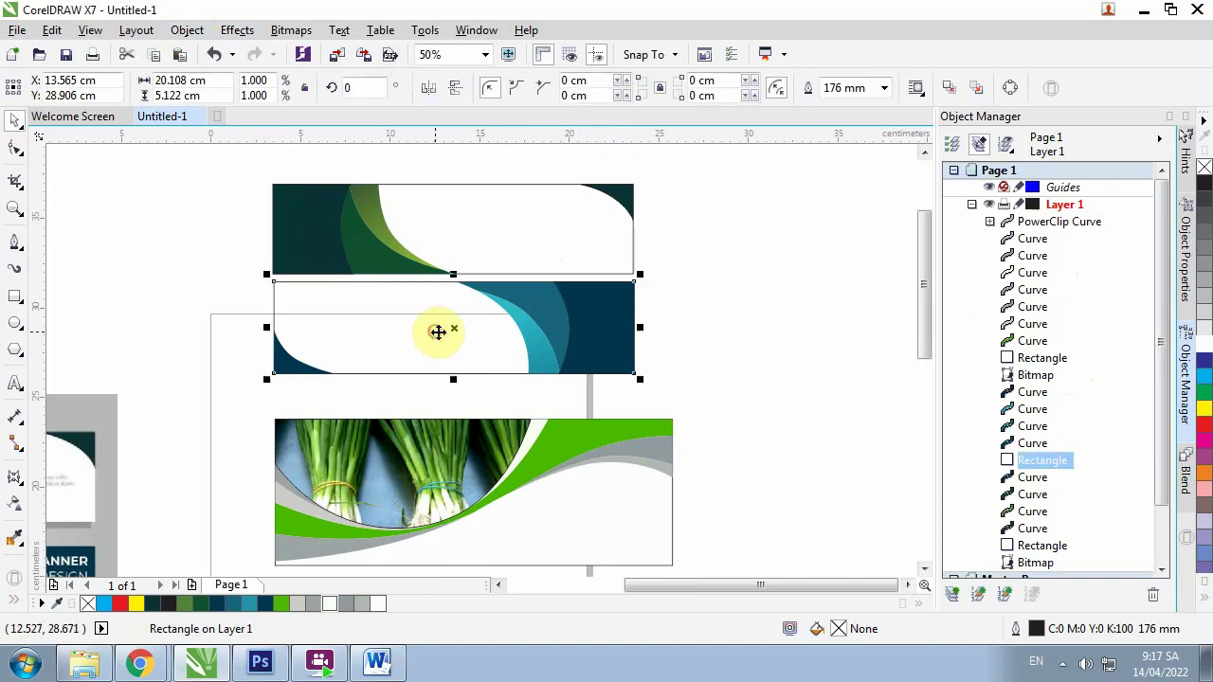
left_click(489, 228)
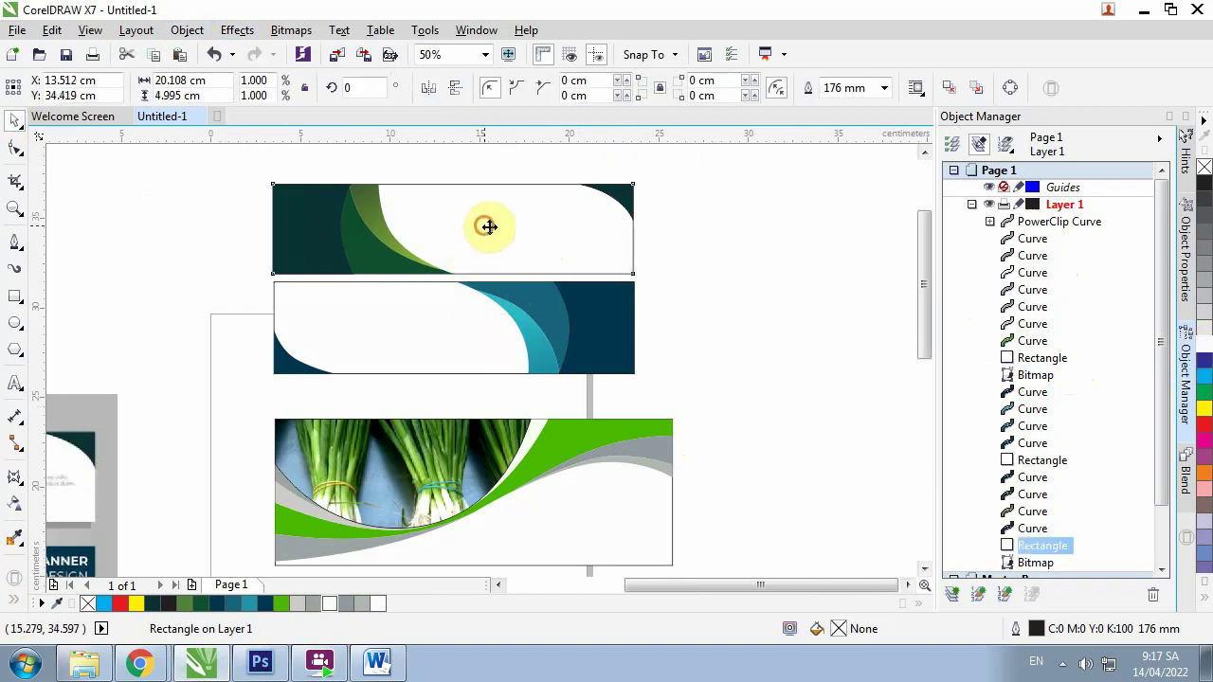
scroll(487, 271, "down", 1)
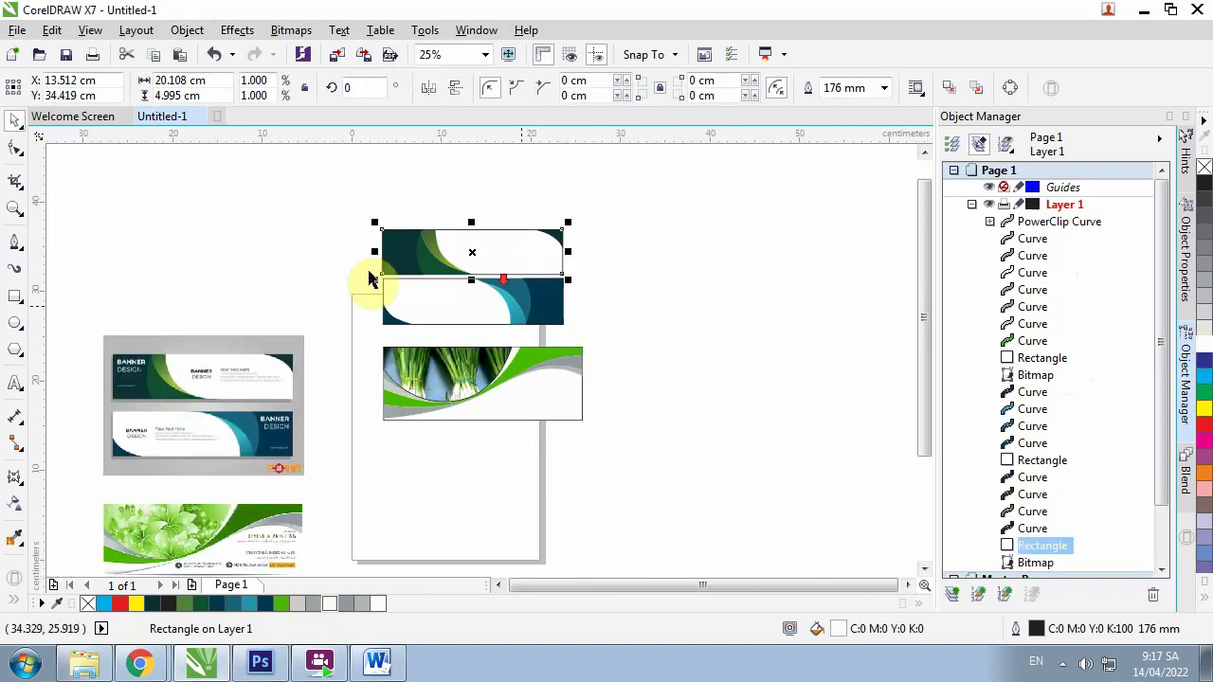
left_click_drag(345, 229, 616, 331)
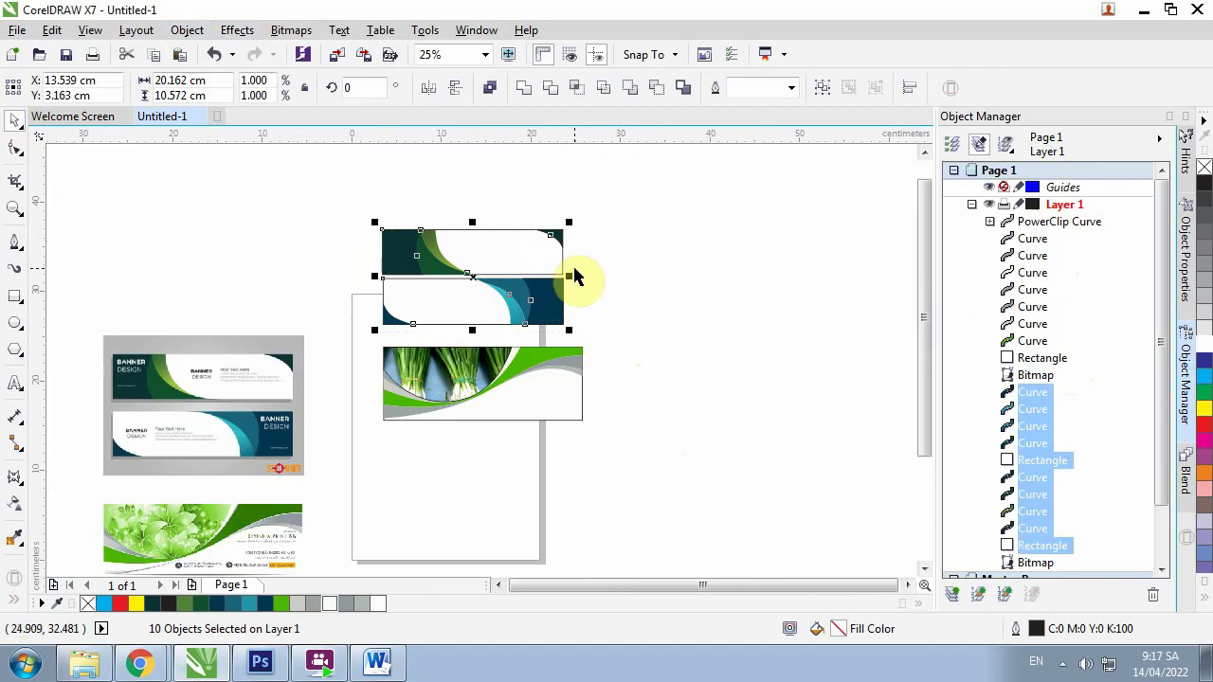
left_click_drag(569, 222, 600, 196)
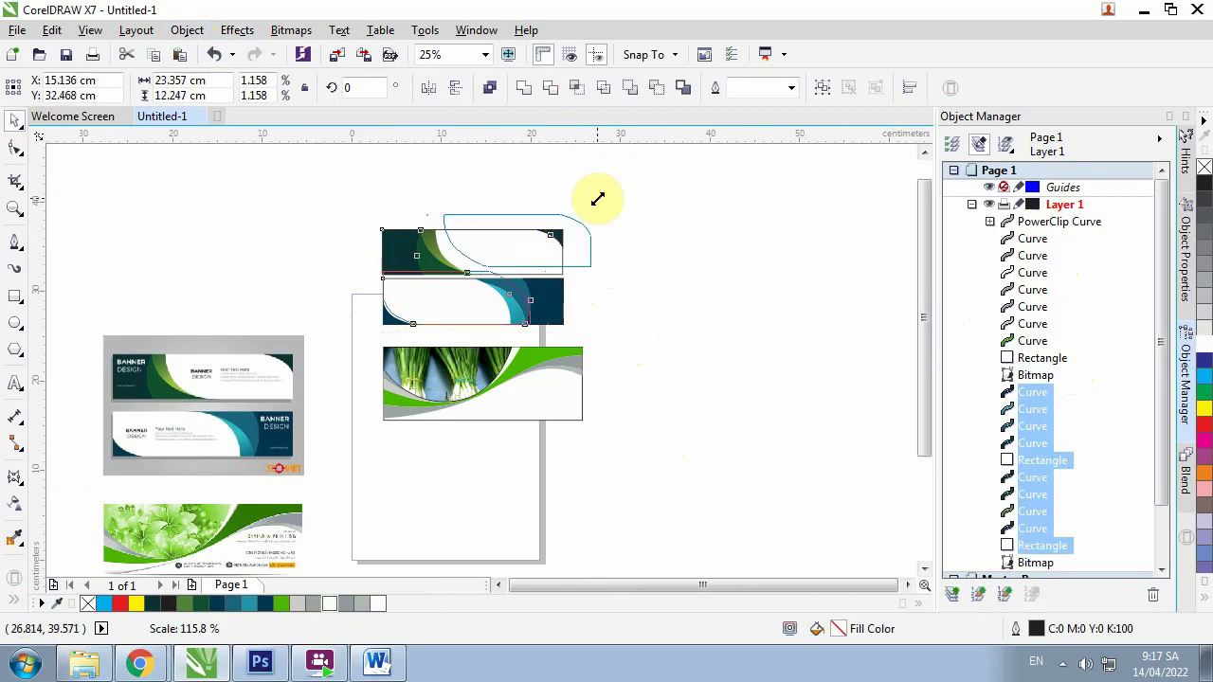
left_click(654, 237)
Widen the green banner to match the others, then move all three banners together
left_click_drag(358, 331, 615, 428)
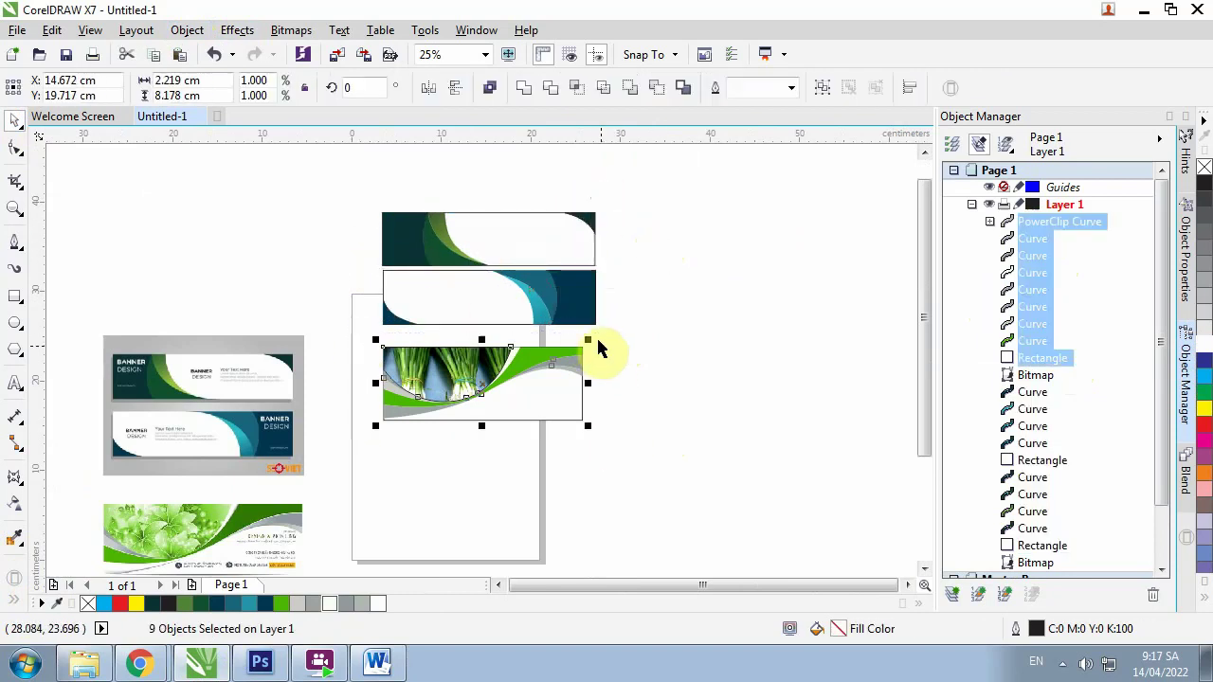
left_click_drag(588, 339, 597, 334)
left_click(676, 336)
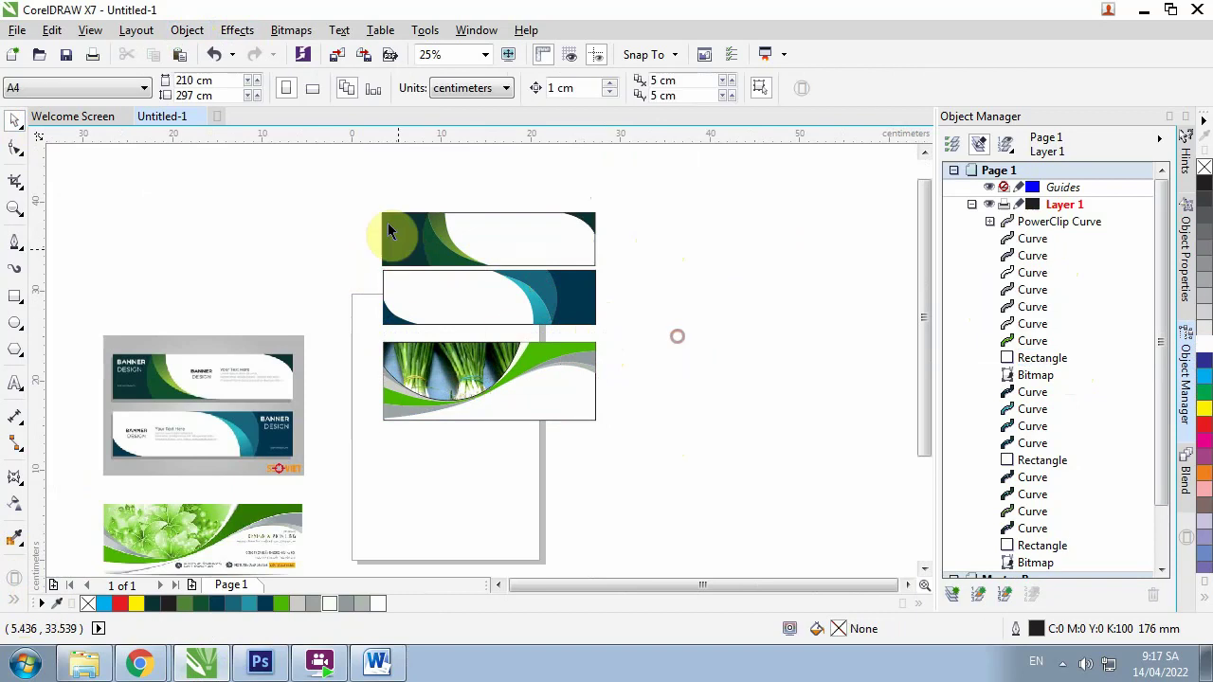
left_click_drag(336, 179, 717, 515)
left_click_drag(500, 393, 496, 358)
scroll(473, 217, "up", 2)
scroll(431, 217, "down", 2)
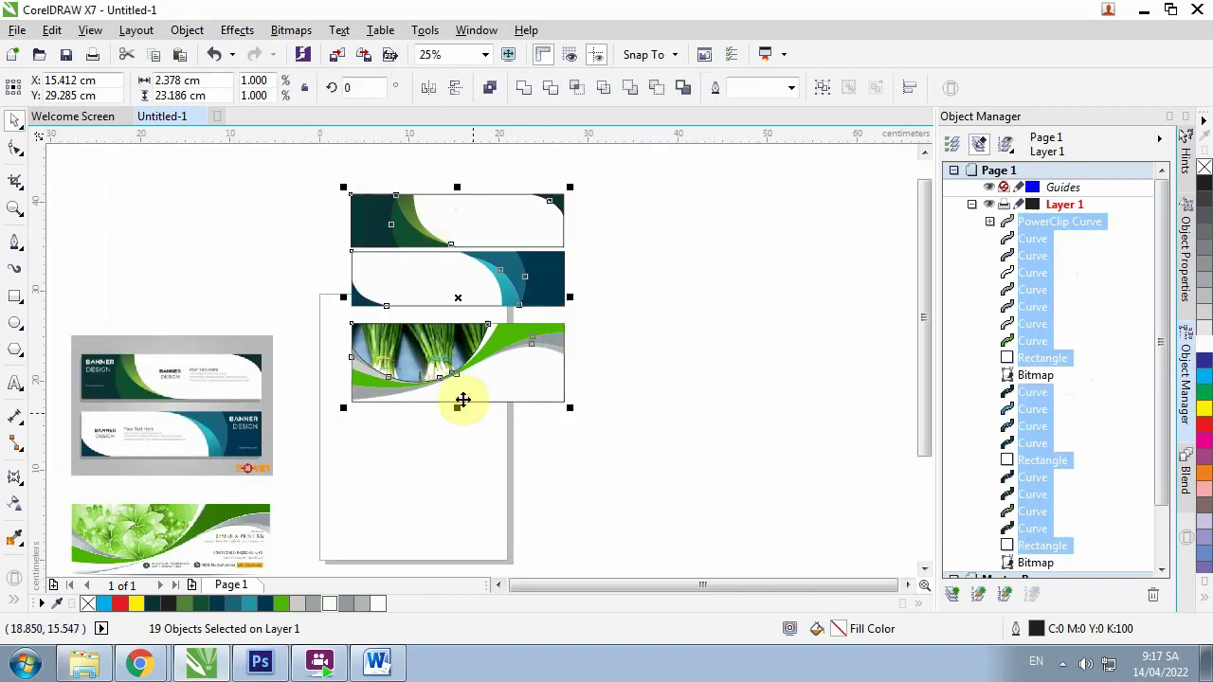
scroll(462, 399, "up", 2)
scroll(474, 388, "down", 1)
left_click(576, 414)
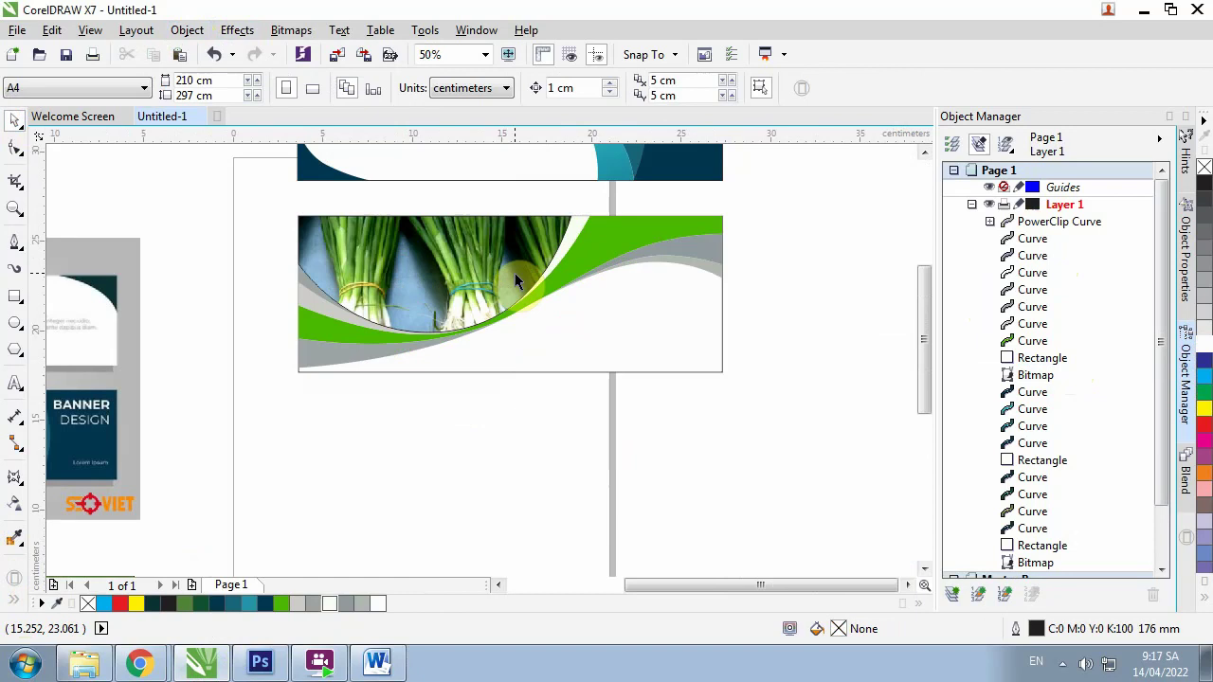
Select the green banner's photo-clipped shape
scroll(426, 273, "up", 1)
scroll(425, 269, "down", 2)
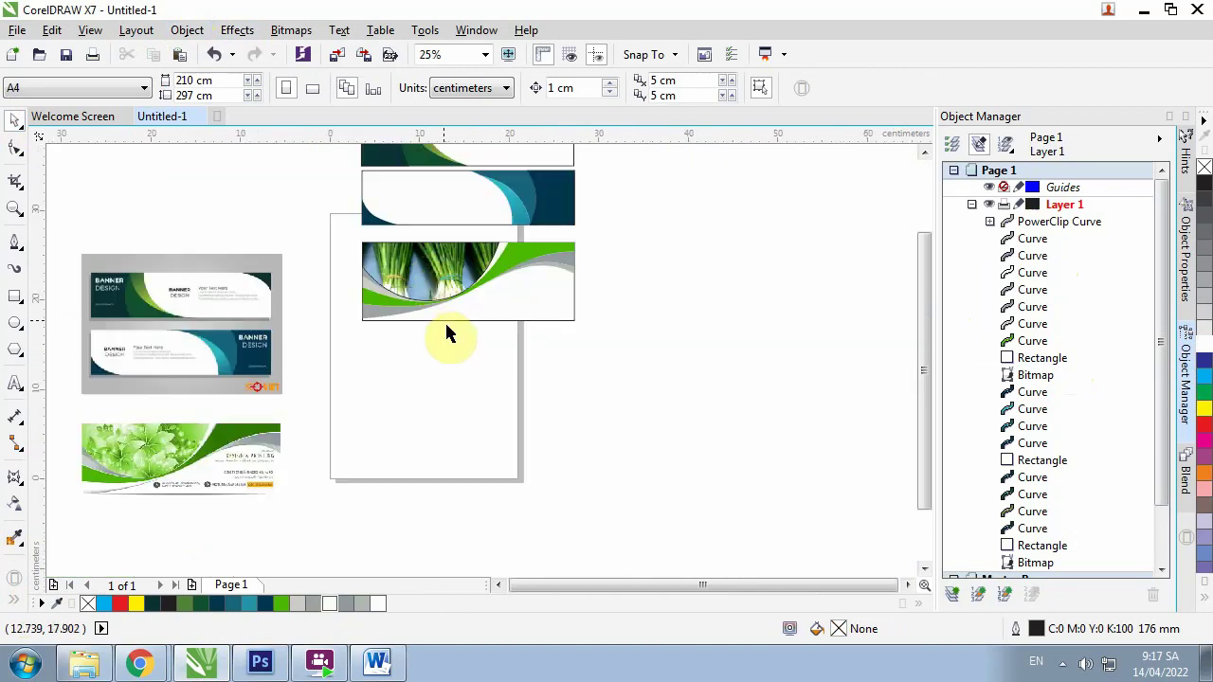
scroll(428, 284, "up", 1)
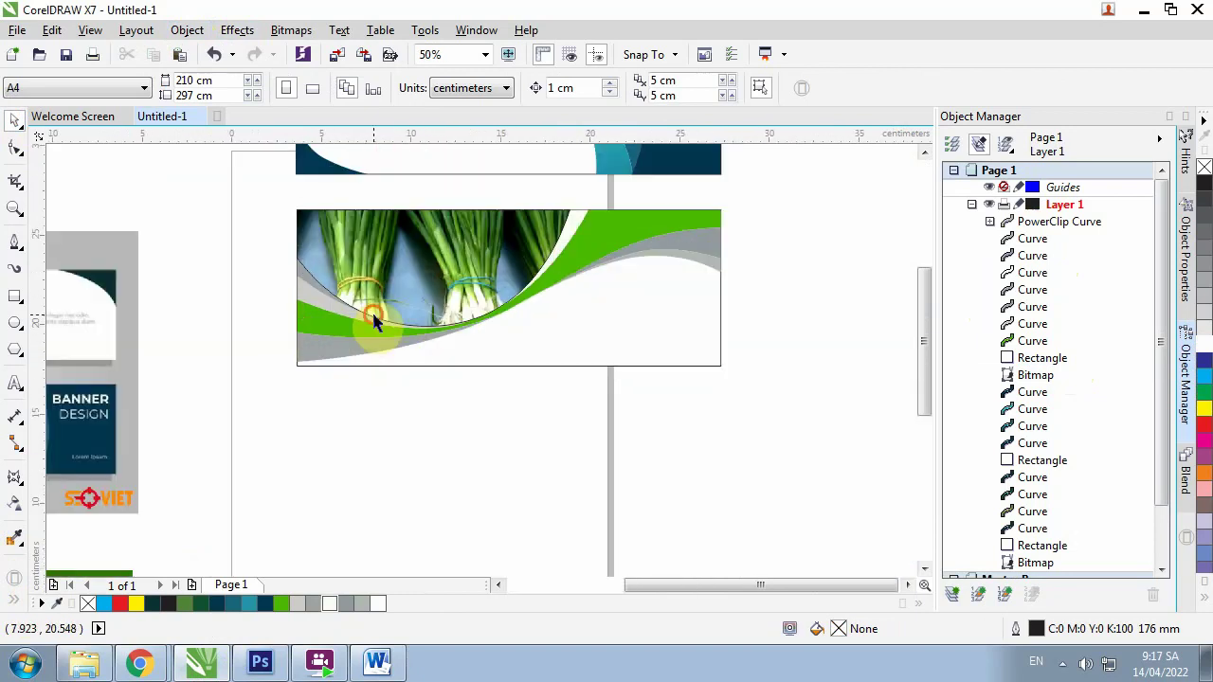
left_click(371, 310)
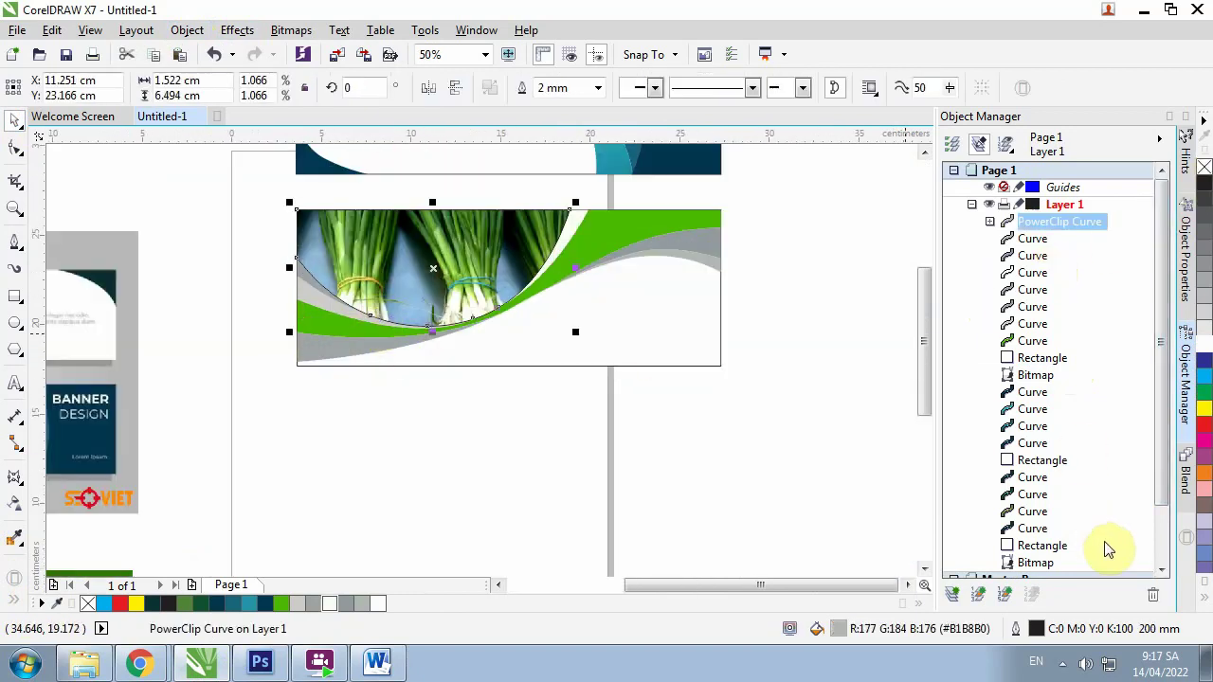
Set the onion banner shape's outline width to None in Outline Pen
double_click(1036, 631)
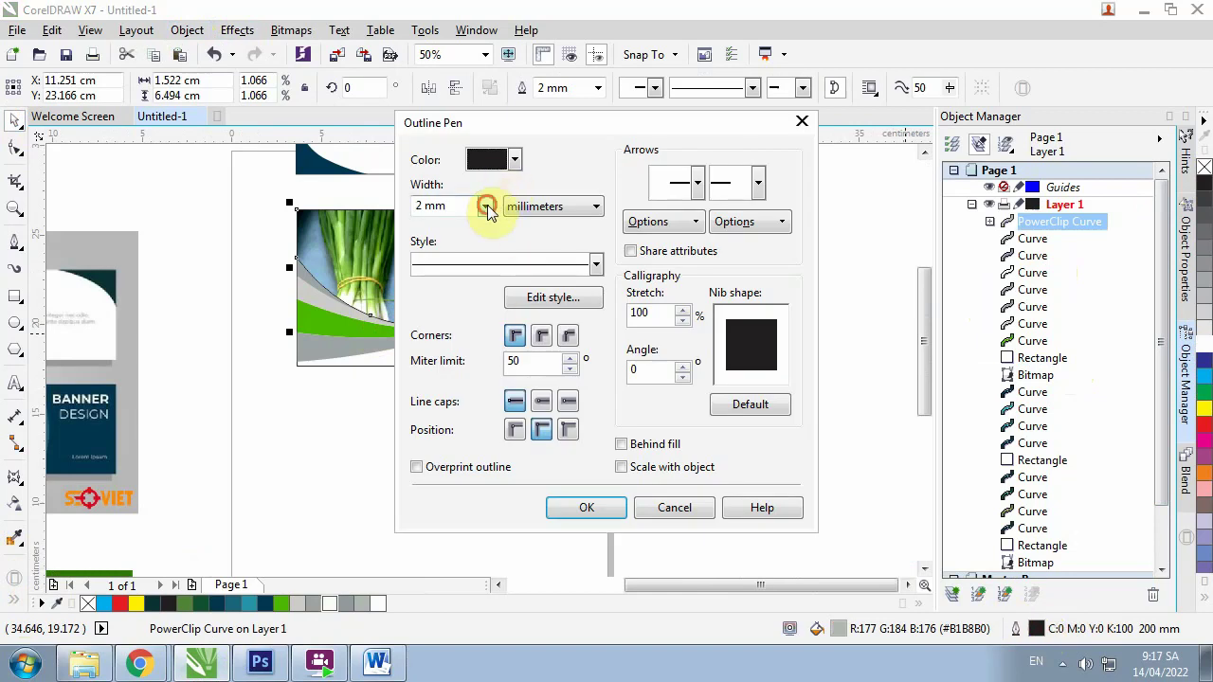
left_click(488, 209)
left_click(433, 228)
left_click(592, 508)
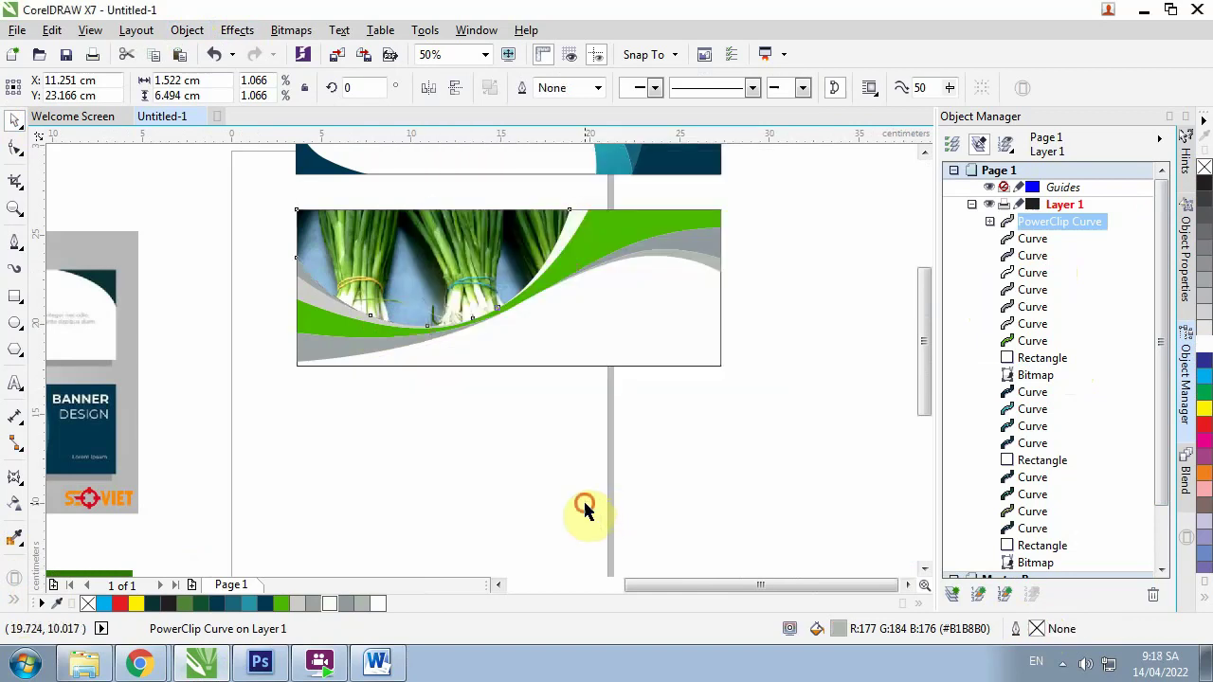
scroll(379, 235, "up", 1)
scroll(379, 235, "down", 2)
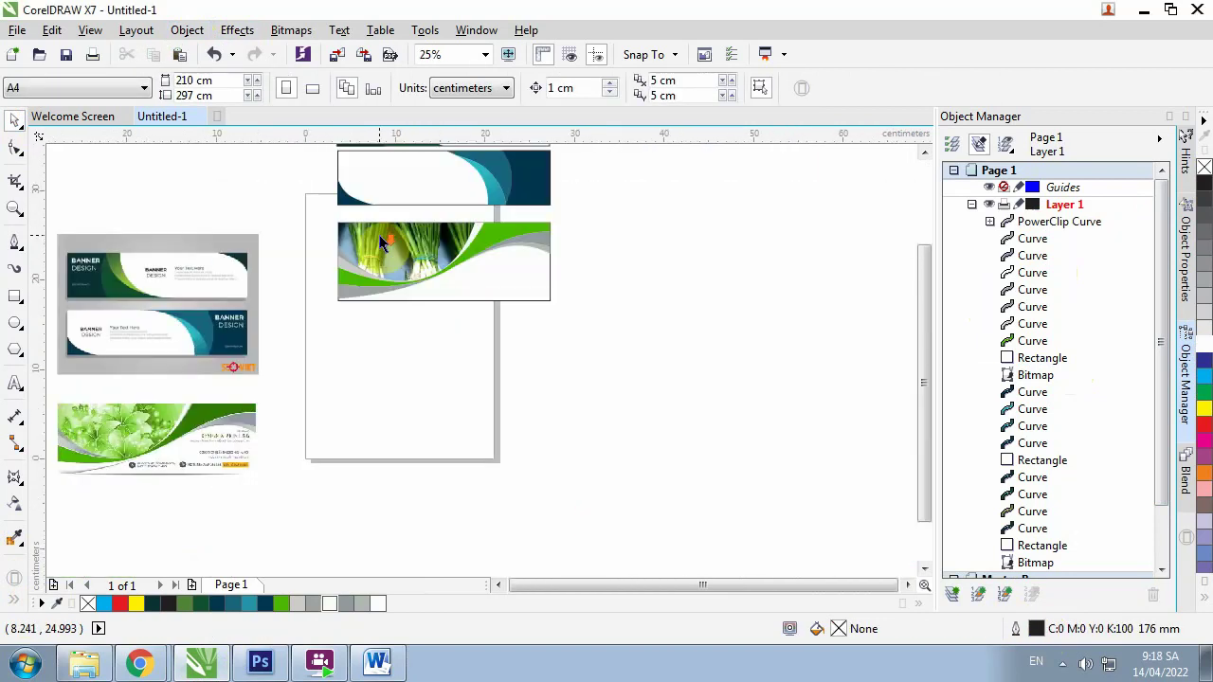
scroll(449, 254, "down", 1)
scroll(434, 183, "up", 1)
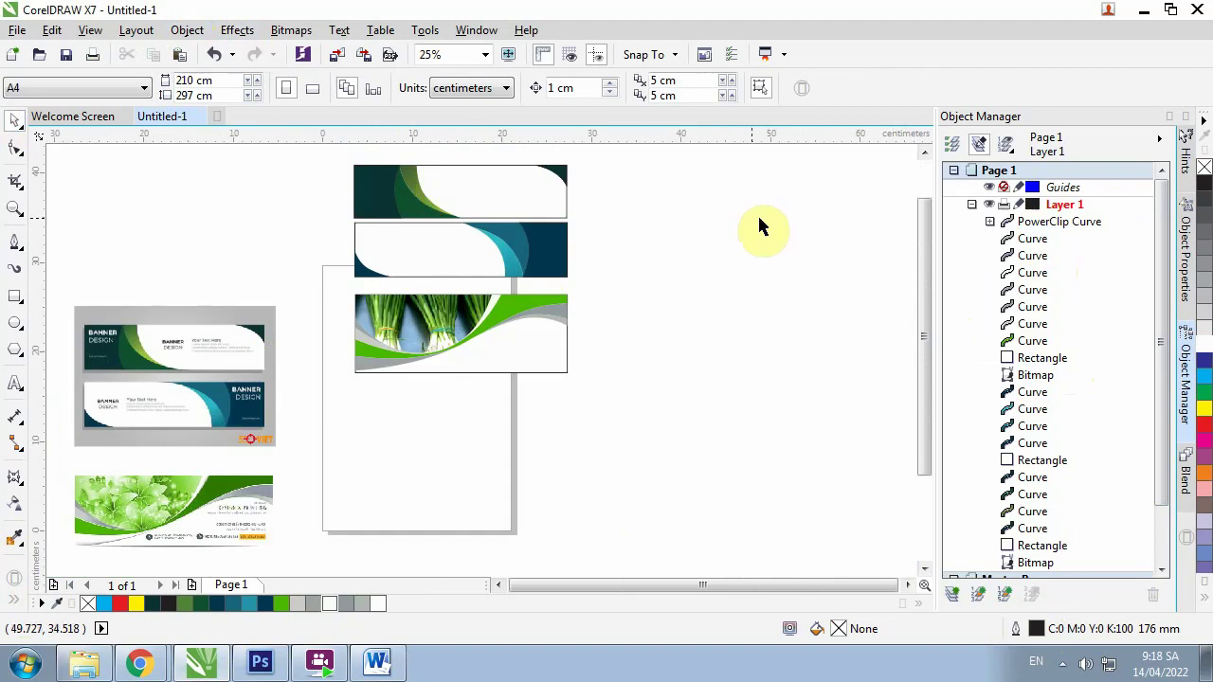
Shift all three banners together slightly left and down
left_click_drag(325, 149, 606, 398)
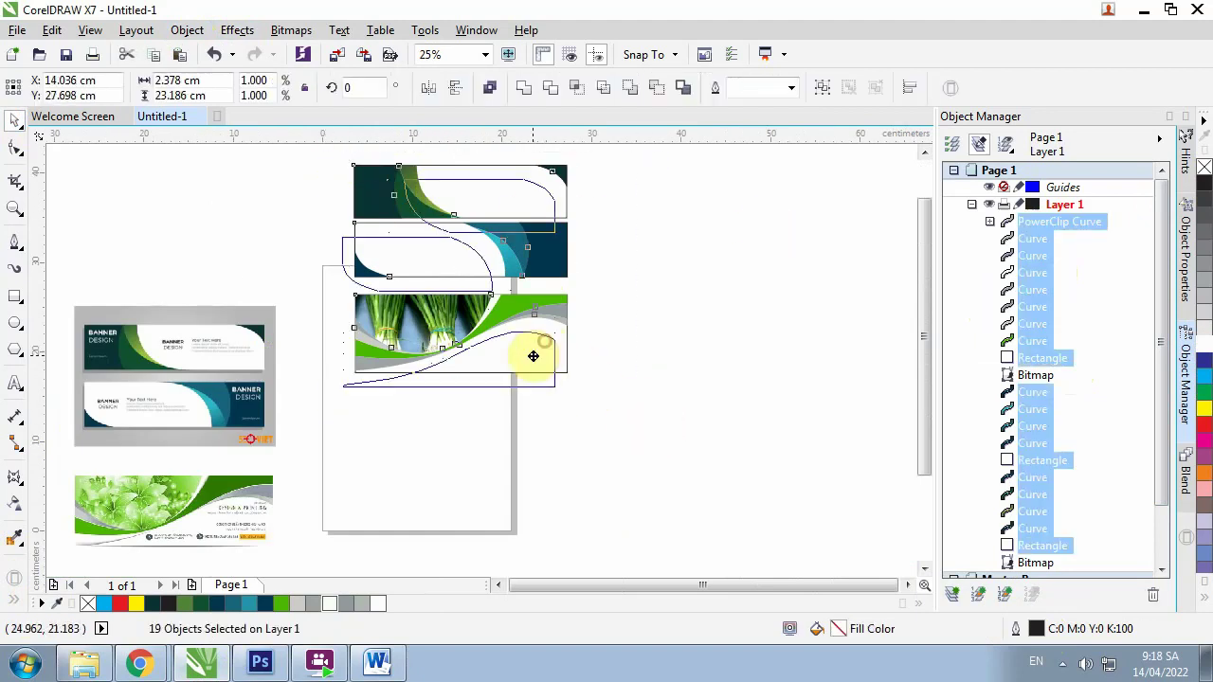
left_click_drag(548, 336, 534, 352)
left_click(642, 382)
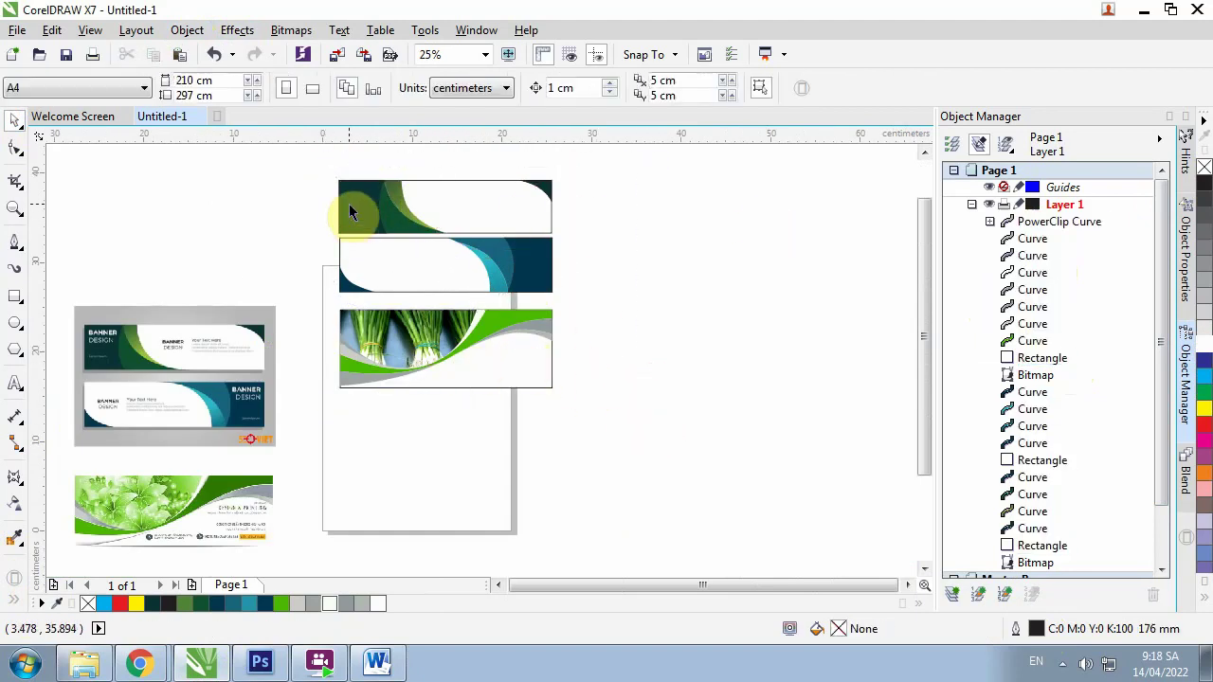
left_click_drag(316, 170, 625, 431)
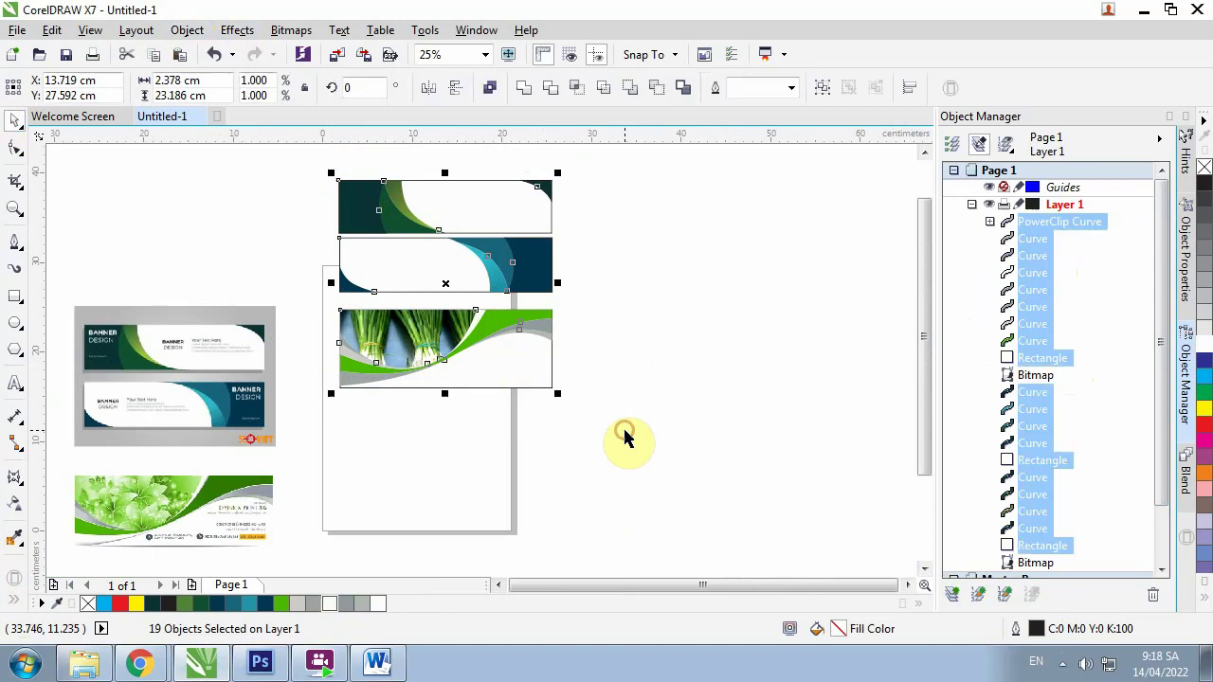
left_click(624, 437)
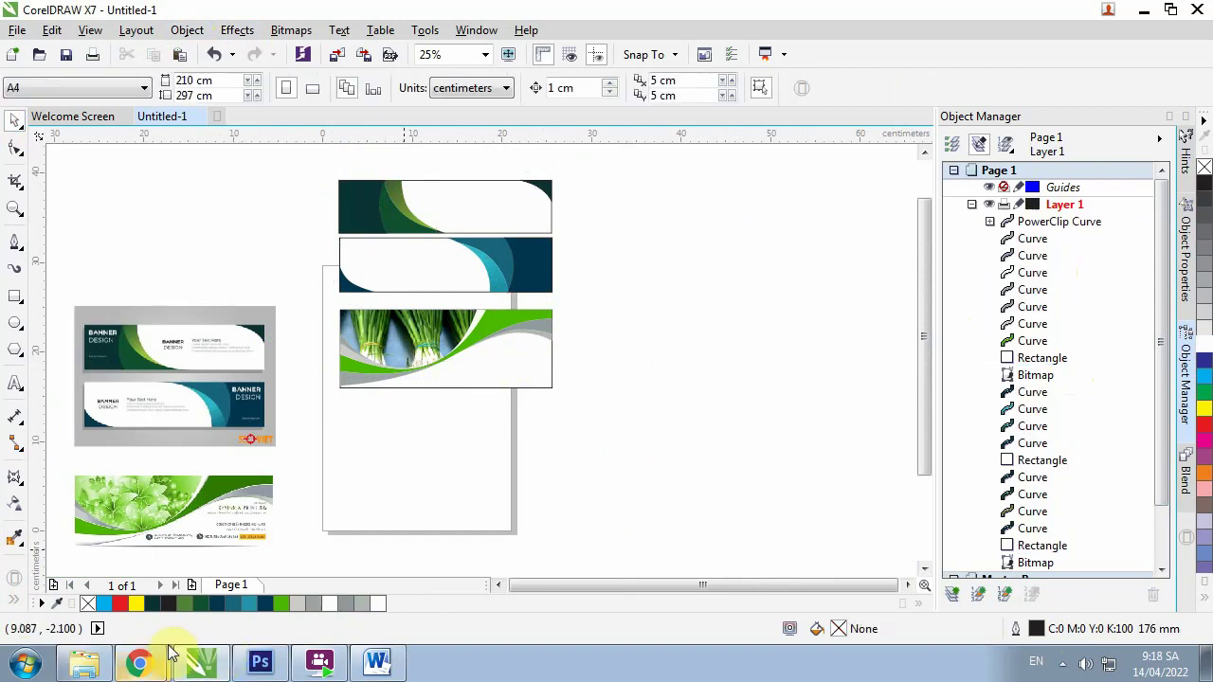
Search Google Images for 'banner' and scroll through the results
left_click(144, 591)
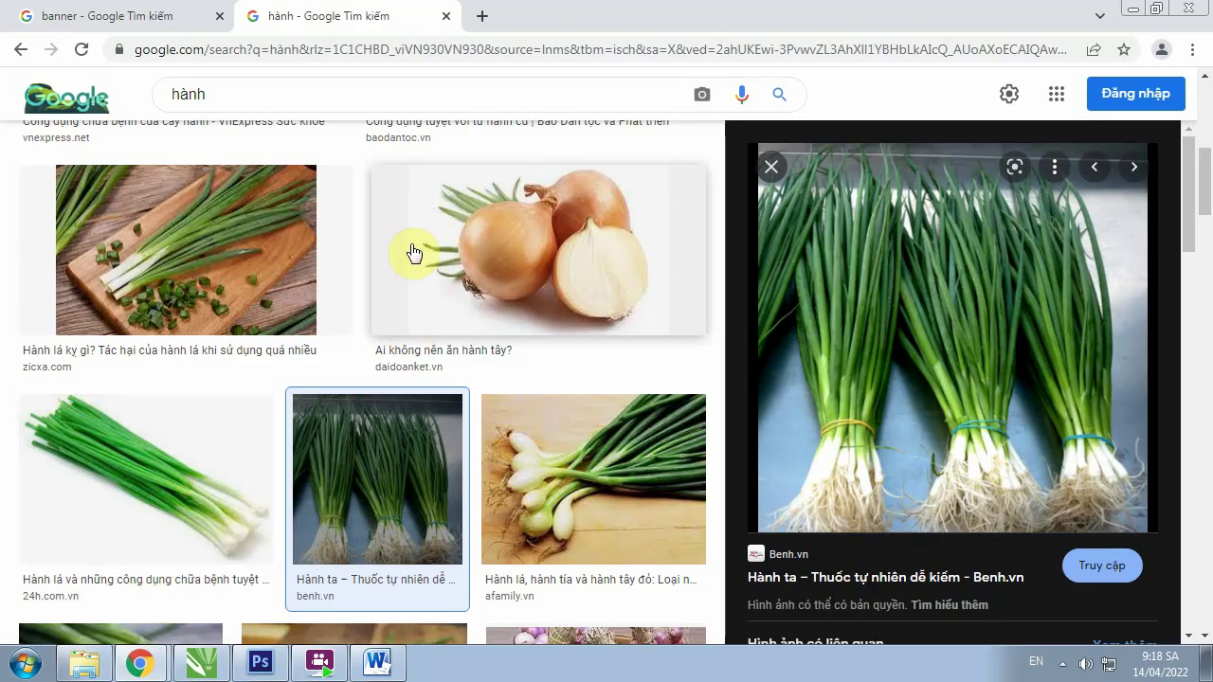
left_click(312, 95)
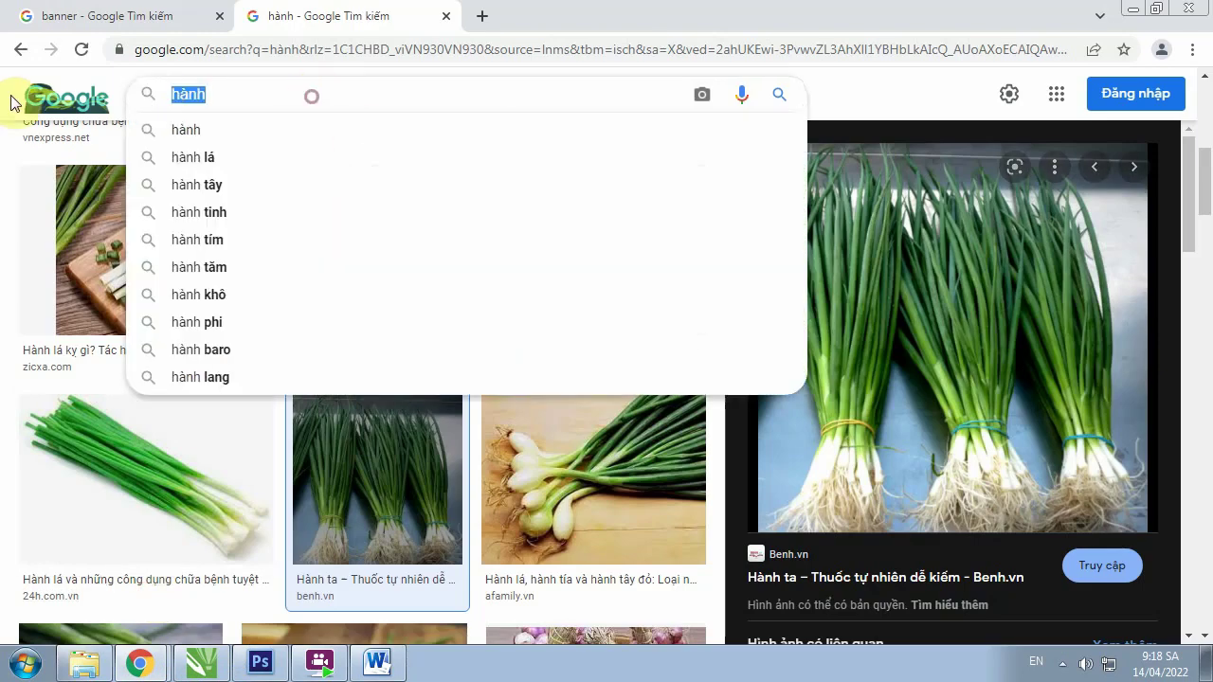
type("banner")
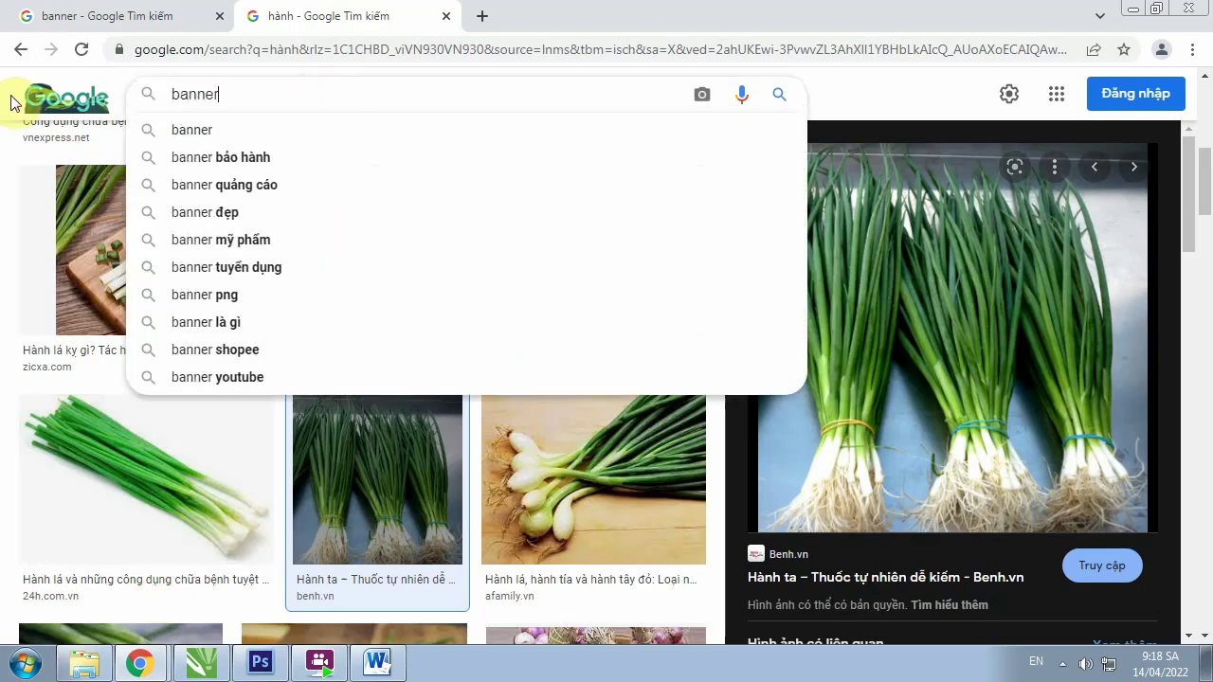
key("Return")
scroll(769, 332, "down", 4)
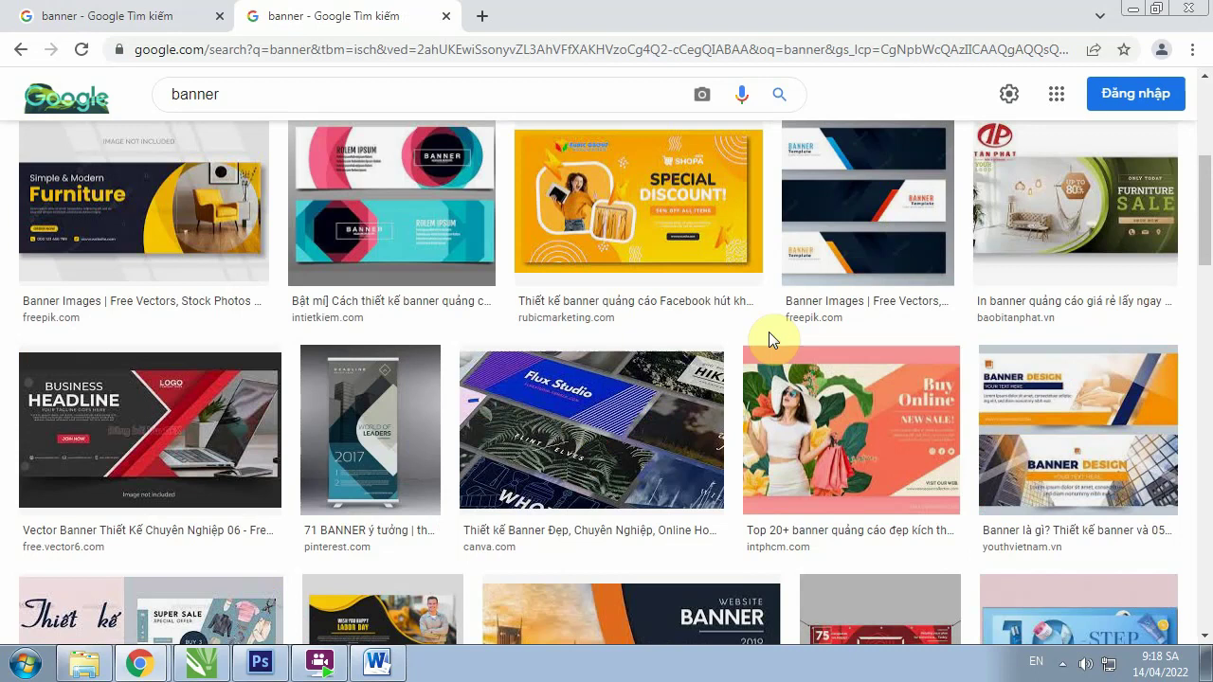
scroll(671, 308, "down", 2)
scroll(672, 307, "down", 4)
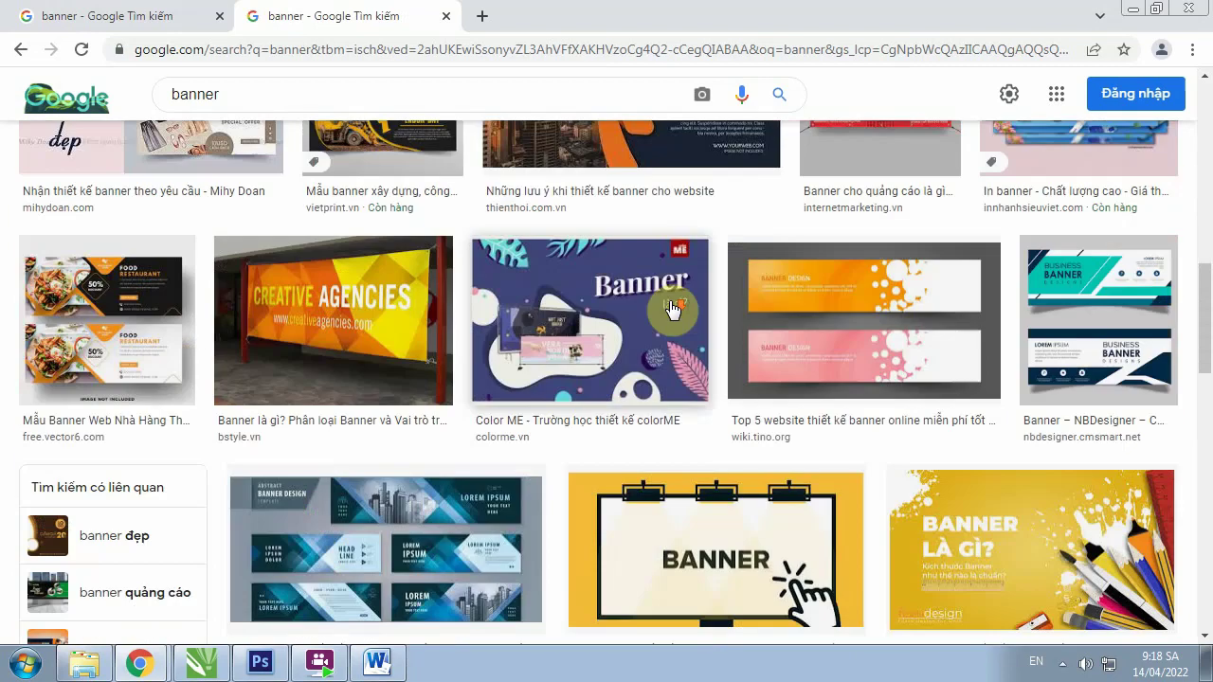
scroll(672, 308, "down", 4)
scroll(672, 308, "down", 4)
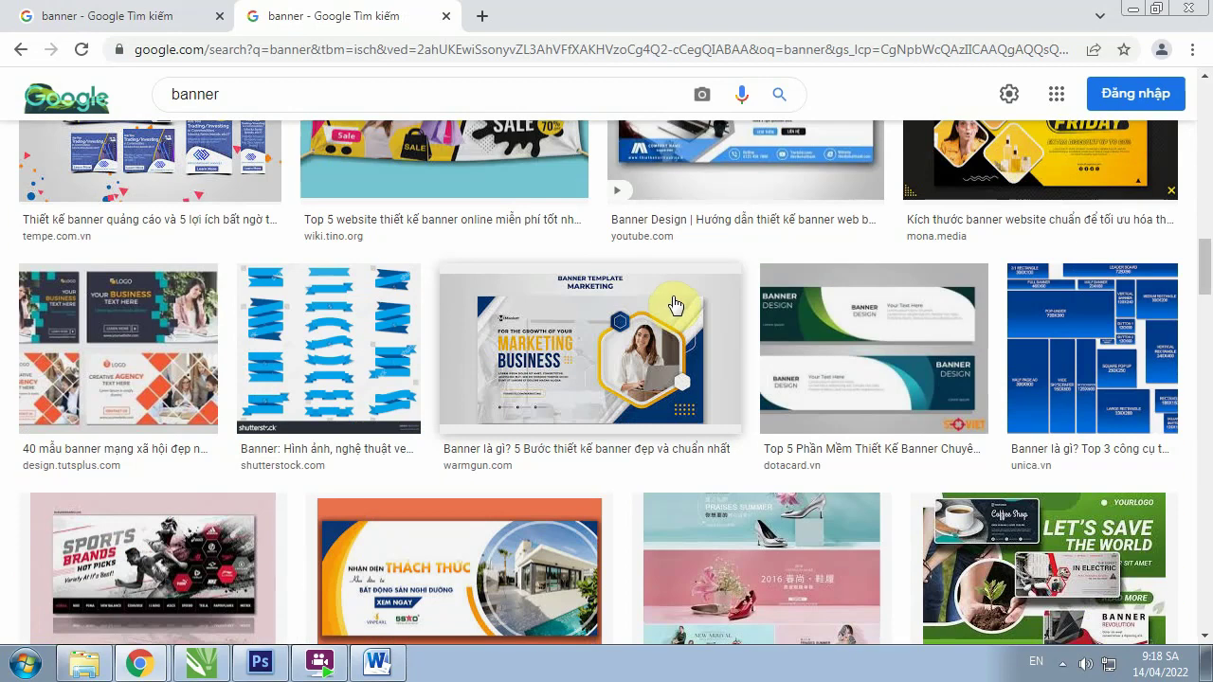
scroll(676, 304, "down", 3)
scroll(675, 304, "down", 3)
scroll(678, 301, "down", 4)
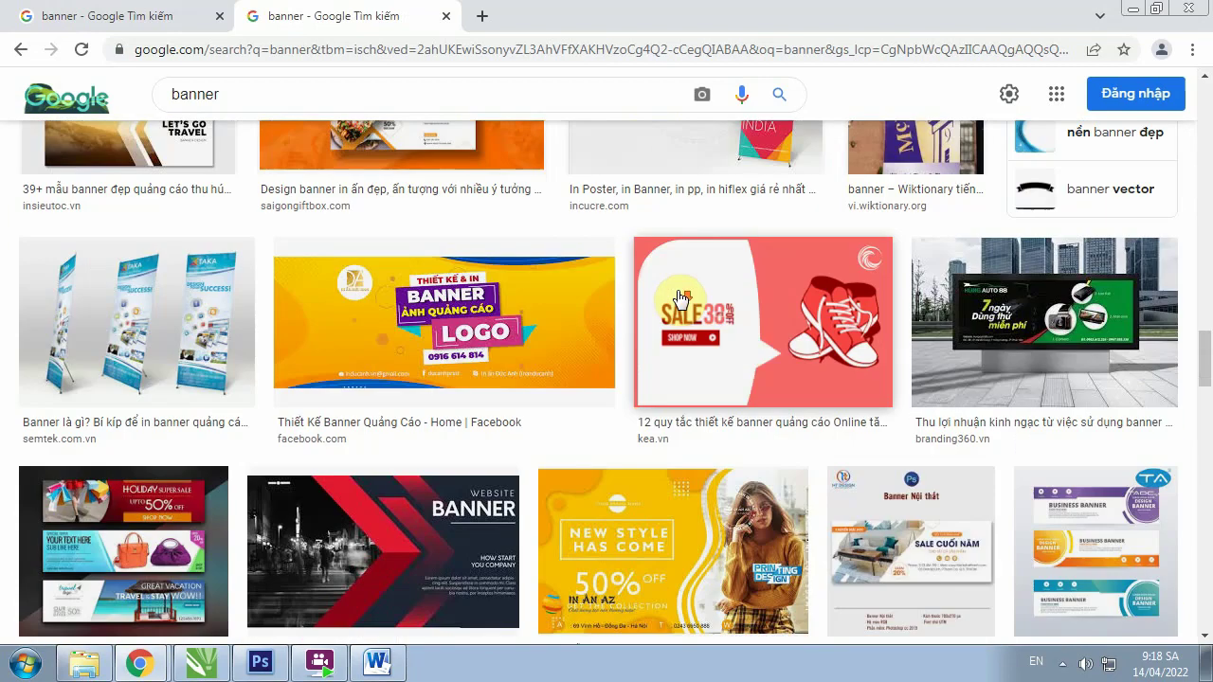
scroll(681, 296, "down", 3)
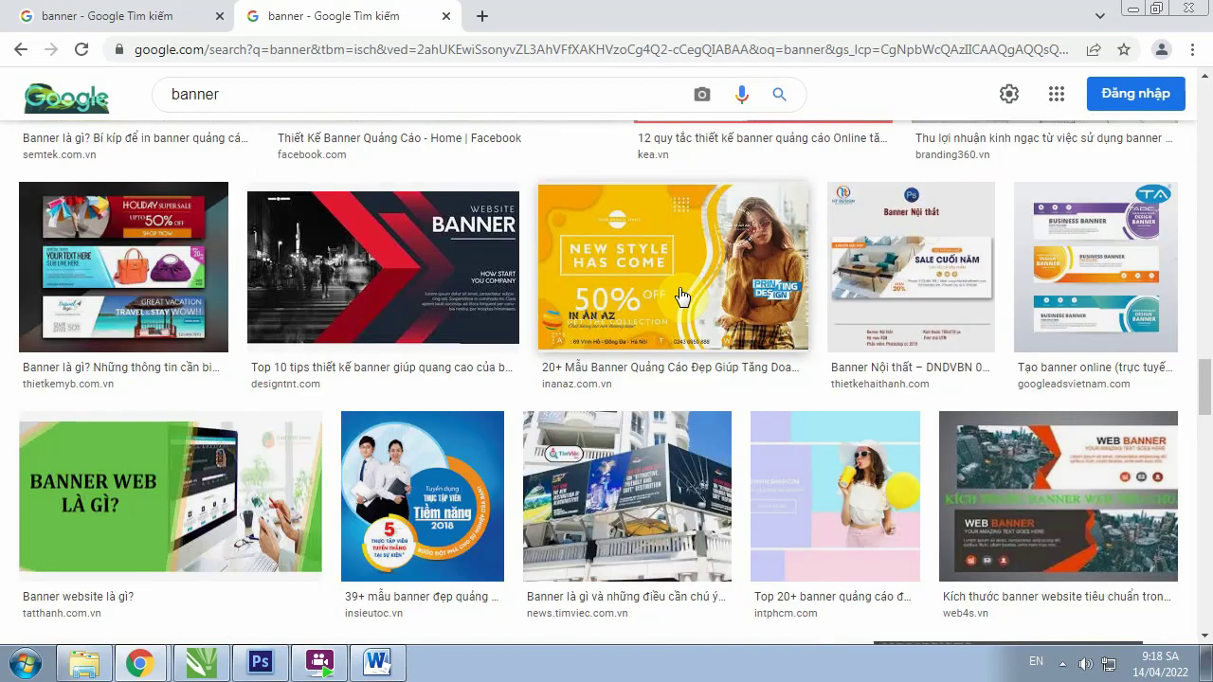
Copy the recruitment poster image from its preview and return to CorelDRAW
left_click(438, 440)
left_click(446, 453)
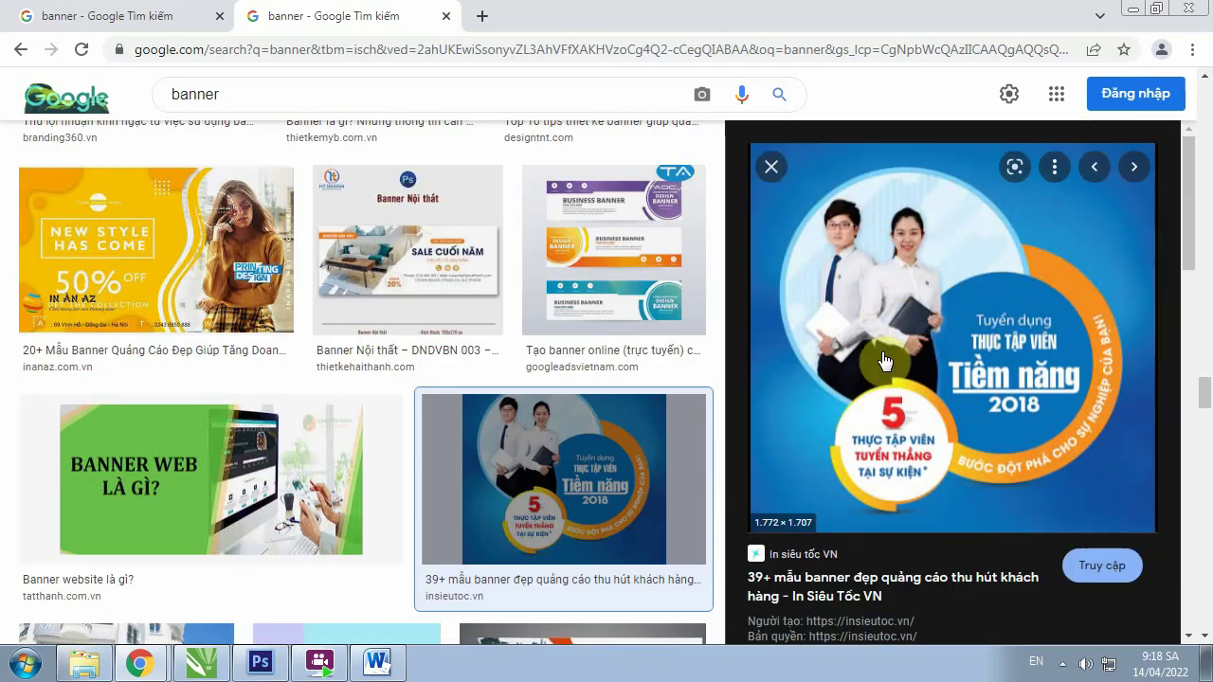
right_click(932, 276)
left_click(993, 492)
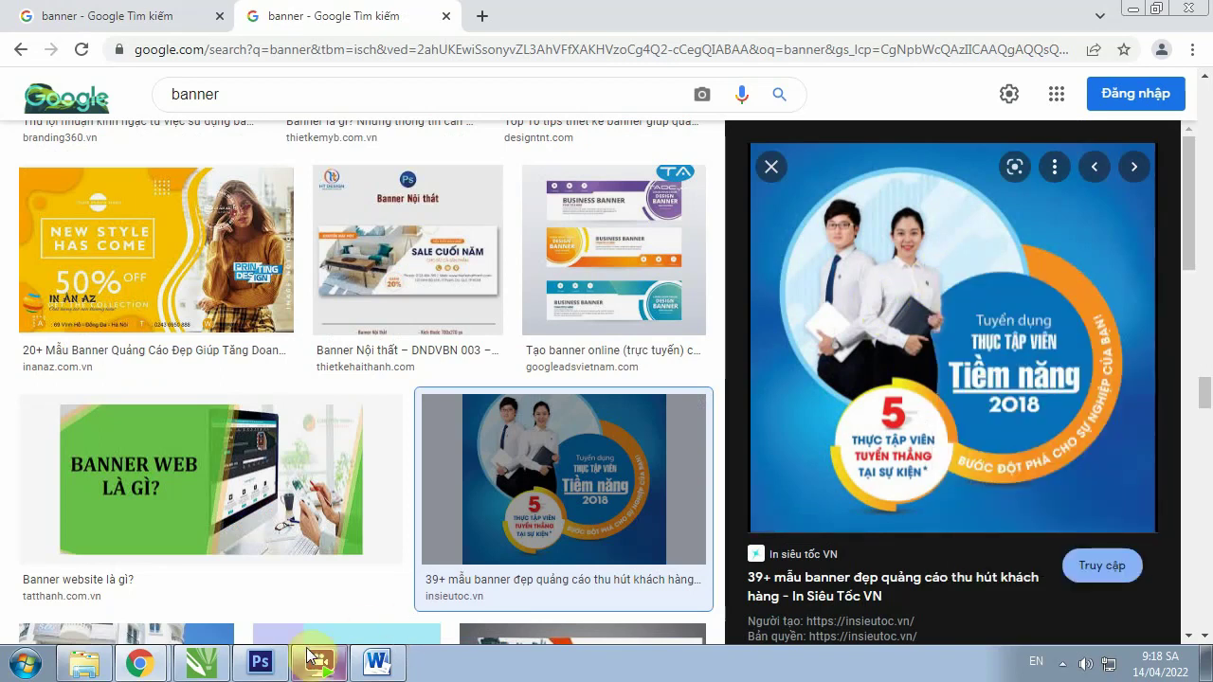
left_click(201, 663)
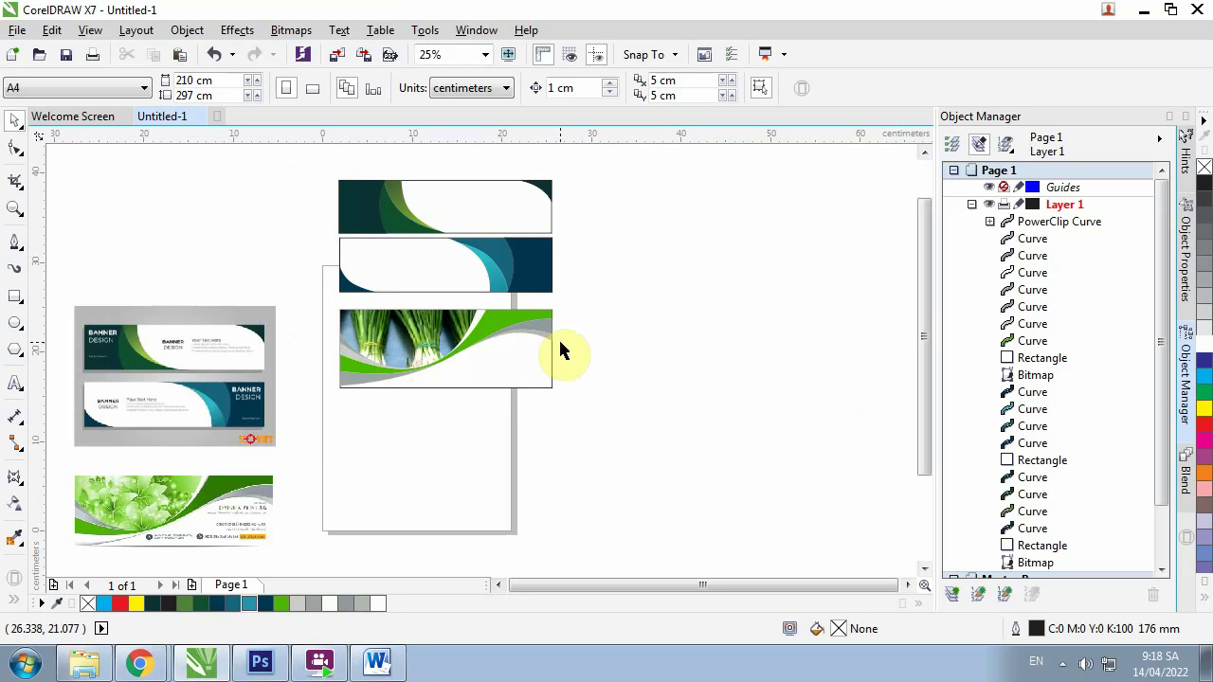
Paste the copied recruitment poster onto the canvas beside the banners
key("ctrl+v")
scroll(539, 352, "down", 3)
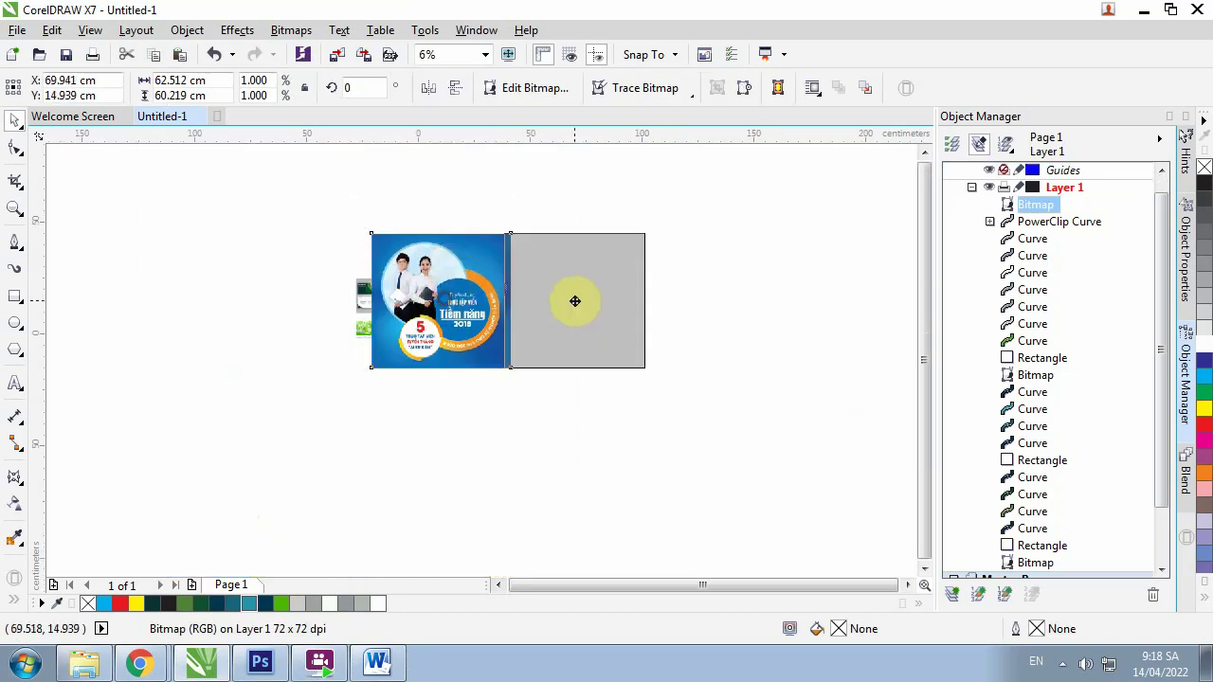
left_click_drag(574, 300, 574, 301)
scroll(615, 213, "up", 2)
scroll(656, 215, "up", 1)
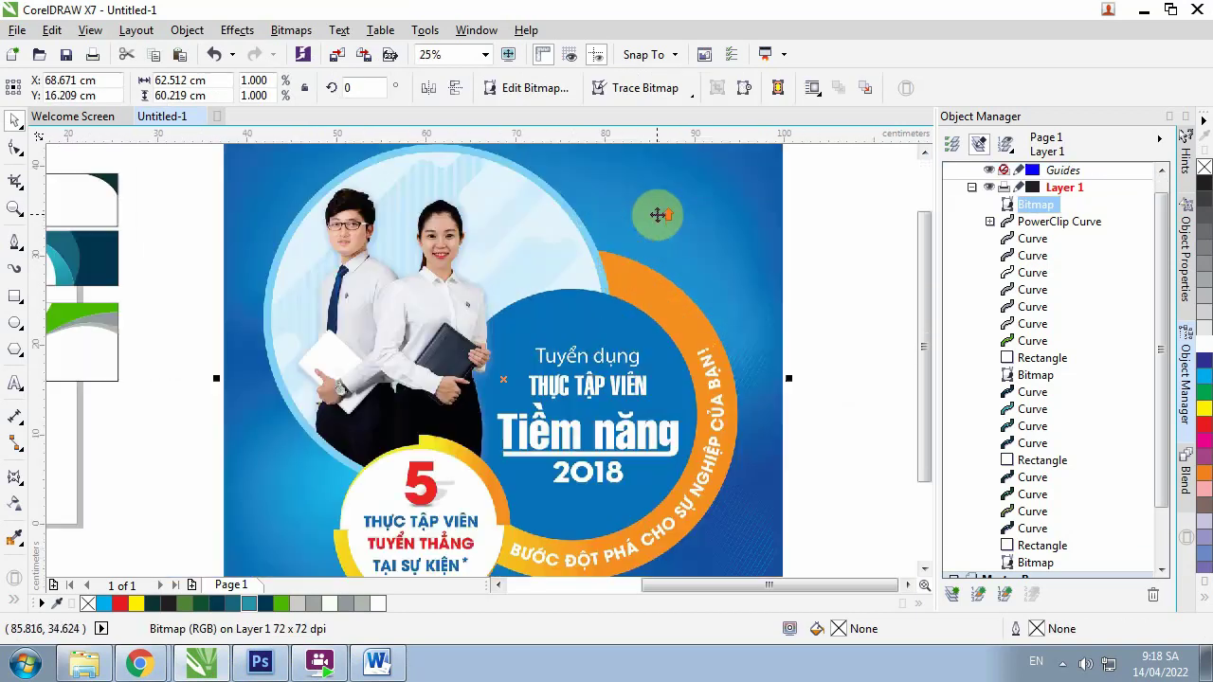
scroll(464, 199, "down", 1)
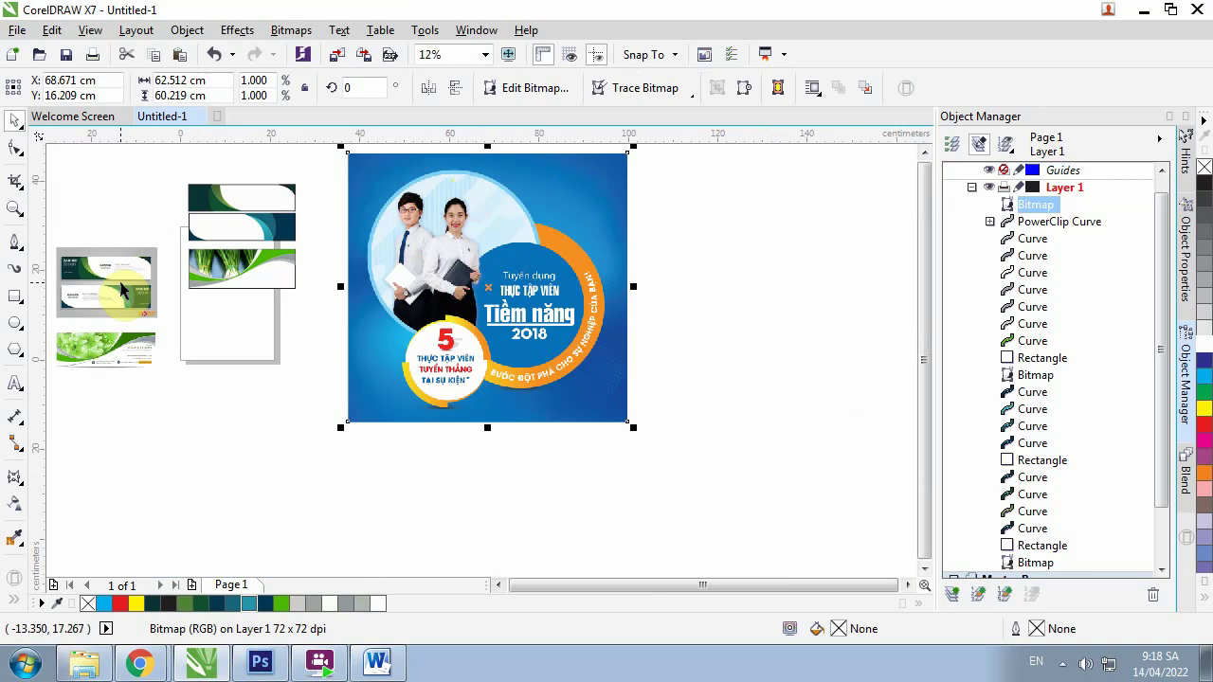
Draw a rectangle matching the poster bitmap's outer edges
left_click(15, 296)
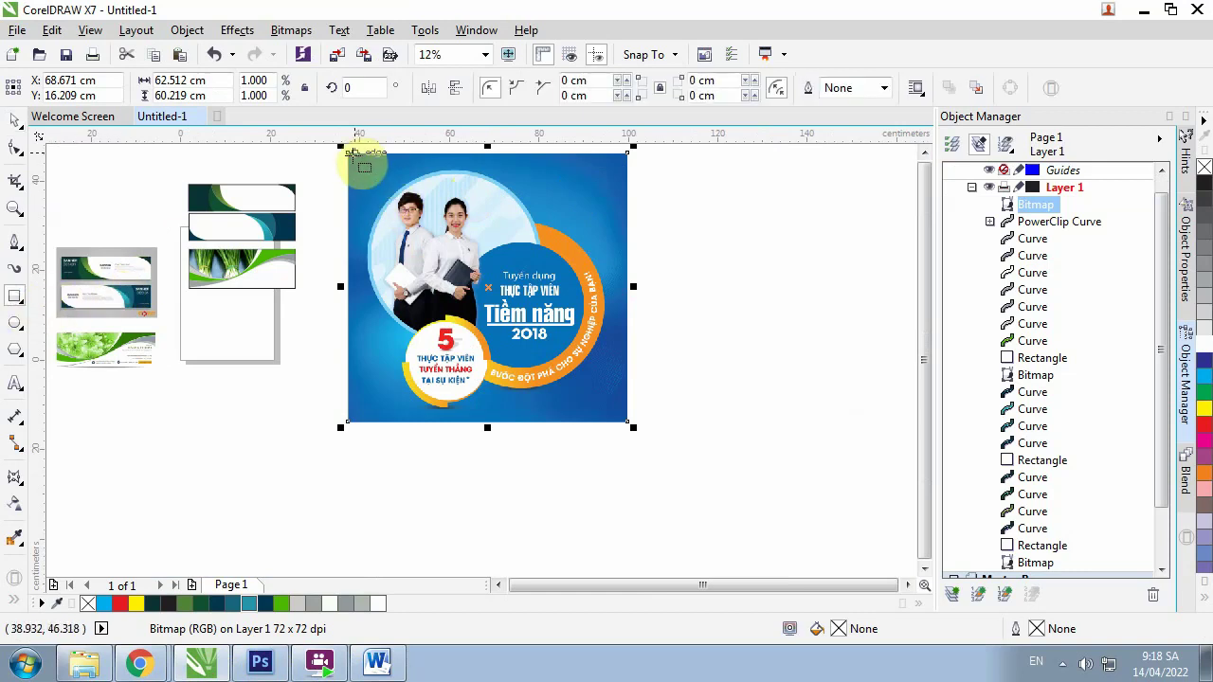
left_click_drag(348, 154, 626, 422)
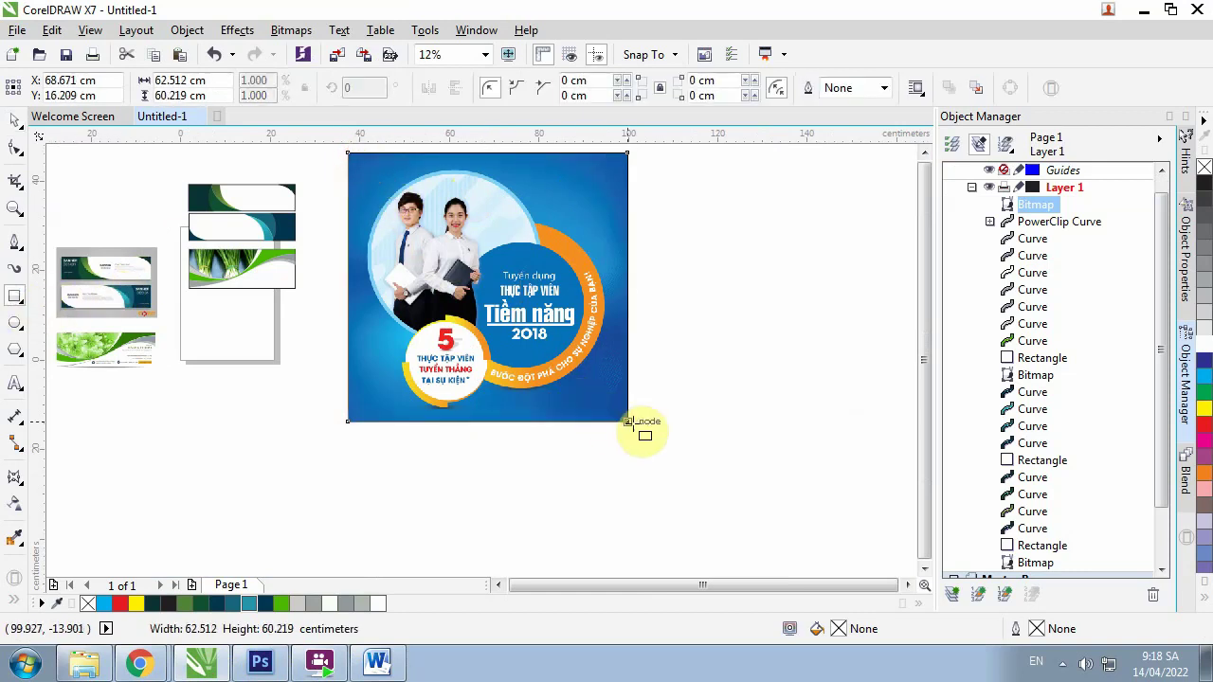
scroll(459, 189, "up", 2)
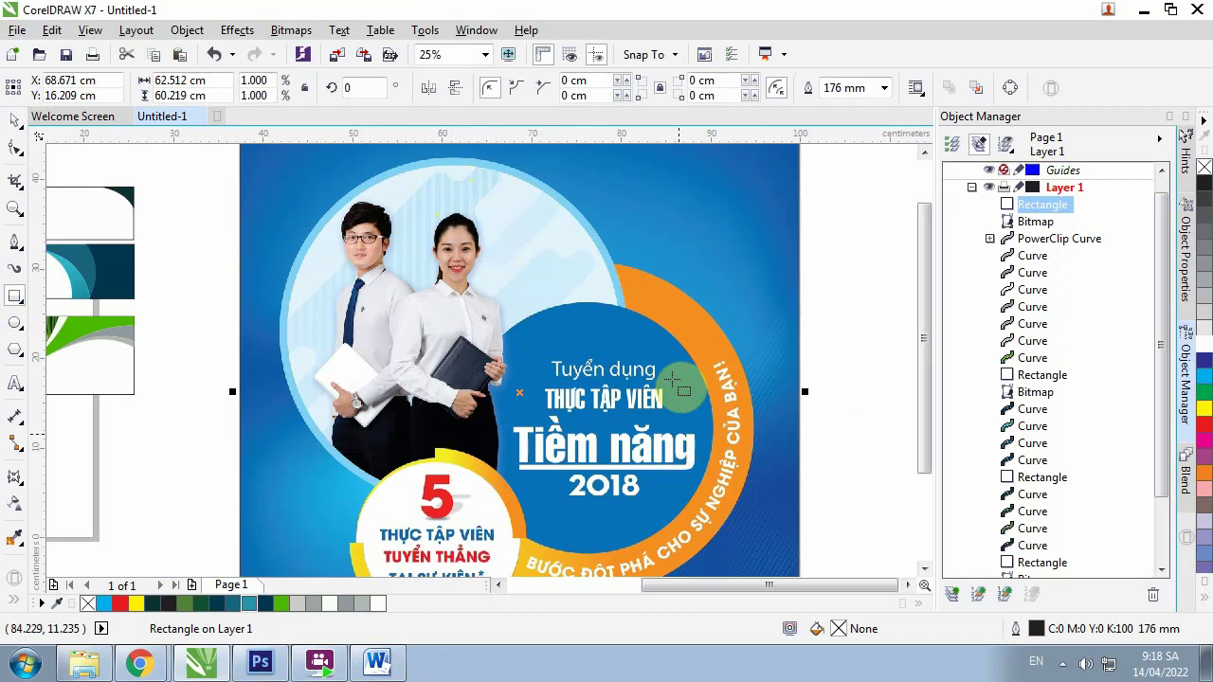
scroll(417, 222, "down", 1)
scroll(433, 263, "up", 1)
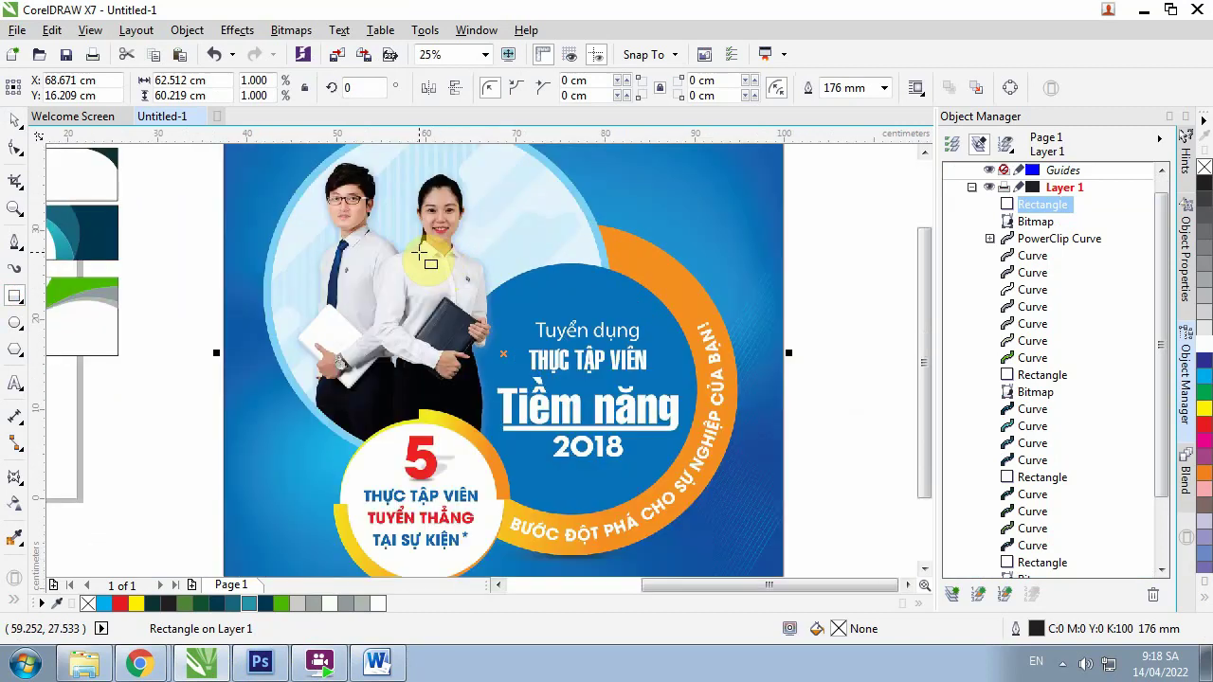
scroll(420, 254, "down", 2)
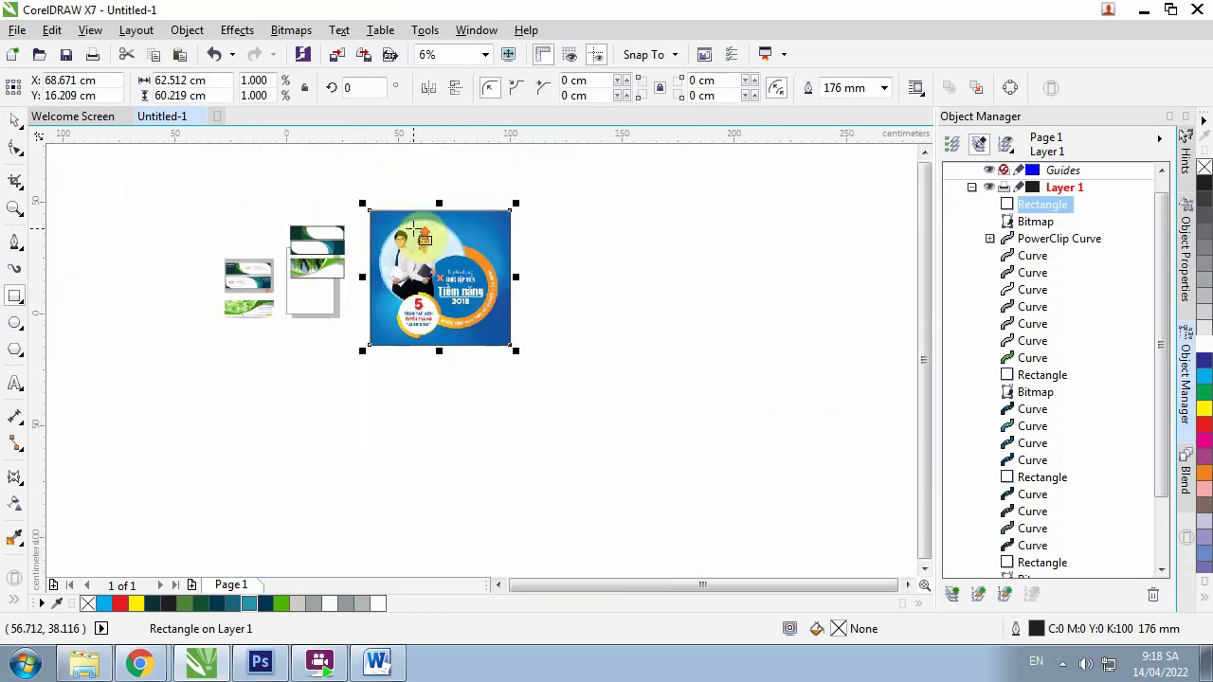
scroll(414, 228, "up", 2)
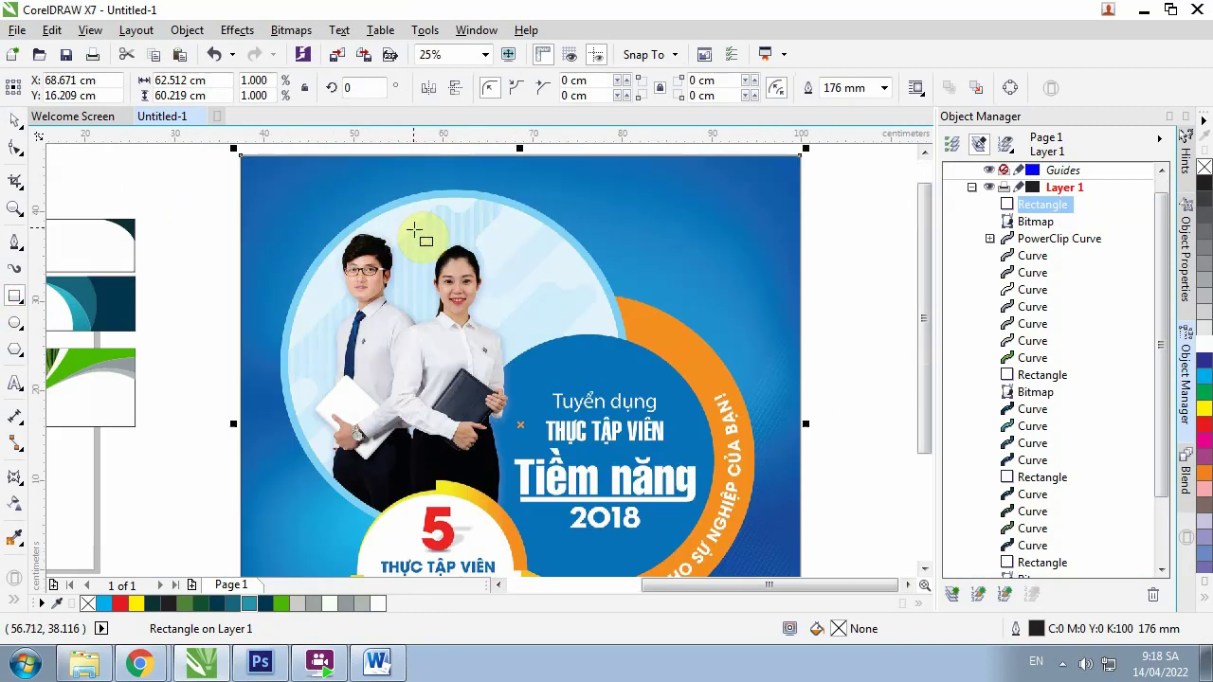
Draw a circle of about 37 cm and position it over the poster's photo circle
left_click(17, 324)
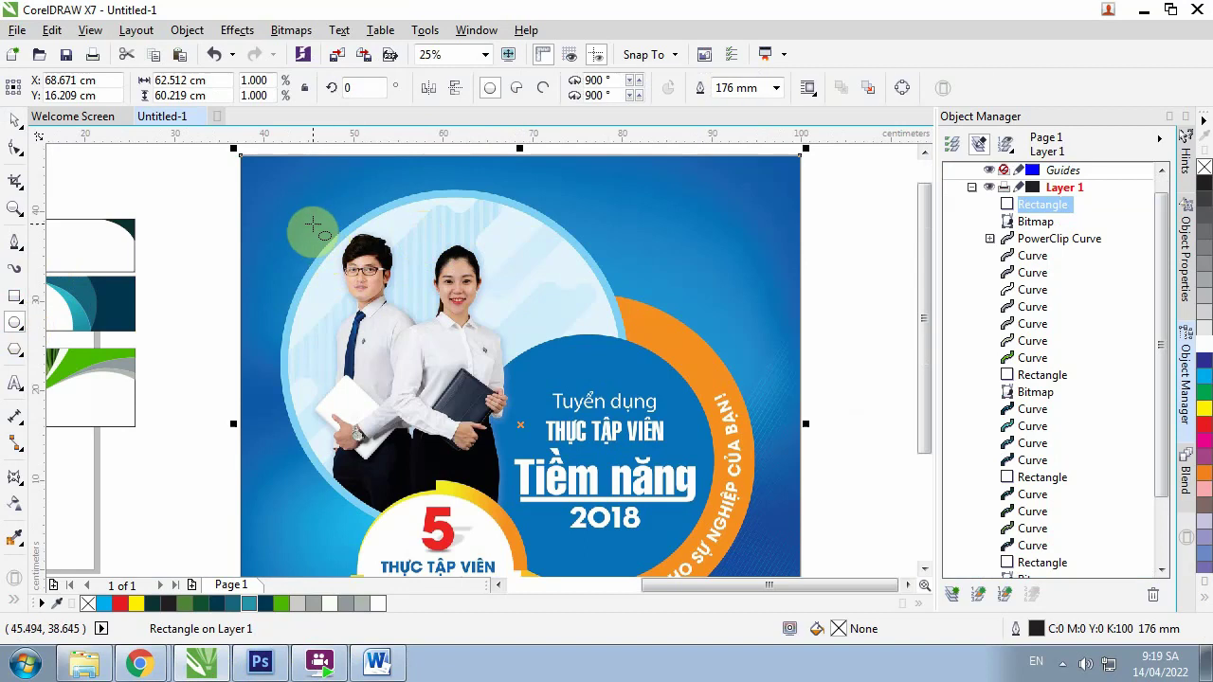
left_click_drag(313, 224, 603, 483)
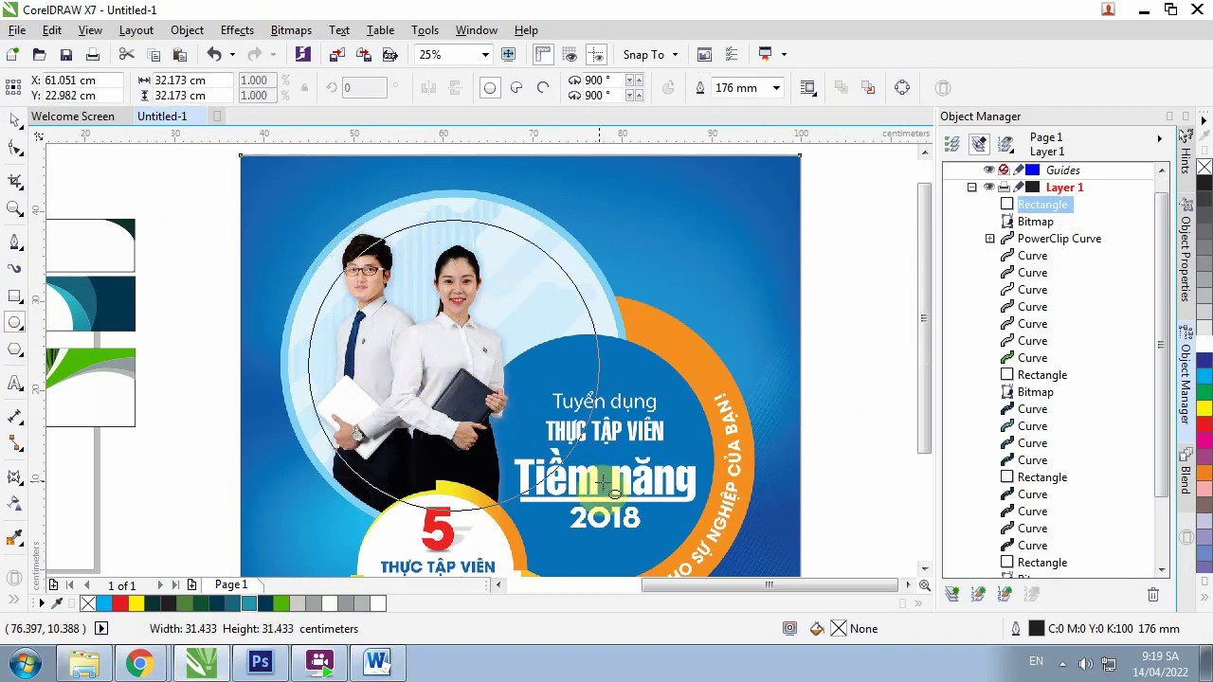
left_click_drag(602, 481, 640, 513)
left_click(16, 123)
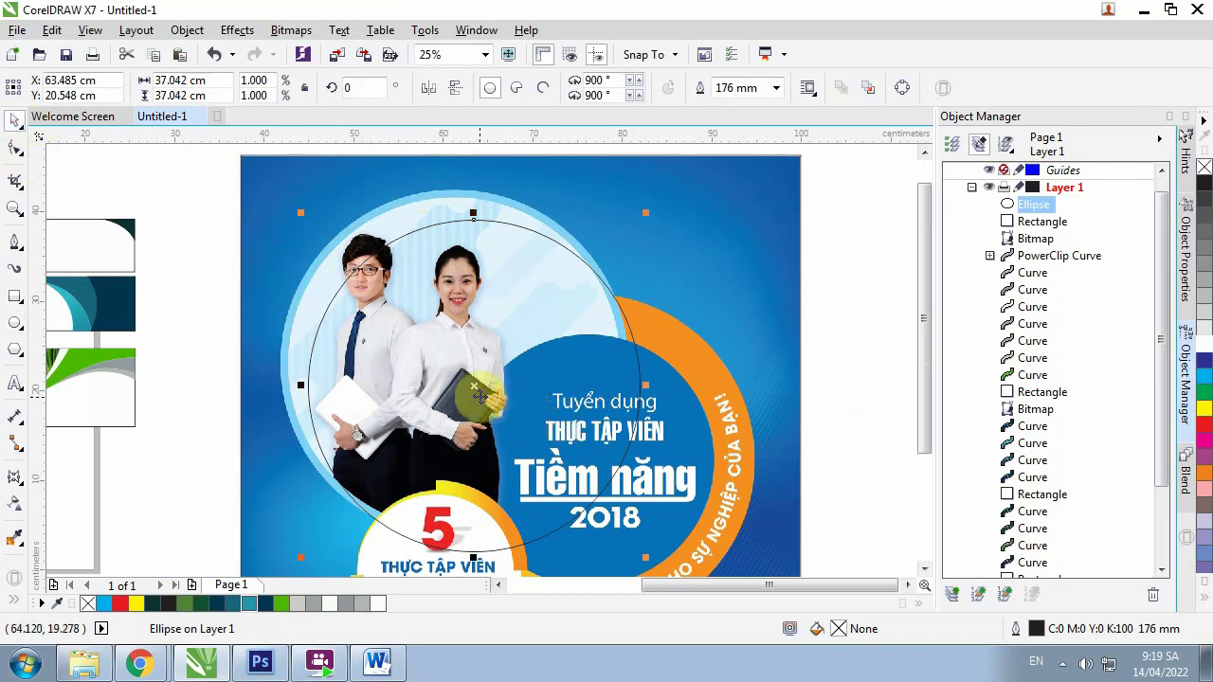
left_click_drag(472, 385, 453, 364)
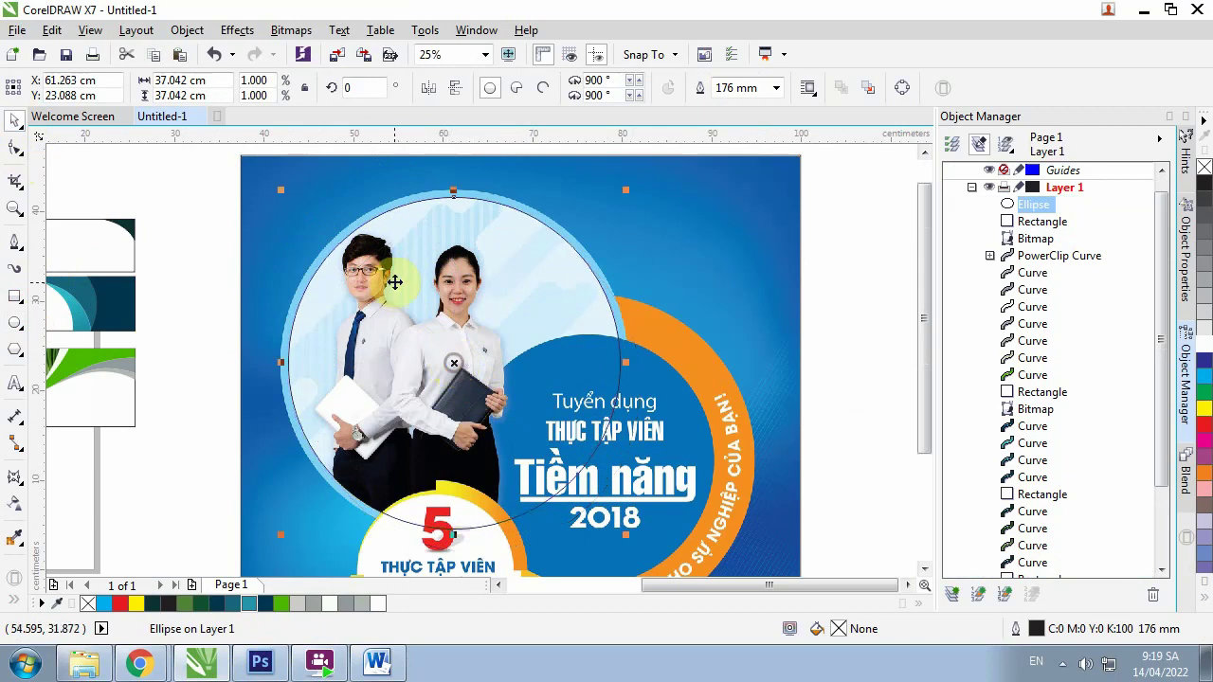
scroll(445, 351, "down", 2)
scroll(436, 341, "up", 1)
scroll(348, 307, "up", 1)
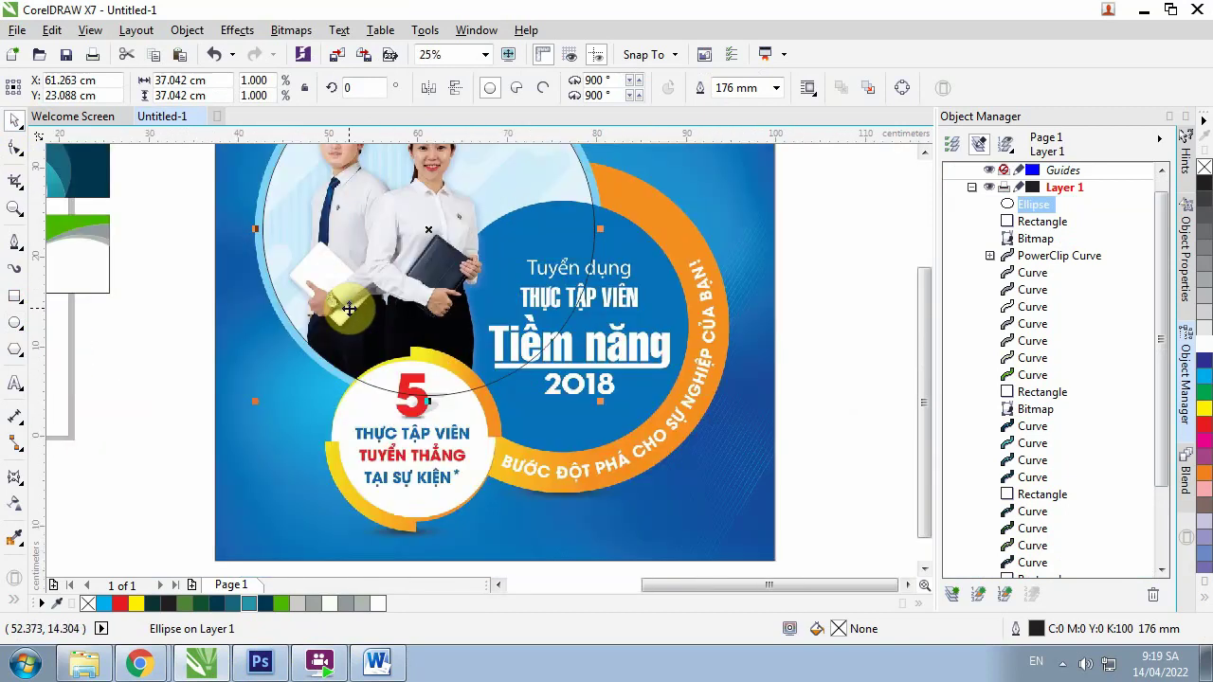
scroll(349, 308, "down", 1)
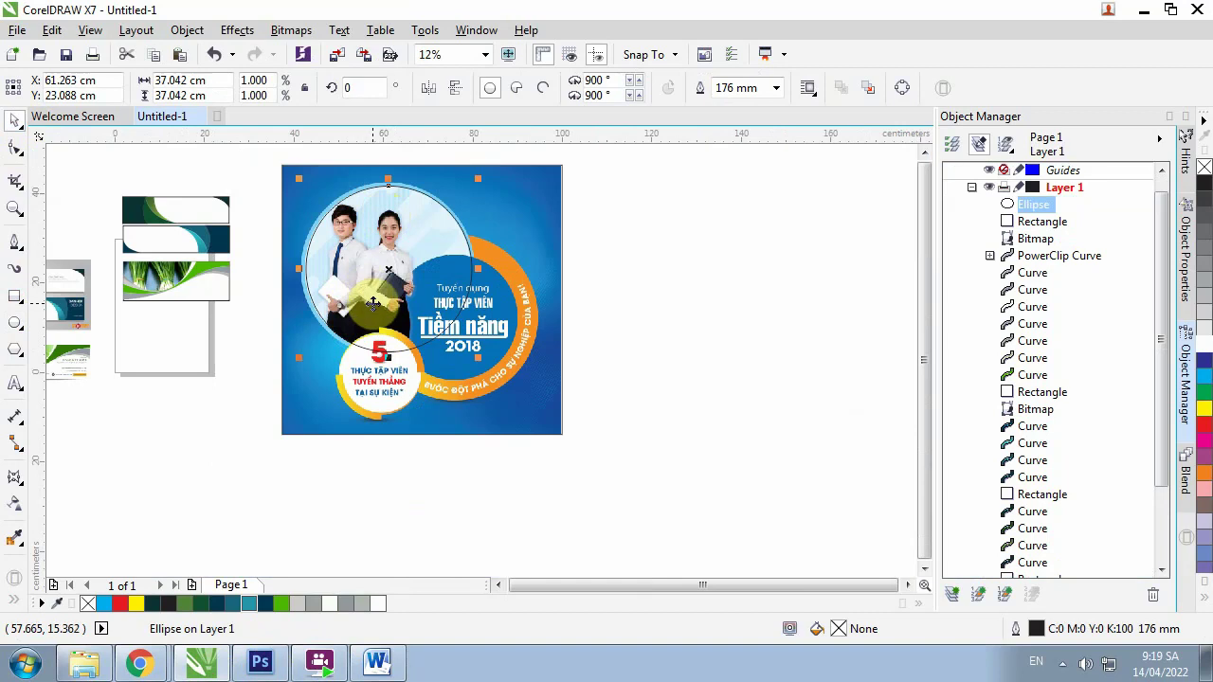
scroll(369, 370, "up", 1)
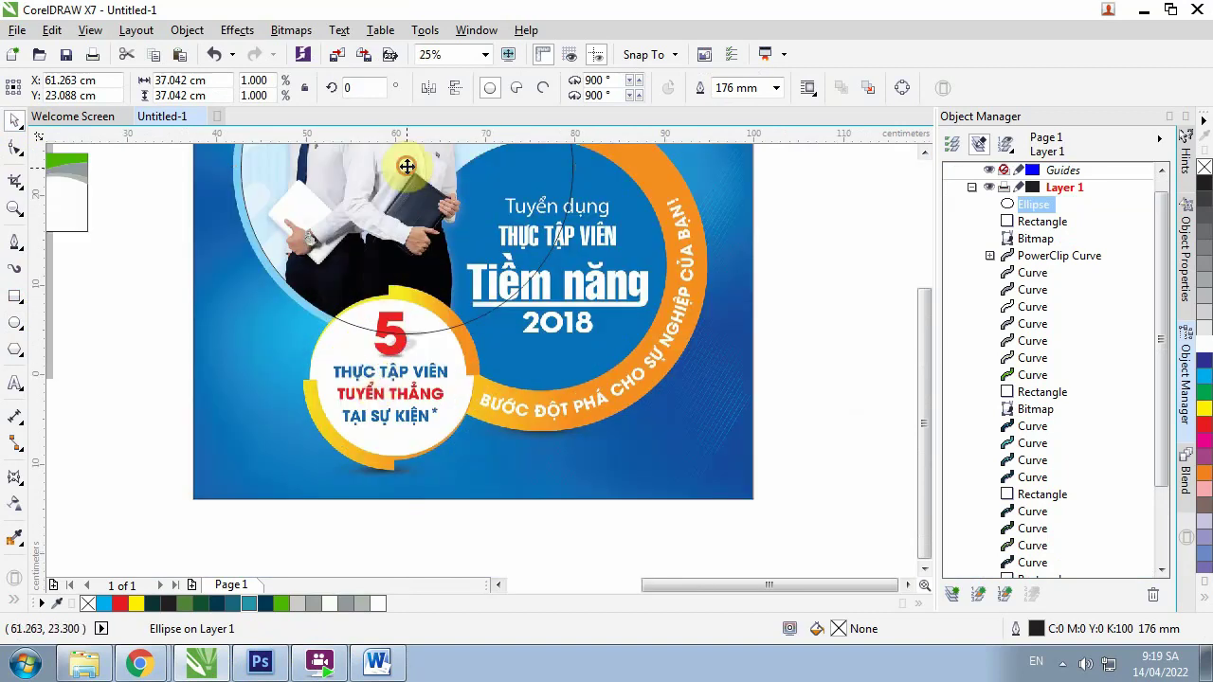
Drop a copy of the circle and scale it to fit the white '5' badge
left_click_drag(406, 167, 434, 364)
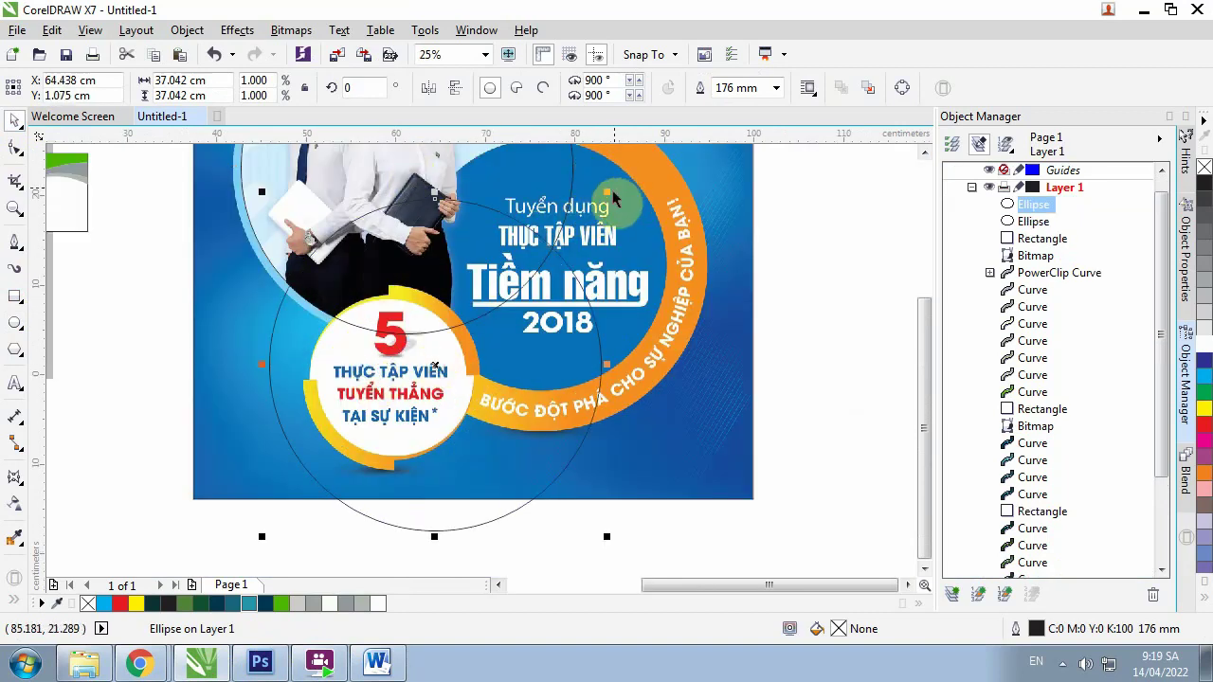
left_click_drag(608, 192, 508, 291)
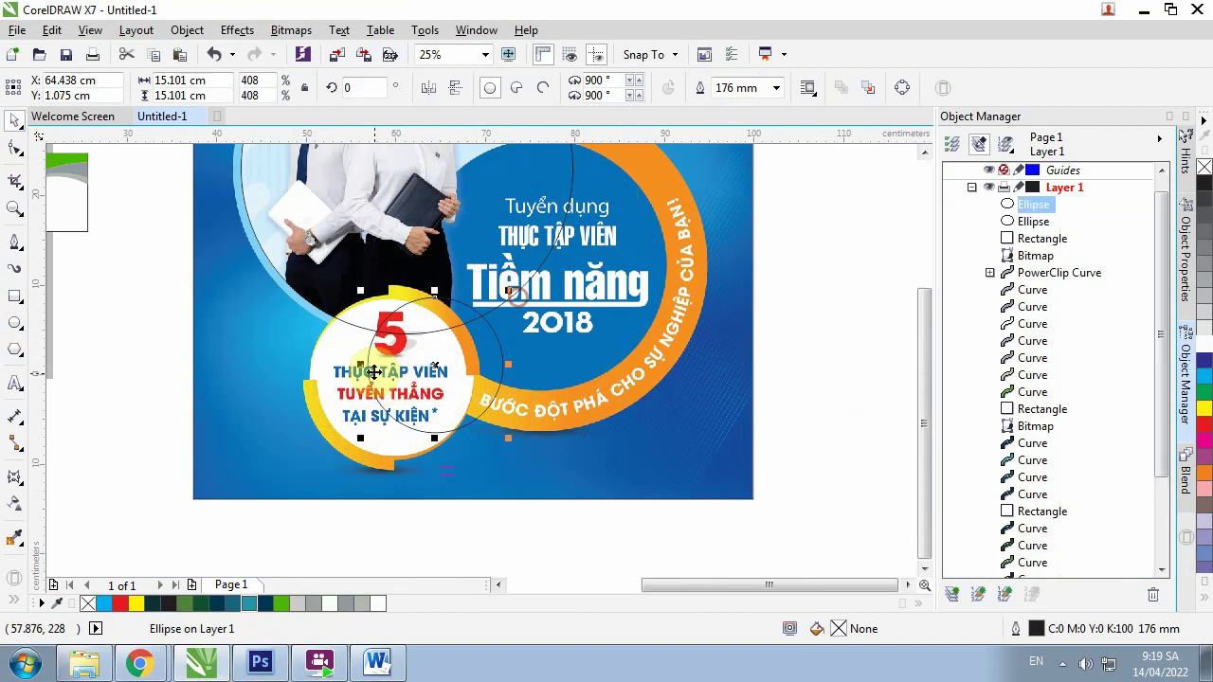
scroll(374, 373, "up", 1)
left_click_drag(491, 376, 407, 389)
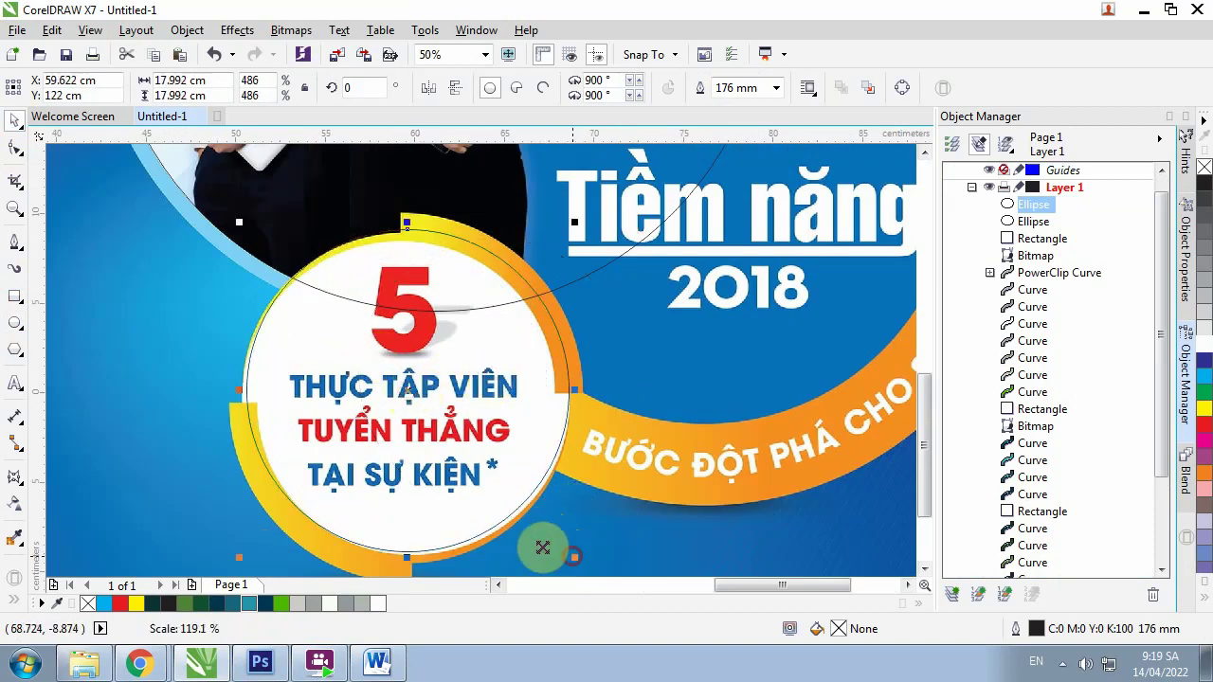
left_click_drag(546, 535, 543, 549)
scroll(262, 322, "up", 1)
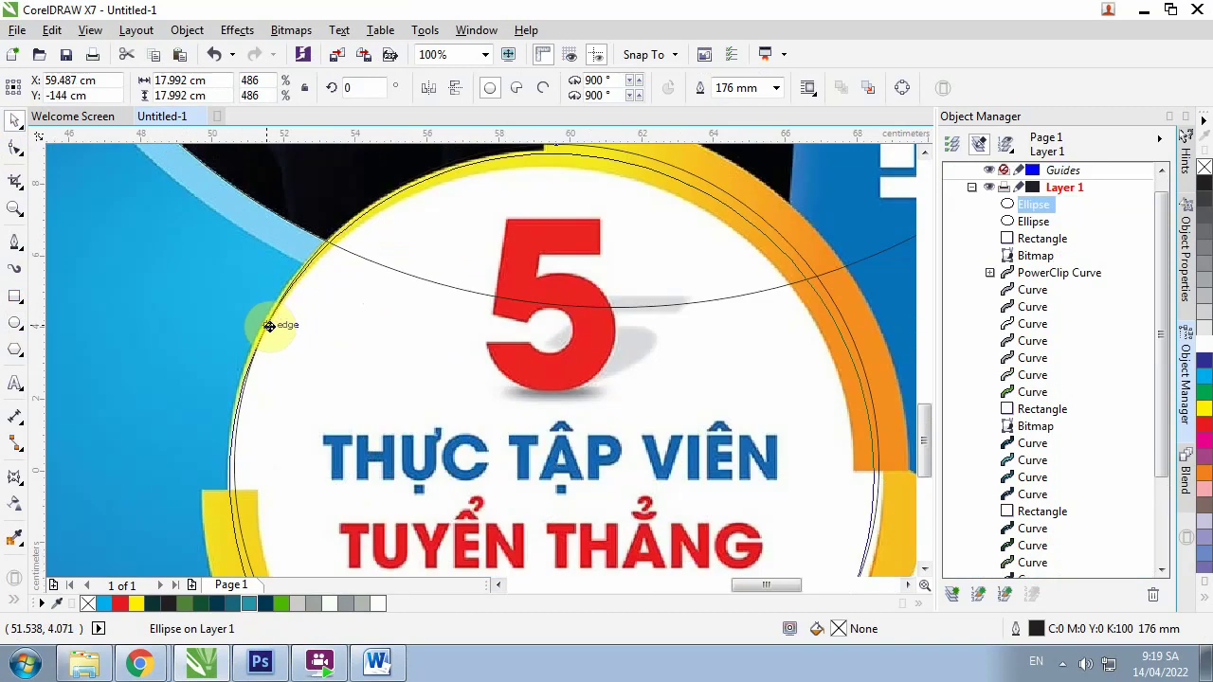
scroll(331, 256, "down", 1)
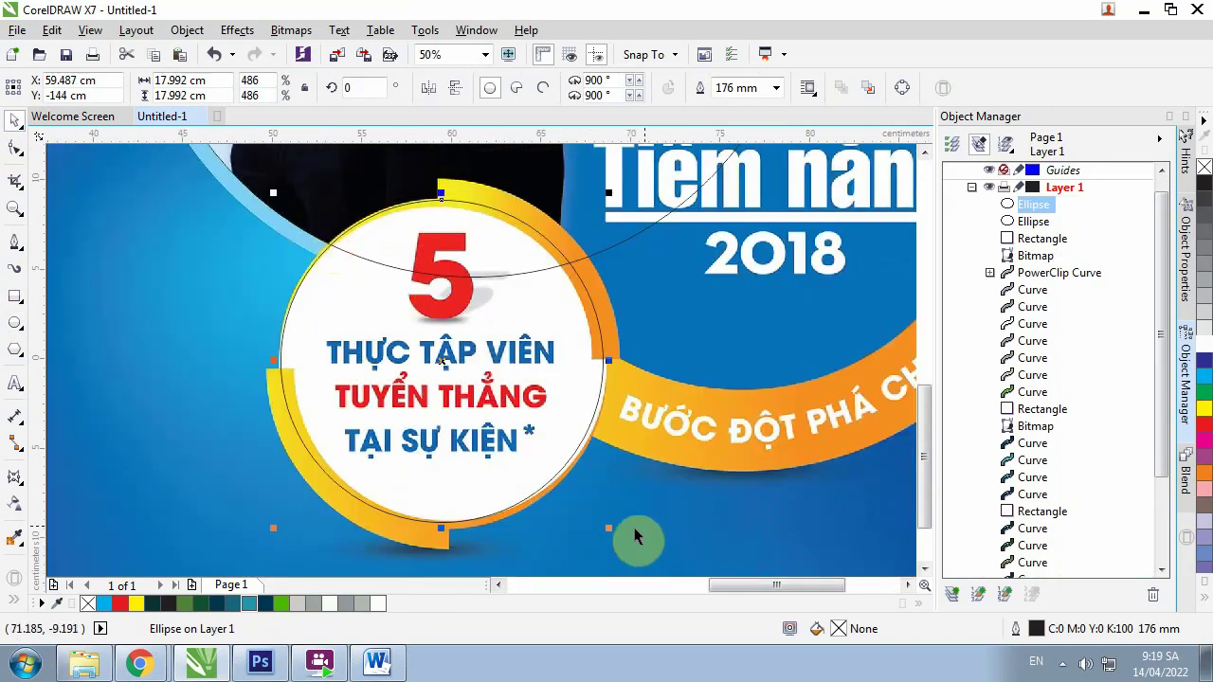
left_click_drag(607, 532, 499, 491)
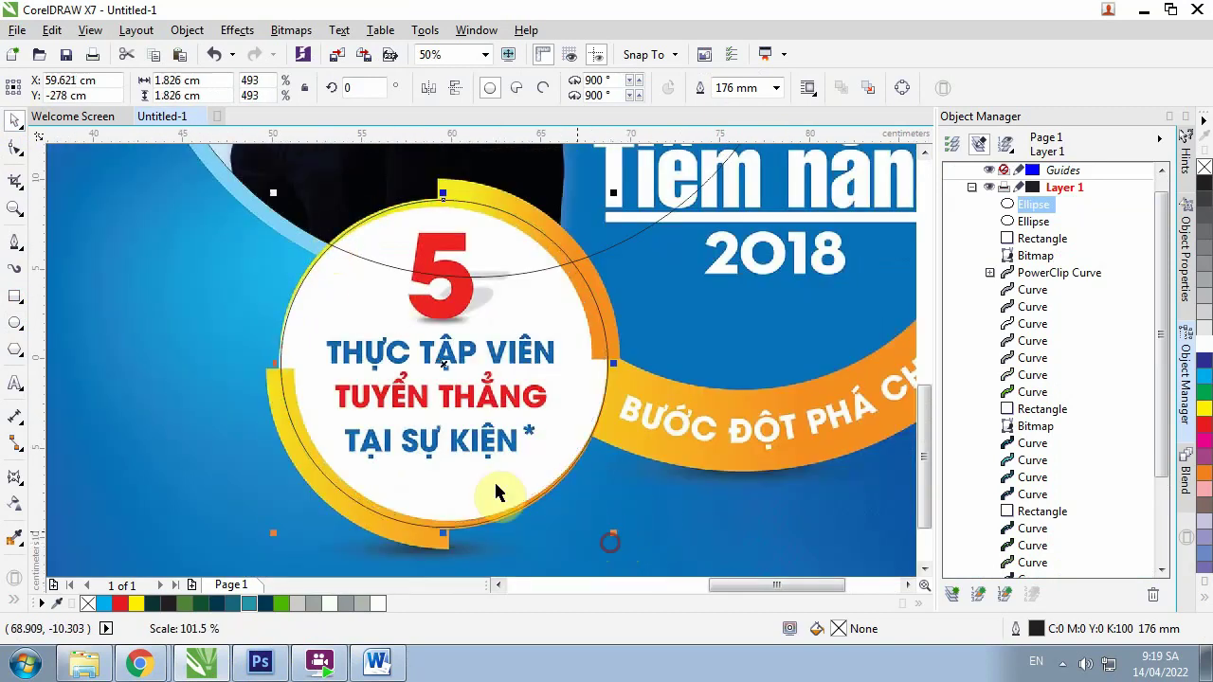
scroll(499, 491, "down", 2)
scroll(353, 290, "up", 1)
scroll(353, 291, "down", 1)
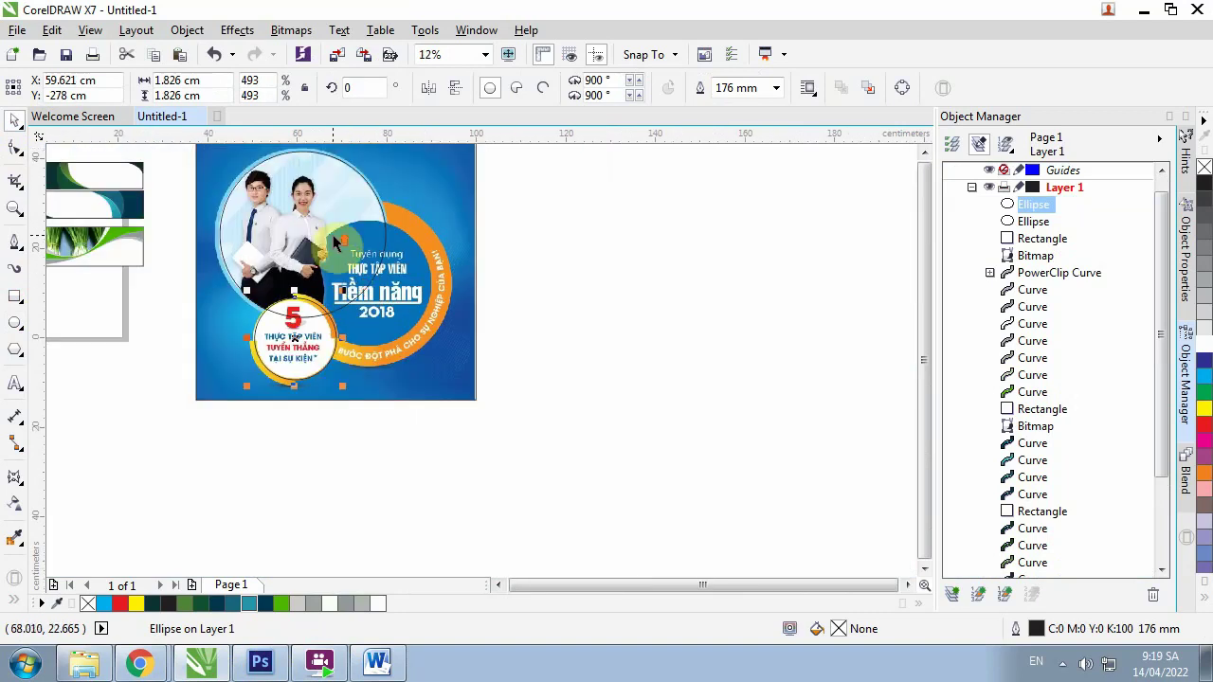
scroll(294, 418, "up", 1)
Fit an ellipse copy to the blue 'Tiềm năng' circle, then add a 37.081 cm ellipse around its ring
left_click_drag(266, 445, 400, 337)
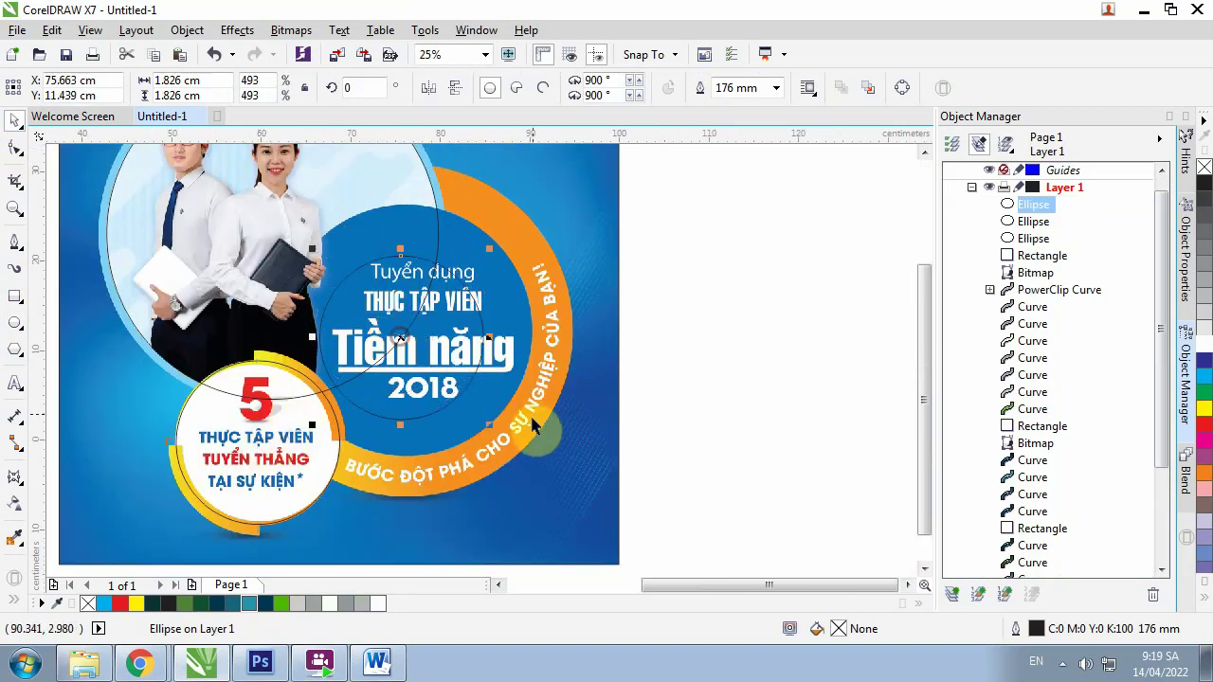
left_click_drag(485, 422, 534, 498)
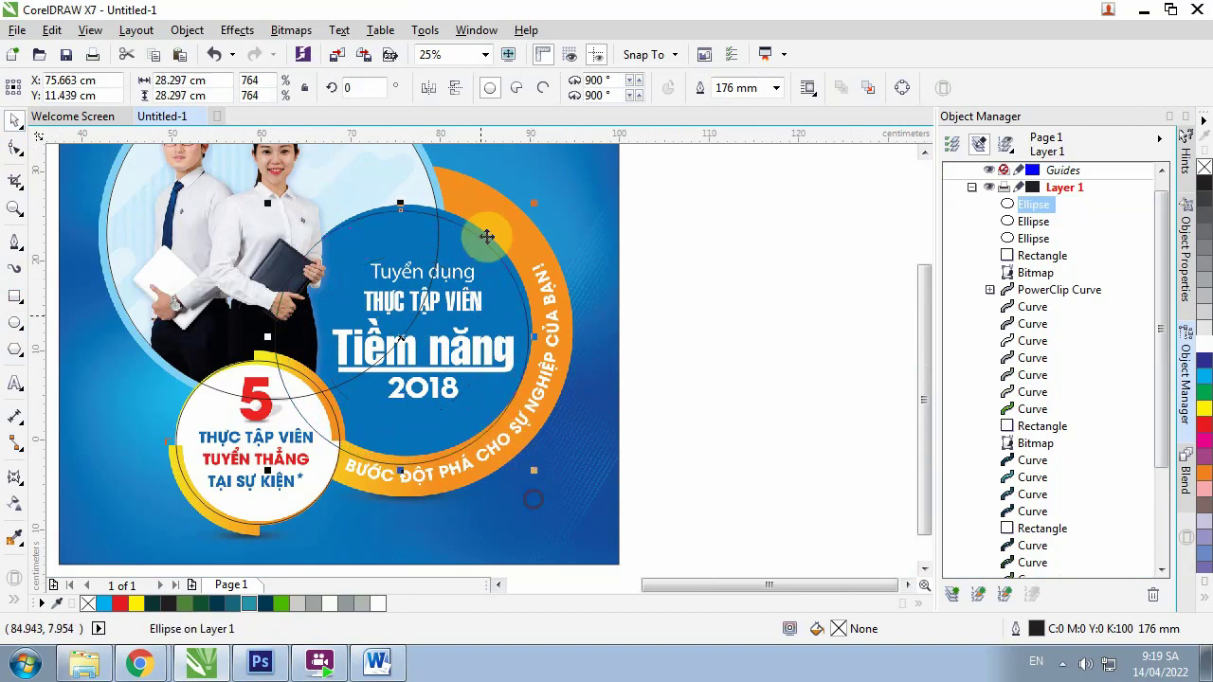
scroll(482, 238, "up", 2)
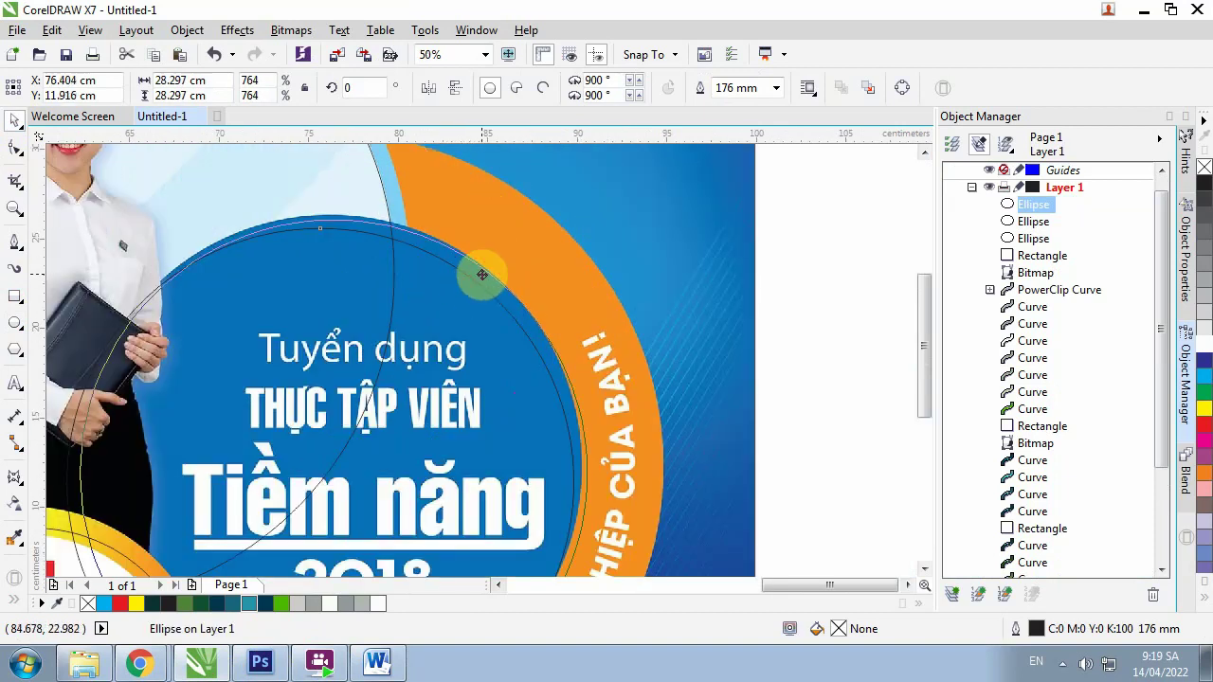
scroll(426, 232, "down", 2)
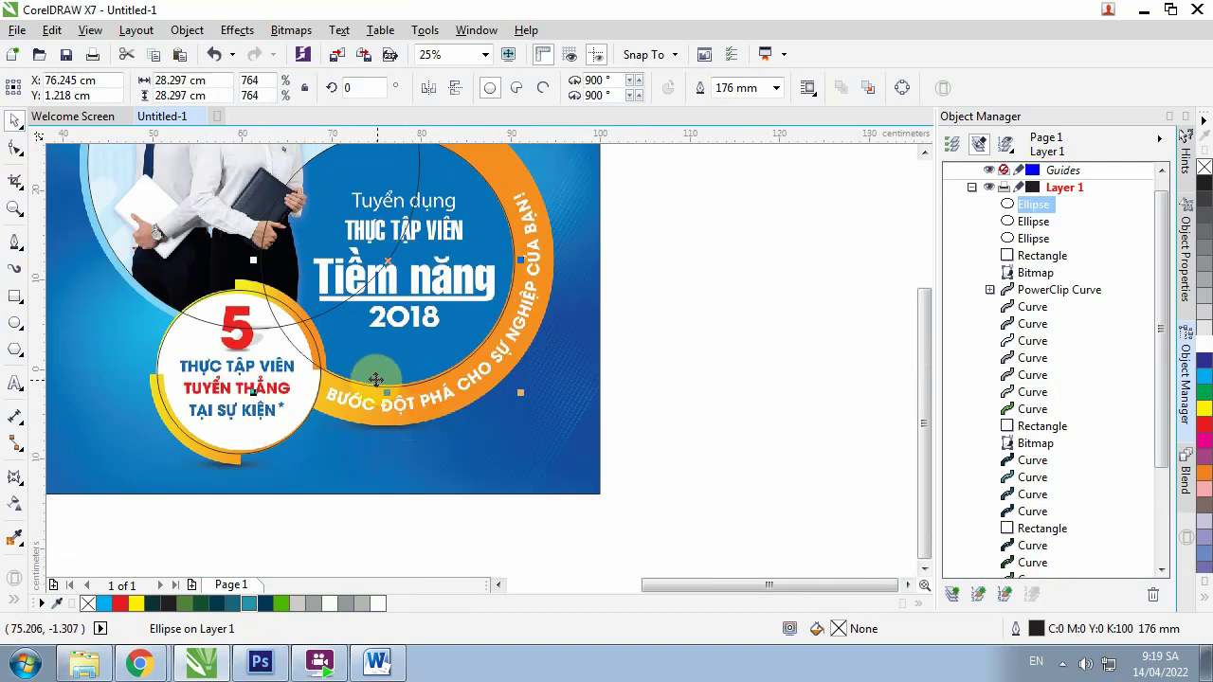
scroll(376, 379, "down", 1)
scroll(398, 256, "up", 1)
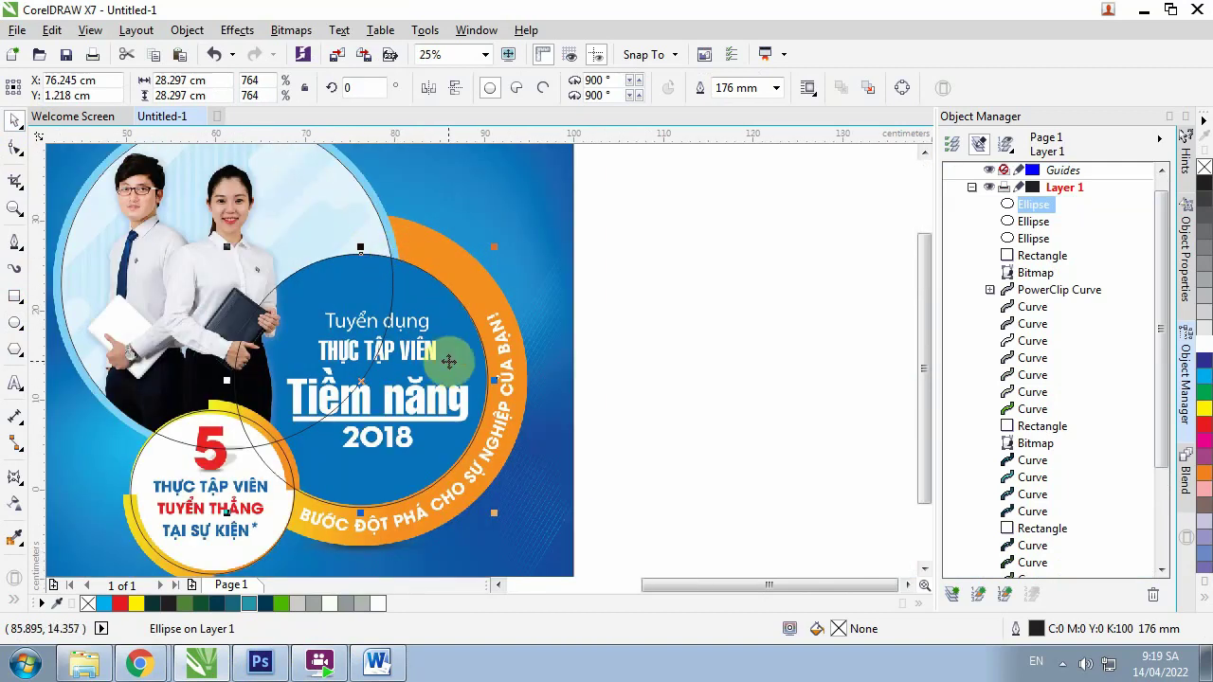
scroll(428, 327, "down", 1)
scroll(429, 363, "up", 1)
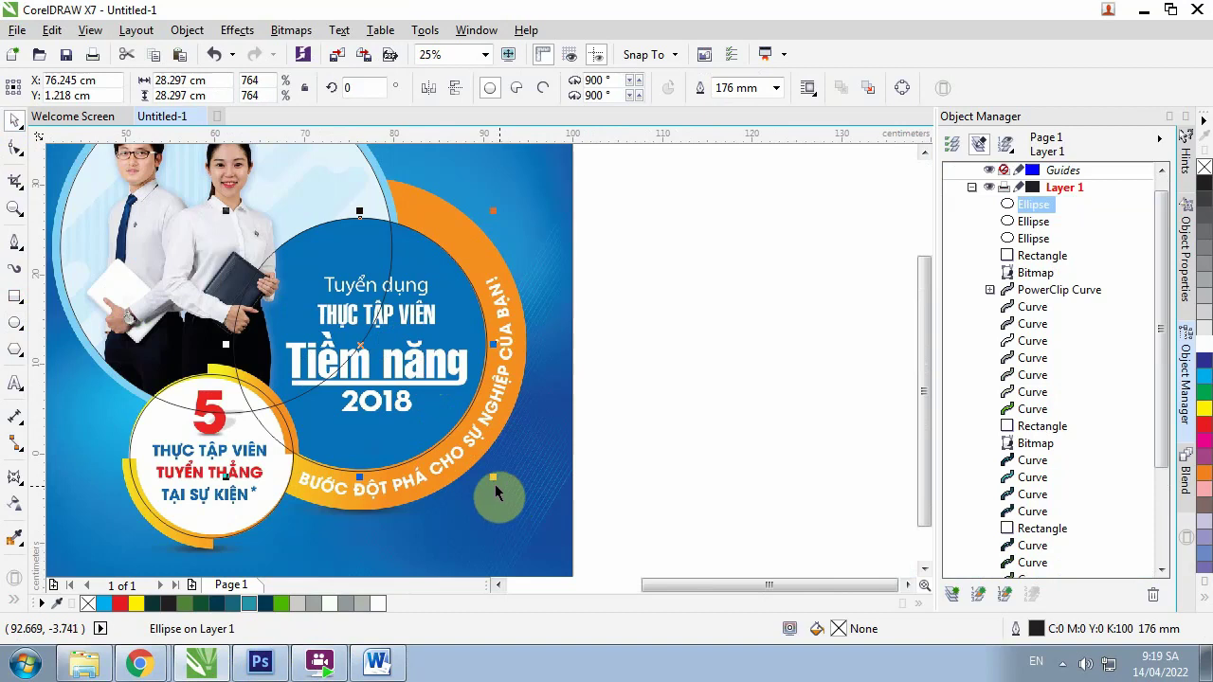
left_click_drag(492, 481, 532, 548)
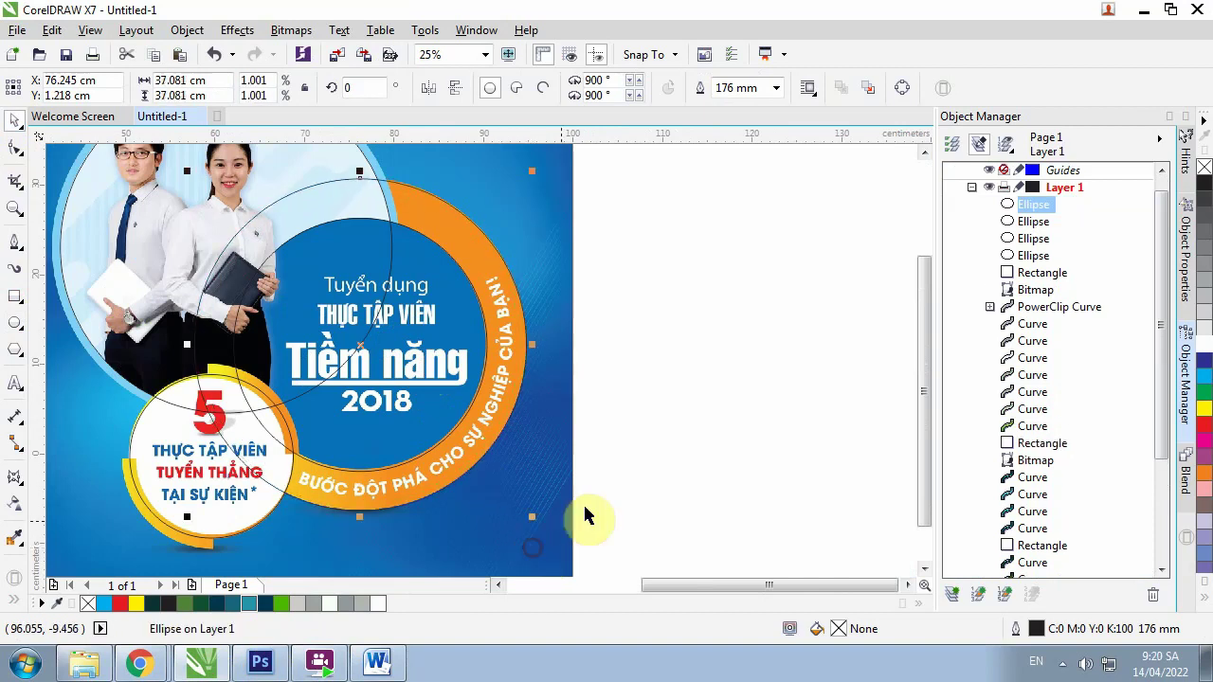
Add a slightly larger concentric ellipse around the circle traced over the photo
left_click(660, 466)
scroll(408, 321, "down", 1)
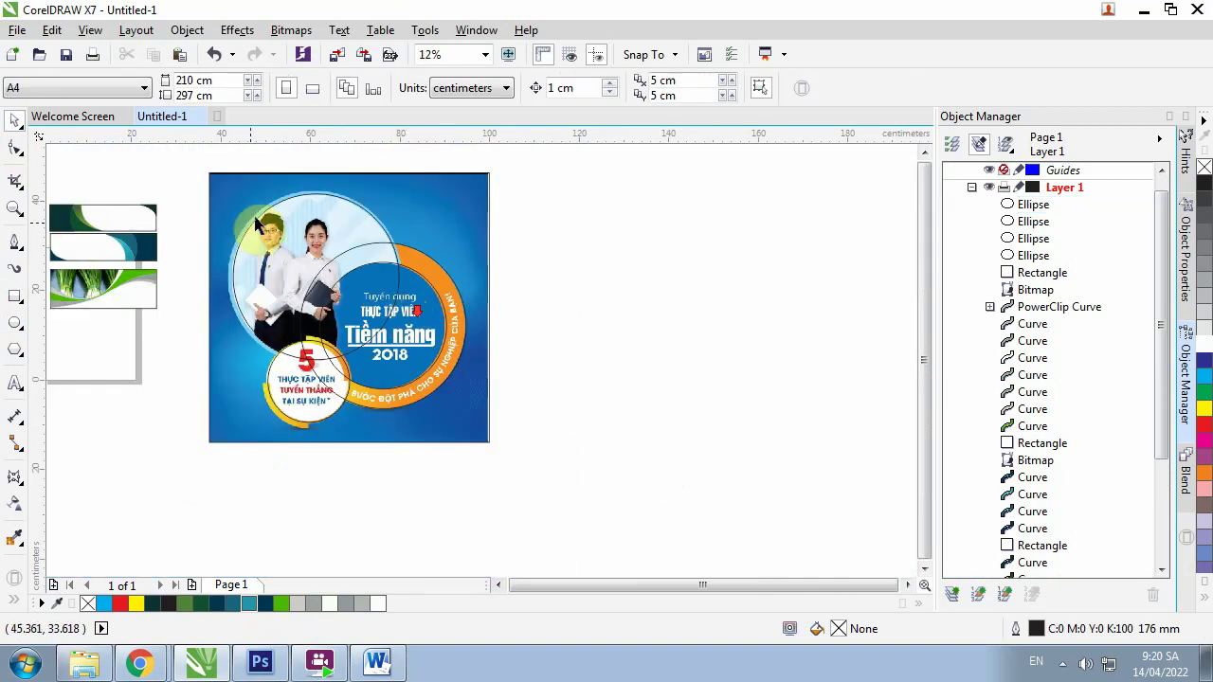
scroll(319, 222, "up", 1)
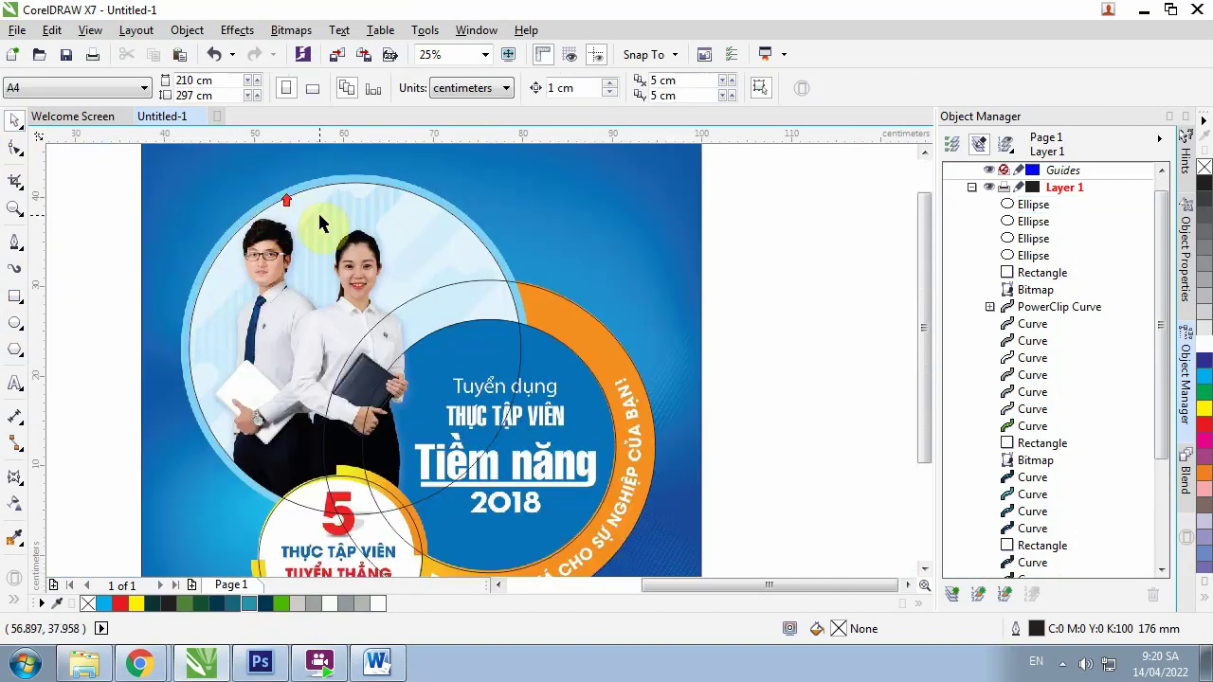
left_click(270, 216)
left_click_drag(523, 174, 541, 165)
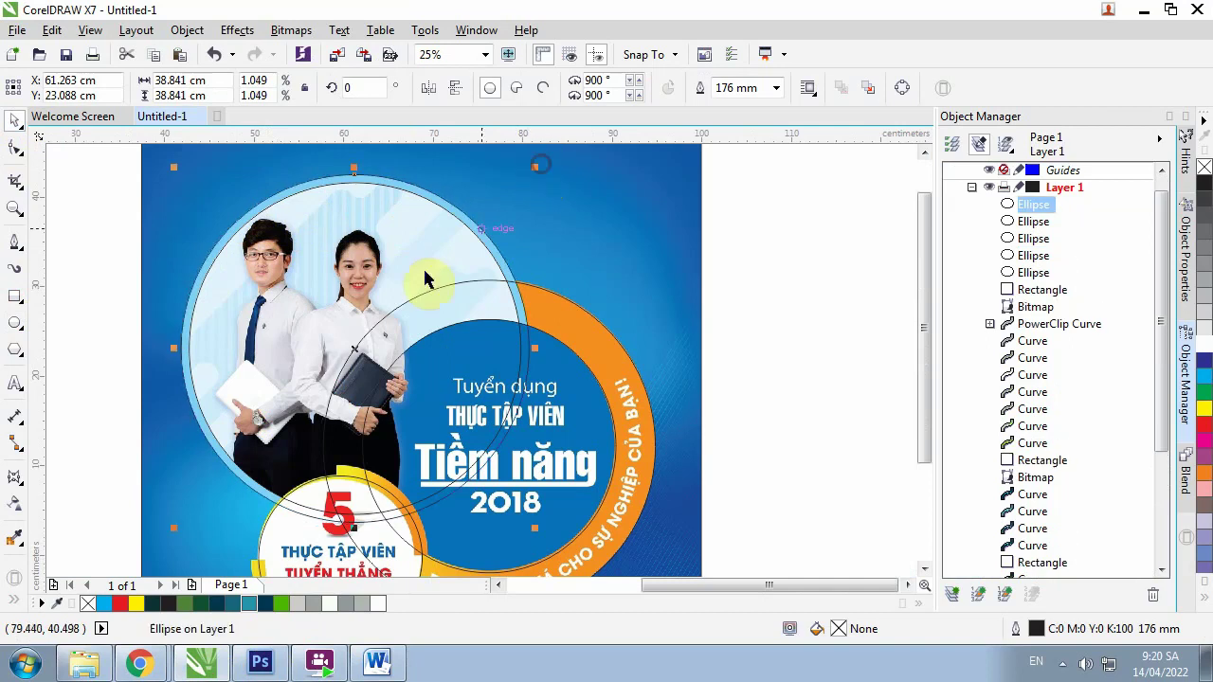
scroll(384, 279, "down", 1)
scroll(365, 426, "up", 1)
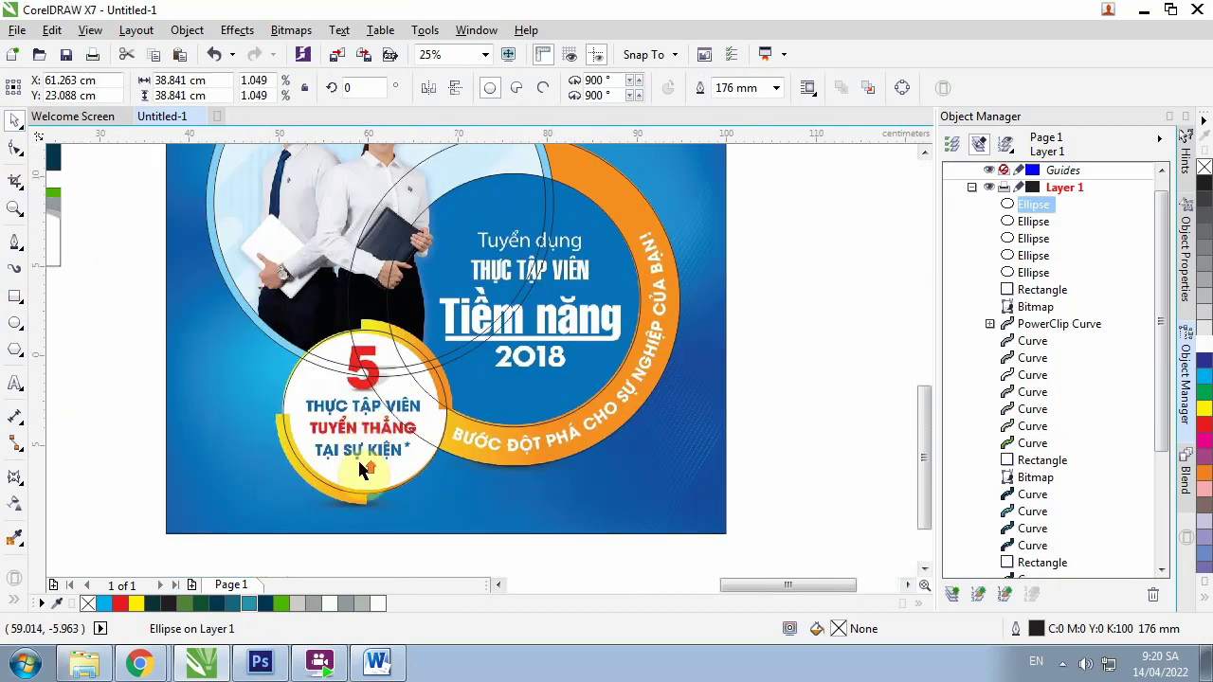
scroll(360, 460, "up", 1)
Fit the ellipse to the '5' badge and add a 20.582 cm ellipse around its outer ring
left_click(254, 480)
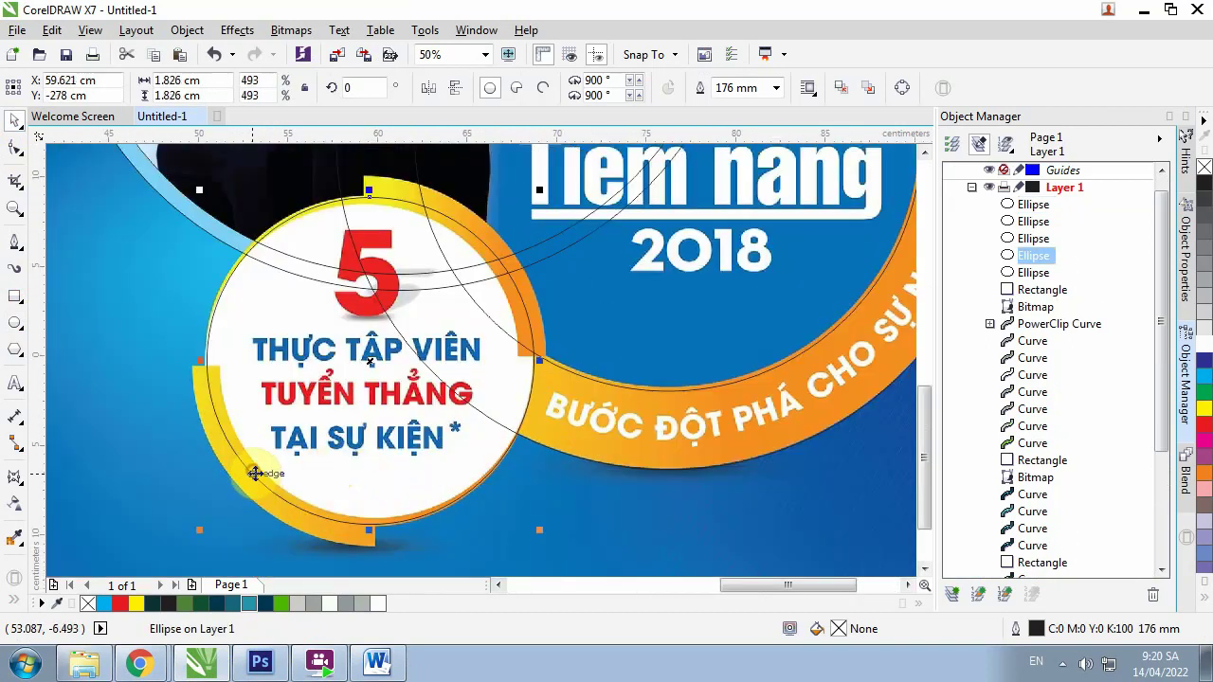
left_click_drag(199, 524, 530, 202)
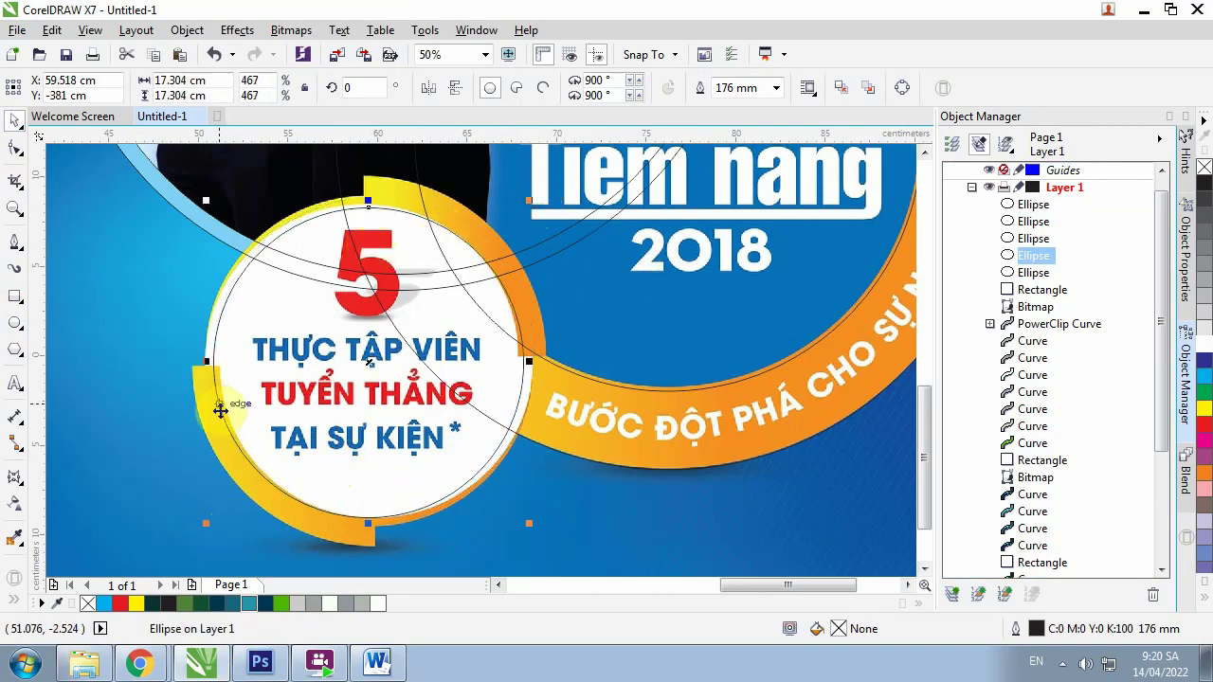
left_click_drag(529, 523, 558, 555)
scroll(334, 343, "down", 2)
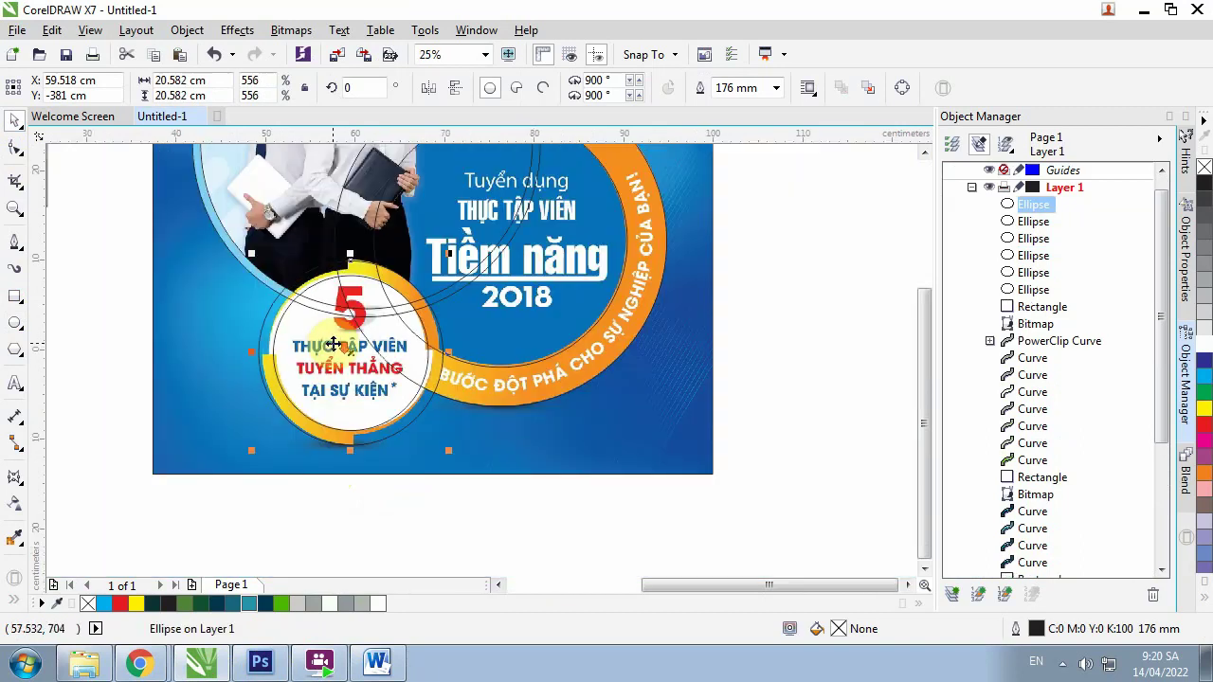
scroll(331, 339, "down", 2)
scroll(317, 338, "up", 4)
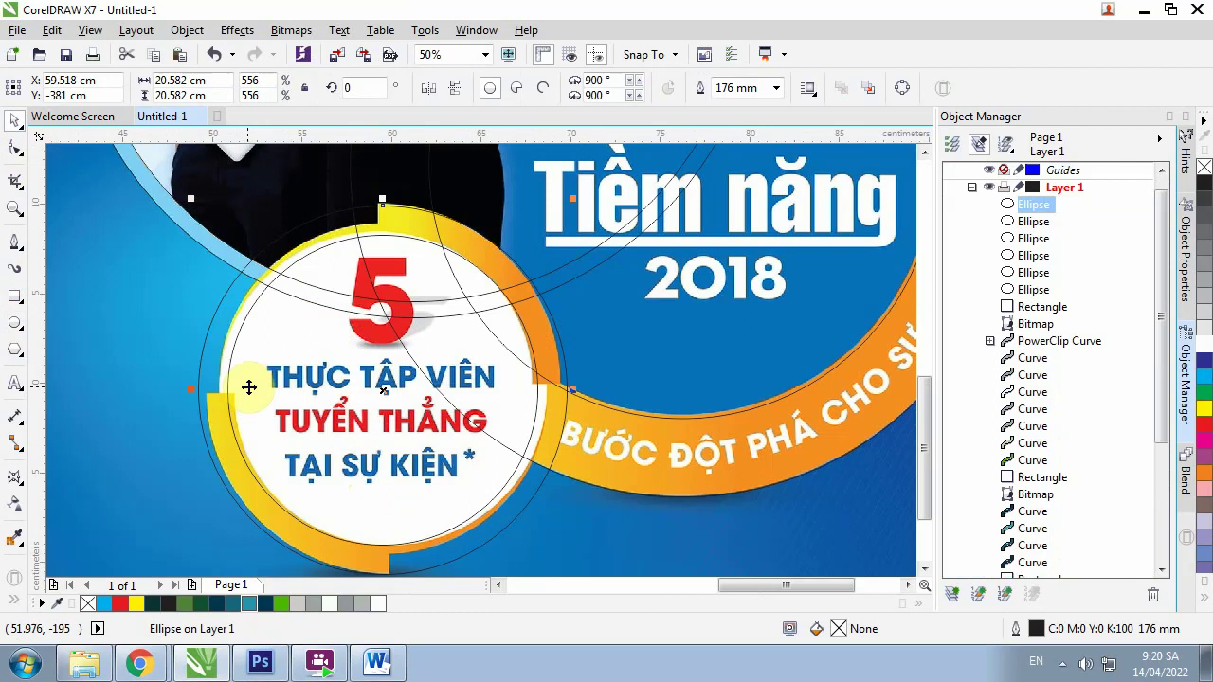
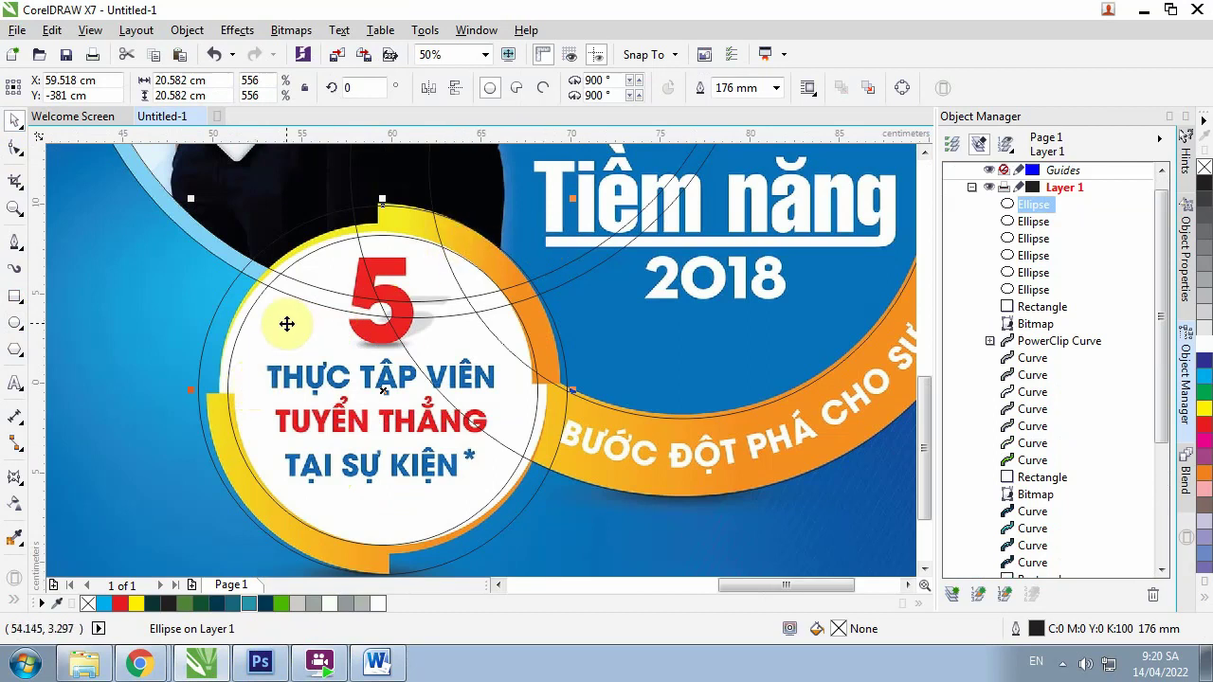
Fill the 17.3 cm inner circle white, bring it to the front, and start a cutting path left of it
left_click(230, 350)
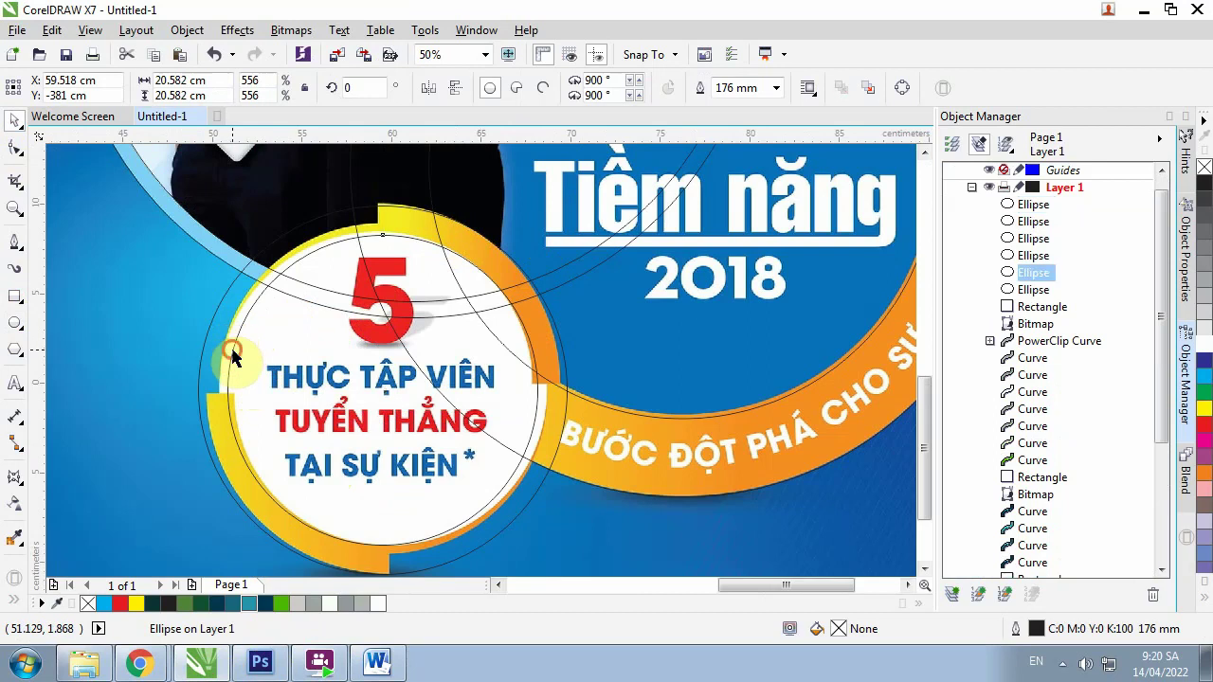
left_click(1205, 346)
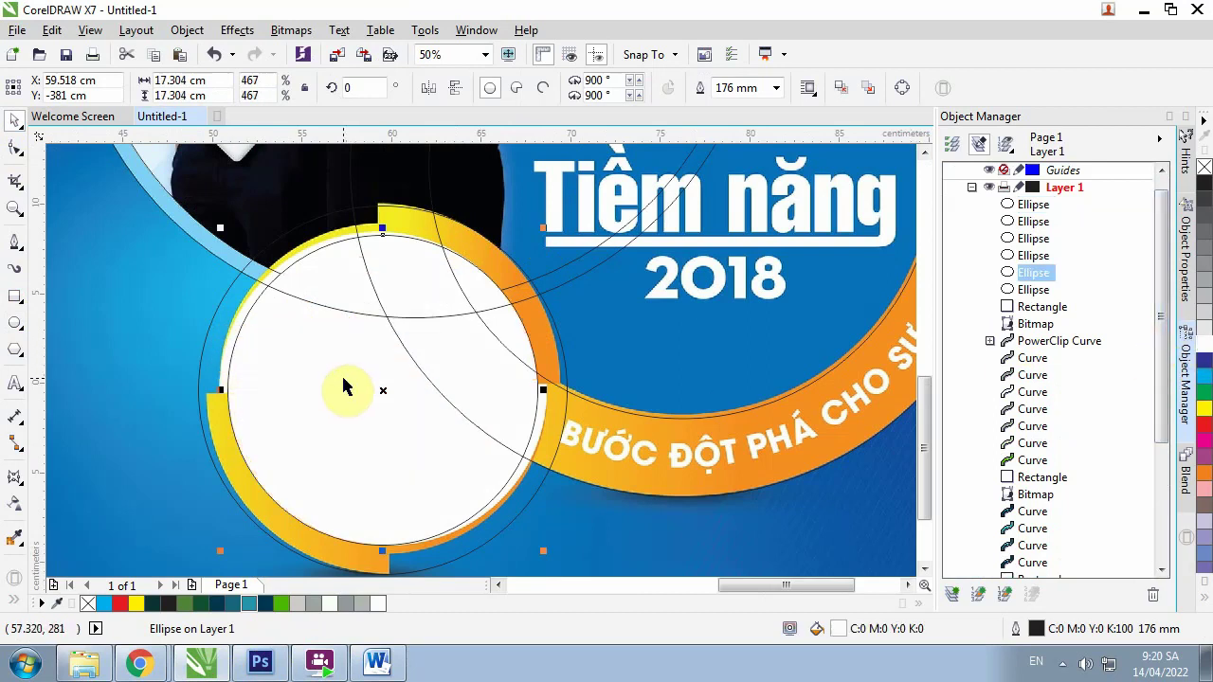
key("shift+Page_Up")
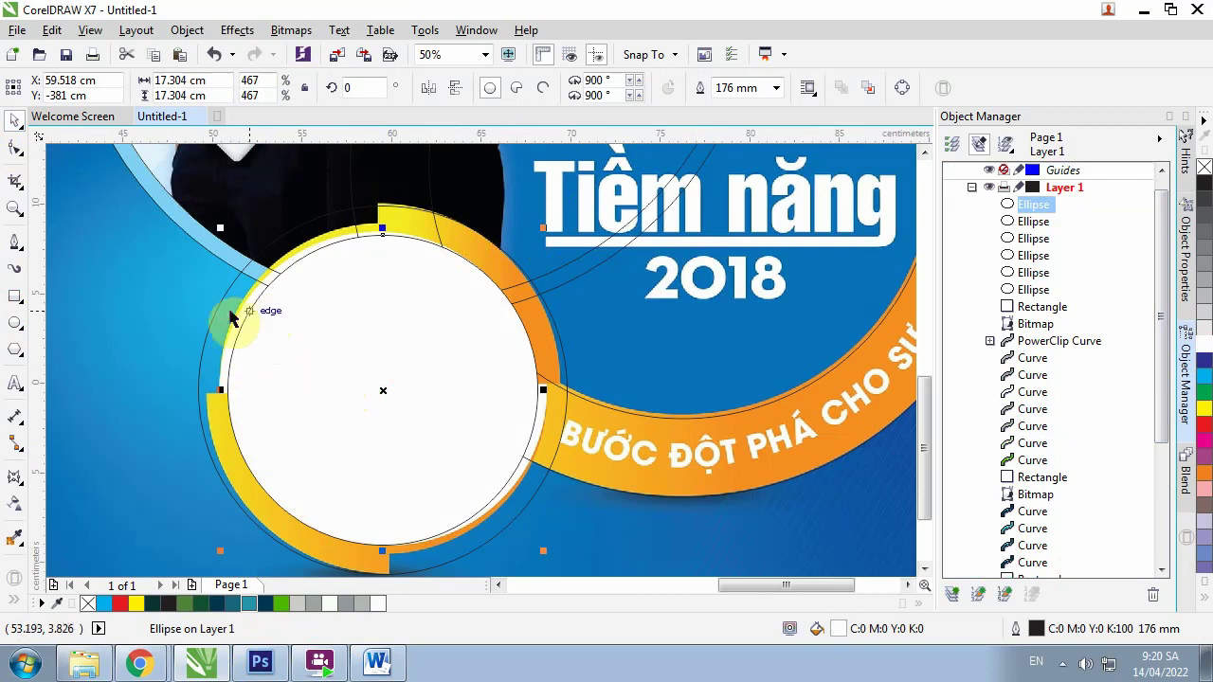
scroll(231, 398, "up", 1)
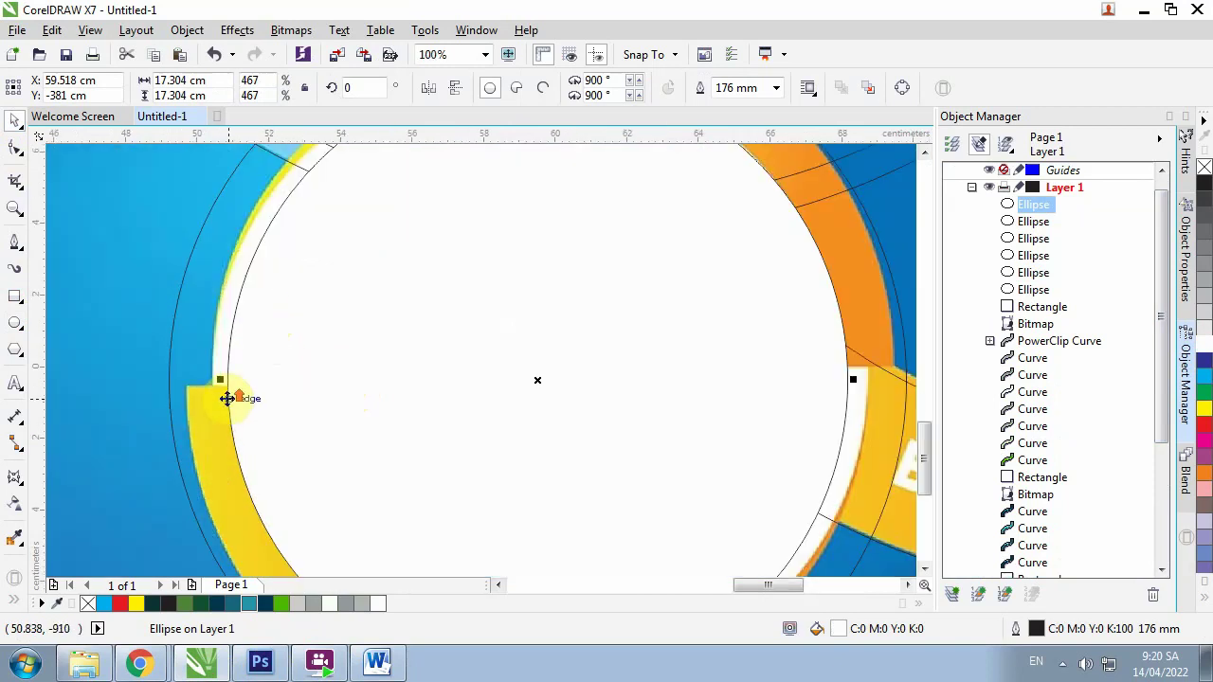
scroll(158, 397, "down", 1)
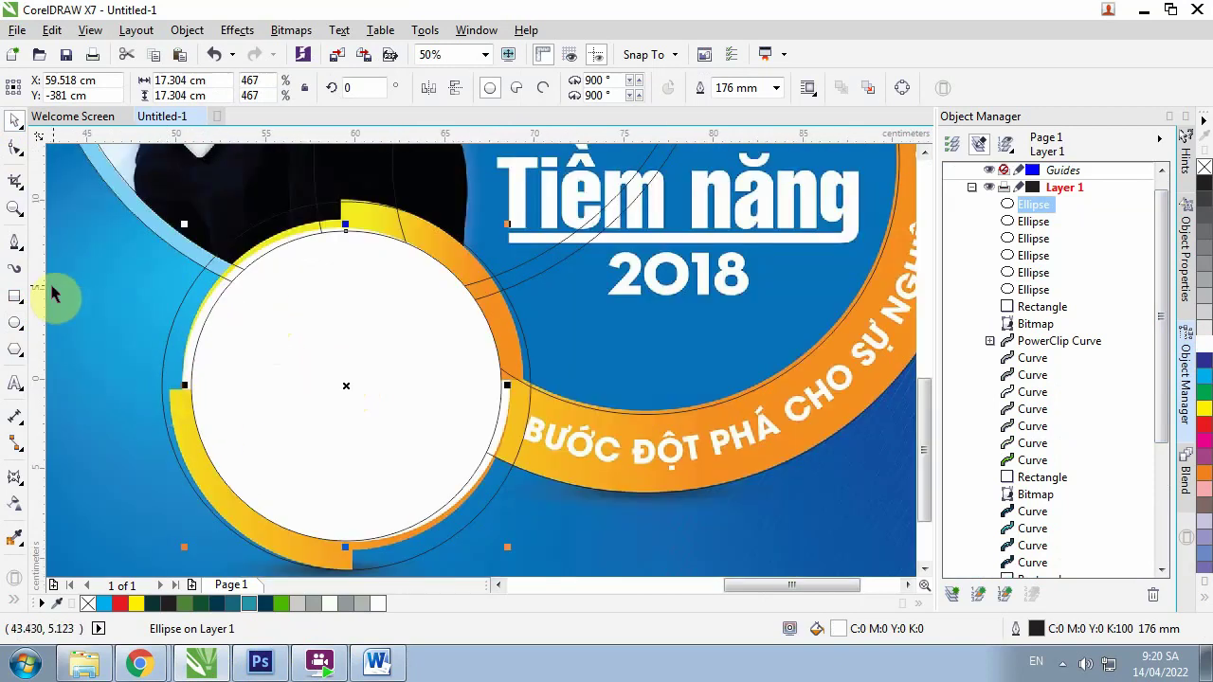
left_click(15, 243)
left_click(127, 389)
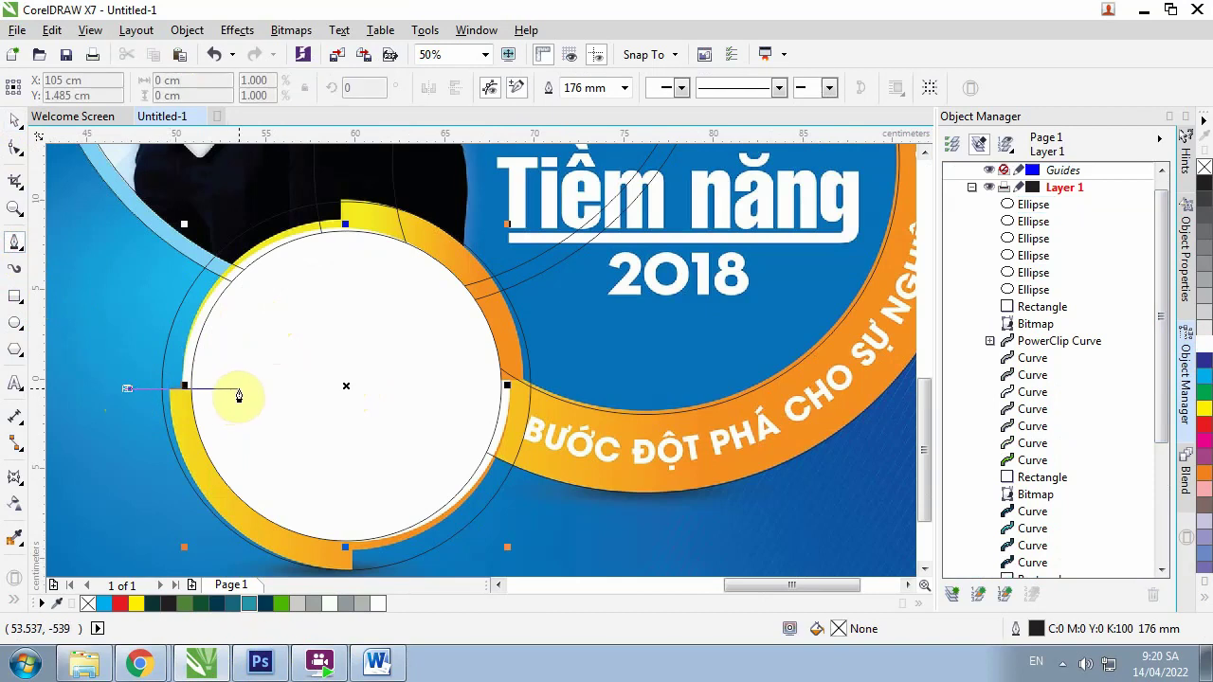
Draw a closed five-node wedge across the circle's upper left, up to the ring's notch
left_click(238, 393)
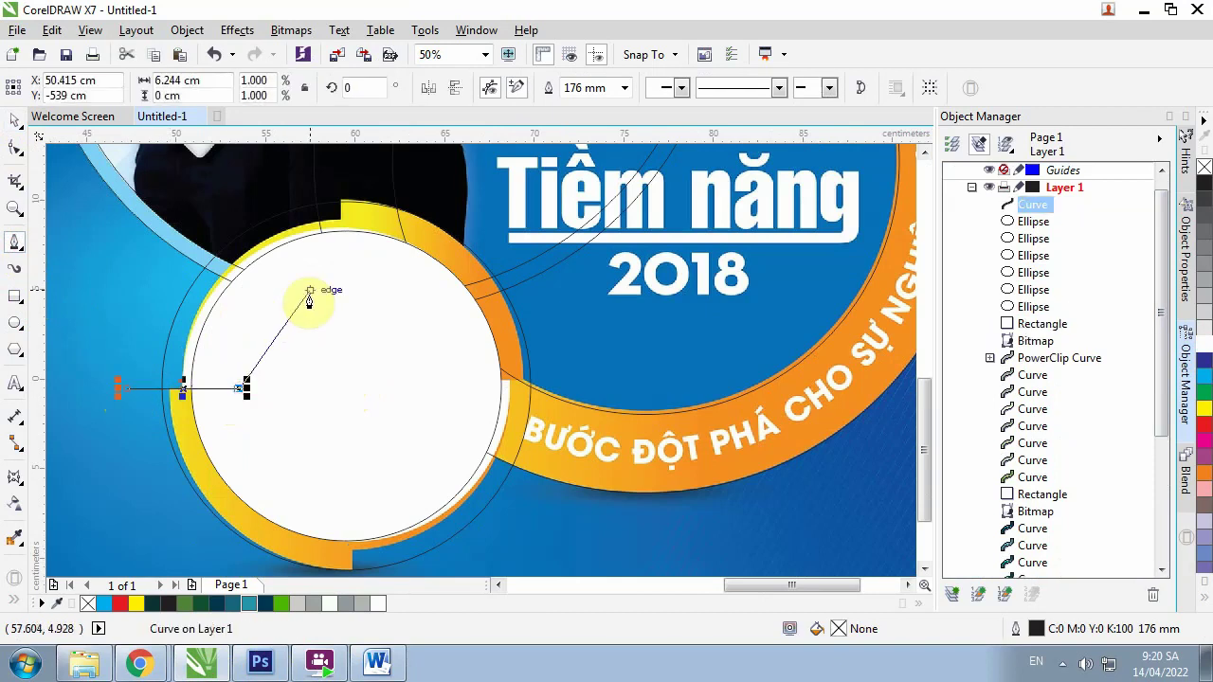
left_click(344, 236)
double_click(344, 234)
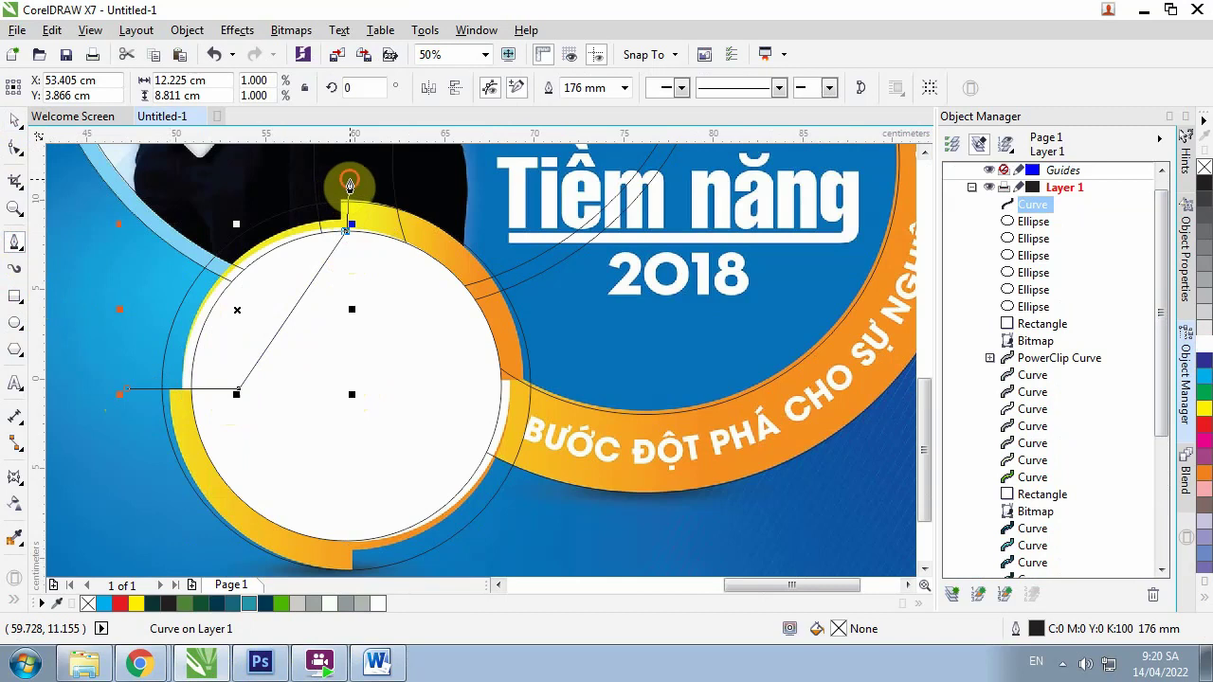
left_click(350, 183)
left_click(156, 233)
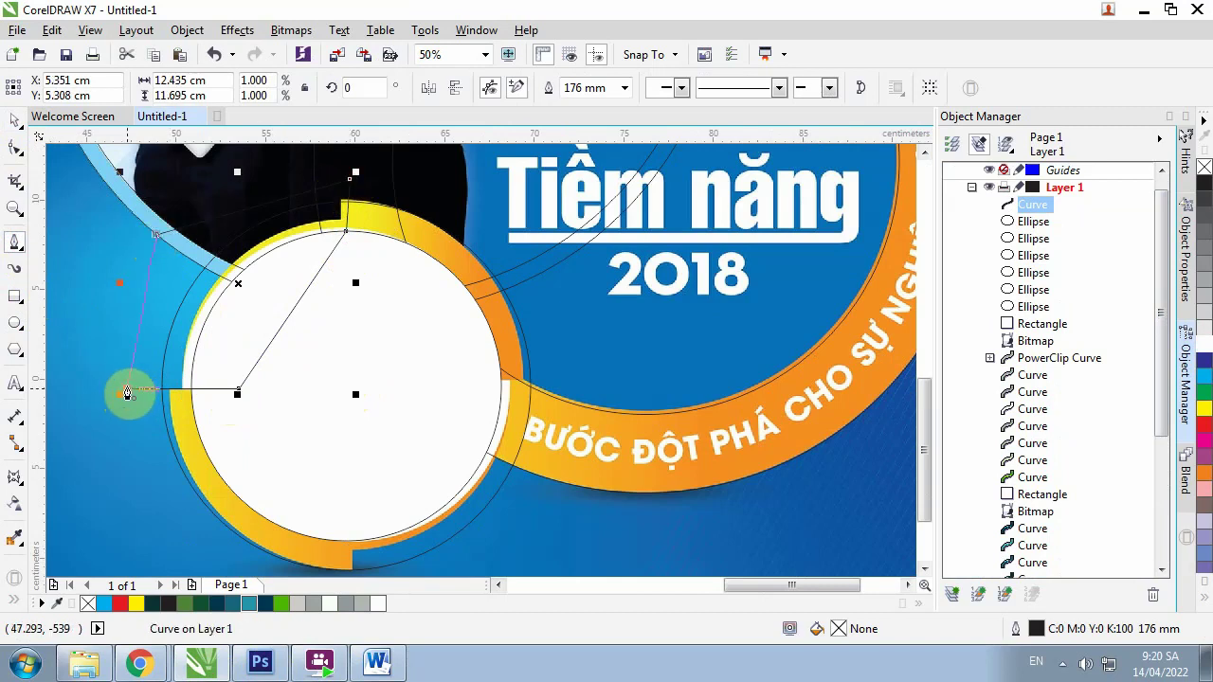
Reposition the wedge's top nodes so they sit on the ring's notch corner
left_click(15, 147)
scroll(332, 189, "up", 2)
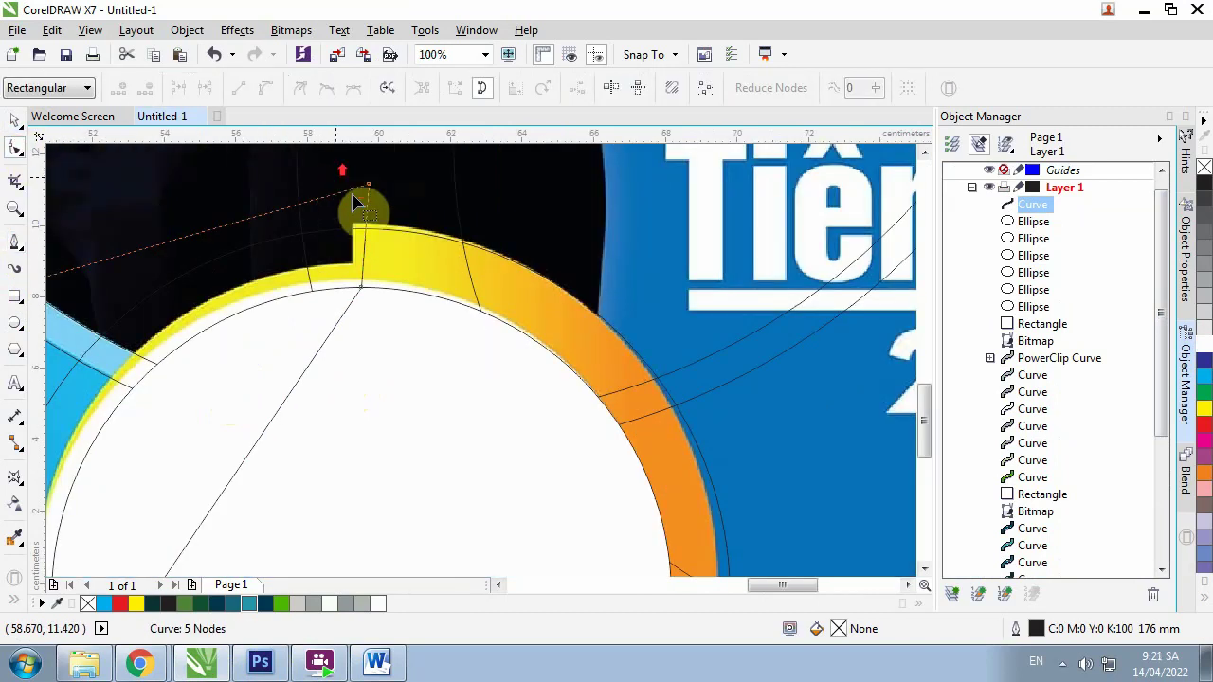
left_click_drag(371, 187, 350, 194)
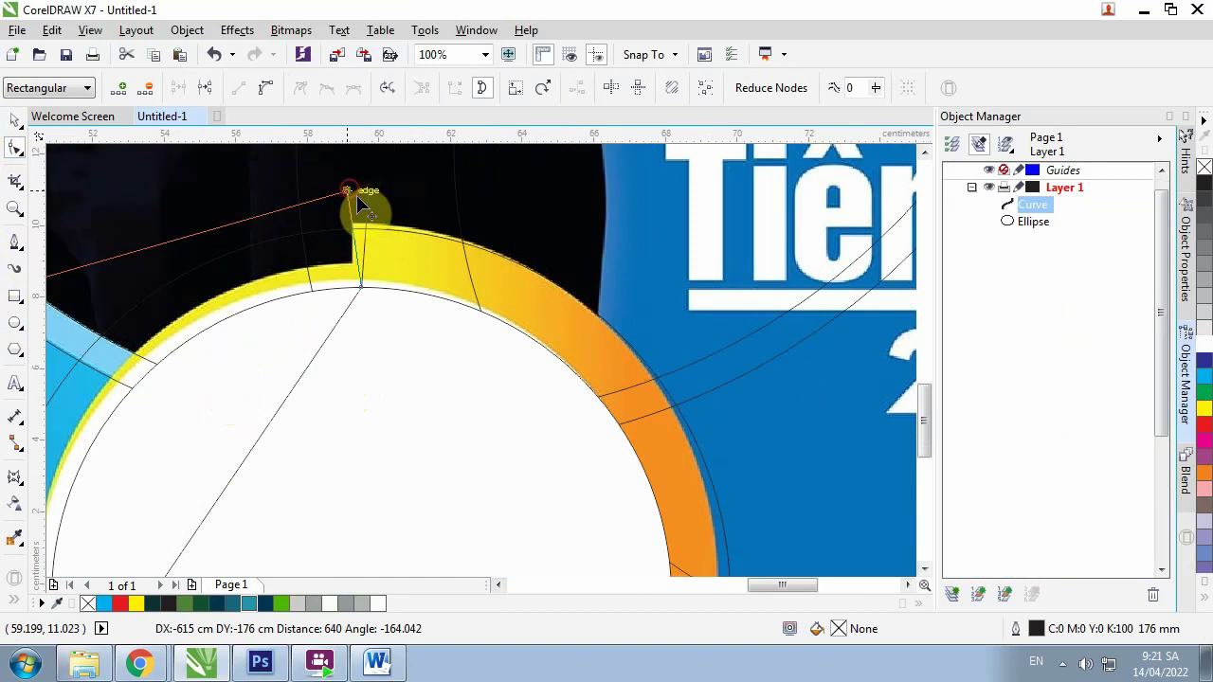
left_click_drag(359, 289, 352, 287)
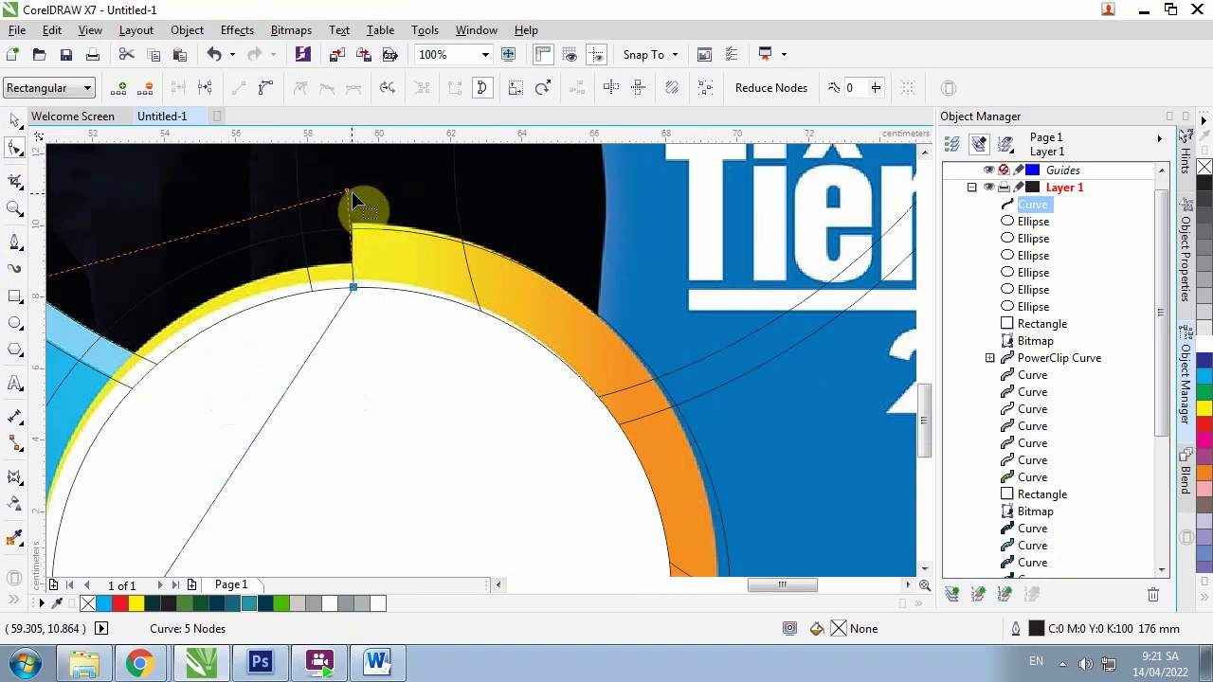
left_click_drag(359, 193, 363, 197)
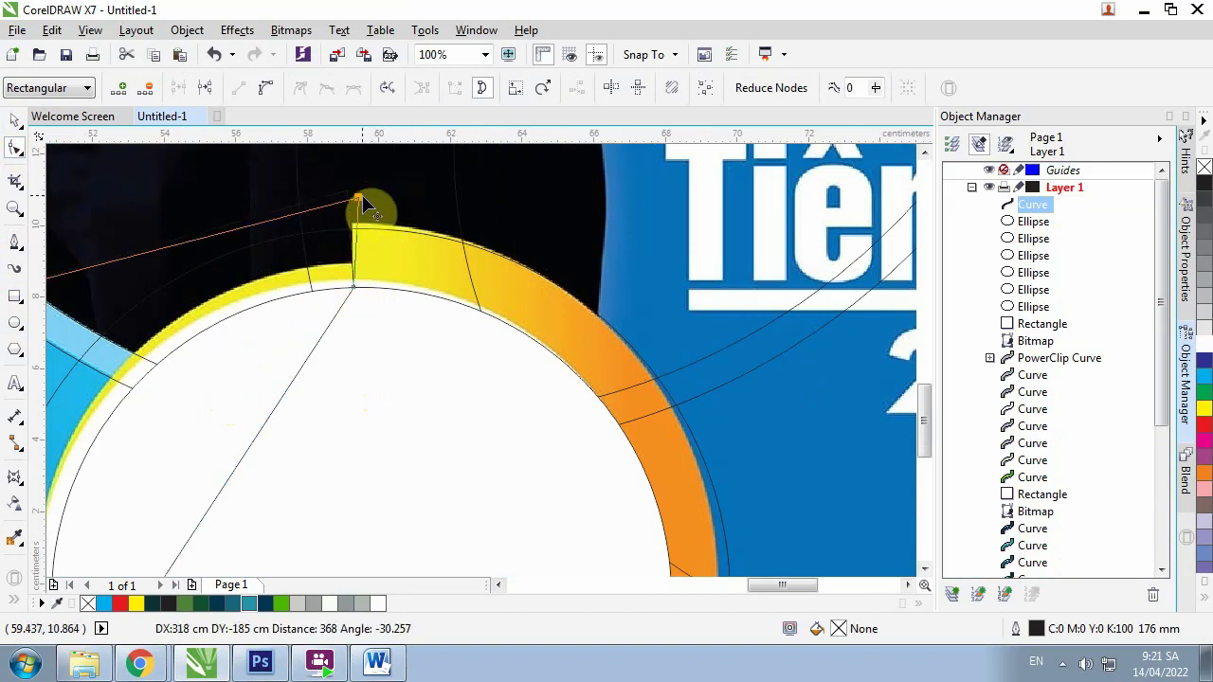
scroll(361, 201, "up", 2)
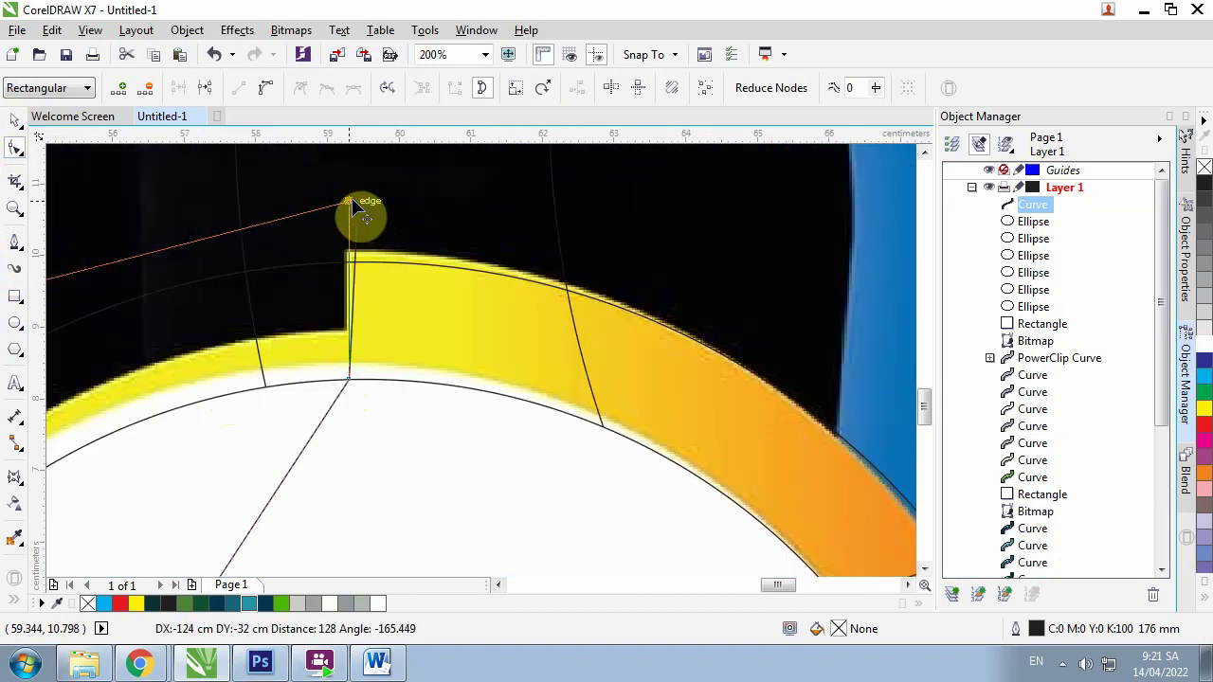
left_click_drag(363, 204, 360, 227)
scroll(360, 228, "down", 4)
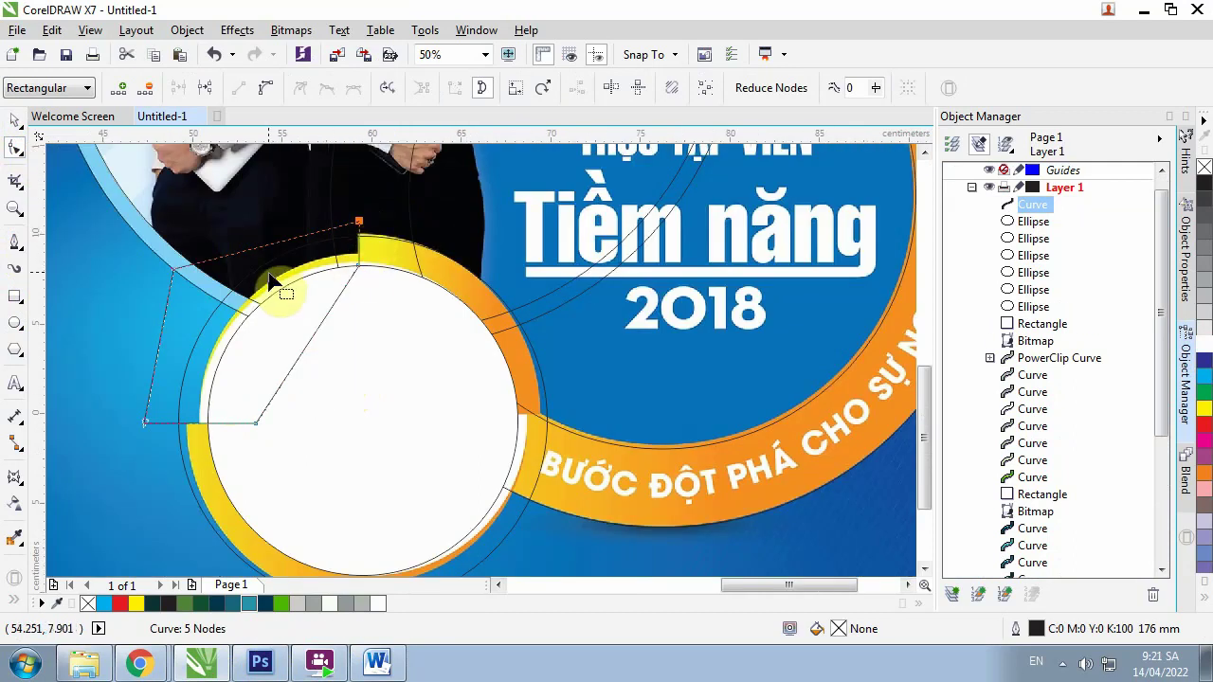
Trim the ring ellipse with the wedge shape
left_click(16, 122)
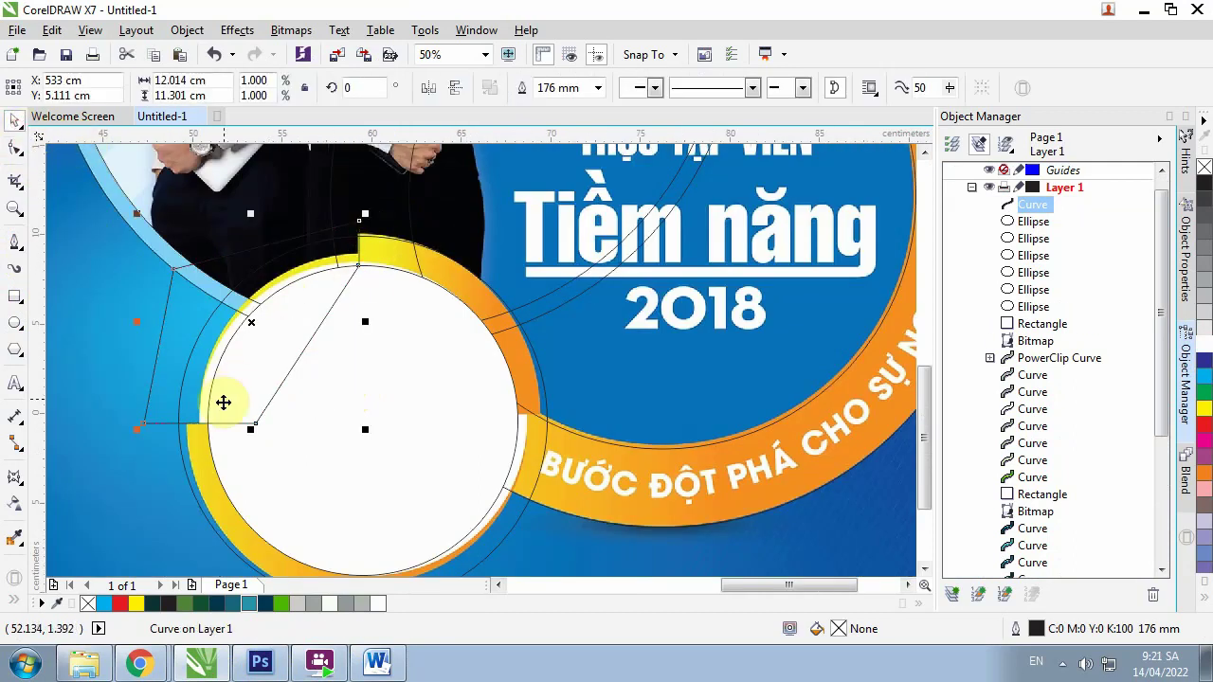
left_click(189, 483, "shift")
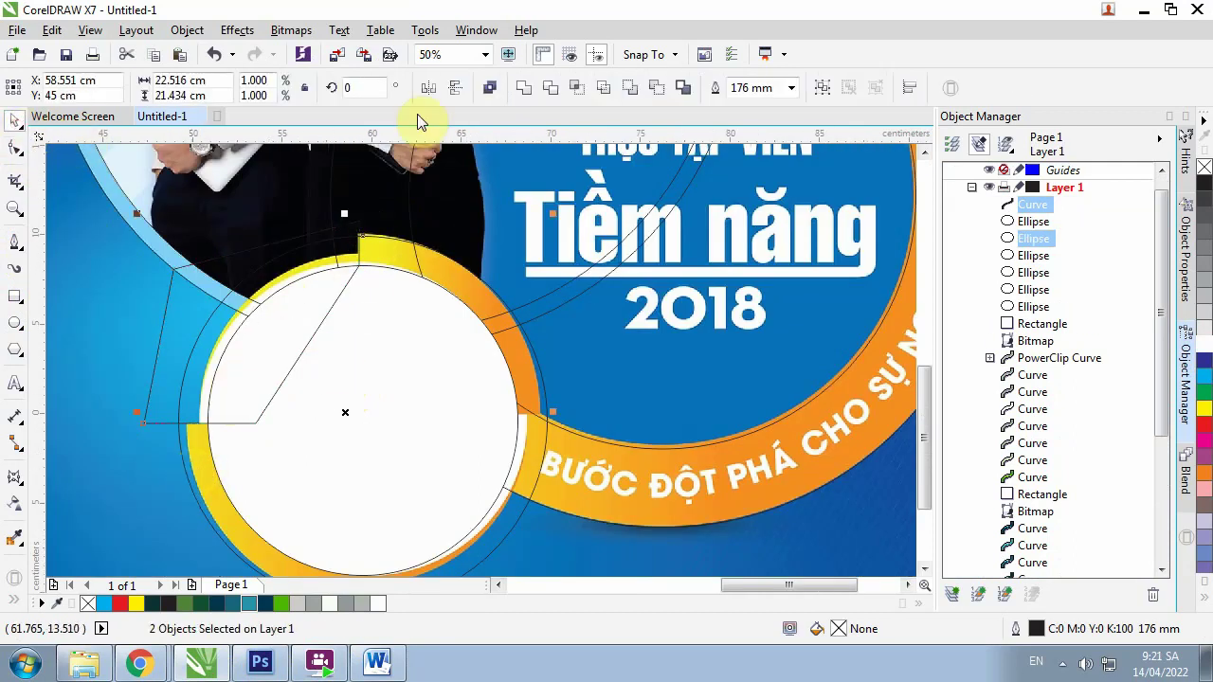
left_click(549, 88)
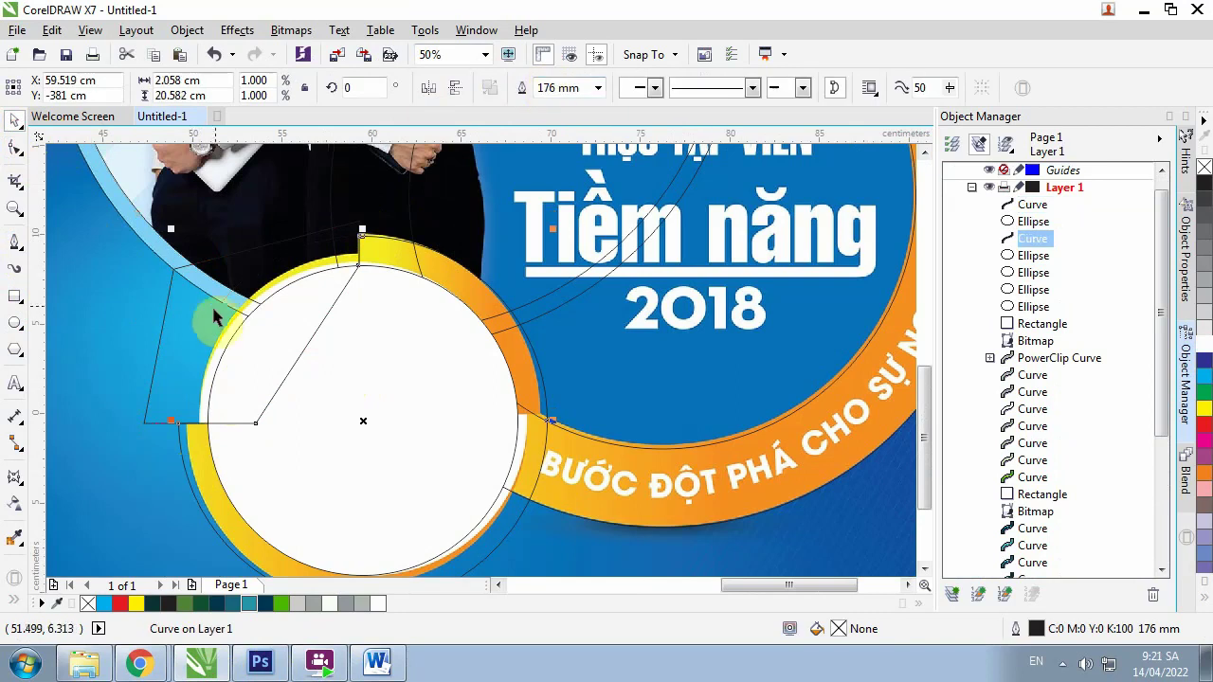
Delete the leftover first wedge shape
key("Delete")
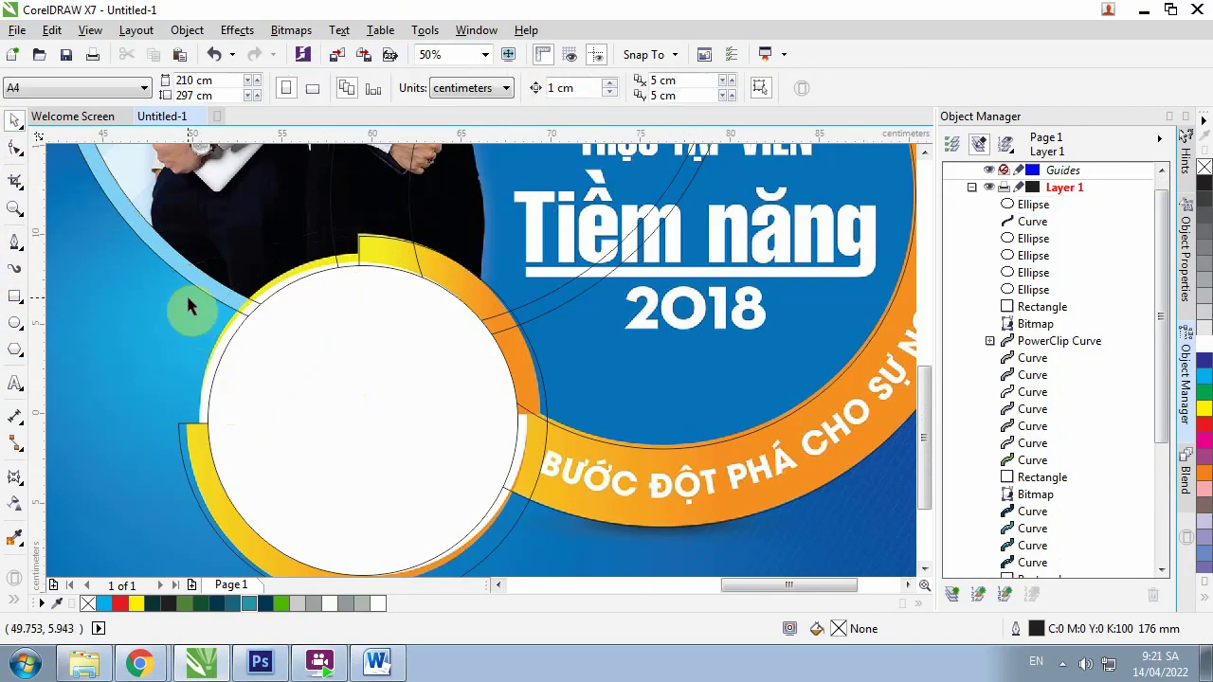
scroll(189, 303, "down", 2)
scroll(336, 495, "up", 2)
scroll(337, 494, "up", 1)
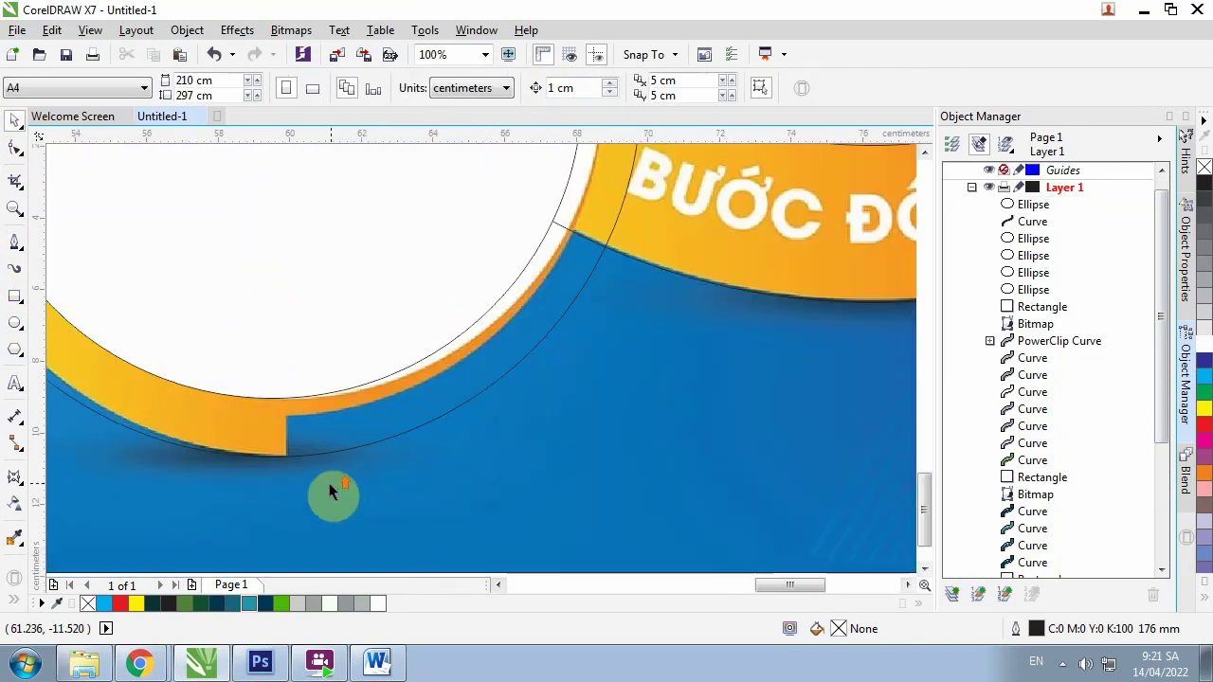
scroll(247, 453, "down", 1)
Draw a second closed cutting shape across the ring's lower right from its bottom notch
left_click(17, 244)
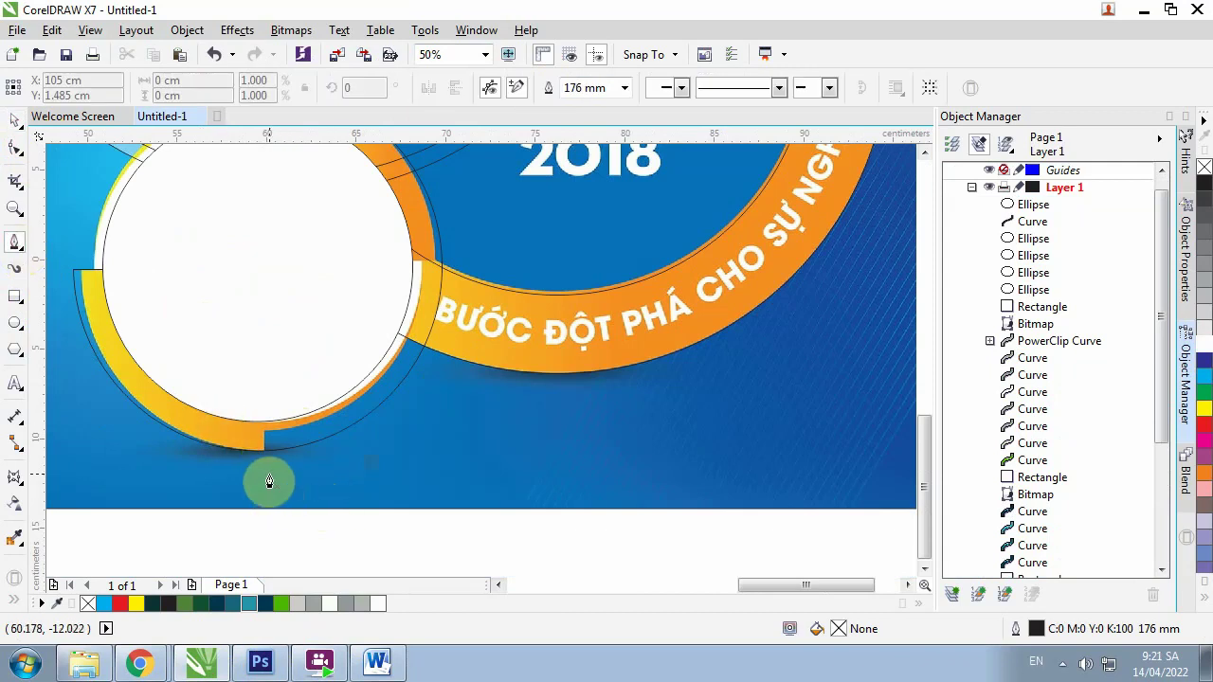
left_click(263, 460)
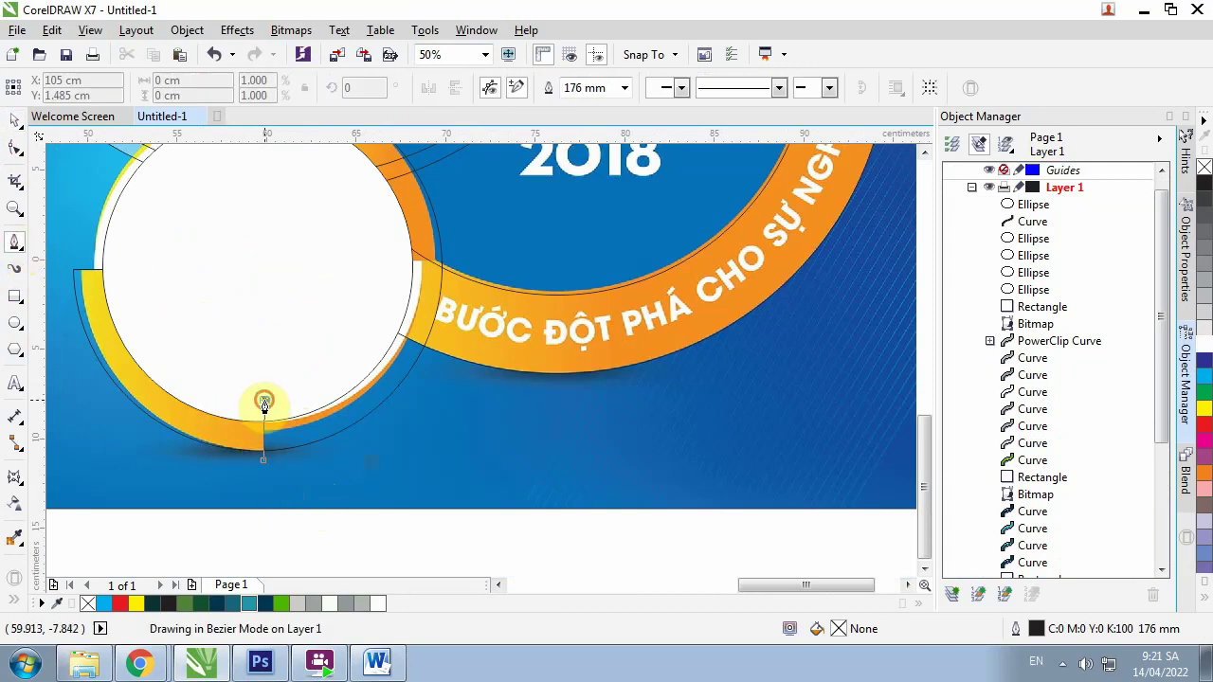
left_click(263, 398)
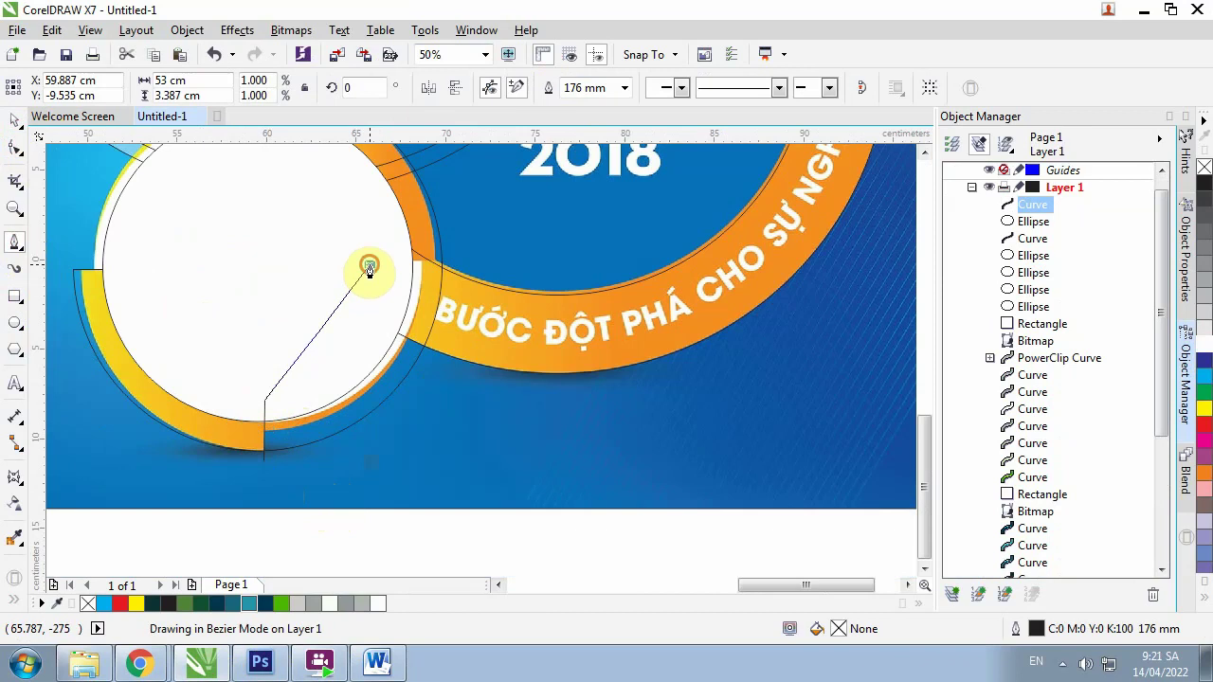
left_click(369, 263)
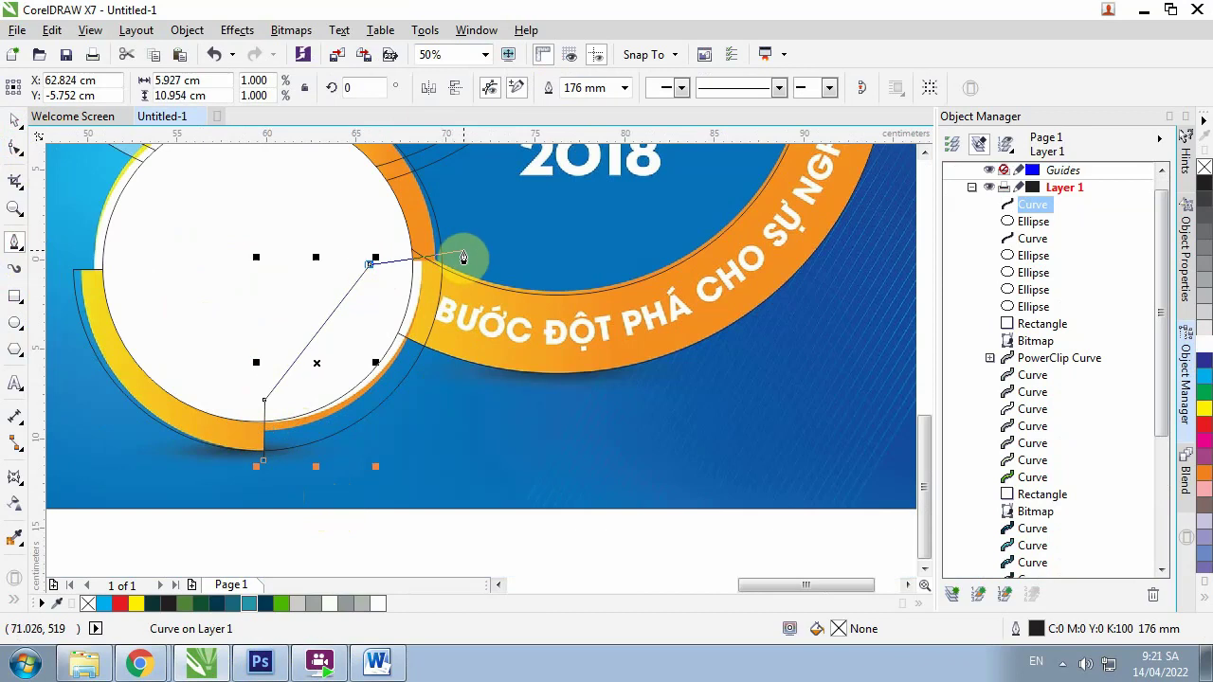
left_click(464, 255)
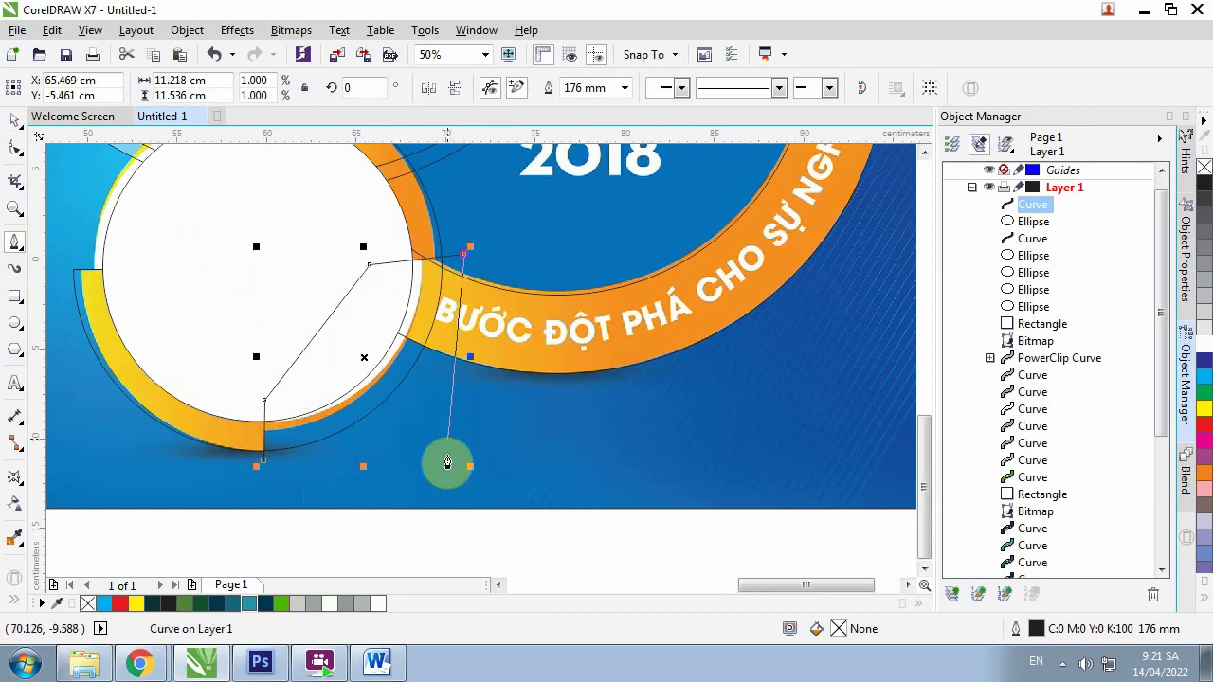
left_click(447, 455)
left_click(302, 497)
left_click(263, 461)
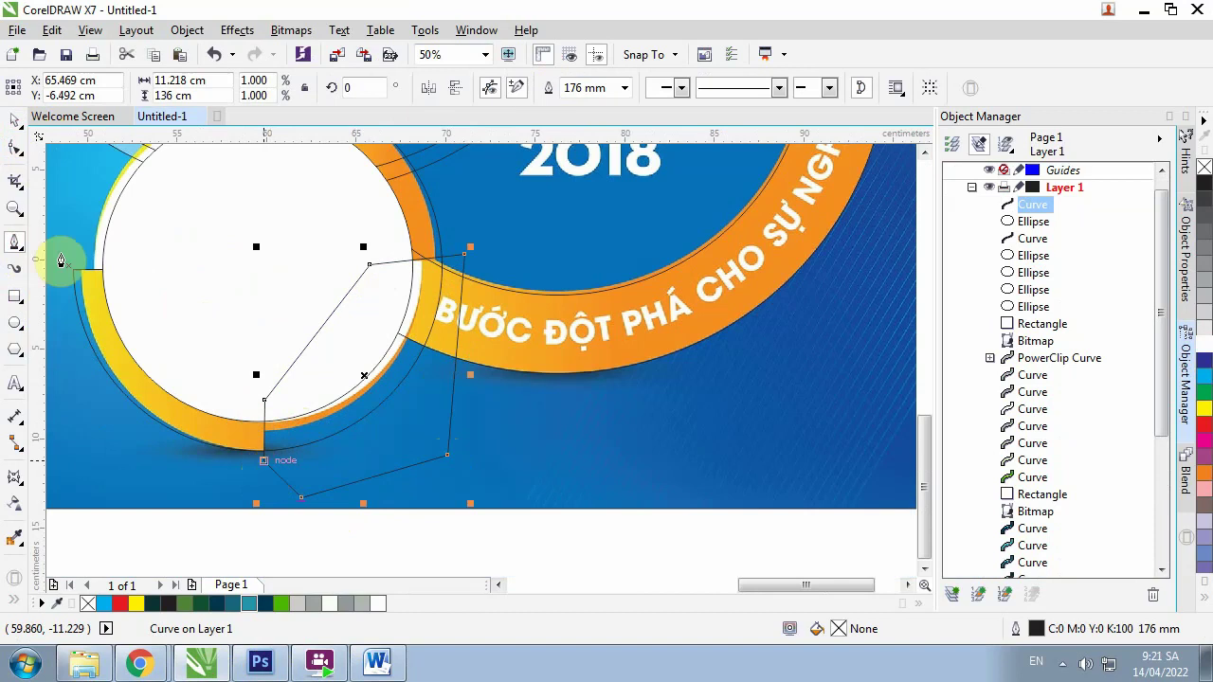
Trim the yellow ring with the cutting shape, then delete the cutting shape
left_click(14, 120)
left_click(83, 318, "shift")
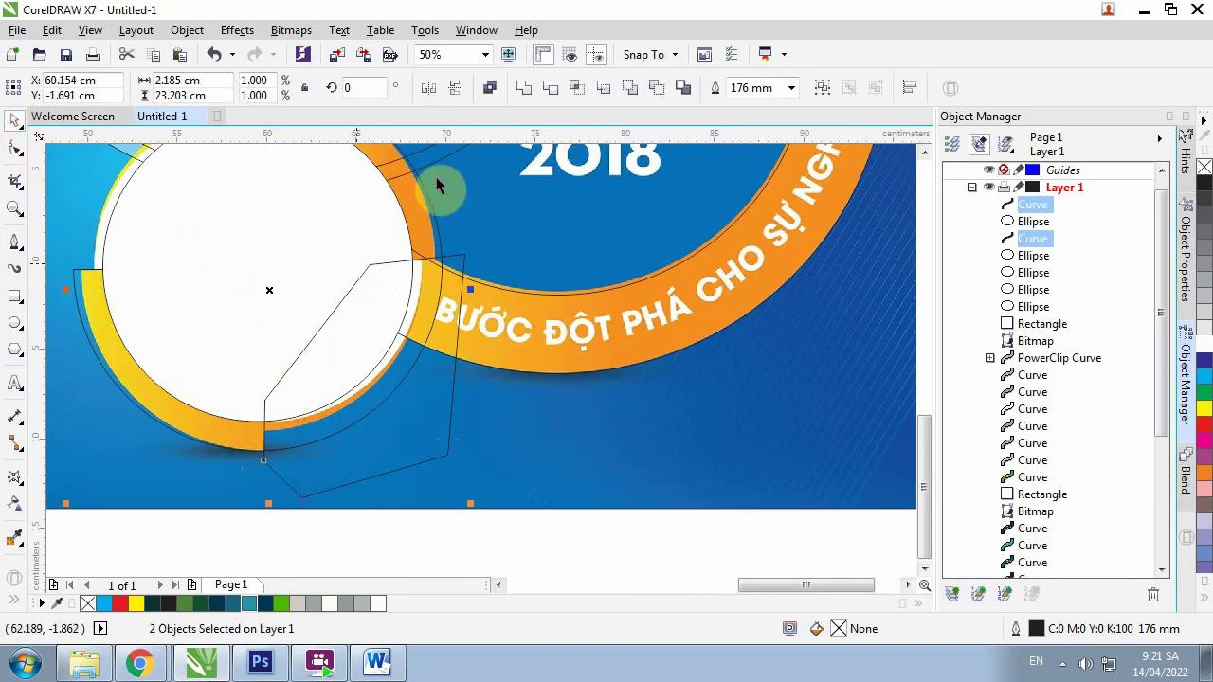
left_click(551, 88)
left_click(420, 407)
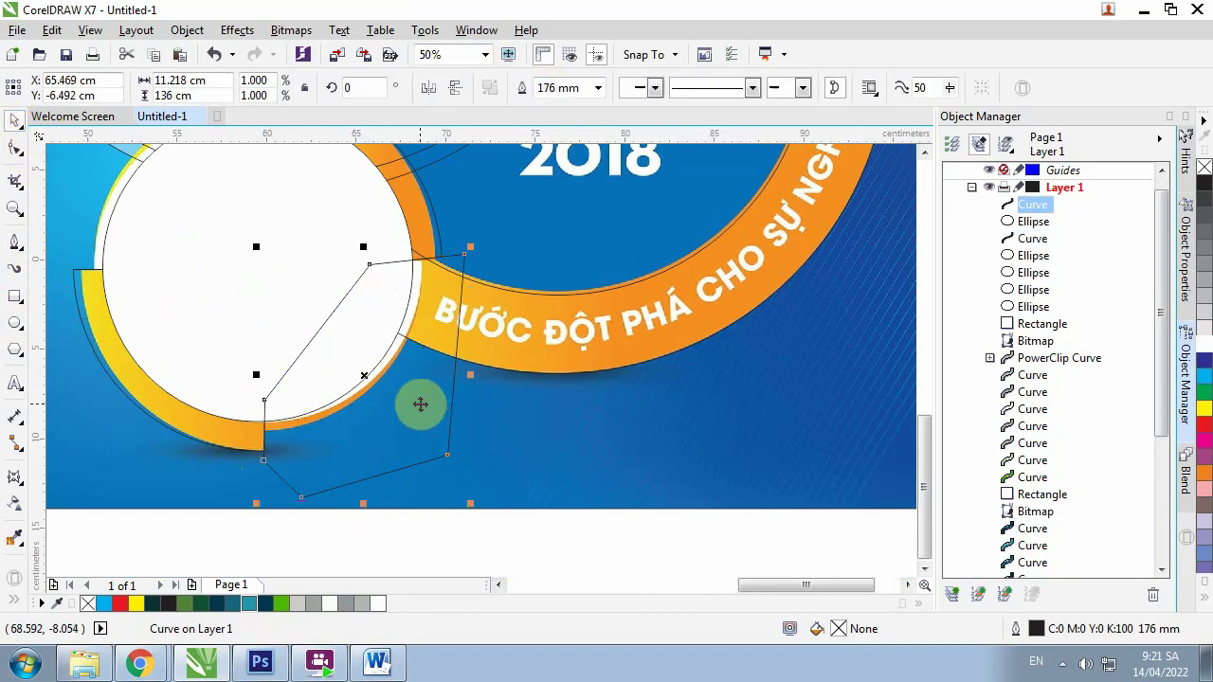
key("Delete")
scroll(285, 332, "down", 2)
Bring one outline circle to the front and trim the overlapping circle with it
scroll(322, 256, "up", 1)
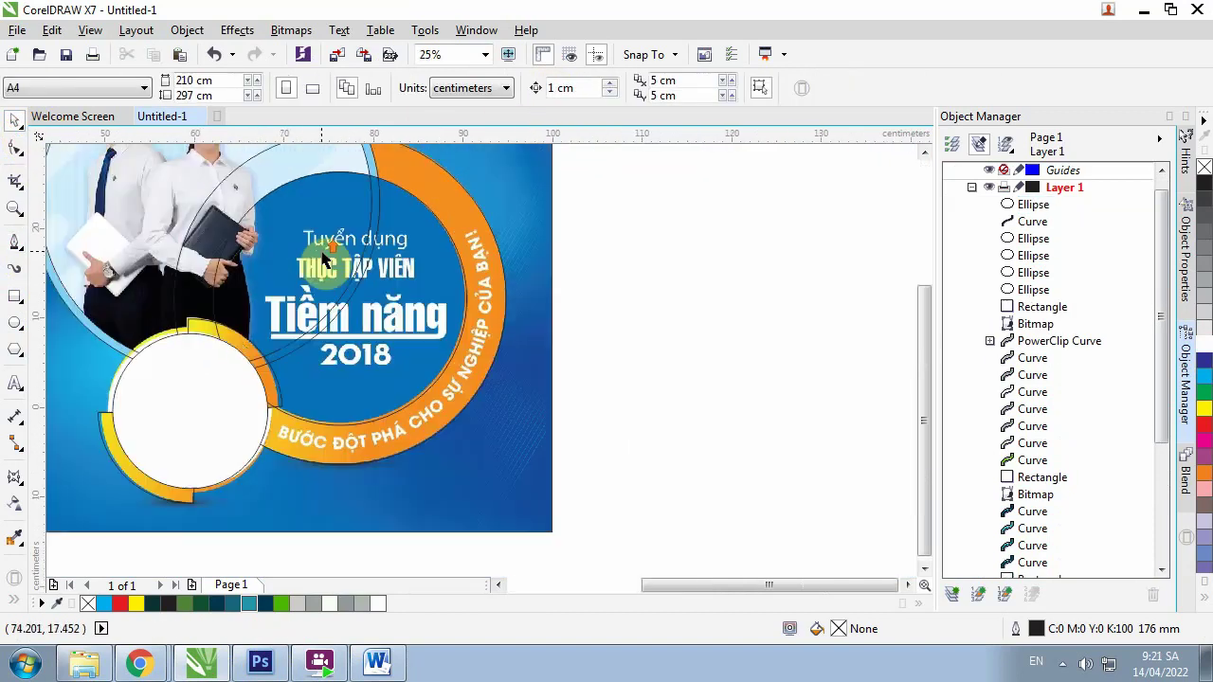
scroll(323, 258, "down", 1)
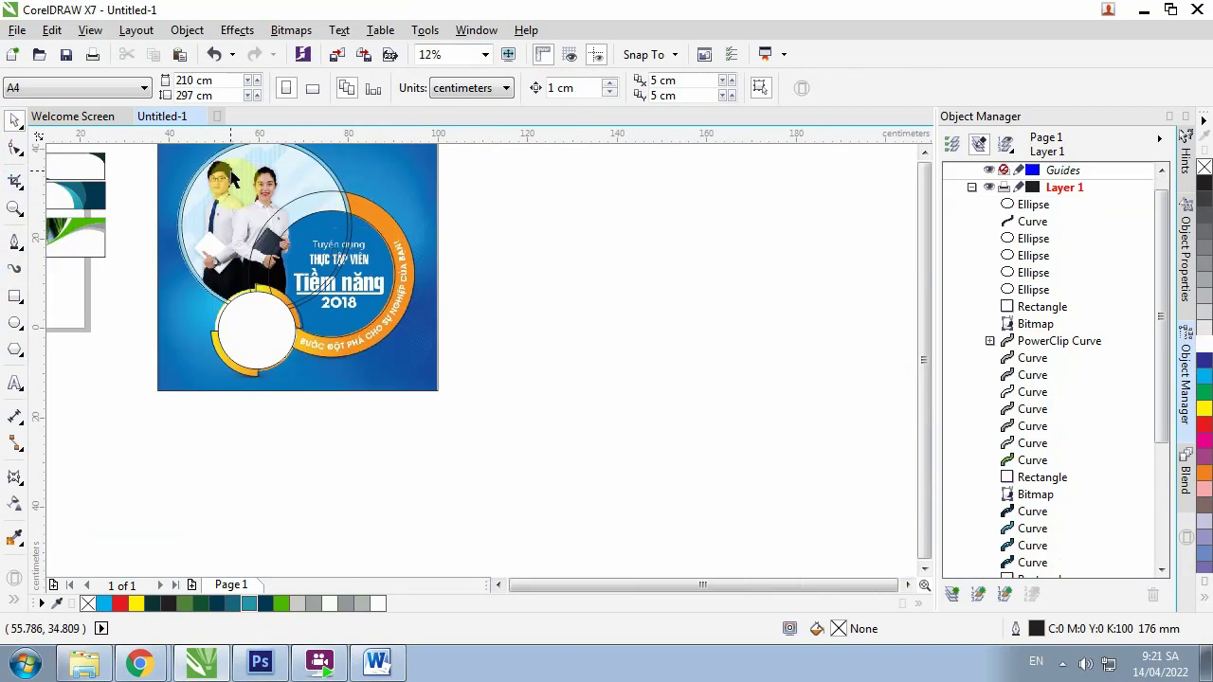
scroll(230, 180, "up", 1)
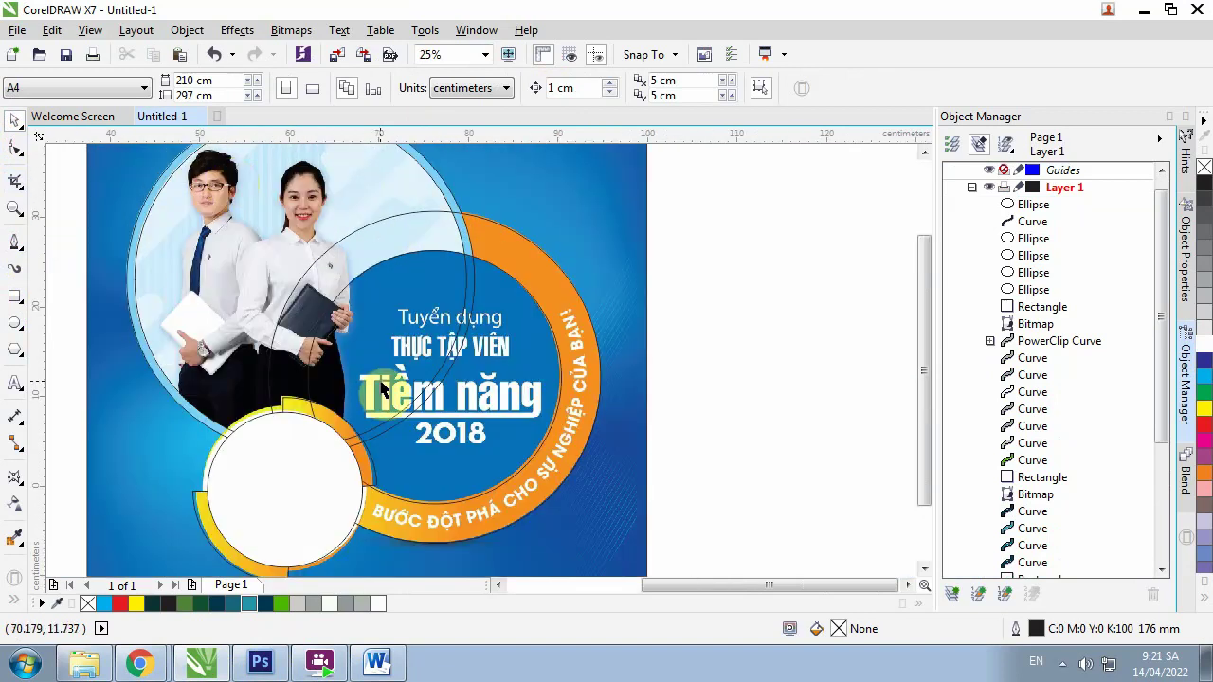
left_click(463, 222)
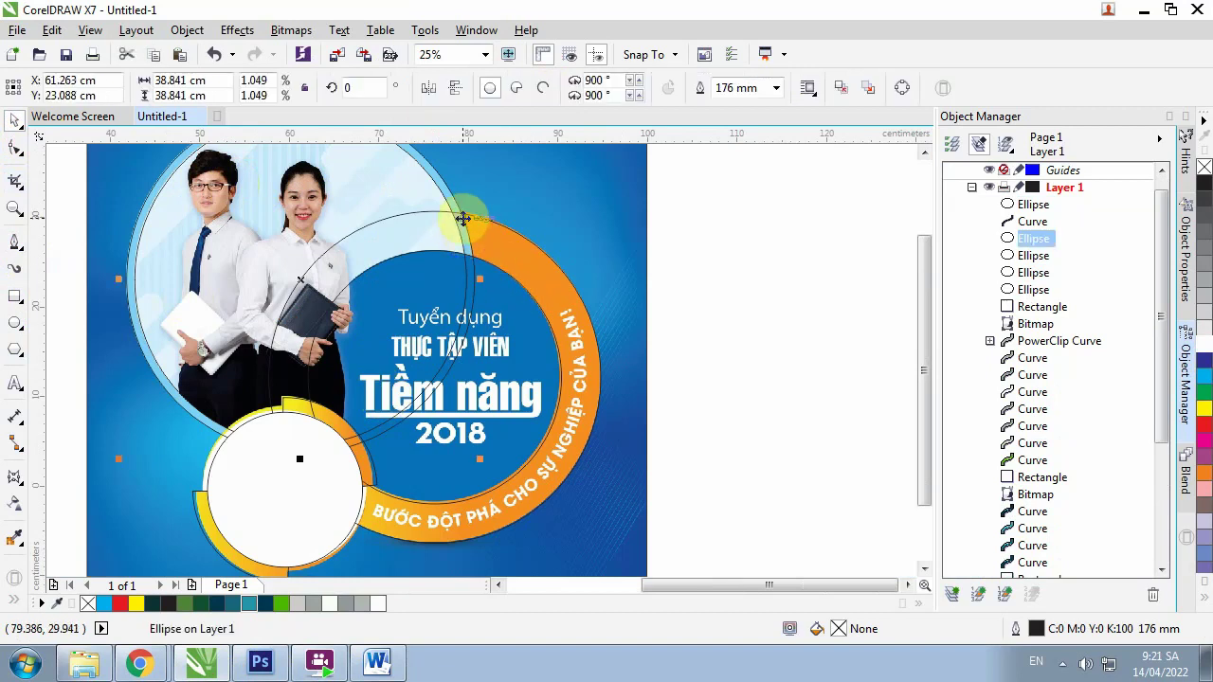
key("shift+Page_Up")
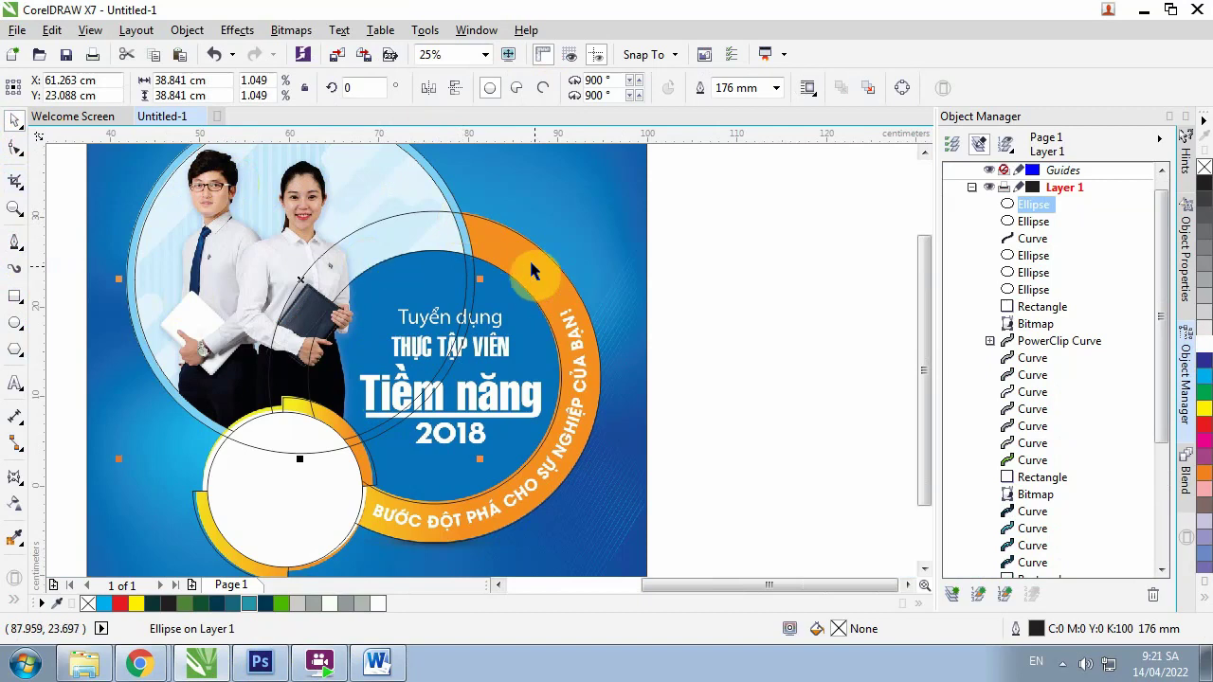
left_click(524, 237, "shift")
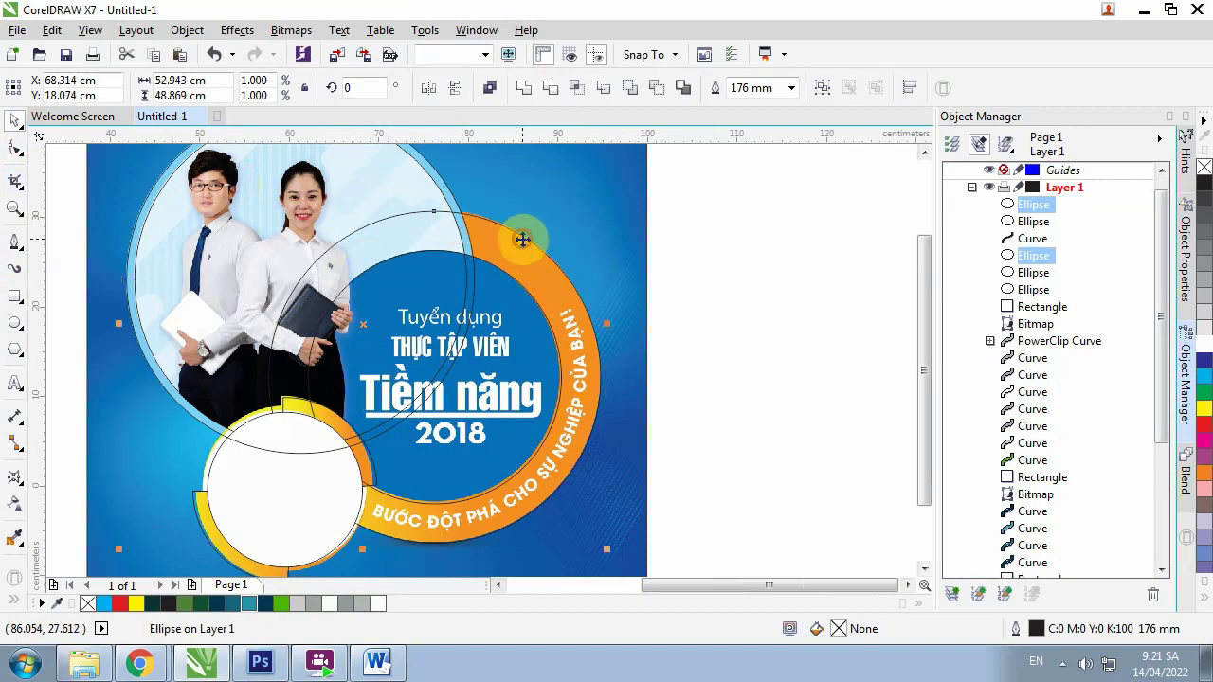
left_click(547, 88)
scroll(372, 277, "down", 2)
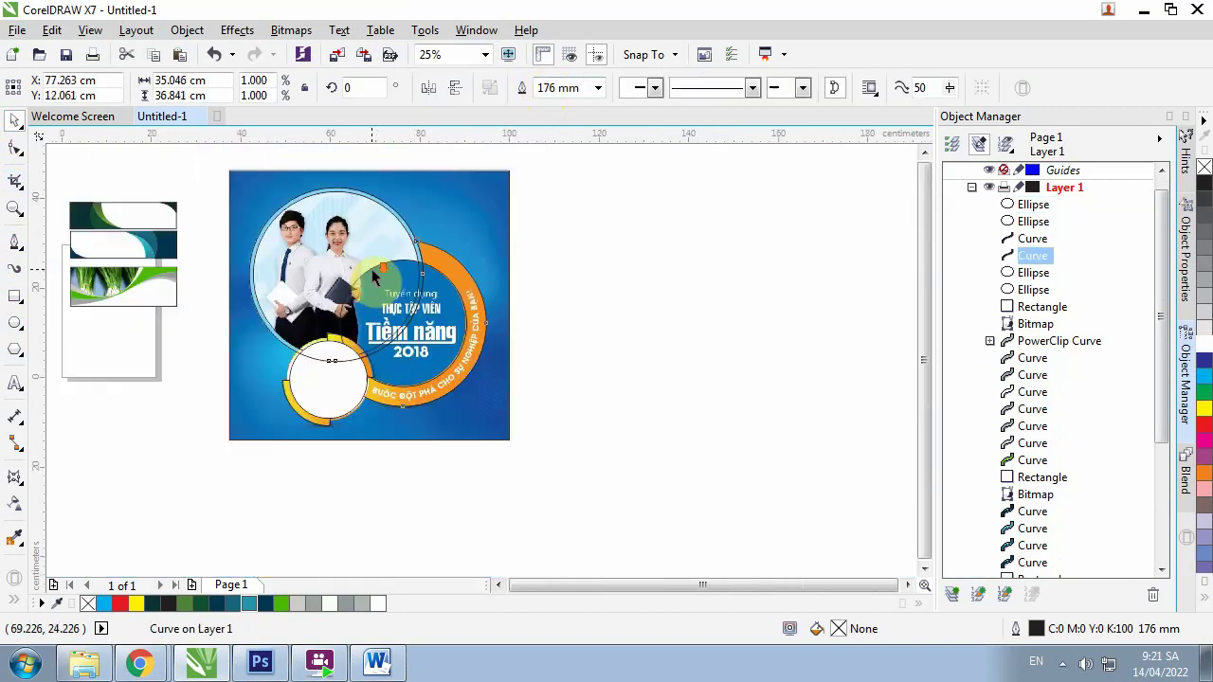
left_click(720, 295)
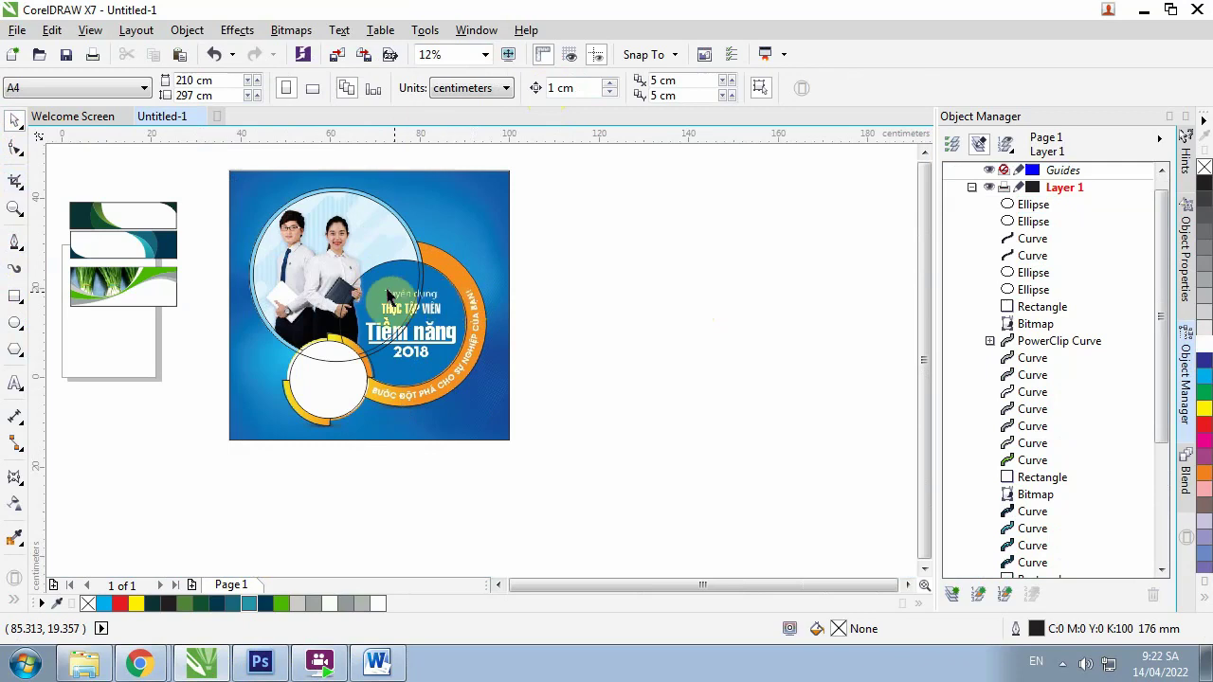
Move the reference poster bitmap beside the page, leaving the traced circles and rings exposed
scroll(360, 284, "up", 2)
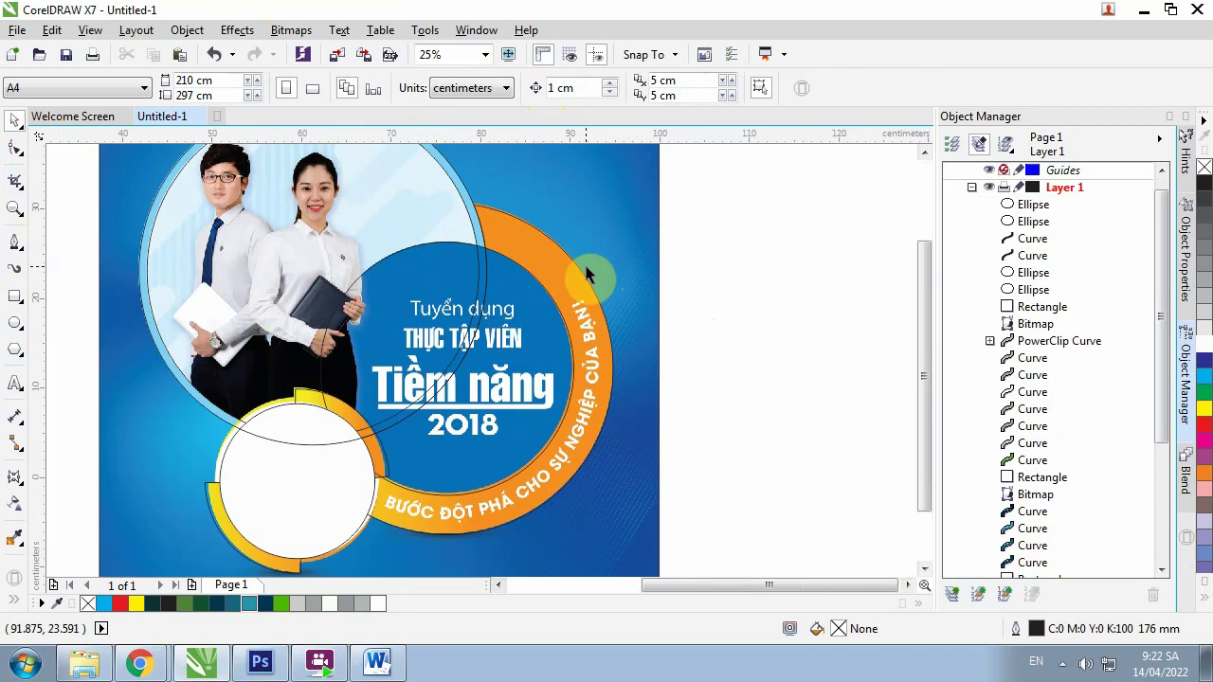
scroll(588, 275, "down", 2)
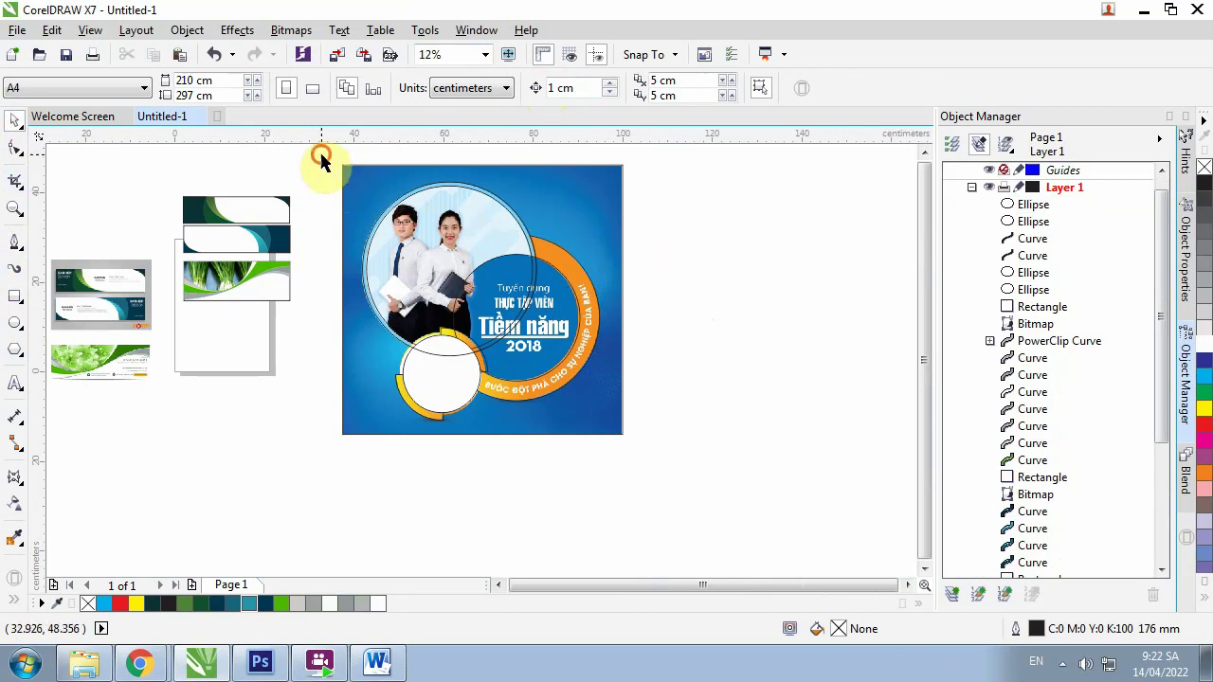
left_click_drag(321, 155, 742, 539)
left_click(1035, 323)
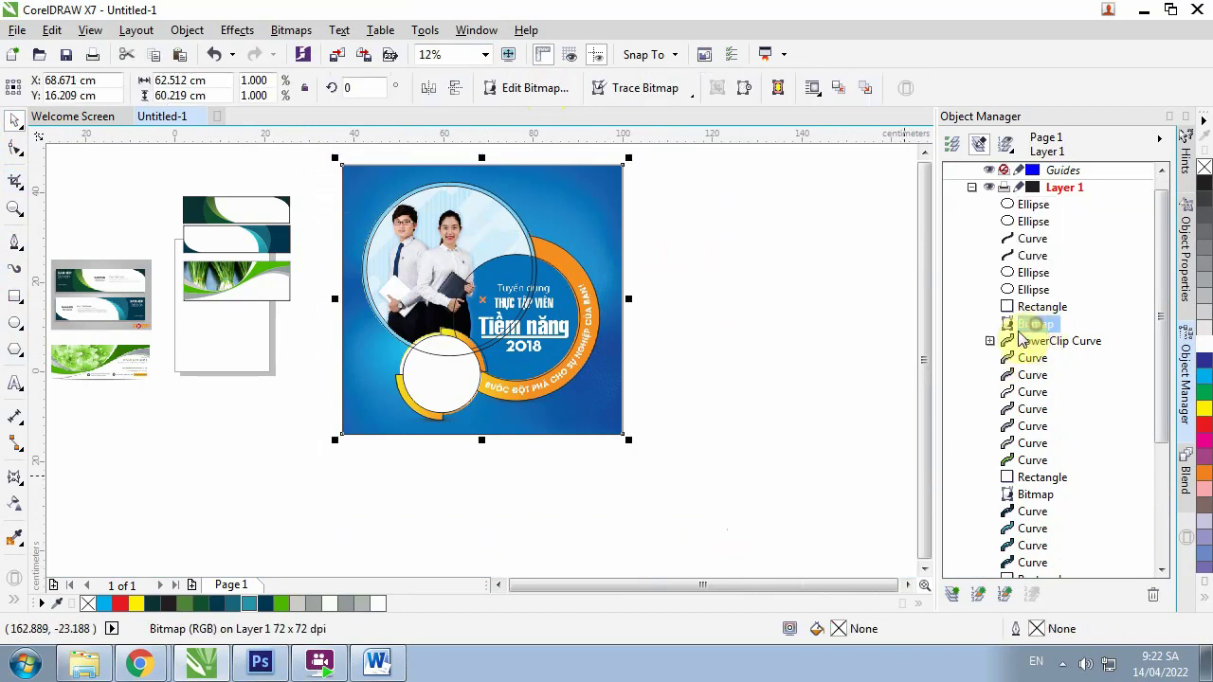
left_click_drag(502, 322, 790, 300)
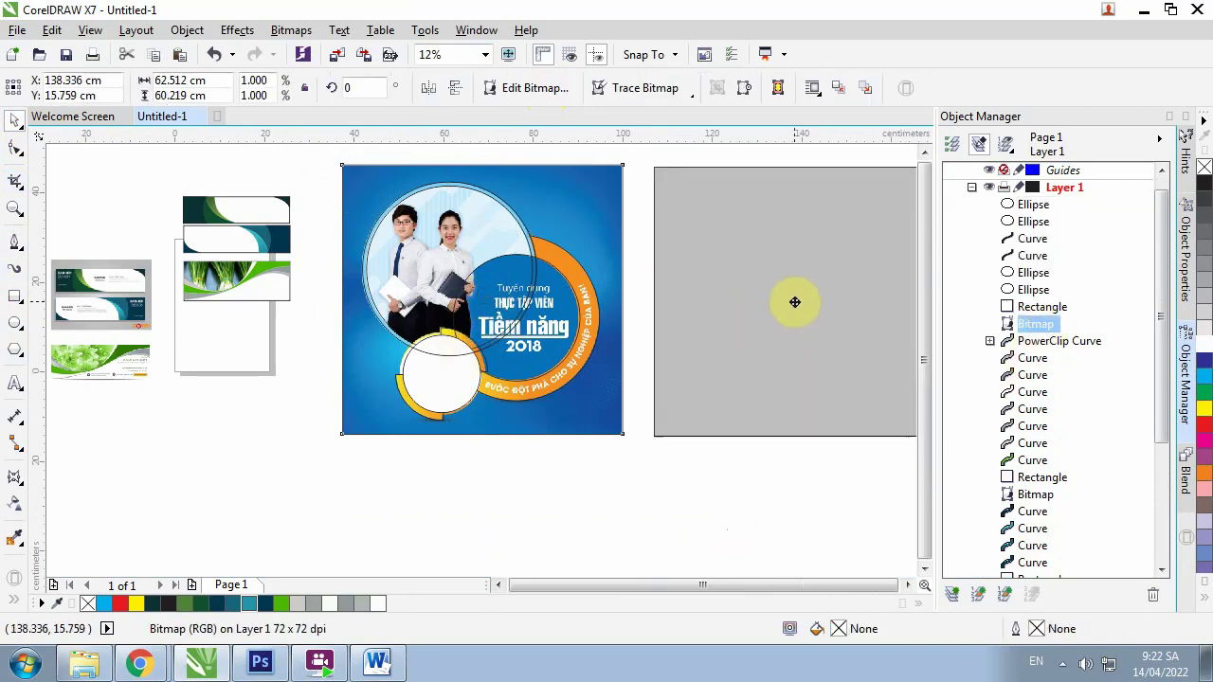
left_click(561, 495)
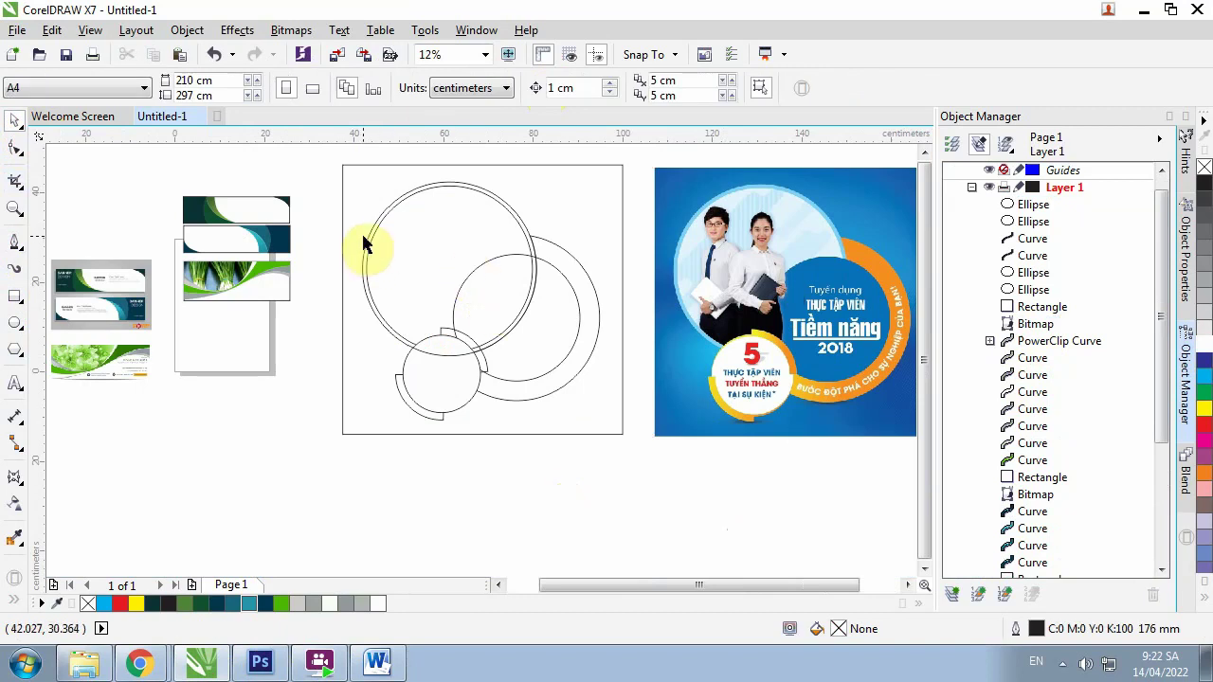
Fill the background rectangle with blue #1881C5 sampled from the poster
scroll(366, 242, "down", 2)
scroll(481, 213, "up", 2)
left_click(749, 242)
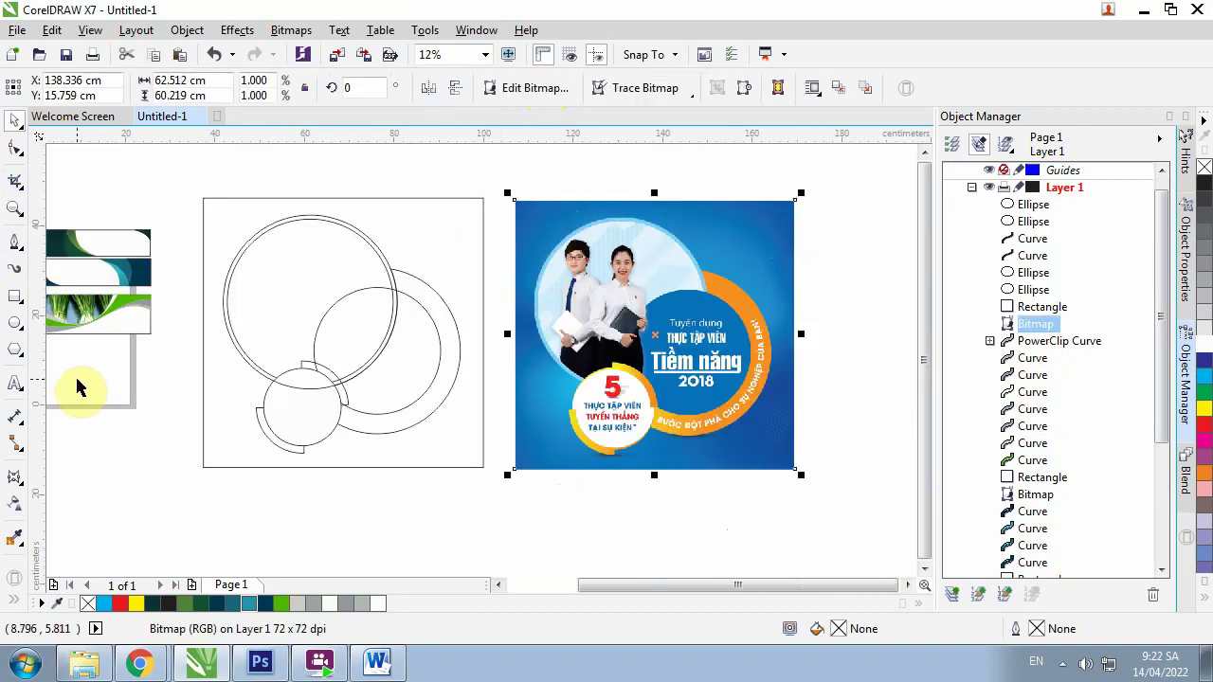
left_click(16, 536)
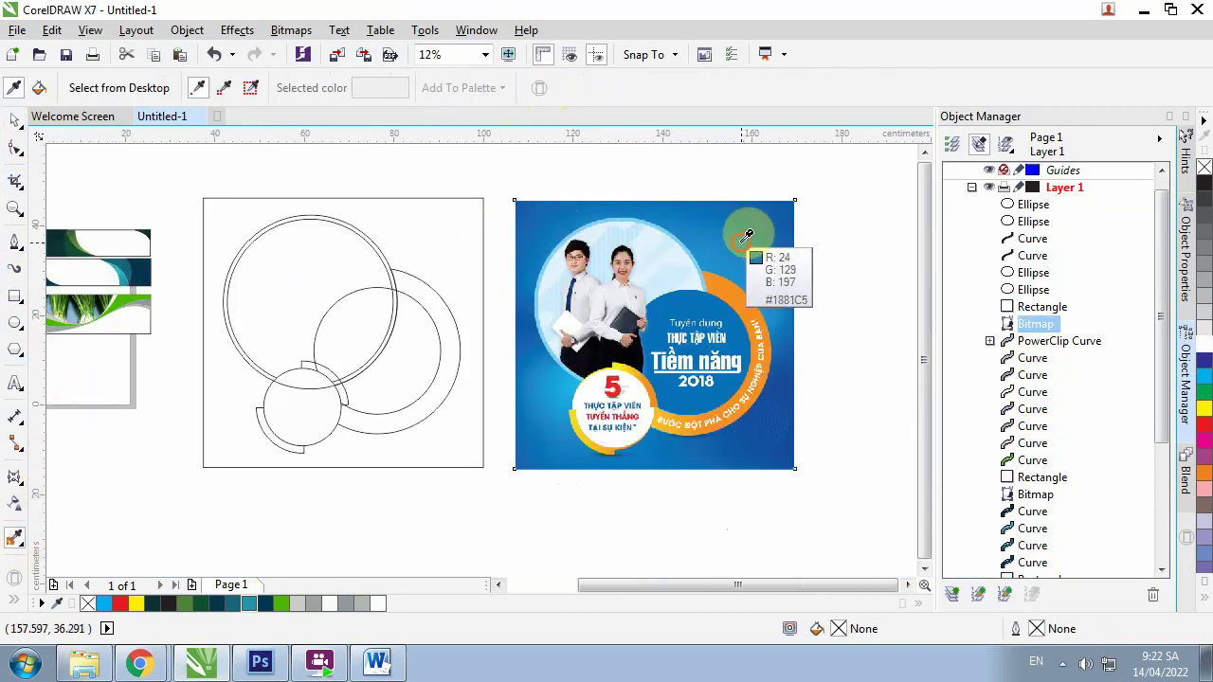
left_click(745, 229)
left_click(445, 232)
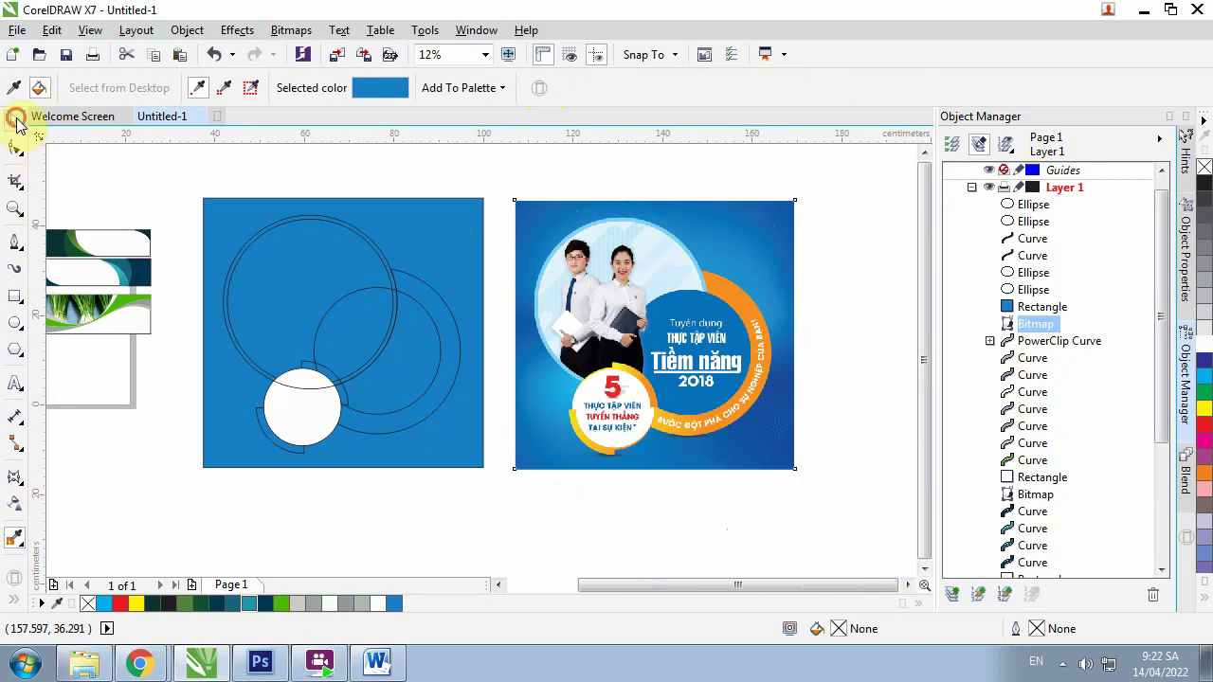
left_click(15, 120)
left_click(377, 256)
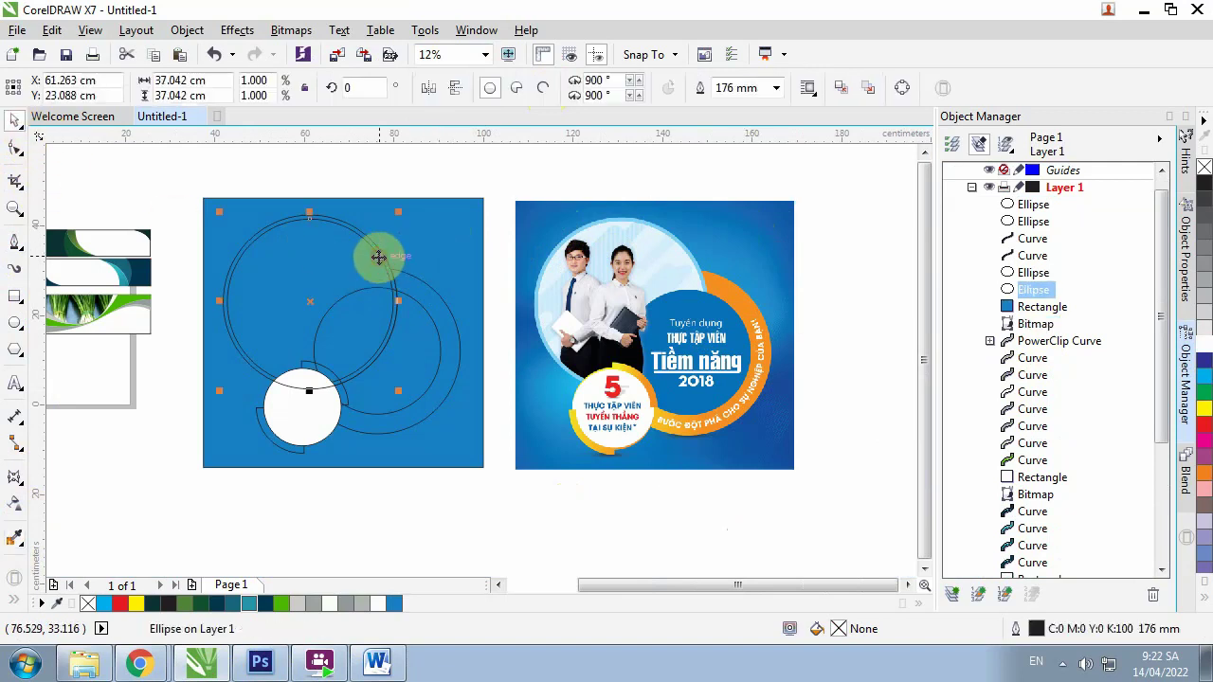
Fill the large circle with sampled light blue and bring the small white circle and arc forward
left_click(15, 538)
left_click(610, 236)
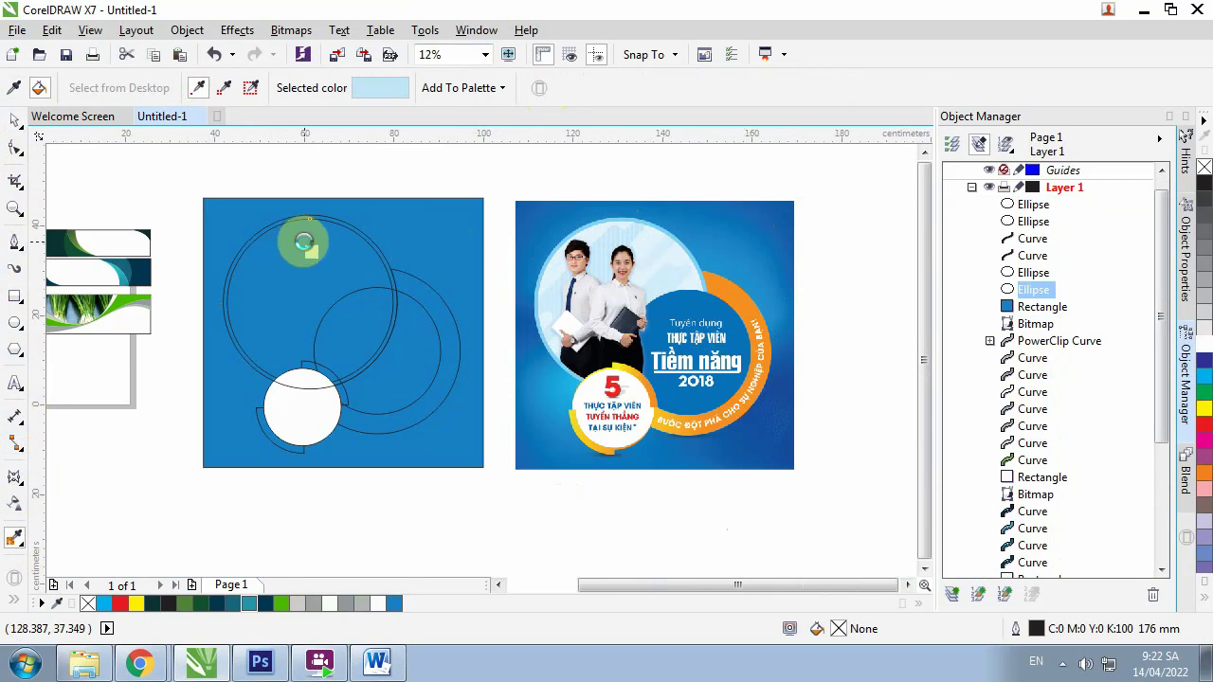
left_click(303, 243)
left_click(14, 120)
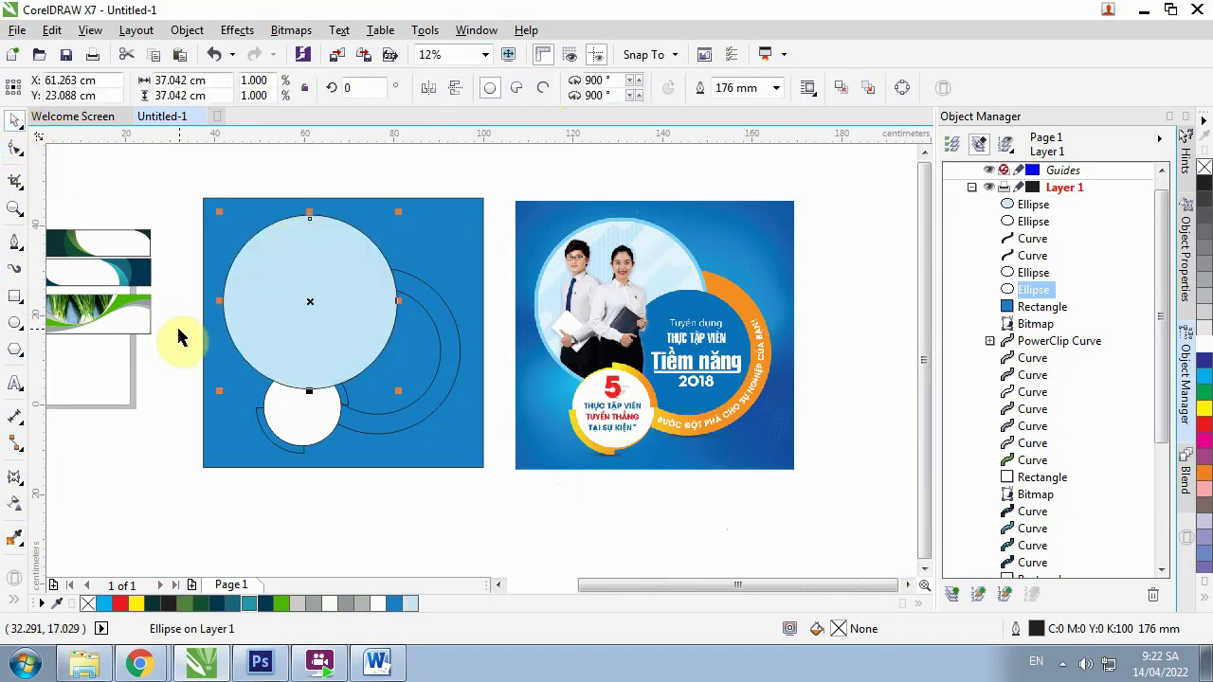
left_click_drag(179, 330, 363, 482)
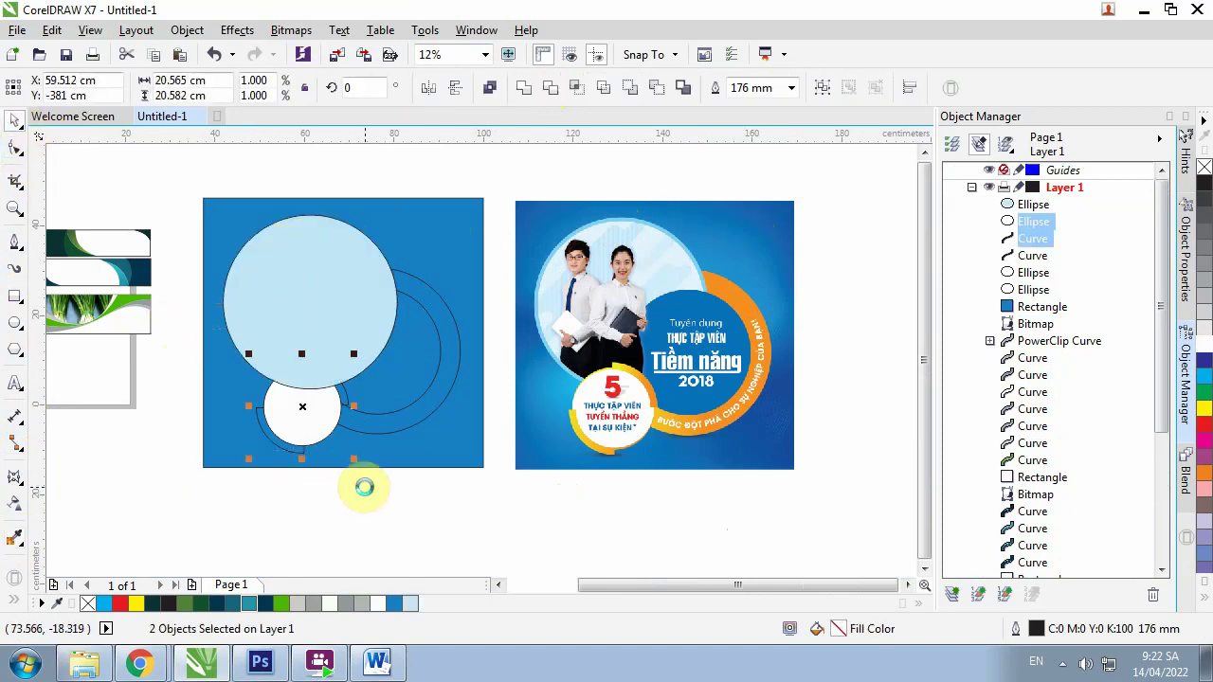
key("shift+Page_Up")
left_click(348, 490)
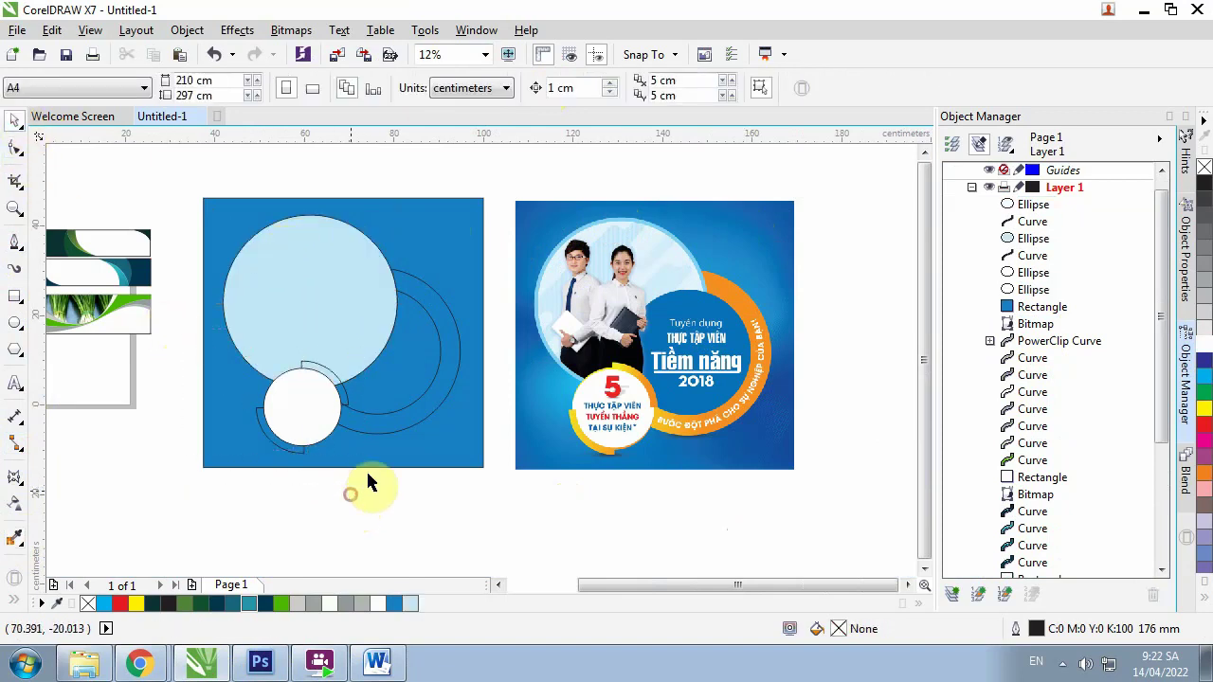
left_click(348, 397)
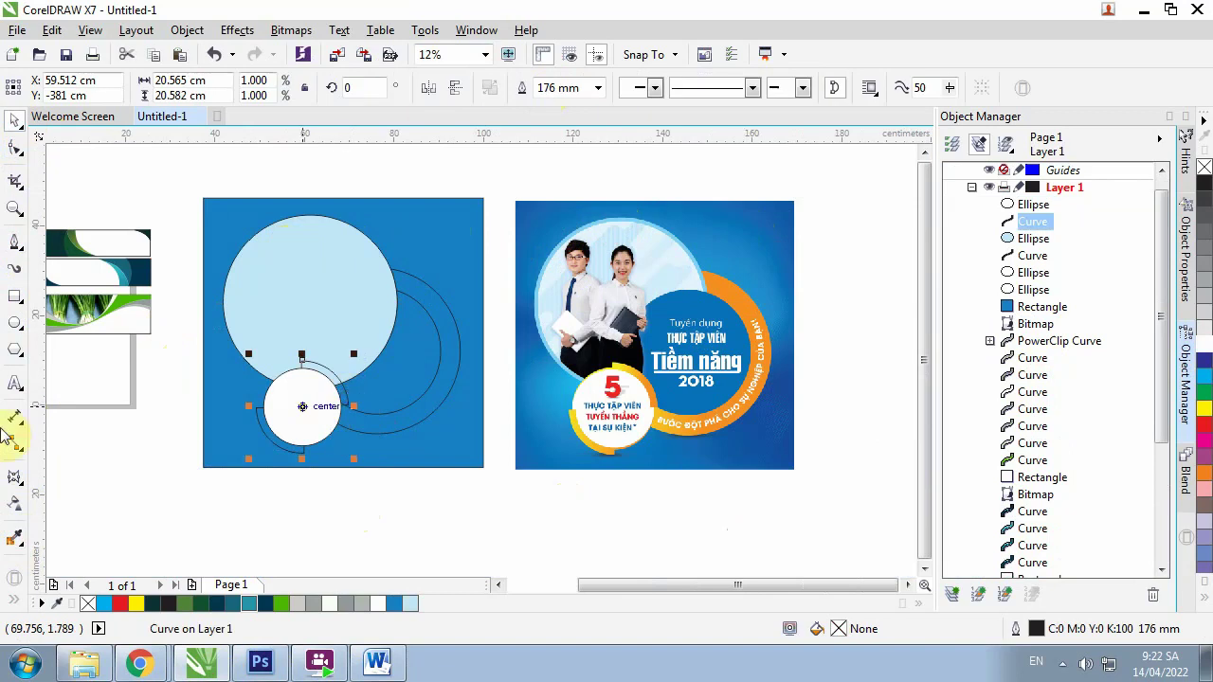
Colour the arc outline and the gap between the arcs with sampled orange #F69022
left_click(15, 538)
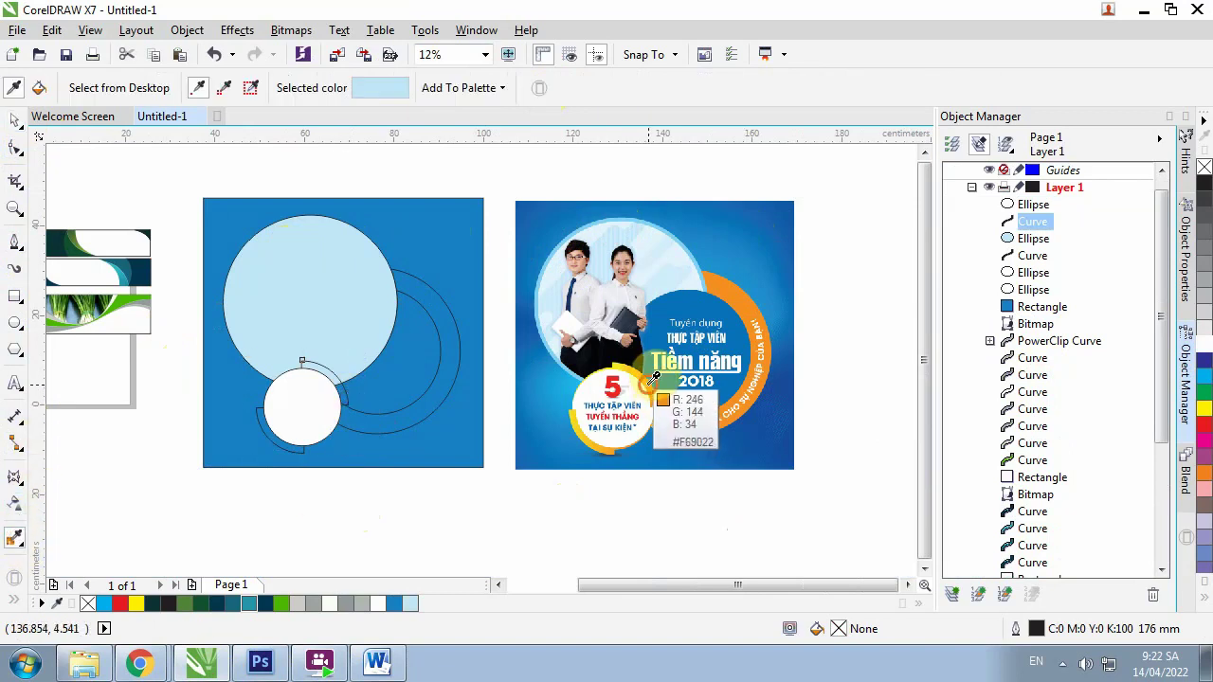
left_click(652, 379)
scroll(317, 371, "up", 2)
left_click(323, 363)
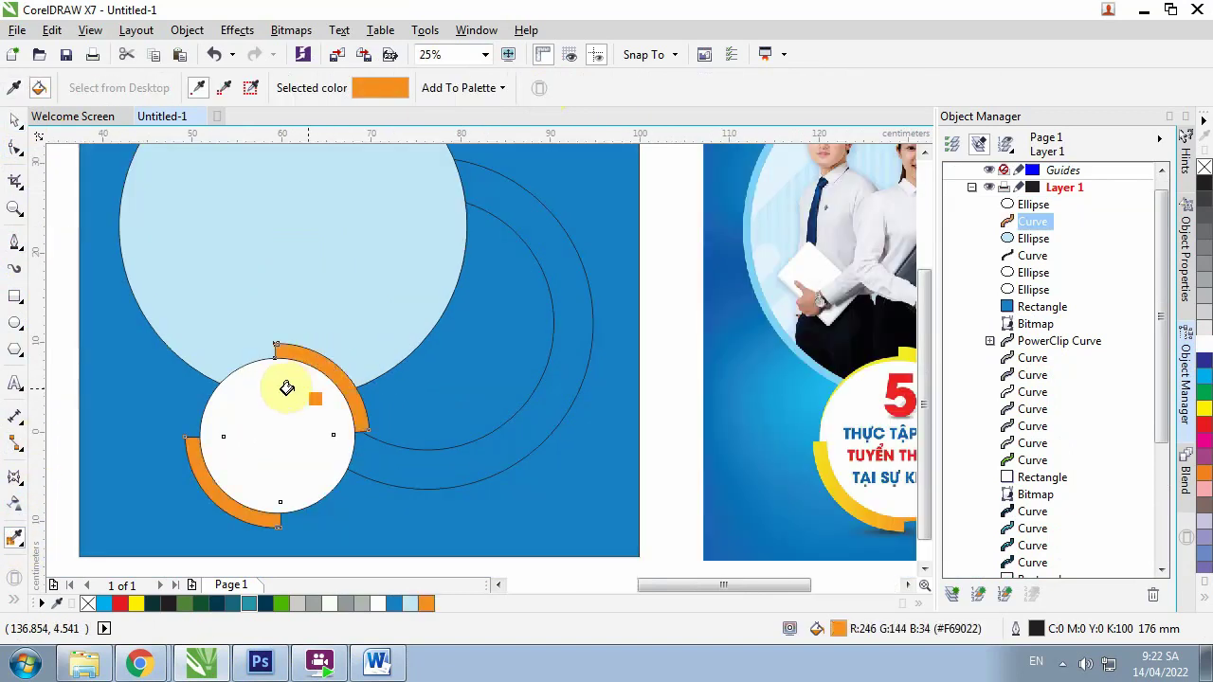
scroll(208, 374, "down", 2)
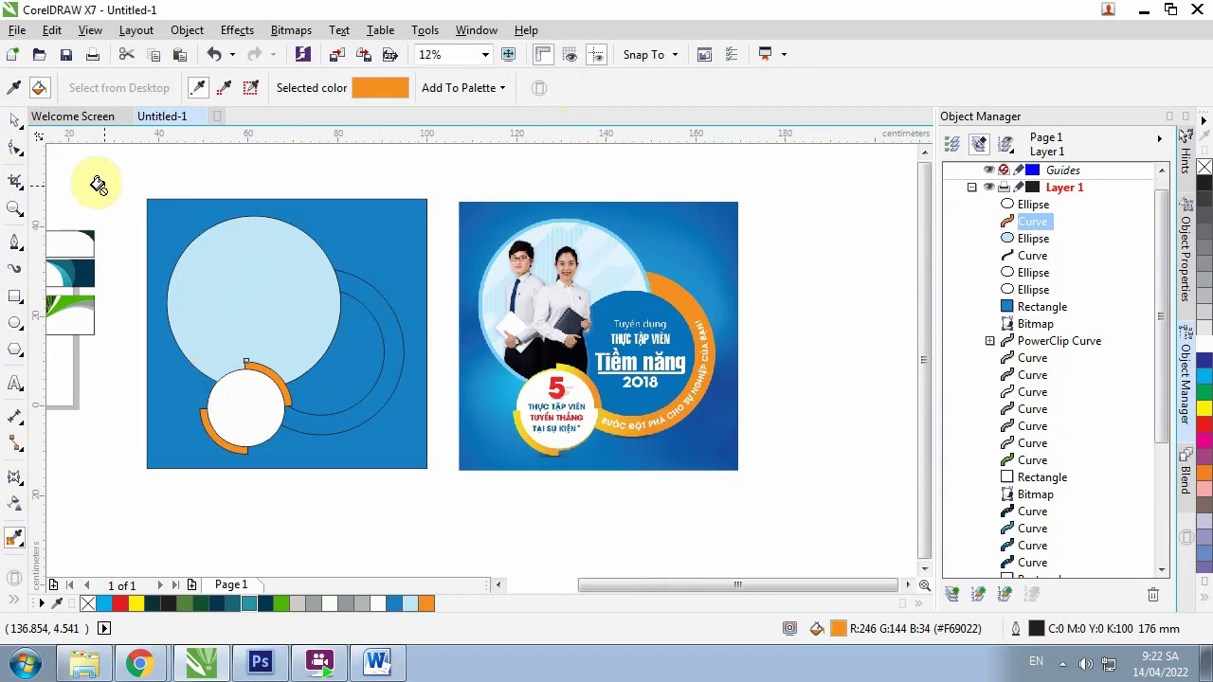
left_click(372, 306)
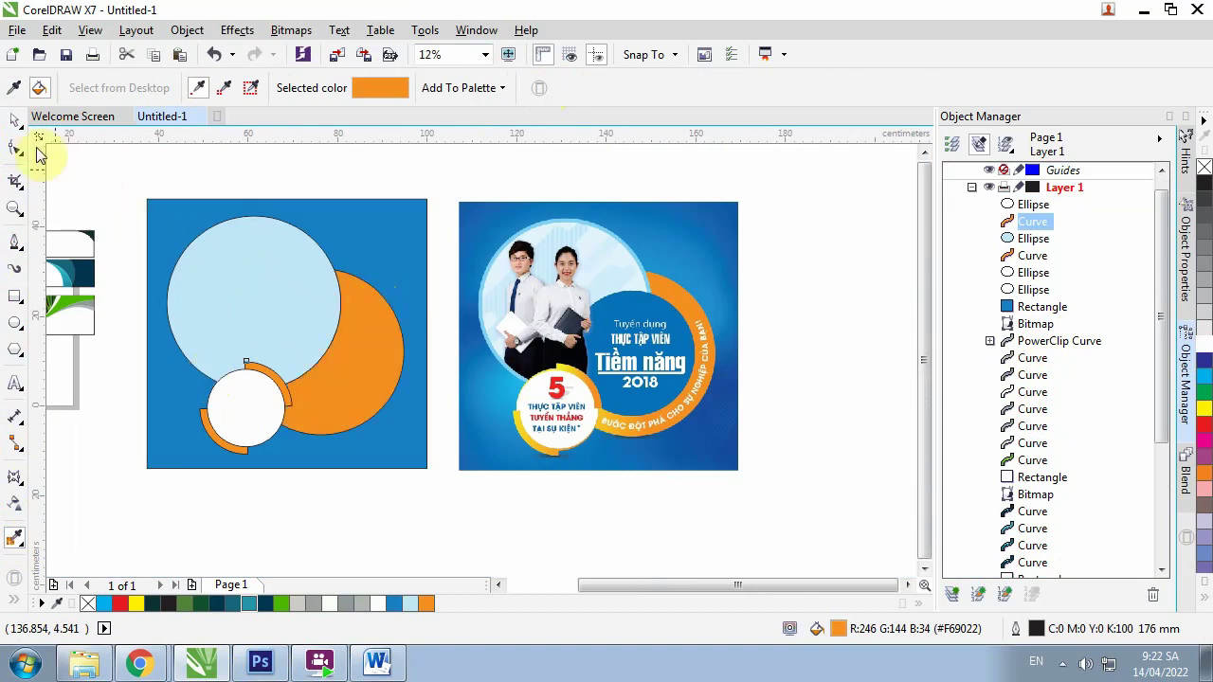
left_click(14, 121)
Bring the 28.297 cm inner circle in front of the crescent and fill it with blue #0772BA
left_click(352, 361)
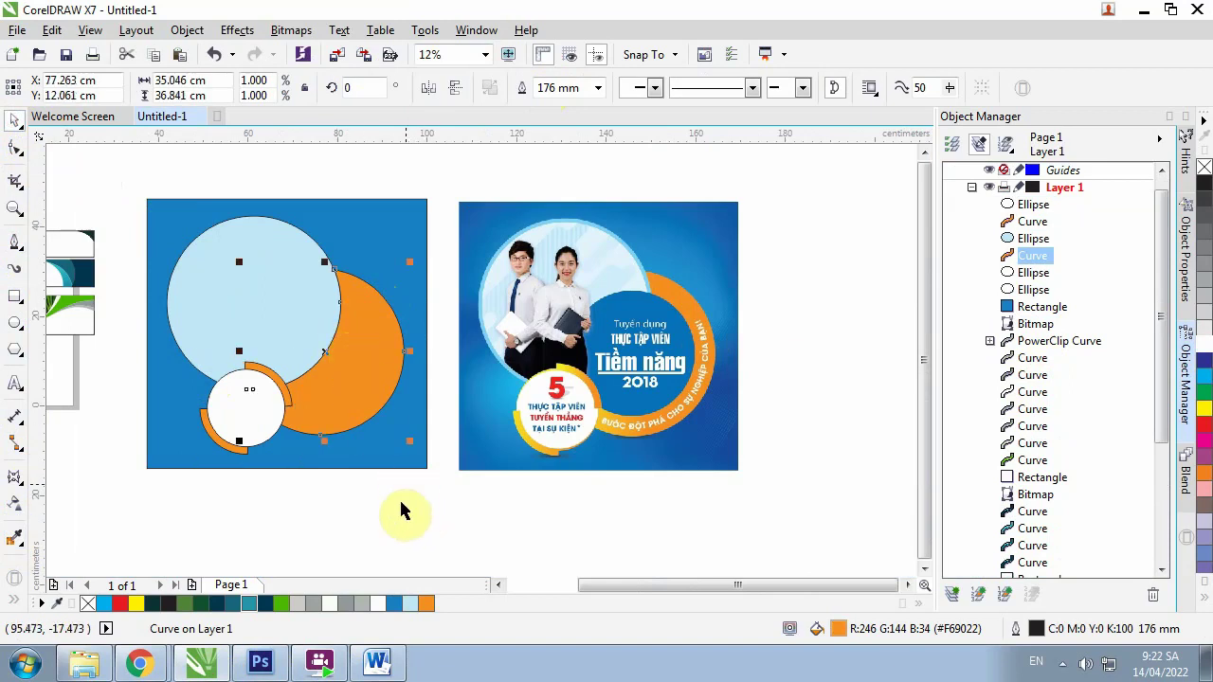
left_click_drag(400, 505, 244, 237)
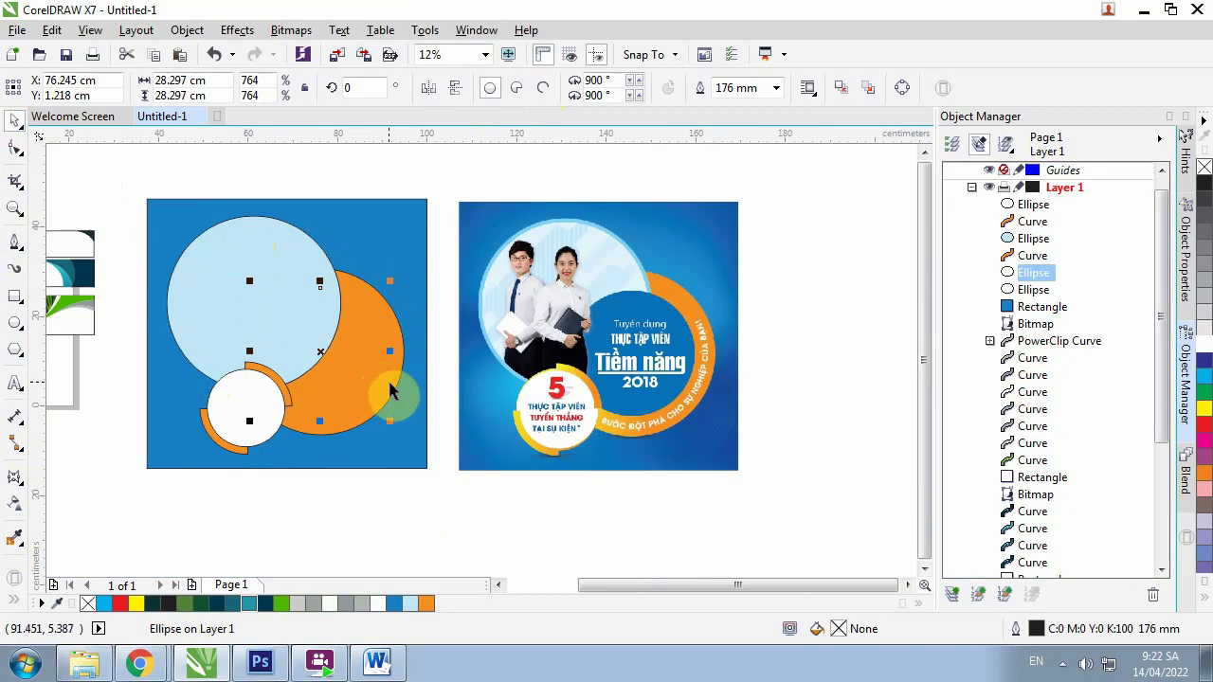
key("shift+Page_Up")
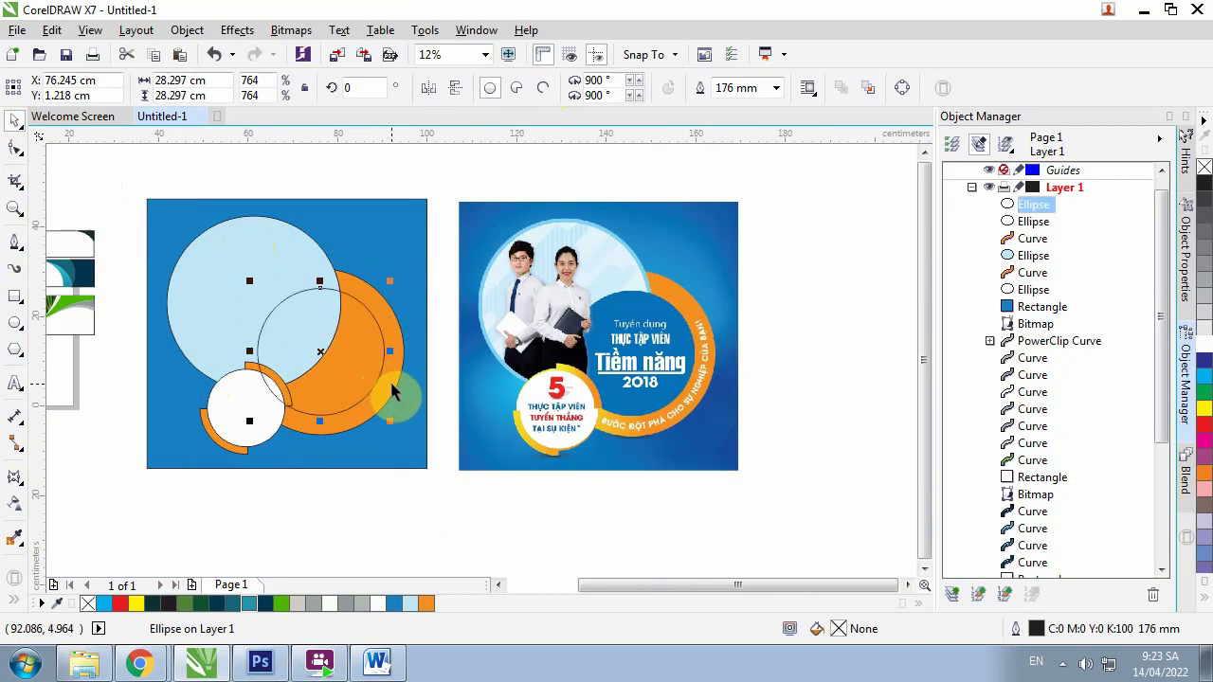
left_click(16, 540)
left_click(483, 353)
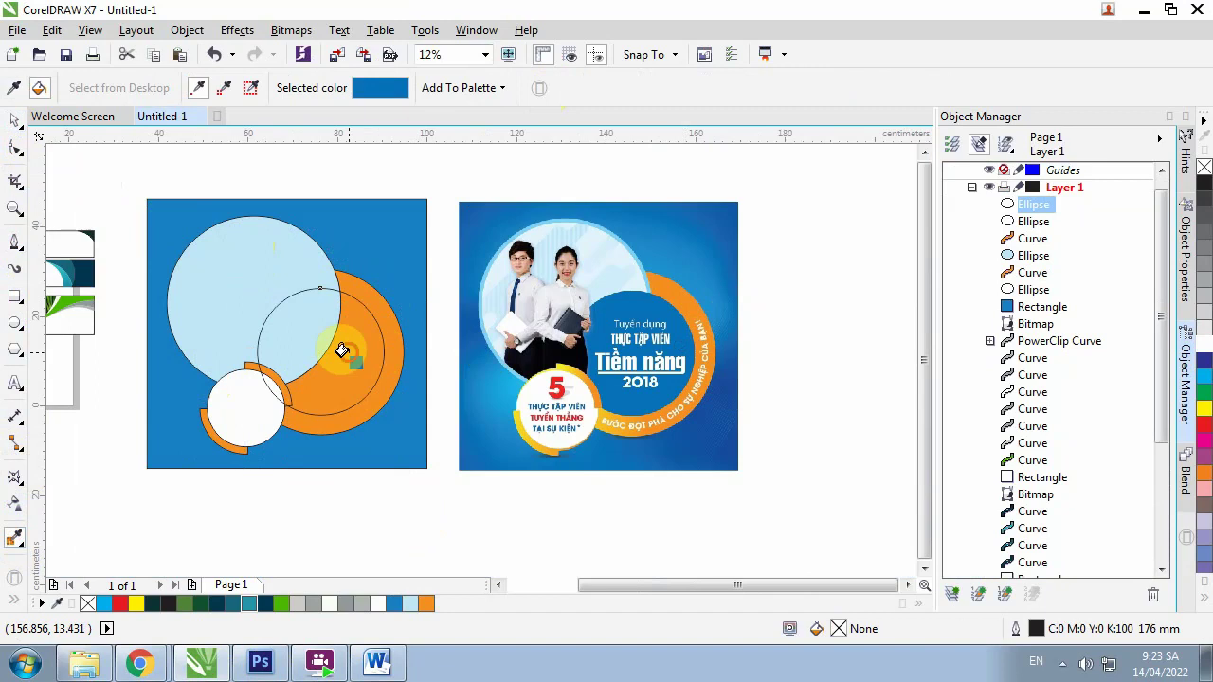
left_click(341, 351)
left_click(15, 120)
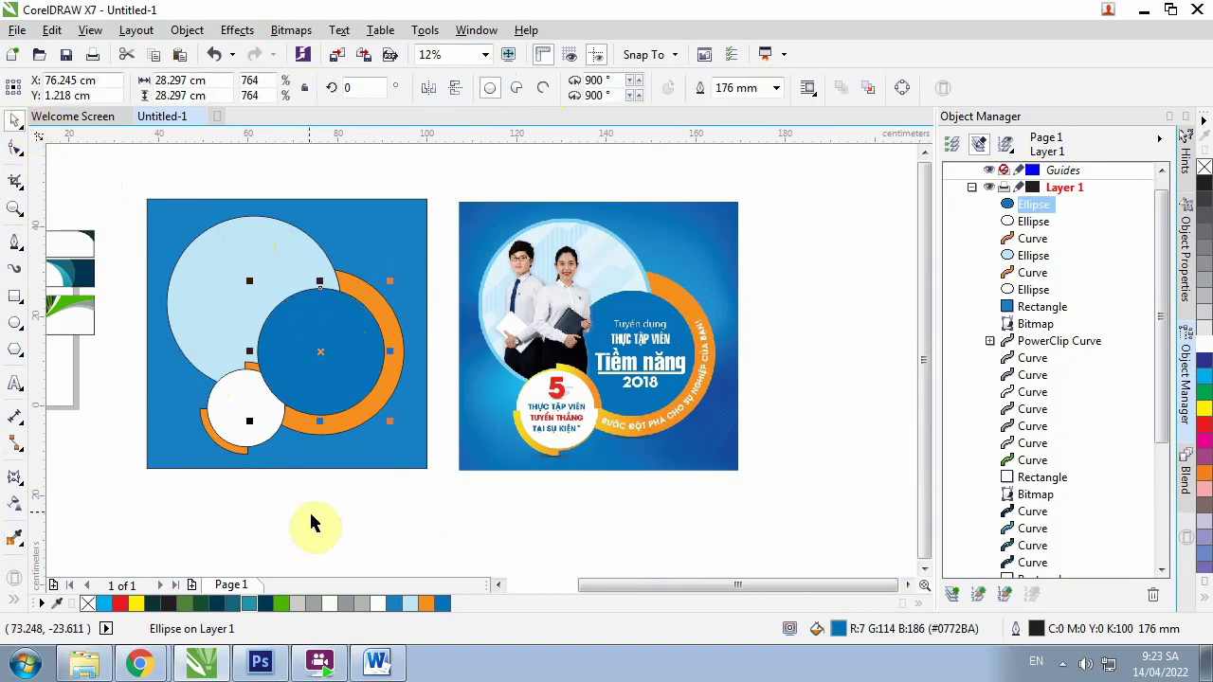
left_click_drag(356, 550, 152, 345)
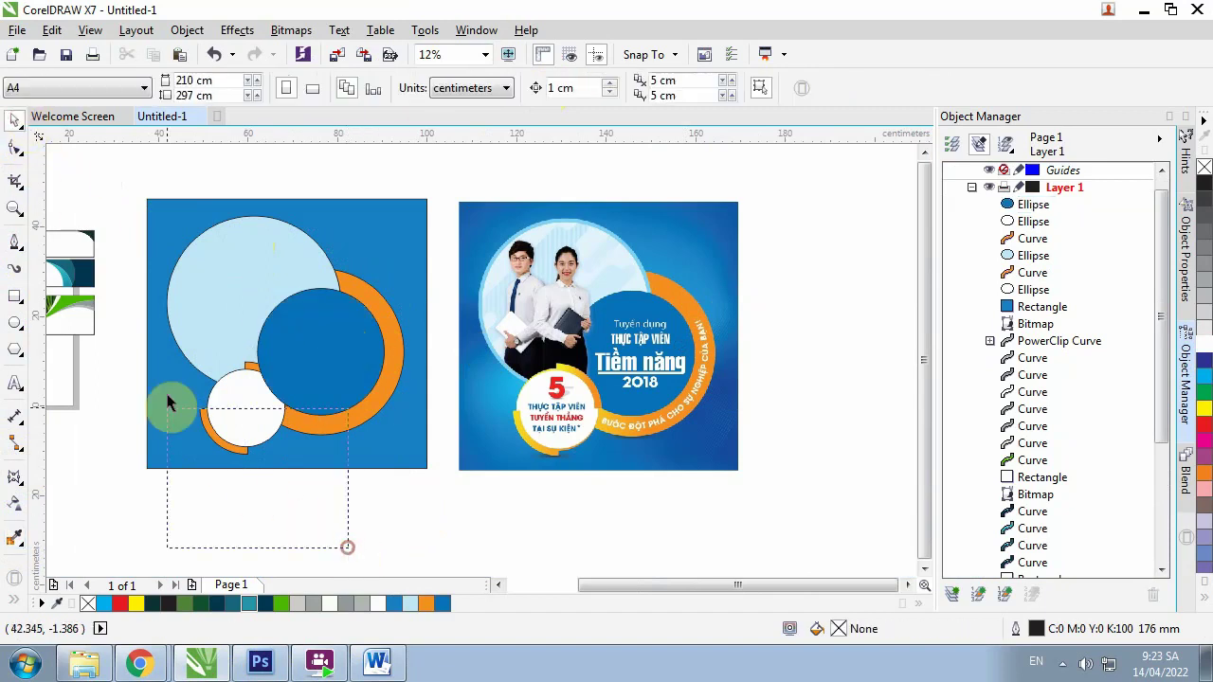
Keep the white circle and arc in front, and raise the outline circle over the light-blue one
key("shift+Page_Up")
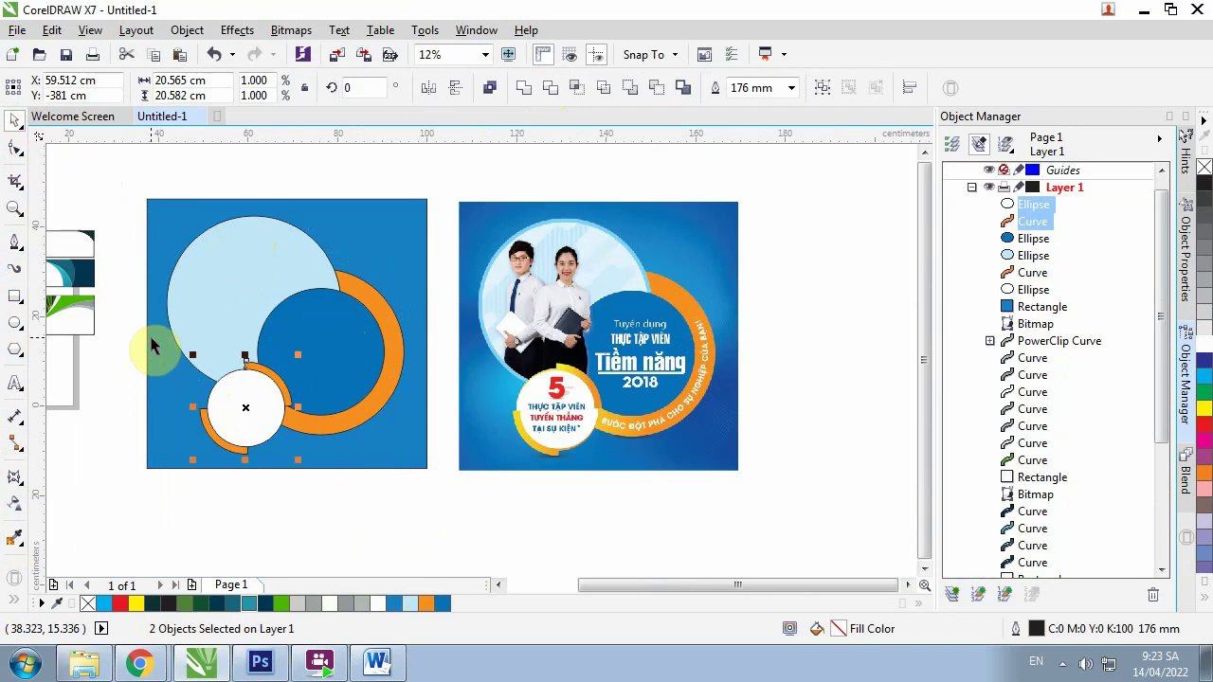
left_click(329, 487)
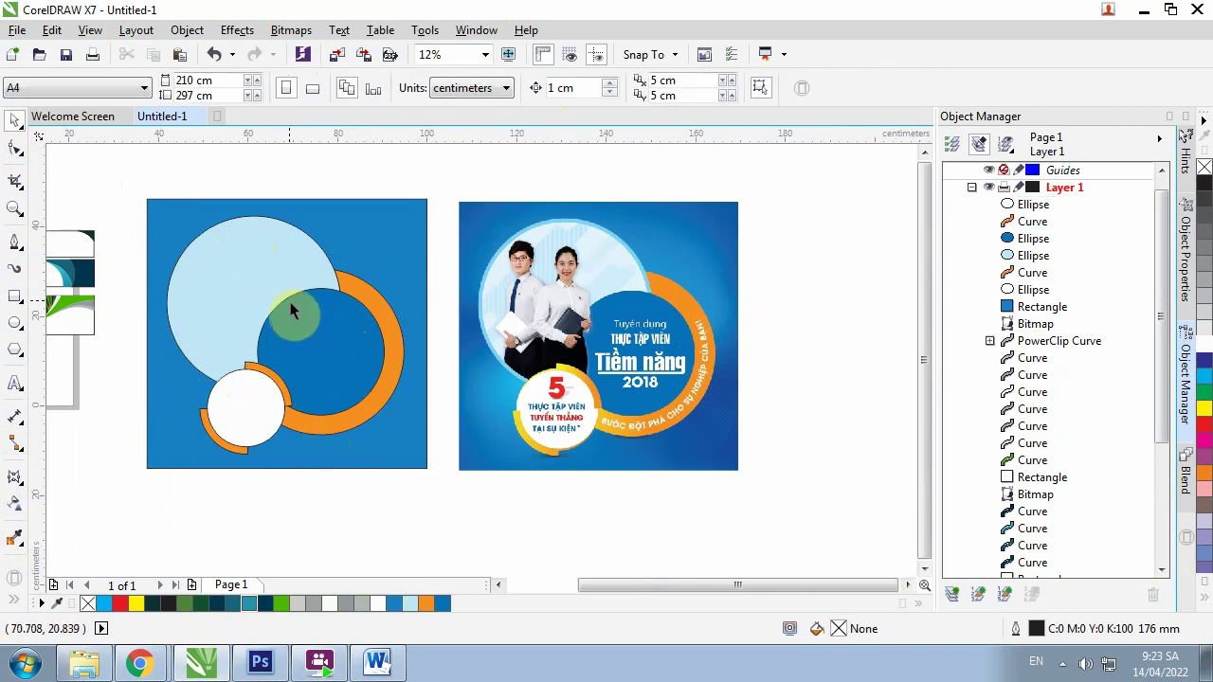
left_click(256, 263)
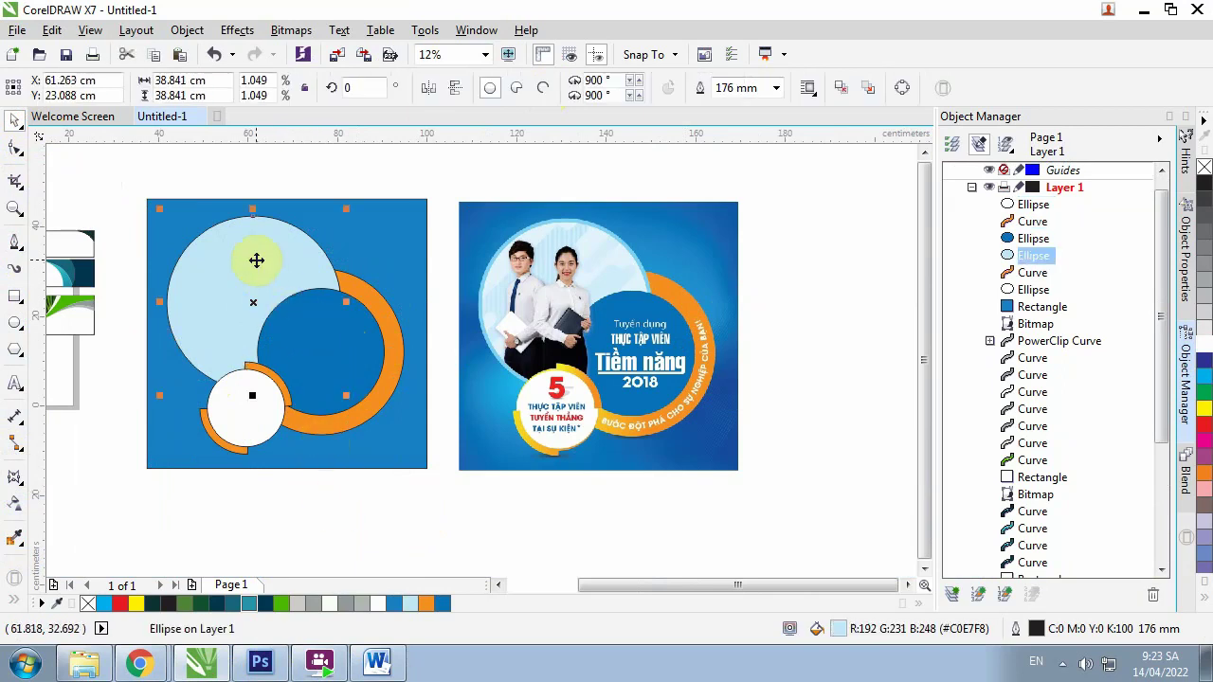
left_click(1028, 291)
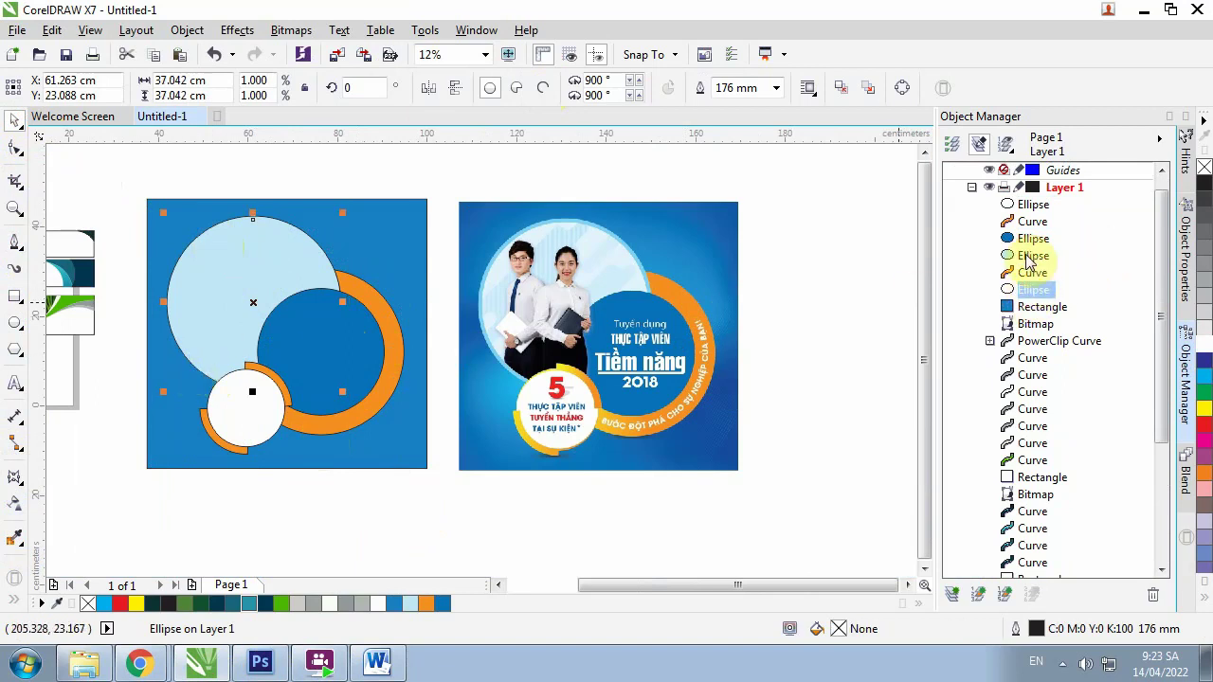
scroll(237, 280, "up", 2)
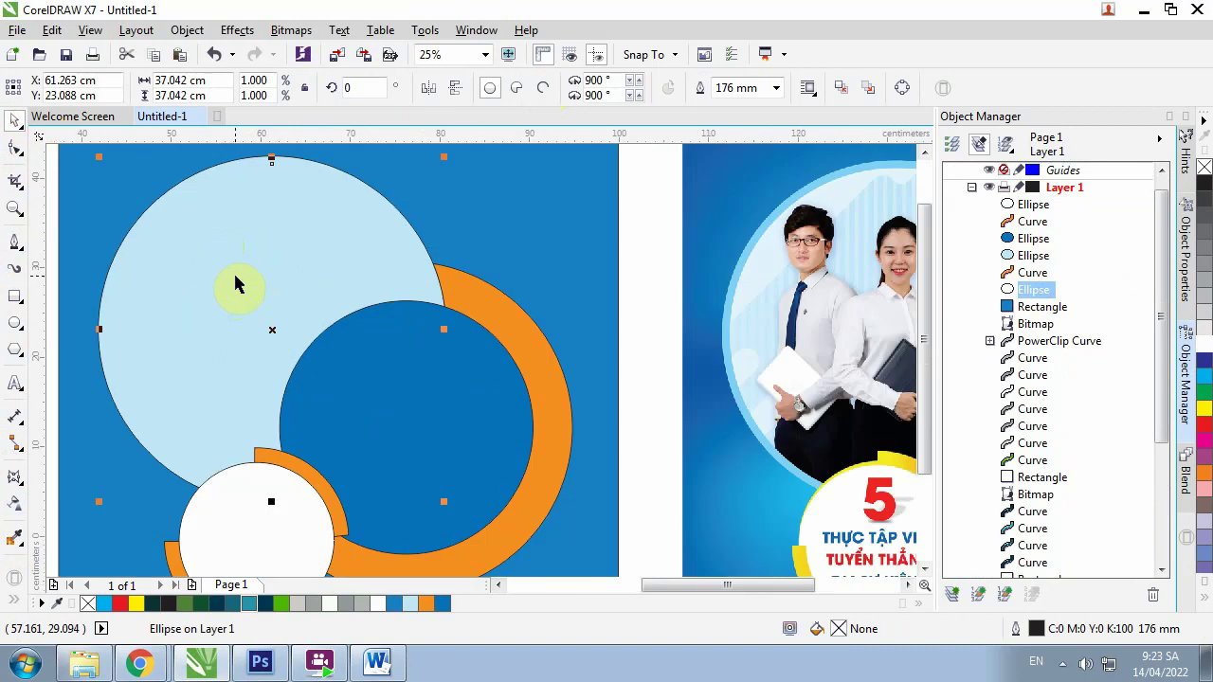
scroll(238, 284, "down", 2)
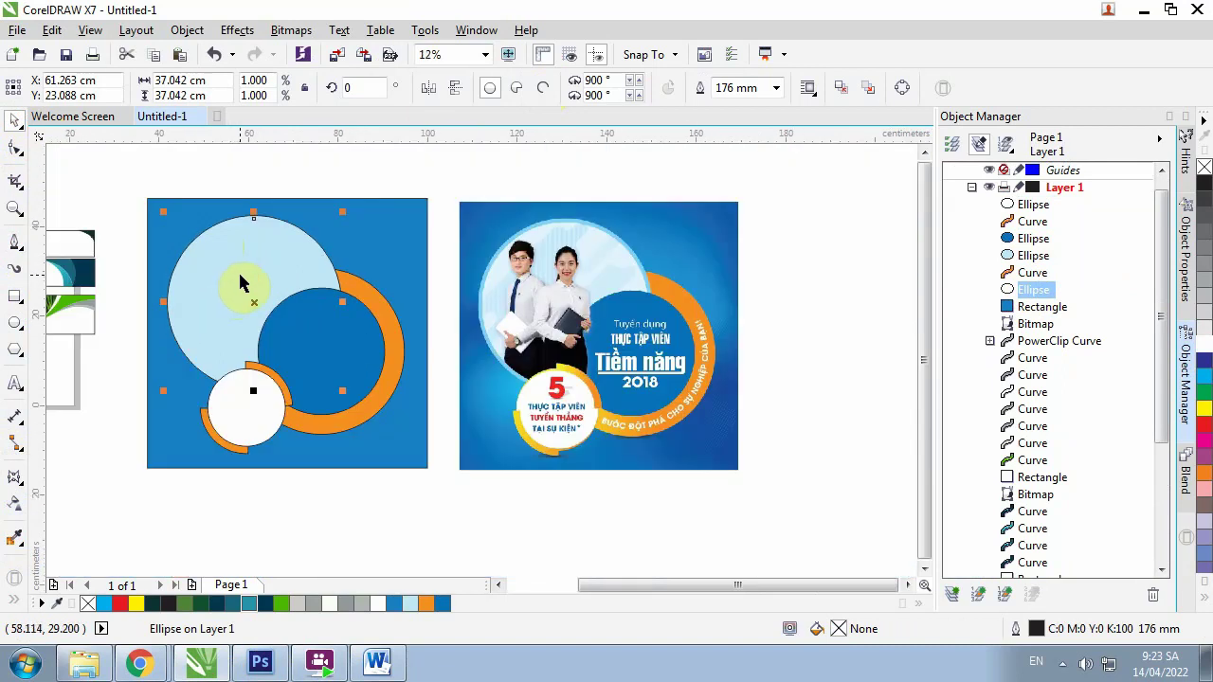
key("shift+Page_Up")
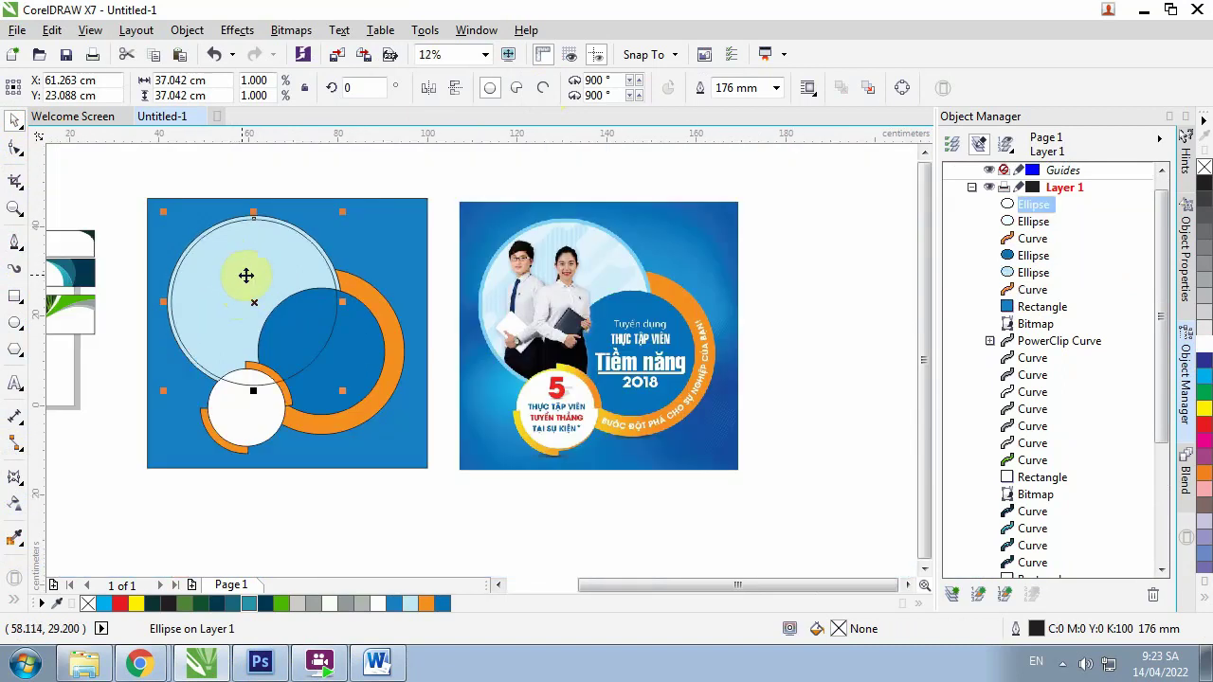
left_click(303, 181)
left_click(258, 245)
Fill the outline circle with pale blue #E3F4FC and restack the blue circle and orange arcs in front
left_click(14, 537)
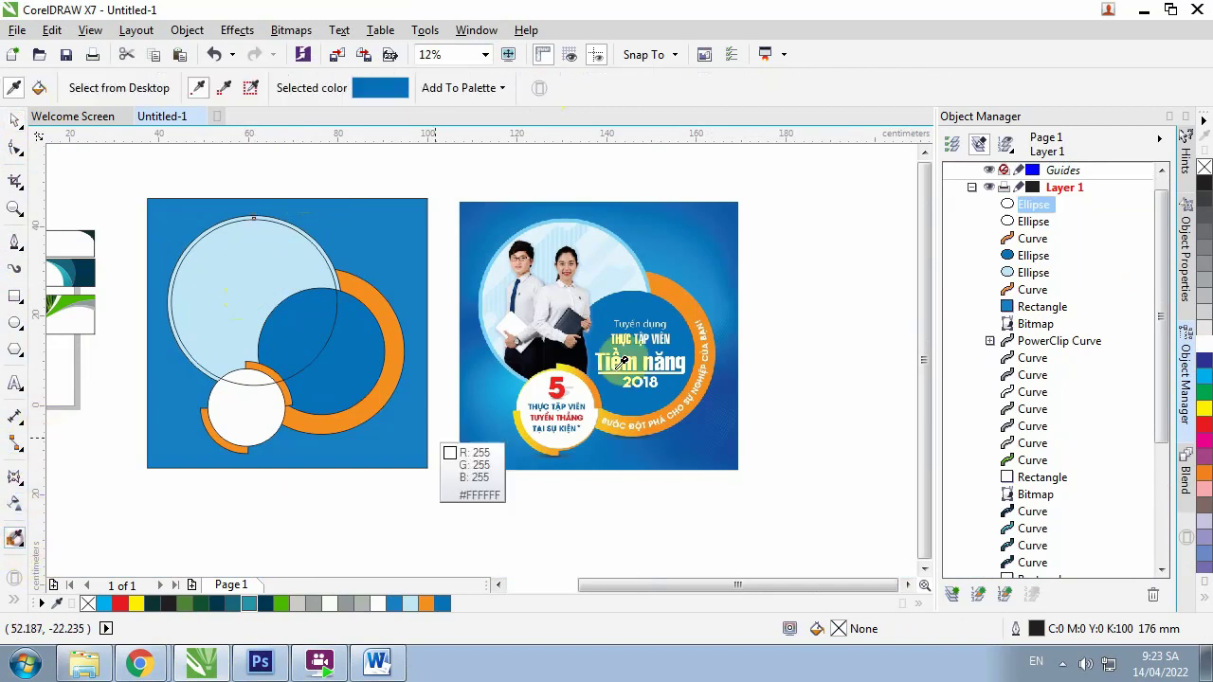
left_click(592, 274)
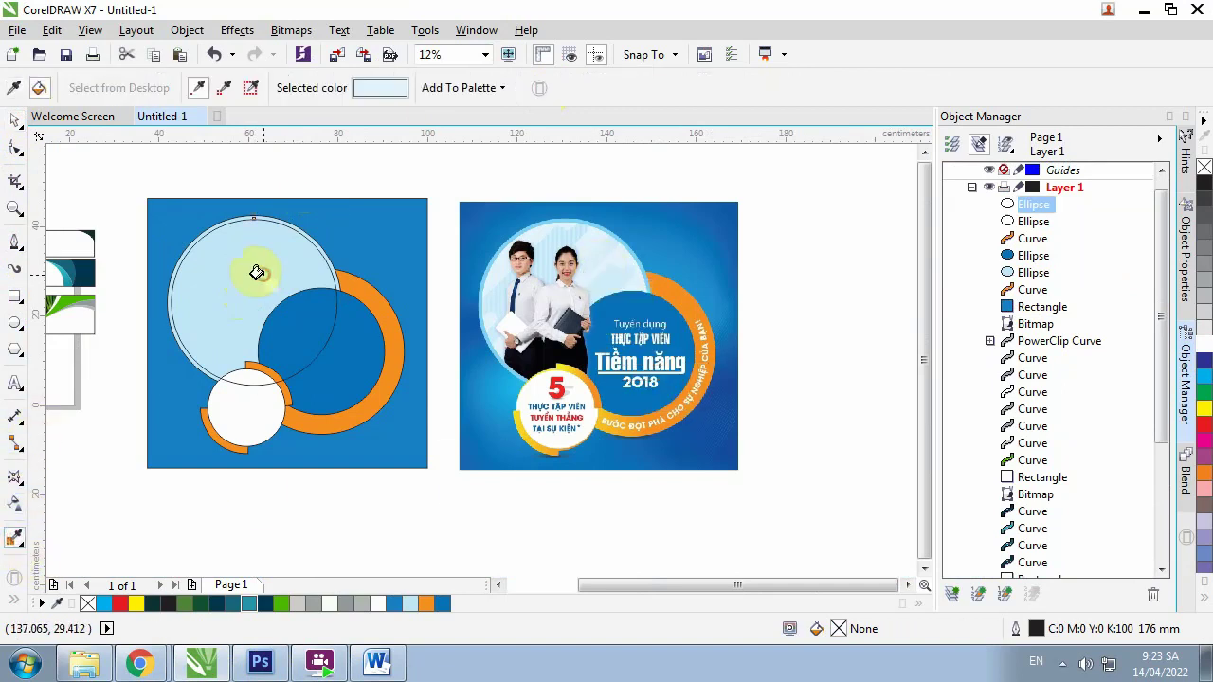
left_click(255, 273)
left_click(16, 120)
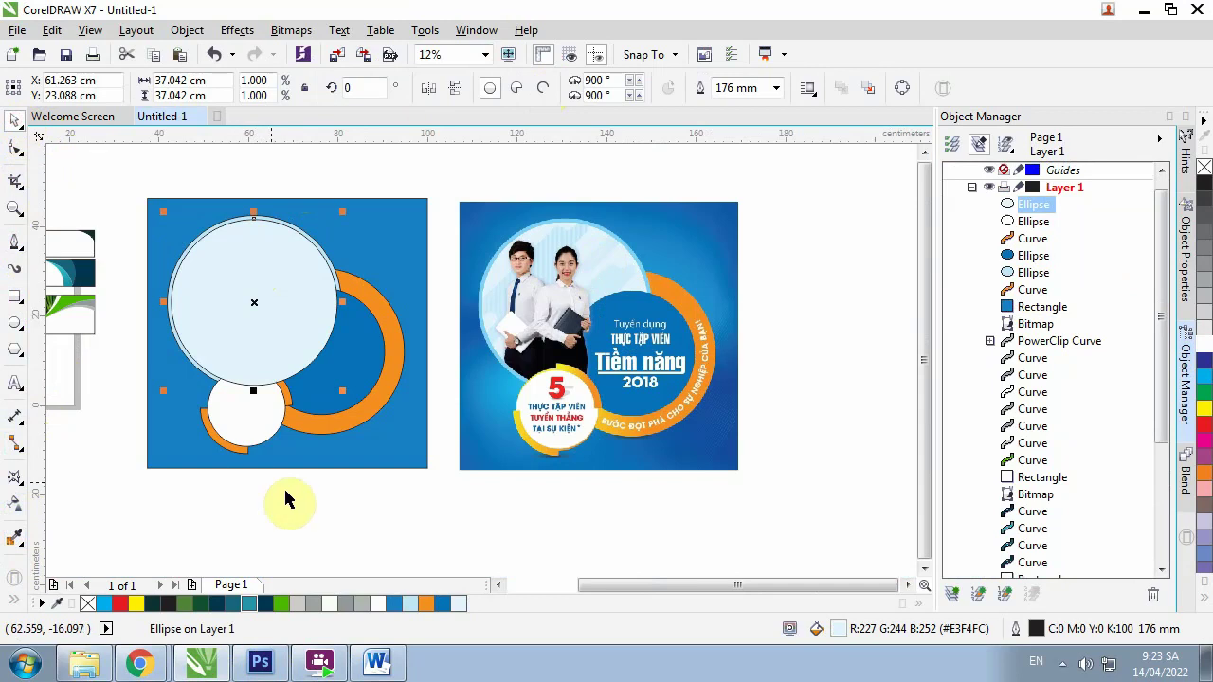
left_click(366, 492)
mouse_move(465, 510)
left_mouse_down()
mouse_move(190, 312)
mouse_move(163, 251)
left_mouse_up()
key("shift+Page_Up")
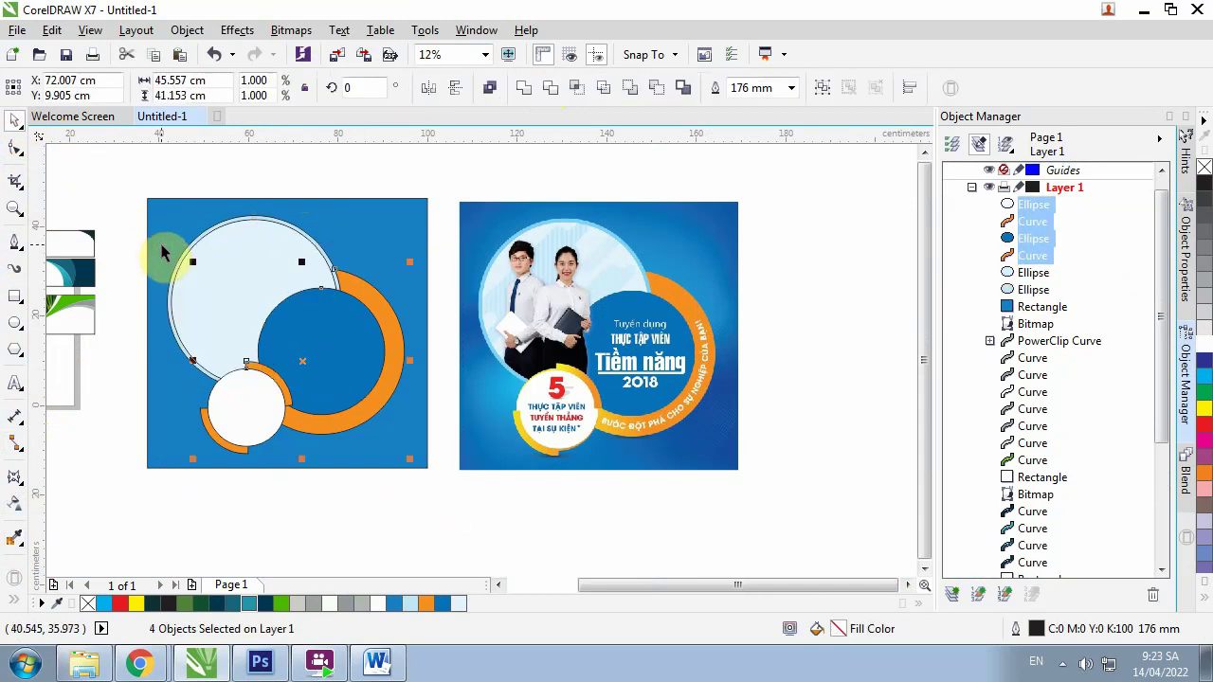
left_click(424, 512)
scroll(423, 355, "up", 1)
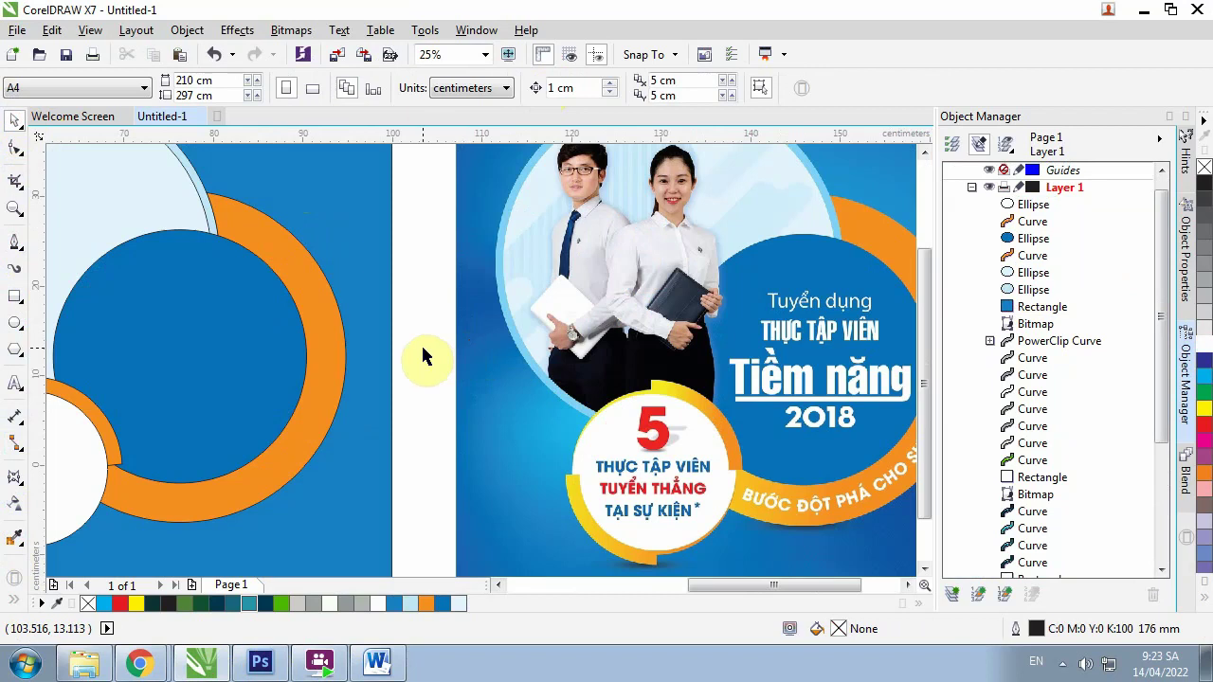
scroll(423, 355, "down", 1)
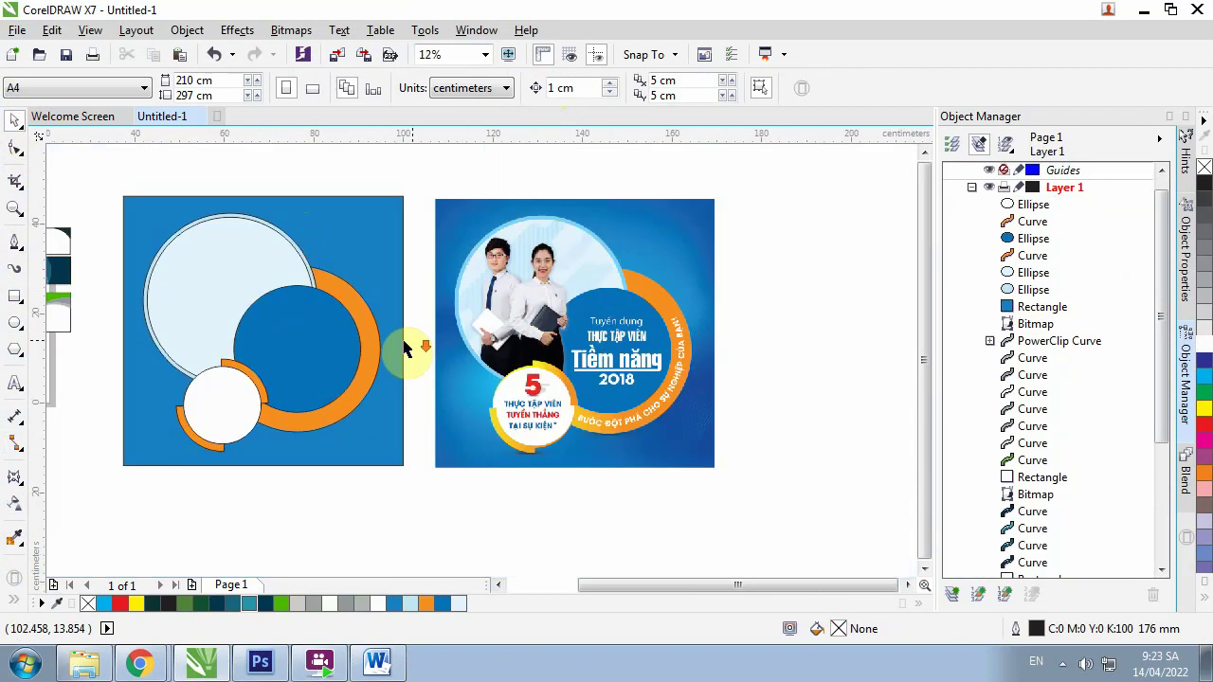
Try a mesh fill with sampled blue on the background rectangle, then undo it
left_click(396, 390)
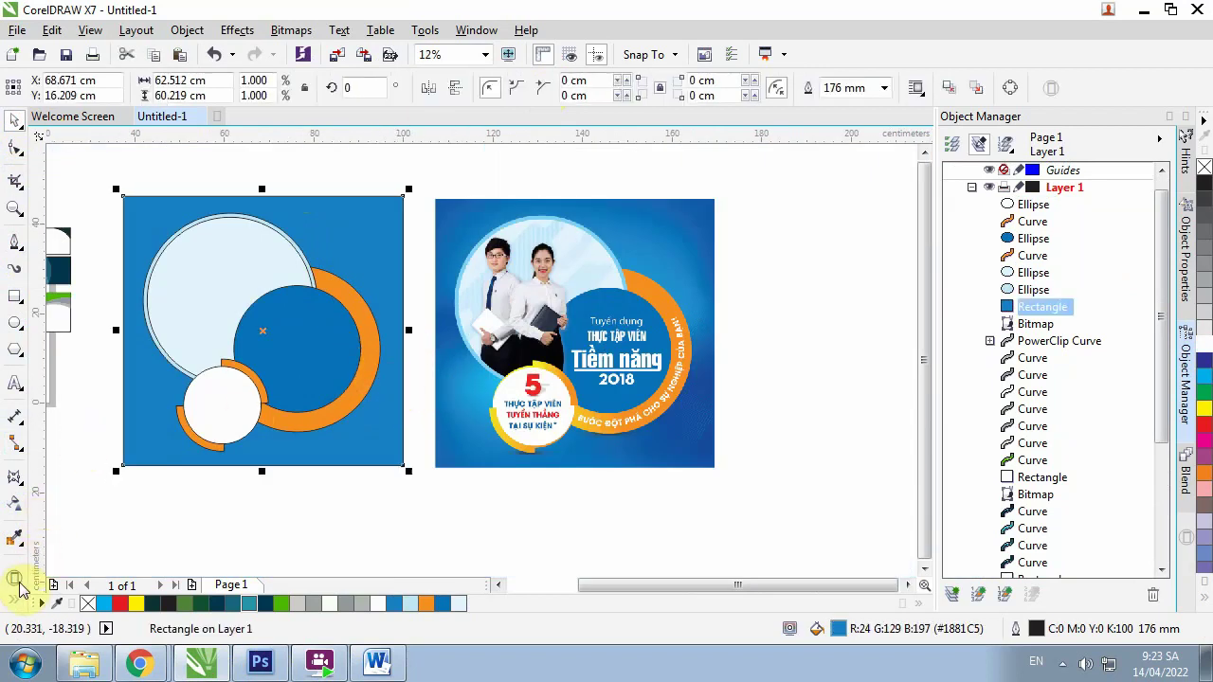
left_click(20, 603)
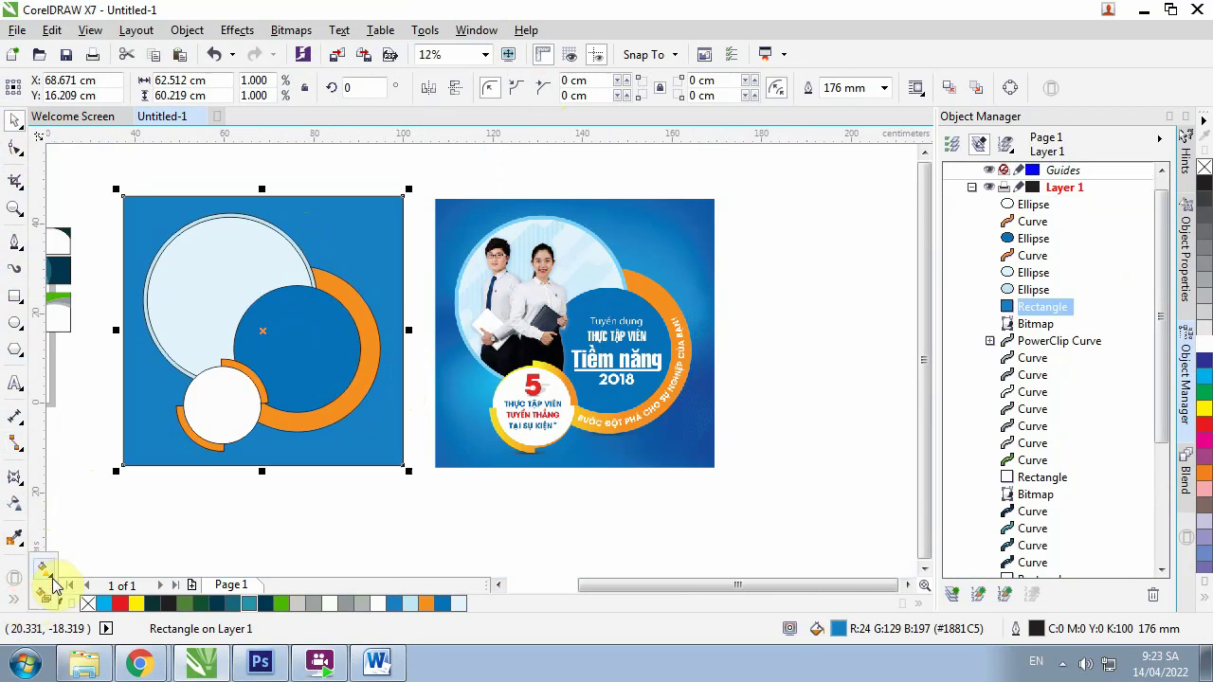
left_click(54, 585)
left_click(121, 592)
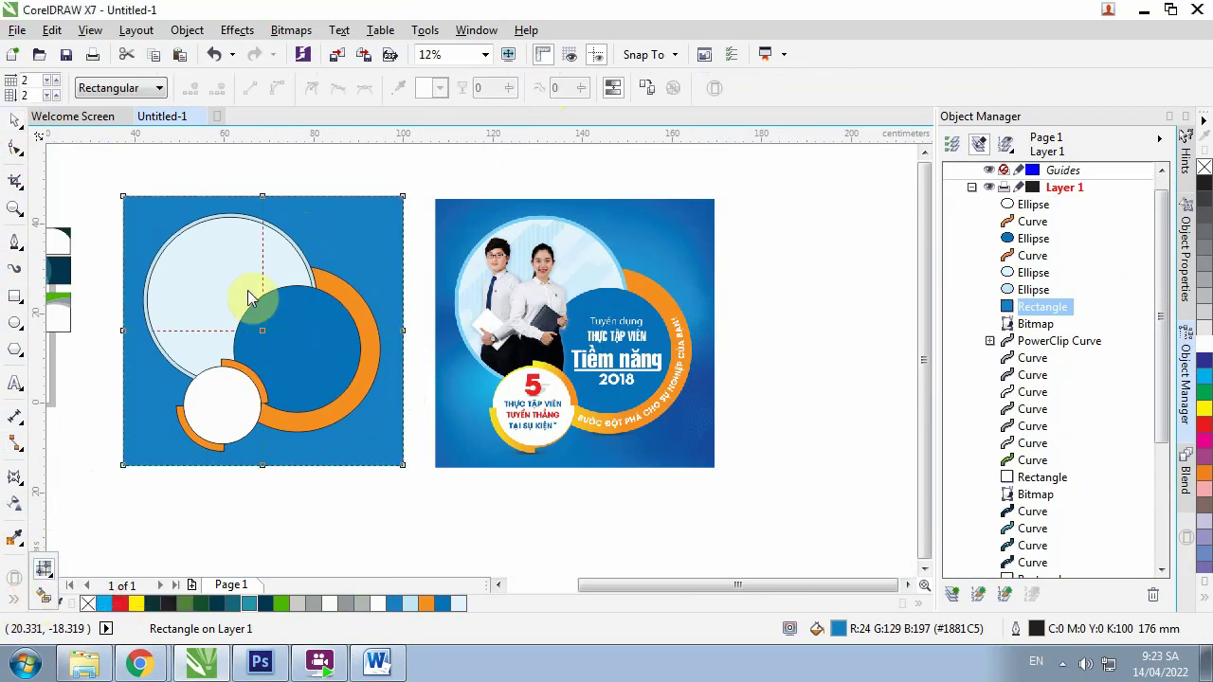
left_click(348, 268)
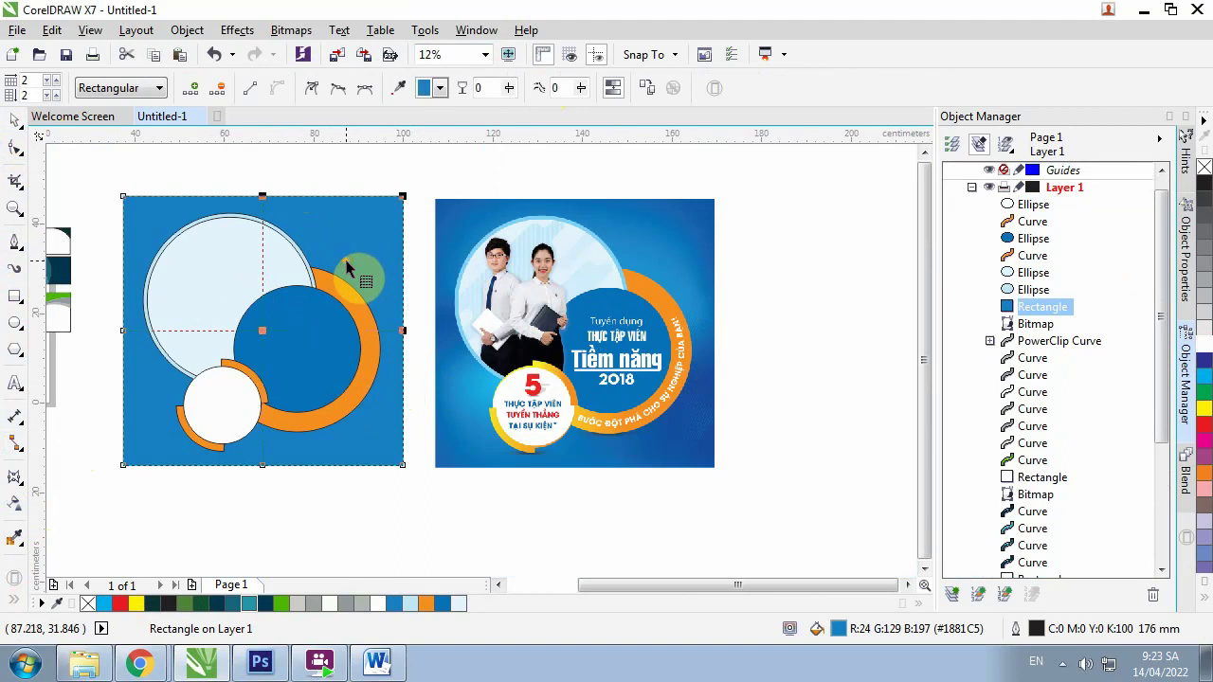
left_click(677, 270)
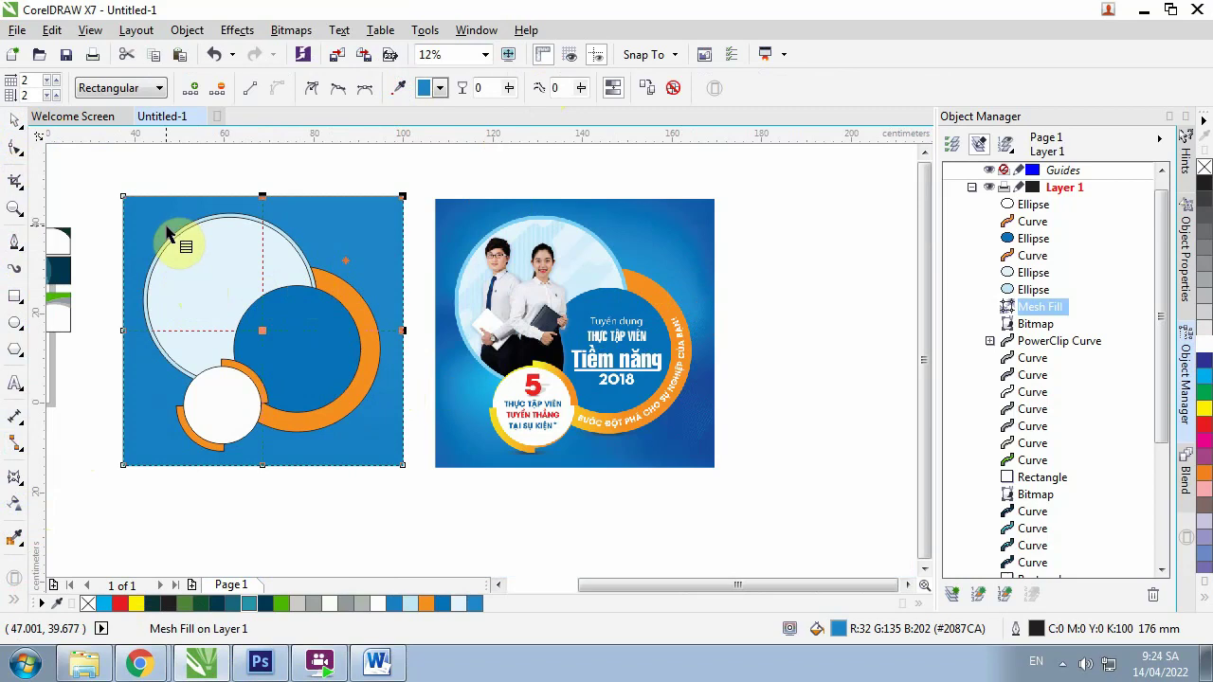
key("ctrl+z")
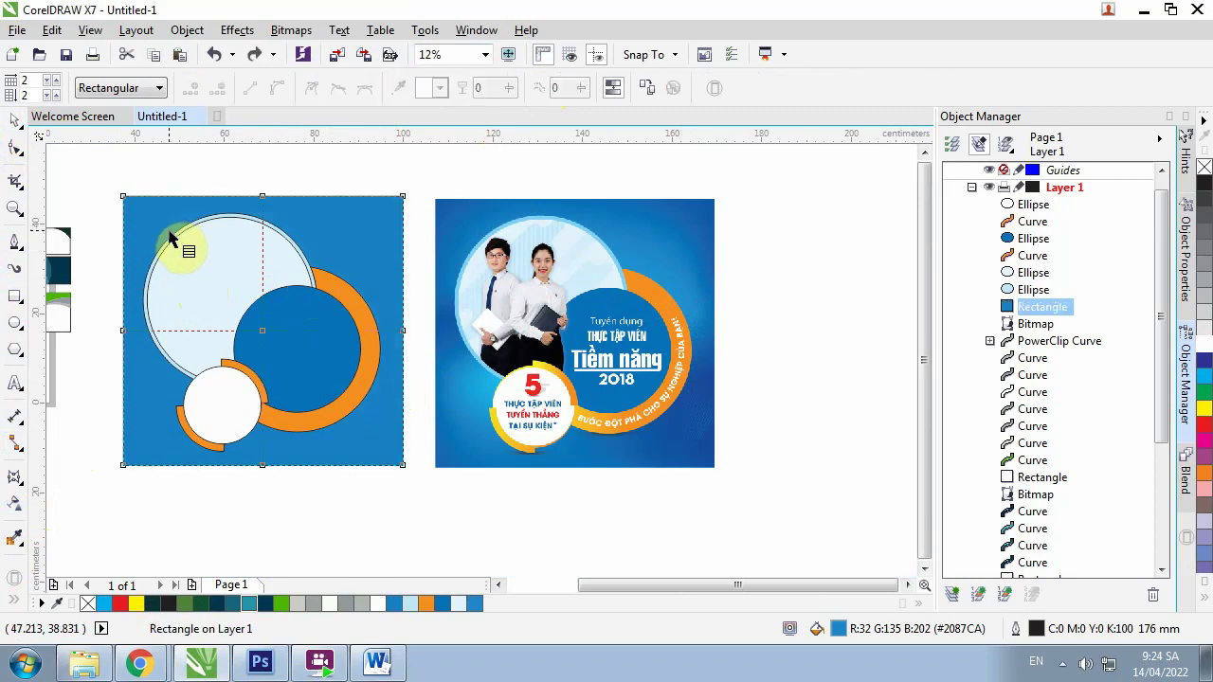
left_click(17, 123)
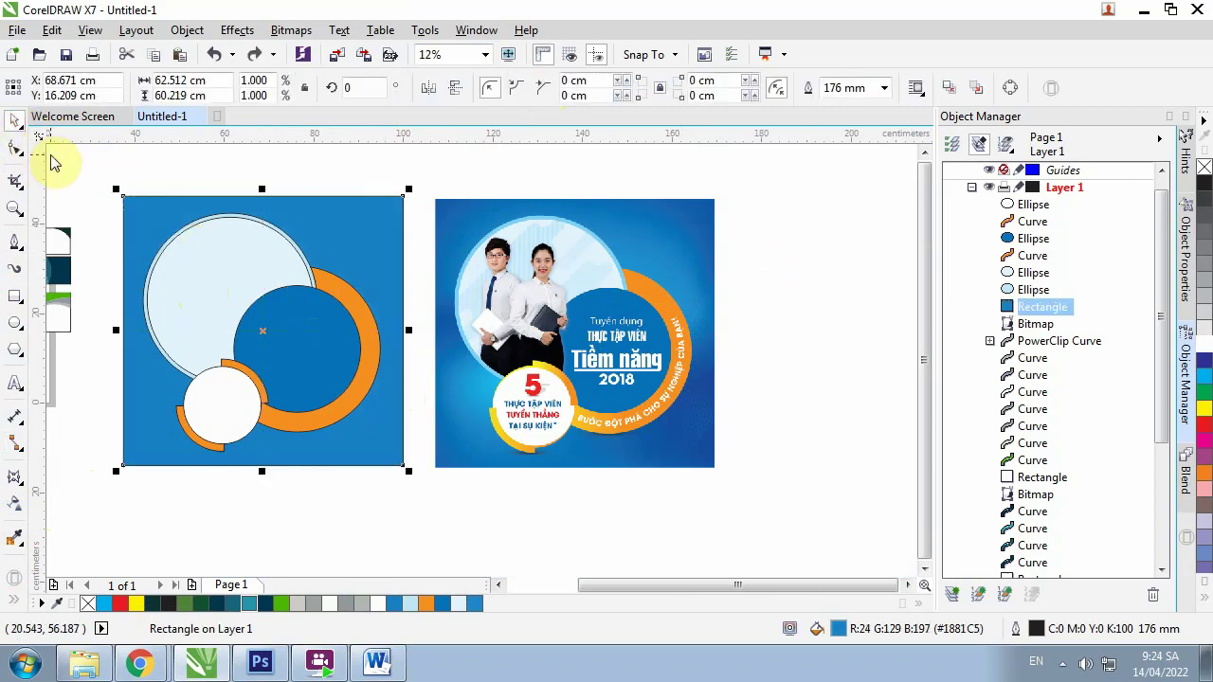
Fill the background rectangle with the poster's darker blue and convert it to a mesh fill
left_click(23, 538)
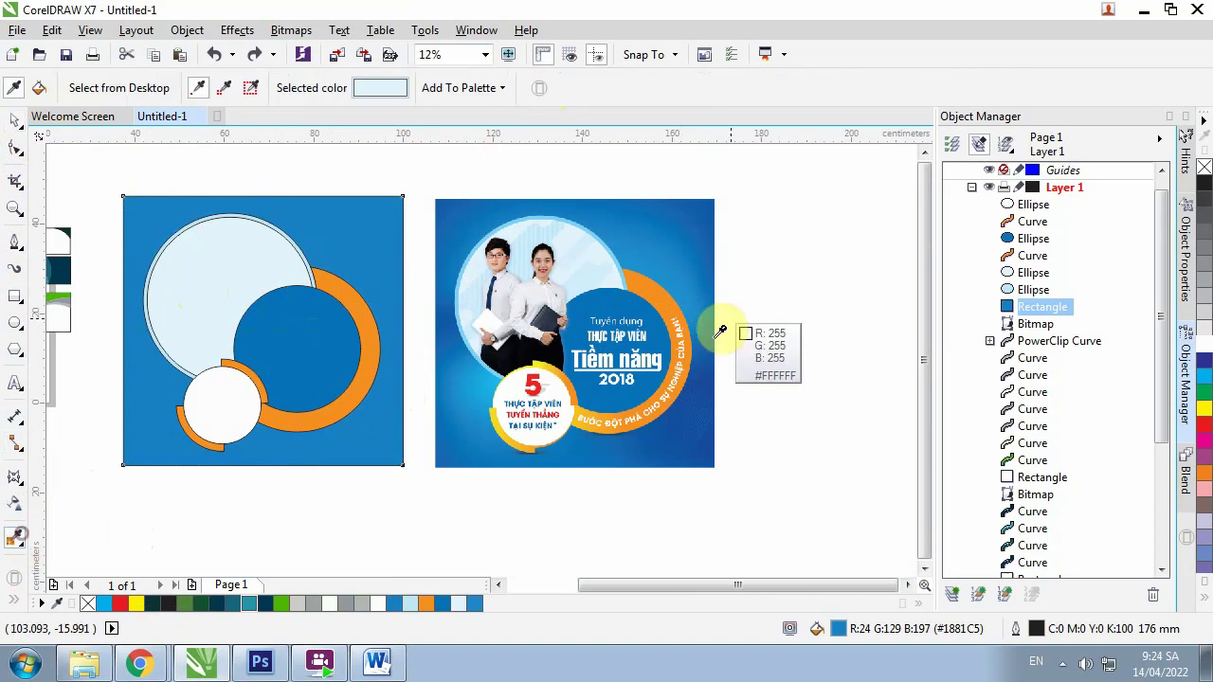
left_click(303, 208)
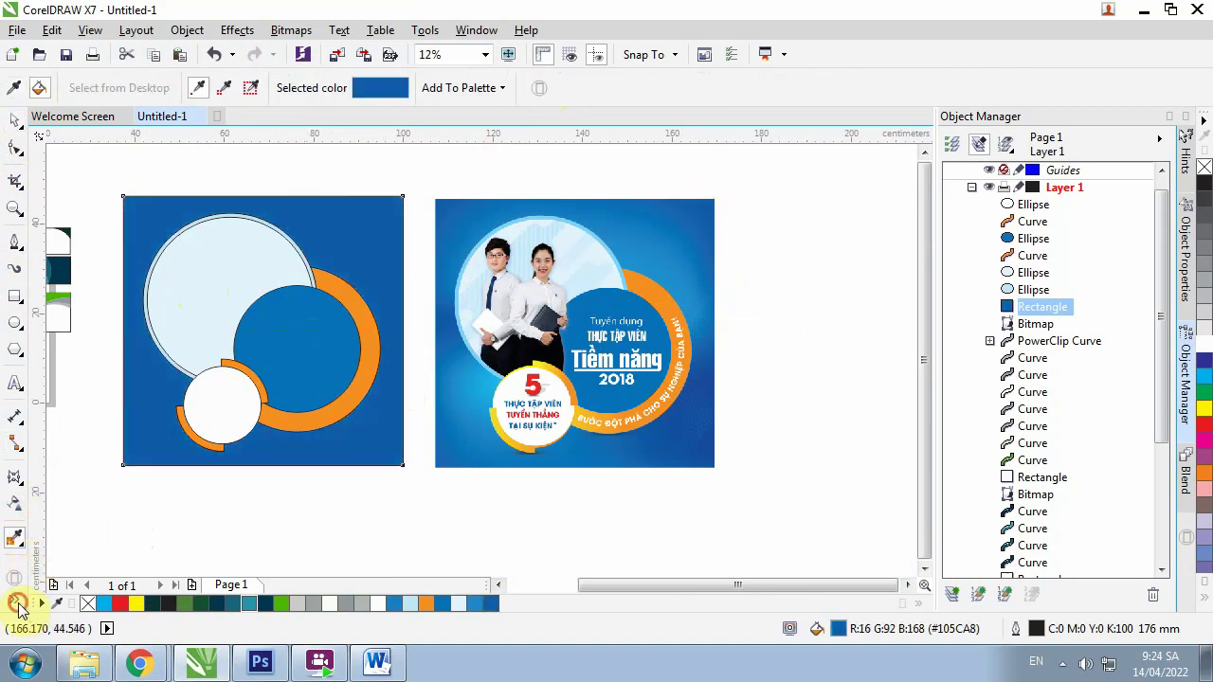
left_click(17, 604)
left_click(45, 571)
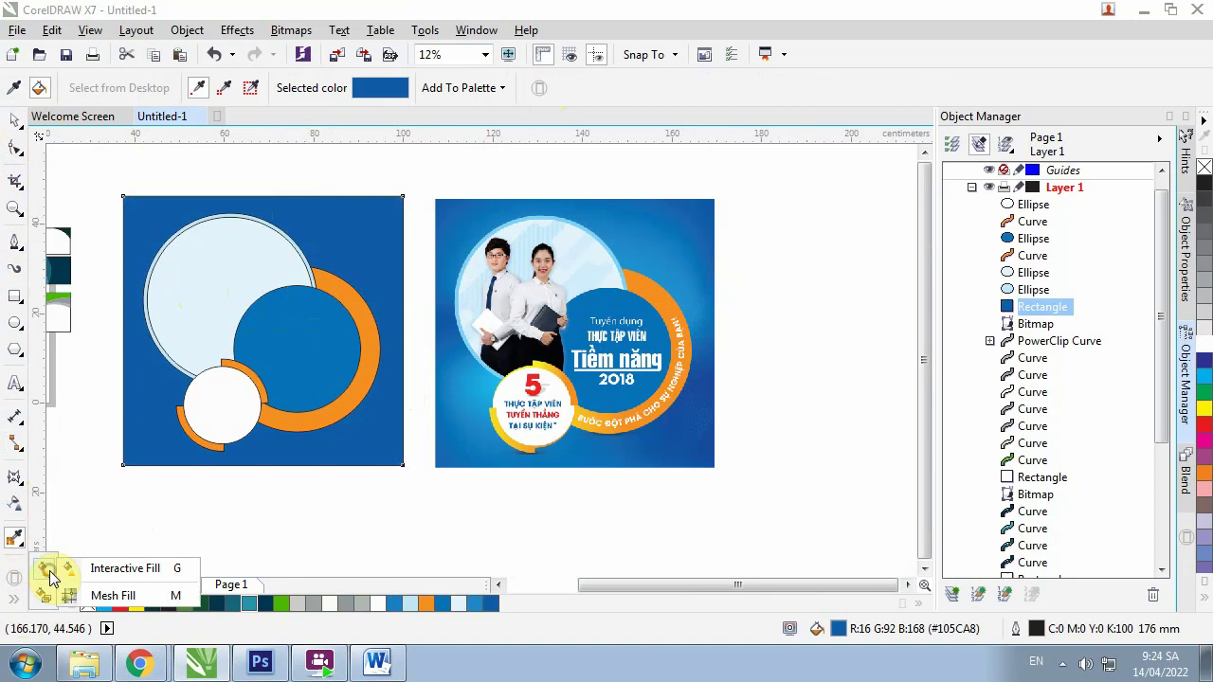
left_click(121, 595)
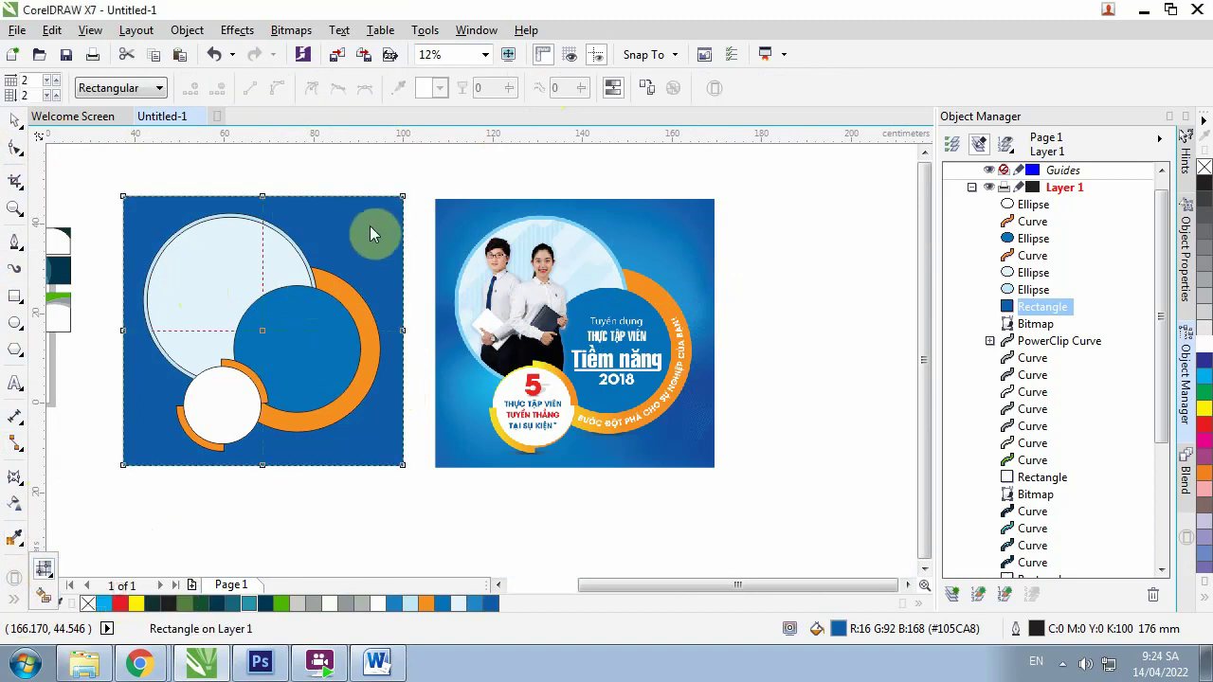
left_click(332, 268)
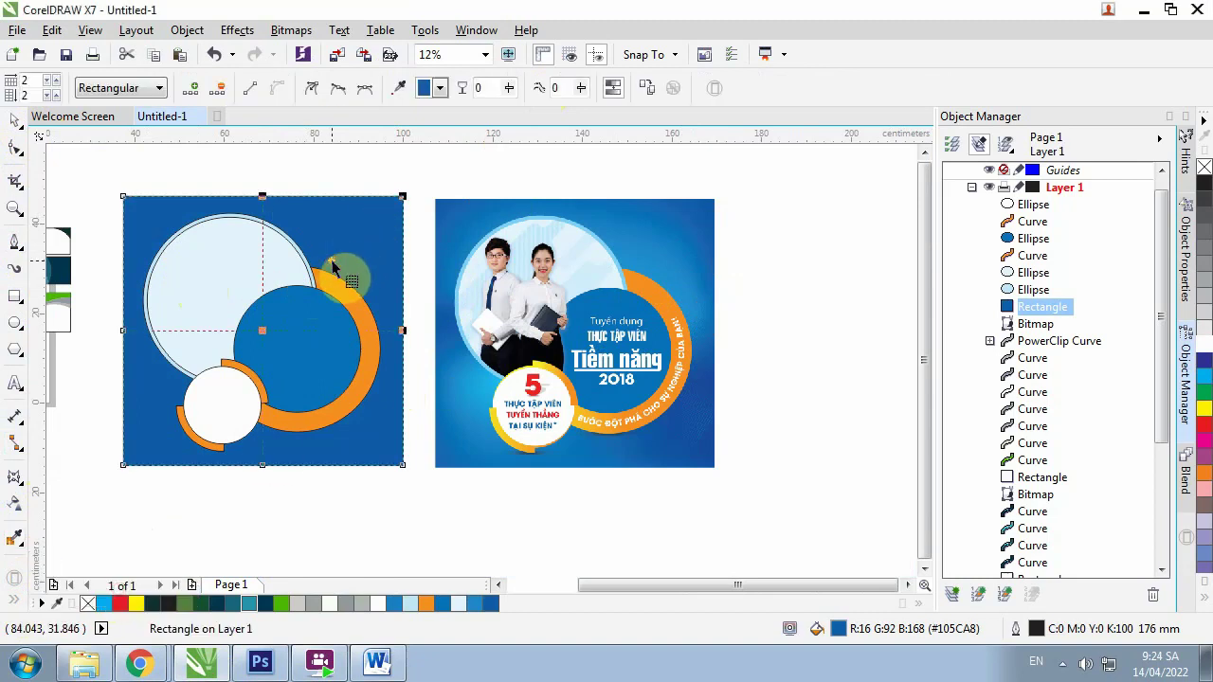
Add mesh rows and columns near the top and colour their nodes with lighter sampled blues
double_click(331, 261)
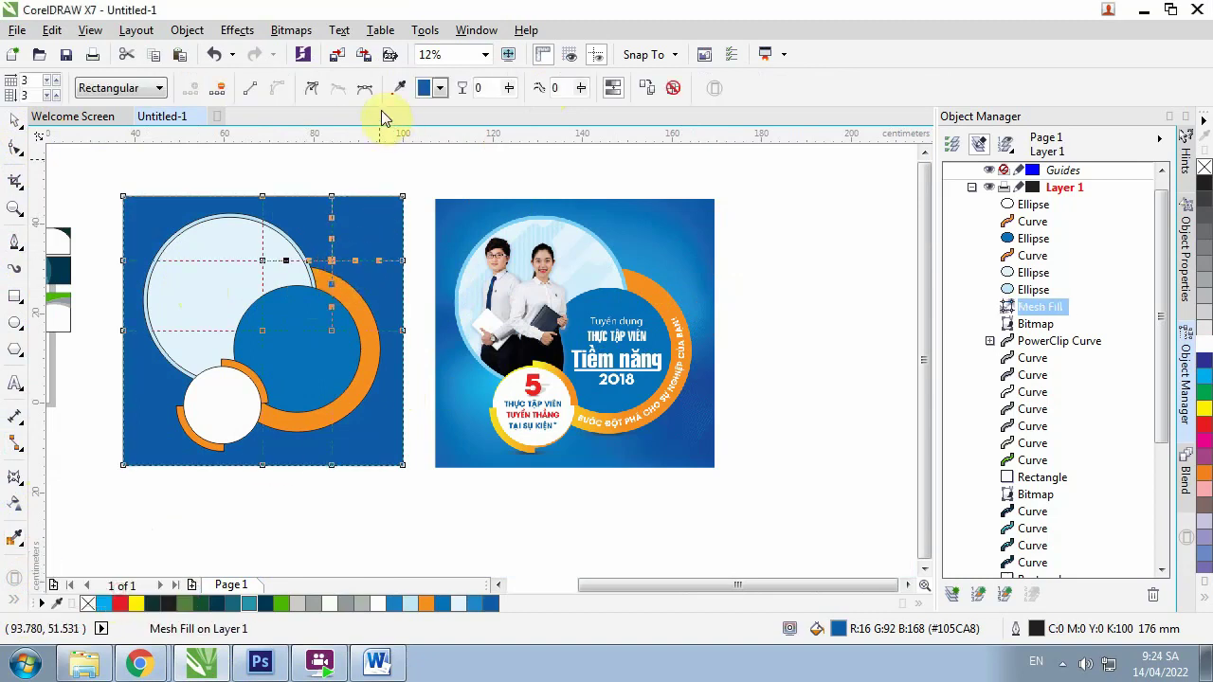
left_click(397, 87)
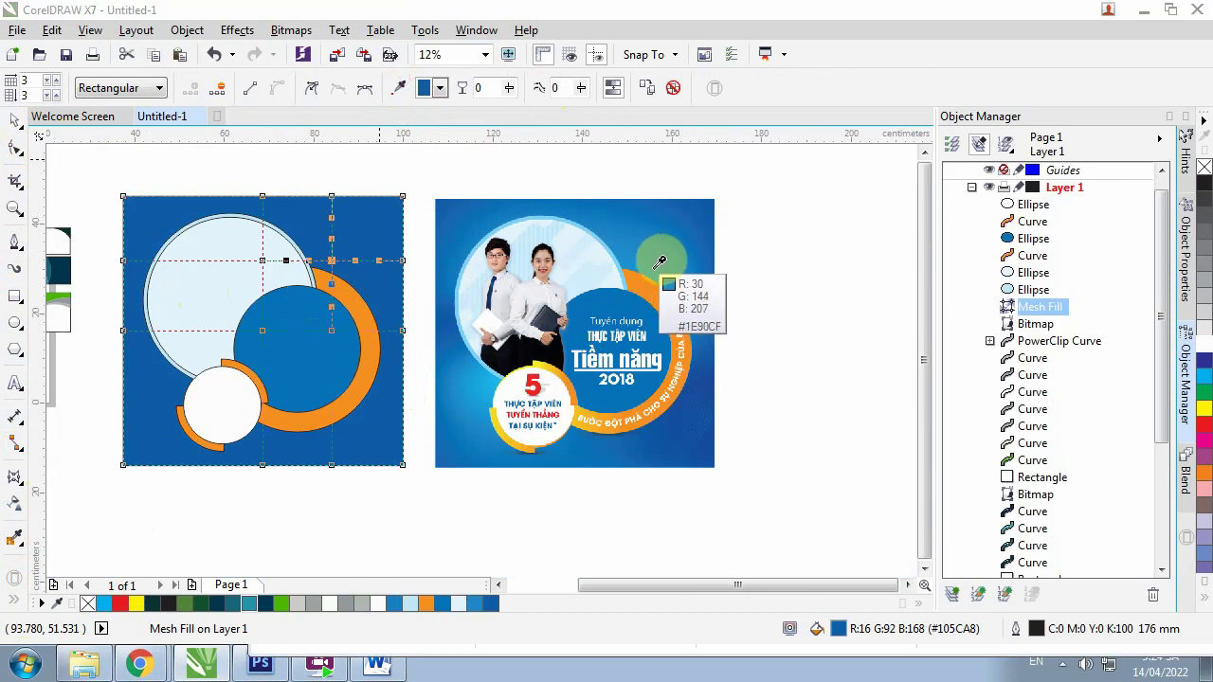
left_click(661, 267)
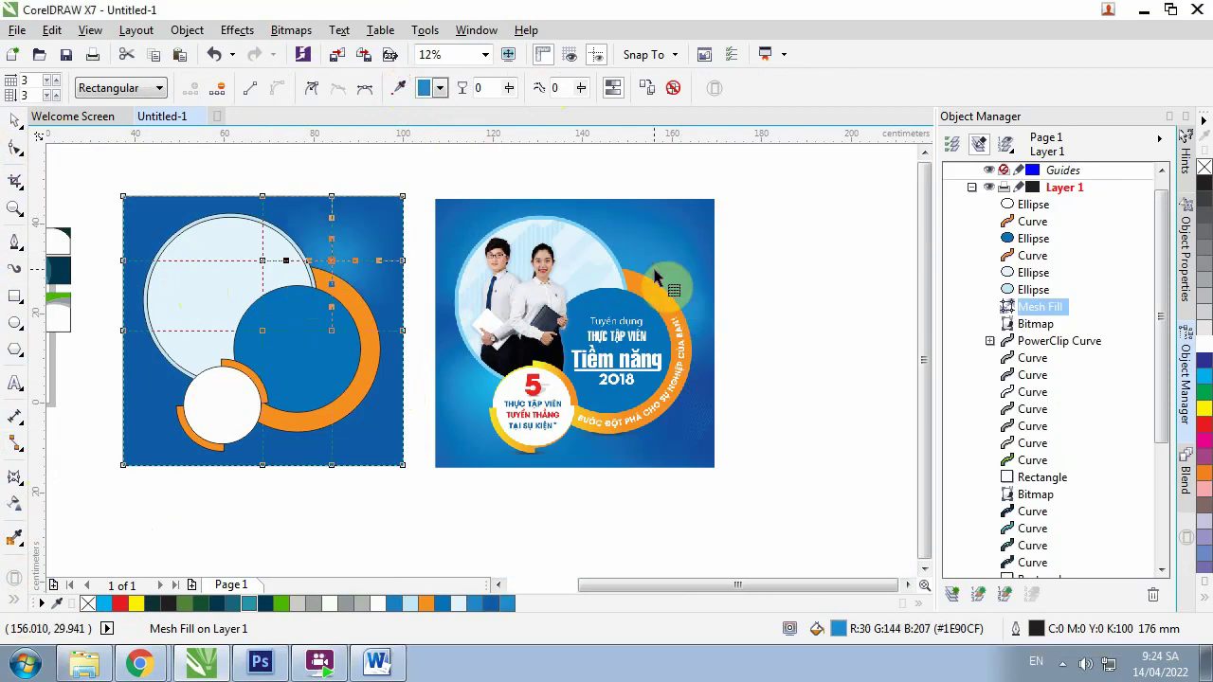
double_click(304, 231)
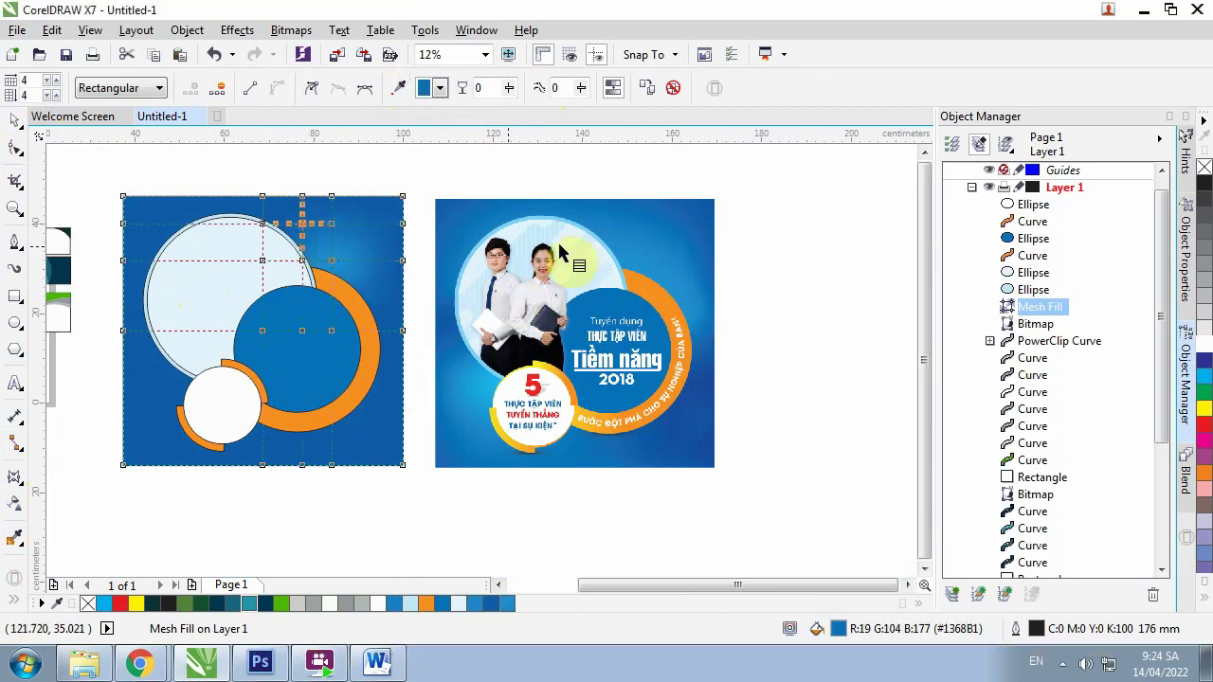
left_click(402, 90)
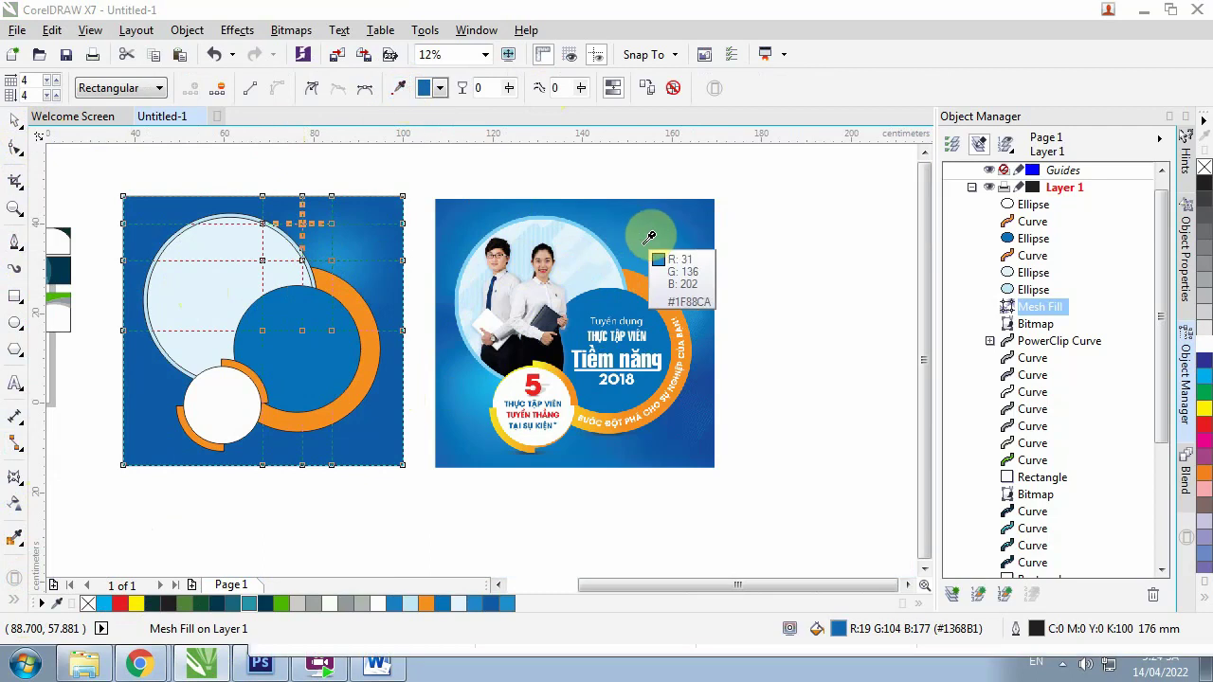
left_click(647, 218)
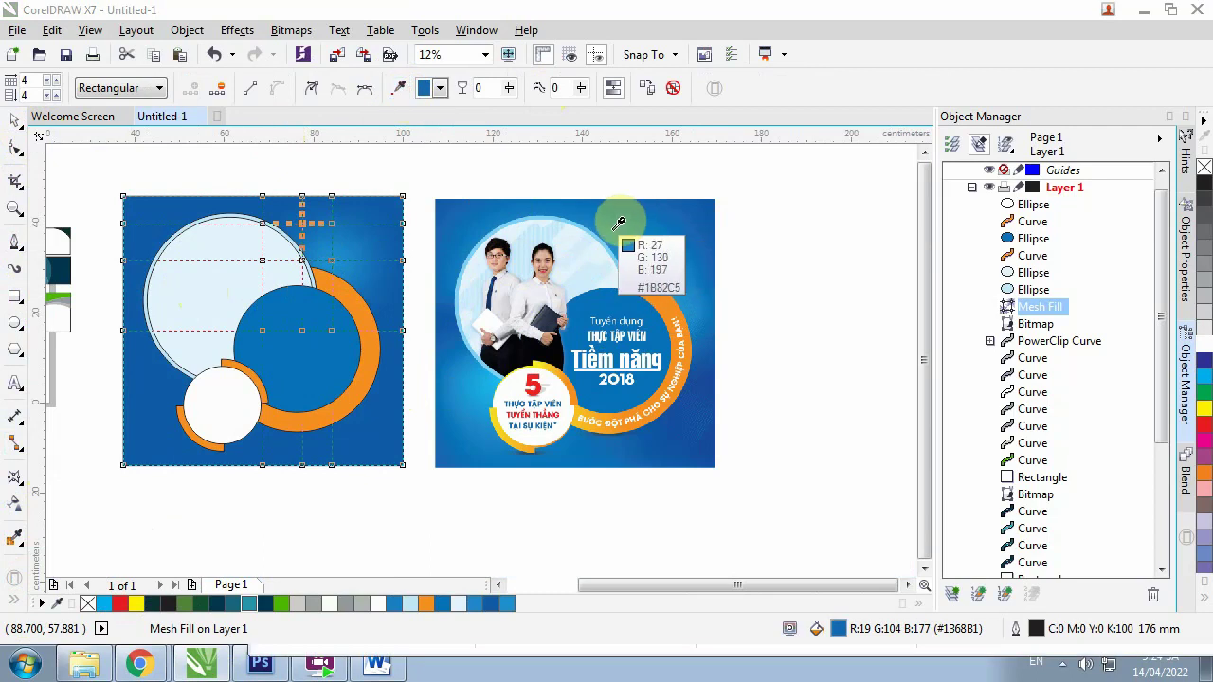
Add mesh lines near the left edge and colour the top-left nodes blue #177EC1
double_click(164, 247)
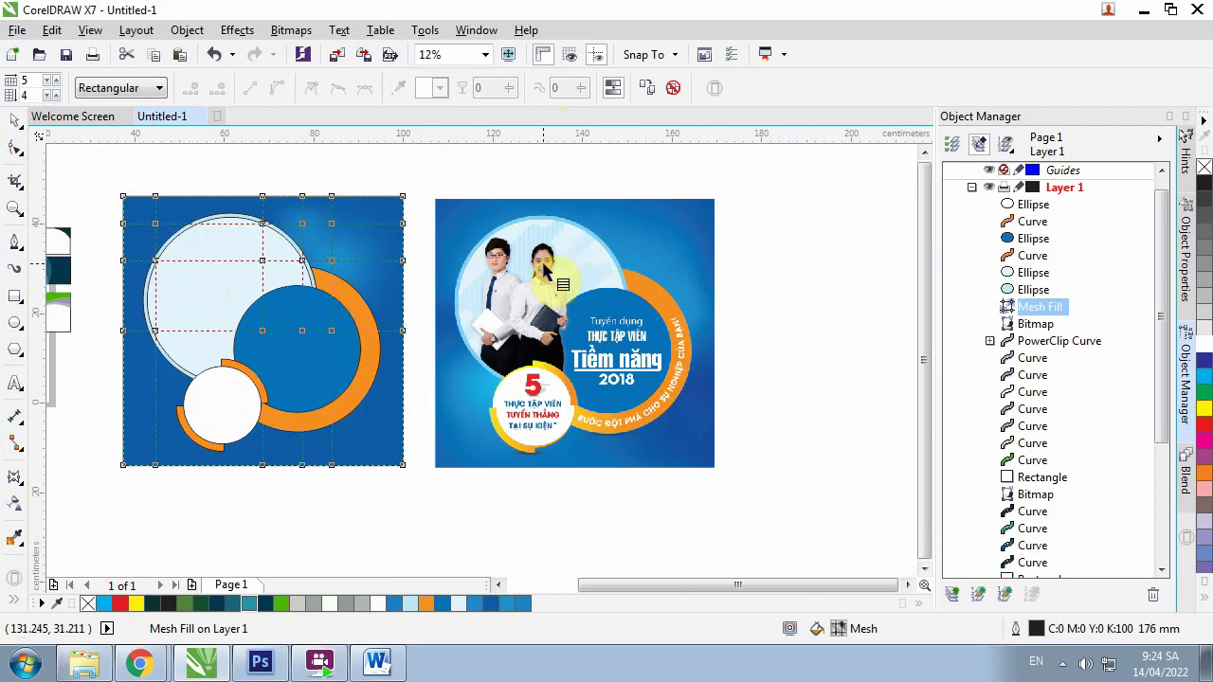
left_click(163, 237)
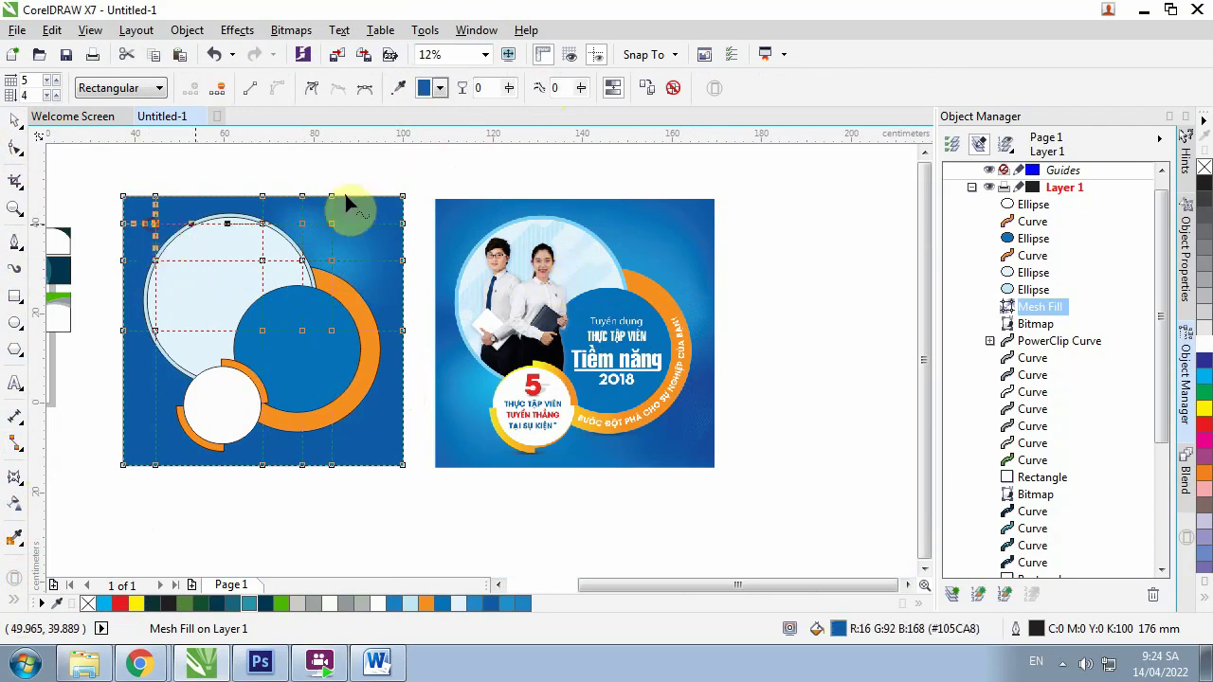
left_click(399, 87)
left_click(490, 221)
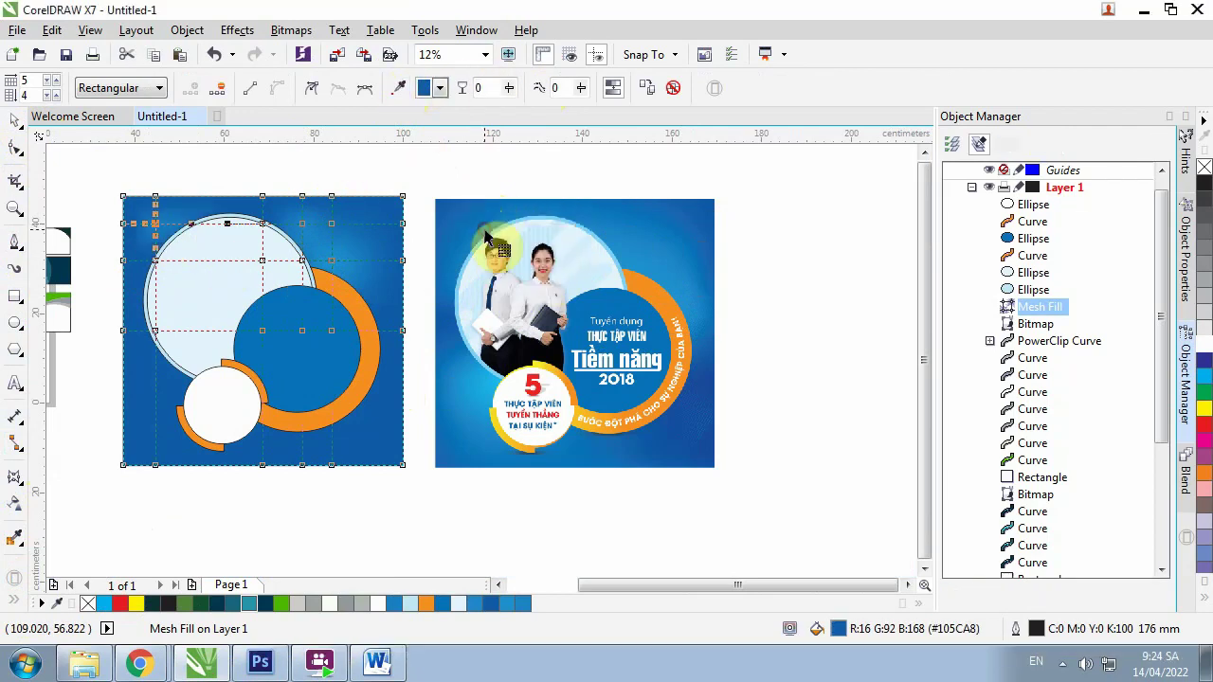
left_click(171, 394)
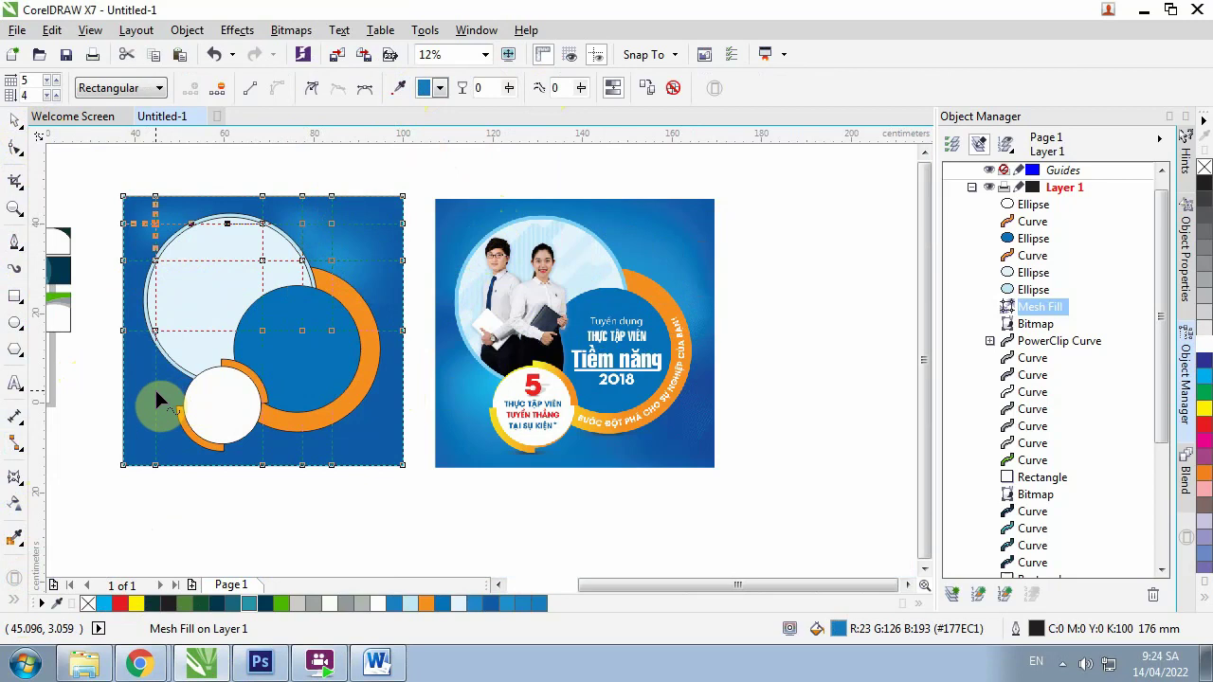
double_click(155, 389)
left_click(227, 256)
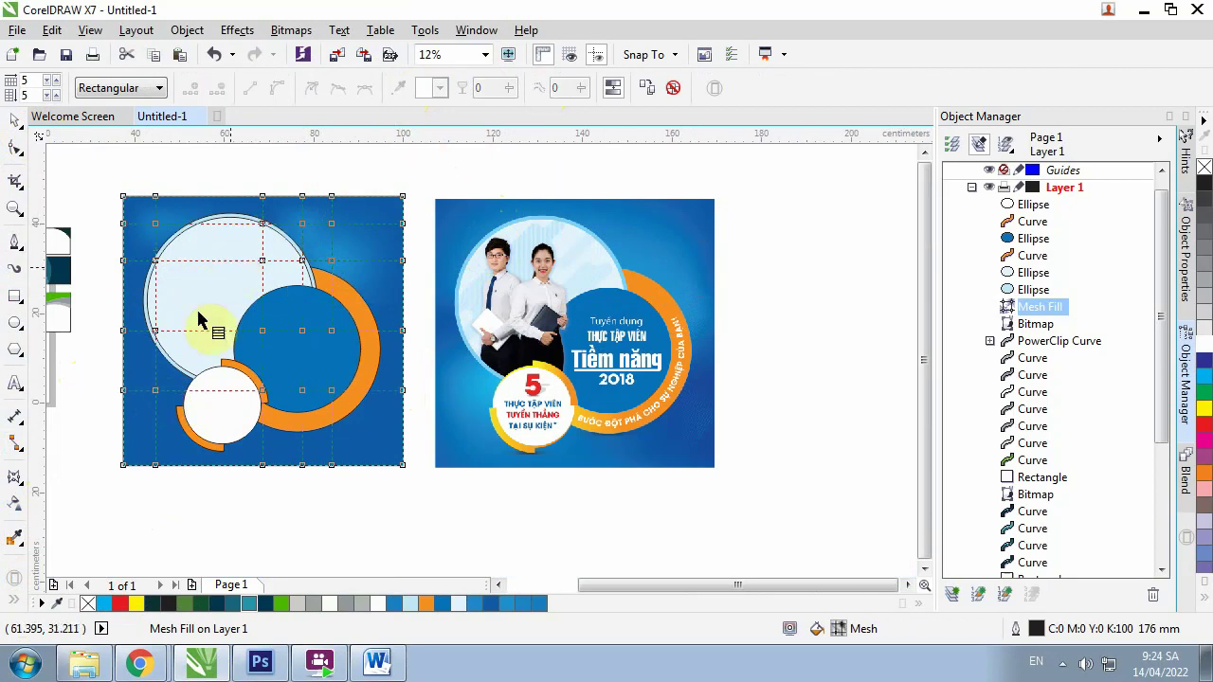
left_click(155, 389)
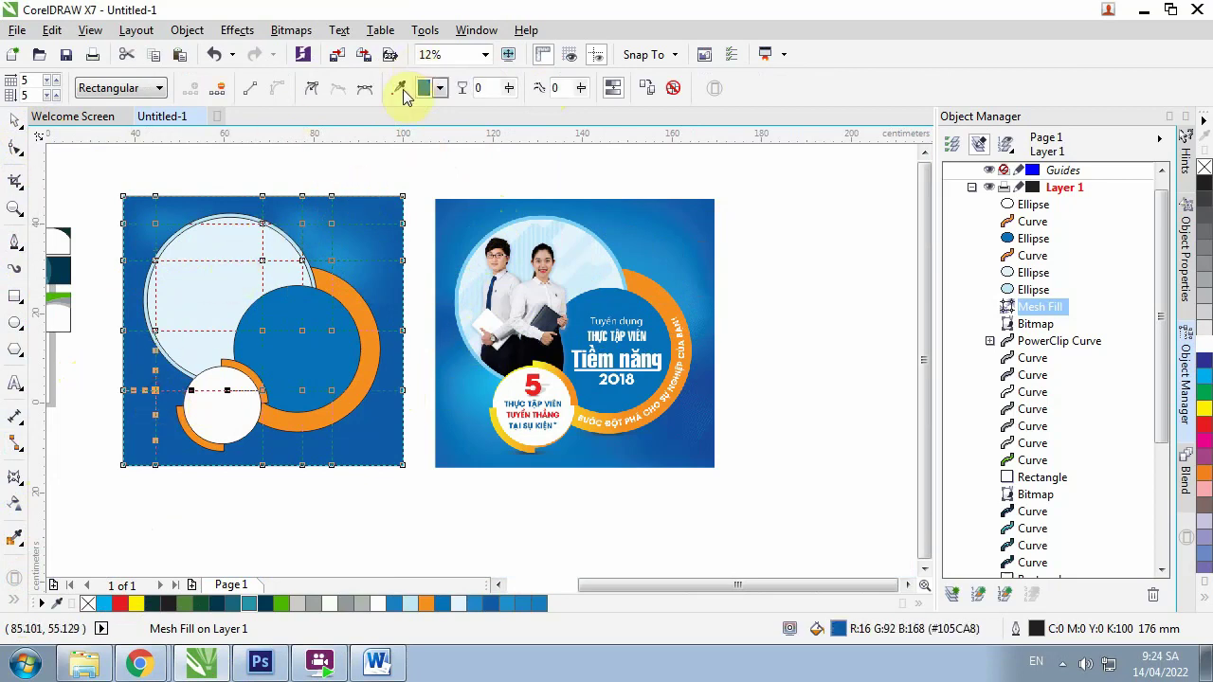
Tint the left-edge mesh node light blue #1CADE4, then add a mesh row and column near the small circle in sampled blue
left_click(399, 87)
left_click(479, 377)
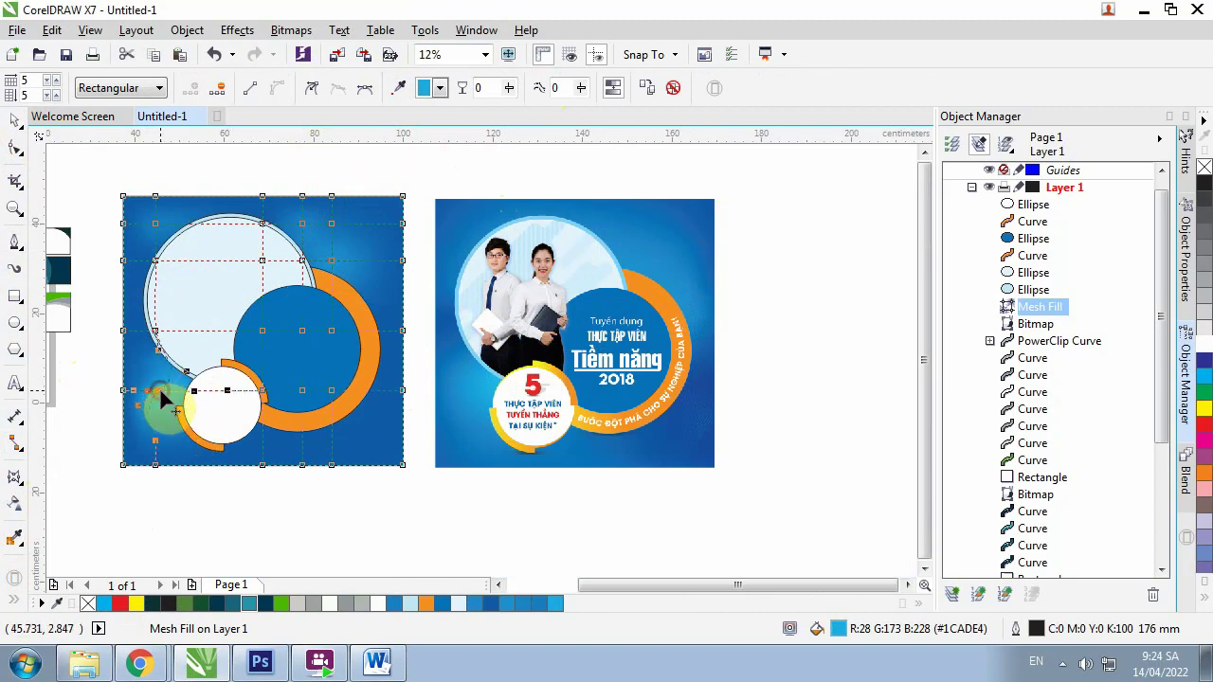
double_click(252, 440)
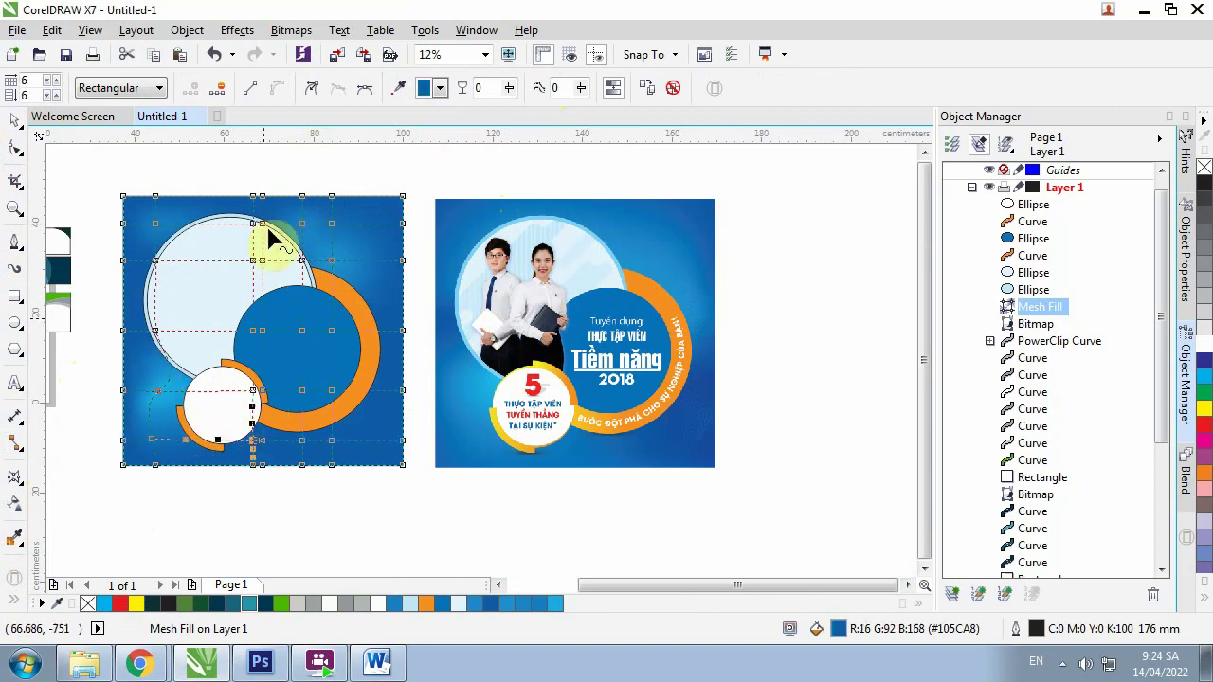
left_click(399, 88)
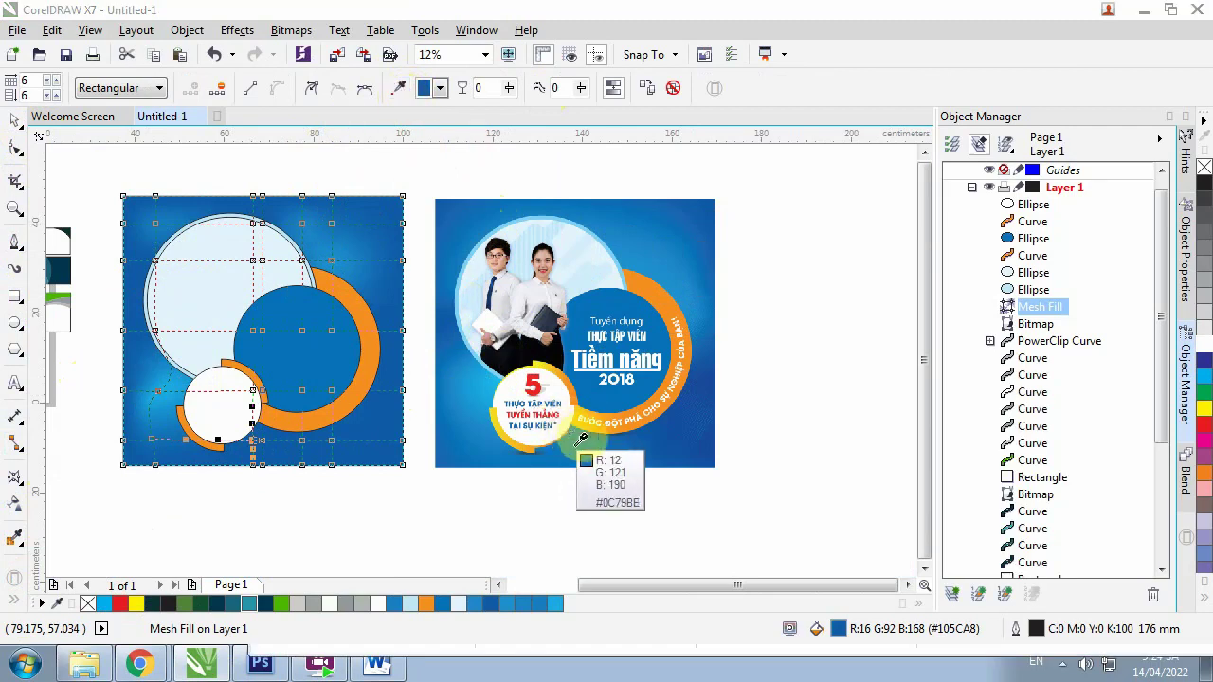
left_click(573, 445)
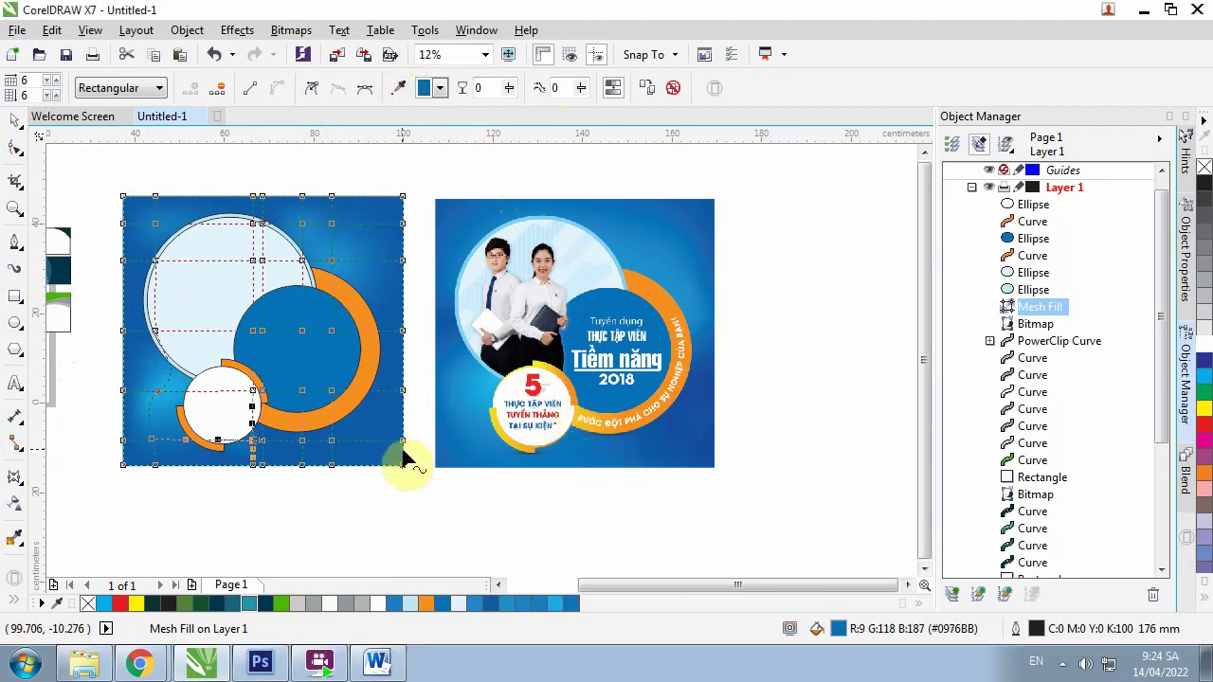
left_click(265, 442)
Add a mesh row near the bottom and colour its nodes with sampled poster blue #0B78BD
double_click(263, 441)
left_click(328, 398)
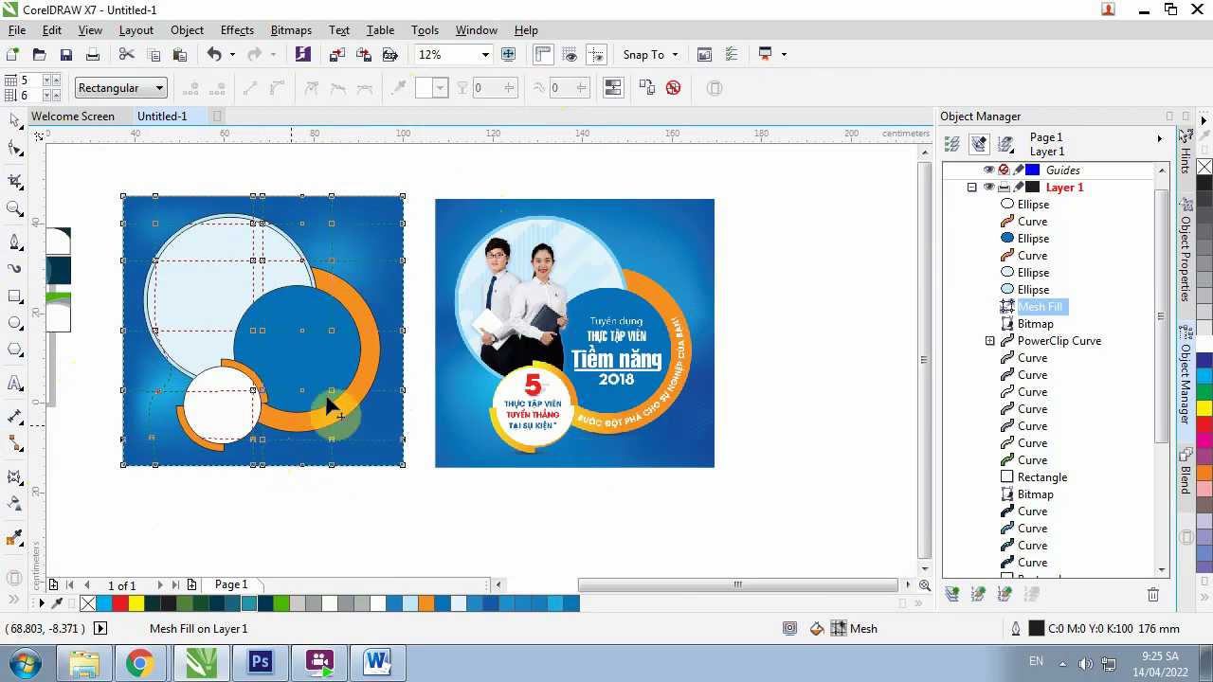
left_click(331, 438)
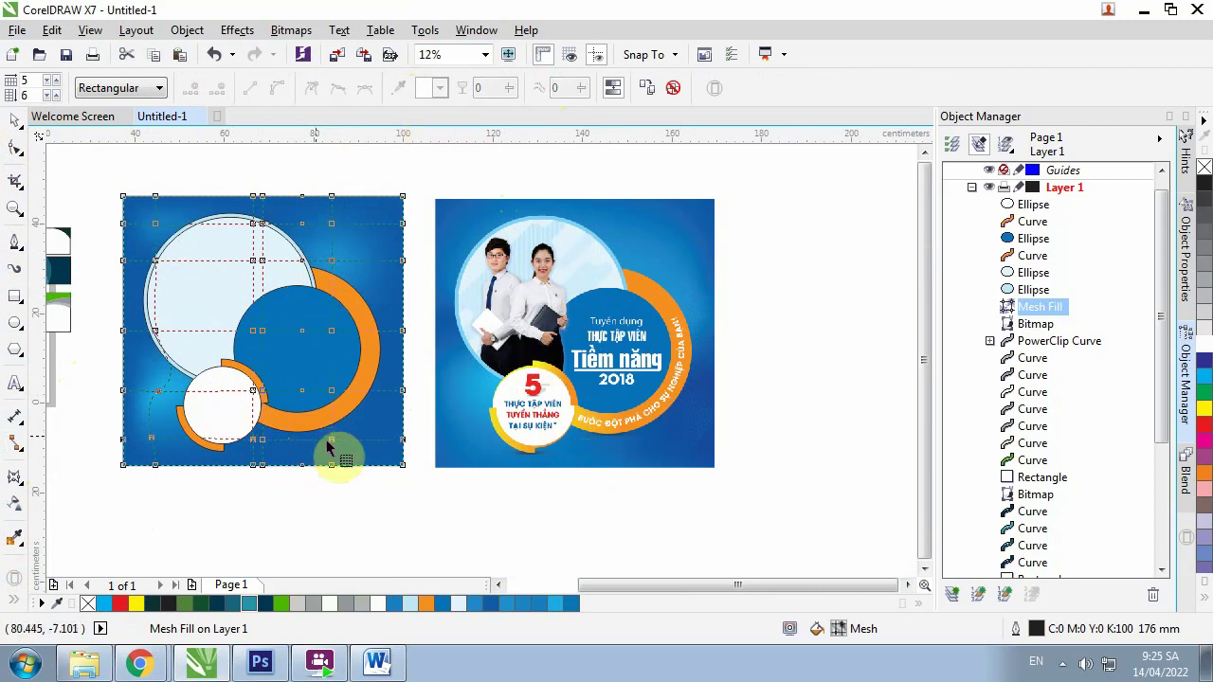
left_click(264, 445)
left_click(399, 87)
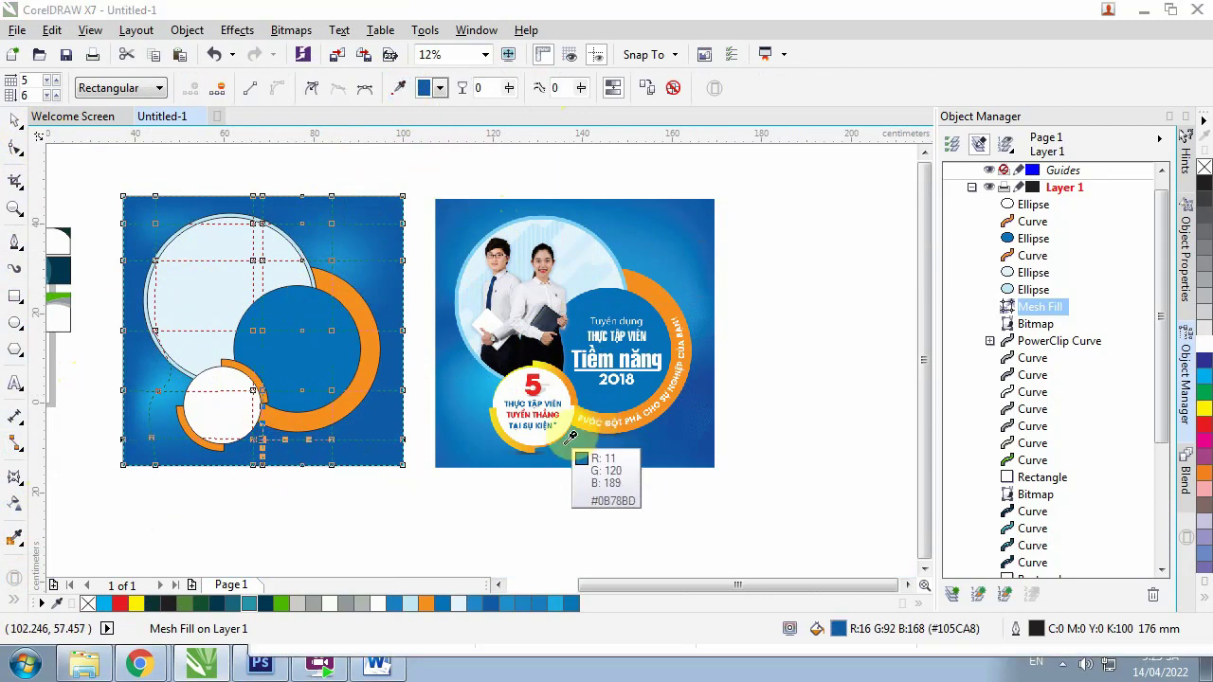
left_click(571, 437)
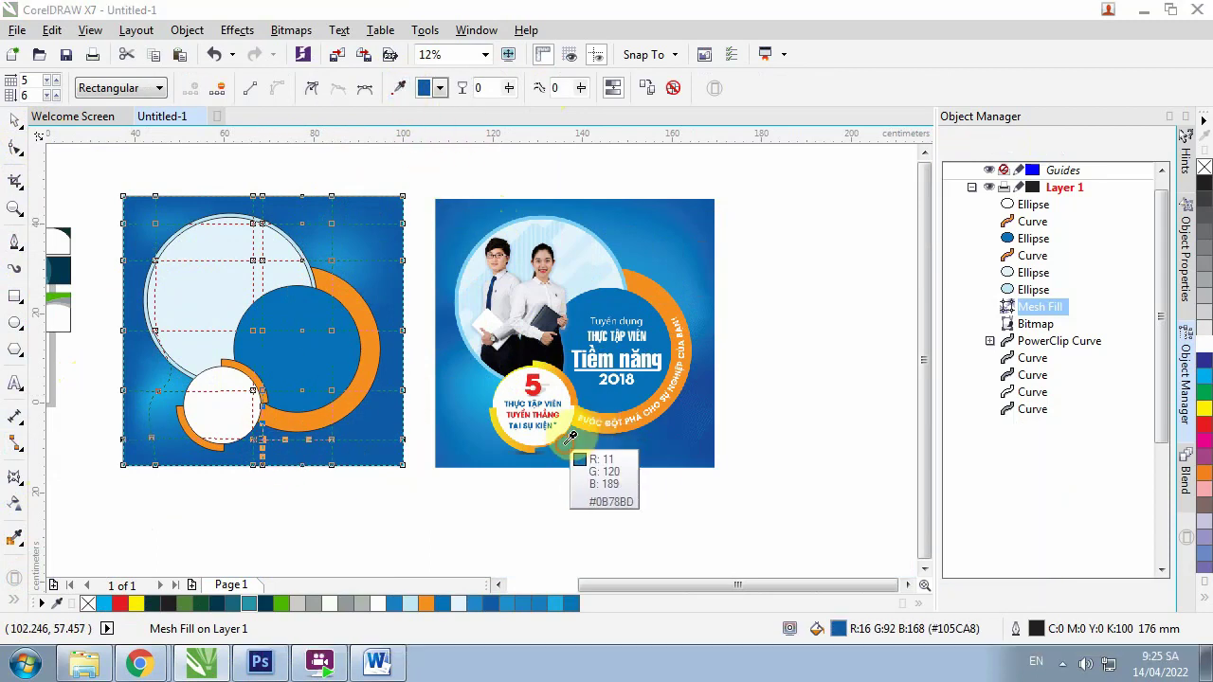
Add a bottom-right mesh column in blue #1463AE and tint a right-side mesh point with sampled blue
double_click(362, 439)
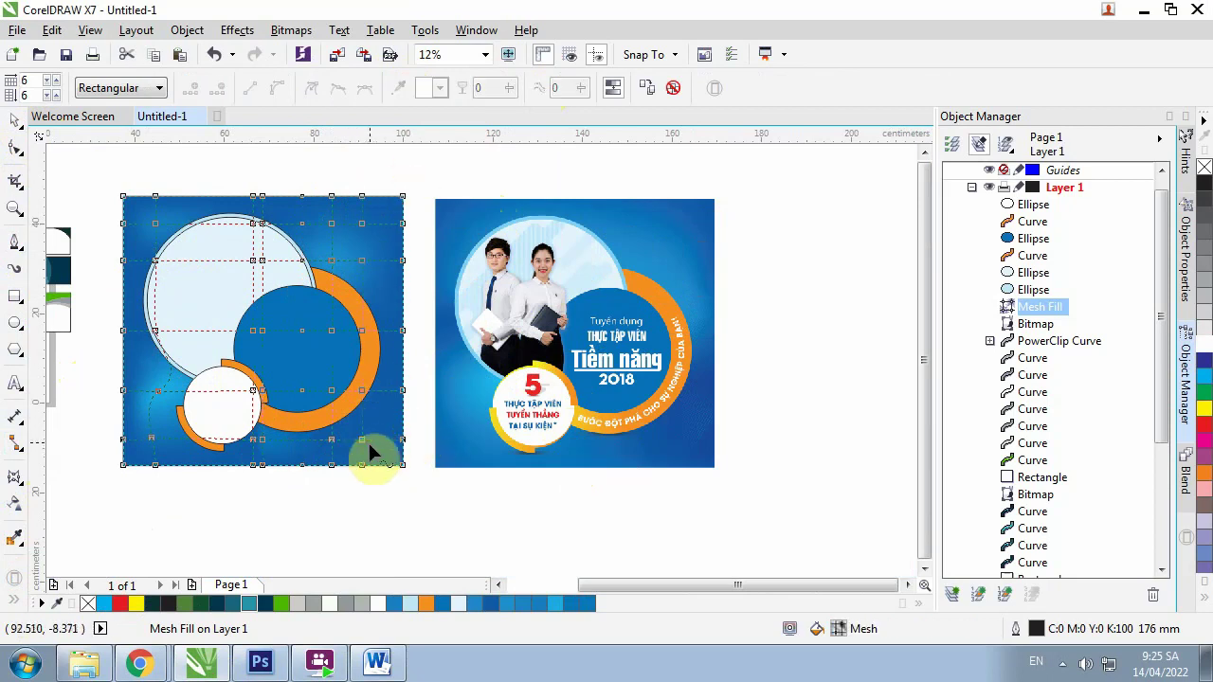
left_click(366, 443)
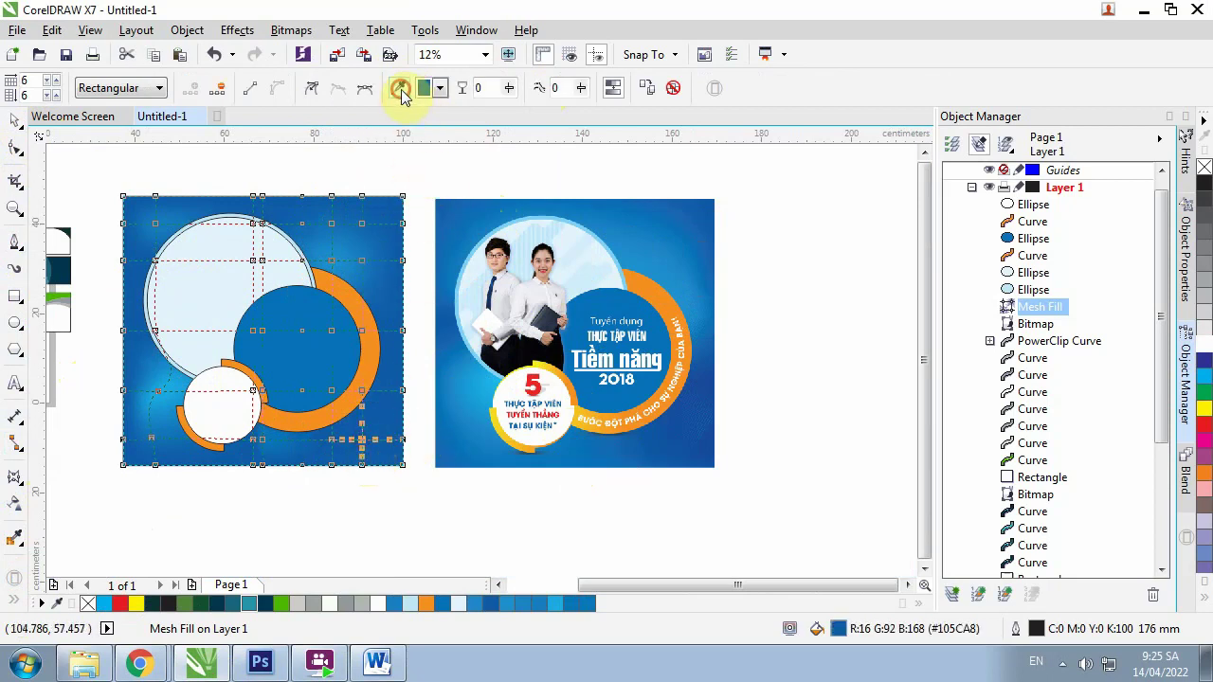
left_click(632, 448)
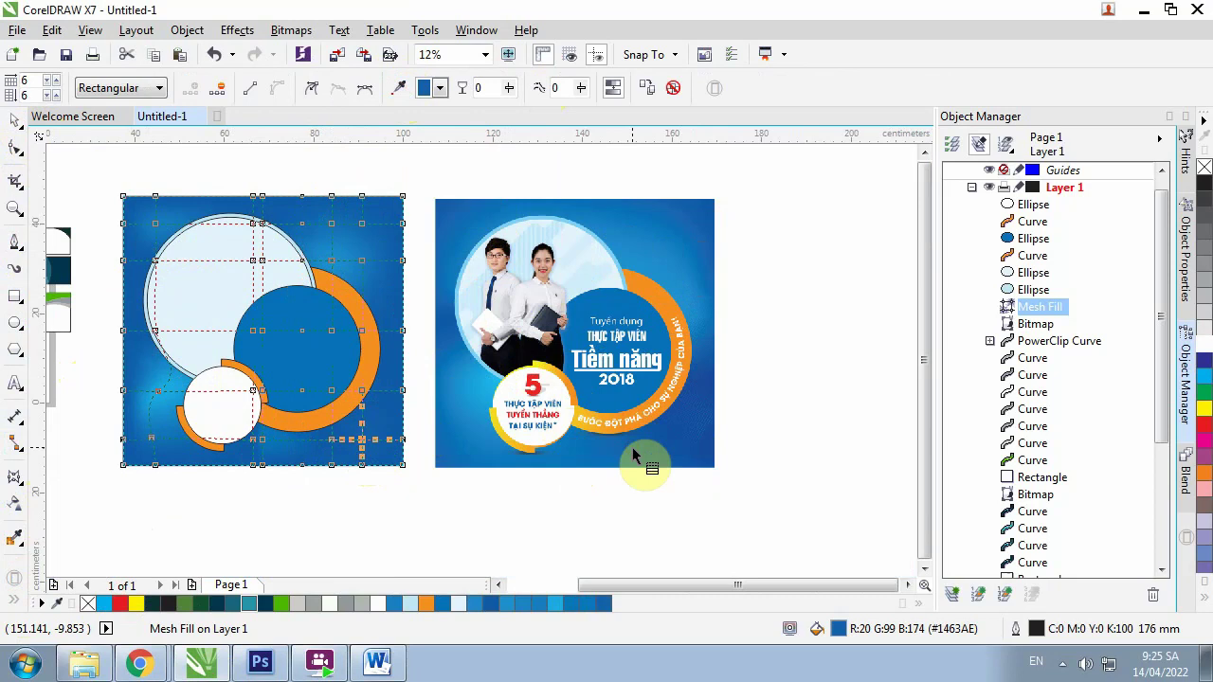
left_click(388, 338)
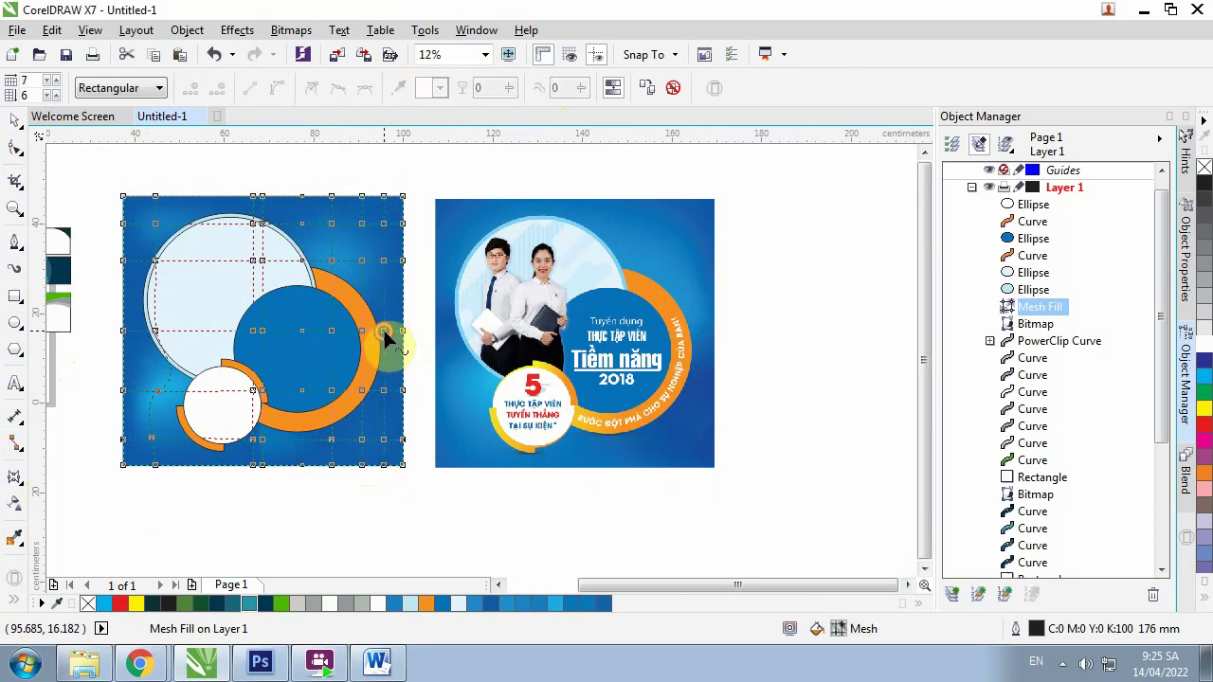
left_click(385, 331)
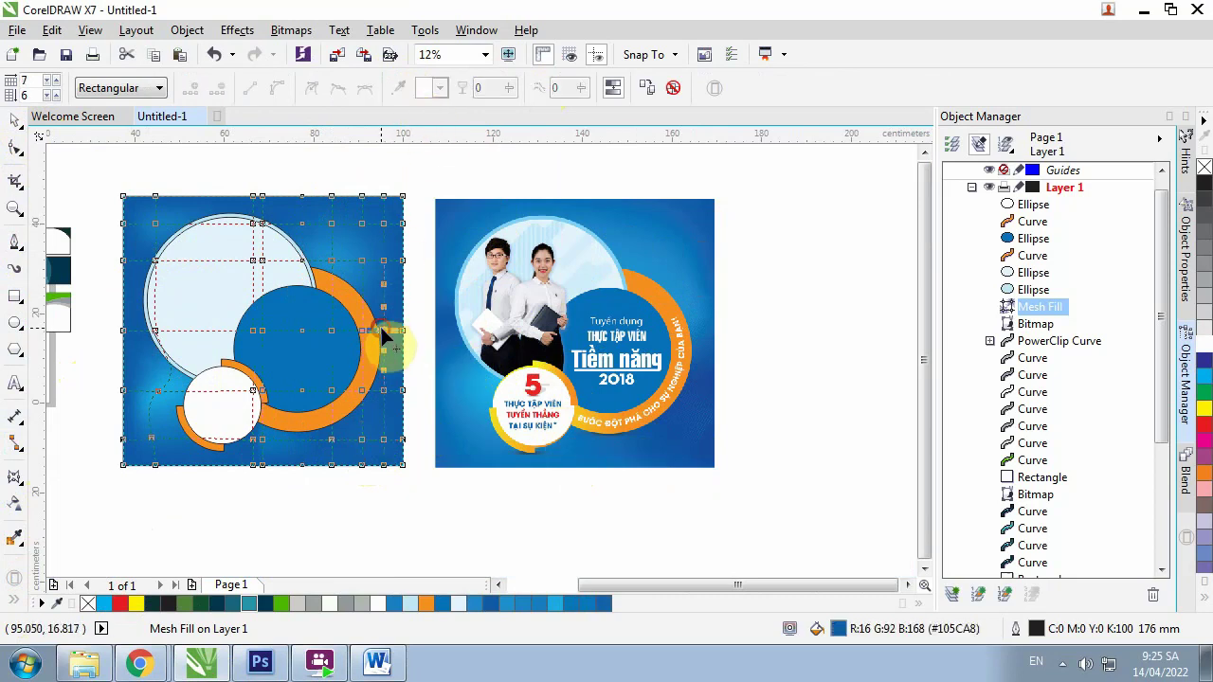
left_click(401, 93)
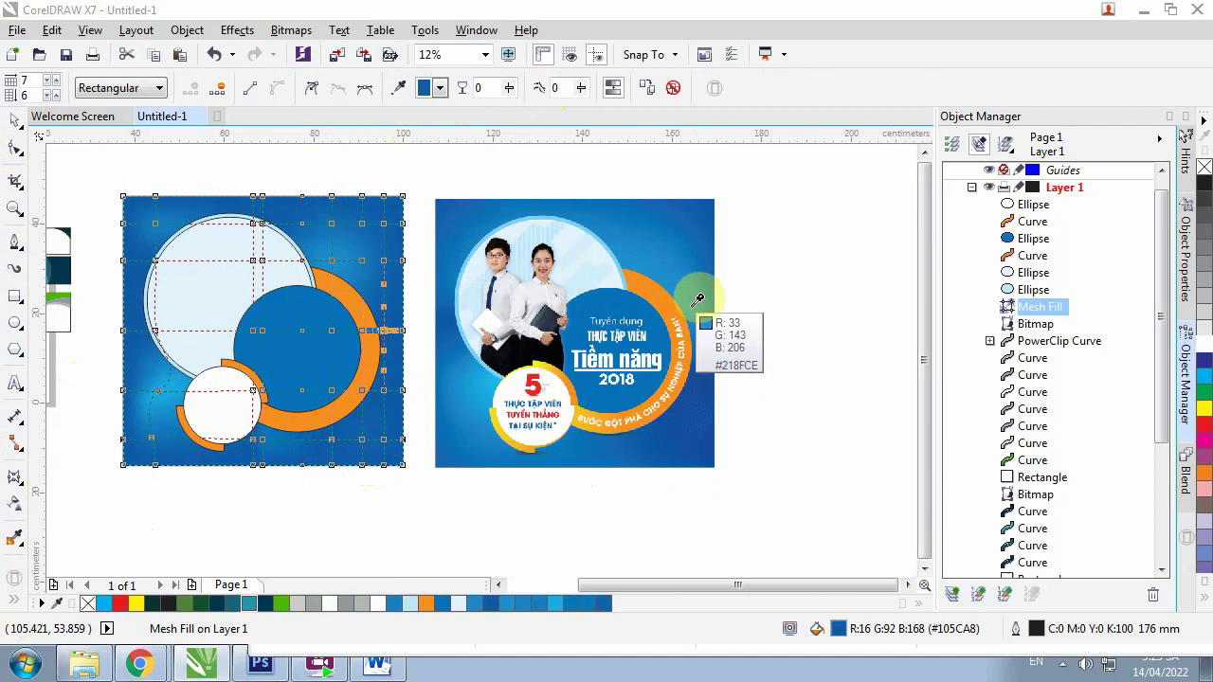
left_click(709, 315)
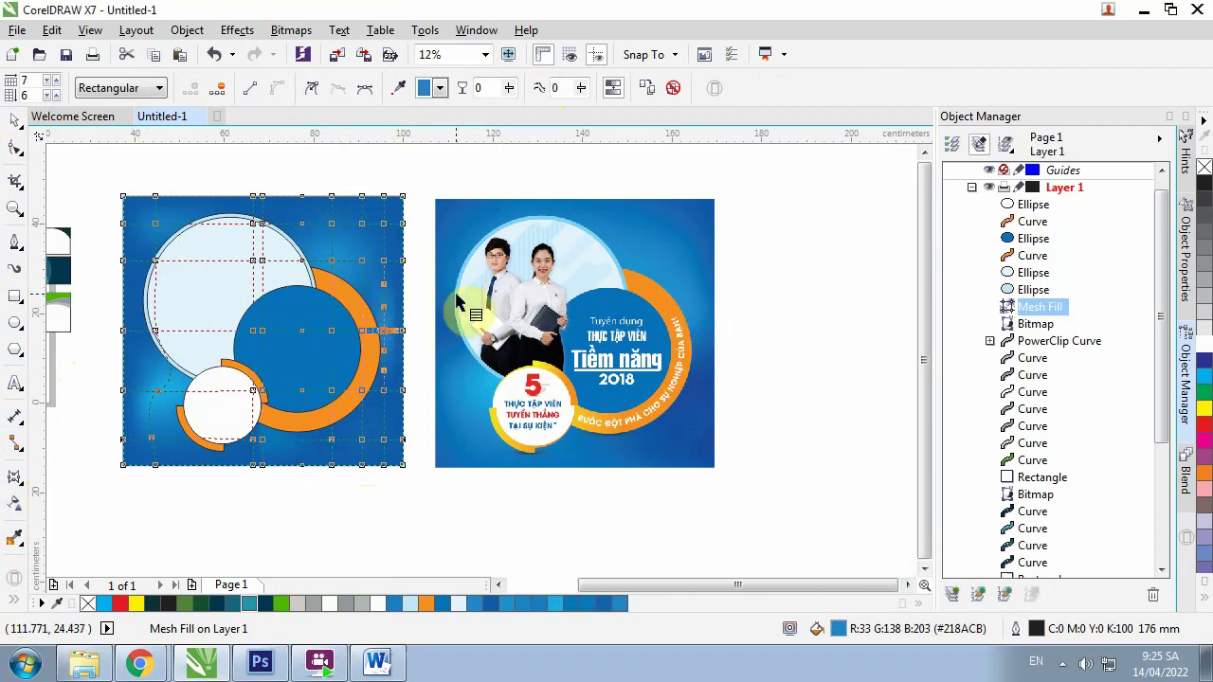
Add another mesh line across the background and tint the point beside the orange ring a lighter blue
double_click(361, 292)
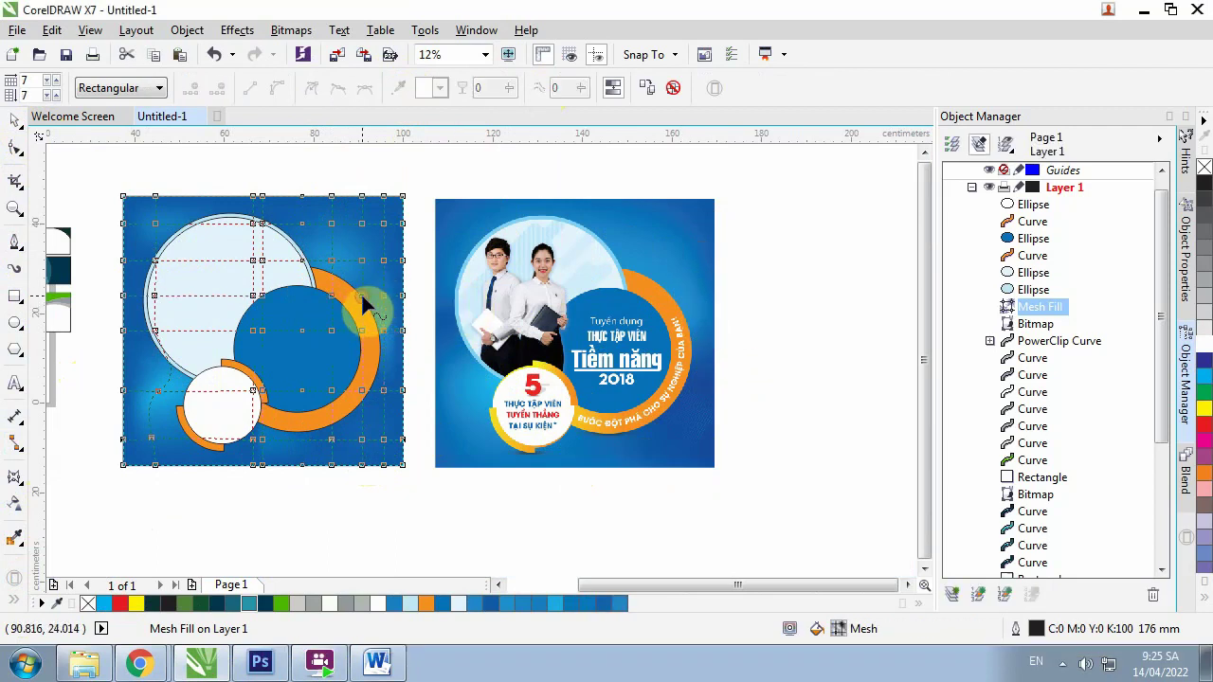
left_click(360, 290)
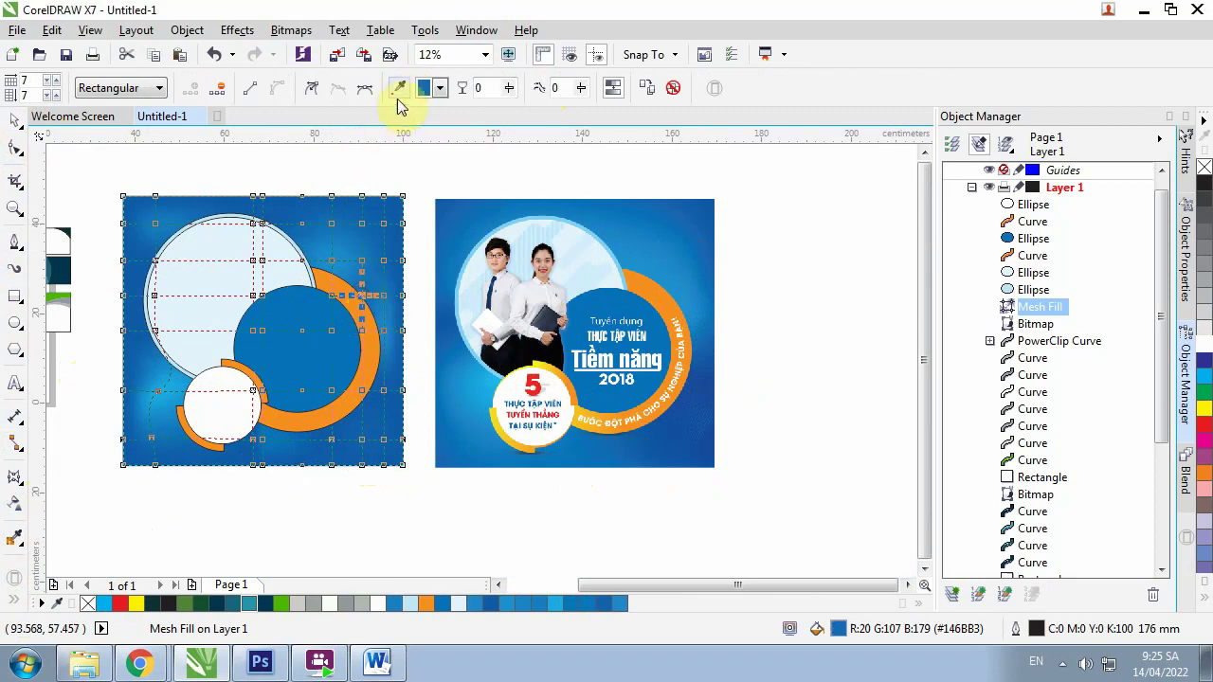
left_click(670, 291)
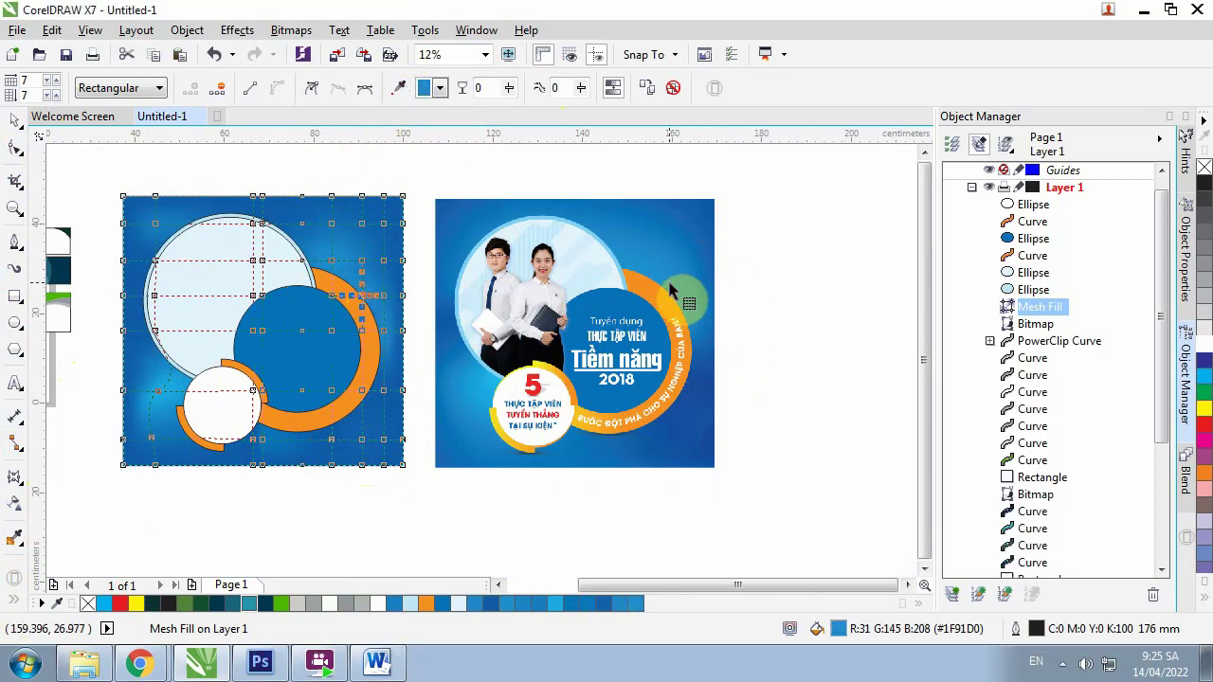
left_click(13, 121)
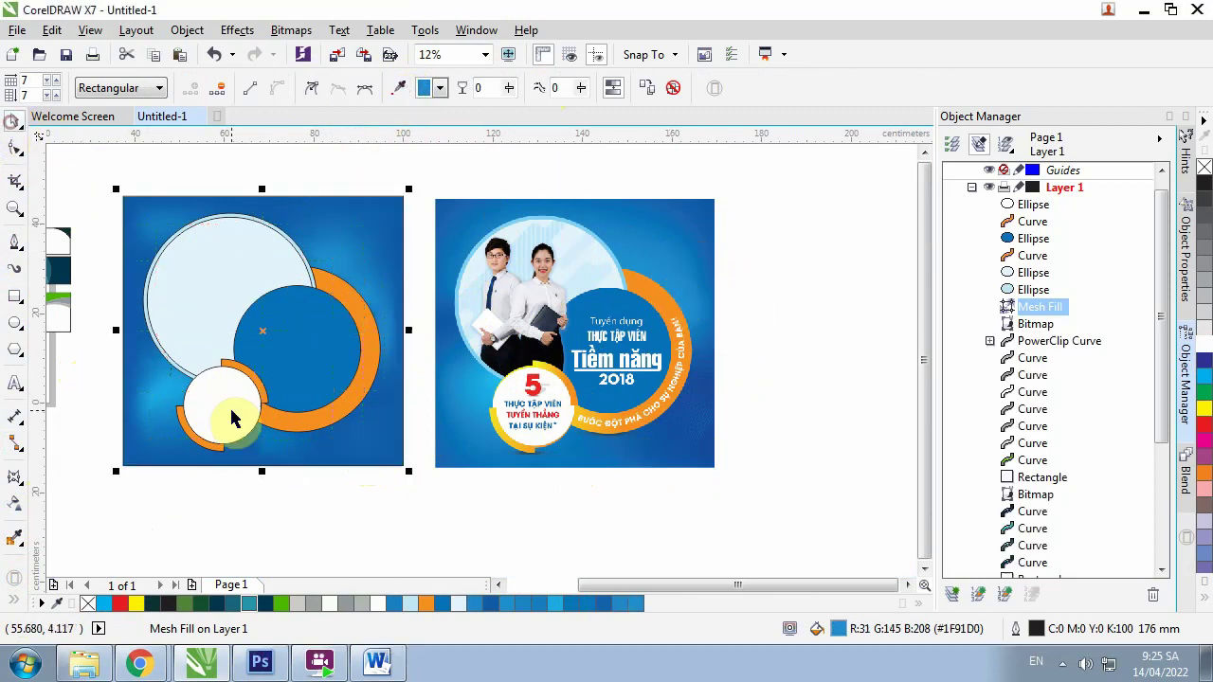
Lay an interactive fountain fill across the large ring, starting with orange sampled from the poster
left_click(376, 509)
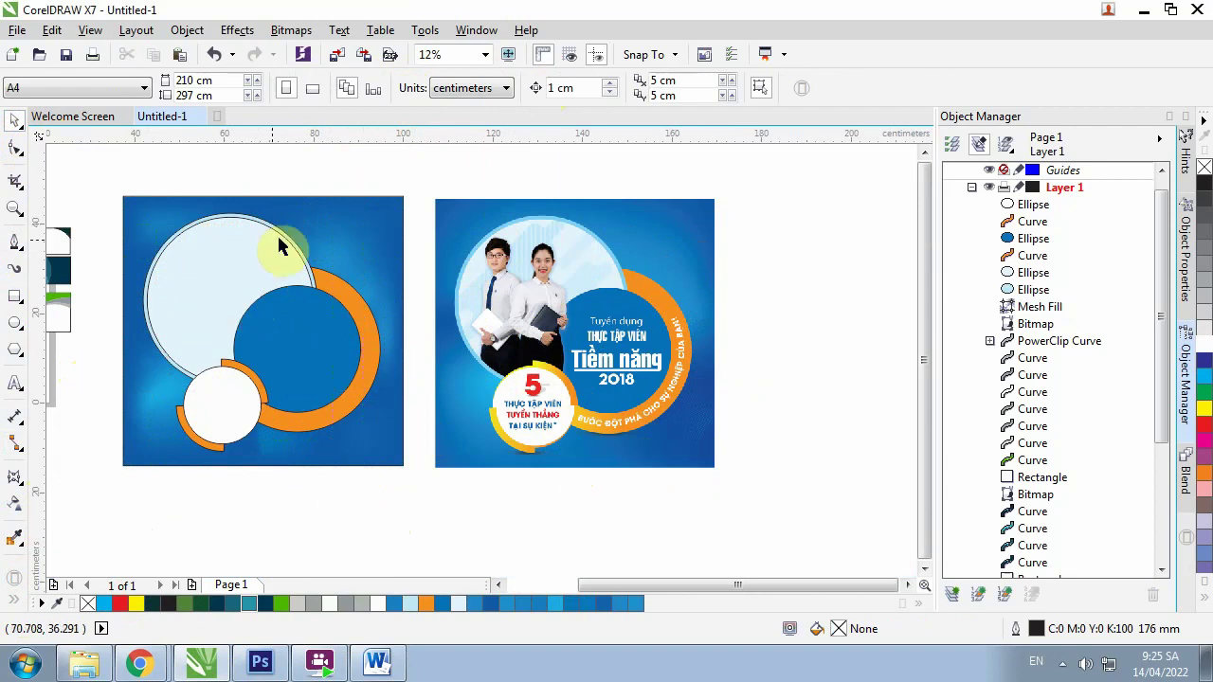
scroll(593, 218, "up", 1)
scroll(593, 218, "down", 1)
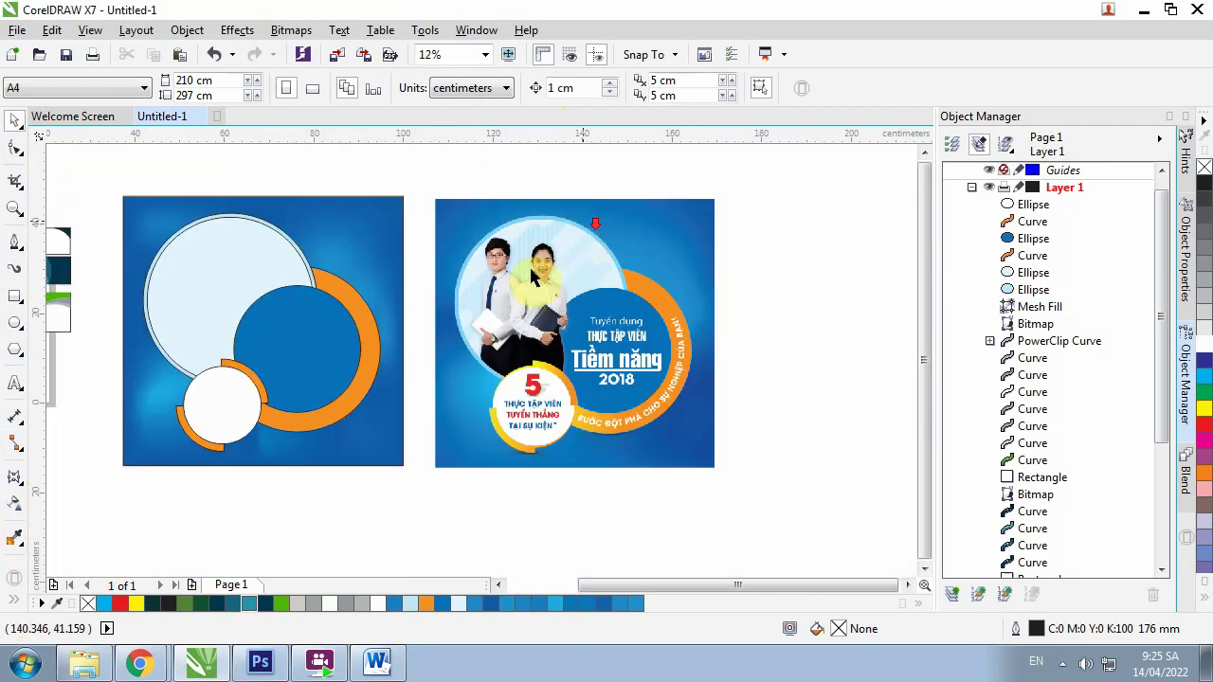
left_click(356, 407)
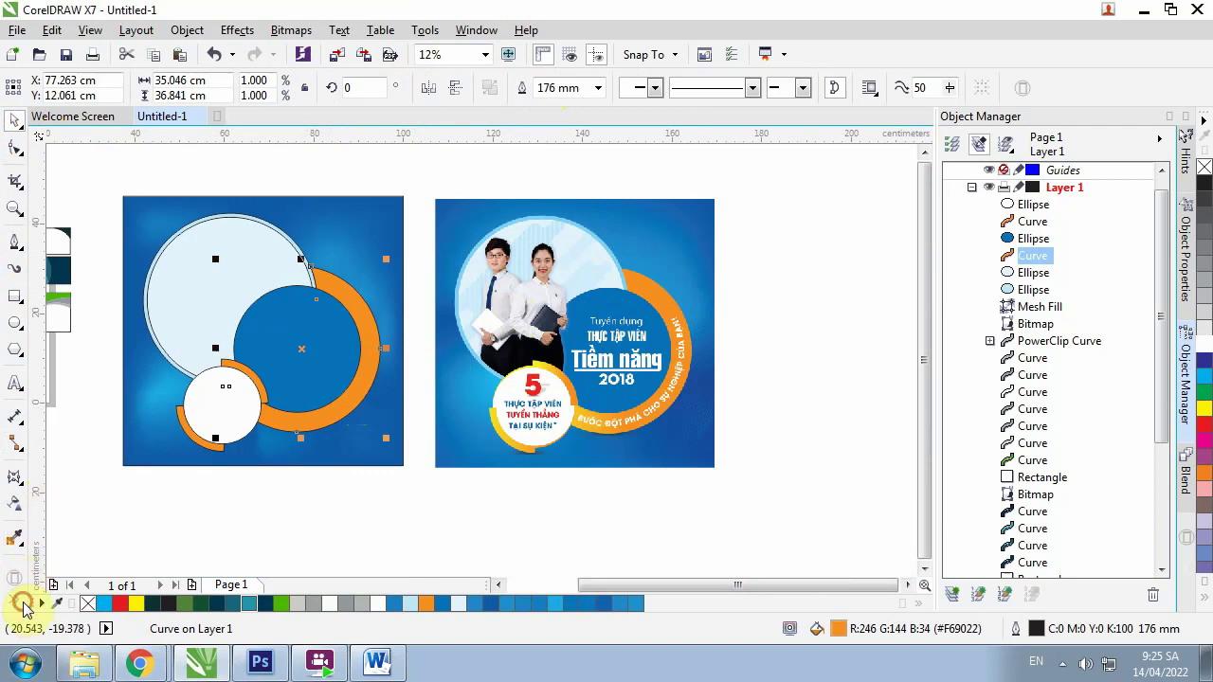
left_click(19, 606)
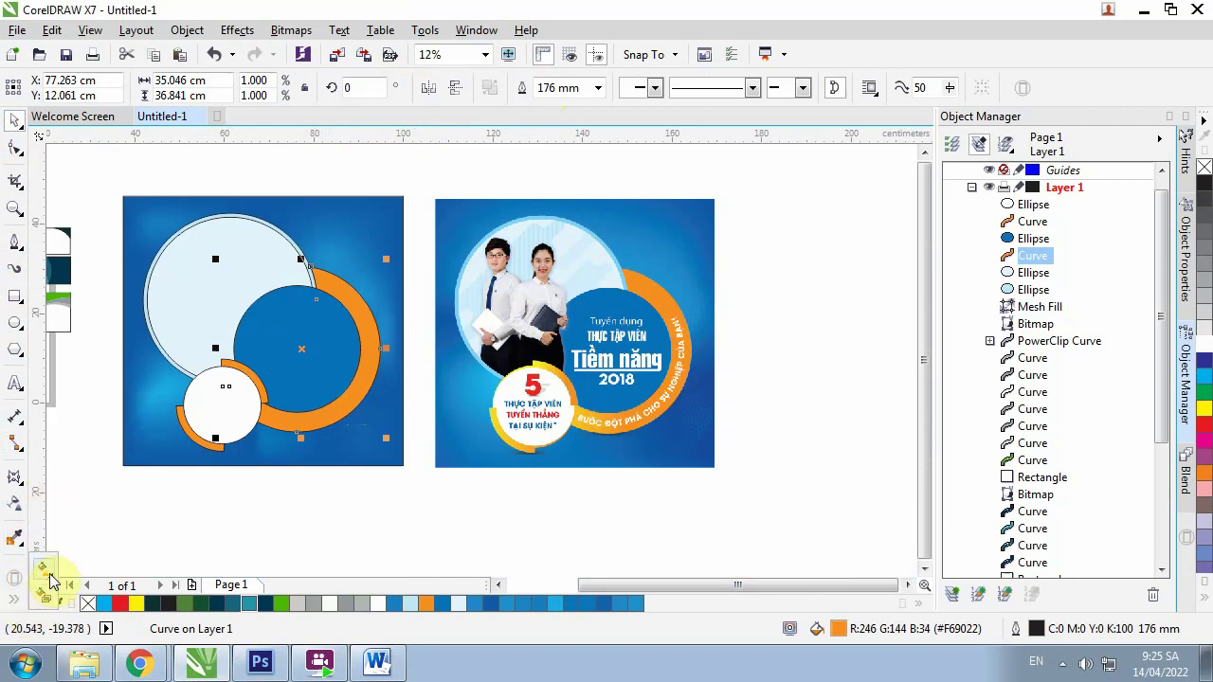
left_click(45, 571)
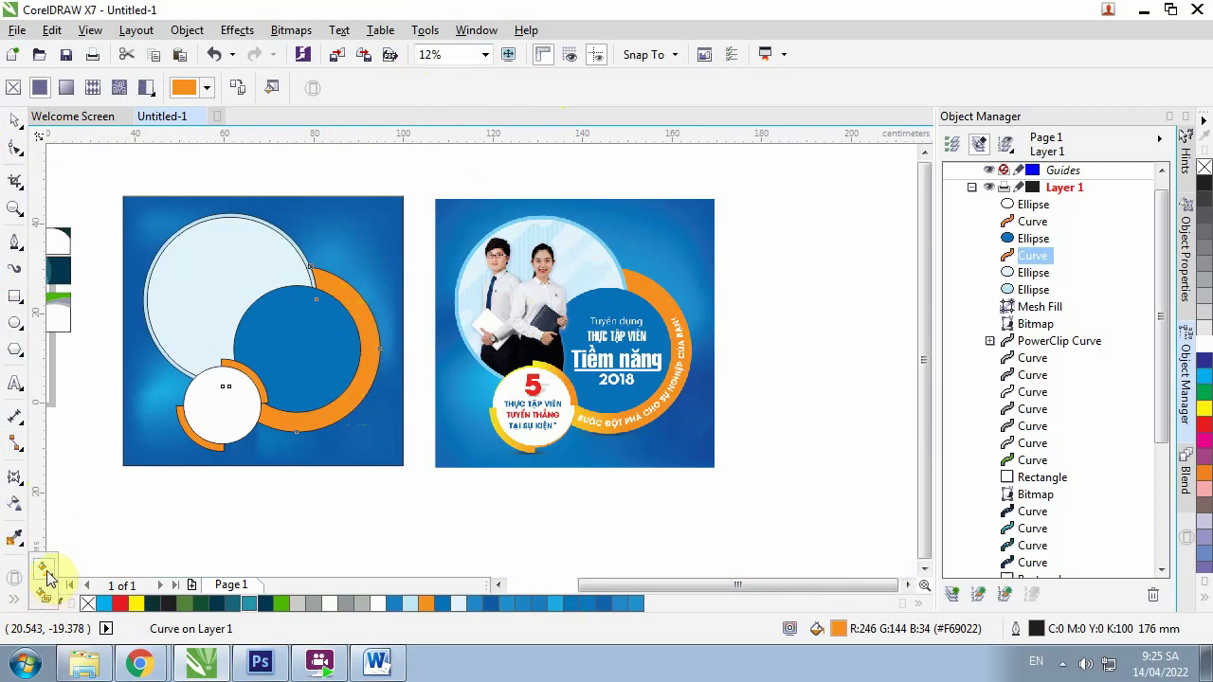
mouse_move(343, 287)
left_mouse_down()
mouse_move(334, 388)
mouse_move(260, 479)
left_mouse_up()
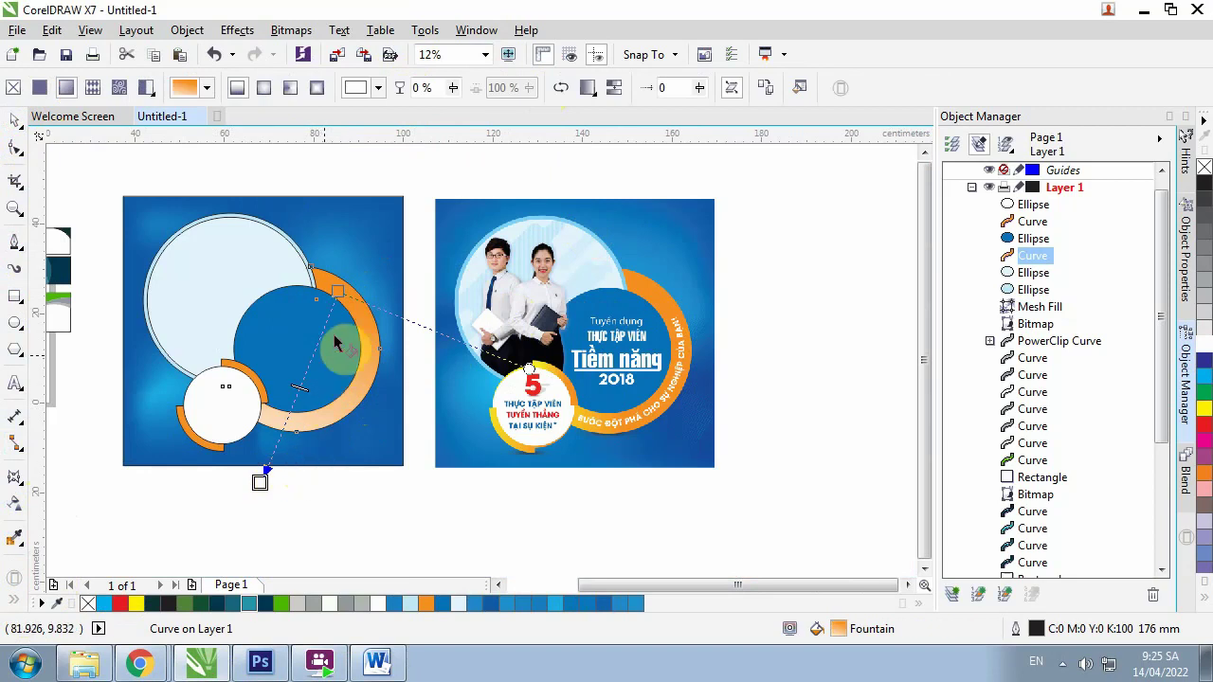
left_click(338, 287)
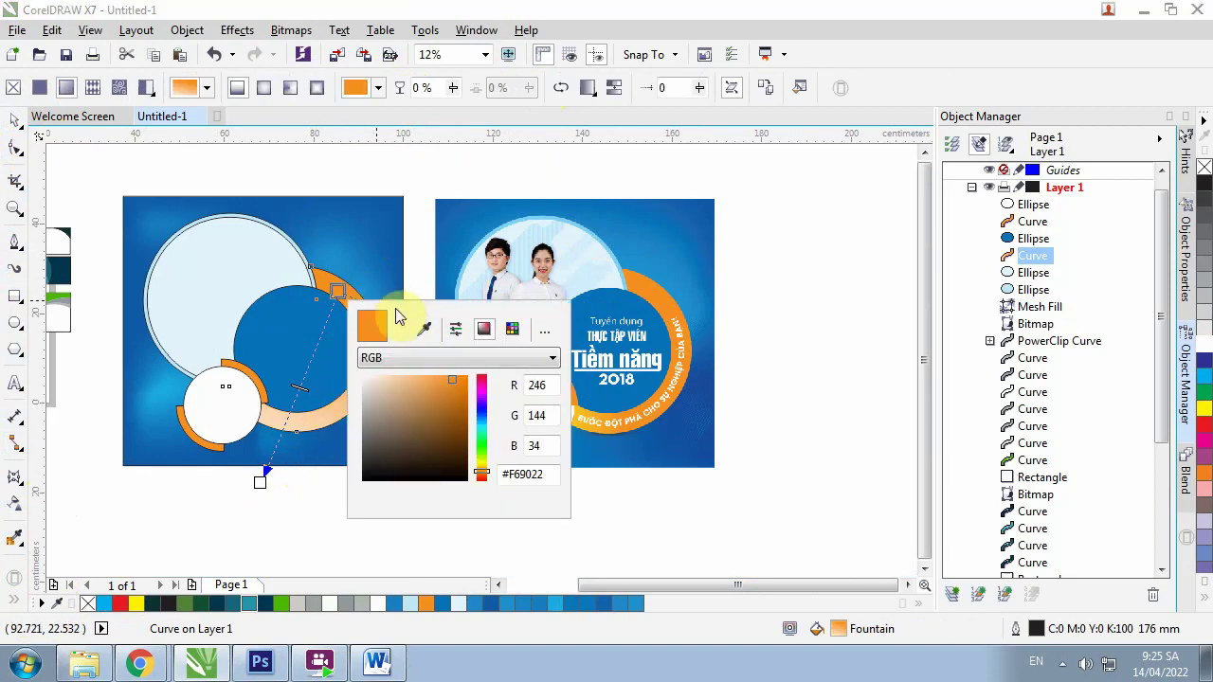
left_click(419, 327)
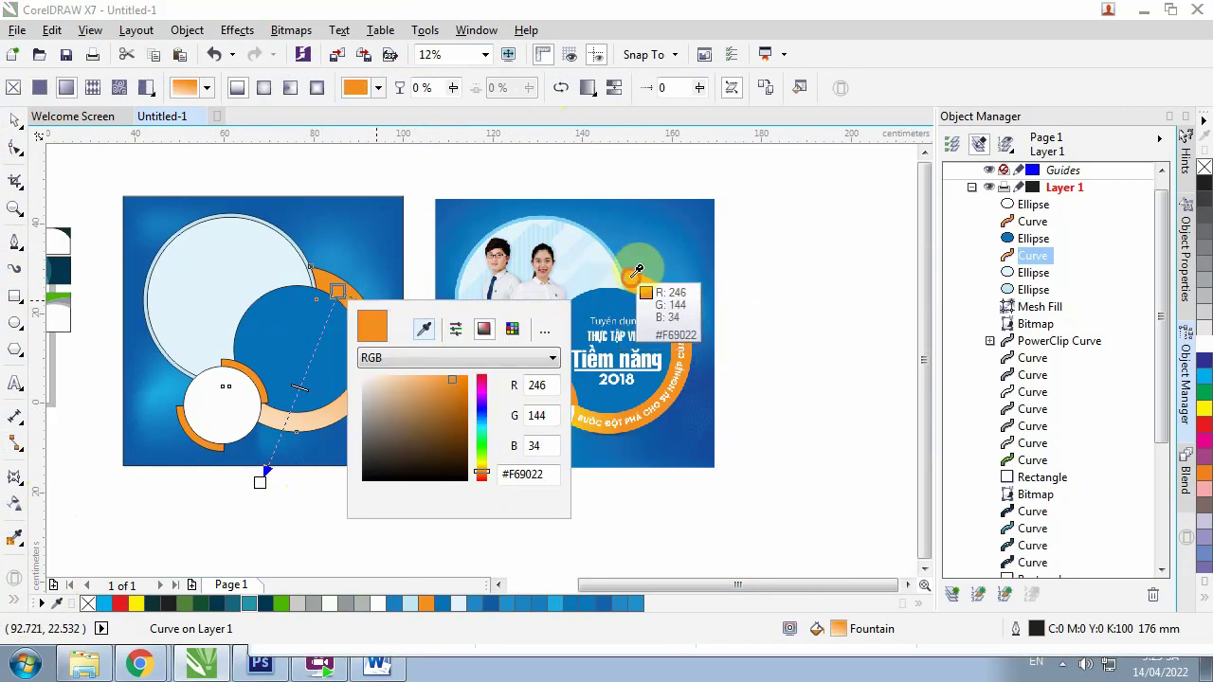
Move the gradient's end node up and make it the poster's yellow #F7C121
left_click(260, 482)
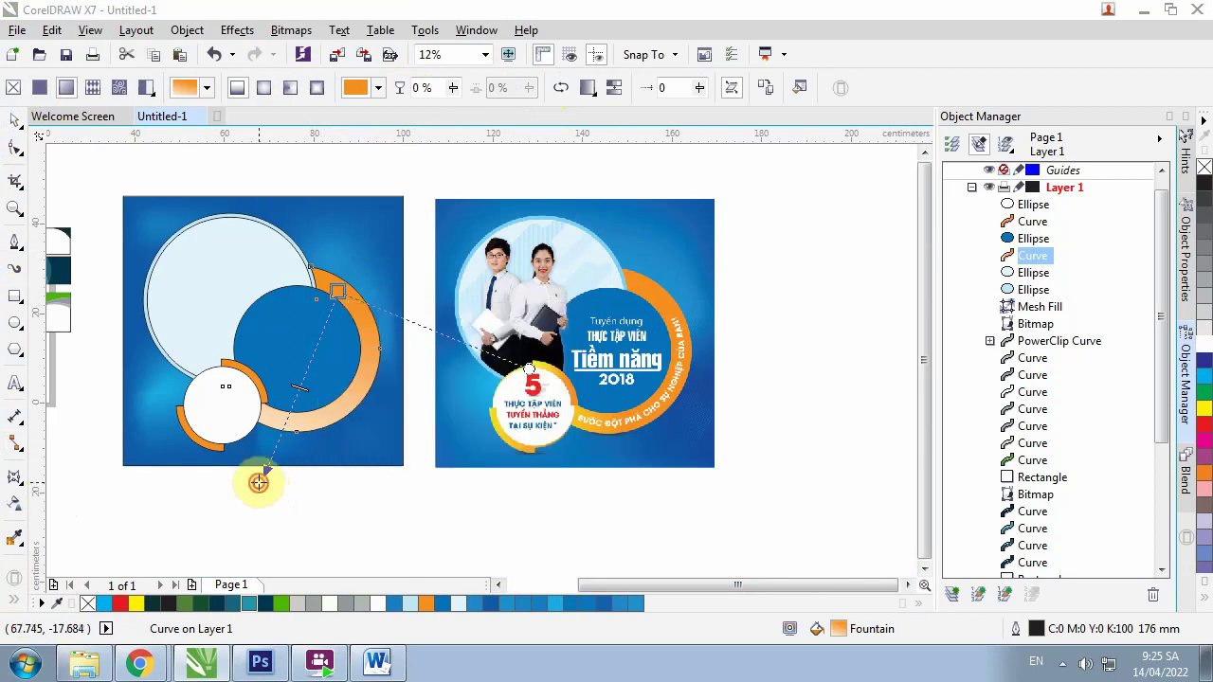
left_click_drag(260, 482, 265, 437)
left_click(315, 442)
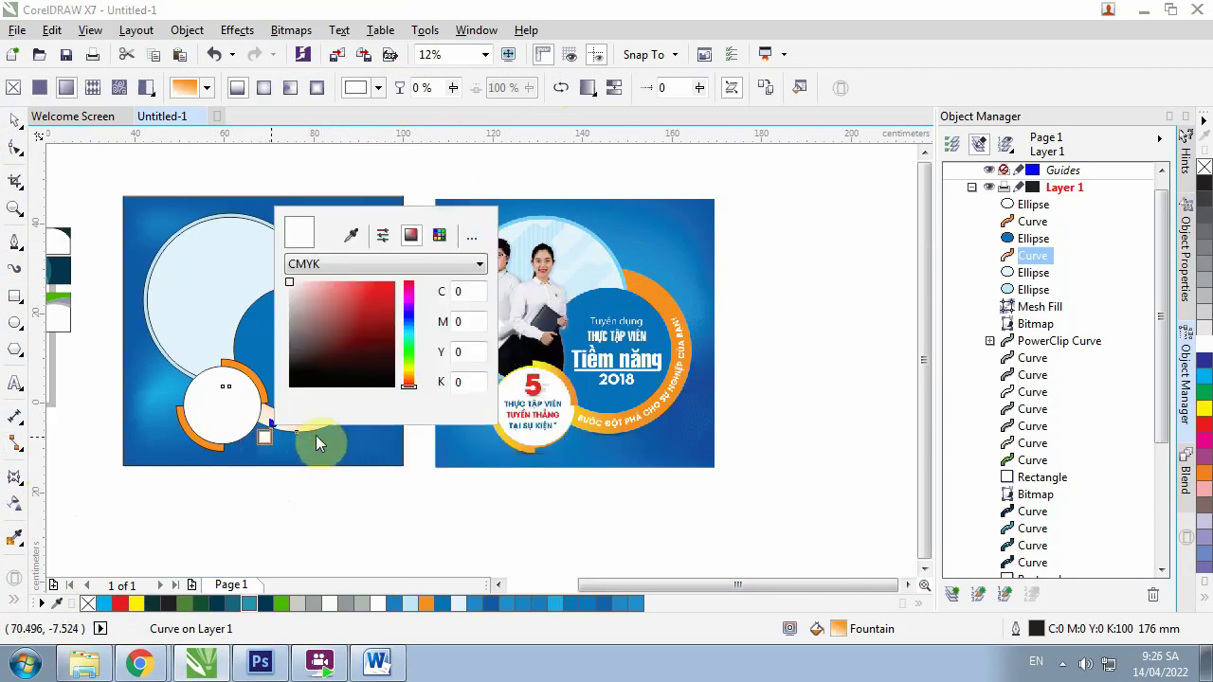
left_click(351, 235)
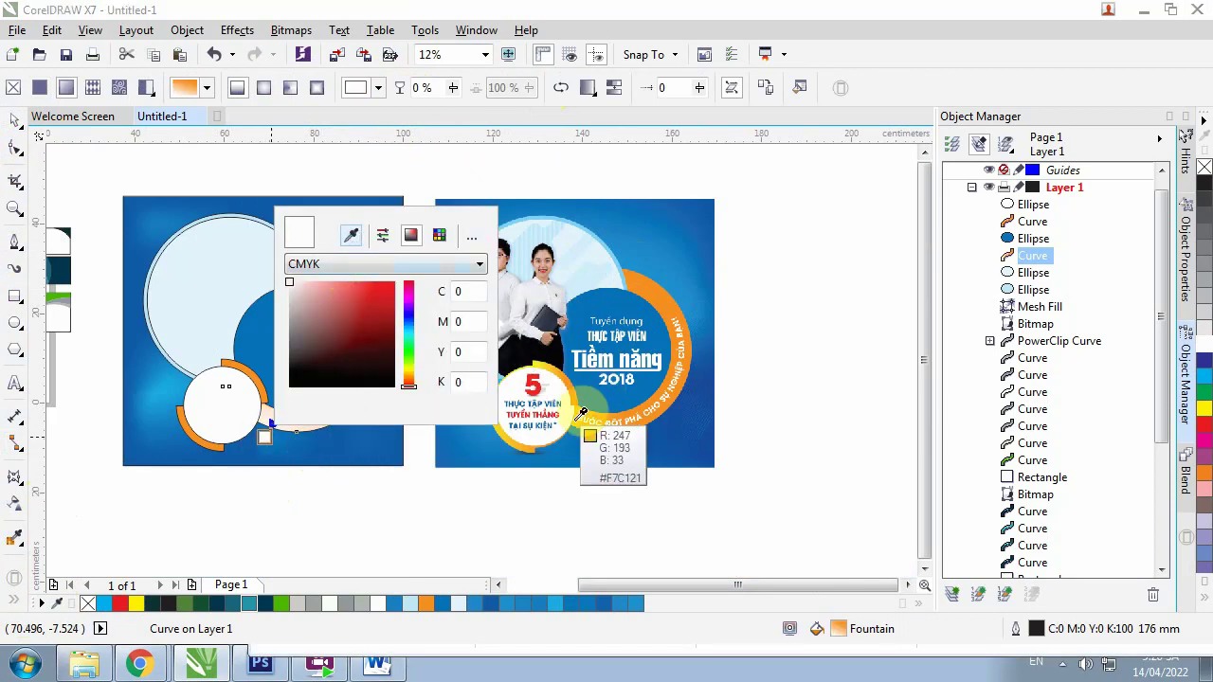
left_click(575, 421)
left_click(13, 122)
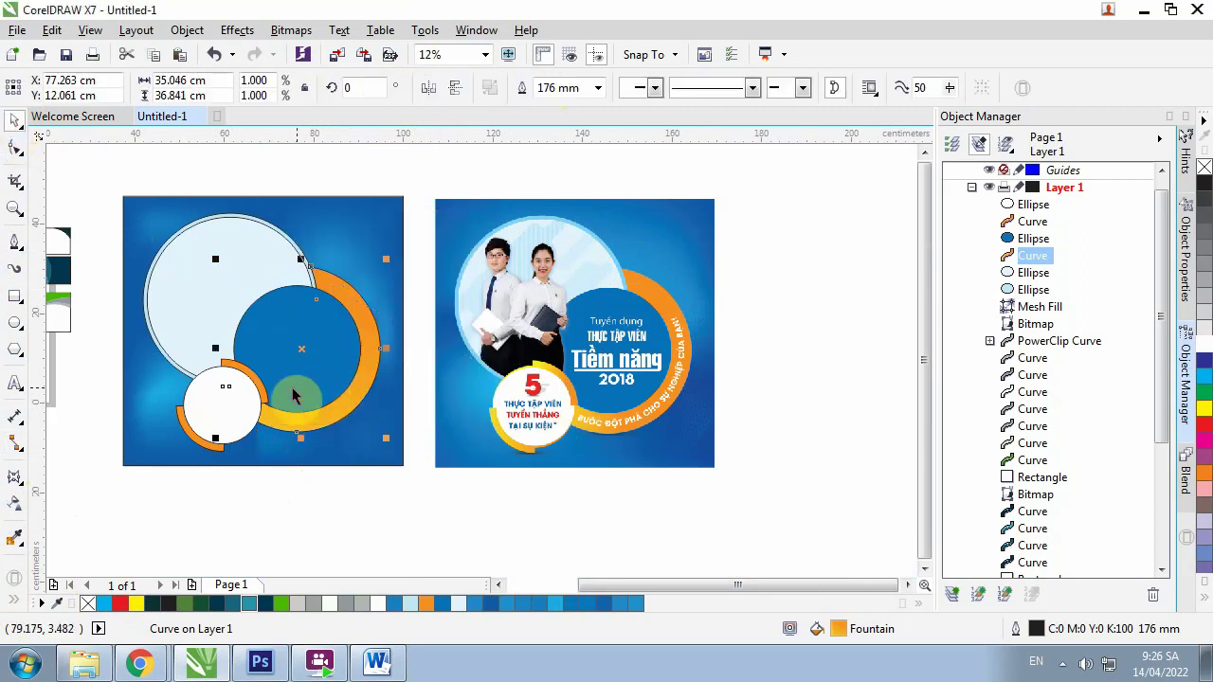
scroll(223, 412, "up", 2)
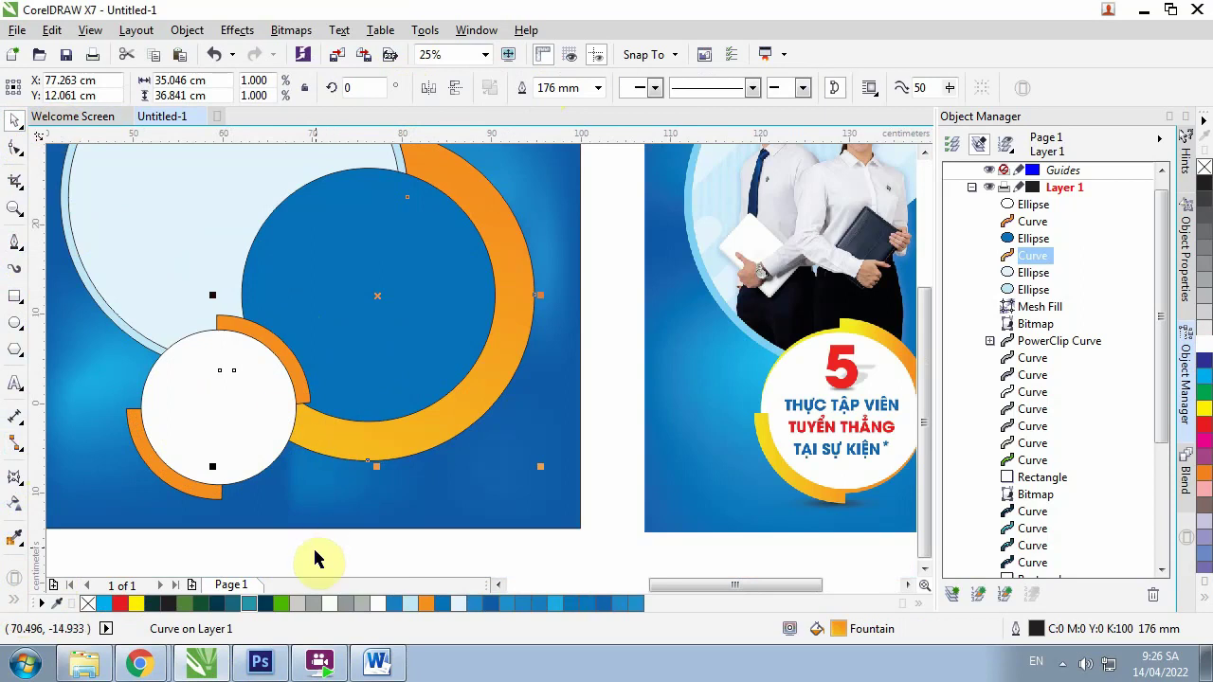
left_click(316, 554)
Shrink the white inner circle slightly
left_click(251, 445)
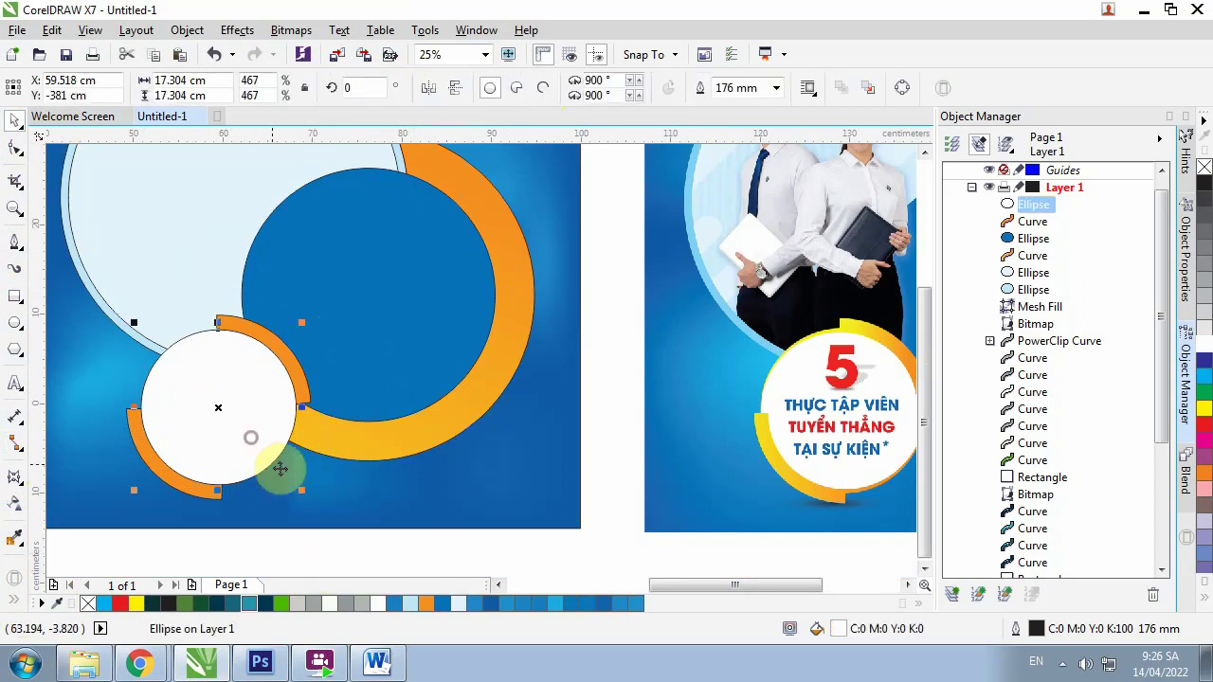
scroll(186, 411, "up", 1)
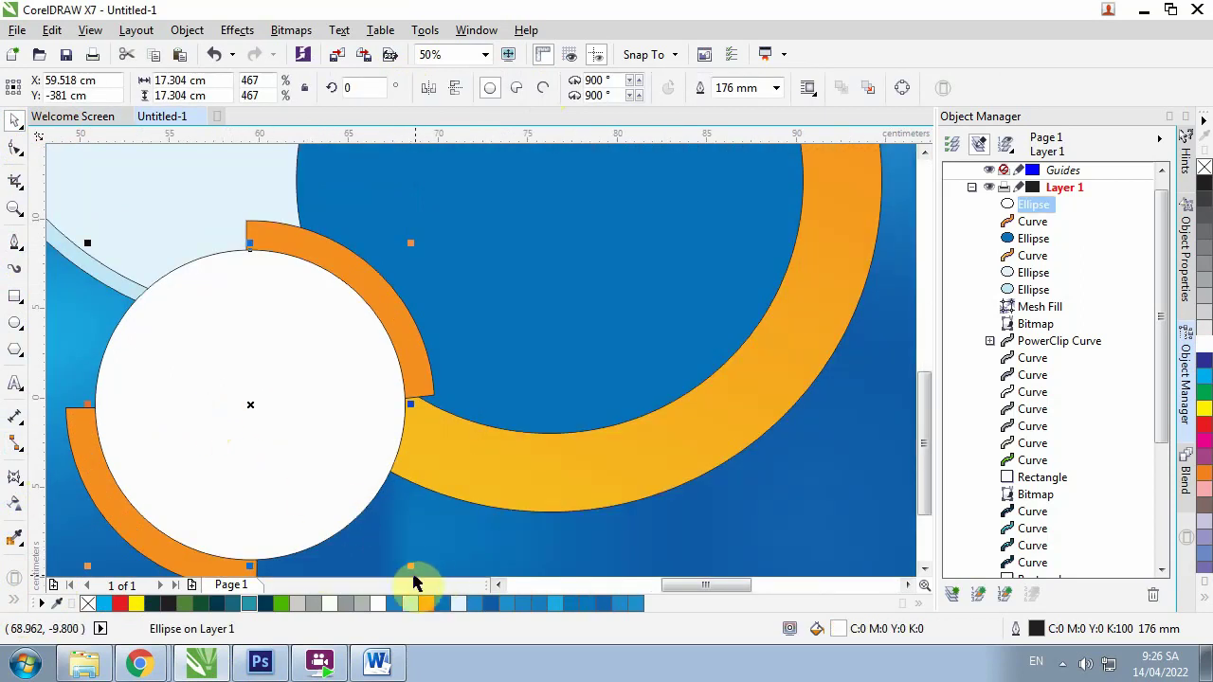
left_click_drag(409, 564, 401, 555)
scroll(284, 306, "down", 1)
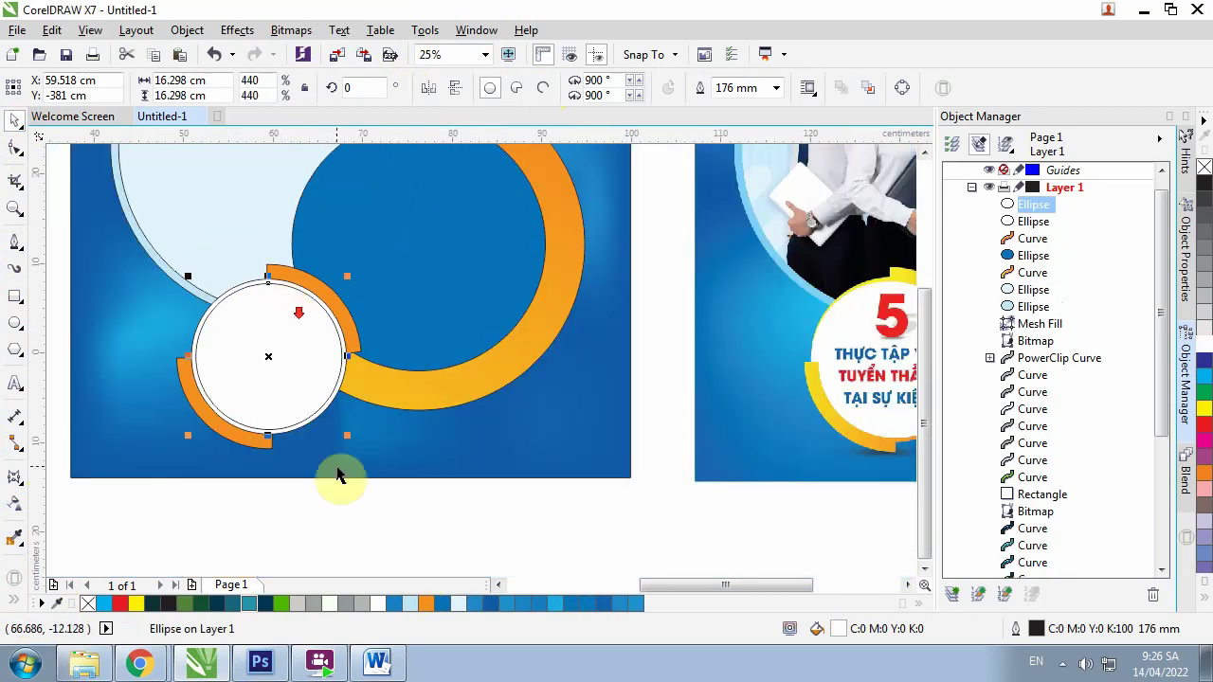
left_click(379, 515)
Copy the large ring's orange-yellow gradient onto the orange arc around the white circle
left_click(352, 349)
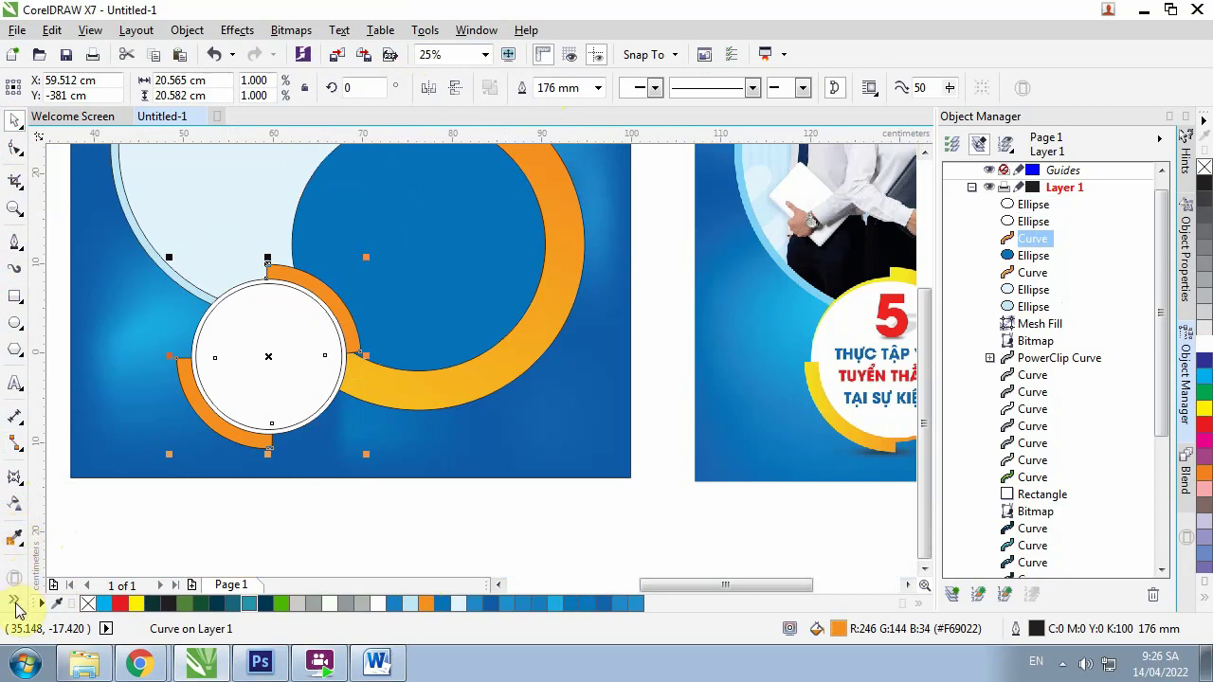
left_click(16, 605)
left_click(40, 571)
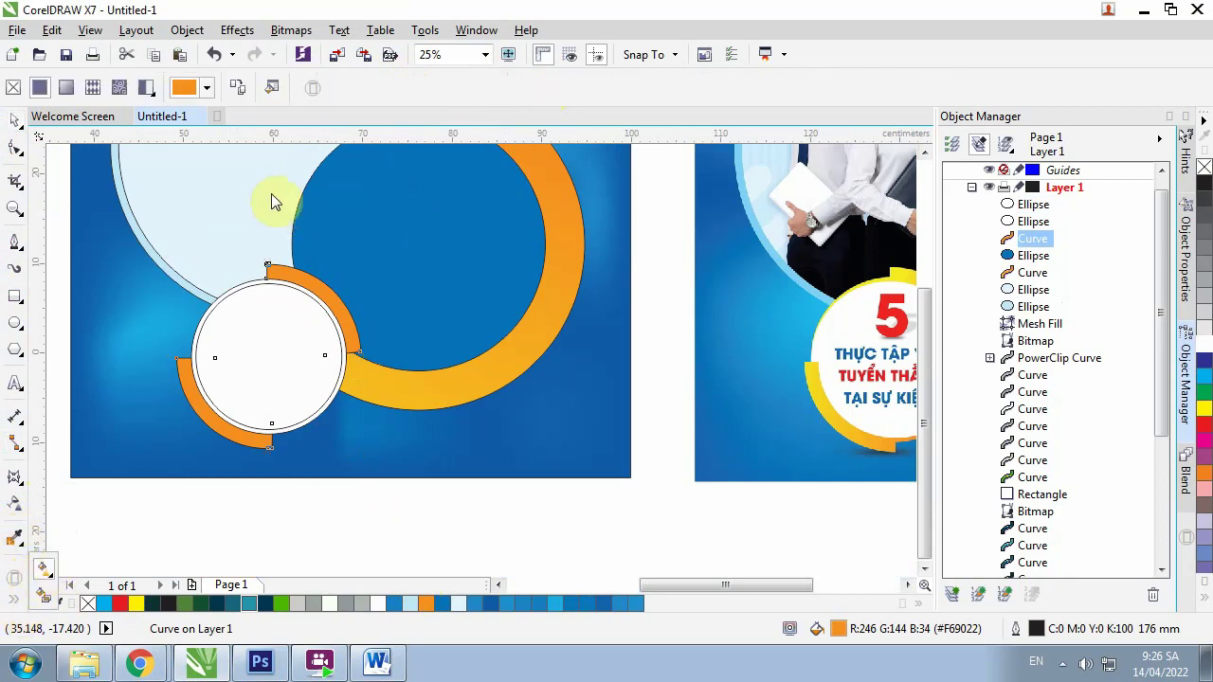
left_click(242, 90)
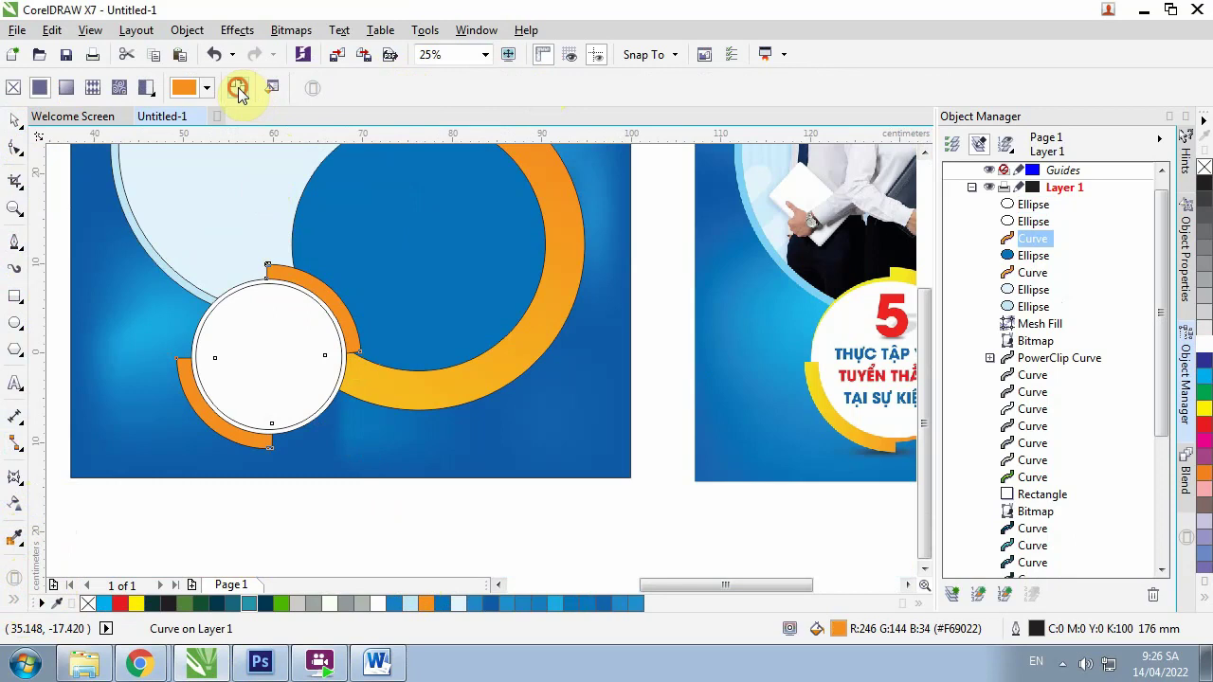
left_click(552, 268)
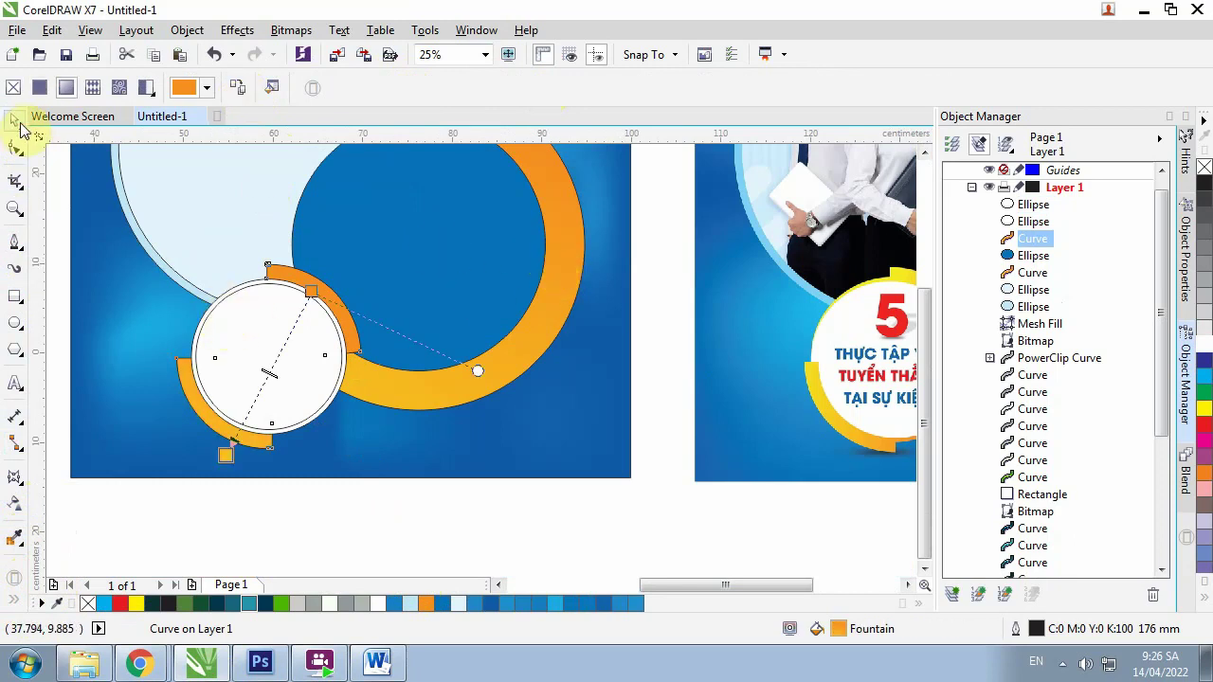
left_click(14, 120)
Apply an orange fountain fill to the circle behind the white inner circle
left_click(335, 339)
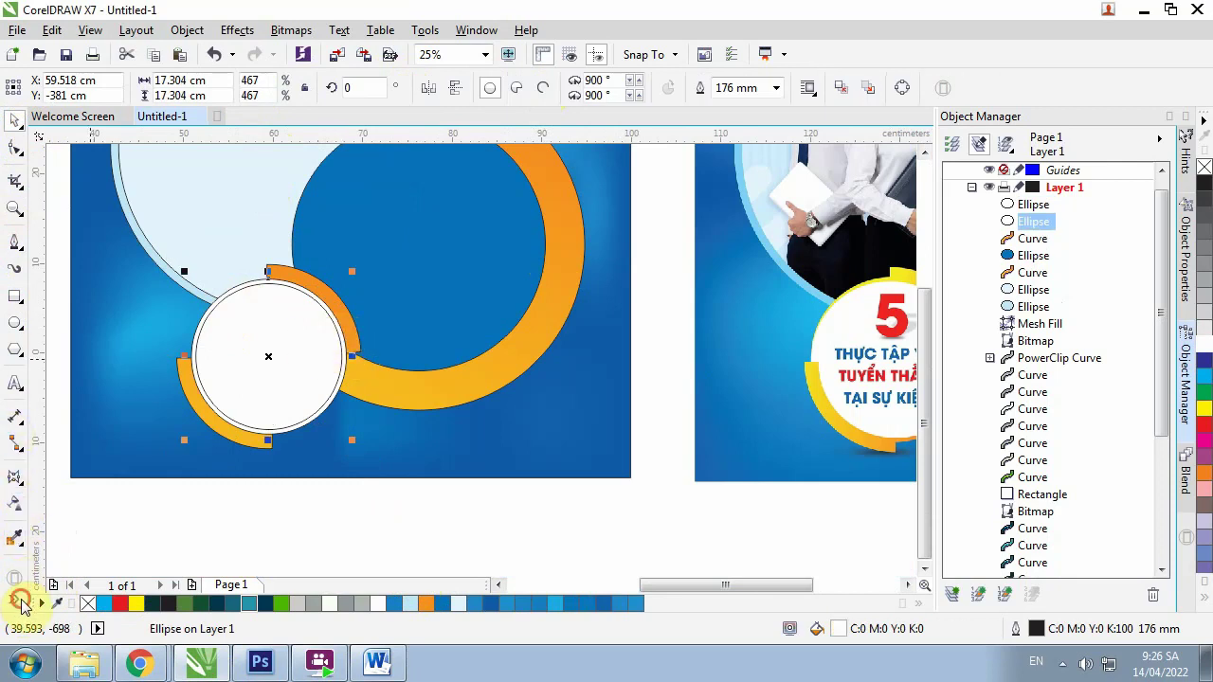
left_click(21, 601)
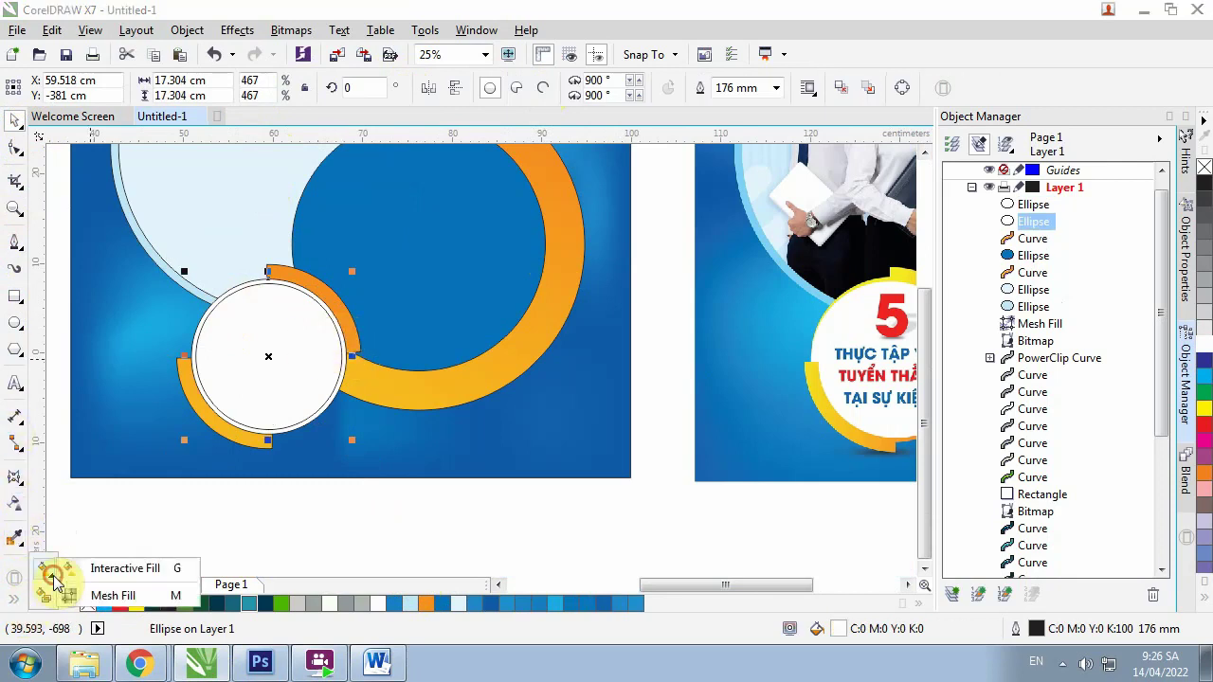
left_click(125, 571)
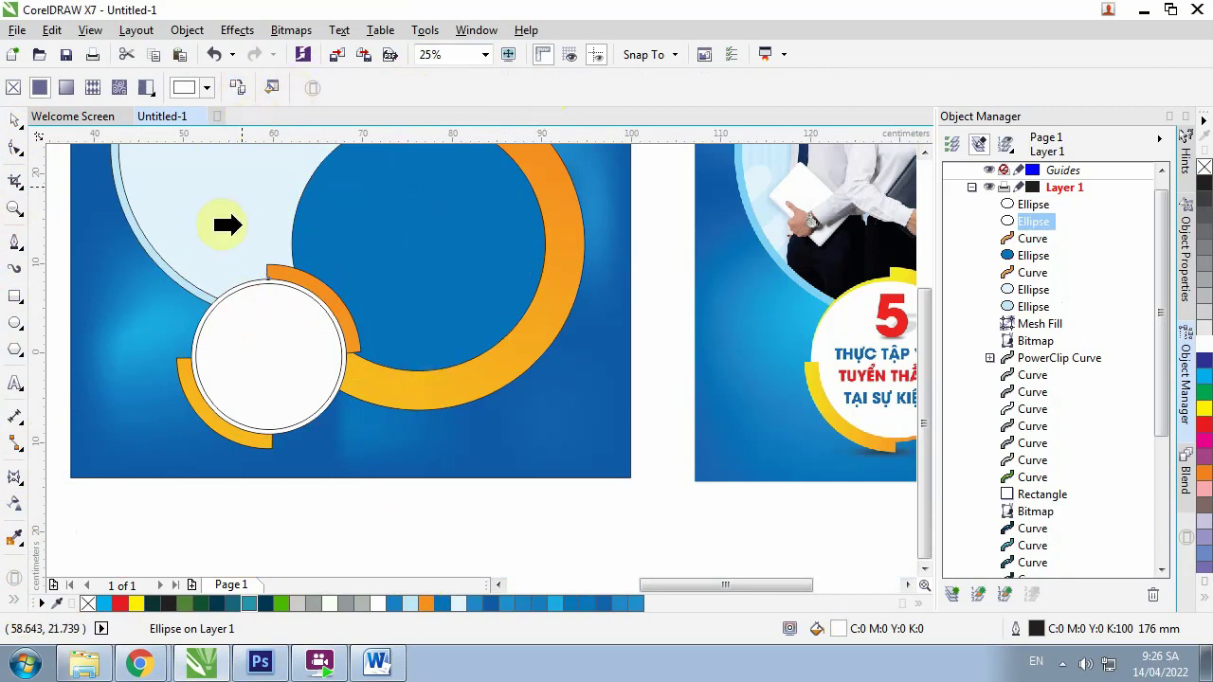
left_click(412, 395)
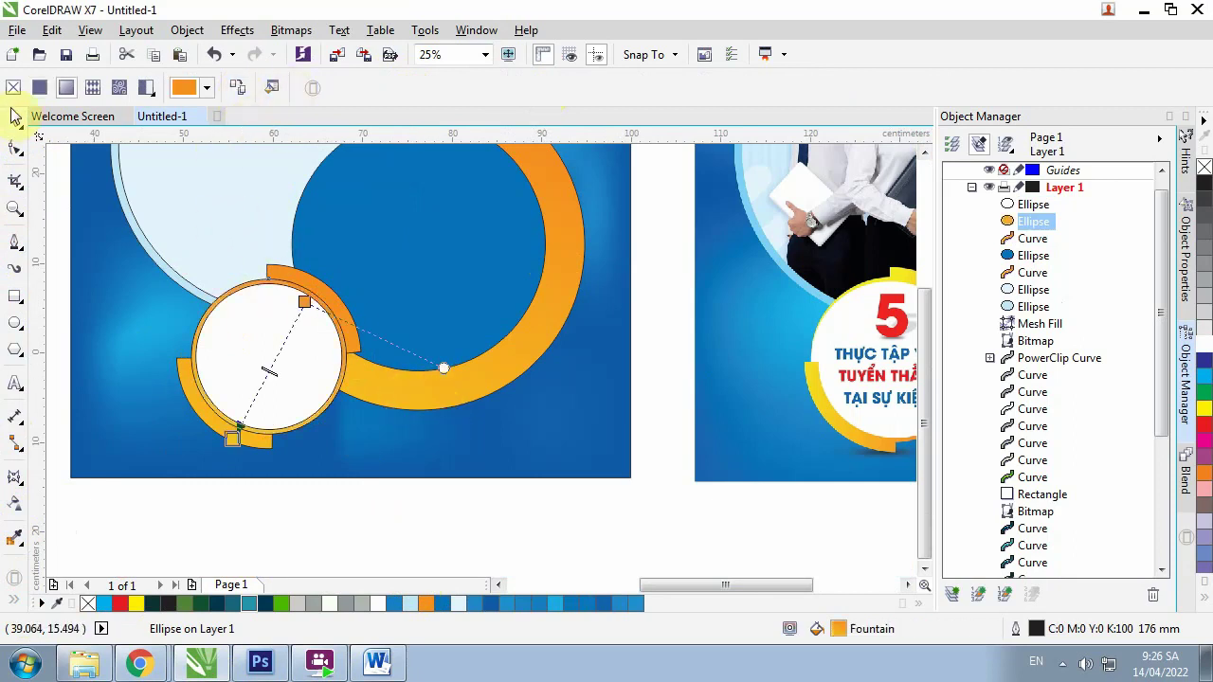
left_click(15, 122)
Run a fountain fill down the large light-blue circle, starting from the photo's light blue #82D0F6
scroll(237, 284, "down", 1)
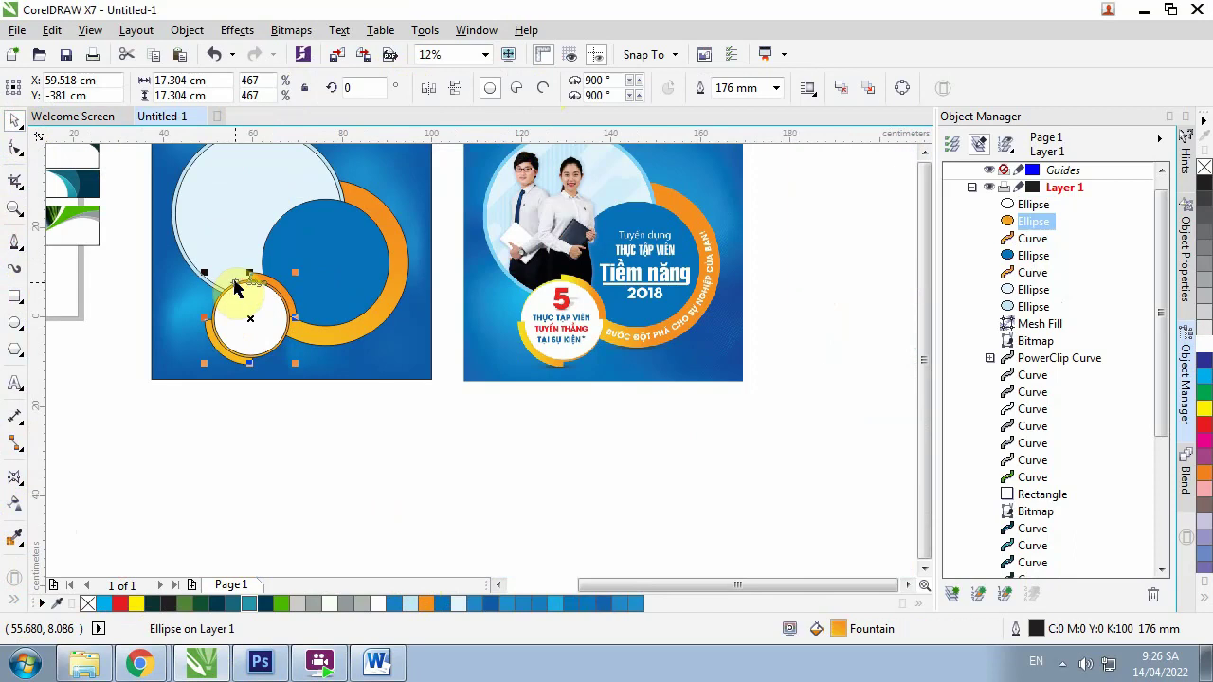
left_click(447, 444)
scroll(418, 341, "down", 1)
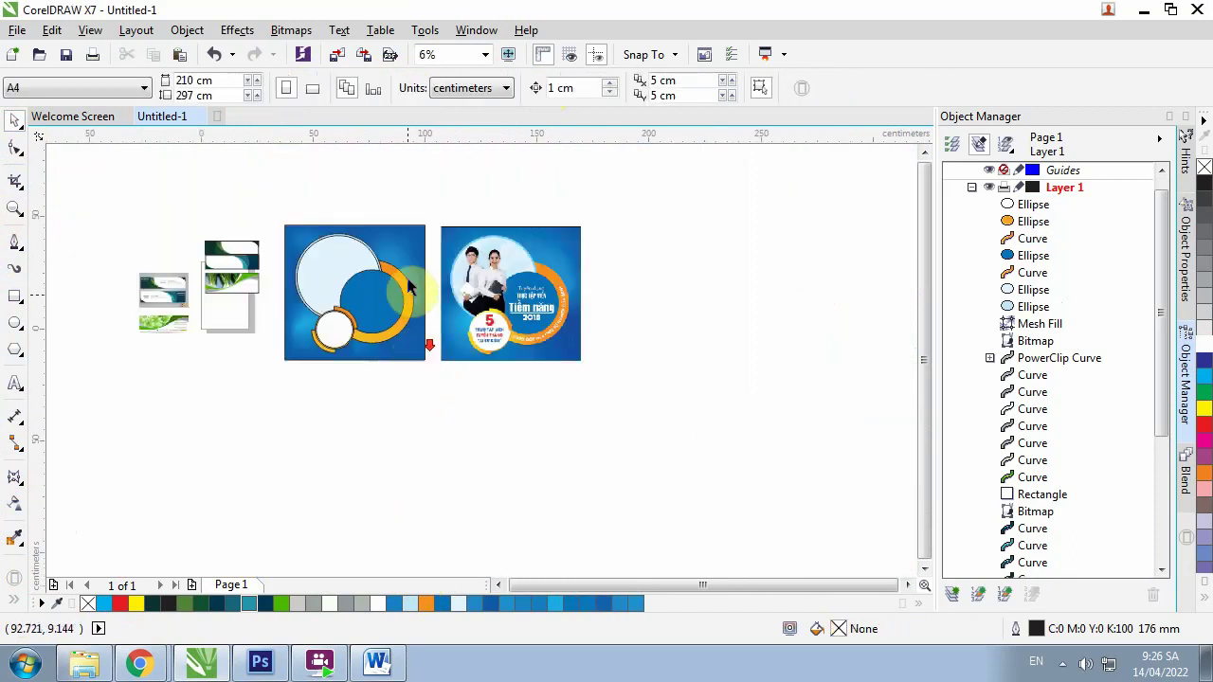
scroll(401, 248, "up", 1)
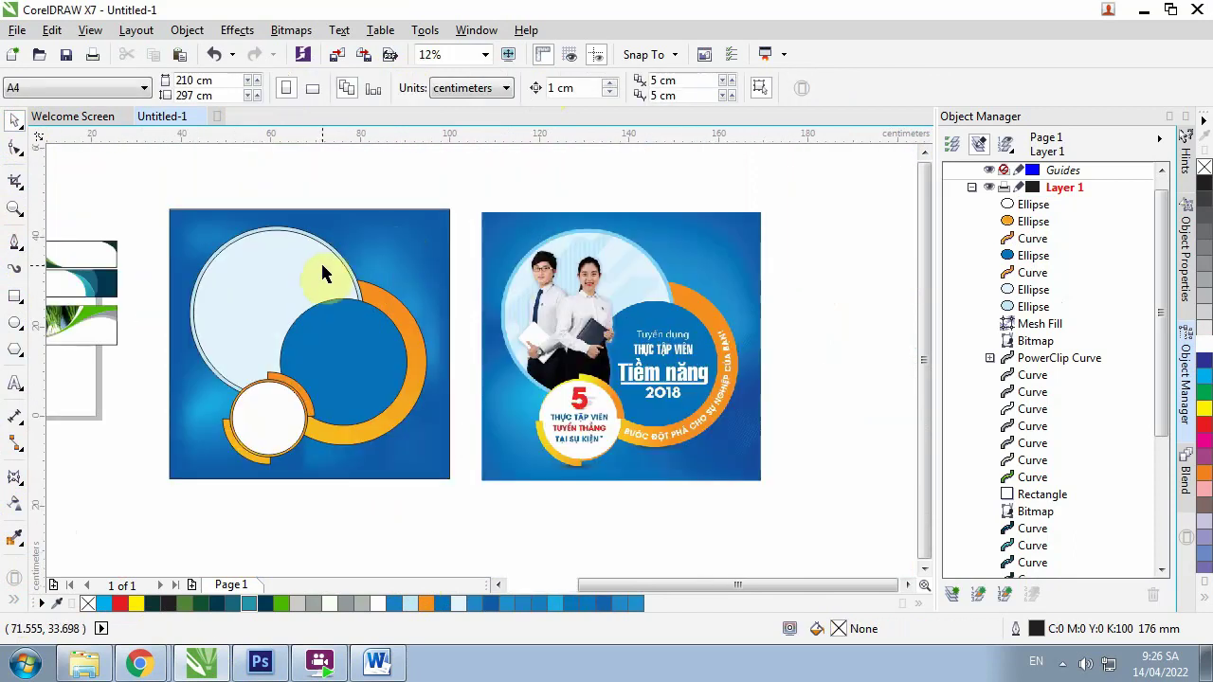
scroll(360, 270, "up", 1)
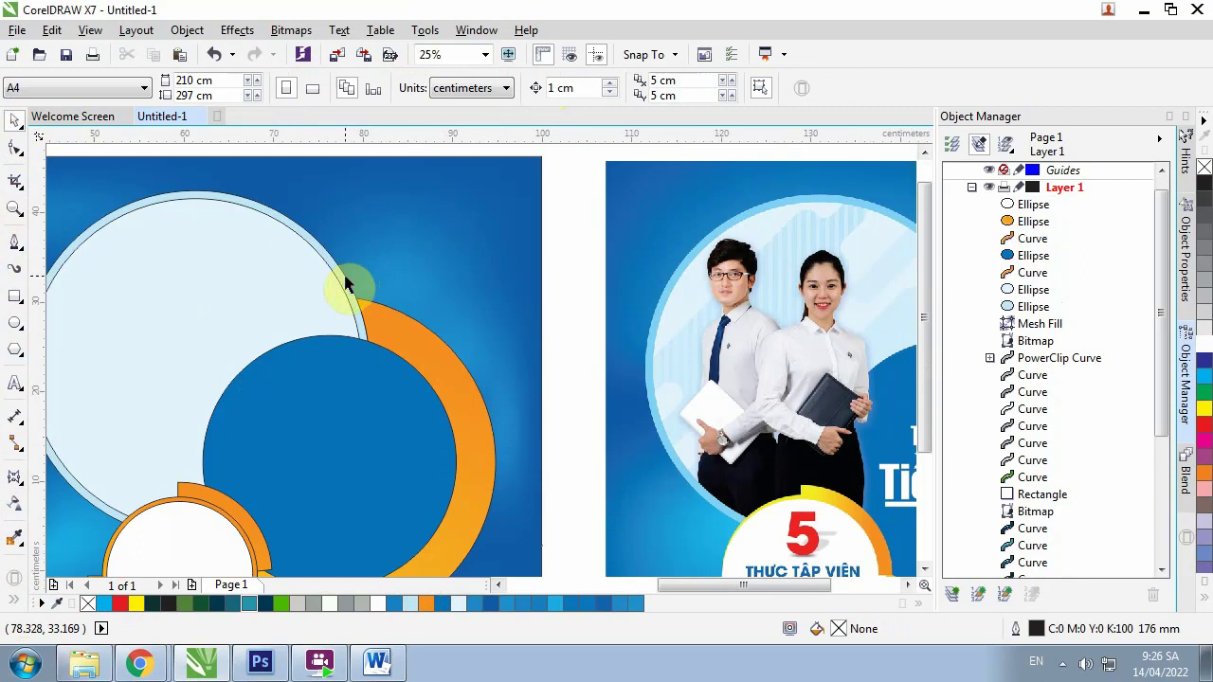
left_click(351, 279)
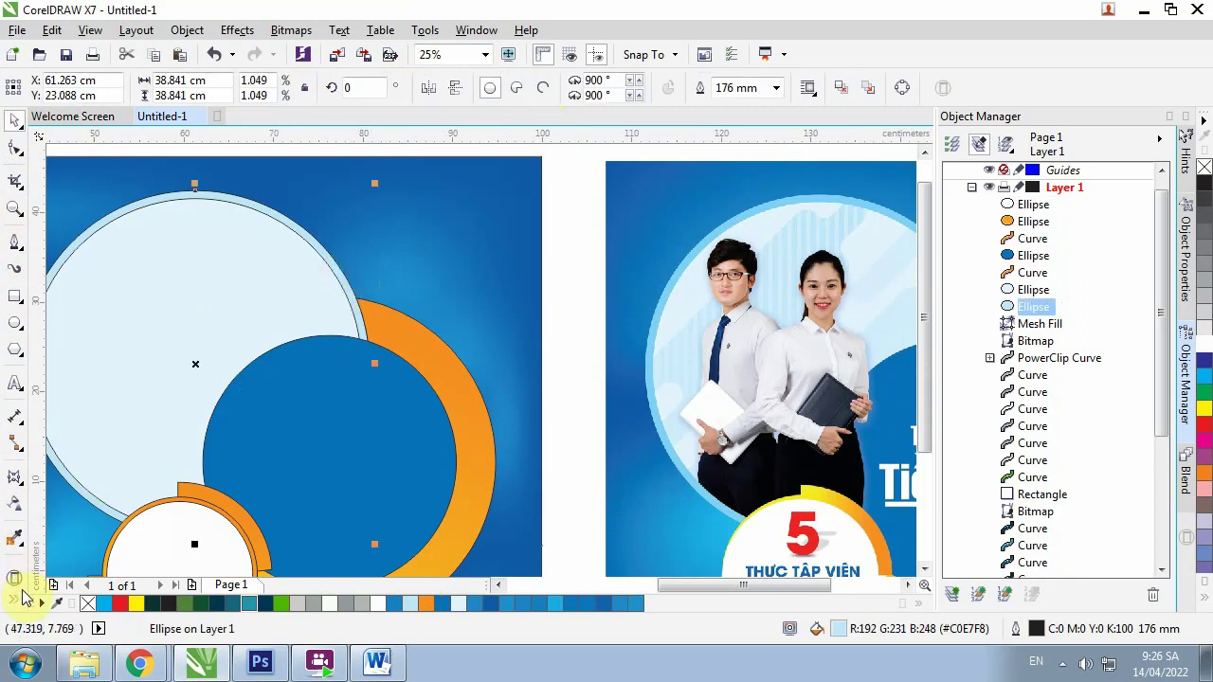
left_click(46, 572)
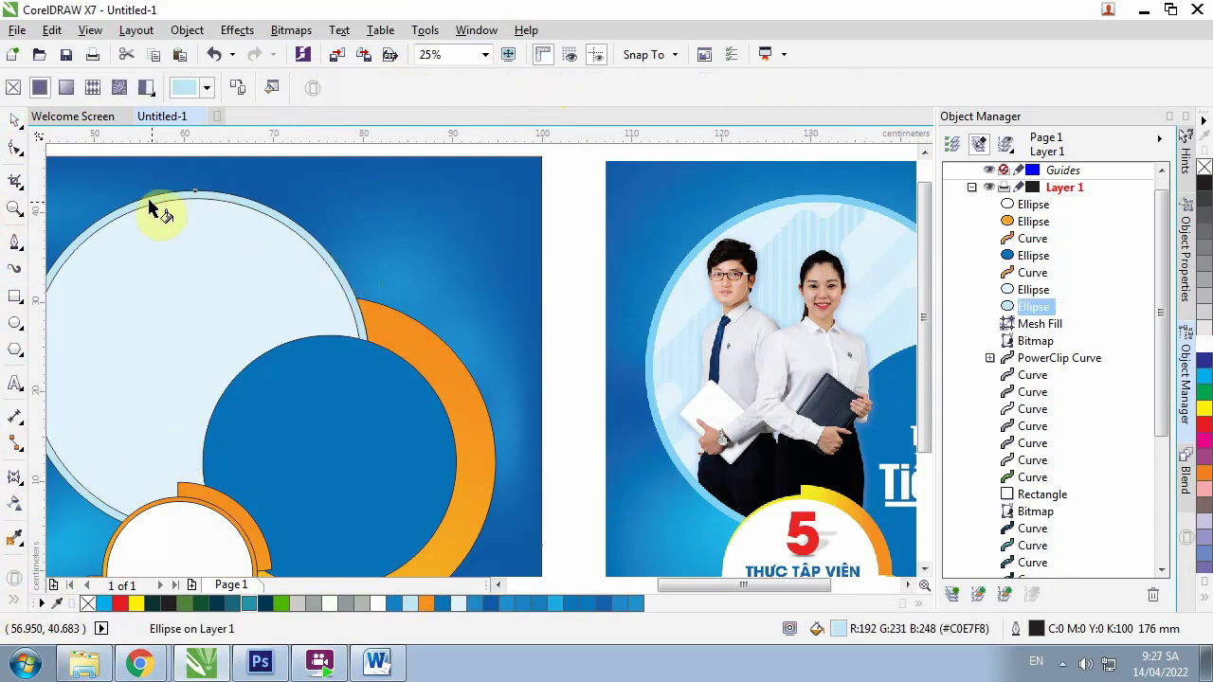
left_click_drag(131, 172, 293, 427)
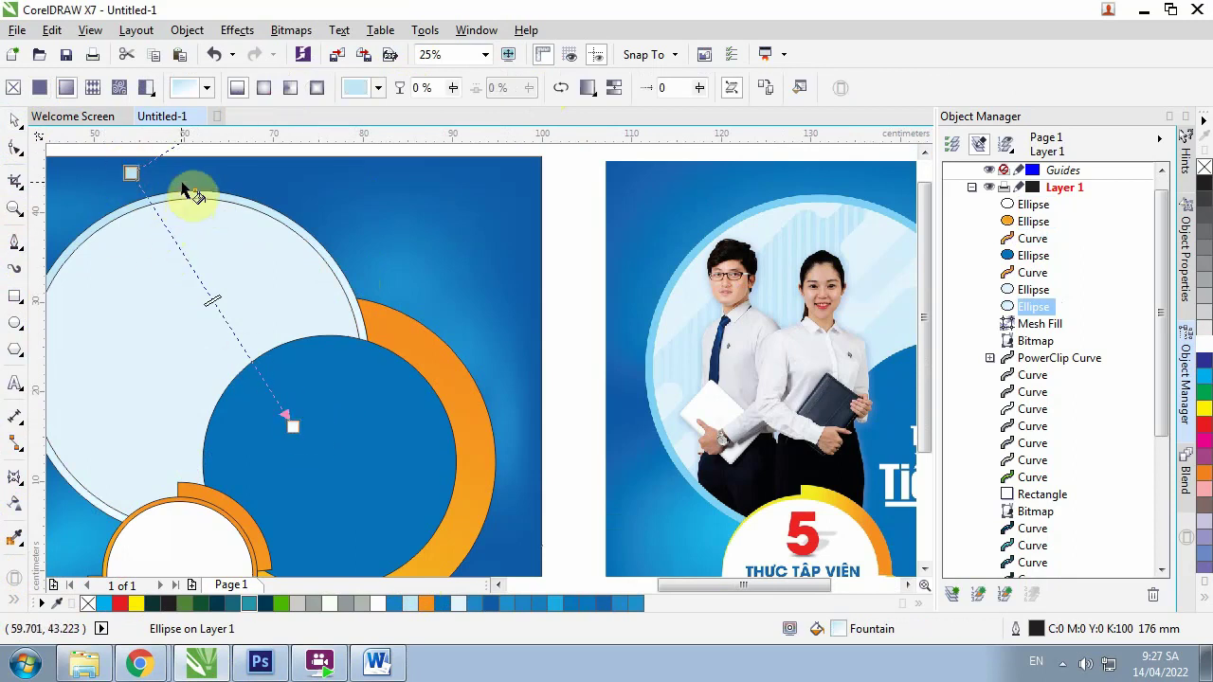
left_click(131, 171)
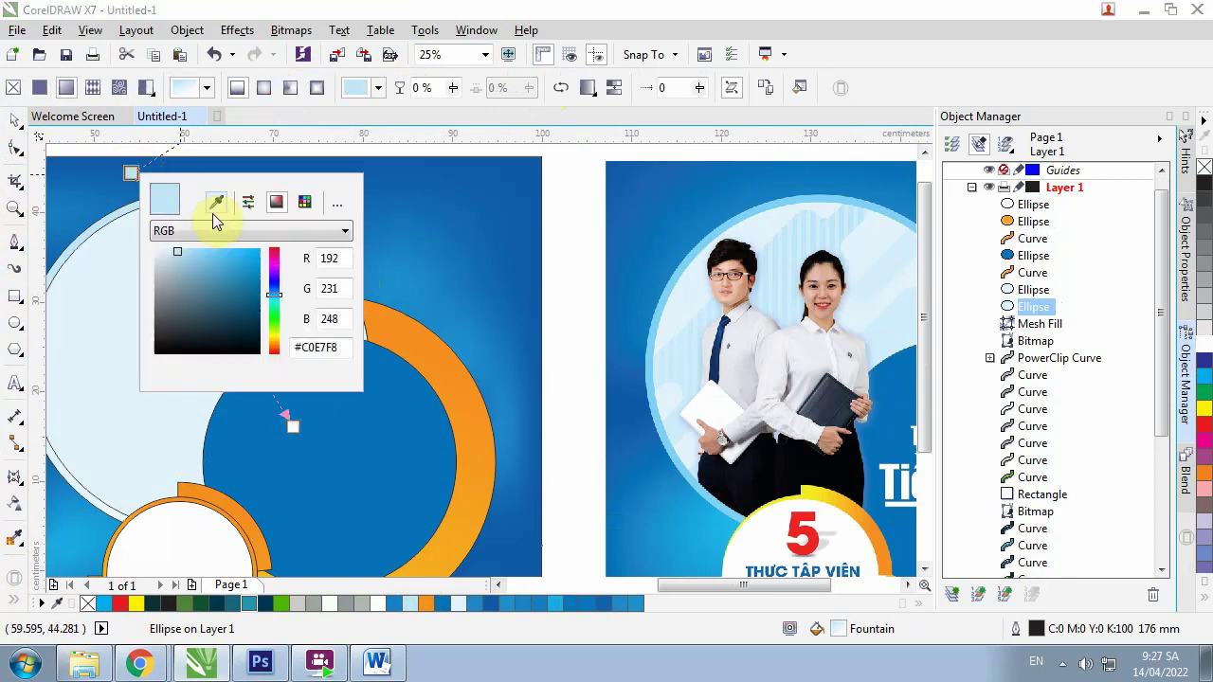
left_click(649, 343)
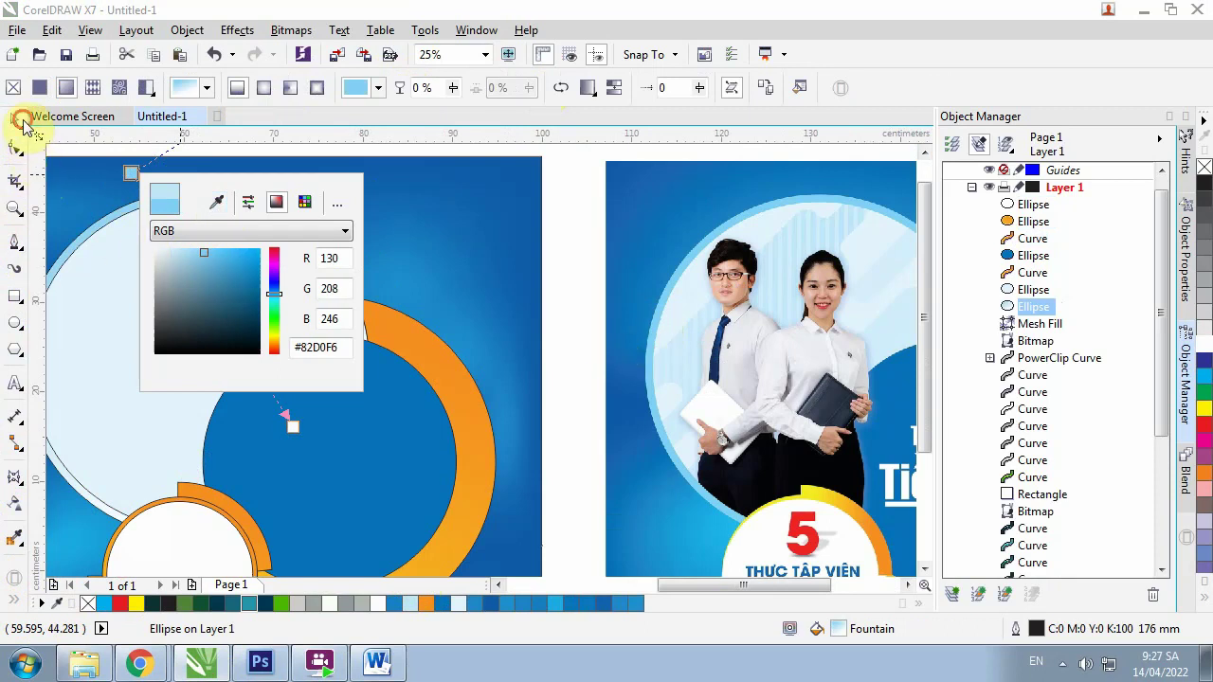
left_click(14, 121)
scroll(370, 262, "down", 5)
left_click(653, 301)
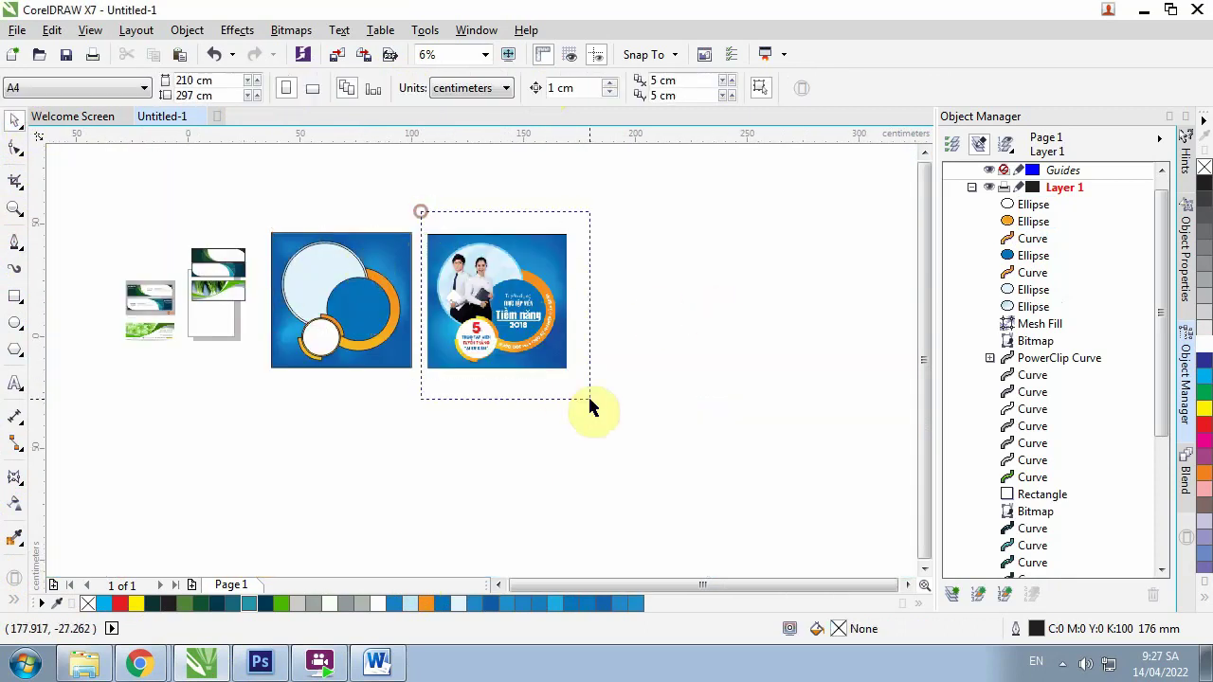
Drag the reference poster photo off to the left
left_click_drag(420, 209, 577, 398)
left_click_drag(543, 342, 79, 352)
left_click(346, 420)
Move the whole recreated circle graphic down-left below the banners
mouse_move(262, 223)
left_mouse_down()
mouse_move(358, 327)
mouse_move(443, 385)
left_mouse_up()
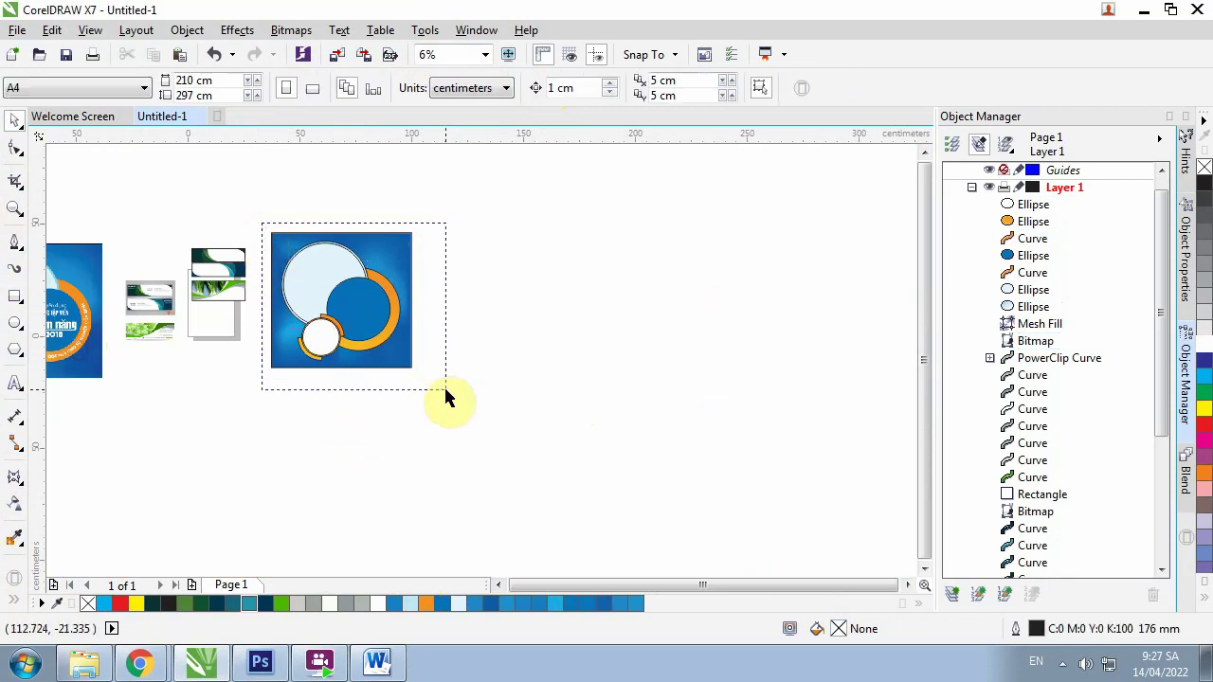
left_click_drag(371, 352, 278, 427)
left_click(388, 313)
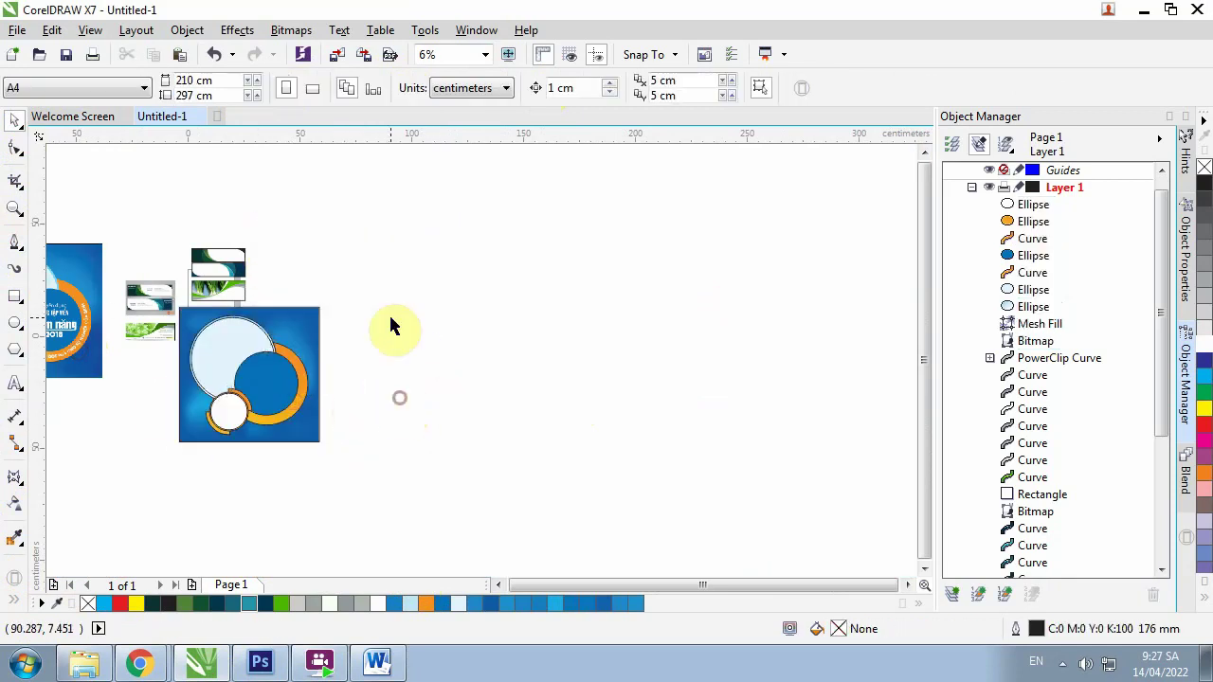
scroll(389, 313, "down", 2)
scroll(204, 302, "up", 3)
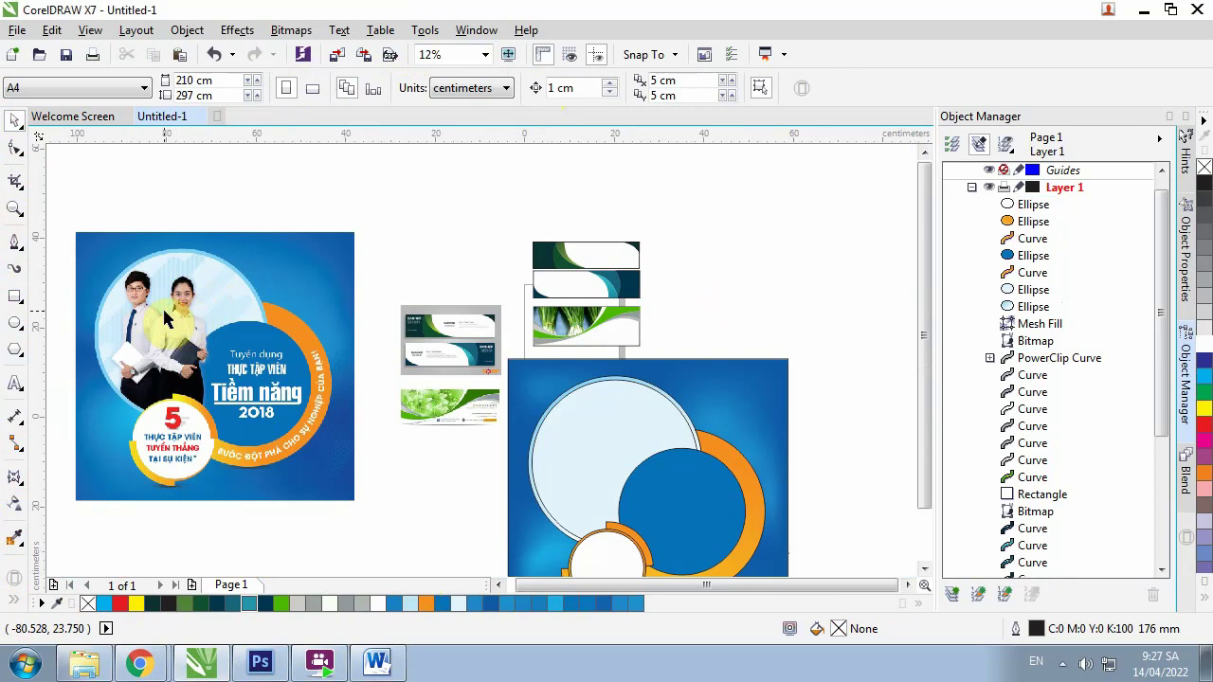
scroll(162, 306, "up", 2)
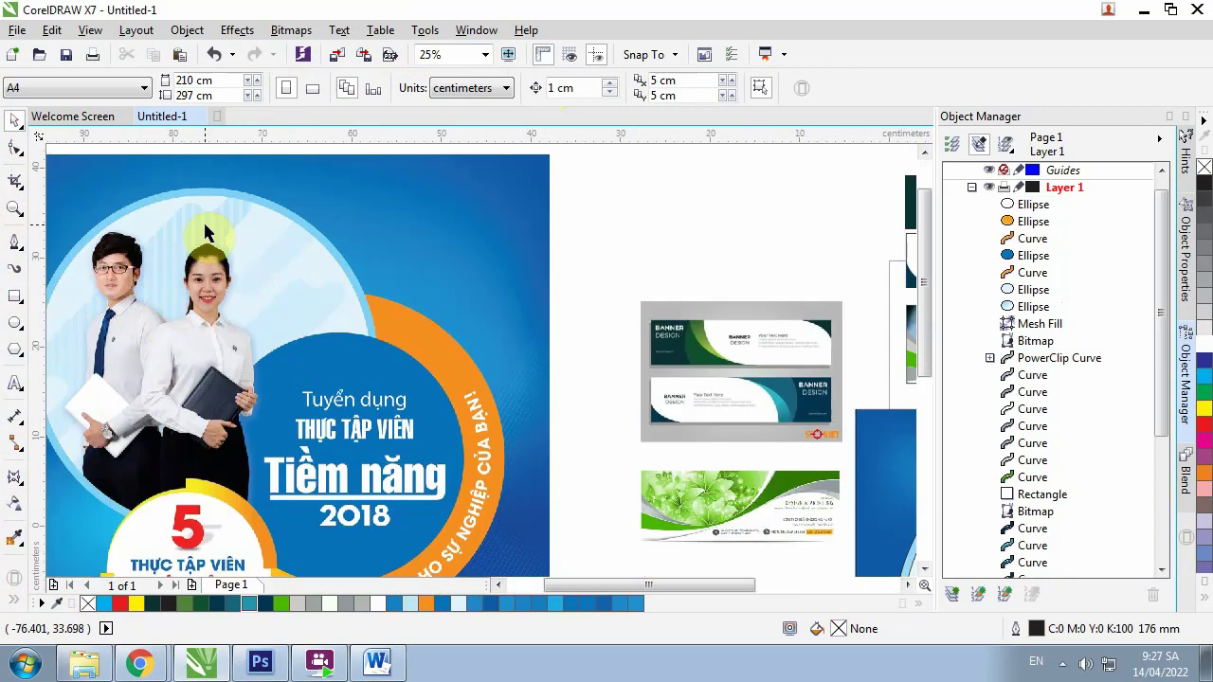
scroll(204, 230, "down", 4)
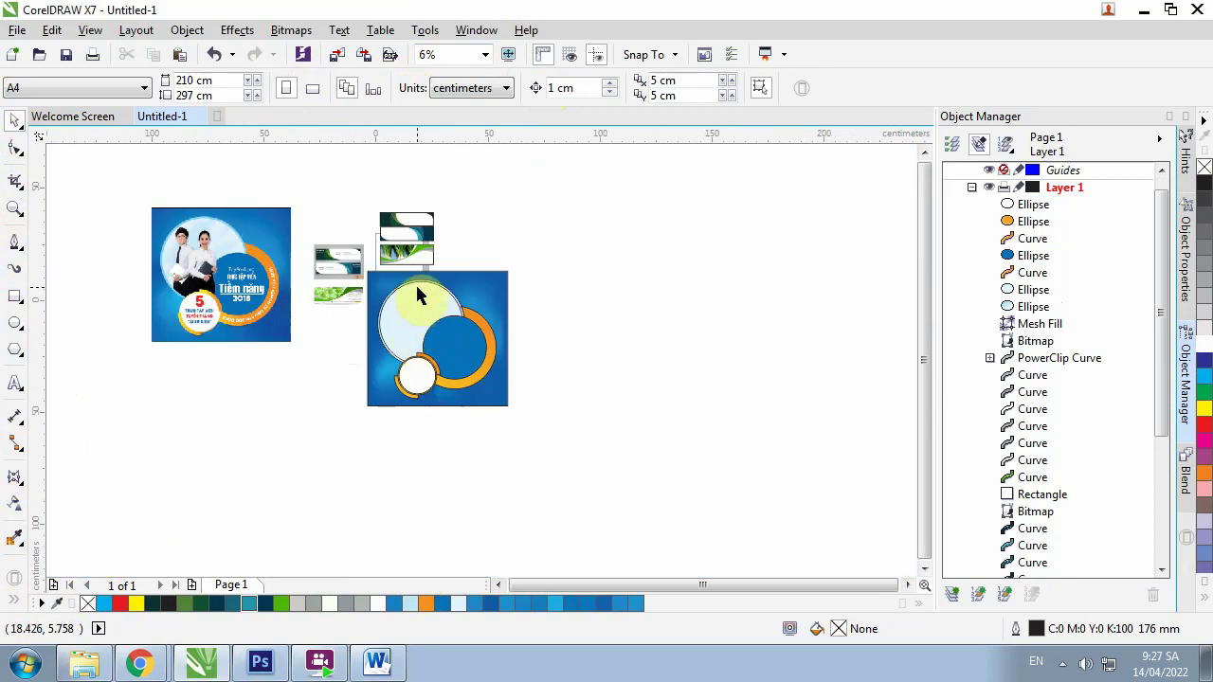
scroll(417, 295, "up", 2)
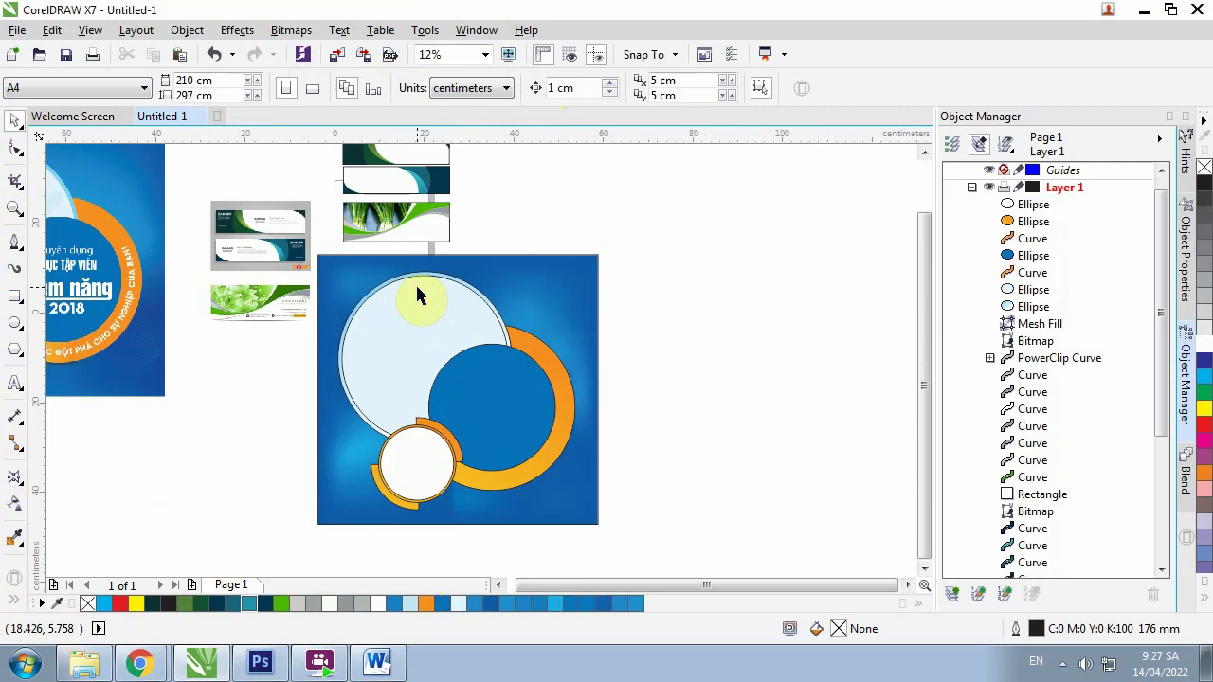
Save As to the Desktop, replacing the old file name with example1.cdr
left_click(17, 30)
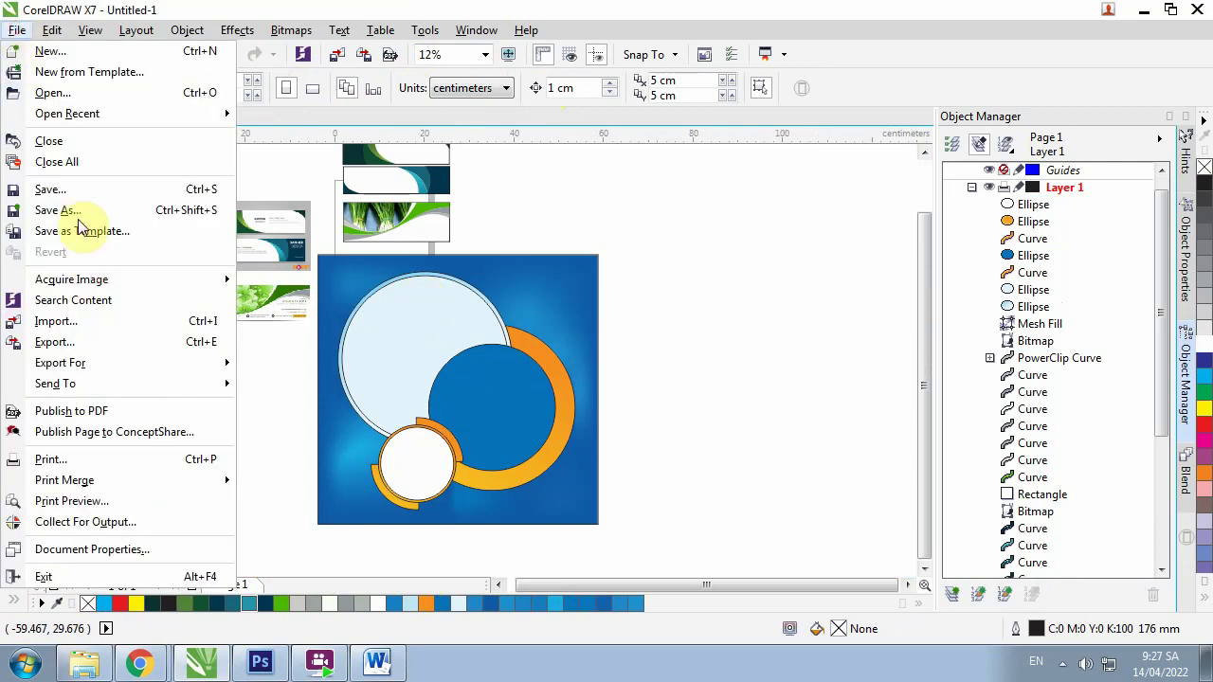
left_click(67, 190)
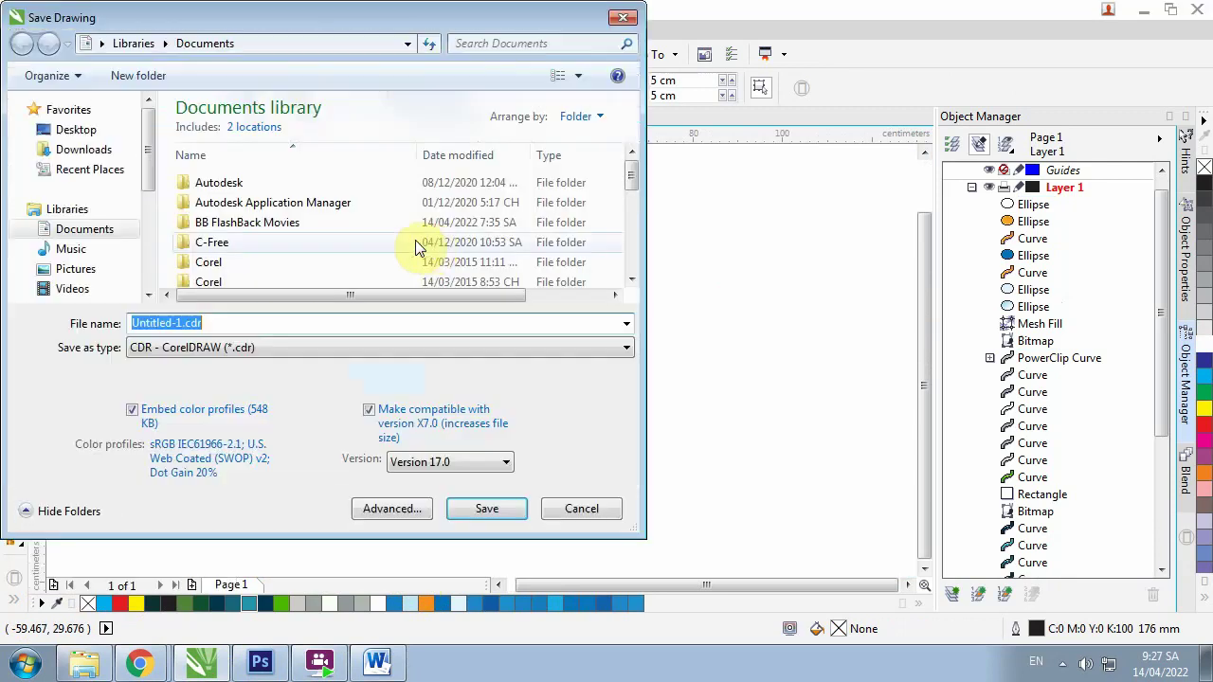
left_click(75, 129)
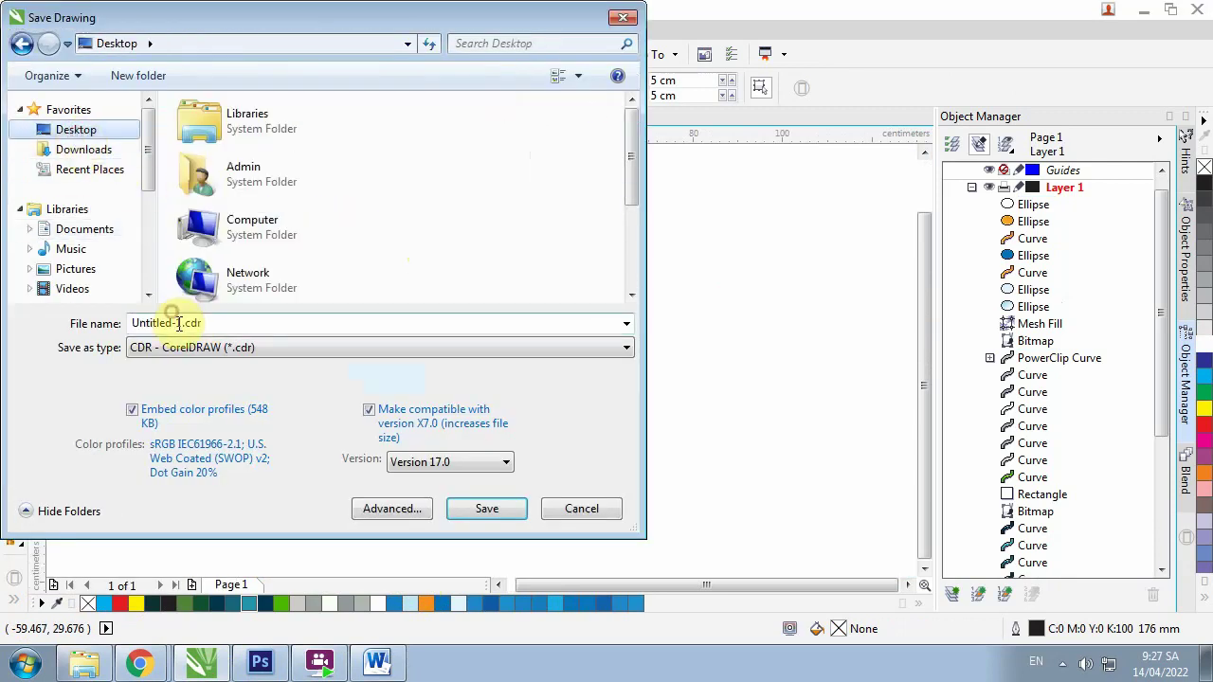
left_click_drag(176, 322, 43, 324)
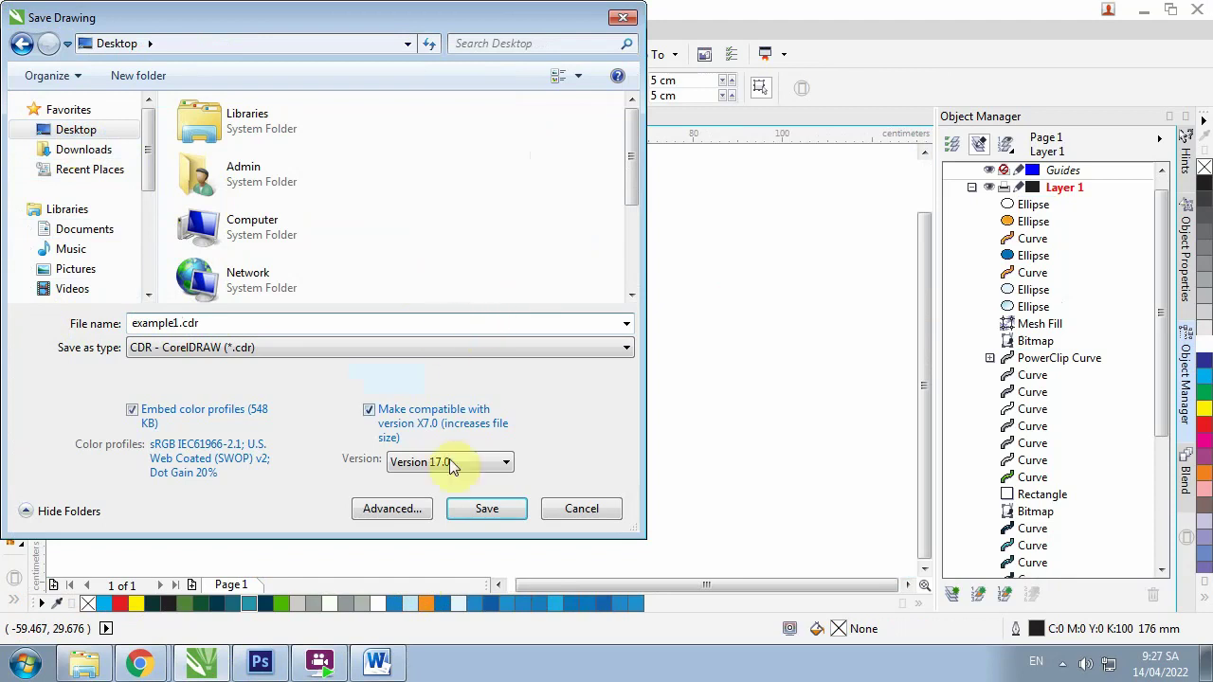
left_click(488, 509)
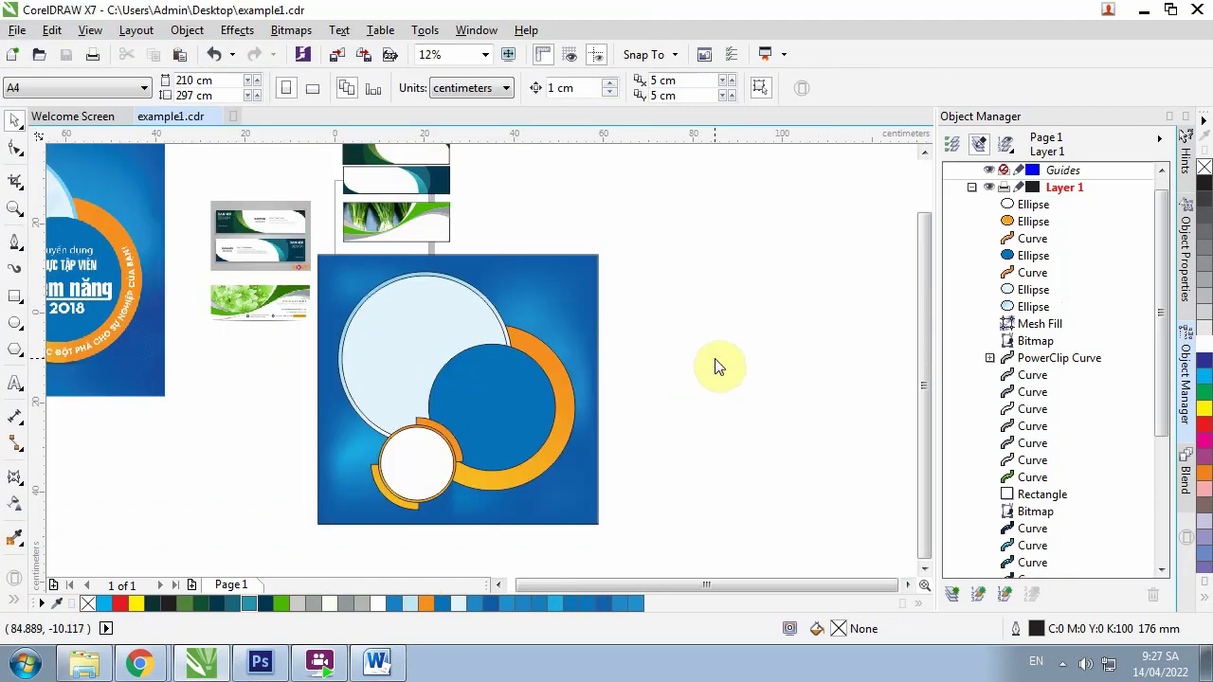
left_click(1062, 662)
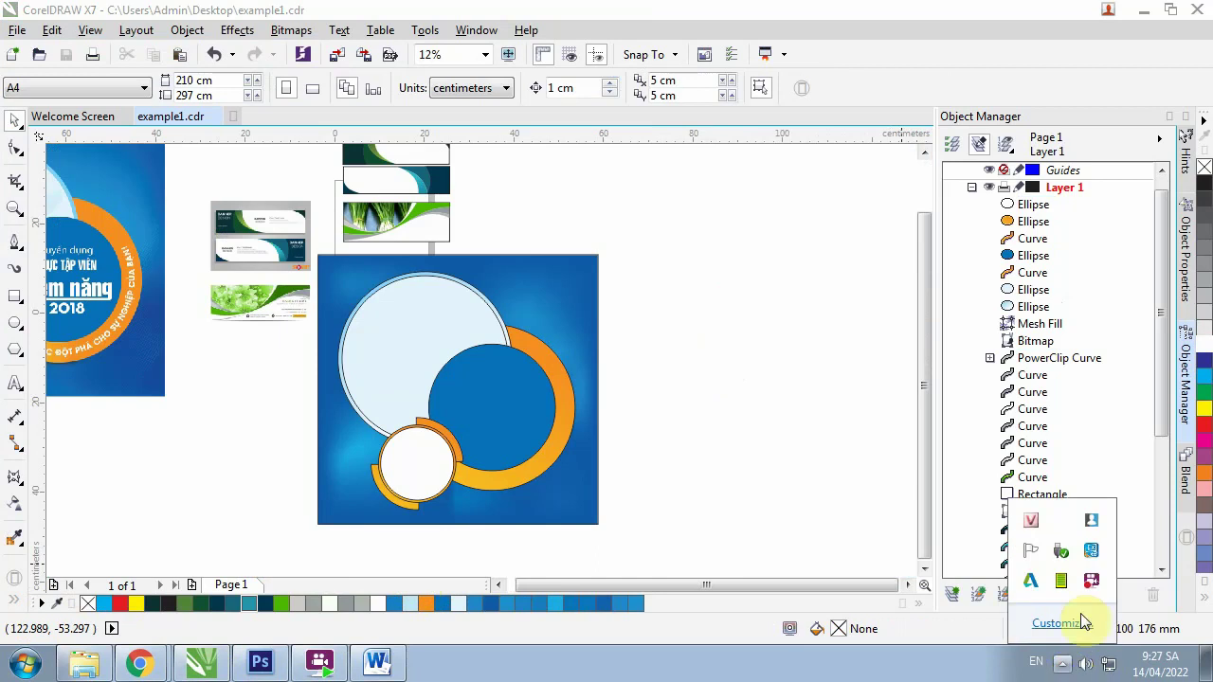